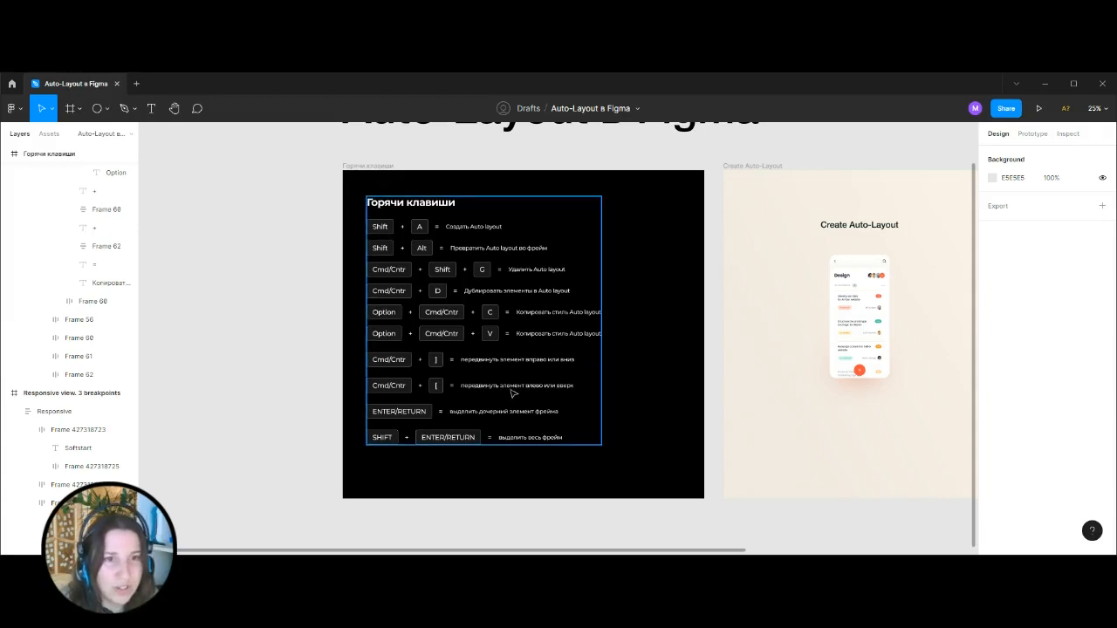
Examine the page's frames and the auto layout nesting down to the first task card in the Create Auto-Layout phone mockup.
{"action": "scroll", "coordinate": [511, 387], "scroll_direction": "up", "scroll_amount": 1}
{"action": "scroll", "coordinate": [567, 381], "scroll_direction": "up", "scroll_amount": 1}
{"action": "scroll", "coordinate": [568, 380], "scroll_direction": "down", "scroll_amount": 1}
{"action": "key", "text": "ctrl+minus"}
{"action": "left_click_drag", "start_coordinate": [793, 388], "coordinate": [640, 385]}
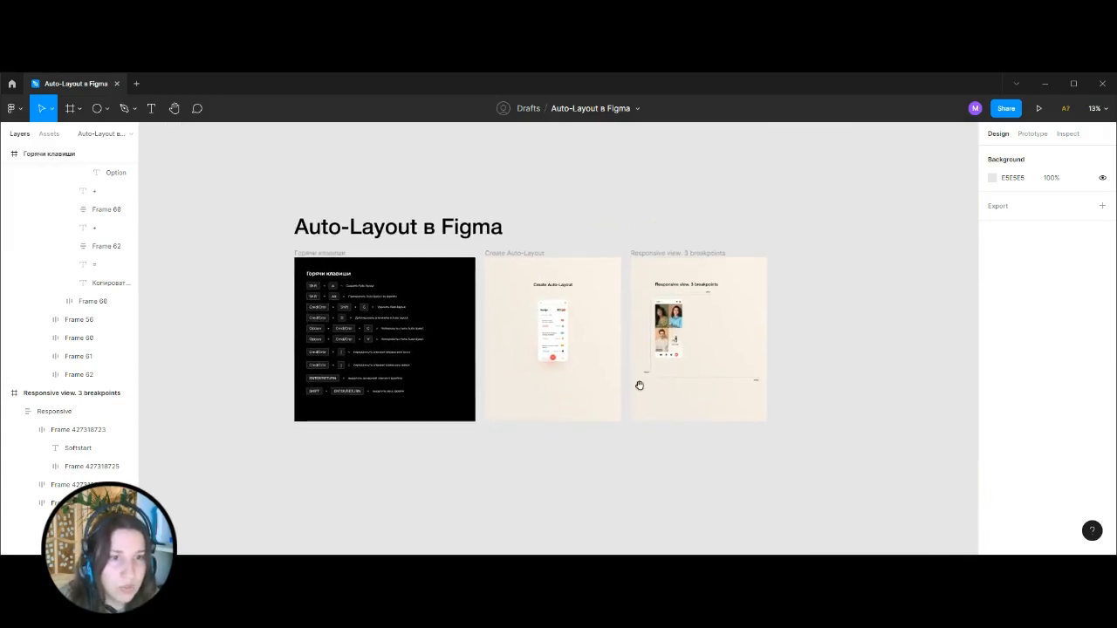
{"action": "key", "text": "shift+0"}
{"action": "left_click", "coordinate": [467, 251]}
{"action": "double_click", "coordinate": [469, 250]}
{"action": "double_click", "coordinate": [489, 208]}
{"action": "double_click", "coordinate": [488, 208]}
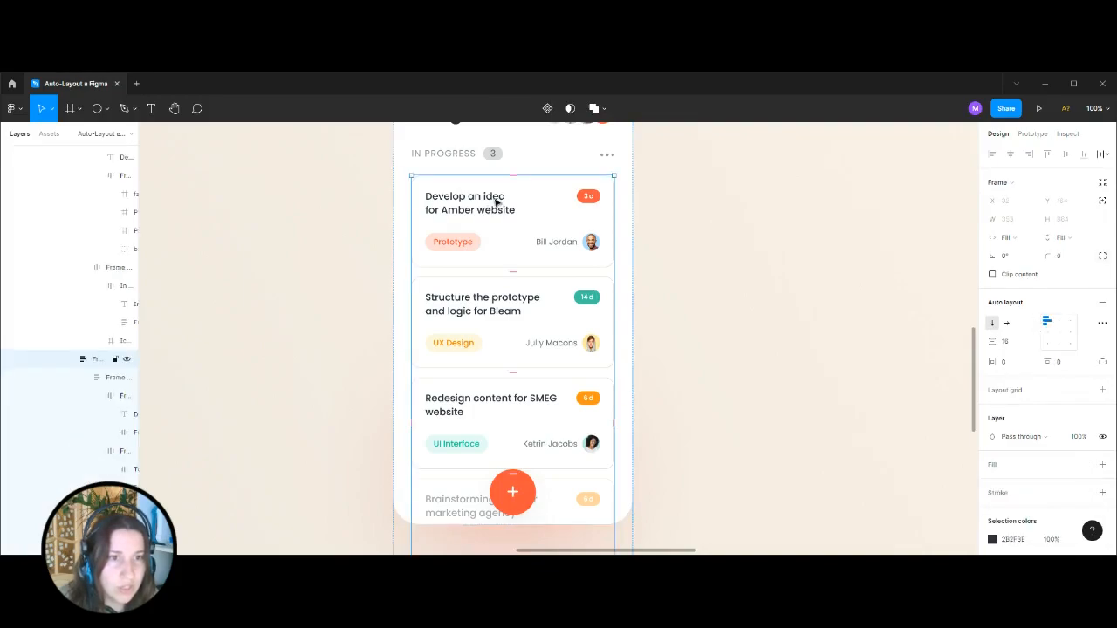
{"action": "double_click", "coordinate": [495, 201]}
{"action": "scroll", "coordinate": [665, 443], "scroll_direction": "up", "scroll_amount": 2}
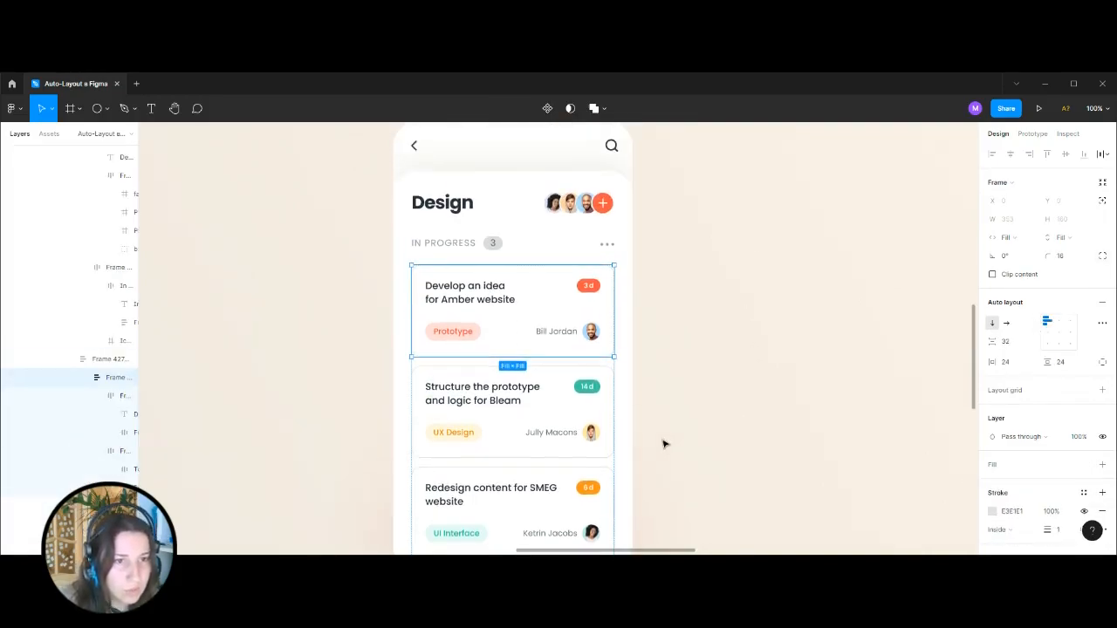
Resize the Responsive call-screen frame to the tablet breakpoint, about 769 × 1028 px.
{"action": "left_click", "coordinate": [670, 220]}
{"action": "key", "text": "ctrl+minus"}
{"action": "key", "text": "ctrl+minus"}
{"action": "key", "text": "ctrl+minus"}
{"action": "left_click_drag", "start_coordinate": [805, 314], "coordinate": [646, 318]}
{"action": "key", "text": "ctrl+plus"}
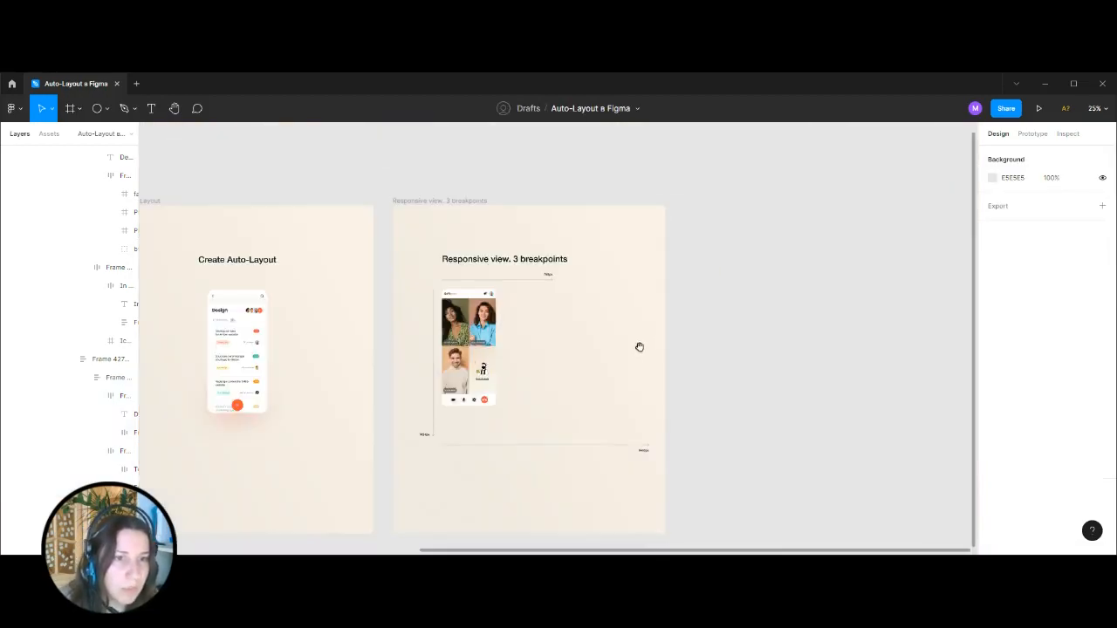
{"action": "key", "text": "ctrl+plus"}
{"action": "left_click", "coordinate": [520, 286]}
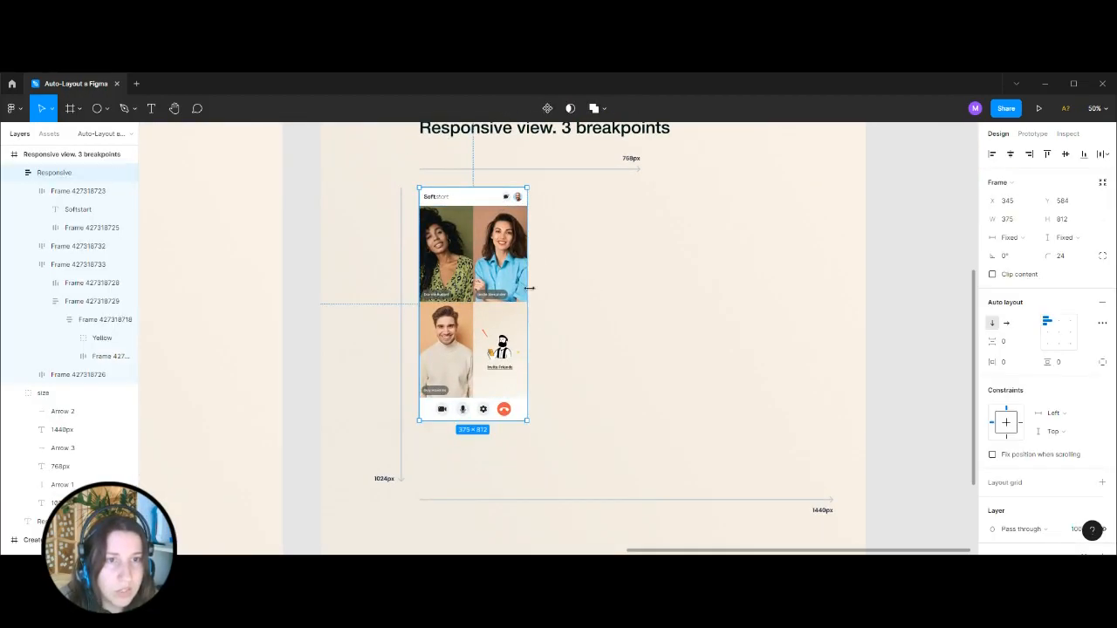
{"action": "scroll", "coordinate": [534, 305], "scroll_direction": "up", "scroll_amount": 1}
{"action": "left_click_drag", "start_coordinate": [527, 283], "coordinate": [643, 289]}
{"action": "left_click_drag", "start_coordinate": [560, 437], "coordinate": [546, 500]}
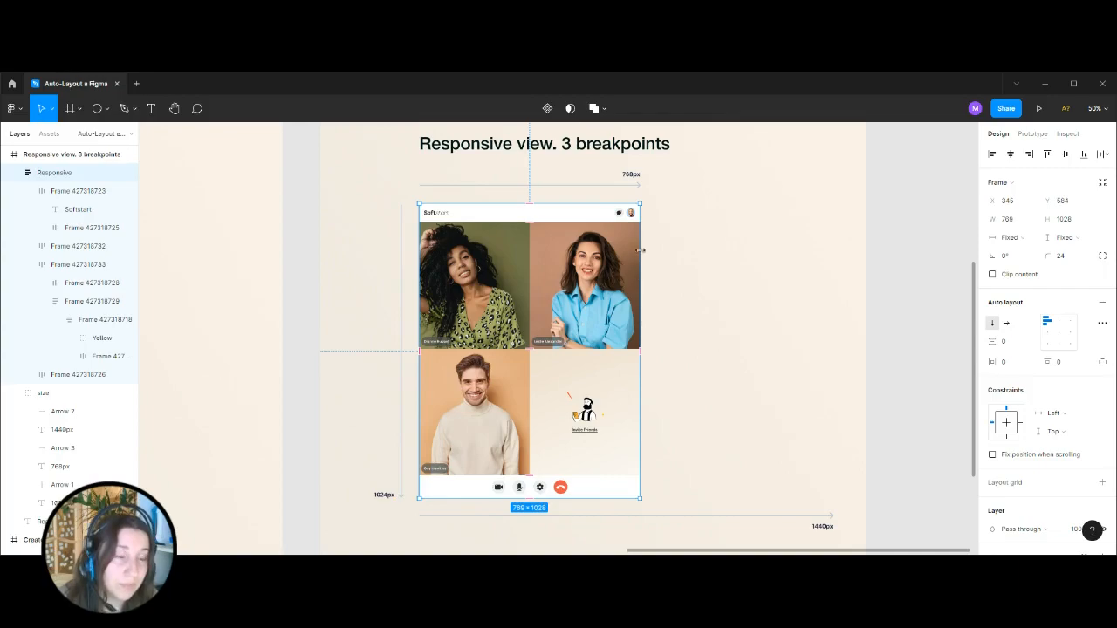
Widen the Responsive frame to about 1441 px for the desktop breakpoint and inspect its header and upper photo row.
{"action": "left_click_drag", "start_coordinate": [641, 251], "coordinate": [834, 402]}
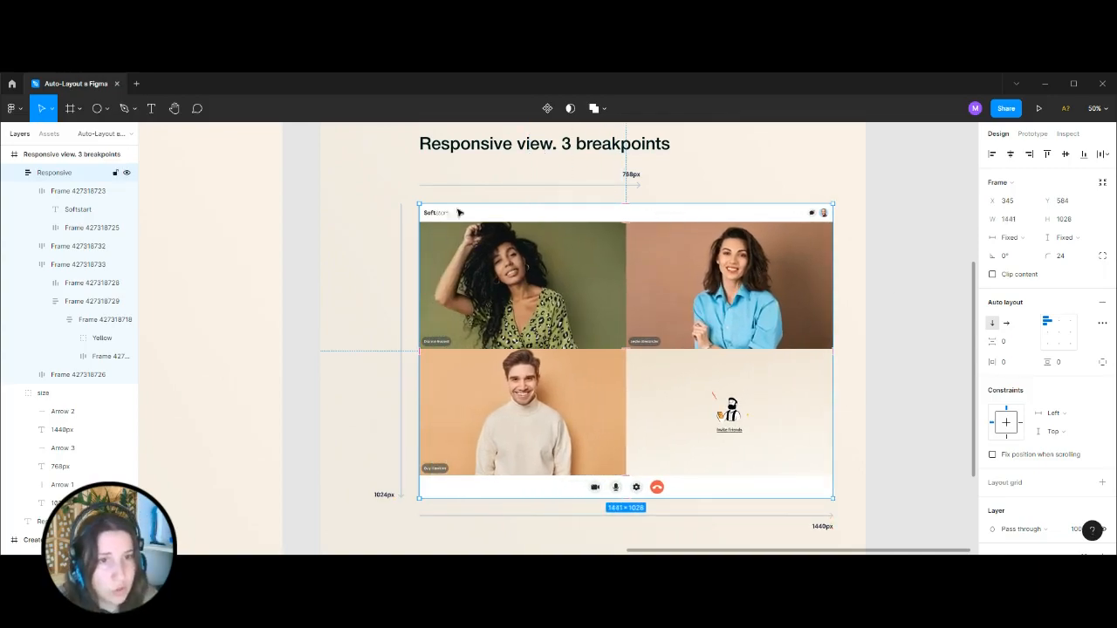
{"action": "left_click", "coordinate": [880, 246]}
{"action": "key", "text": "ctrl+plus"}
{"action": "left_click_drag", "start_coordinate": [752, 255], "coordinate": [637, 358]}
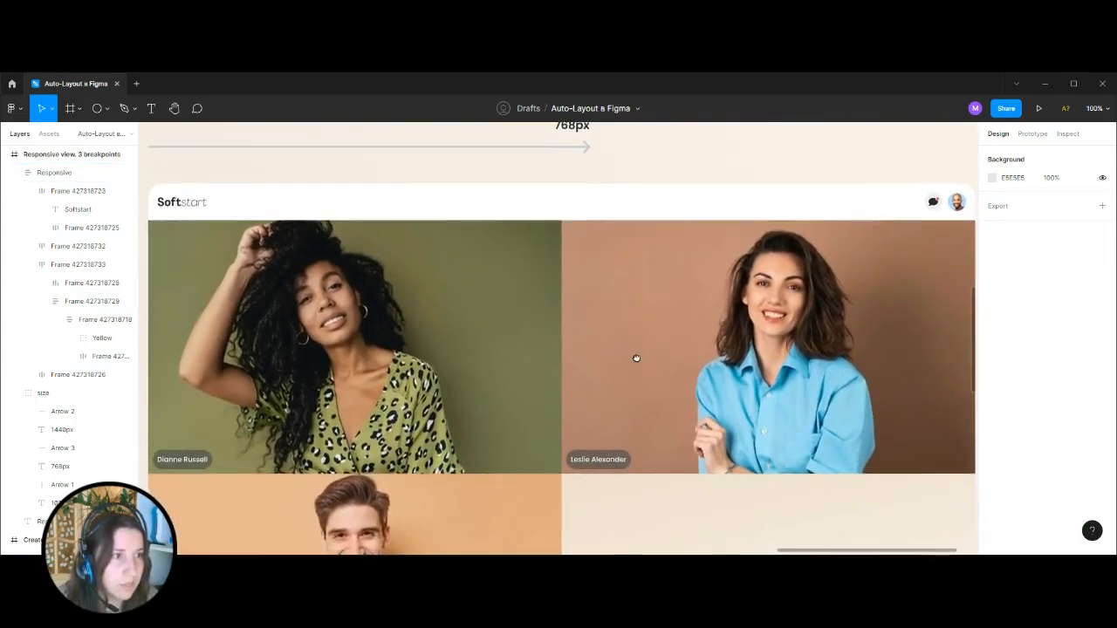
{"action": "key", "text": "ctrl+minus"}
{"action": "left_click", "coordinate": [598, 424]}
{"action": "scroll", "coordinate": [584, 392], "scroll_direction": "down", "scroll_amount": 2}
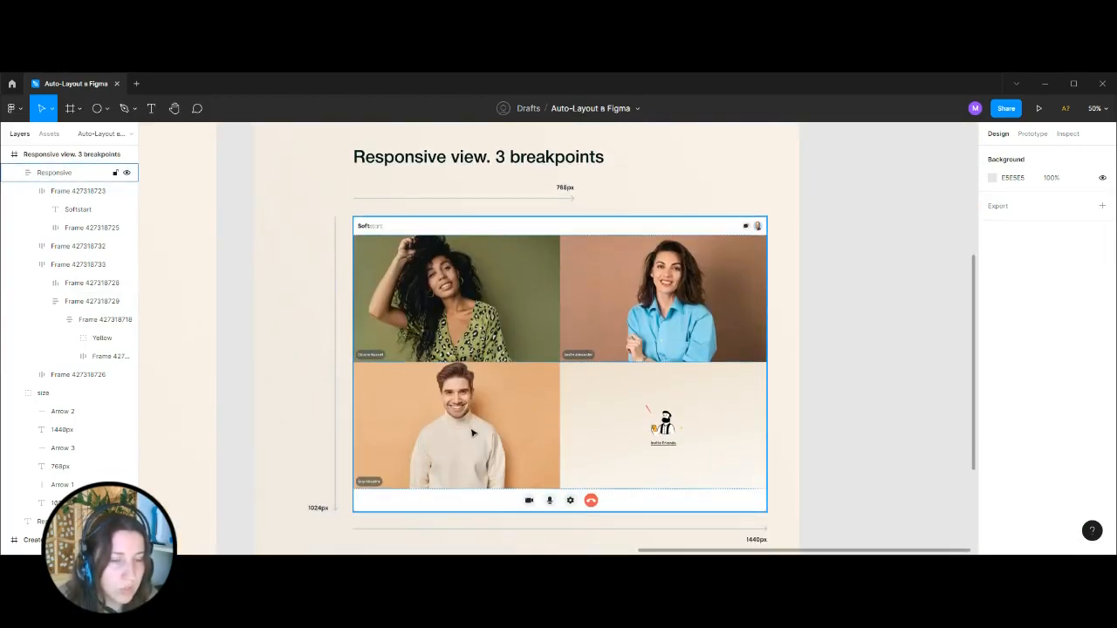
{"action": "double_click", "coordinate": [731, 304]}
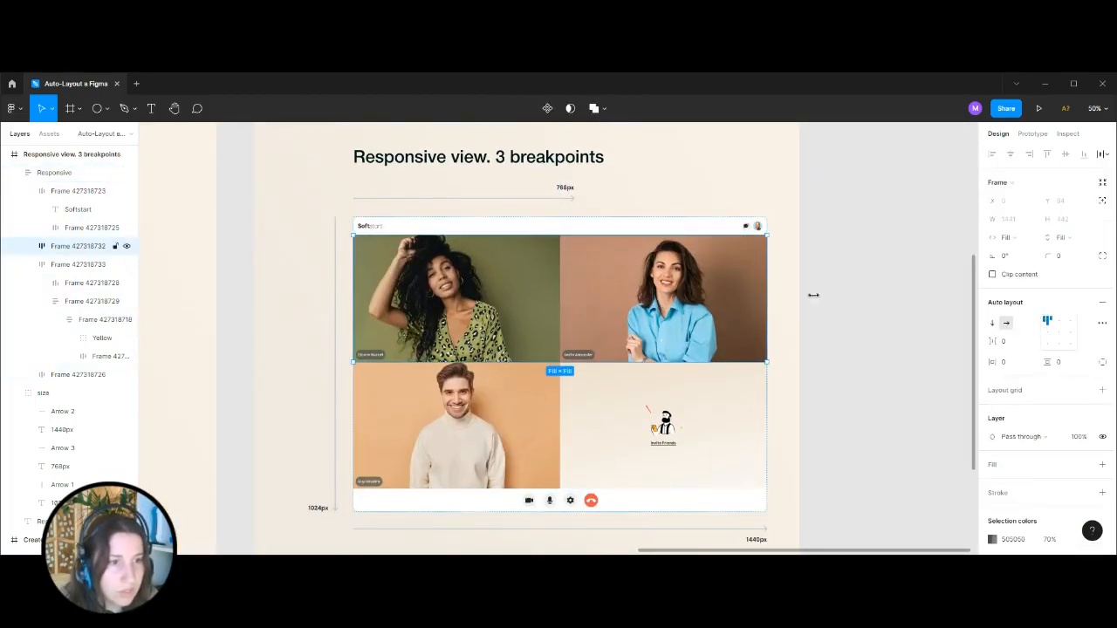
{"action": "left_click", "coordinate": [891, 310]}
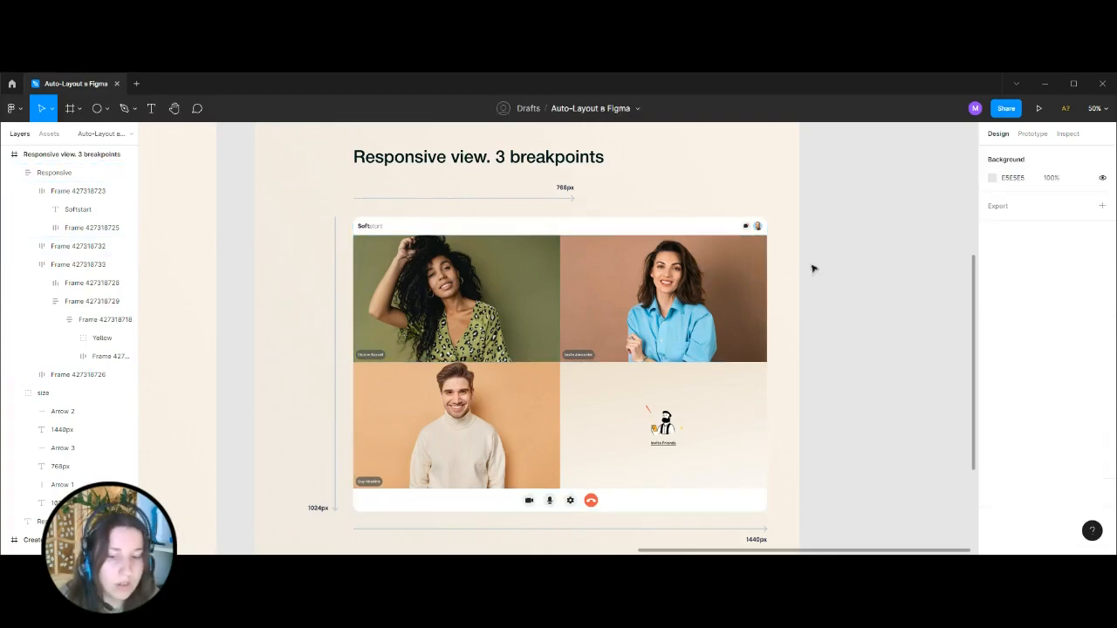
Undo the resizes of the Responsive frame and deselect it.
{"action": "key", "text": "ctrl+z"}
{"action": "key", "text": "ctrl+z"}
{"action": "key", "text": "ctrl+z"}
{"action": "key", "text": "ctrl+z"}
{"action": "key", "text": "ctrl+z"}
{"action": "key", "text": "ctrl+z"}
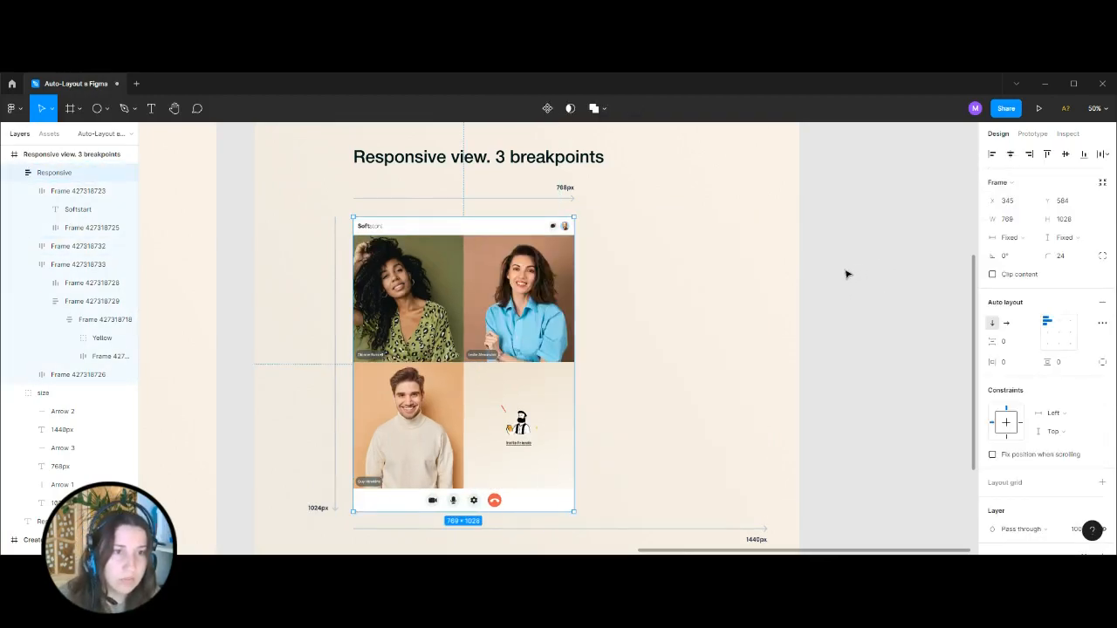
{"action": "left_click", "coordinate": [847, 274]}
Examine the auto layout settings of the first task card in the Create Auto-Layout phone mockup.
{"action": "key", "text": "ctrl+minus"}
{"action": "key", "text": "ctrl+minus"}
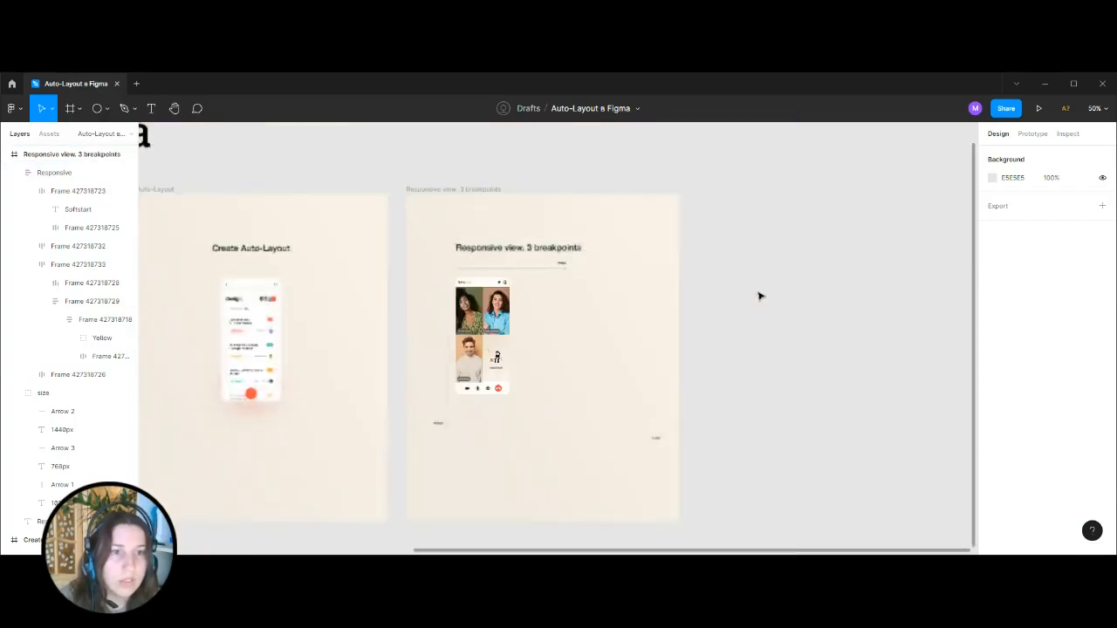
{"action": "left_click_drag", "start_coordinate": [452, 431], "coordinate": [618, 429]}
{"action": "key", "text": "ctrl+plus"}
{"action": "key", "text": "ctrl+plus"}
{"action": "left_click_drag", "start_coordinate": [761, 339], "coordinate": [703, 353]}
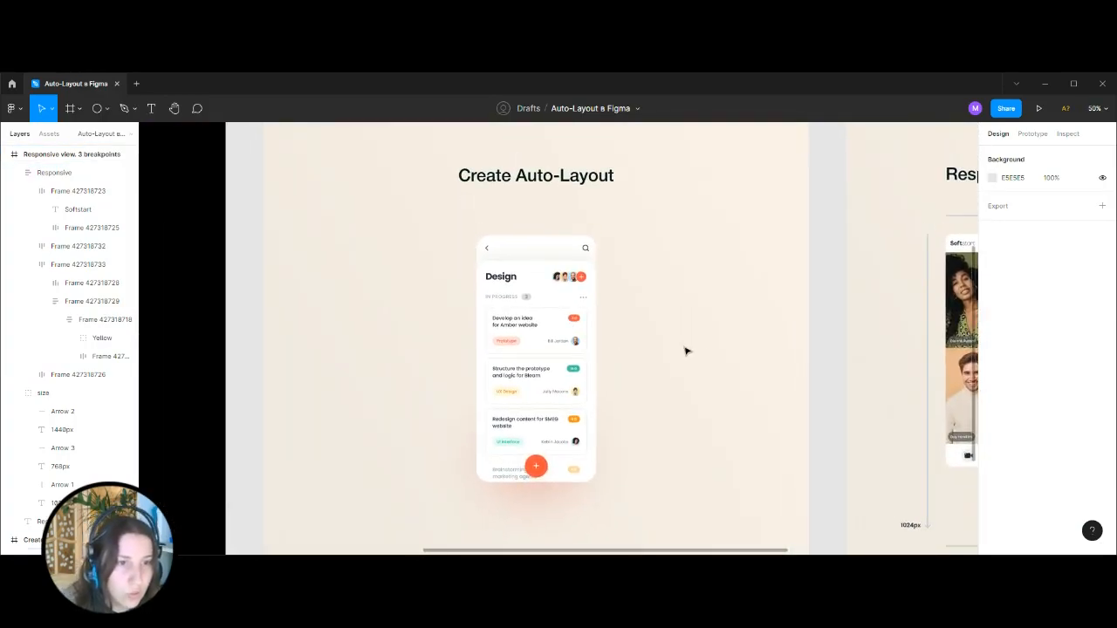
{"action": "key", "text": "ctrl+plus"}
{"action": "left_click", "coordinate": [499, 295]}
{"action": "double_click", "coordinate": [499, 295]}
{"action": "double_click", "coordinate": [499, 295]}
{"action": "double_click", "coordinate": [499, 295]}
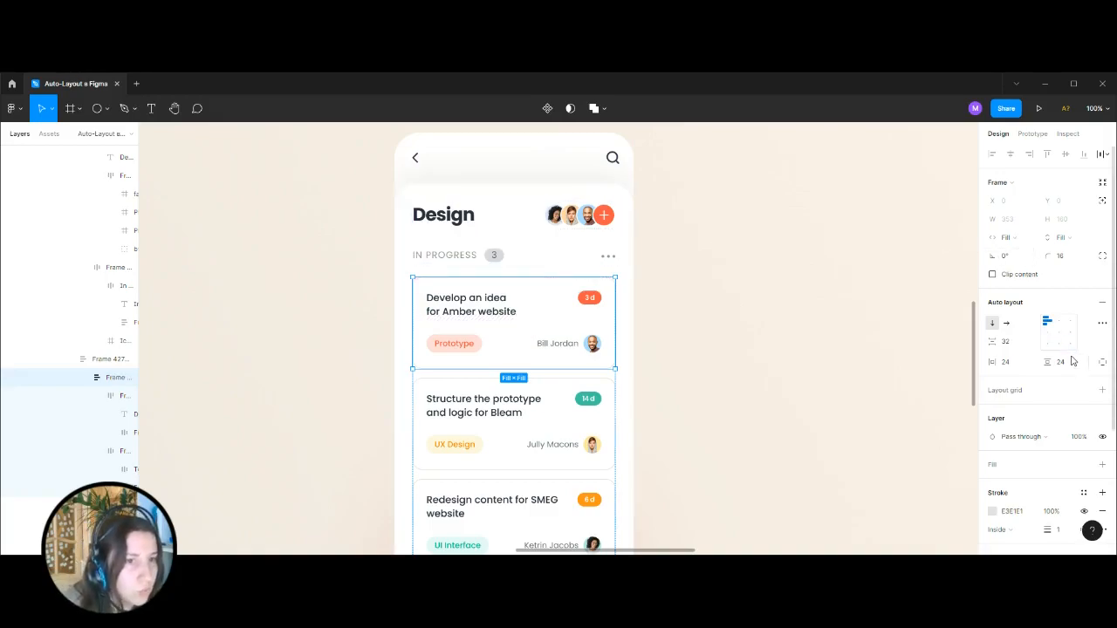
Compare the first card's auto layout with that of its nested row holding the Prototype tag and assignee, including its advanced settings.
{"action": "left_click", "coordinate": [471, 347]}
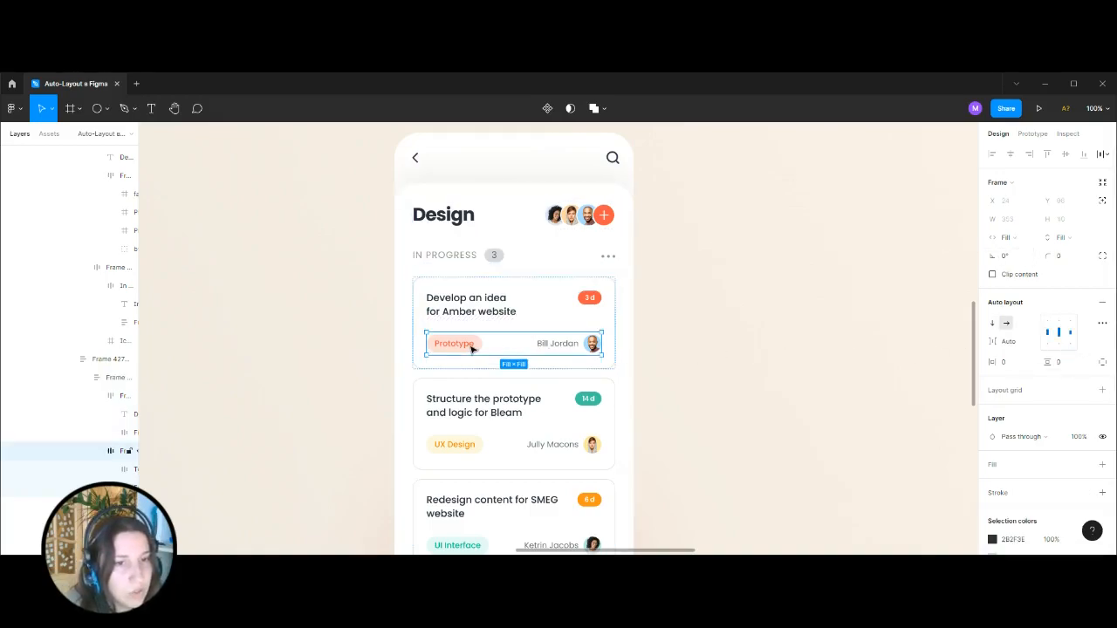
{"action": "left_click", "coordinate": [611, 316]}
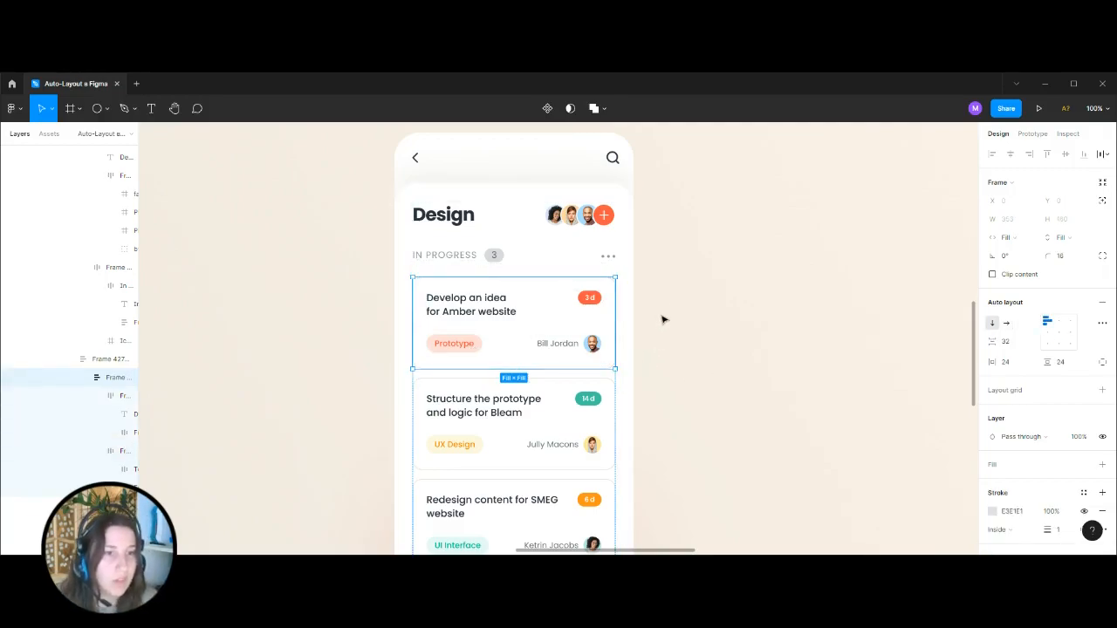
{"action": "left_click", "coordinate": [473, 343]}
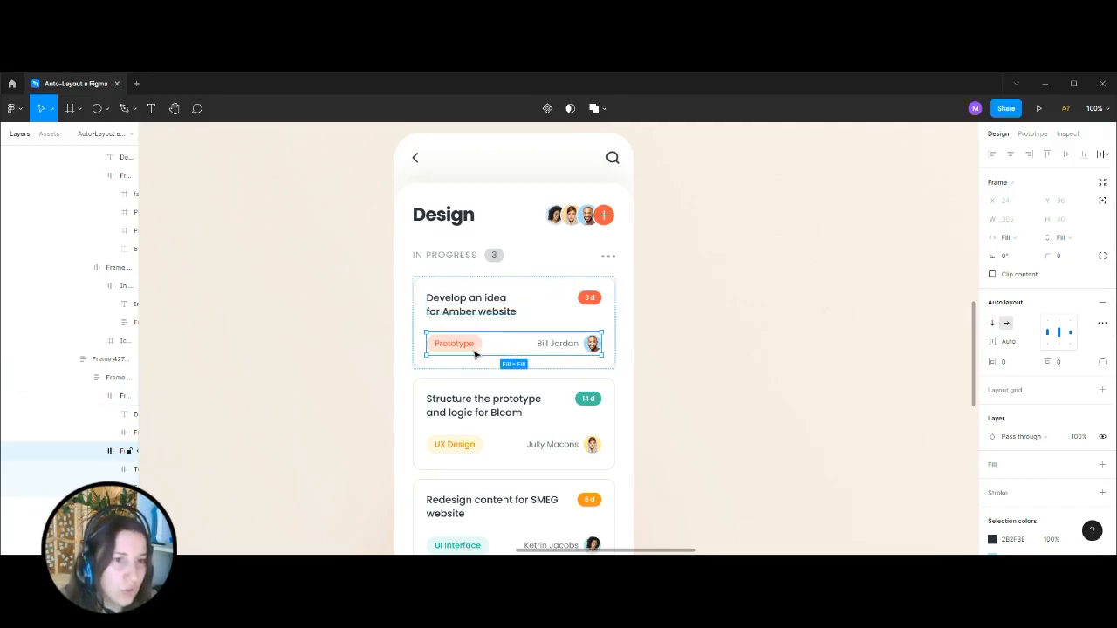
{"action": "left_click", "coordinate": [609, 323]}
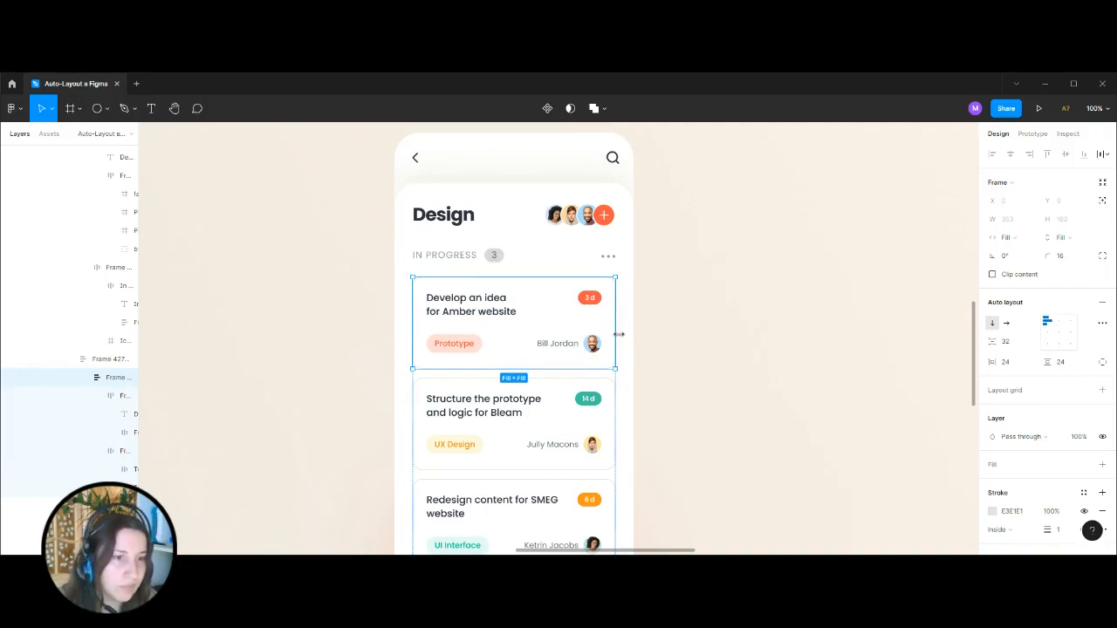
{"action": "left_click", "coordinate": [590, 351]}
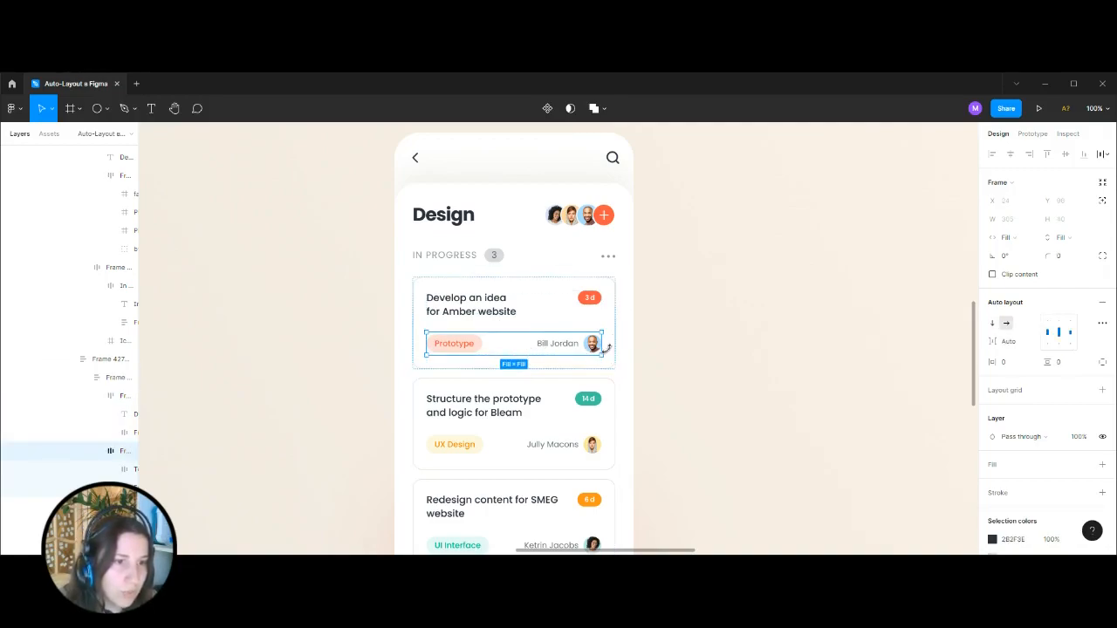
{"action": "left_click", "coordinate": [1103, 323]}
{"action": "left_click", "coordinate": [774, 297]}
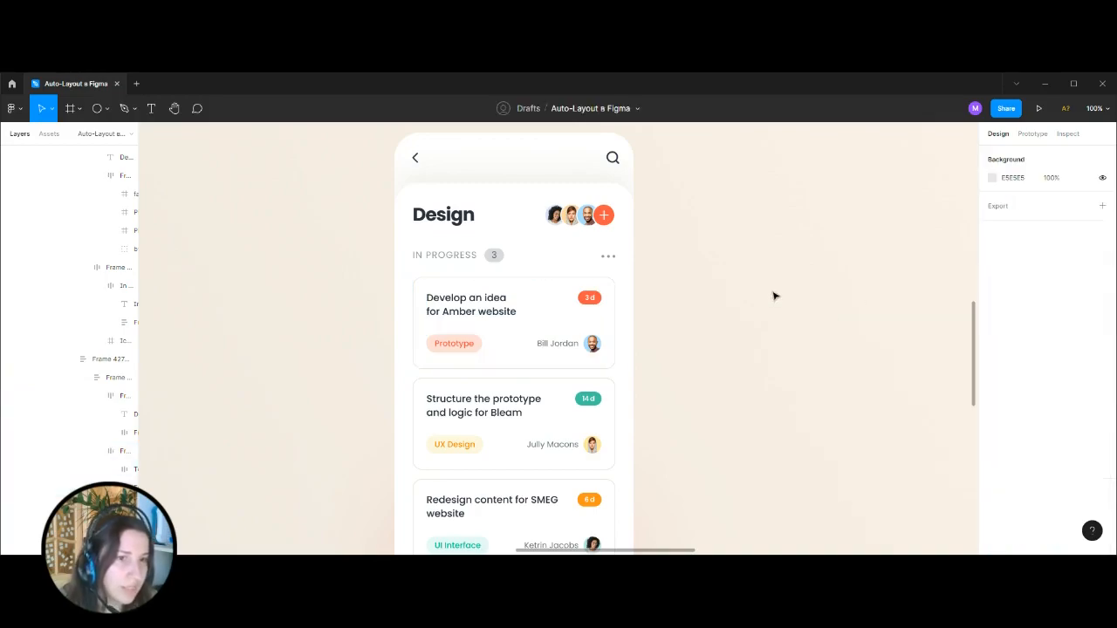
Copy the green 14 d badge from the second card into the bottom row of the first card.
{"action": "double_click", "coordinate": [592, 403]}
{"action": "double_click", "coordinate": [592, 403]}
{"action": "double_click", "coordinate": [592, 404]}
{"action": "double_click", "coordinate": [592, 403]}
{"action": "left_click", "coordinate": [522, 347]}
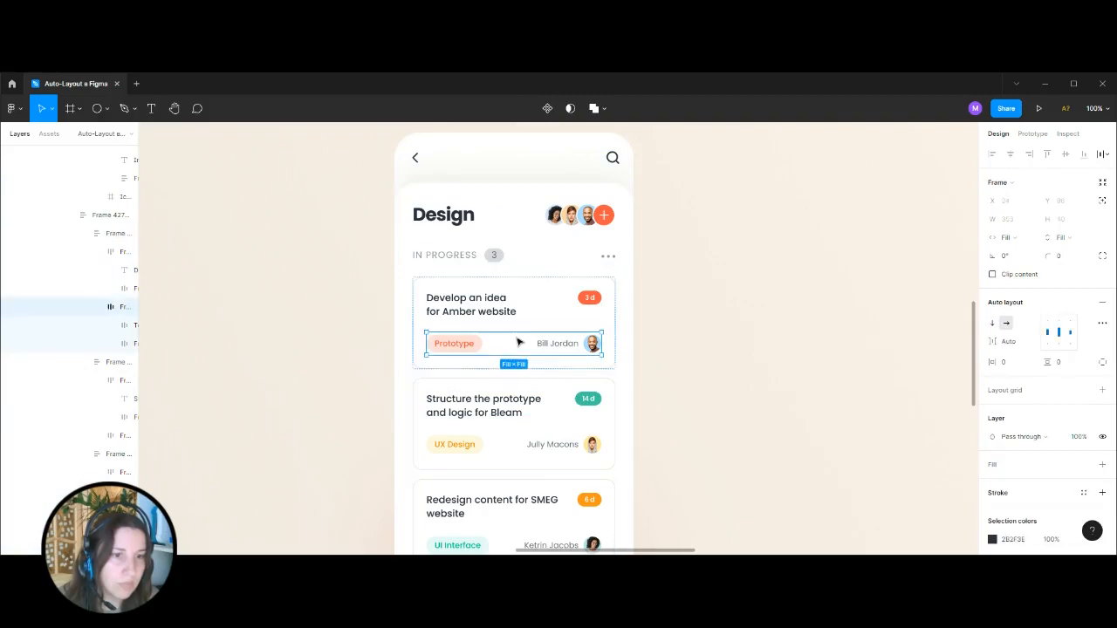
{"action": "key", "text": "ctrl+v"}
Inspect the spacing of the first card's bottom row and delete the pasted 14 d badge from it.
{"action": "left_click", "coordinate": [764, 351]}
{"action": "key", "text": "ctrl+plus"}
{"action": "left_click_drag", "start_coordinate": [783, 322], "coordinate": [812, 366]}
{"action": "left_click", "coordinate": [541, 394]}
{"action": "double_click", "coordinate": [542, 393]}
{"action": "double_click", "coordinate": [542, 394]}
{"action": "double_click", "coordinate": [575, 394]}
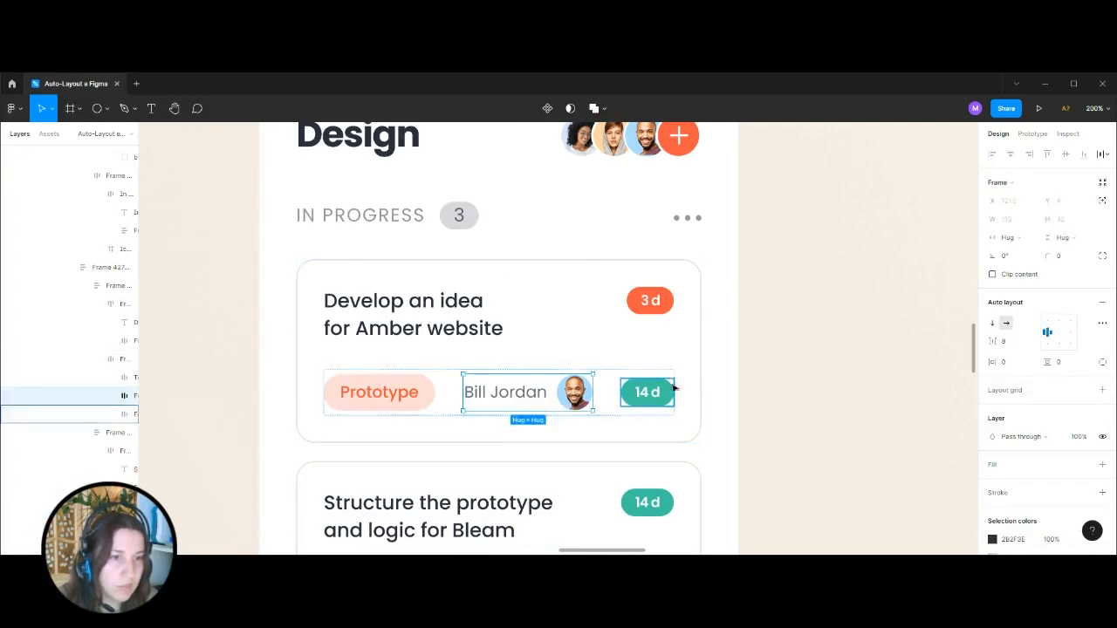
{"action": "left_click", "coordinate": [662, 393]}
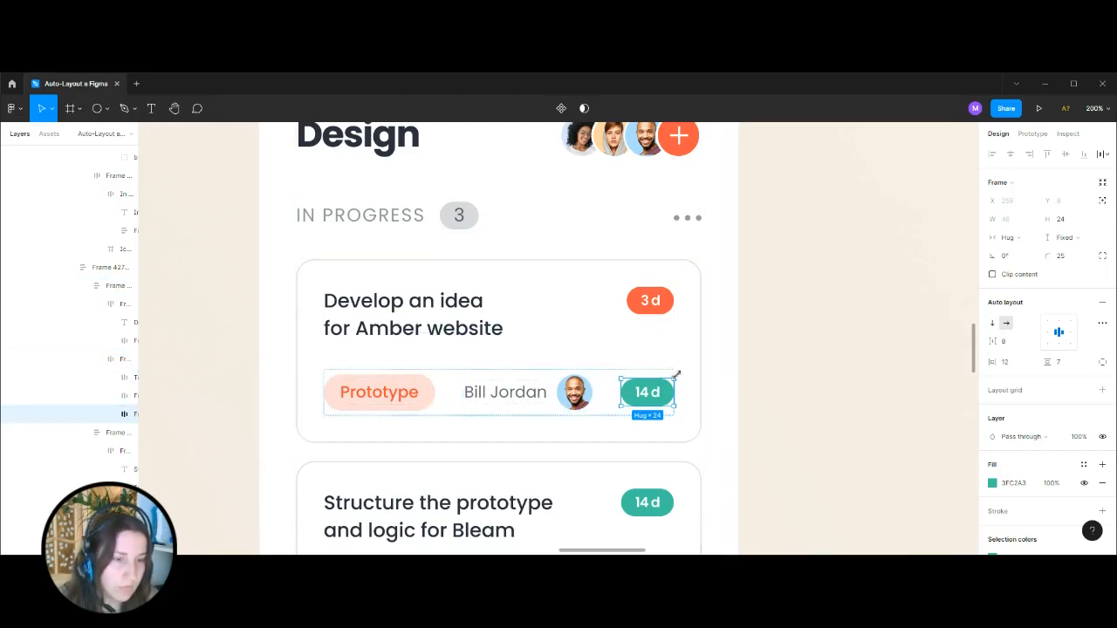
{"action": "key", "text": "Delete"}
Examine the task list and the first card's bottom row with the Prototype tag in the phone mockup.
{"action": "key", "text": "minus"}
{"action": "key", "text": "minus"}
{"action": "key", "text": "minus"}
{"action": "key", "text": "plus"}
{"action": "key", "text": "plus"}
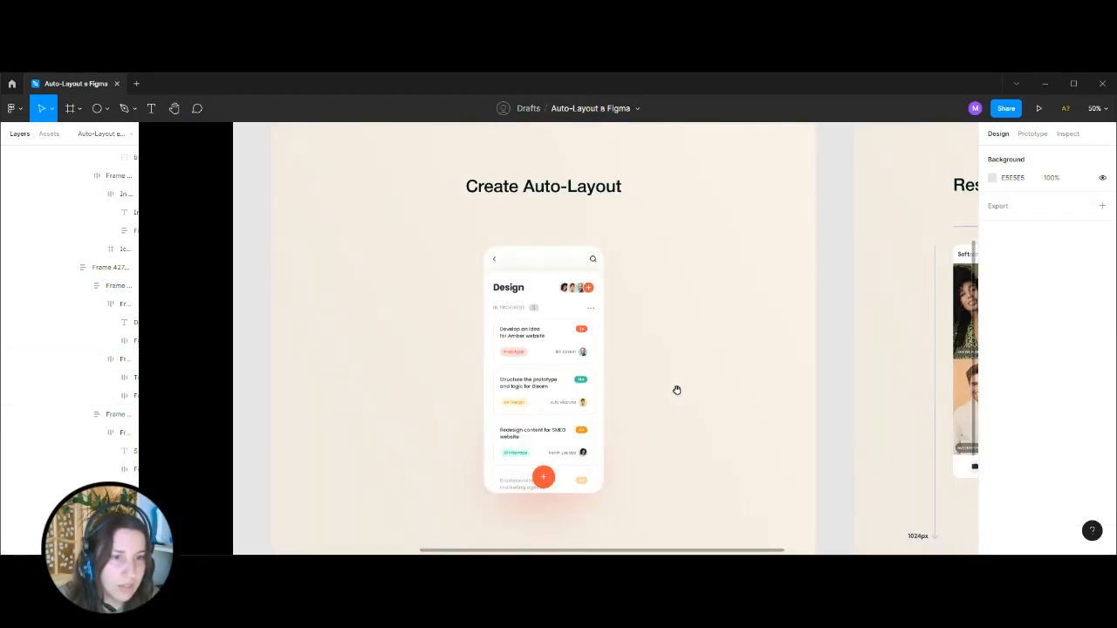
{"action": "left_click", "coordinate": [485, 399]}
{"action": "double_click", "coordinate": [486, 399]}
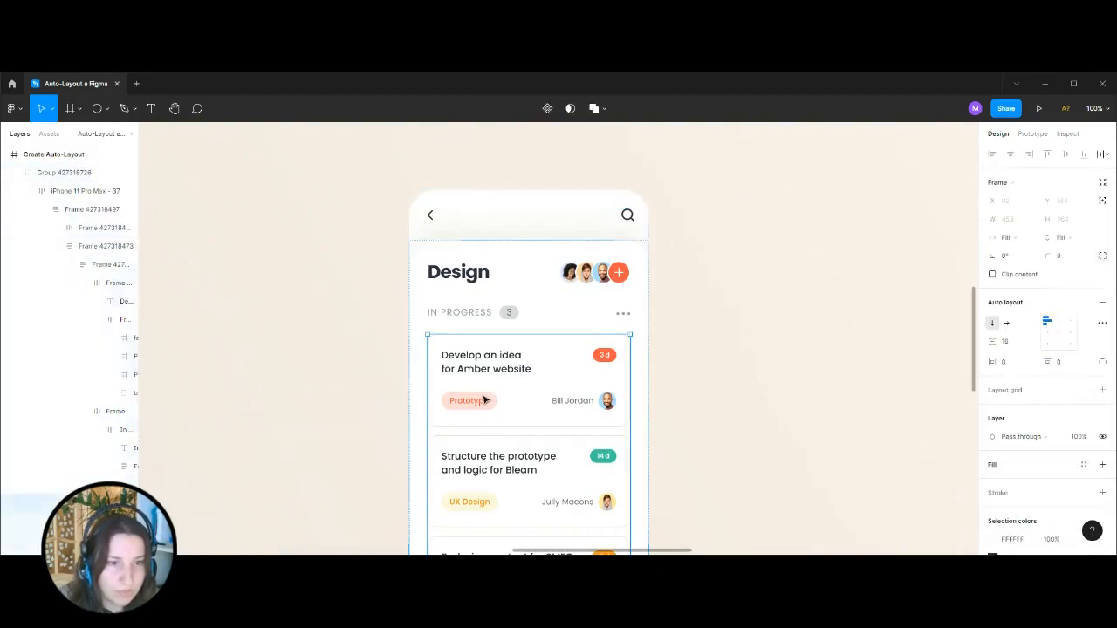
{"action": "double_click", "coordinate": [485, 399]}
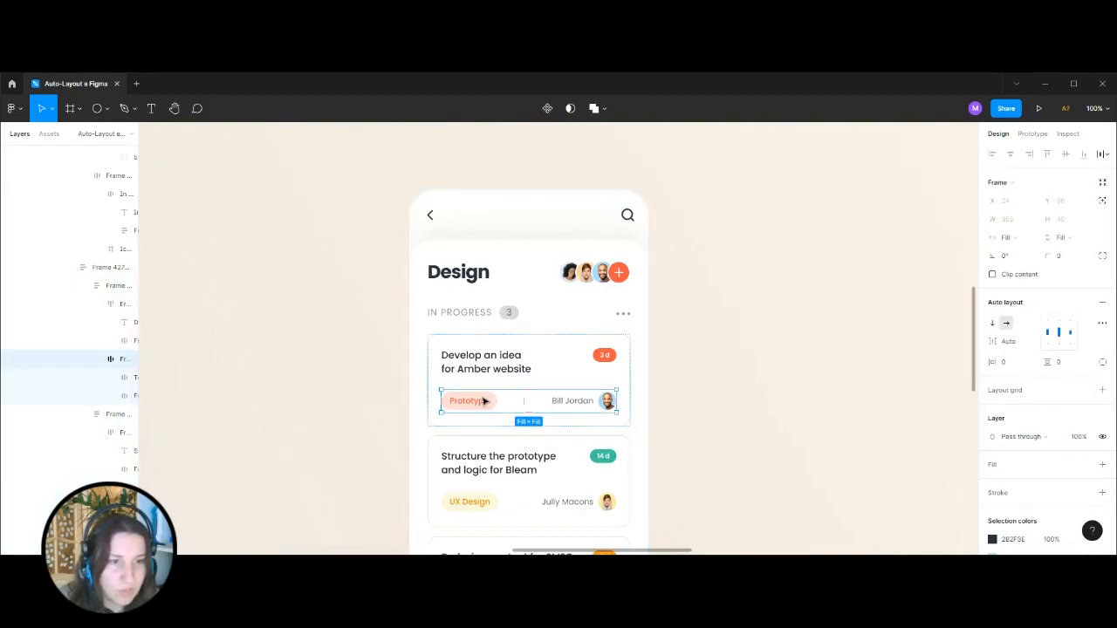
{"action": "left_click", "coordinate": [736, 322]}
Move the "Responsive view. 3 breakpoints" frame away from the Create Auto-Layout frame, to about X 6164.
{"action": "key", "text": "minus"}
{"action": "key", "text": "minus"}
{"action": "left_click_drag", "start_coordinate": [705, 376], "coordinate": [418, 313]}
{"action": "left_click_drag", "start_coordinate": [454, 150], "coordinate": [832, 155]}
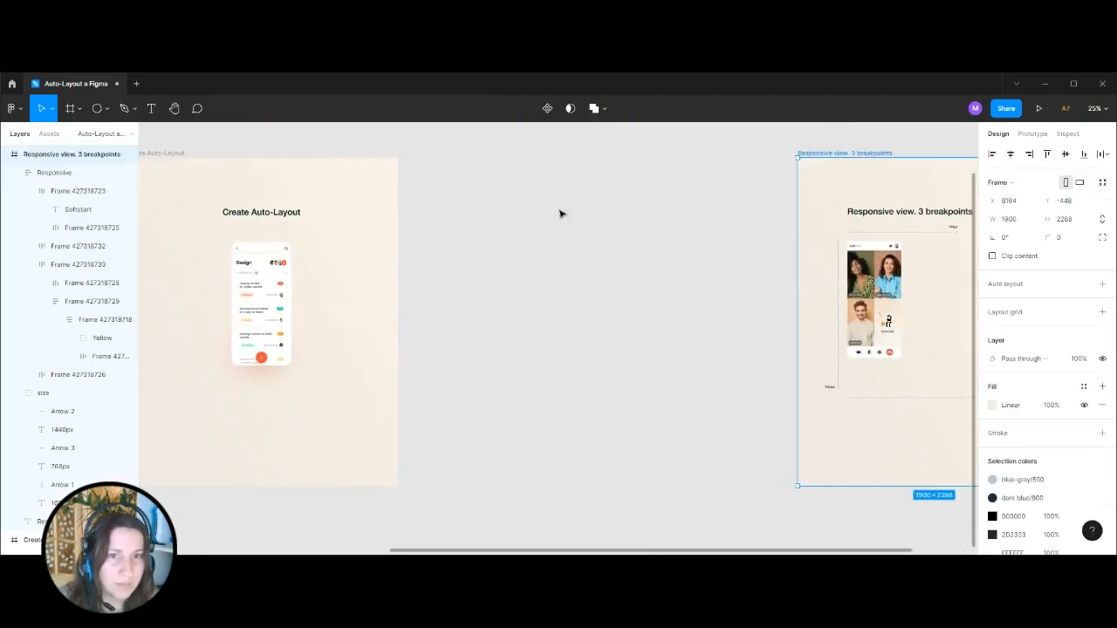
Paste the orange Prototype text from the card onto the empty canvas between the two frames and select it.
{"action": "left_click_drag", "start_coordinate": [498, 220], "coordinate": [673, 241]}
{"action": "key", "text": "plus"}
{"action": "left_click_drag", "start_coordinate": [762, 257], "coordinate": [429, 357]}
{"action": "left_click_drag", "start_coordinate": [555, 320], "coordinate": [515, 307]}
{"action": "key", "text": "plus"}
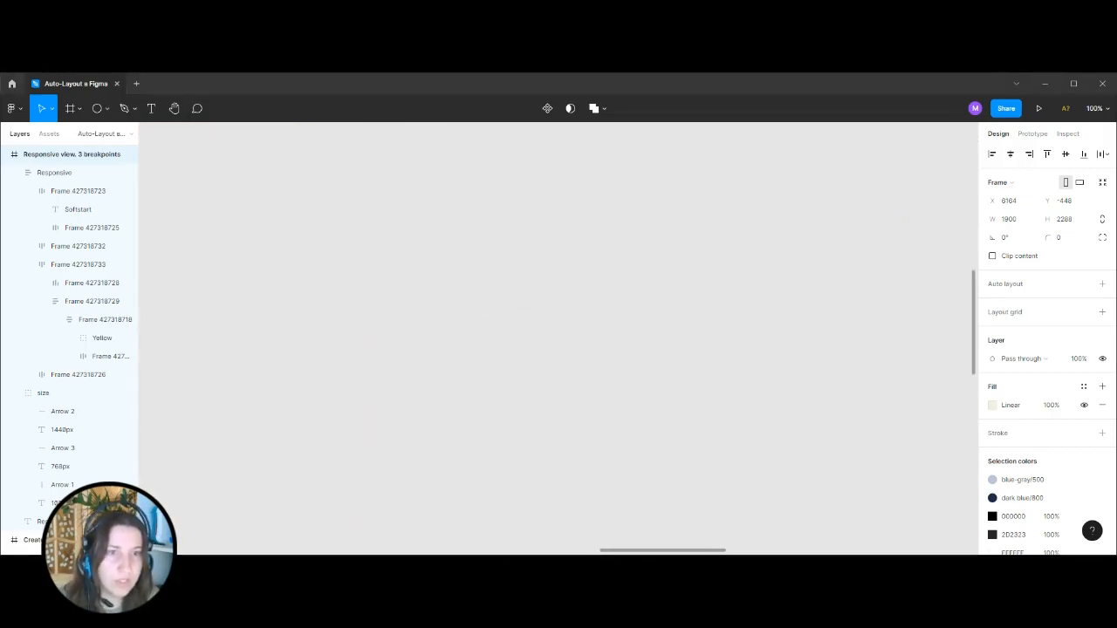
{"action": "type", "text": "Prototype"}
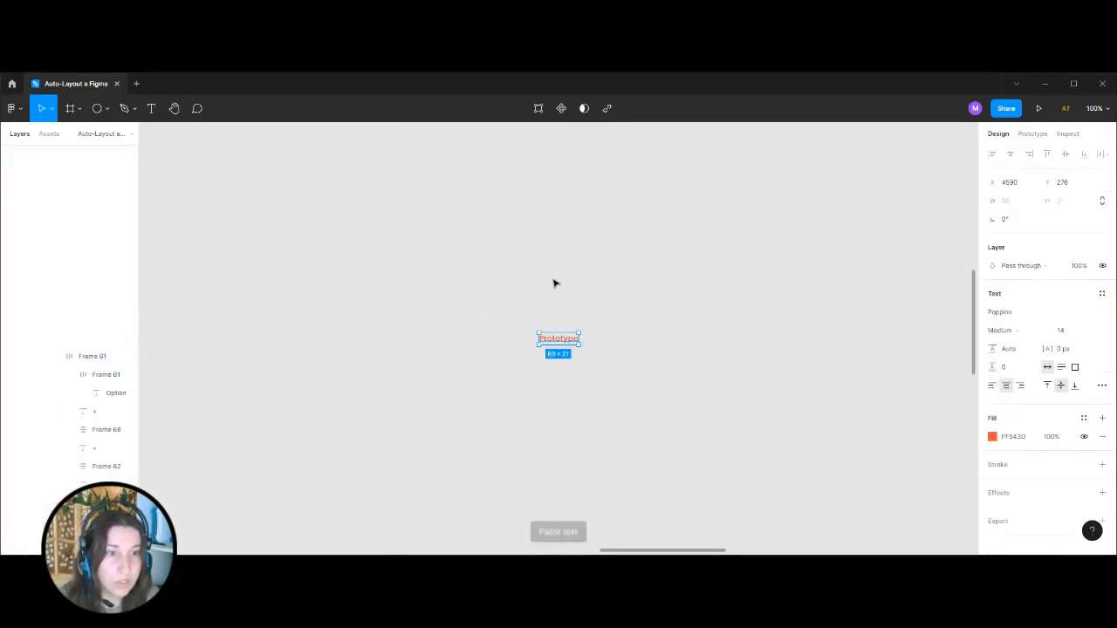
{"action": "left_click", "coordinate": [684, 335]}
{"action": "key", "text": "ctrl+plus"}
{"action": "left_click", "coordinate": [577, 345]}
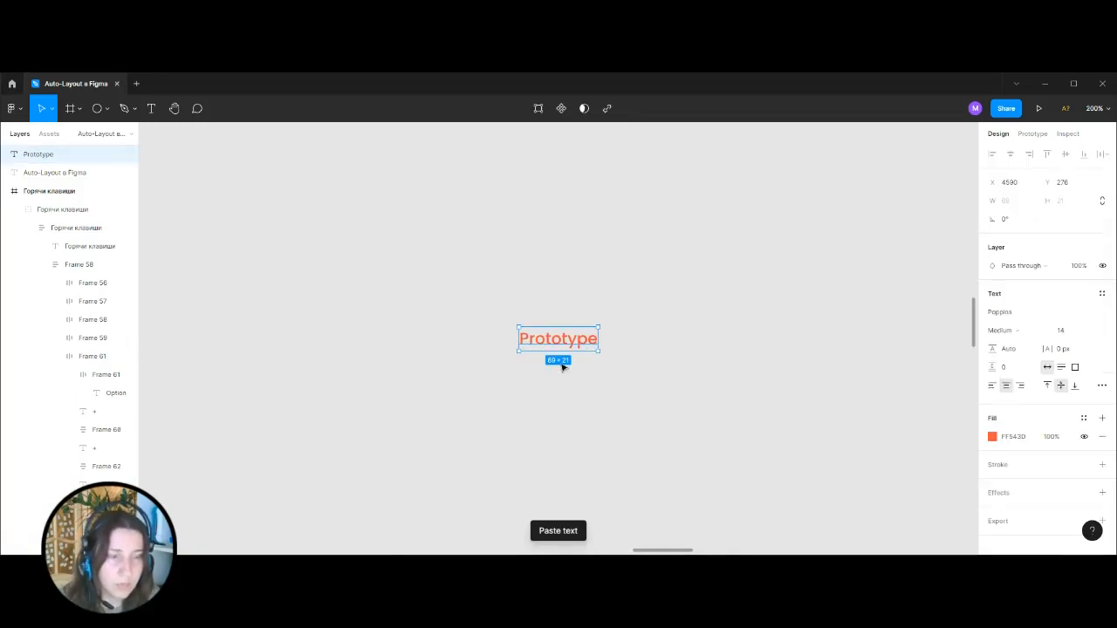
Add auto layout to the standalone Prototype text, and ungroup it again.
{"action": "key", "text": "shift+a"}
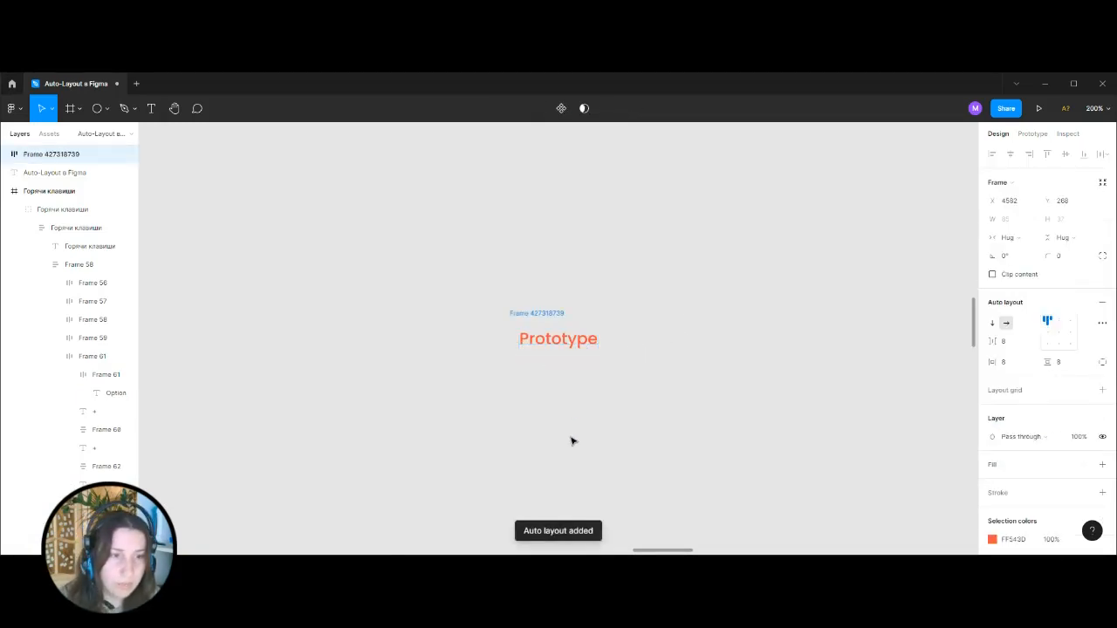
{"action": "key", "text": "ctrl+shift+g"}
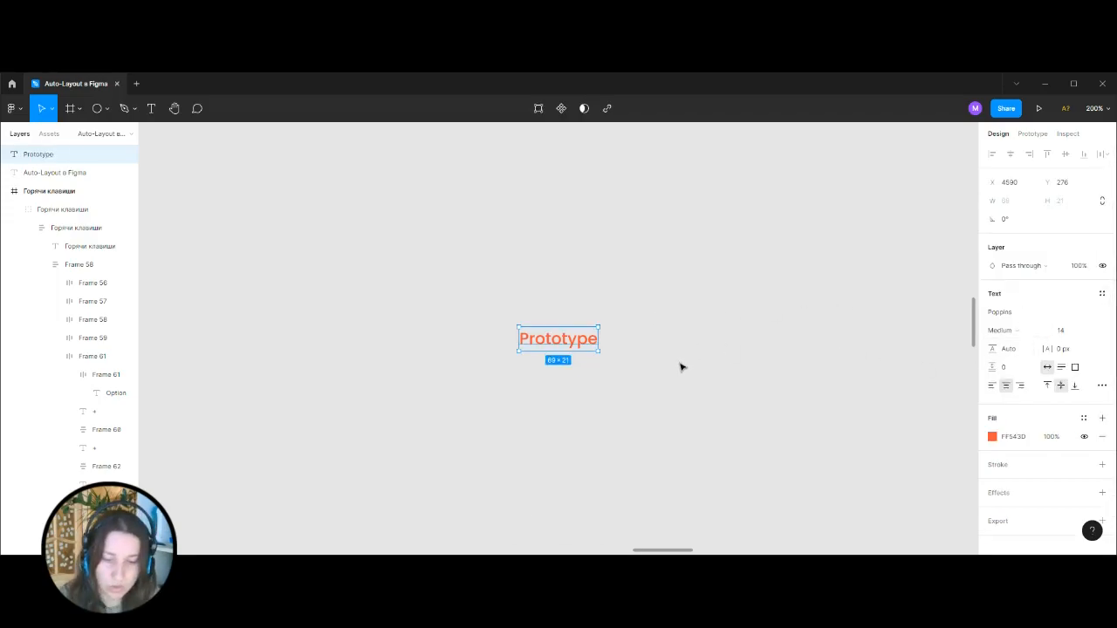
Turn on layout grid visibility and group the standalone Prototype text.
{"action": "key", "text": "ctrl+shift+4"}
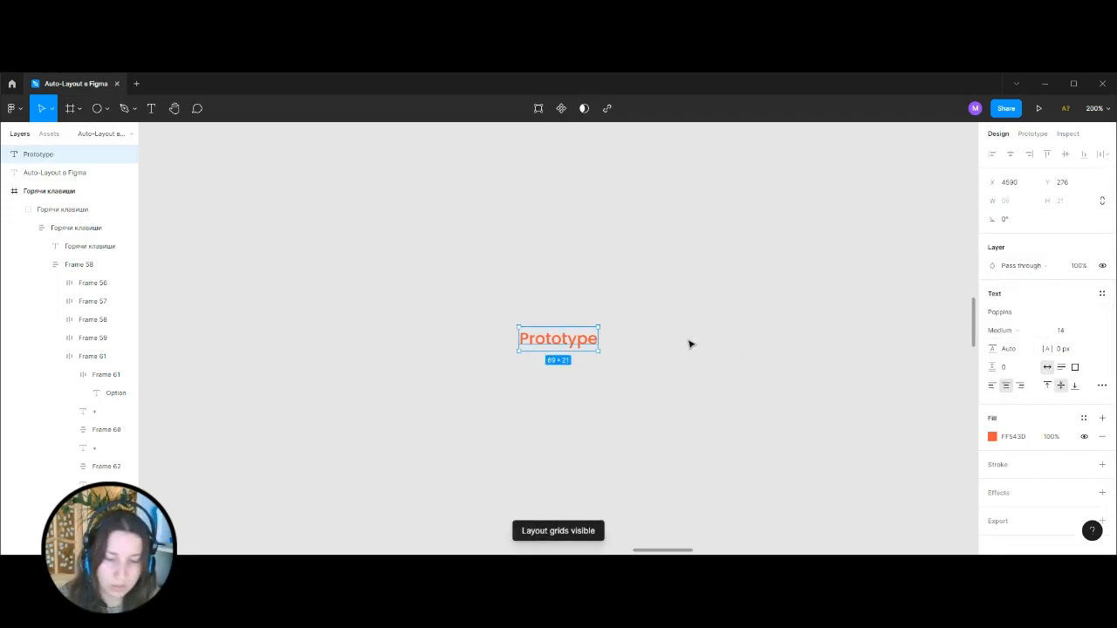
{"action": "key", "text": "ctrl+g"}
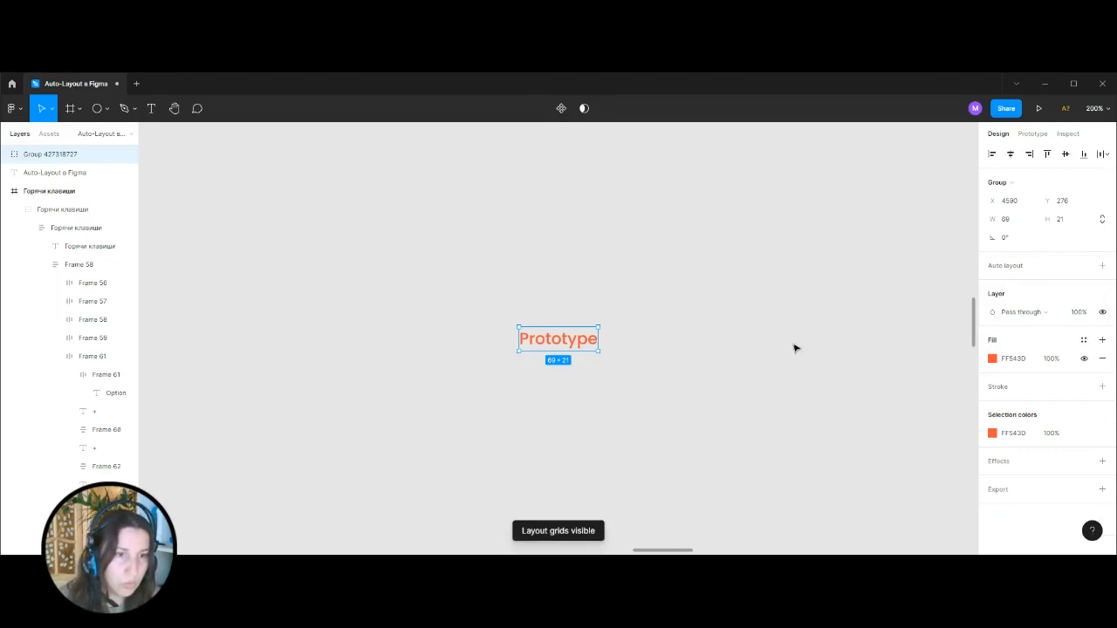
Try adding auto layout to the grouped Prototype text, and undo both the auto layout and the grouping.
{"action": "left_click", "coordinate": [1102, 267]}
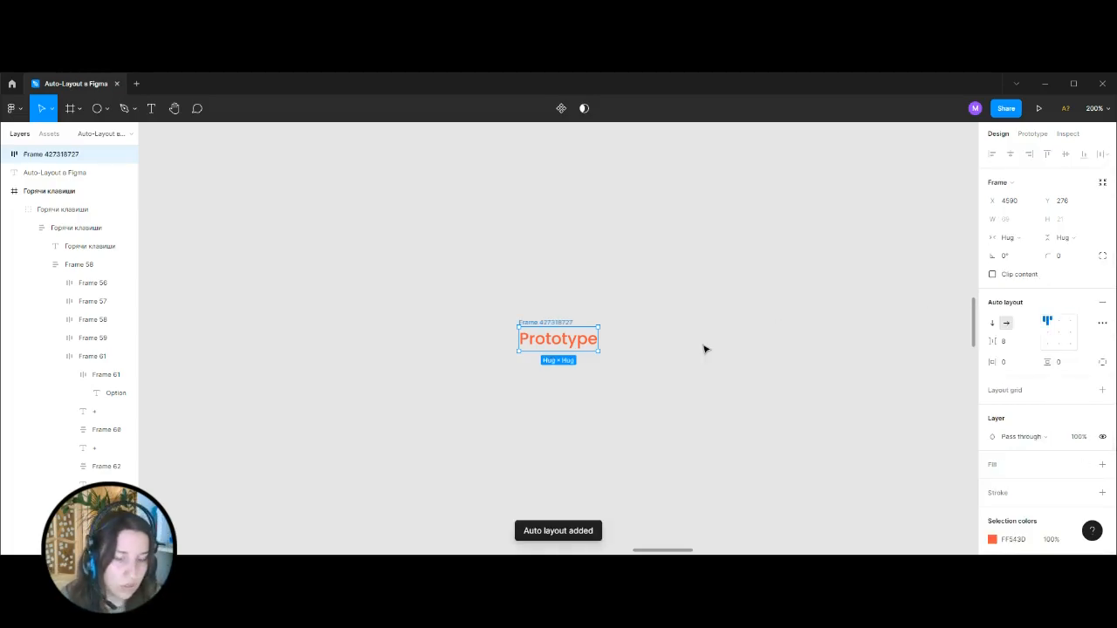
{"action": "key", "text": "ctrl+z"}
{"action": "key", "text": "ctrl+z"}
Add auto layout directly to the standalone Prototype text.
{"action": "left_click", "coordinate": [706, 349]}
{"action": "left_click", "coordinate": [596, 337]}
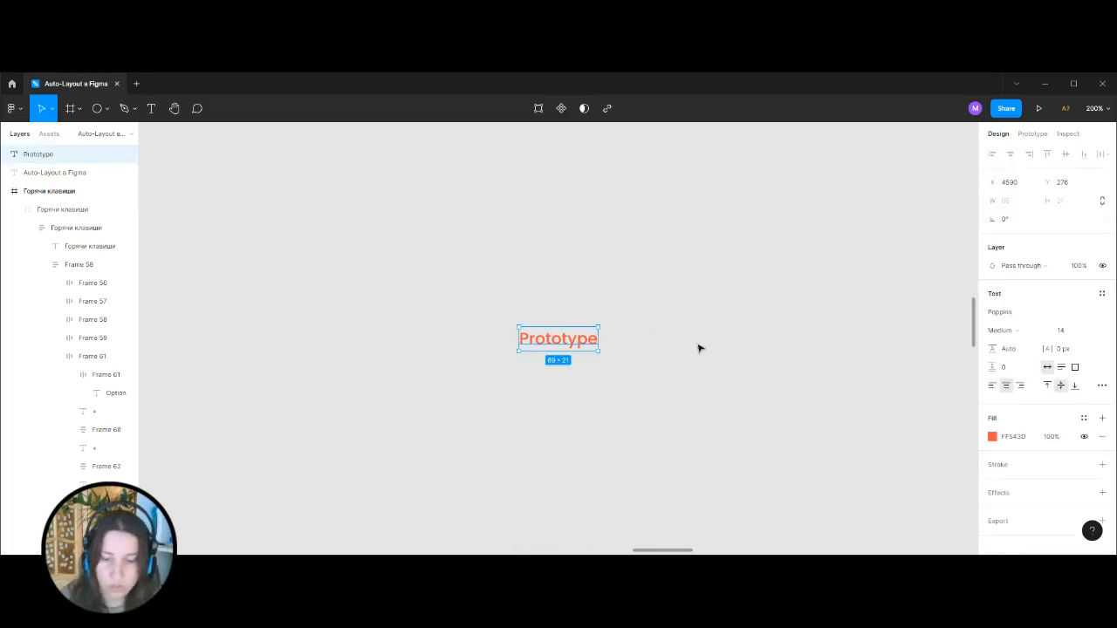
{"action": "key", "text": "shift+a"}
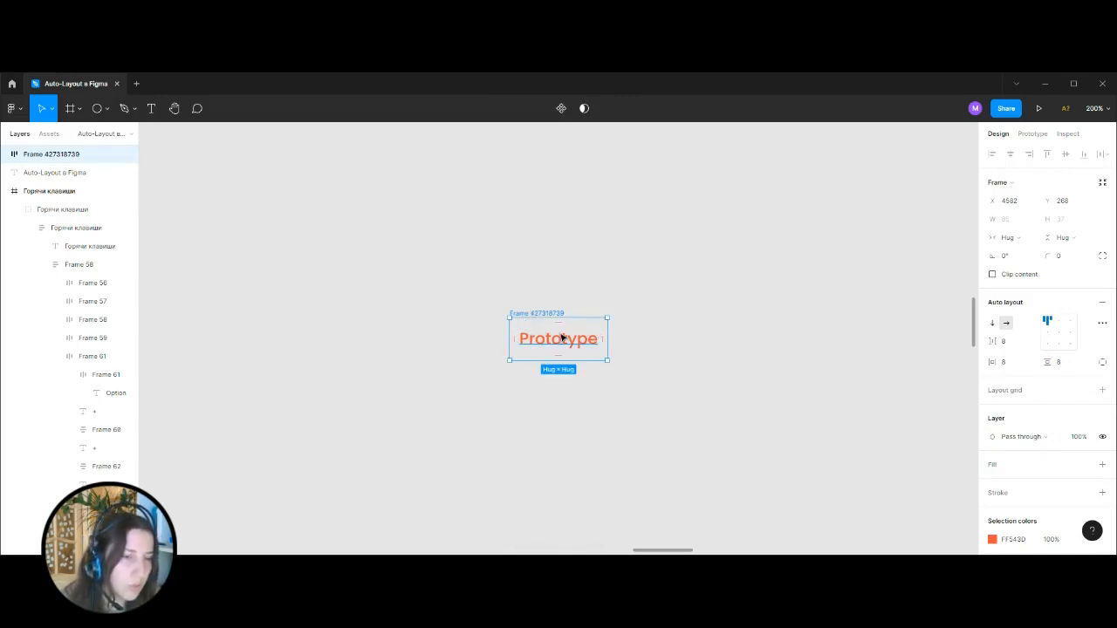
{"action": "left_click", "coordinate": [1008, 367]}
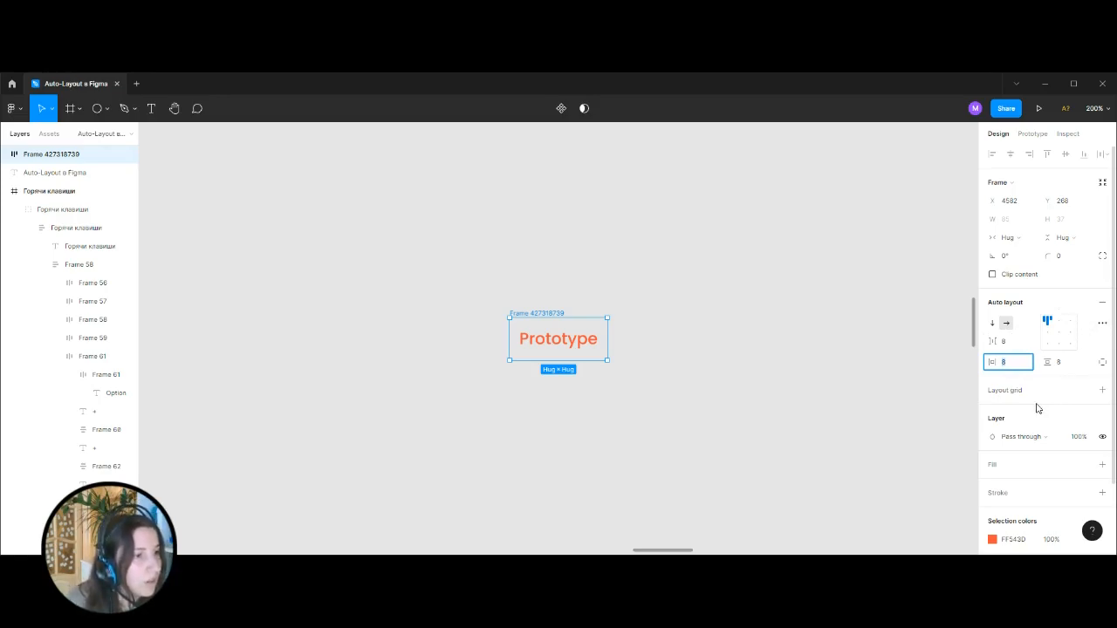
{"action": "left_click", "coordinate": [546, 313]}
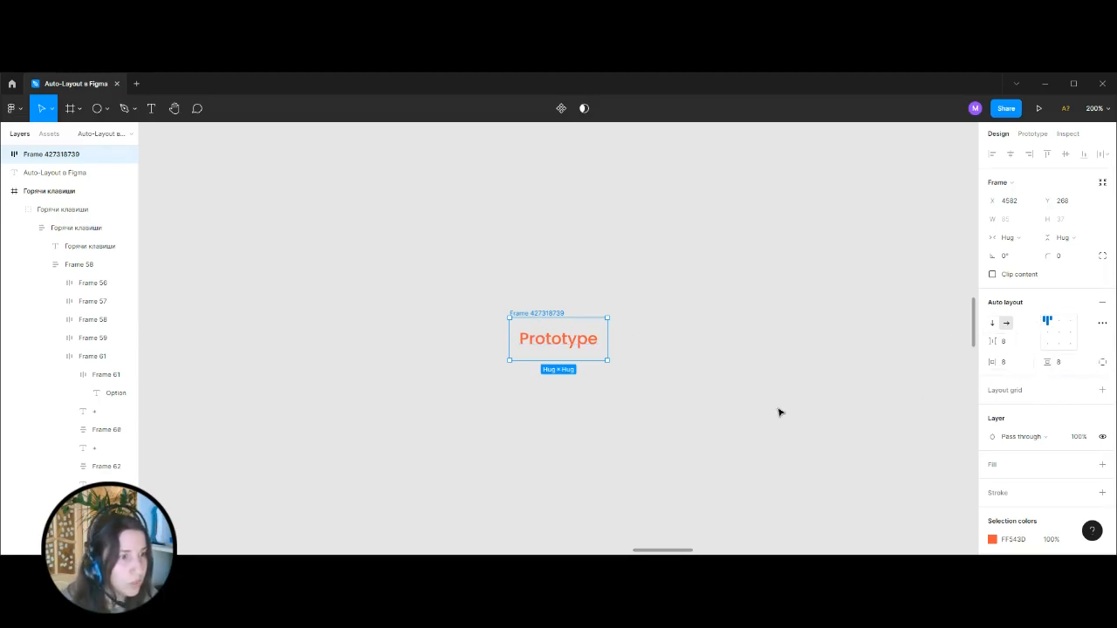
Set the Prototype frame's horizontal padding to 16 and its vertical padding to 6.
{"action": "left_click", "coordinate": [1026, 367]}
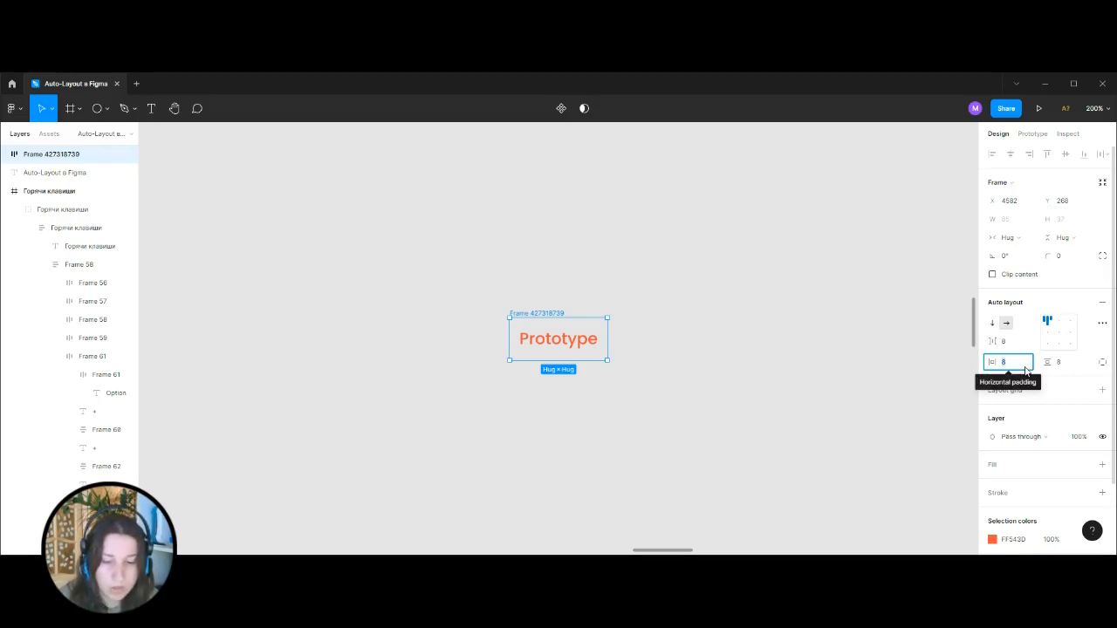
{"action": "type", "text": "16"}
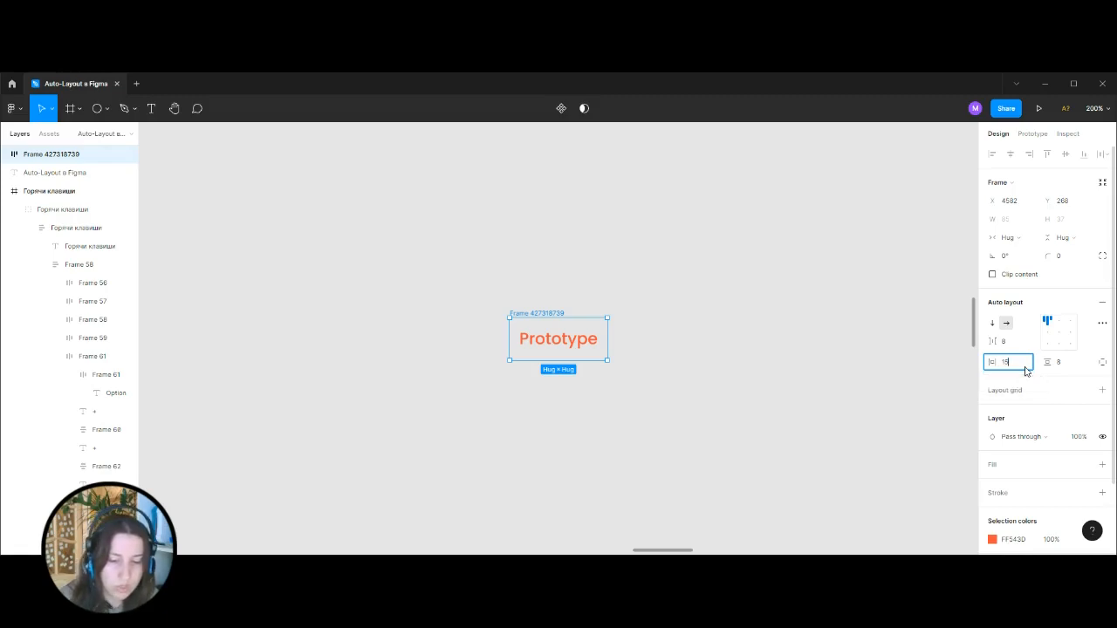
{"action": "left_click", "coordinate": [1065, 366]}
{"action": "key", "text": "Return"}
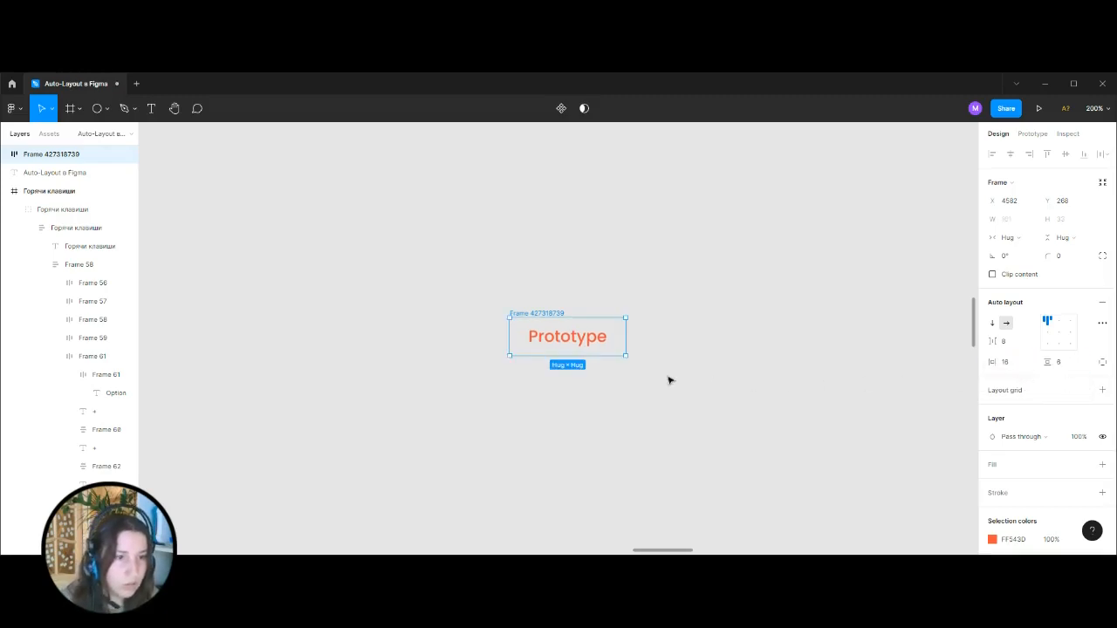
Resize the Prototype frame to a fixed height of 32 and align its content to the center.
{"action": "key", "text": "ctrl+equal"}
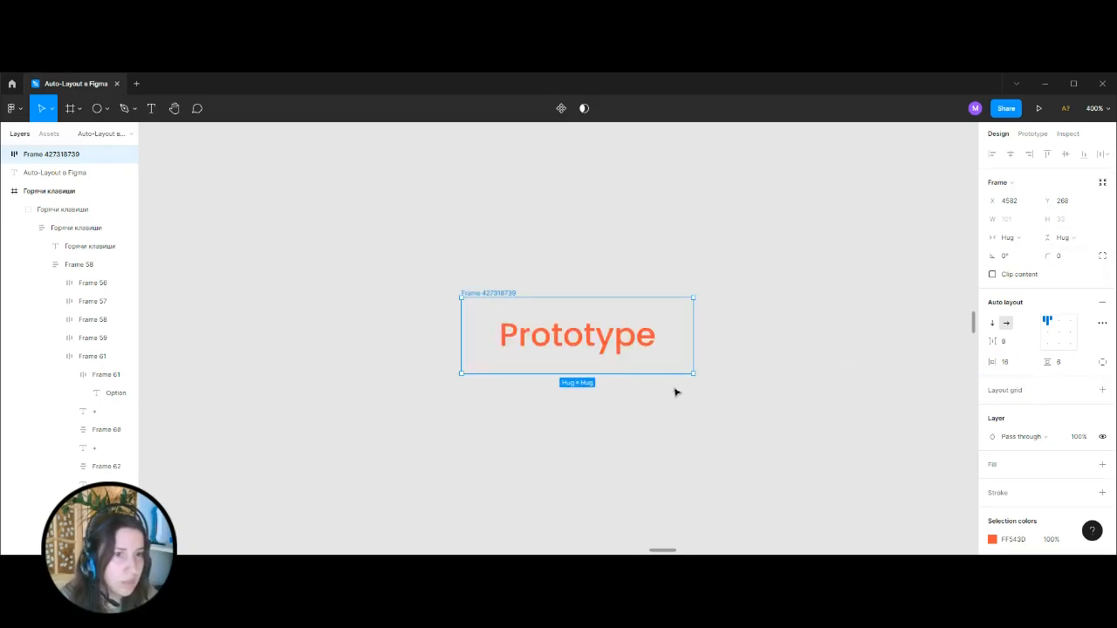
{"action": "double_click", "coordinate": [641, 340]}
{"action": "left_click", "coordinate": [686, 349]}
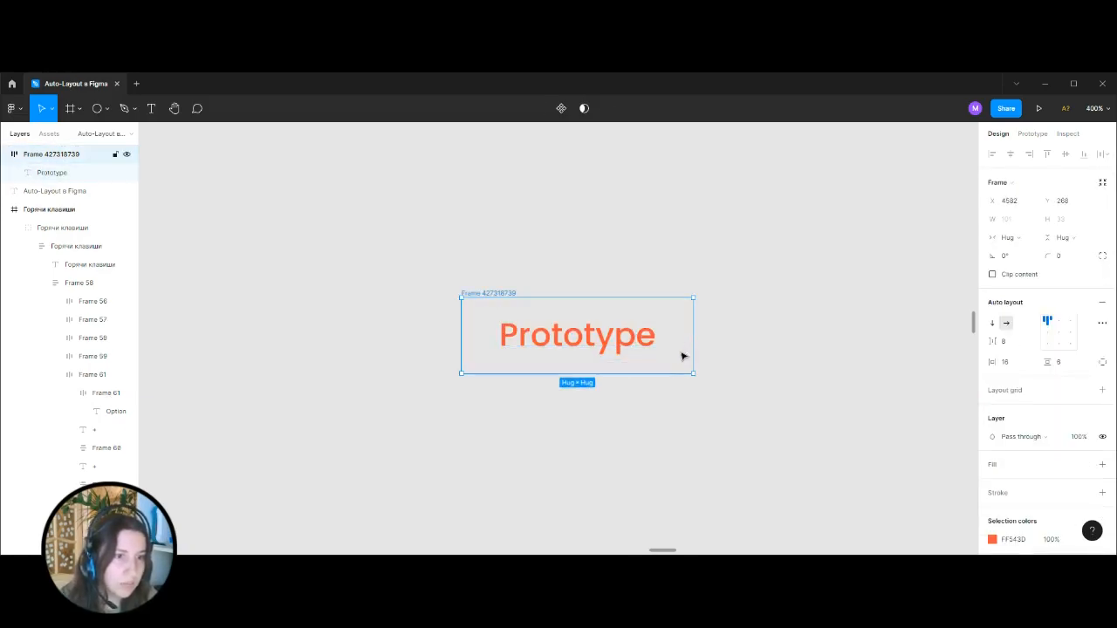
{"action": "left_click_drag", "start_coordinate": [663, 373], "coordinate": [669, 371]}
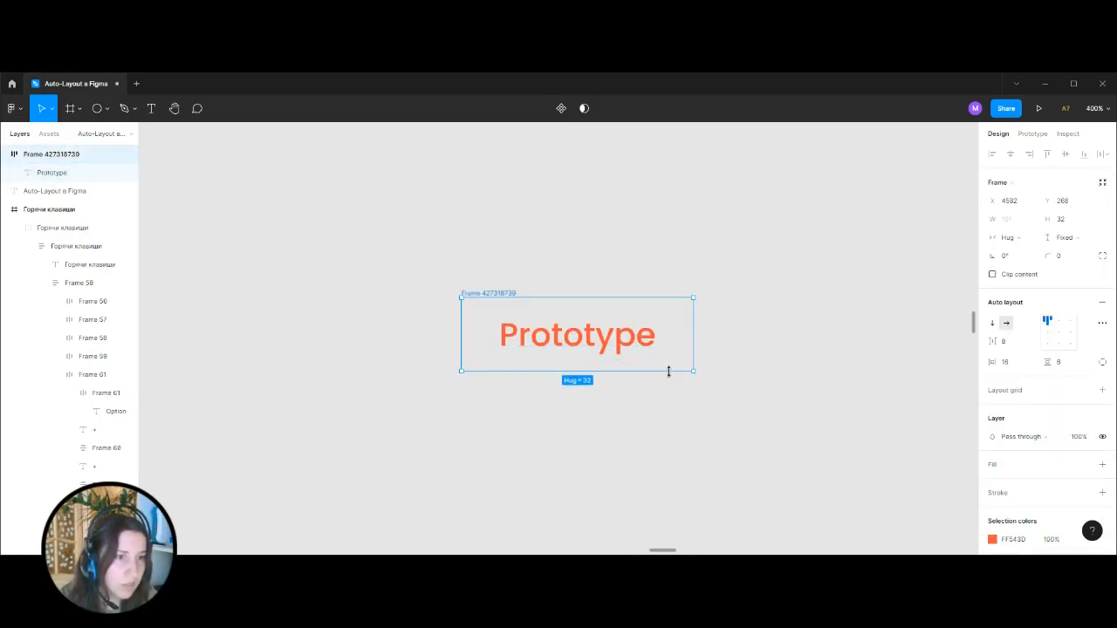
{"action": "left_click", "coordinate": [1059, 332]}
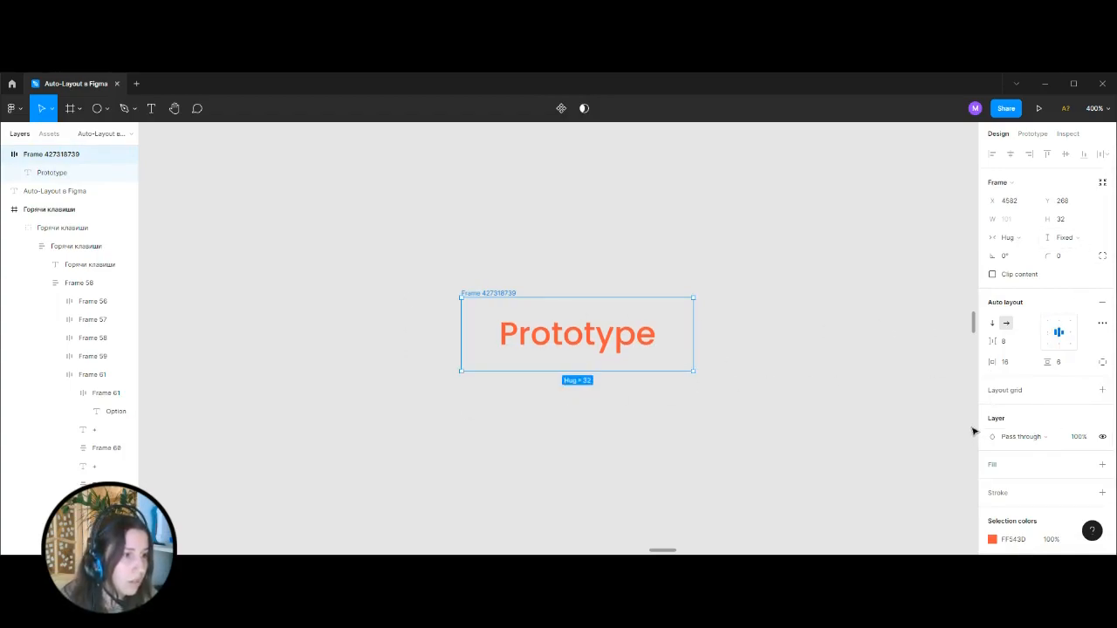
Show the Prototype frame's independent paddings and align its content to the top center.
{"action": "left_click", "coordinate": [1103, 364]}
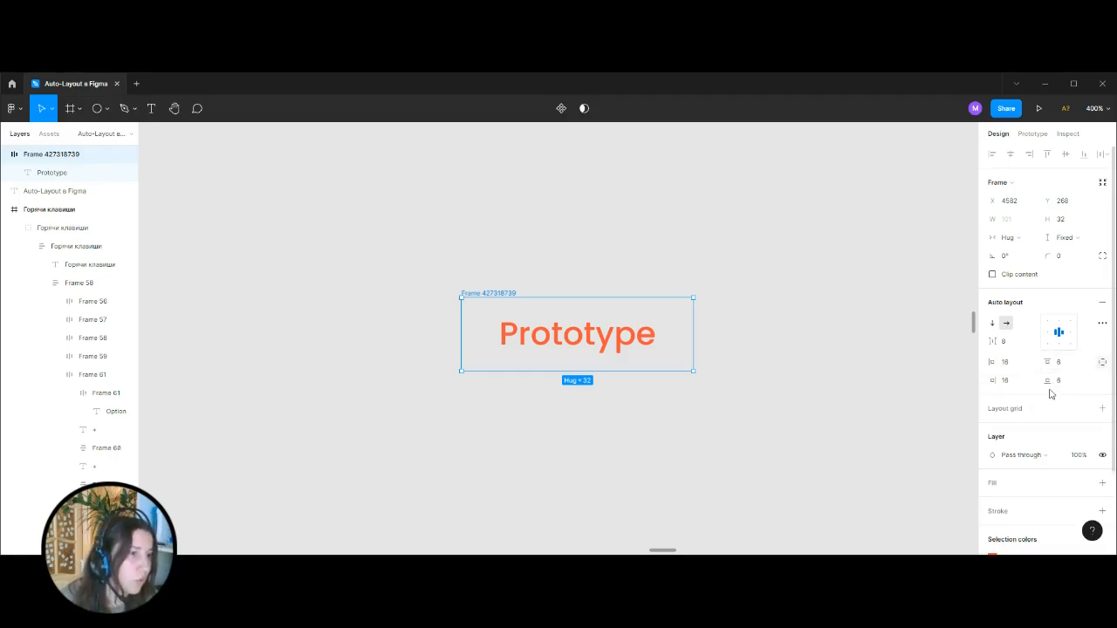
{"action": "left_click", "coordinate": [1071, 364]}
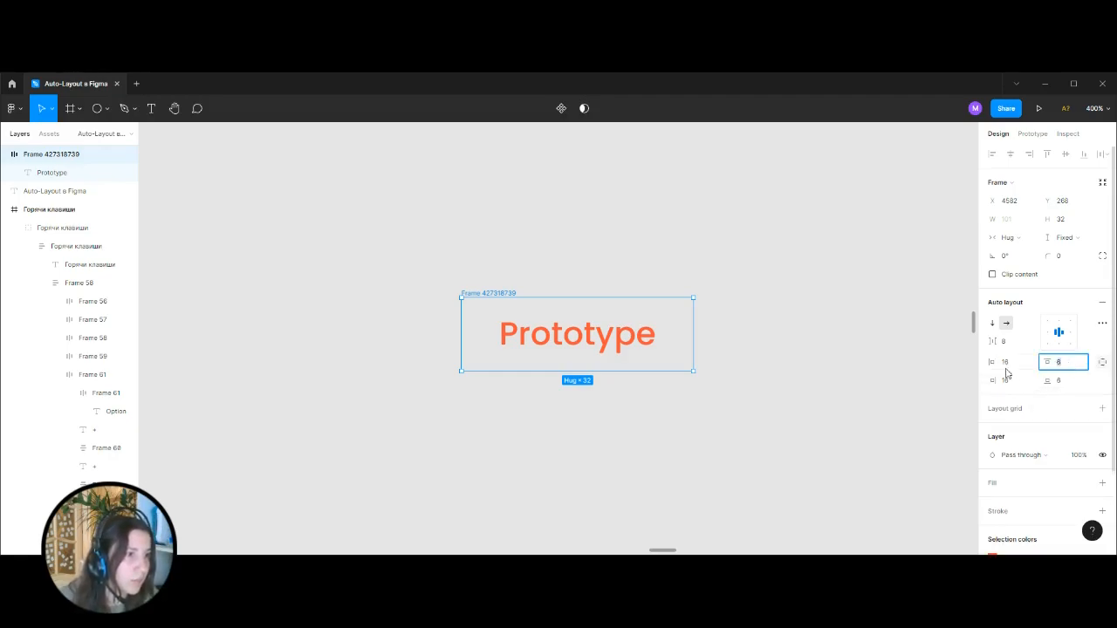
{"action": "left_click_drag", "start_coordinate": [1046, 362], "coordinate": [1048, 370]}
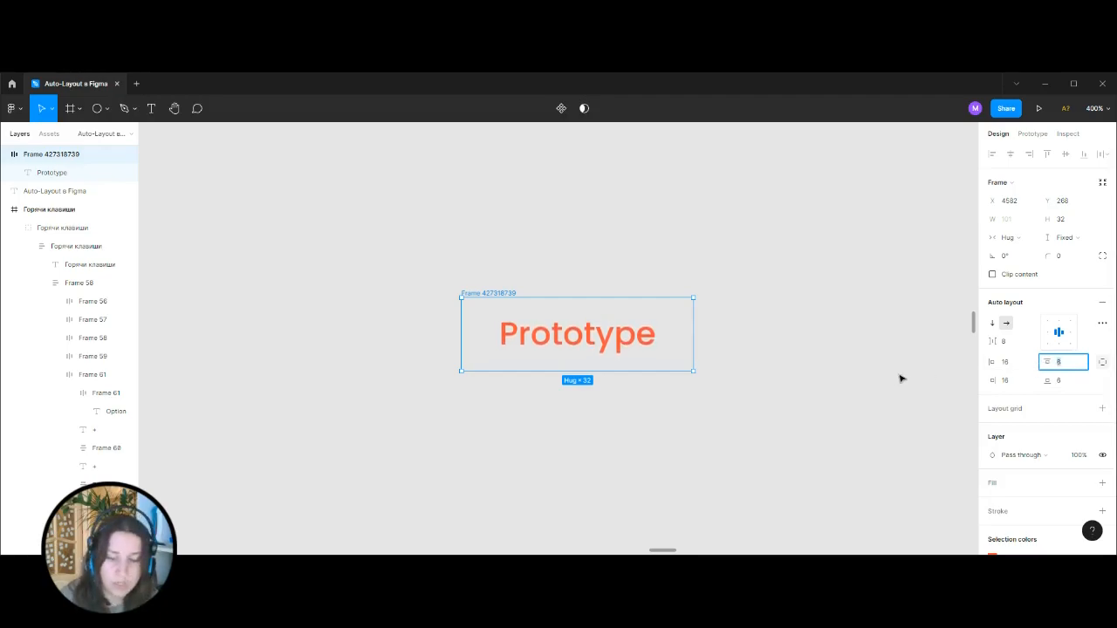
{"action": "key", "text": "alt+w"}
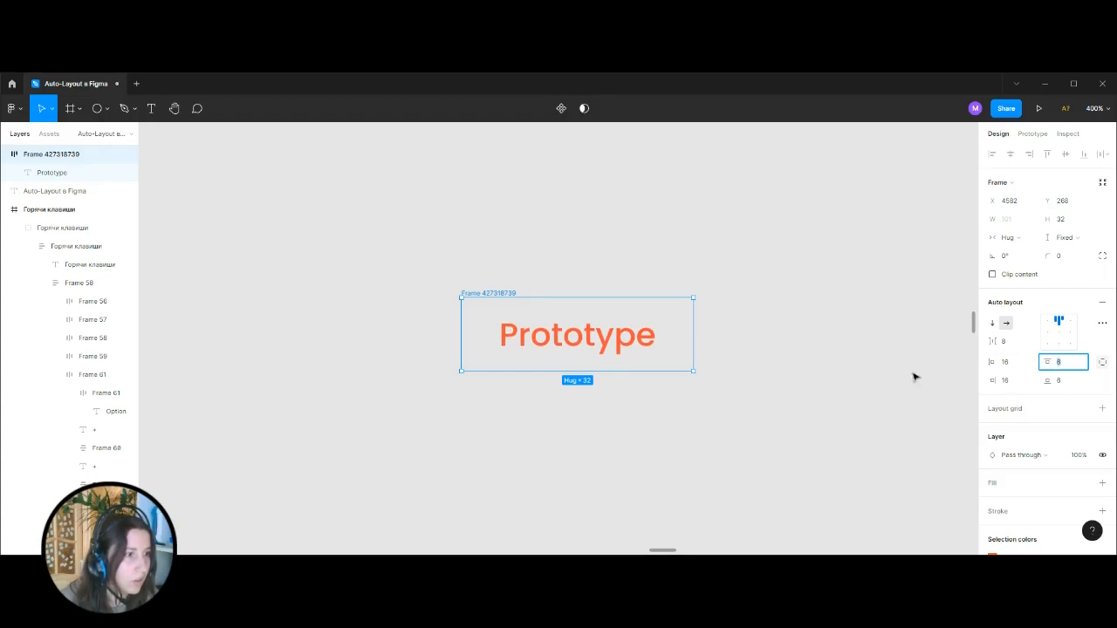
{"action": "key", "text": "Return"}
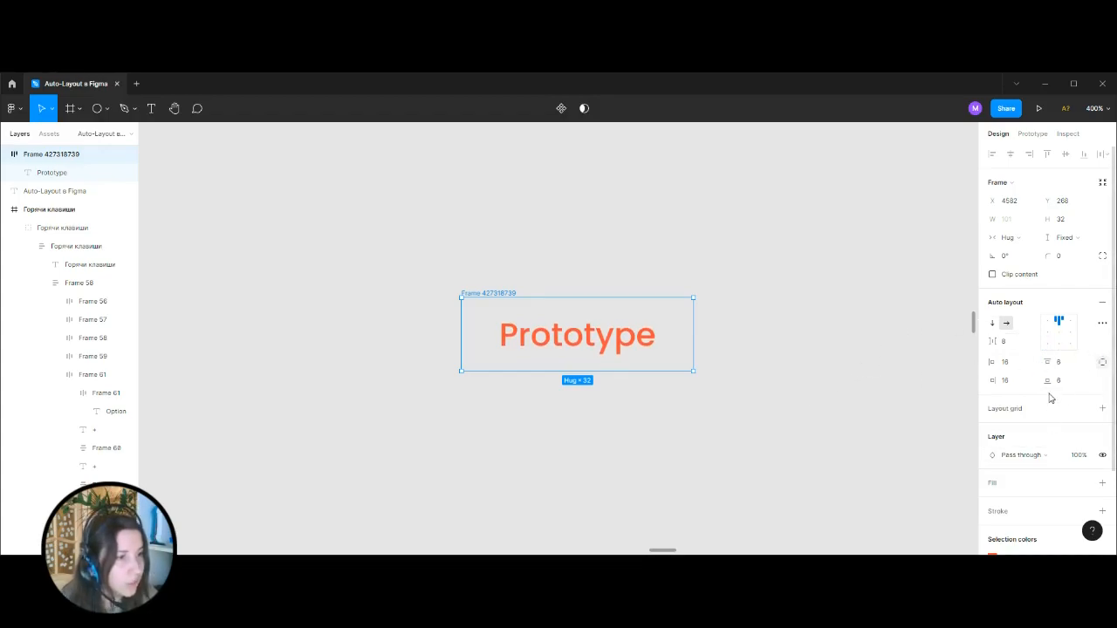
Round the Prototype frame's corners with a radius of 100.
{"action": "left_click", "coordinate": [1069, 256]}
{"action": "scroll", "coordinate": [1039, 367], "scroll_direction": "down", "scroll_amount": 1}
{"action": "scroll", "coordinate": [1065, 331], "scroll_direction": "down", "scroll_amount": 1}
{"action": "scroll", "coordinate": [1047, 338], "scroll_direction": "up", "scroll_amount": 2}
{"action": "type", "text": "100"}
{"action": "key", "text": "Return"}
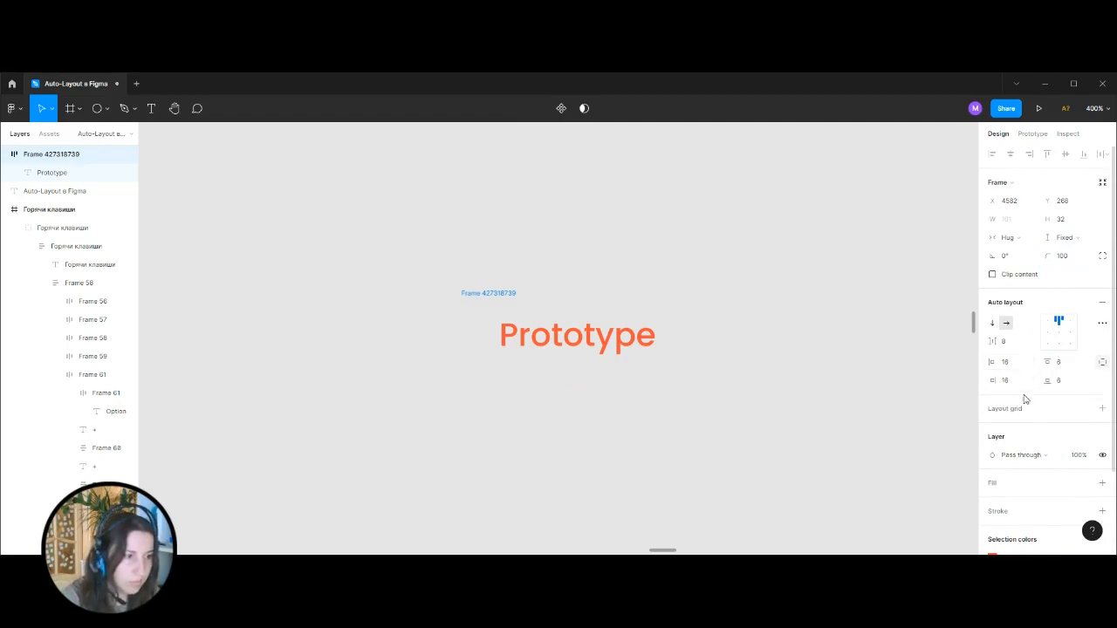
Give the Prototype frame an FF543D fill at 20% opacity and remove its default white fill.
{"action": "scroll", "coordinate": [1043, 367], "scroll_direction": "down", "scroll_amount": 3}
{"action": "left_click", "coordinate": [1103, 381]}
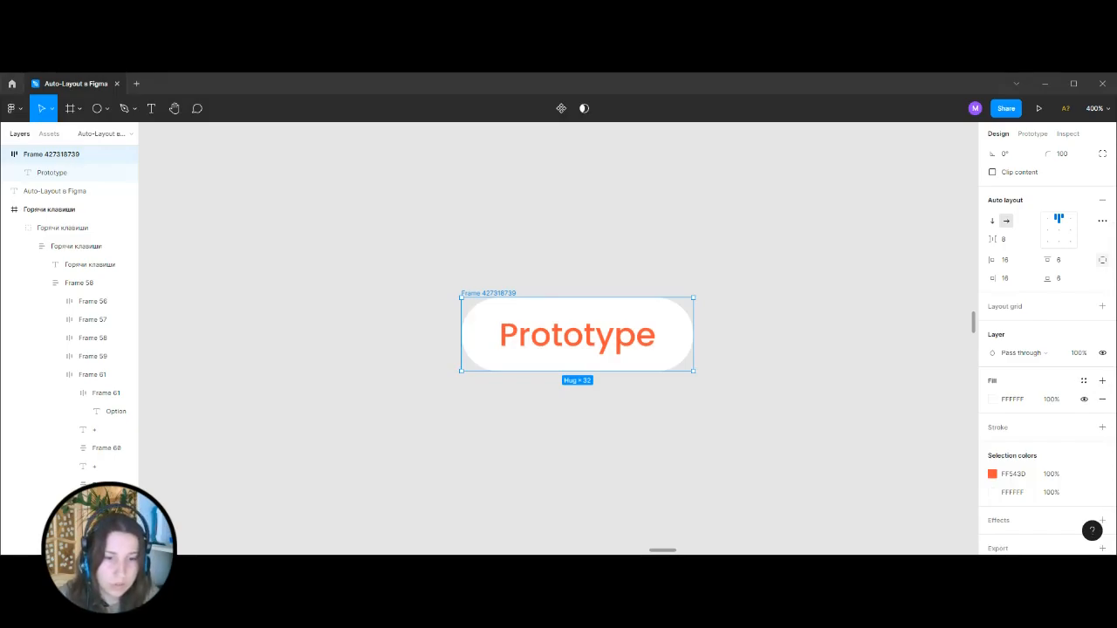
{"action": "left_click", "coordinate": [984, 401]}
{"action": "key", "text": "ctrl+v"}
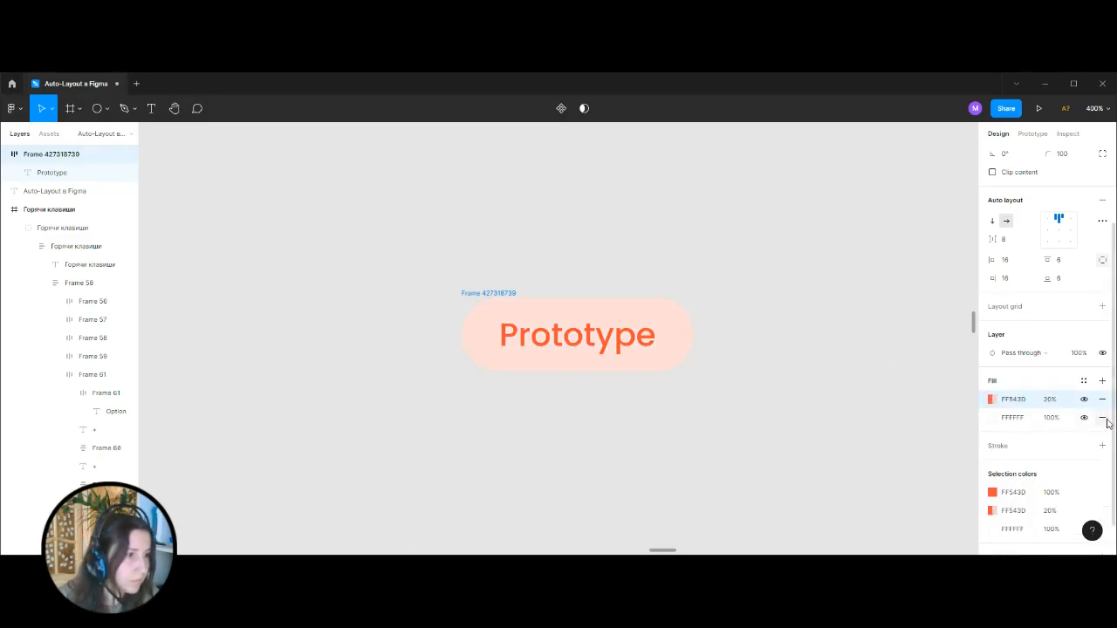
{"action": "left_click", "coordinate": [1104, 420]}
Try stretching the Prototype tag to a width of about 182, and undo the resizing.
{"action": "left_click", "coordinate": [757, 387]}
{"action": "left_click", "coordinate": [489, 294]}
{"action": "left_click_drag", "start_coordinate": [695, 337], "coordinate": [875, 333]}
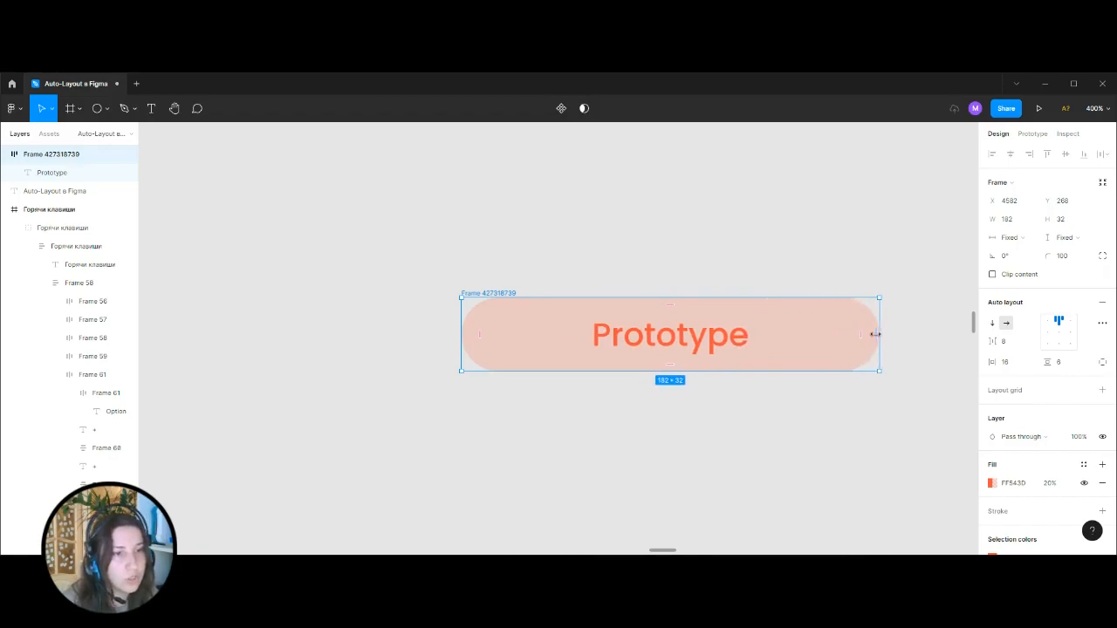
{"action": "left_click", "coordinate": [695, 353]}
{"action": "left_click", "coordinate": [887, 262]}
{"action": "left_click", "coordinate": [873, 322]}
{"action": "left_click_drag", "start_coordinate": [872, 322], "coordinate": [760, 333]}
{"action": "key", "text": "ctrl+z"}
{"action": "key", "text": "ctrl+z"}
{"action": "key", "text": "ctrl+z"}
{"action": "key", "text": "ctrl+z"}
{"action": "key", "text": "ctrl+z"}
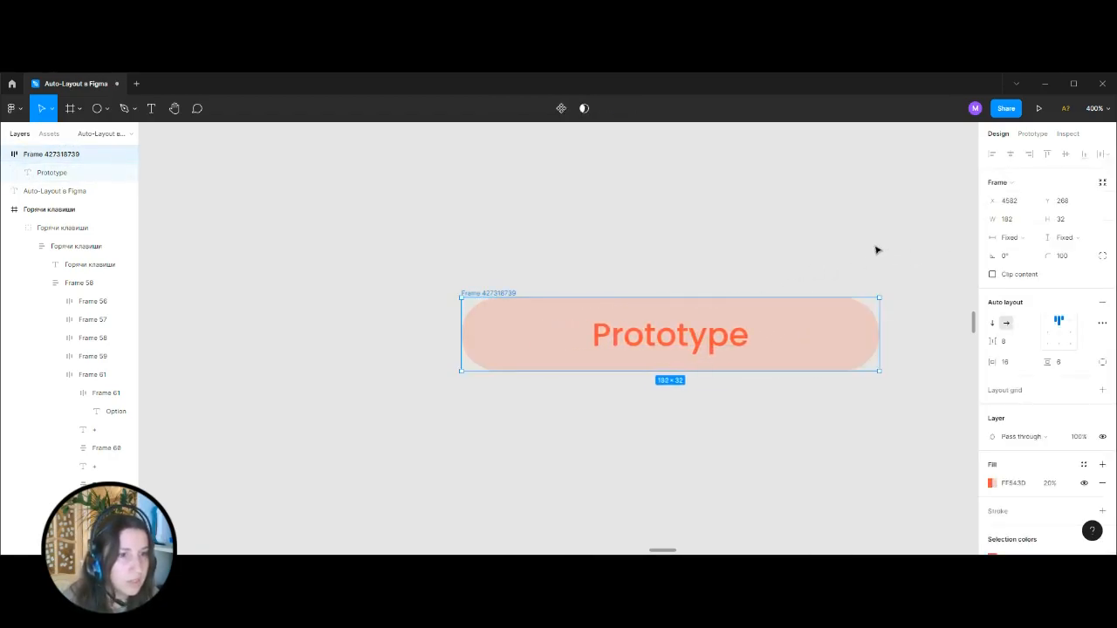
{"action": "left_click", "coordinate": [857, 254]}
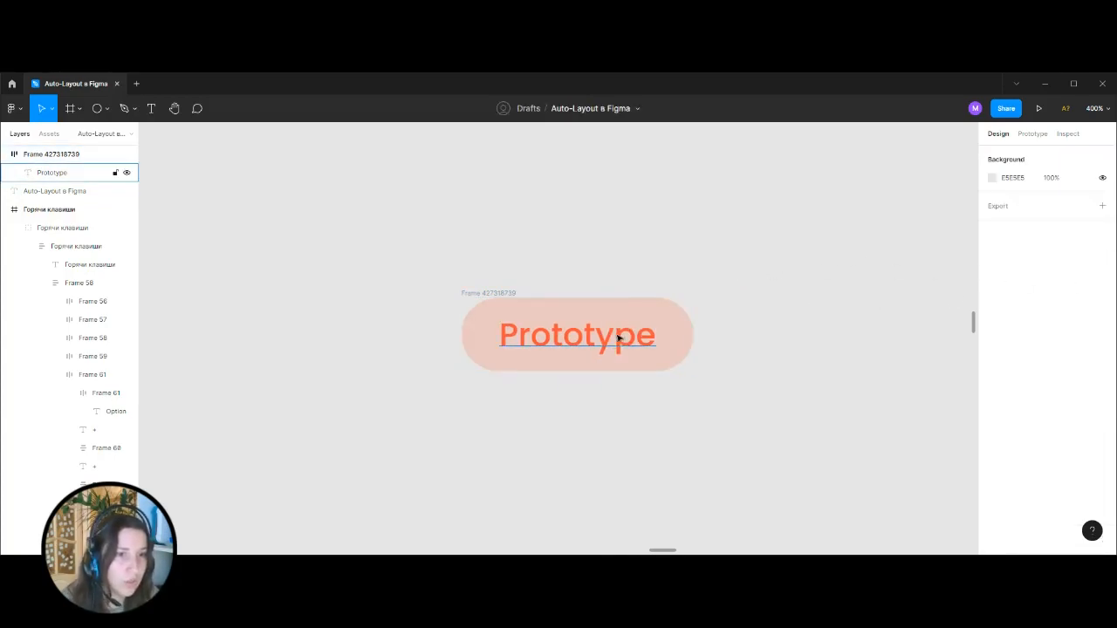
Duplicate the Prototype text onto the canvas below the rounded tag and add auto layout to the copy.
{"action": "left_click", "coordinate": [555, 341]}
{"action": "left_click_drag", "start_coordinate": [549, 339], "coordinate": [555, 445]}
{"action": "left_click", "coordinate": [752, 404]}
{"action": "left_click", "coordinate": [593, 436]}
{"action": "key", "text": "shift+a"}
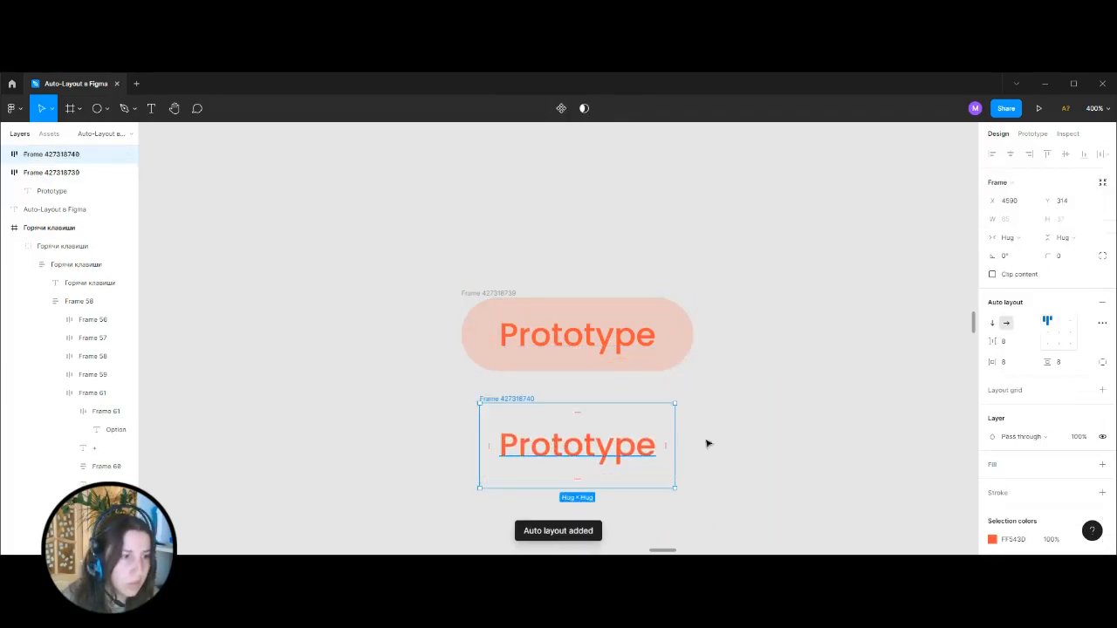
Set the lower Prototype frame's horizontal and vertical padding to 0.
{"action": "scroll", "coordinate": [852, 381], "scroll_direction": "down", "scroll_amount": 1}
{"action": "left_click", "coordinate": [1027, 368]}
{"action": "type", "text": "0"}
{"action": "left_click", "coordinate": [1065, 363]}
{"action": "type", "text": "0"}
{"action": "key", "text": "Return"}
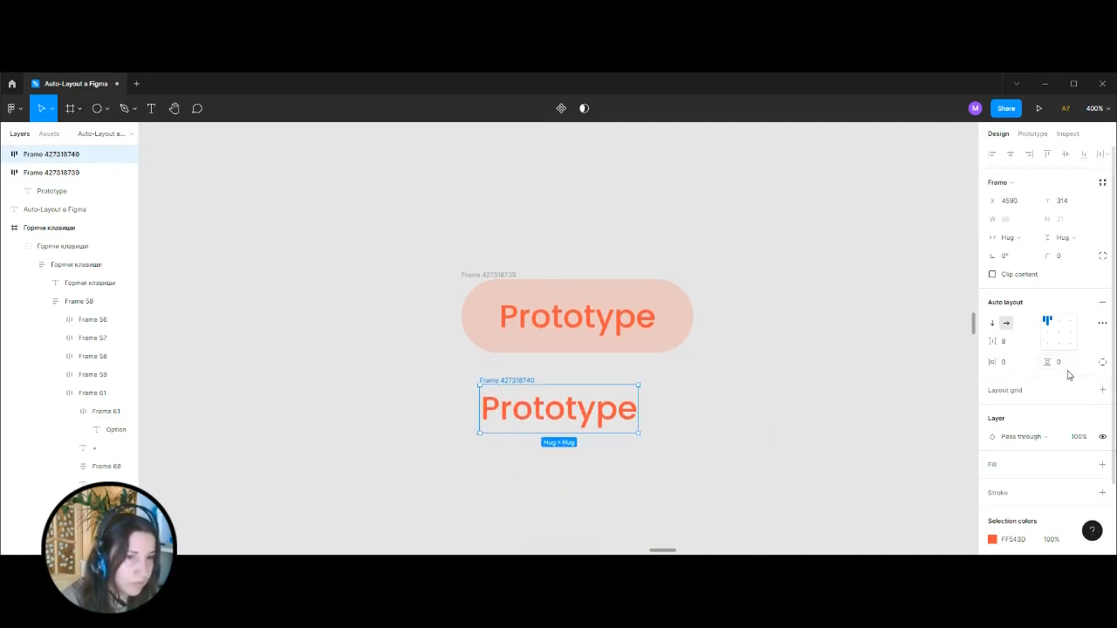
Add a stroke to the lower Prototype frame and limit it to the bottom side.
{"action": "scroll", "coordinate": [1068, 373], "scroll_direction": "down", "scroll_amount": 2}
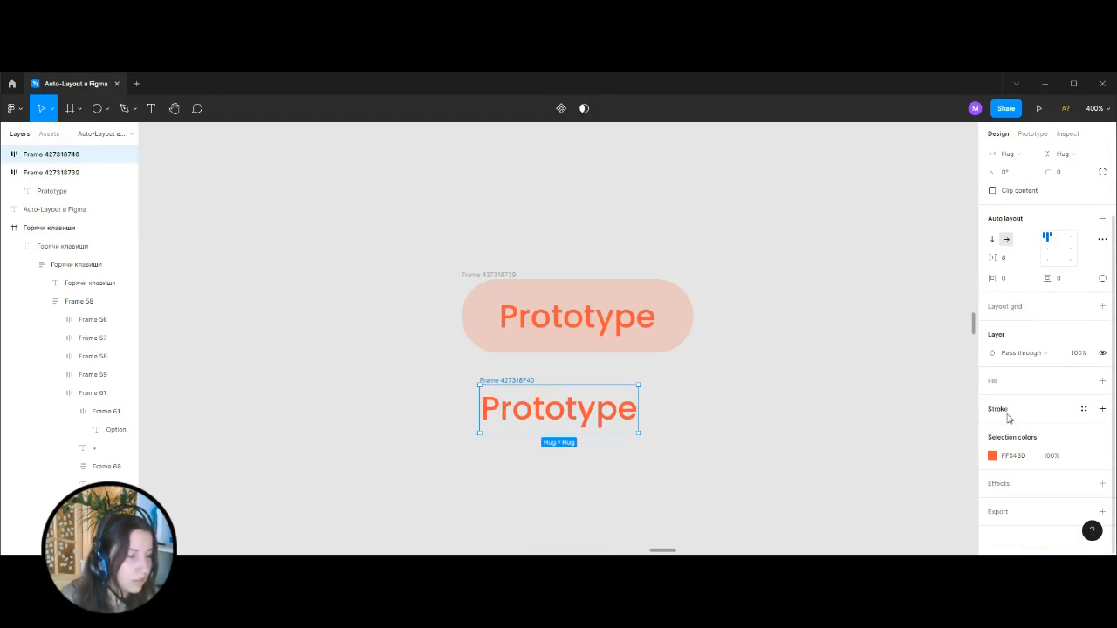
{"action": "left_click", "coordinate": [1102, 409]}
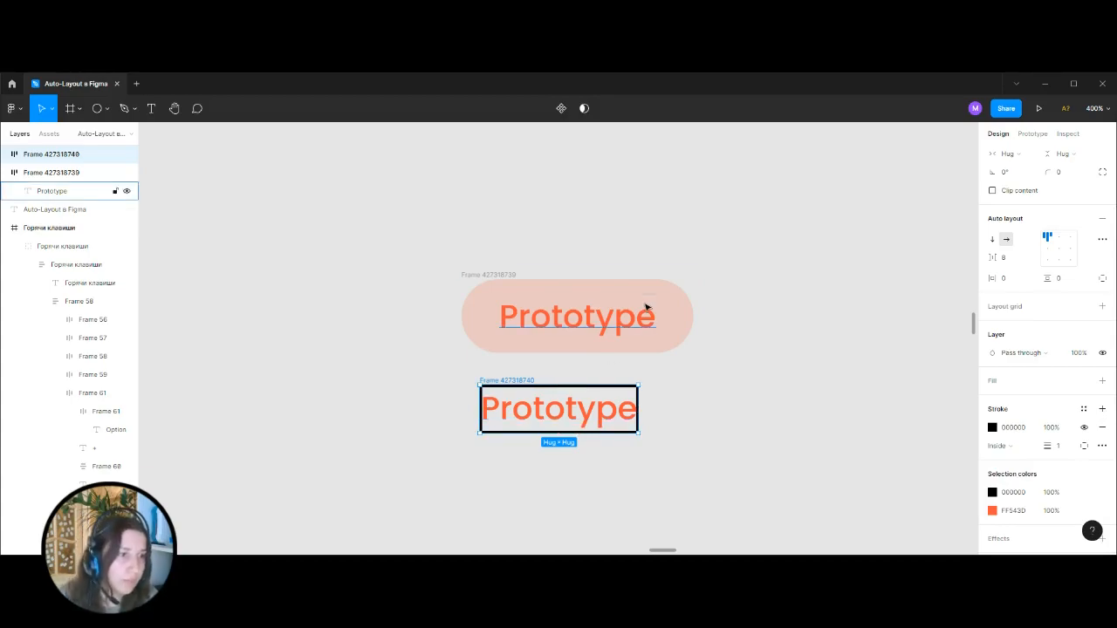
{"action": "left_click", "coordinate": [1084, 447]}
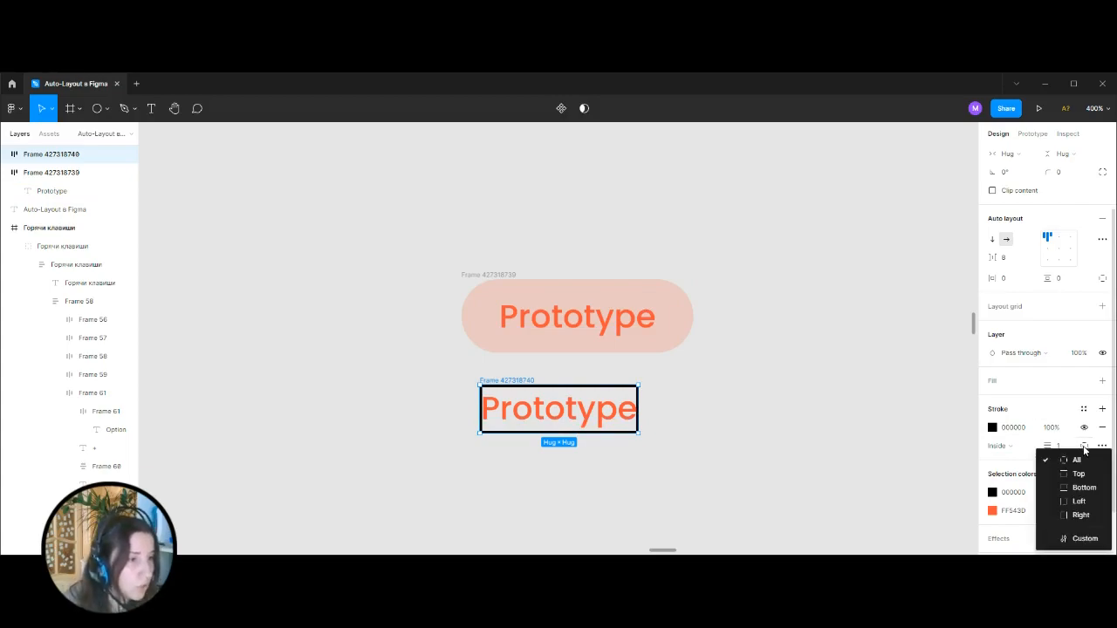
{"action": "left_click", "coordinate": [1092, 494]}
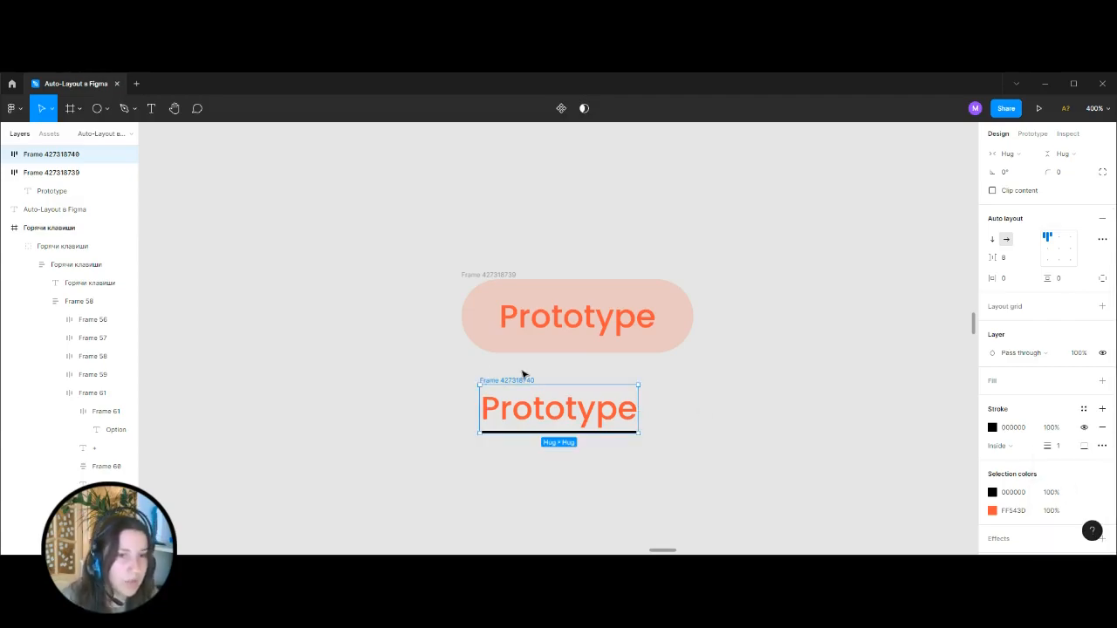
{"action": "left_click", "coordinate": [747, 425]}
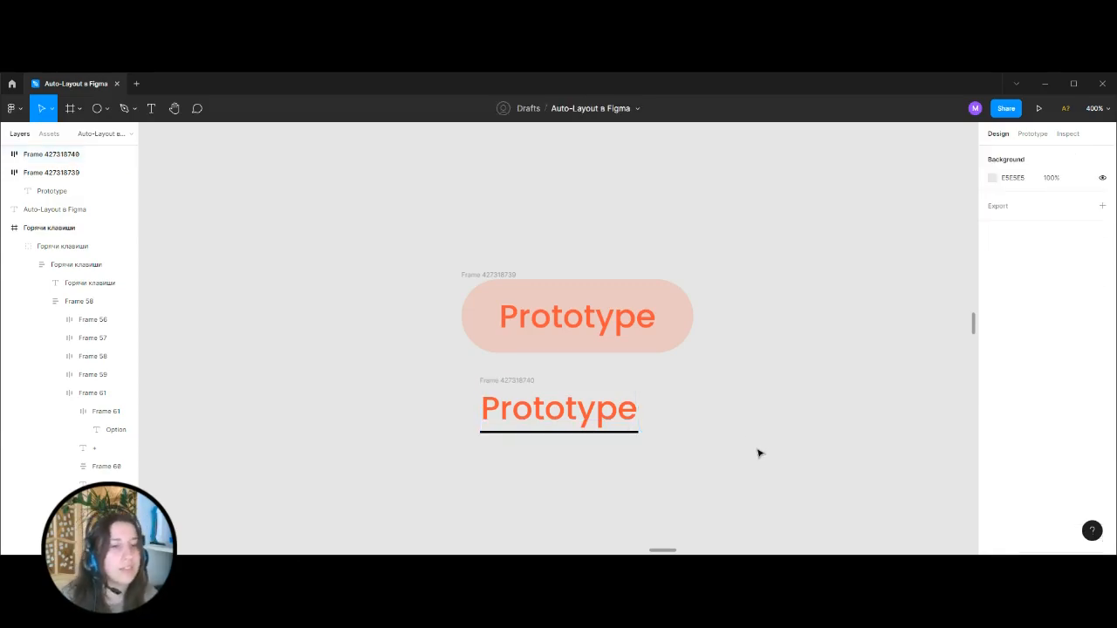
Recolor the lower Prototype frame's bottom stroke to FF543D by sampling the orange text.
{"action": "left_click", "coordinate": [508, 382]}
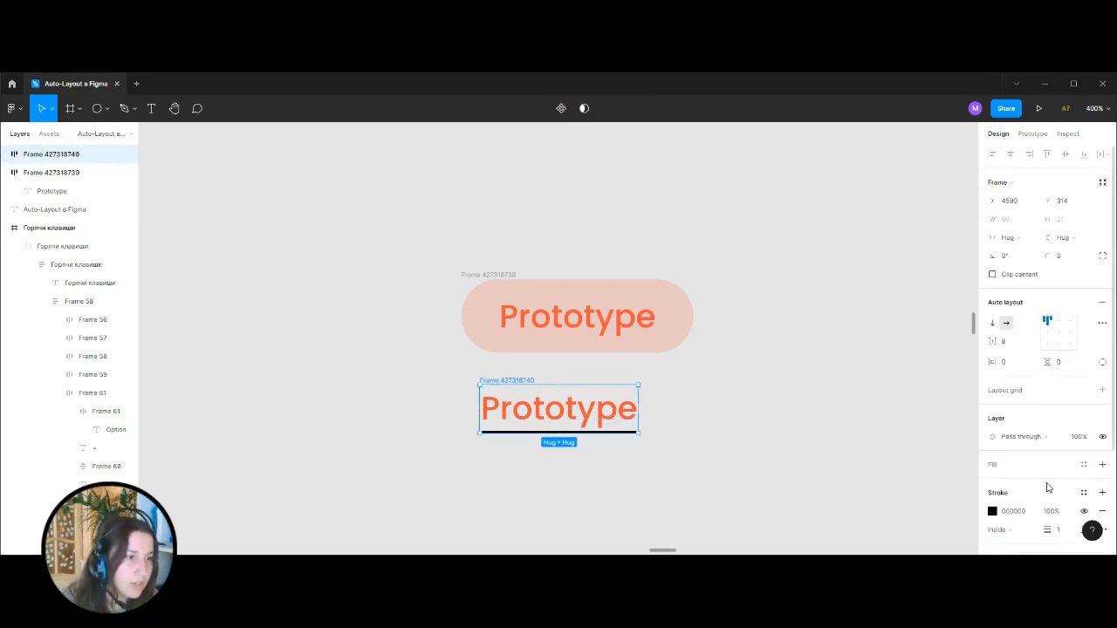
{"action": "scroll", "coordinate": [1083, 484], "scroll_direction": "down", "scroll_amount": 3}
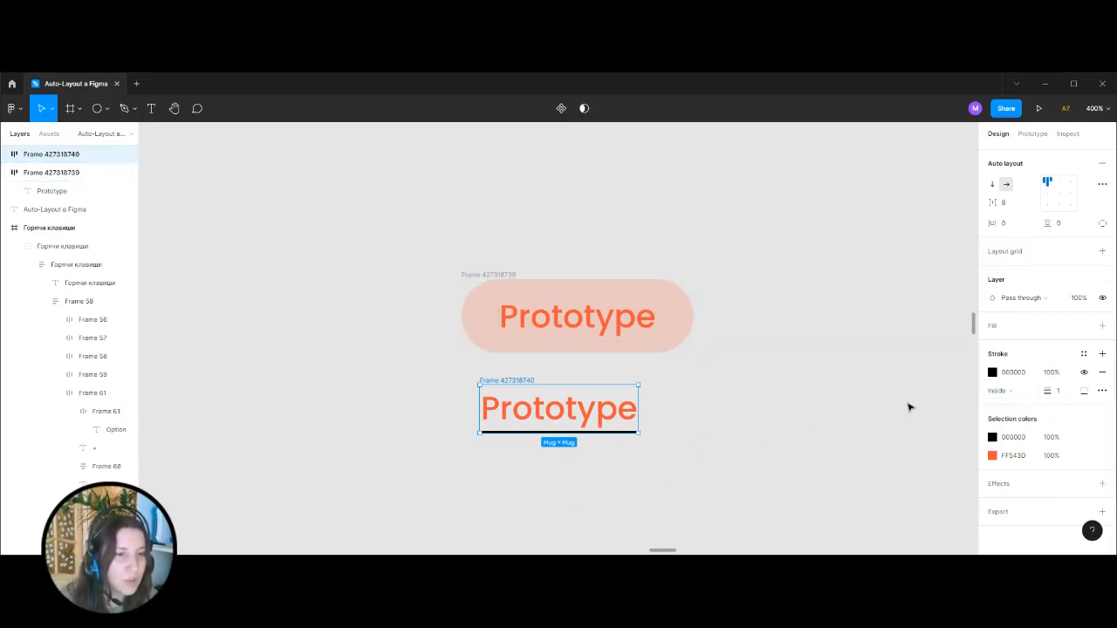
{"action": "left_click", "coordinate": [1083, 392]}
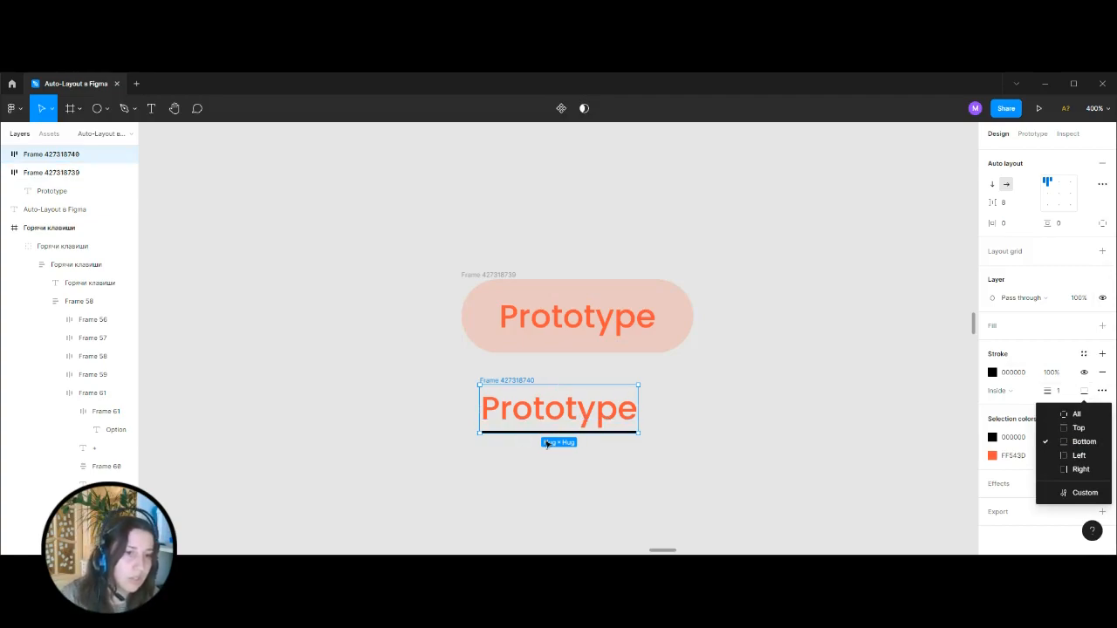
{"action": "left_click", "coordinate": [698, 419]}
{"action": "left_click", "coordinate": [616, 441]}
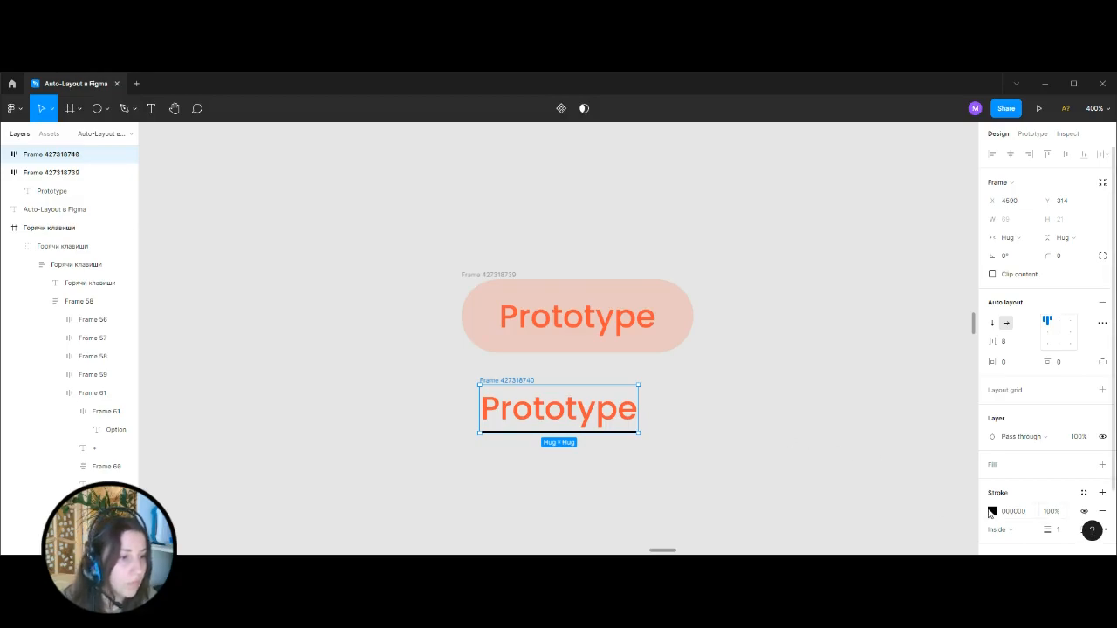
{"action": "left_click", "coordinate": [992, 511]}
{"action": "left_click", "coordinate": [857, 427]}
{"action": "left_click", "coordinate": [634, 397]}
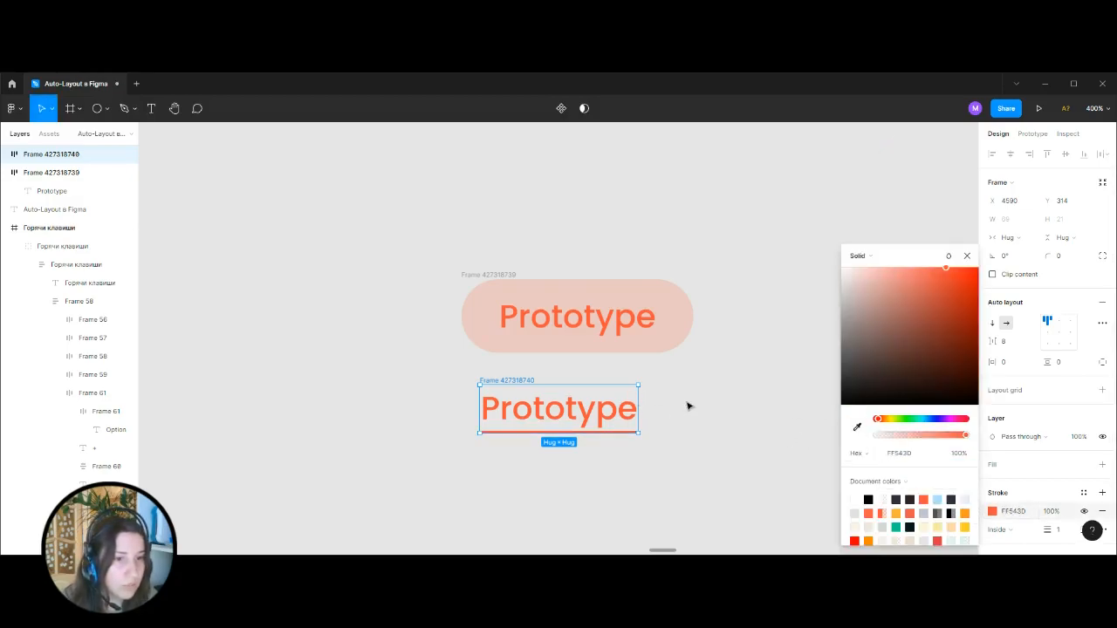
Try to widen the lower Prototype frame to see how its text and underline respond, undoing the resize.
{"action": "left_click", "coordinate": [688, 404]}
{"action": "left_click", "coordinate": [528, 381]}
{"action": "left_click_drag", "start_coordinate": [652, 411], "coordinate": [755, 422]}
{"action": "key", "text": "ctrl+z"}
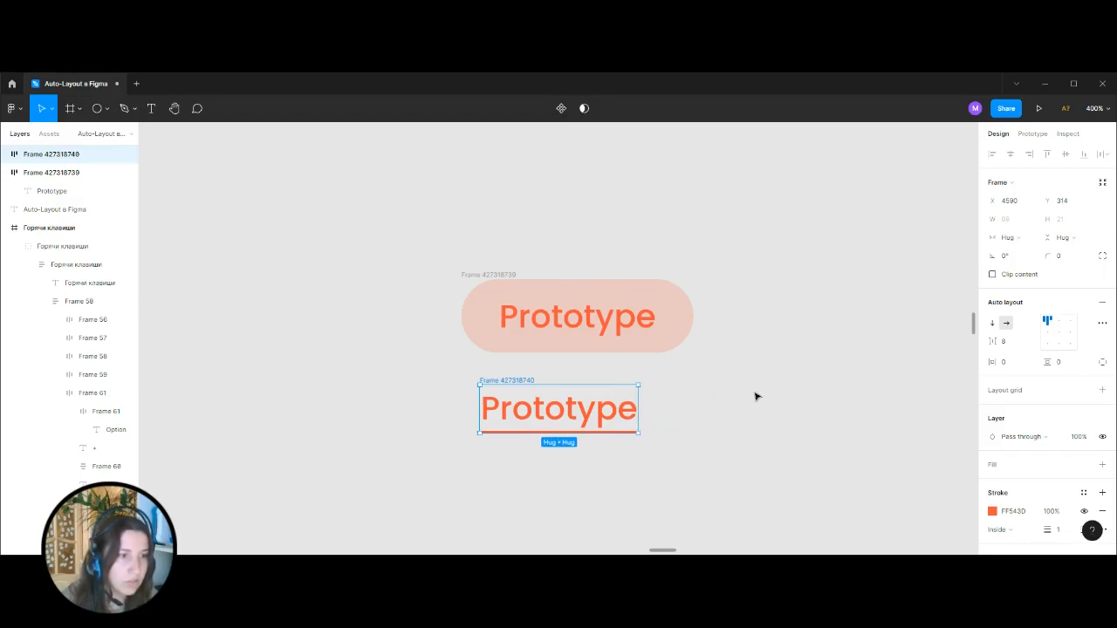
Center-align the lower Prototype frame's content and test it by widening the frame, undoing the resize.
{"action": "left_click", "coordinate": [1059, 334]}
{"action": "left_click_drag", "start_coordinate": [640, 409], "coordinate": [760, 424]}
{"action": "key", "text": "ctrl+z"}
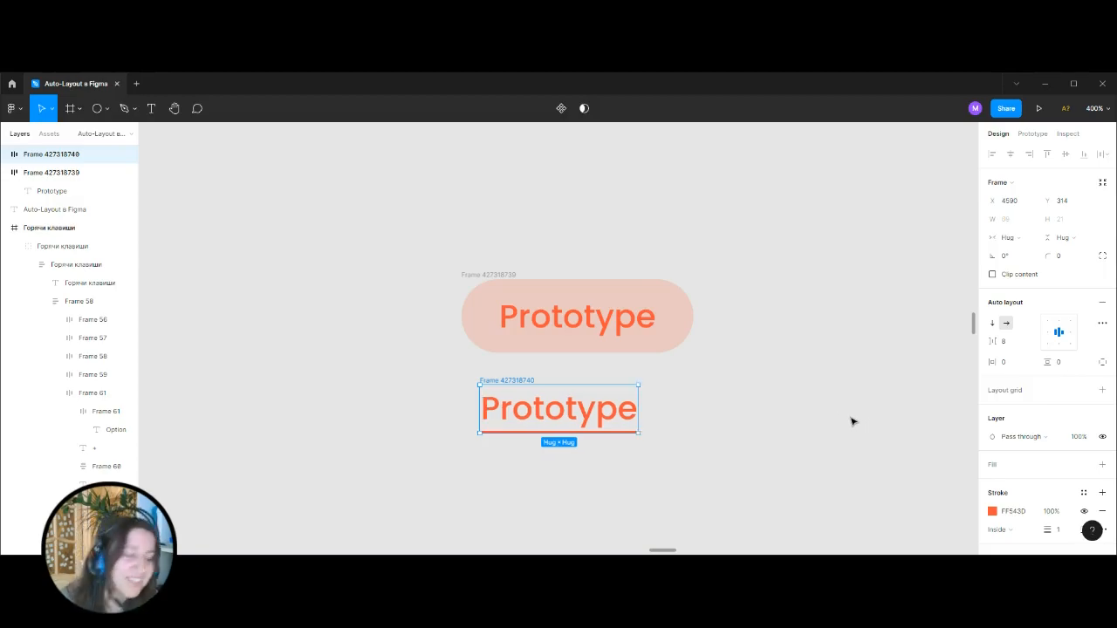
Delete the underlined Prototype frame and paste the assignee name text beside the rounded Prototype tag.
{"action": "key", "text": "Delete"}
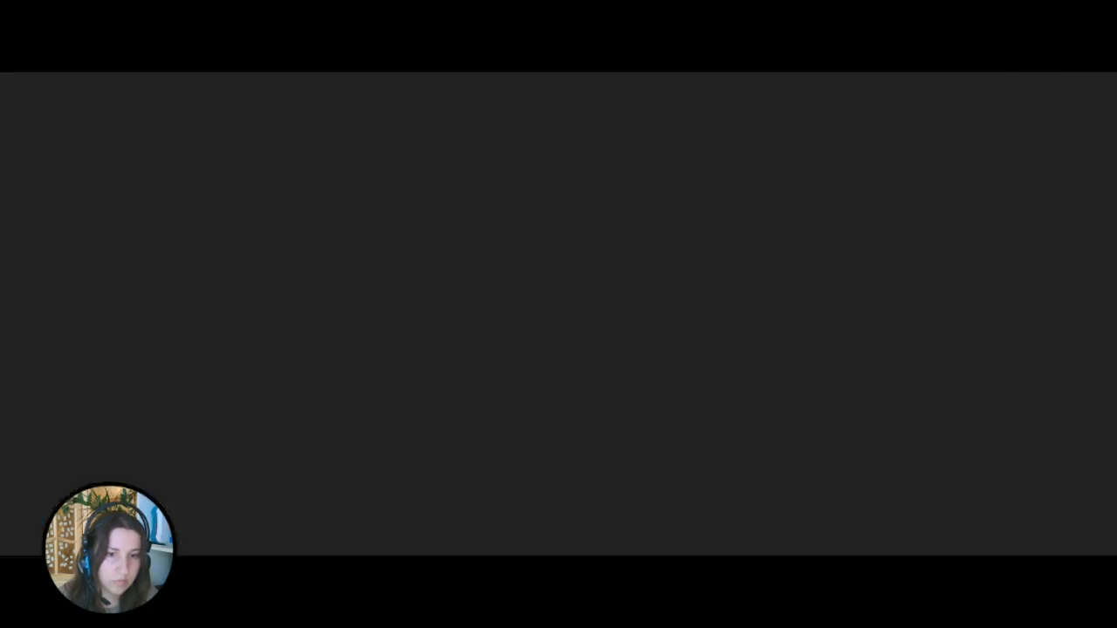
{"action": "scroll", "coordinate": [773, 355], "scroll_direction": "right", "scroll_amount": 5}
{"action": "scroll", "coordinate": [774, 355], "scroll_direction": "down", "scroll_amount": 1}
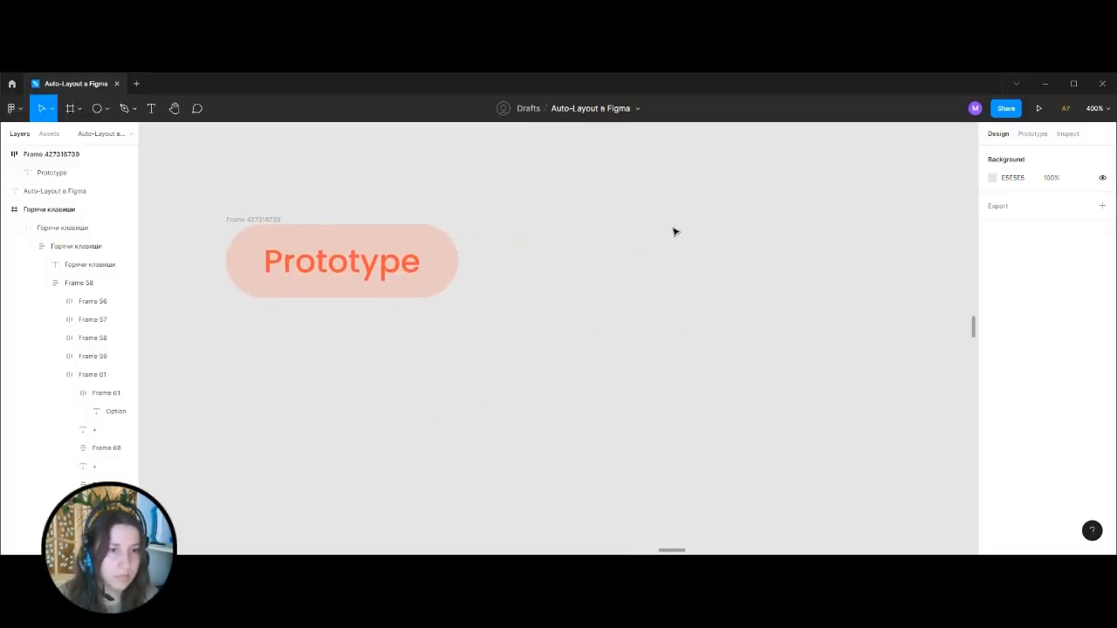
{"action": "type", "text": "Bill Jordan"}
{"action": "left_click_drag", "start_coordinate": [571, 334], "coordinate": [602, 270]}
Examine the name and avatar arrangement on the reference task card in the Design mobile screen, toggling the layout grids.
{"action": "scroll", "coordinate": [591, 367], "scroll_direction": "down", "scroll_amount": 5}
{"action": "key", "text": "ctrl+minus"}
{"action": "left_click_drag", "start_coordinate": [414, 364], "coordinate": [765, 329]}
{"action": "key", "text": "ctrl+plus"}
{"action": "key", "text": "ctrl+plus"}
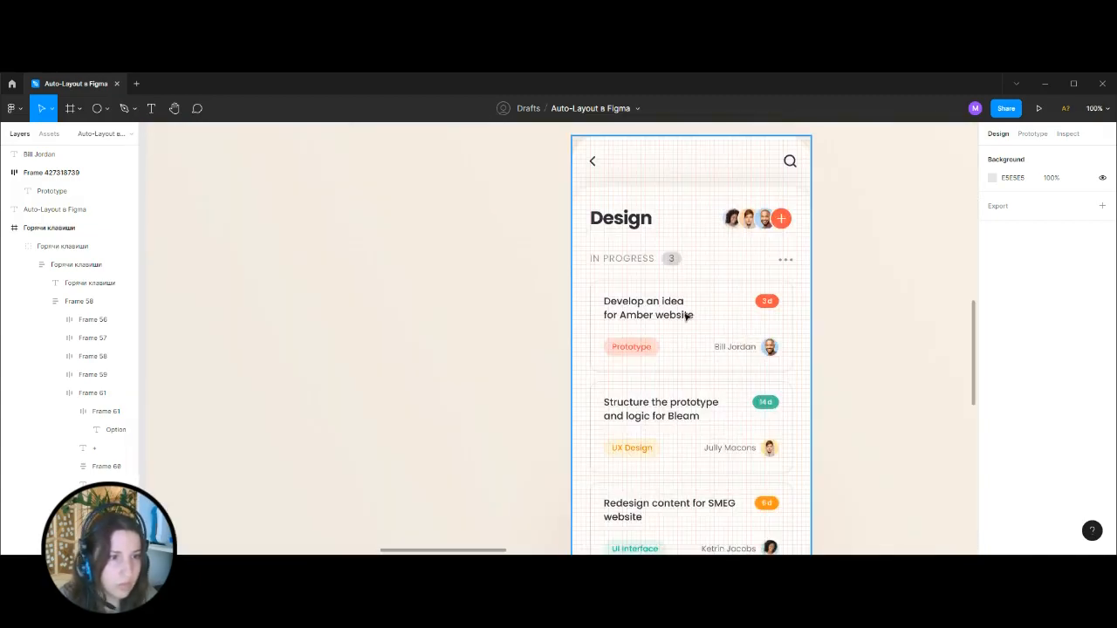
{"action": "left_click", "coordinate": [667, 306]}
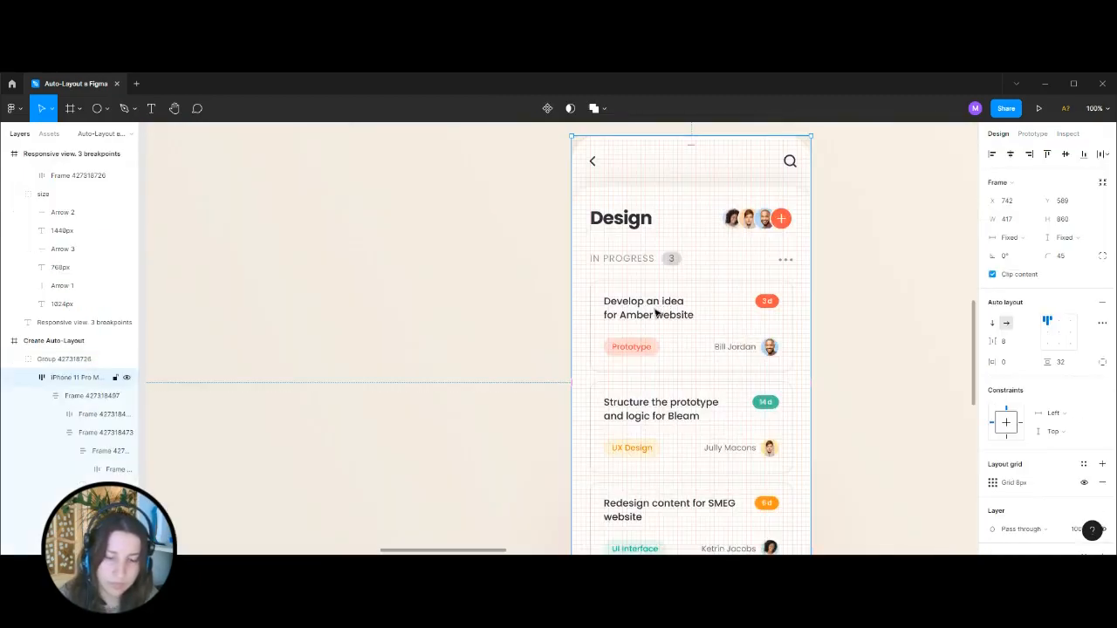
{"action": "key", "text": "ctrl+shift+4"}
{"action": "key", "text": "ctrl+minus"}
{"action": "key", "text": "ctrl+minus"}
{"action": "left_click_drag", "start_coordinate": [861, 277], "coordinate": [484, 295]}
{"action": "key", "text": "ctrl+plus"}
{"action": "left_click_drag", "start_coordinate": [666, 270], "coordinate": [261, 406]}
{"action": "left_click_drag", "start_coordinate": [643, 304], "coordinate": [759, 293]}
{"action": "key", "text": "ctrl+plus"}
{"action": "left_click_drag", "start_coordinate": [687, 299], "coordinate": [661, 264]}
{"action": "key", "text": "ctrl+plus"}
Move the assignee name text slightly farther from the rounded Prototype tag.
{"action": "left_click", "coordinate": [598, 327]}
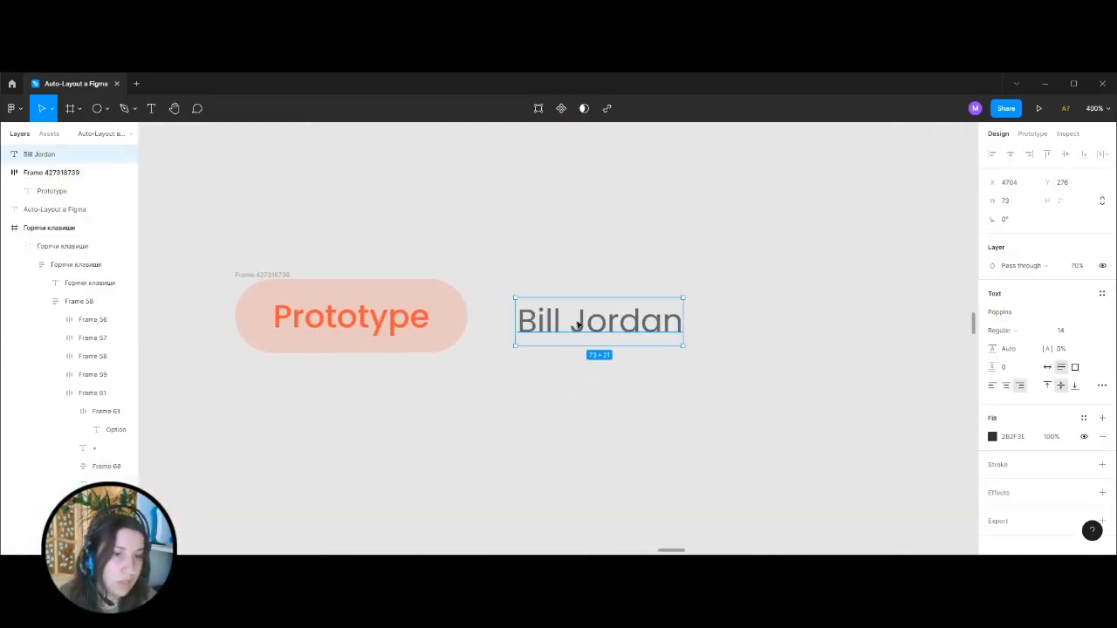
{"action": "left_click_drag", "start_coordinate": [577, 325], "coordinate": [600, 326]}
{"action": "left_click", "coordinate": [611, 282]}
Draw an ellipse just after the name text and set its size to 32 by 32.
{"action": "left_click", "coordinate": [105, 108]}
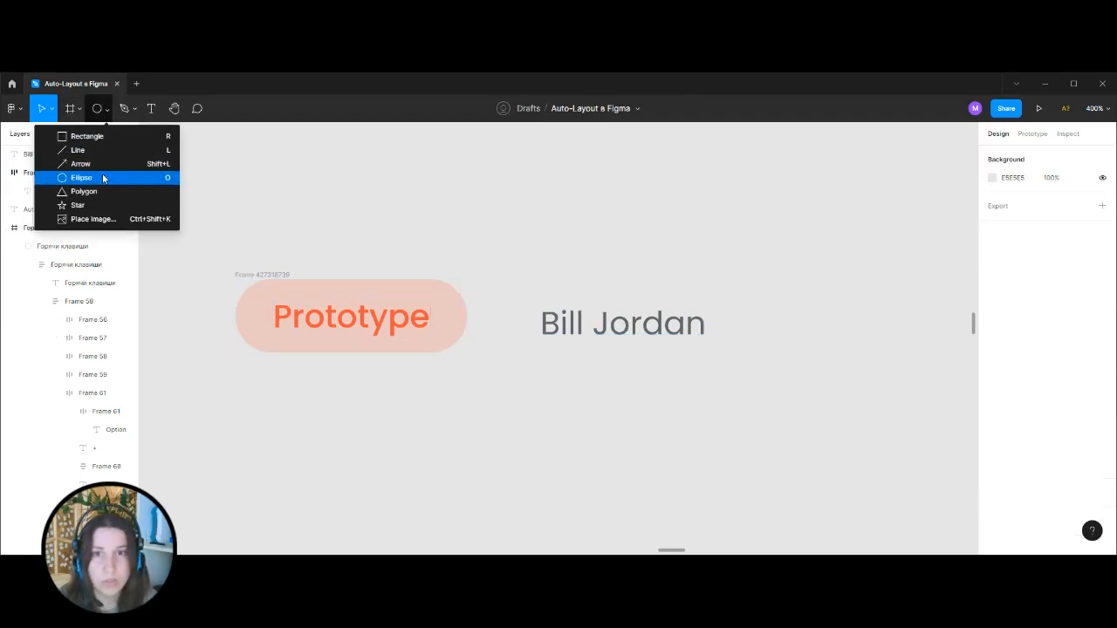
{"action": "left_click", "coordinate": [103, 178]}
{"action": "left_click_drag", "start_coordinate": [731, 300], "coordinate": [783, 350]}
{"action": "left_click", "coordinate": [1063, 201]}
{"action": "type", "text": "32"}
{"action": "key", "text": "Return"}
{"action": "left_click", "coordinate": [848, 299]}
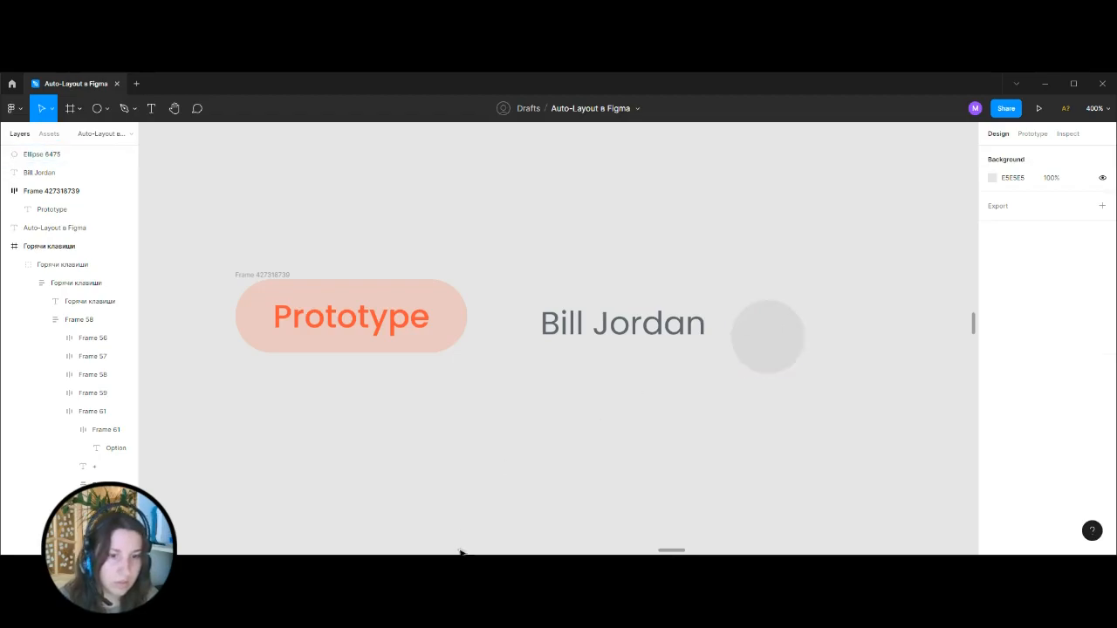
Move the 32 px circle slightly closer to the name text and align it vertically with it.
{"action": "left_click", "coordinate": [454, 563]}
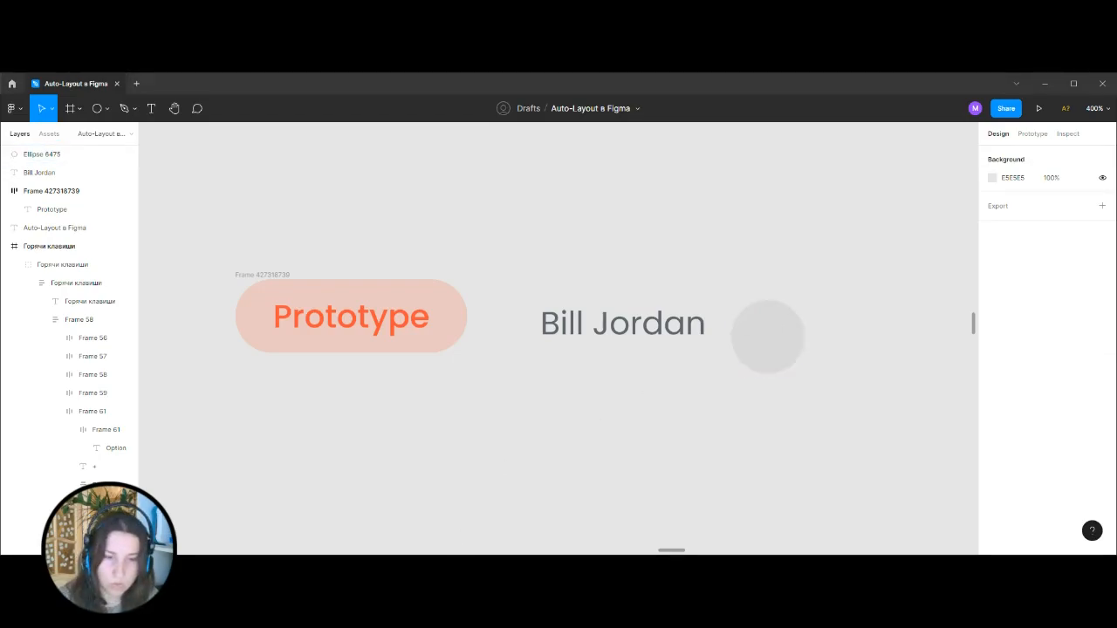
{"action": "left_click", "coordinate": [768, 341]}
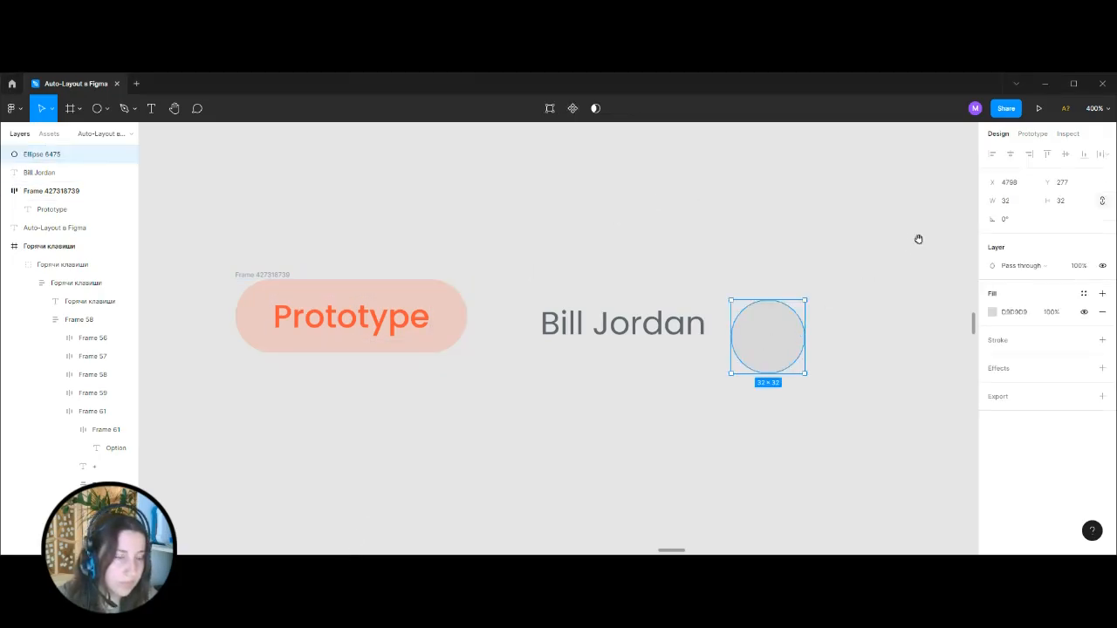
{"action": "left_click_drag", "start_coordinate": [864, 225], "coordinate": [733, 293]}
{"action": "left_click_drag", "start_coordinate": [640, 411], "coordinate": [632, 401]}
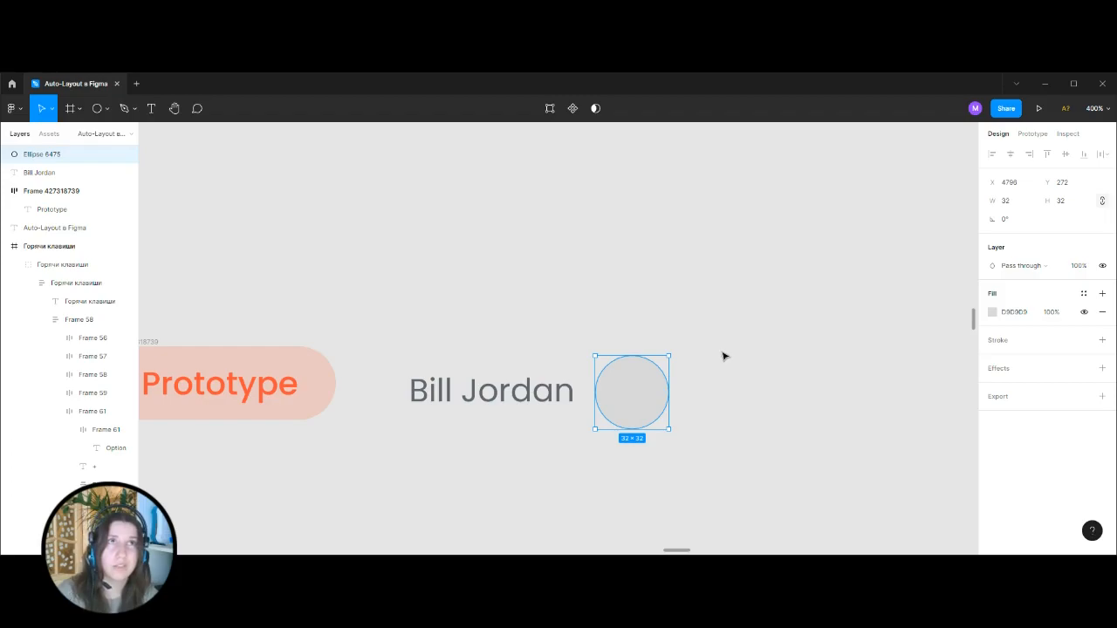
Paste the avatar image and AEDDFF fills onto the circle and remove its D9D9D9 fill.
{"action": "left_click", "coordinate": [986, 312]}
{"action": "key", "text": "ctrl+v"}
{"action": "left_click", "coordinate": [805, 335]}
{"action": "left_click", "coordinate": [640, 399]}
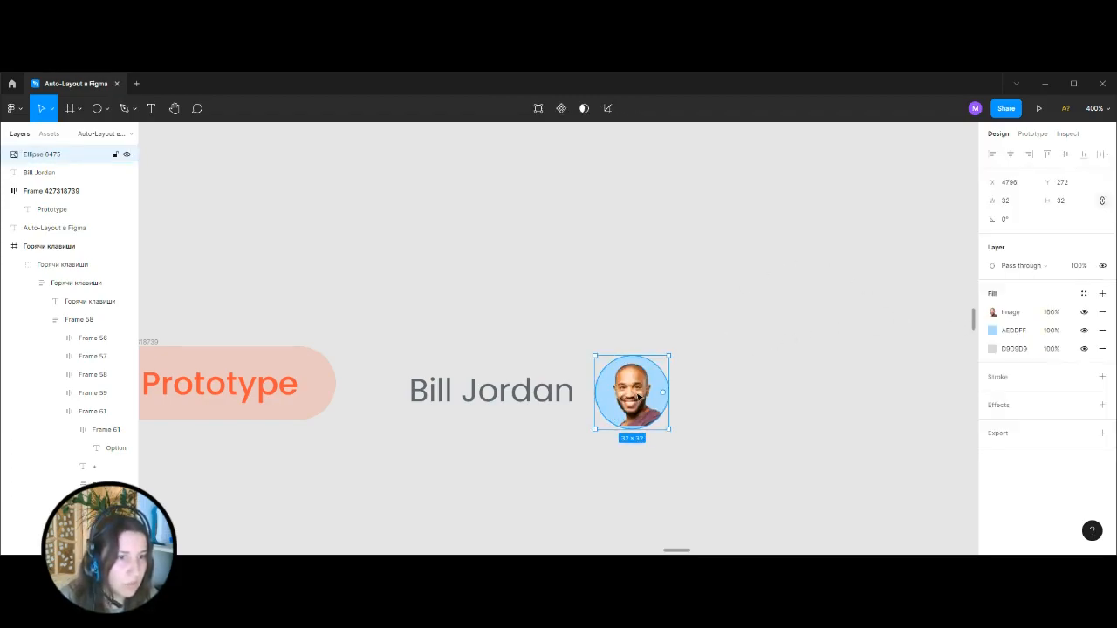
{"action": "left_click", "coordinate": [1103, 350]}
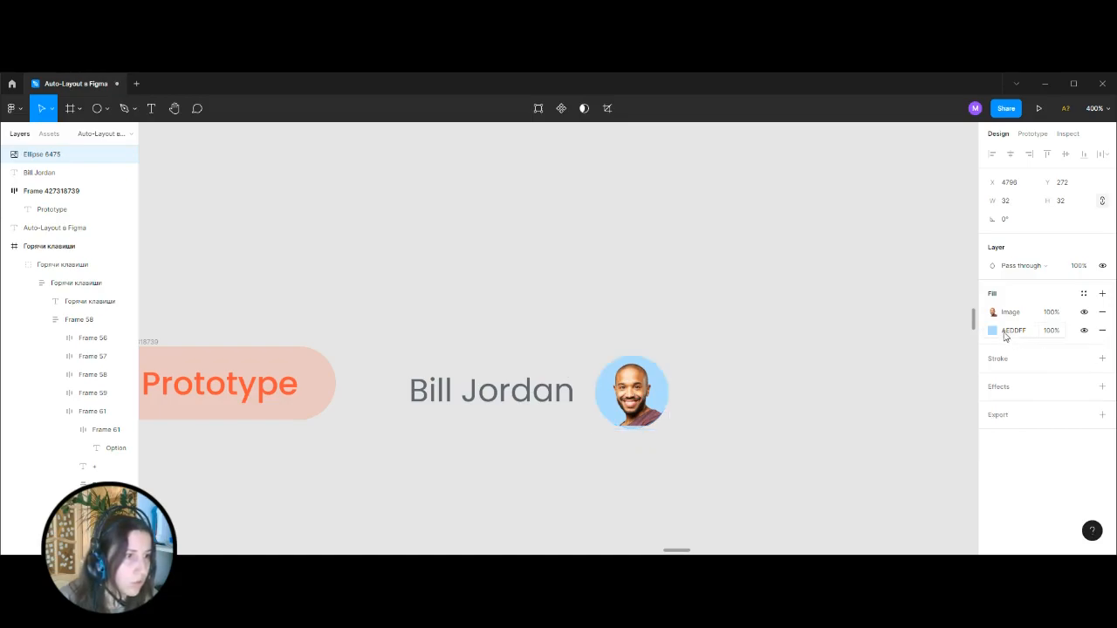
{"action": "left_click", "coordinate": [993, 331]}
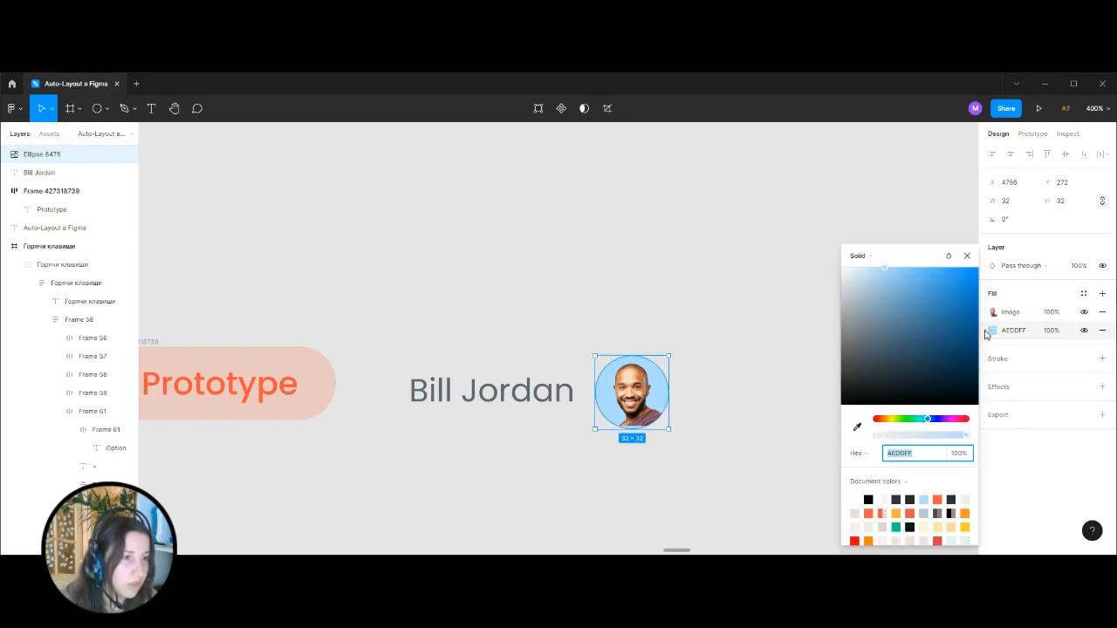
{"action": "left_click", "coordinate": [725, 368]}
Draw a second circle about 34 px wide above the name row and recolor it red, CD5050.
{"action": "left_click", "coordinate": [105, 109]}
{"action": "left_click", "coordinate": [81, 177]}
{"action": "left_click_drag", "start_coordinate": [524, 223], "coordinate": [602, 301]}
{"action": "left_click", "coordinate": [686, 270]}
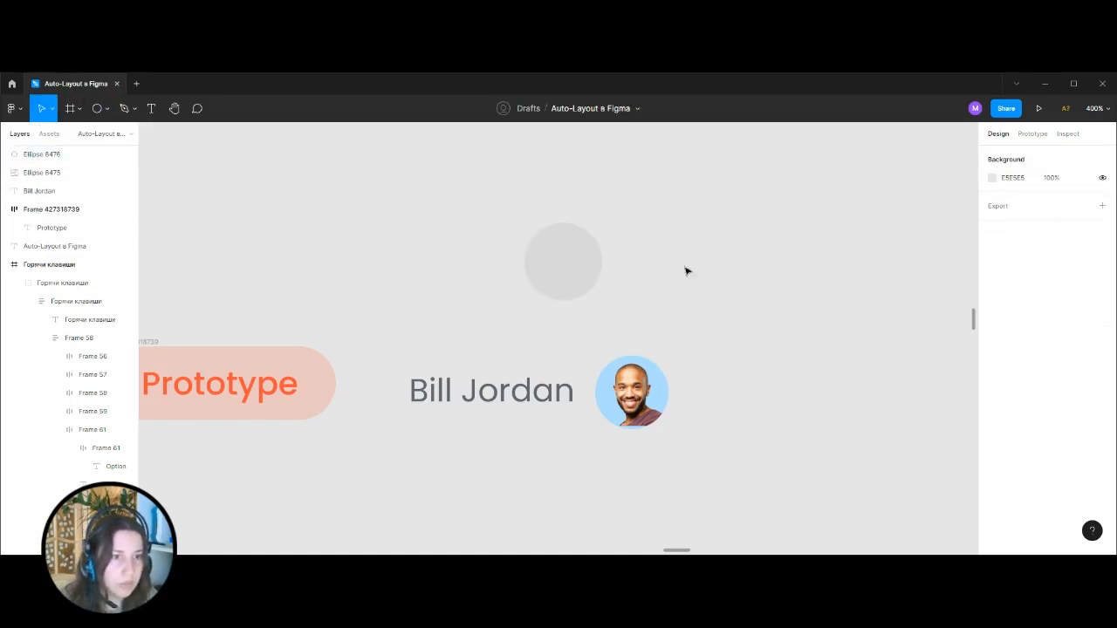
{"action": "left_click", "coordinate": [585, 242]}
{"action": "left_click", "coordinate": [992, 311]}
{"action": "left_click", "coordinate": [925, 299]}
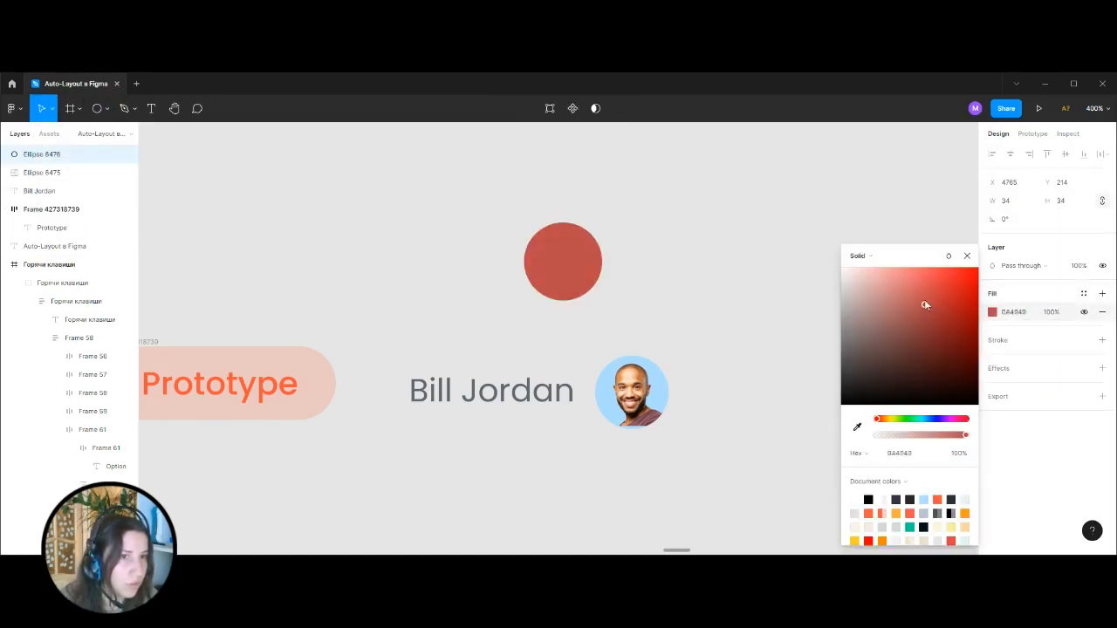
{"action": "left_click", "coordinate": [747, 233]}
Copy the avatar's image fill onto the red circle as a demonstration and delete that circle.
{"action": "left_click", "coordinate": [52, 172]}
{"action": "left_click", "coordinate": [977, 311]}
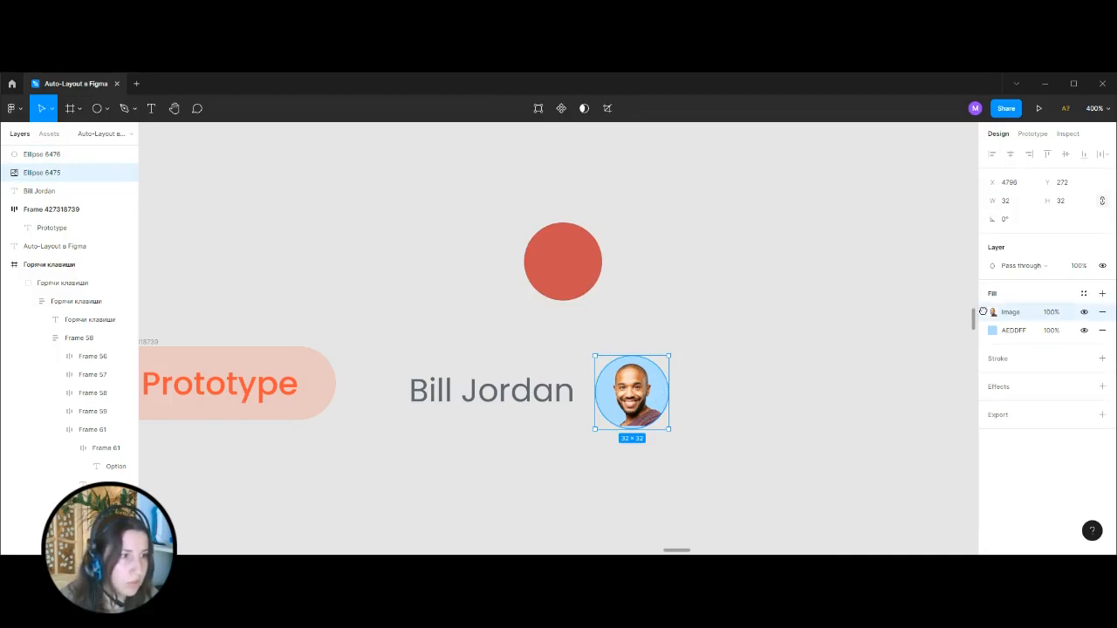
{"action": "left_click", "coordinate": [594, 260]}
{"action": "left_click", "coordinate": [976, 312]}
{"action": "key", "text": "ctrl+v"}
{"action": "left_click", "coordinate": [829, 302]}
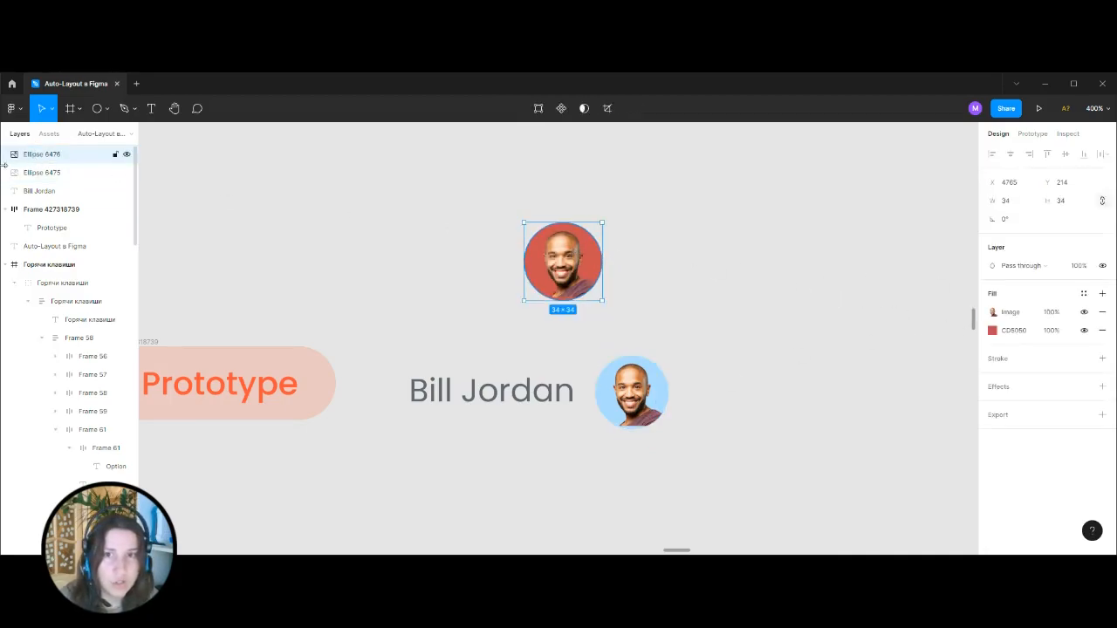
{"action": "key", "text": "Delete"}
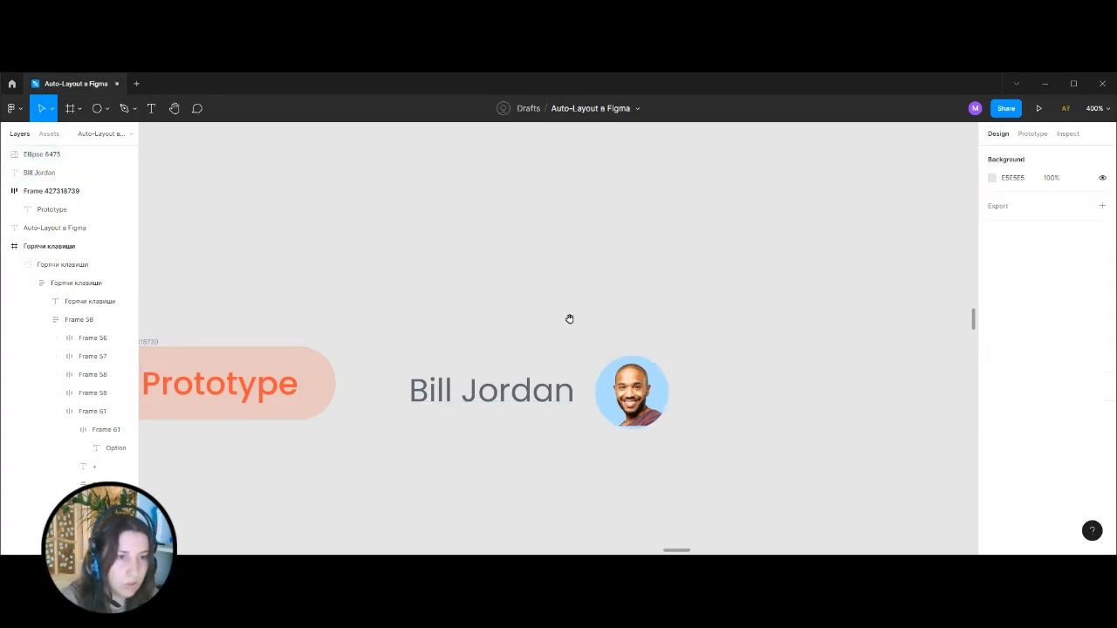
Add auto layout to the name text and avatar together, with spacing 8 and middle-right alignment.
{"action": "scroll", "coordinate": [602, 296], "scroll_direction": "down", "scroll_amount": 2}
{"action": "scroll", "coordinate": [602, 297], "scroll_direction": "left", "scroll_amount": 2}
{"action": "left_click_drag", "start_coordinate": [555, 270], "coordinate": [768, 416]}
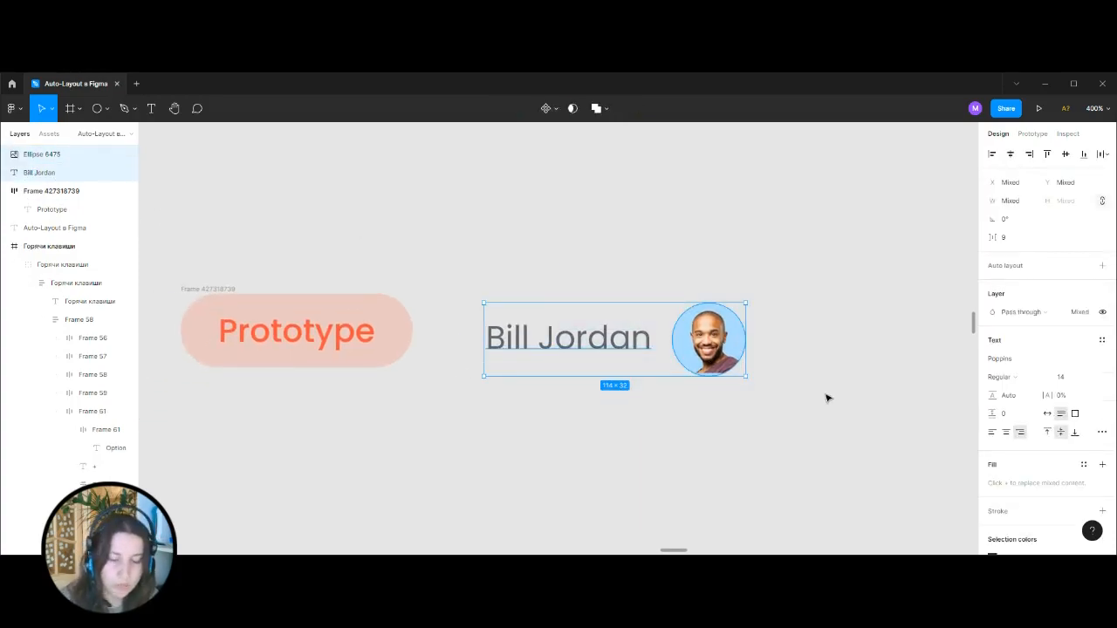
{"action": "left_click_drag", "start_coordinate": [519, 245], "coordinate": [841, 509]}
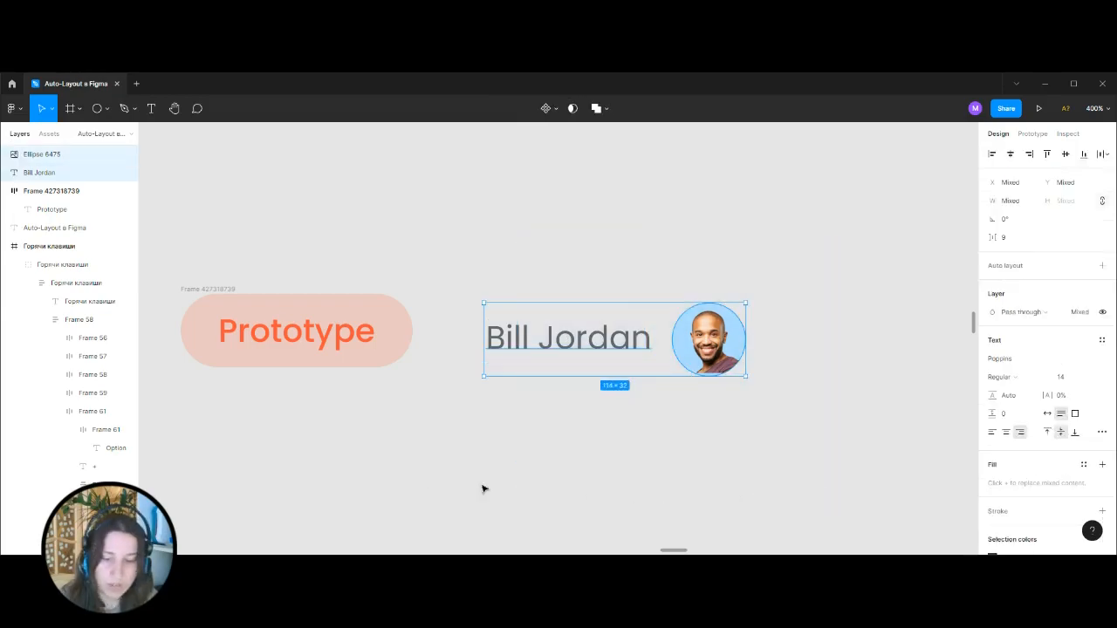
{"action": "key", "text": "shift+a"}
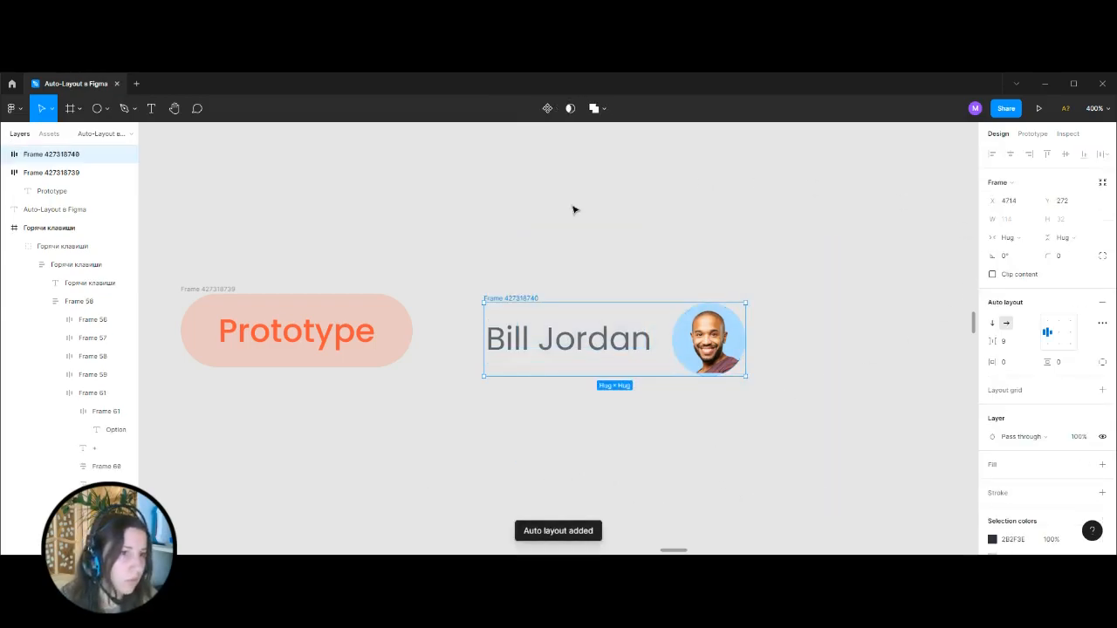
{"action": "left_click", "coordinate": [1017, 342]}
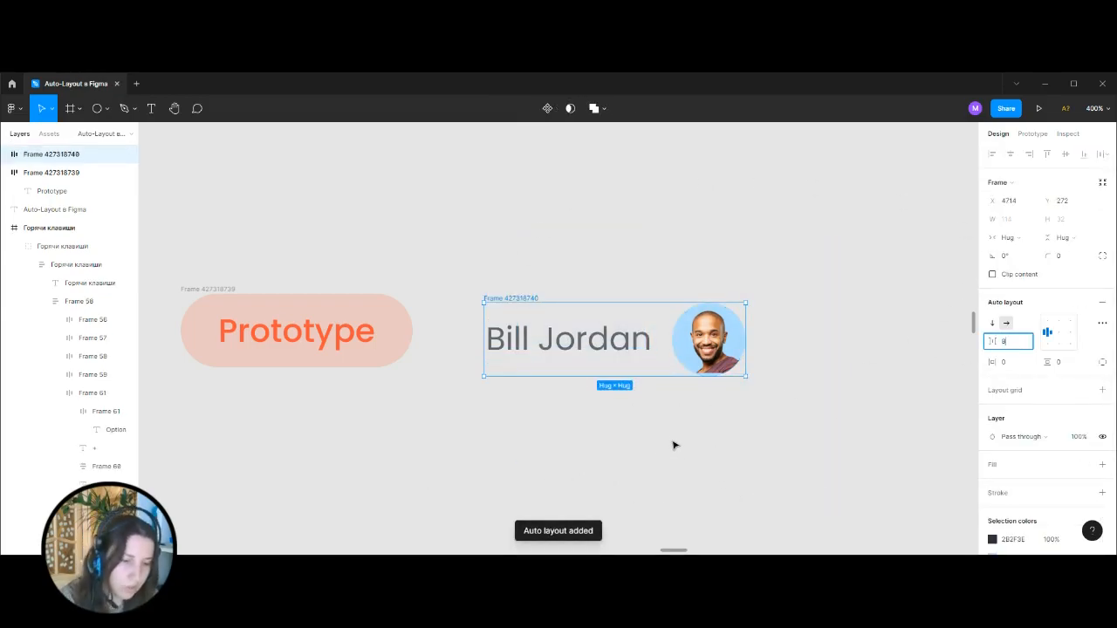
{"action": "key", "text": "Return"}
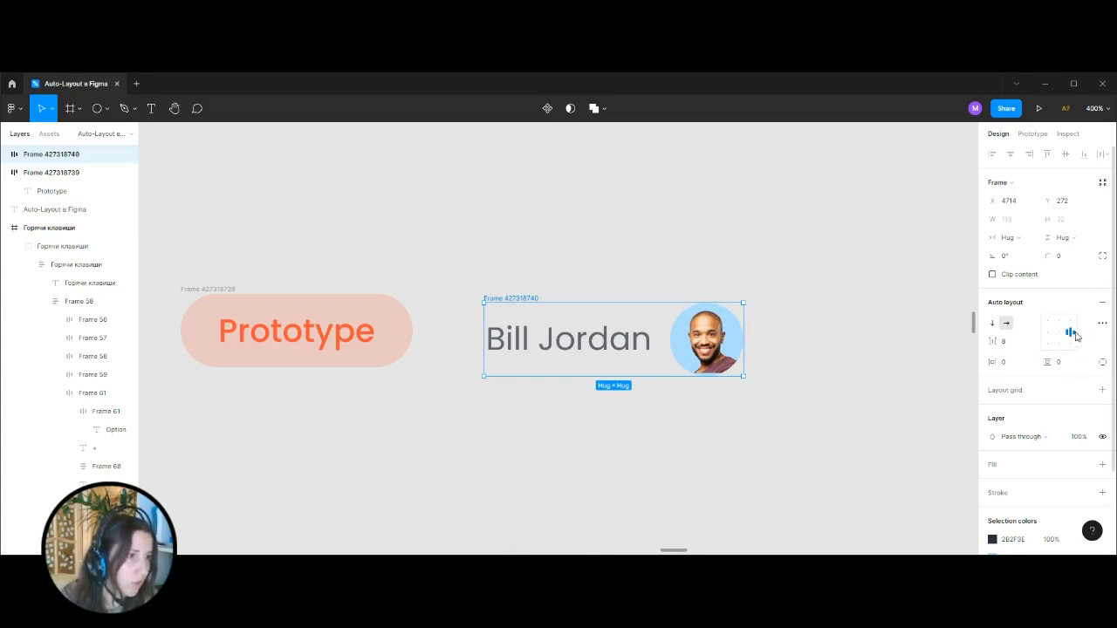
Insert "ppнo" into the surname to test how the fixed-width name text wraps, and undo it.
{"action": "double_click", "coordinate": [630, 330]}
{"action": "key", "text": "Escape"}
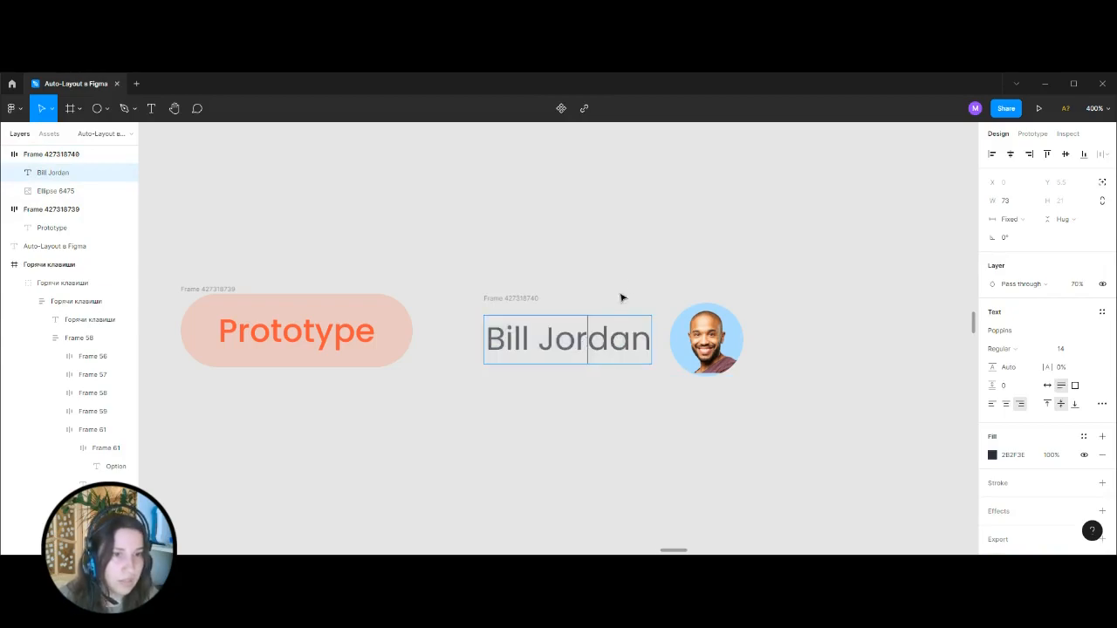
{"action": "type", "text": "ppнo"}
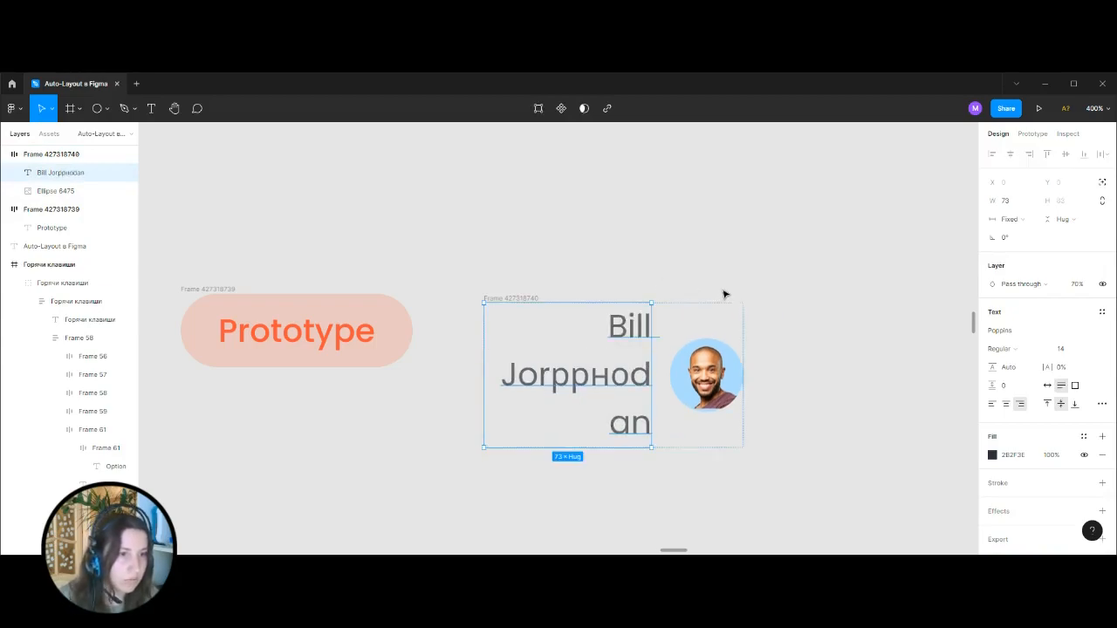
{"action": "key", "text": "ctrl+z"}
{"action": "key", "text": "Escape"}
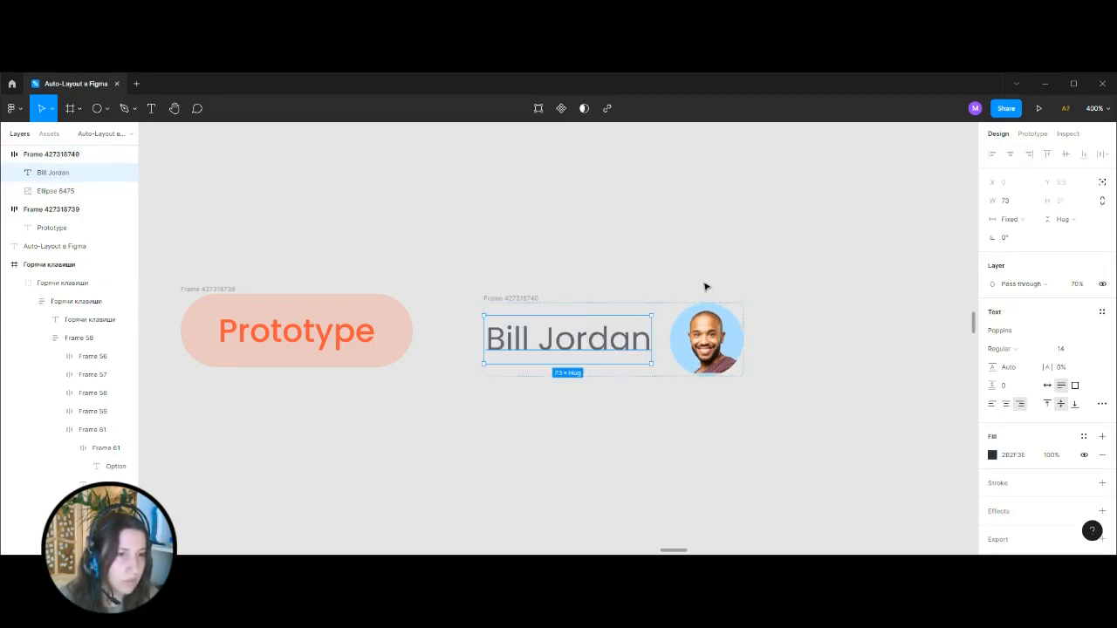
Set the name text's horizontal resizing to Fill container inside the avatar frame.
{"action": "left_click", "coordinate": [523, 300]}
{"action": "double_click", "coordinate": [629, 347]}
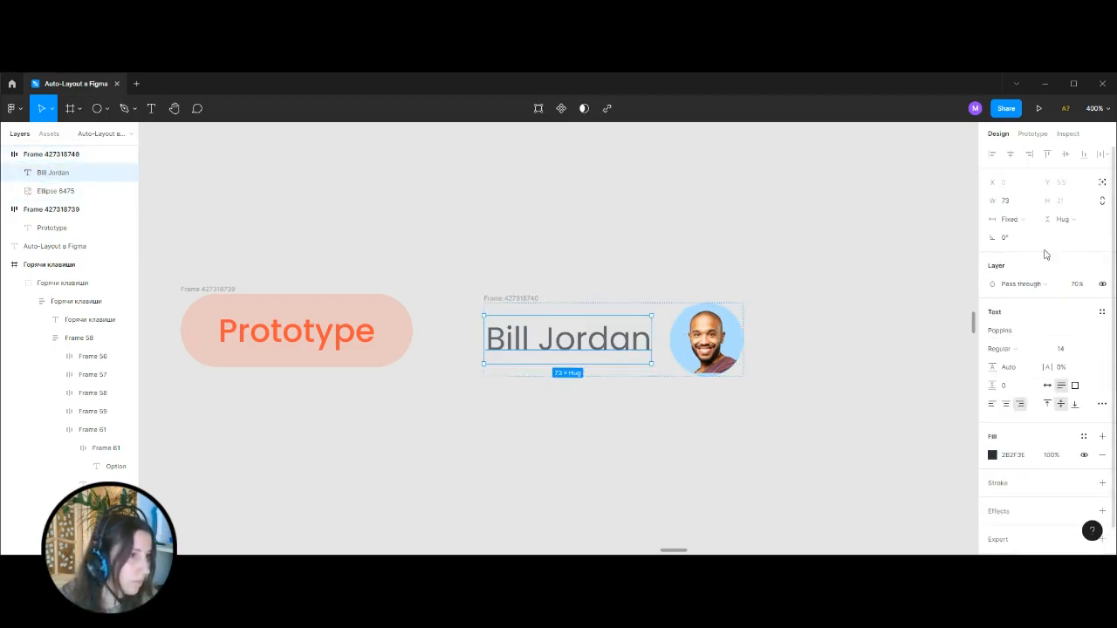
{"action": "left_click", "coordinate": [1027, 220]}
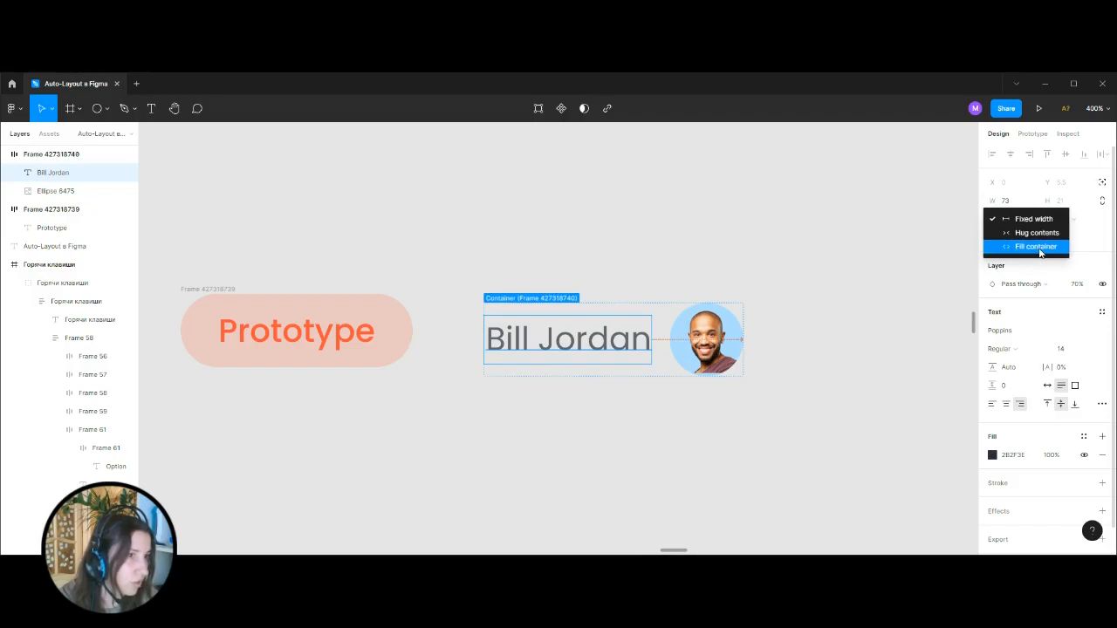
{"action": "left_click", "coordinate": [1038, 248]}
{"action": "left_click", "coordinate": [1023, 229]}
{"action": "key", "text": "Escape"}
Set the name and avatar frame's horizontal resizing to Hug contents.
{"action": "left_click", "coordinate": [520, 295]}
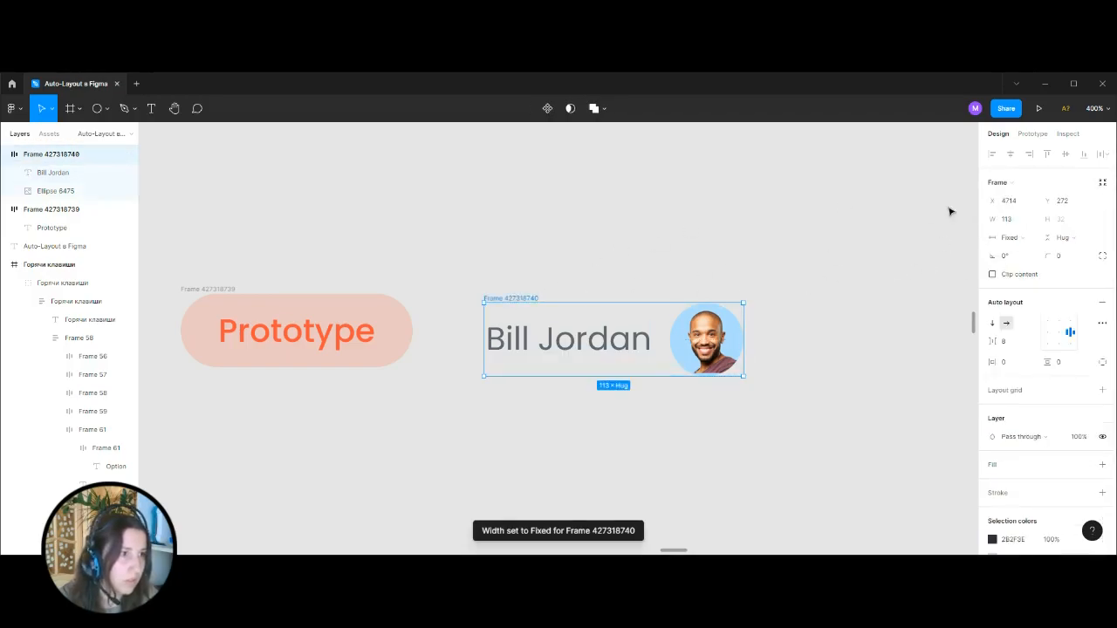
{"action": "left_click", "coordinate": [1020, 237]}
{"action": "left_click", "coordinate": [1027, 252]}
{"action": "left_click", "coordinate": [740, 264]}
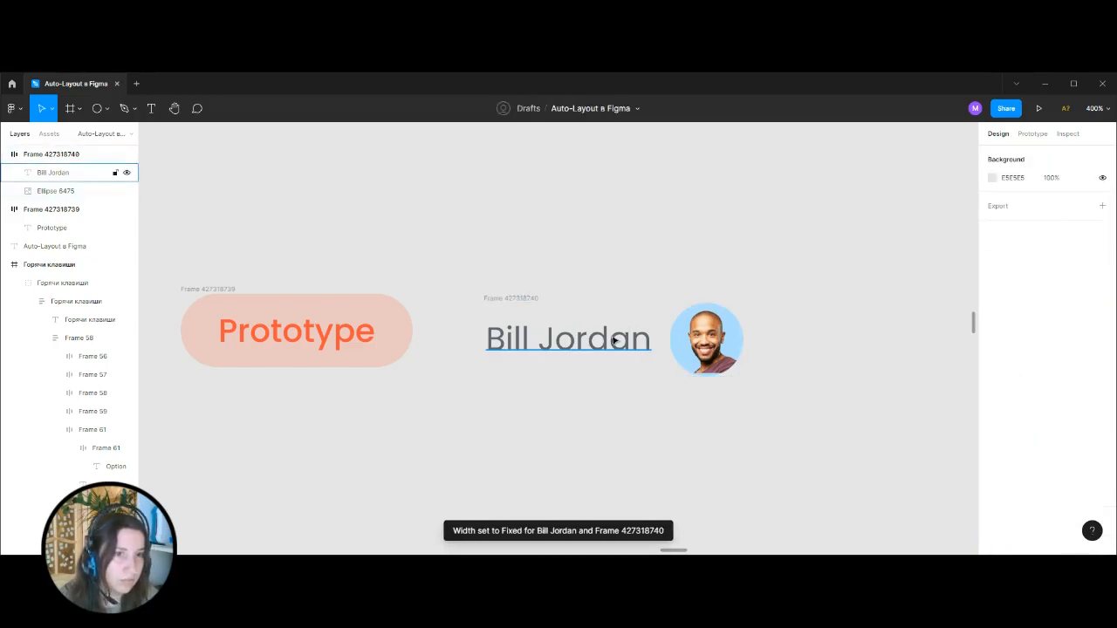
Lengthen the surname in the name text by inserting "aaaaaa" to test its wrapping.
{"action": "double_click", "coordinate": [613, 342]}
{"action": "left_click", "coordinate": [605, 335]}
{"action": "type", "text": "aaaaaa"}
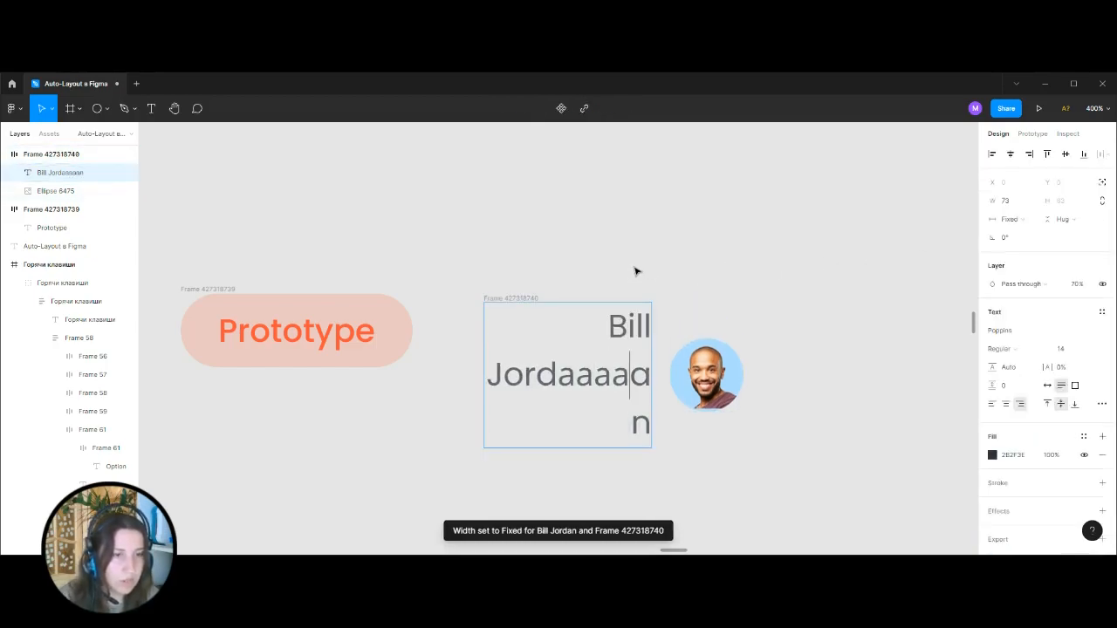
{"action": "left_click", "coordinate": [732, 271]}
Keep the name and avatar frame on Hug contents and set the name text's horizontal resizing to Hug contents.
{"action": "left_click", "coordinate": [524, 299]}
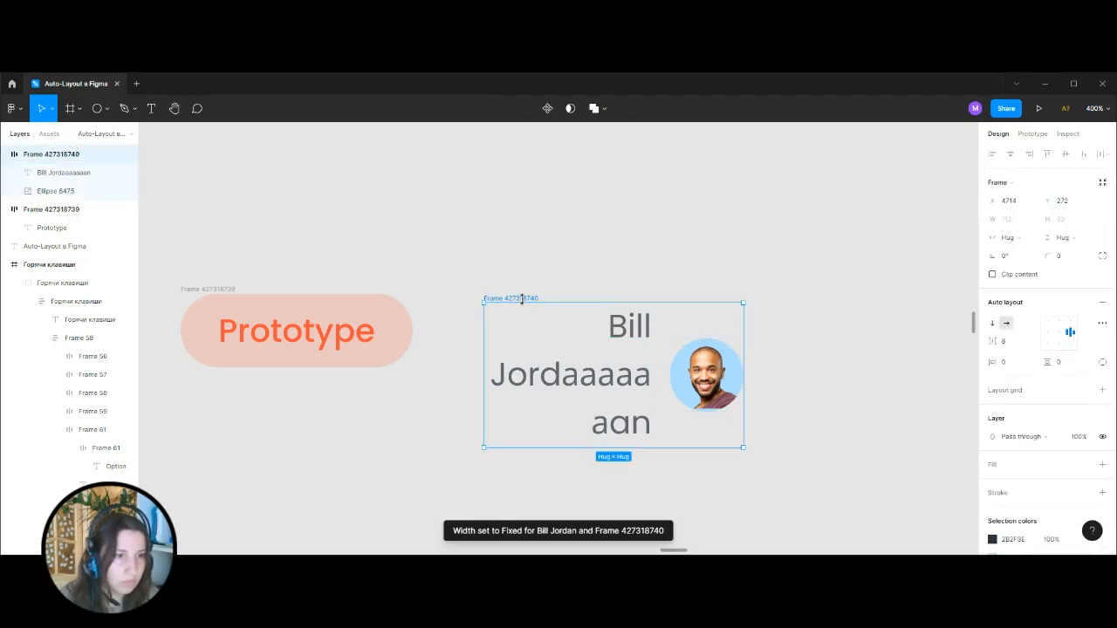
{"action": "left_click", "coordinate": [1008, 237]}
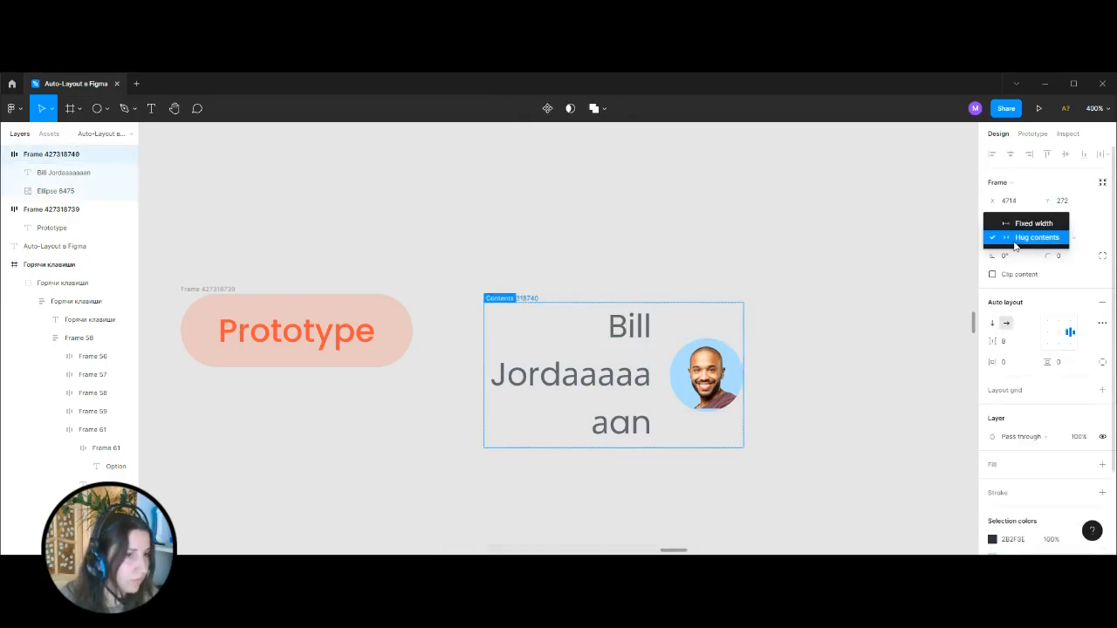
{"action": "left_click", "coordinate": [1016, 238]}
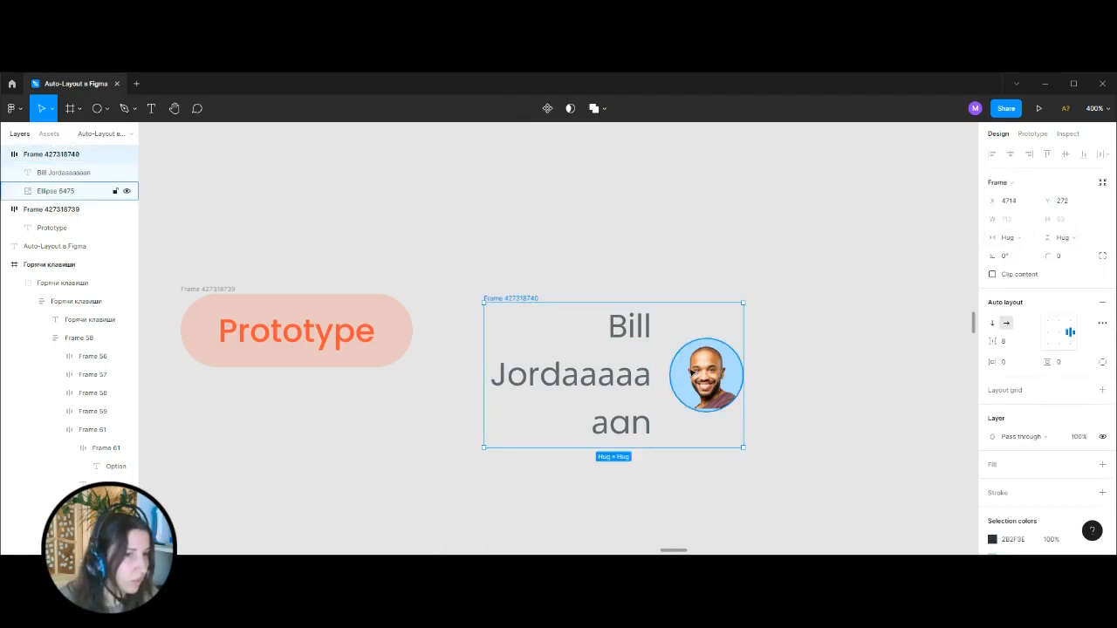
{"action": "left_click", "coordinate": [636, 379]}
{"action": "left_click", "coordinate": [1027, 221]}
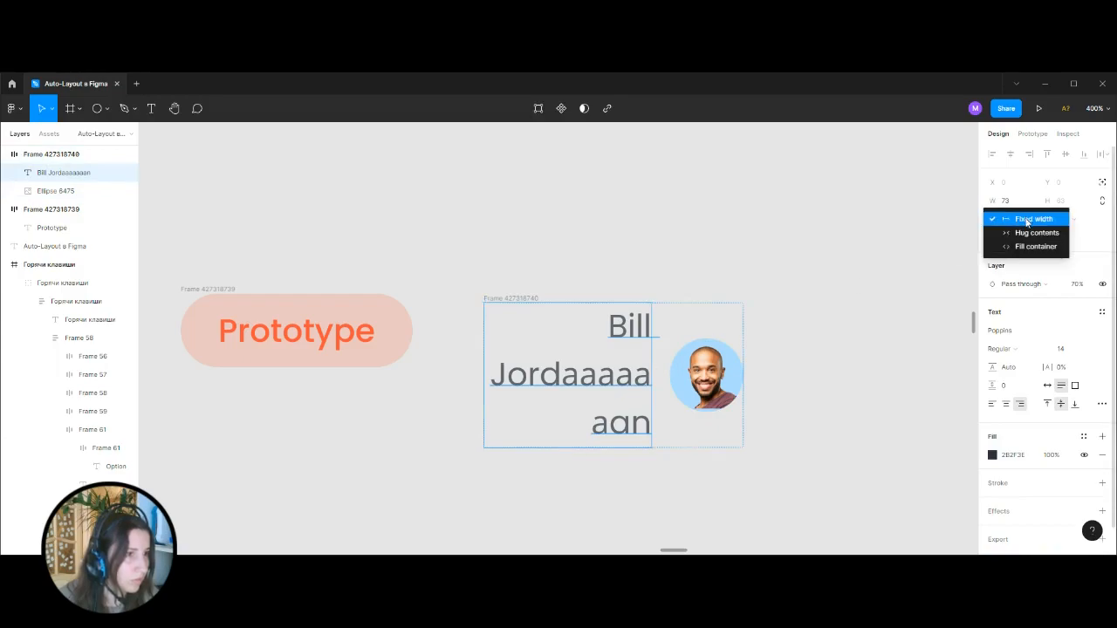
{"action": "left_click", "coordinate": [1041, 234]}
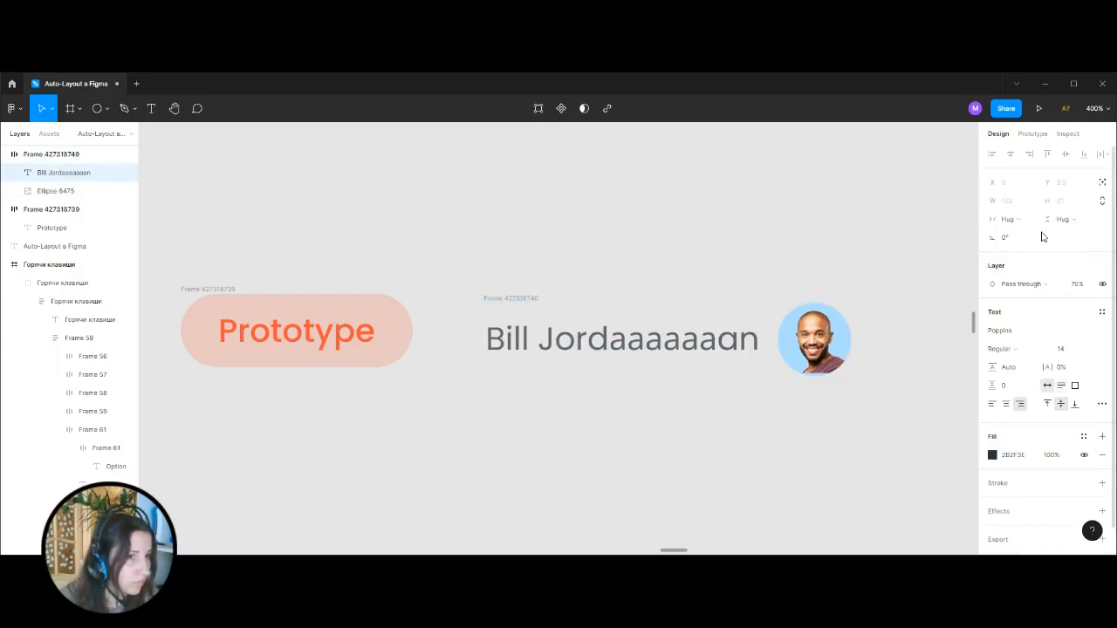
Check the horizontal resizing options of the name text and of the frame around it.
{"action": "left_click", "coordinate": [558, 250]}
{"action": "left_click", "coordinate": [624, 353]}
{"action": "left_click", "coordinate": [1014, 225]}
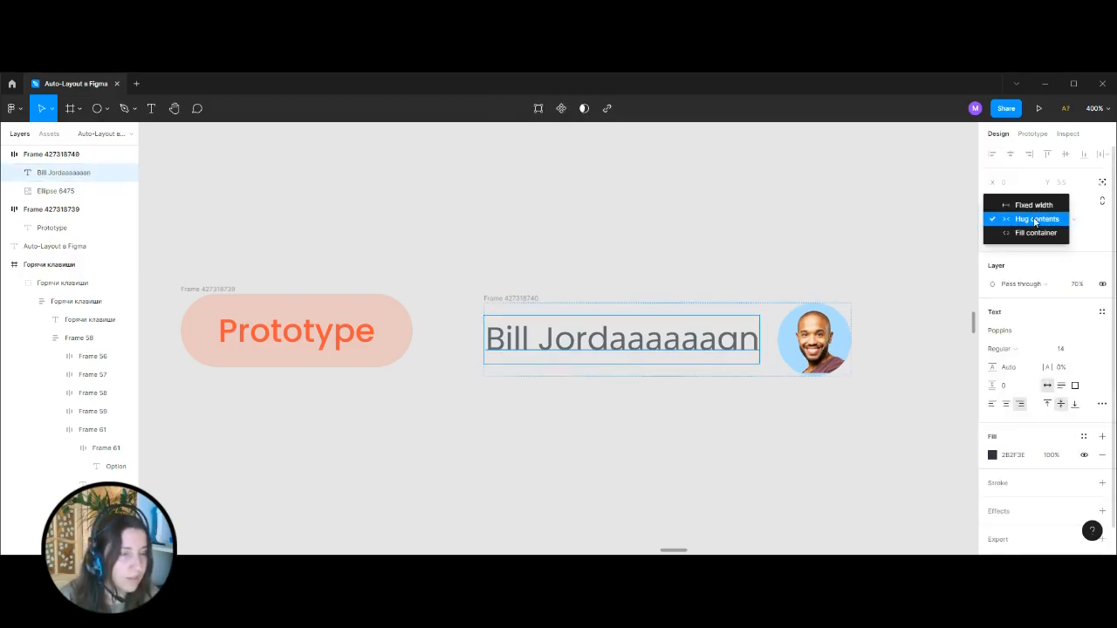
{"action": "left_click", "coordinate": [515, 295]}
{"action": "left_click", "coordinate": [516, 297]}
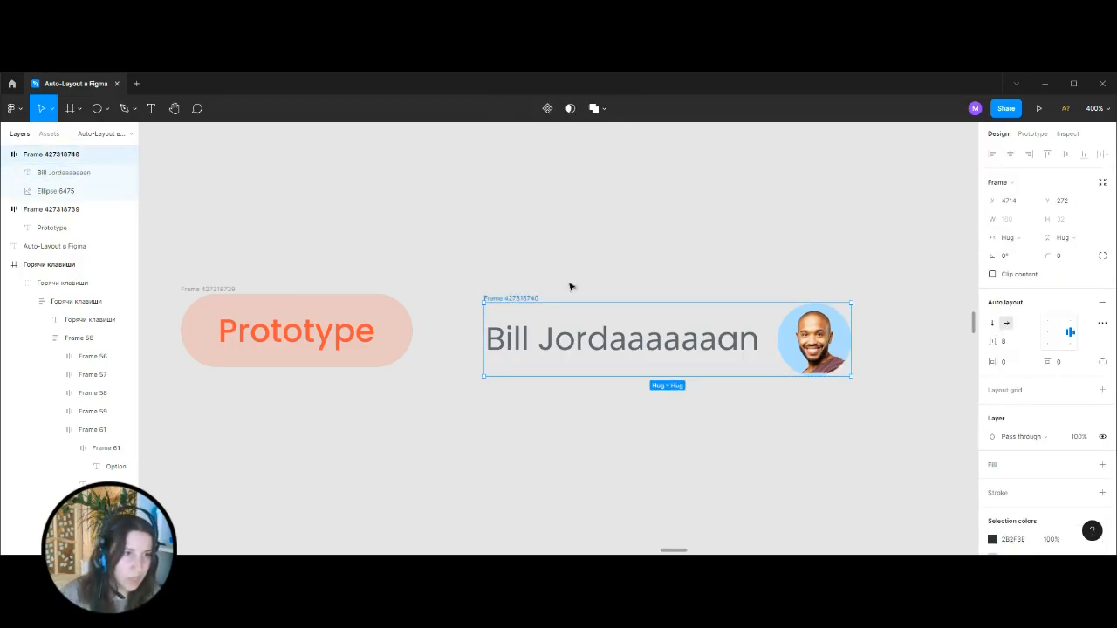
{"action": "left_click", "coordinate": [1017, 240]}
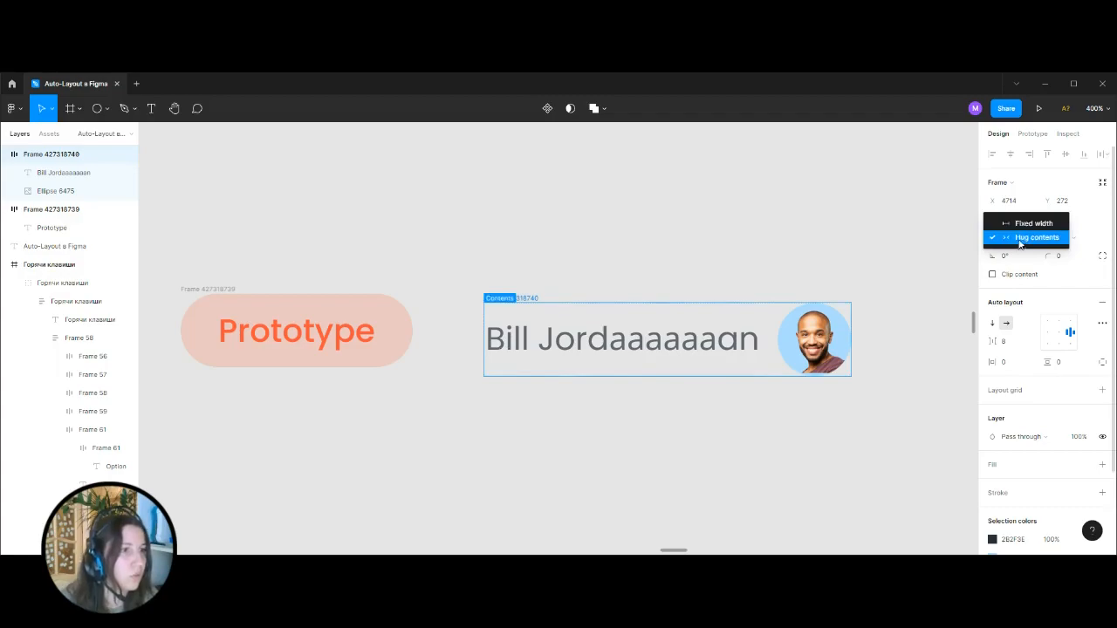
{"action": "left_click", "coordinate": [696, 263]}
{"action": "key", "text": "ctrl+z"}
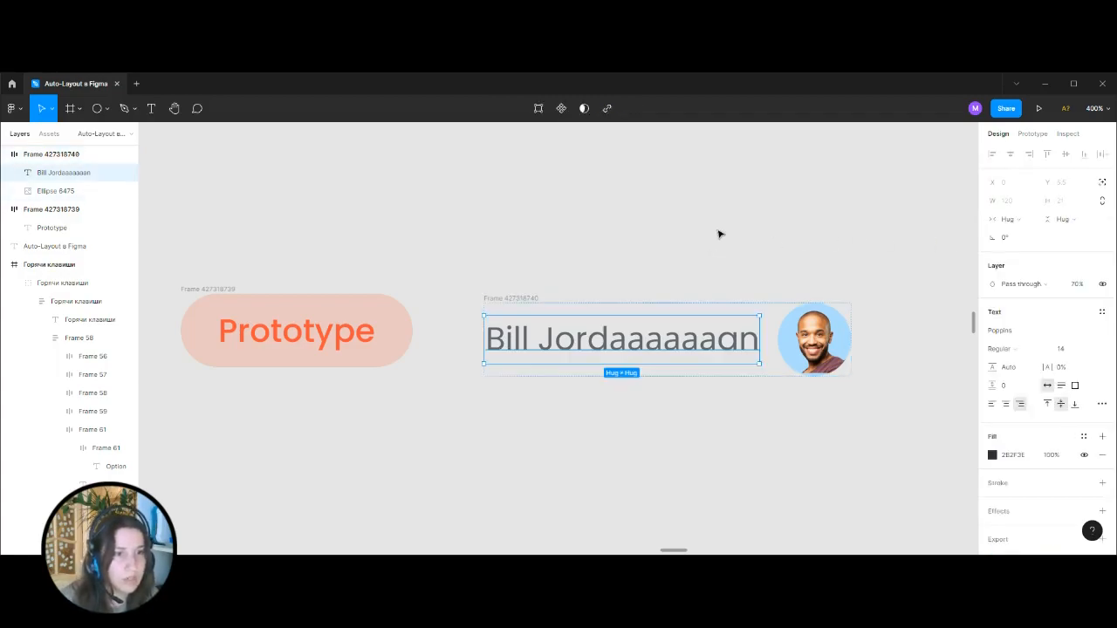
Insert "ppp" and "ппп" into the surname to test how the hugging text and frame resize.
{"action": "double_click", "coordinate": [709, 345]}
{"action": "left_click", "coordinate": [690, 342]}
{"action": "type", "text": "ppp"}
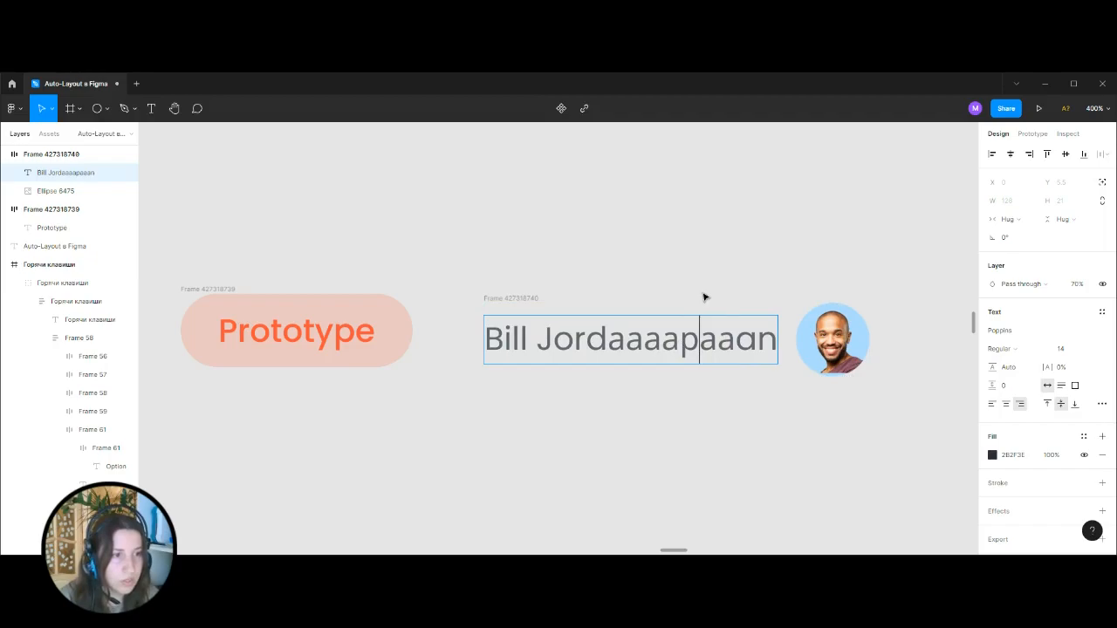
{"action": "key", "text": "Escape"}
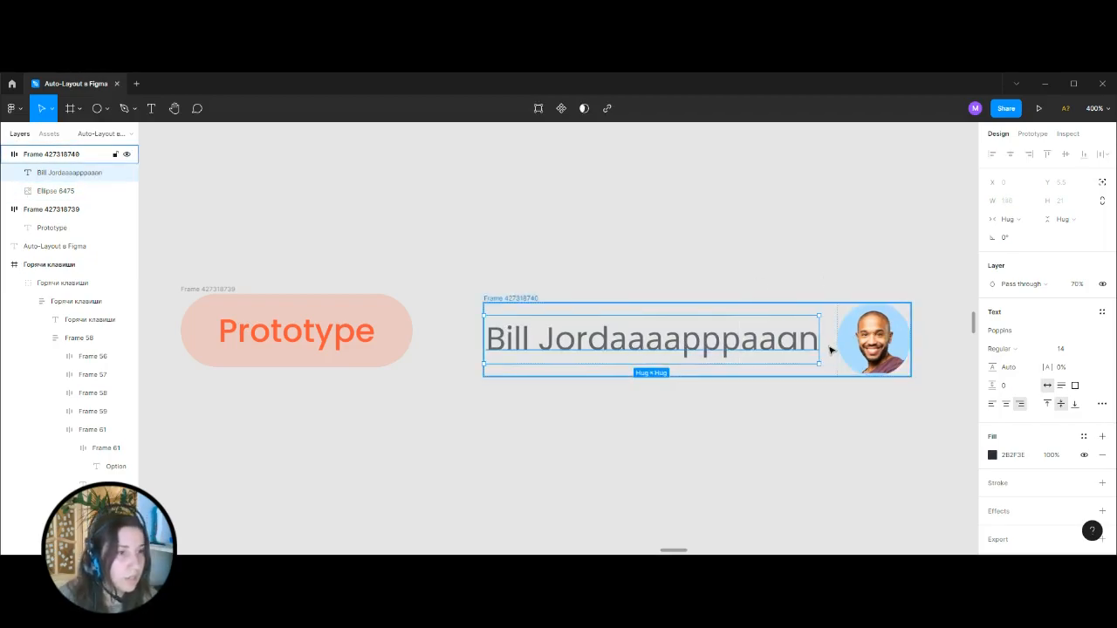
{"action": "left_click", "coordinate": [861, 342]}
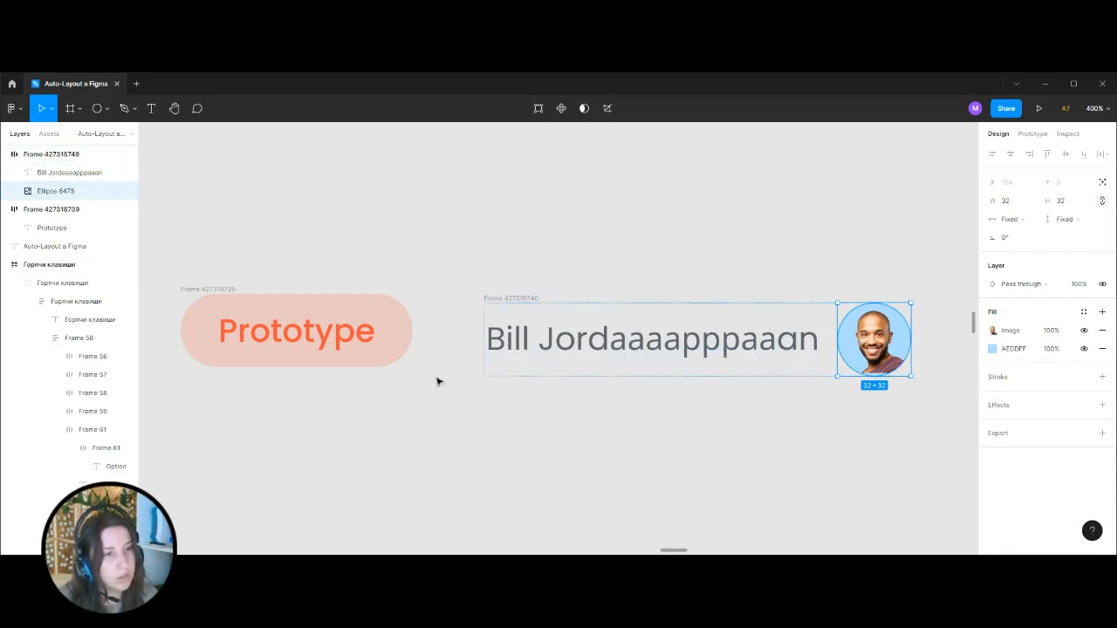
{"action": "double_click", "coordinate": [792, 333]}
{"action": "left_click", "coordinate": [761, 340]}
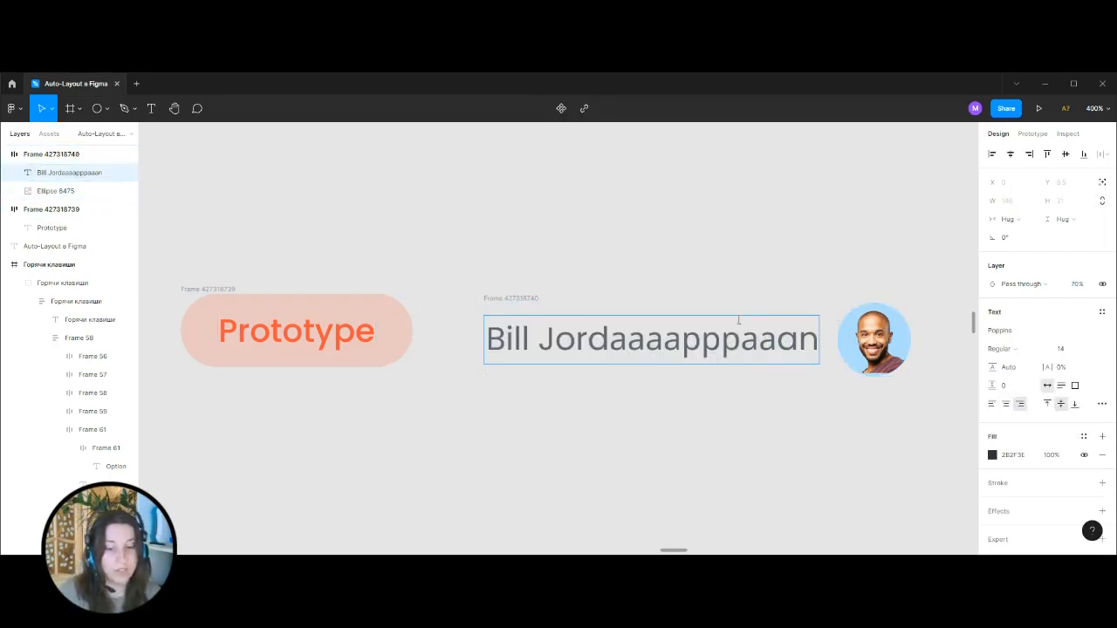
{"action": "type", "text": "ппп"}
{"action": "left_click", "coordinate": [674, 283]}
{"action": "left_click", "coordinate": [671, 281]}
Undo the test letters and resizing changes on the name text back to the original name.
{"action": "key", "text": "ctrl+z"}
{"action": "key", "text": "ctrl+z"}
{"action": "key", "text": "ctrl+z"}
{"action": "key", "text": "ctrl+z"}
{"action": "key", "text": "ctrl+z"}
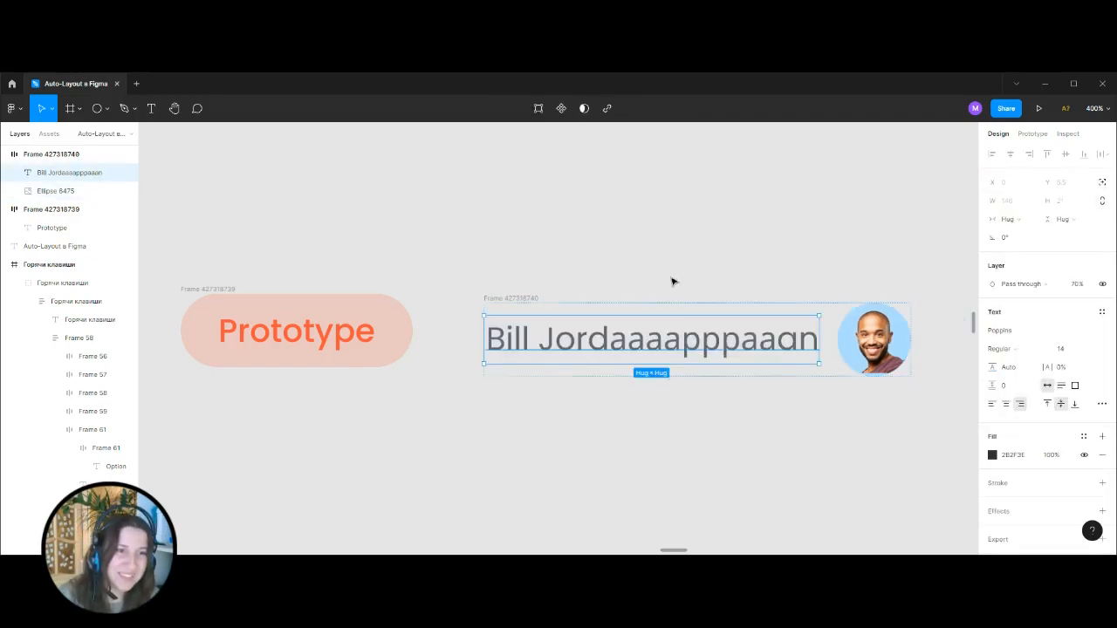
{"action": "key", "text": "ctrl+z"}
{"action": "key", "text": "ctrl+z"}
{"action": "key", "text": "ctrl+z"}
{"action": "key", "text": "ctrl+z"}
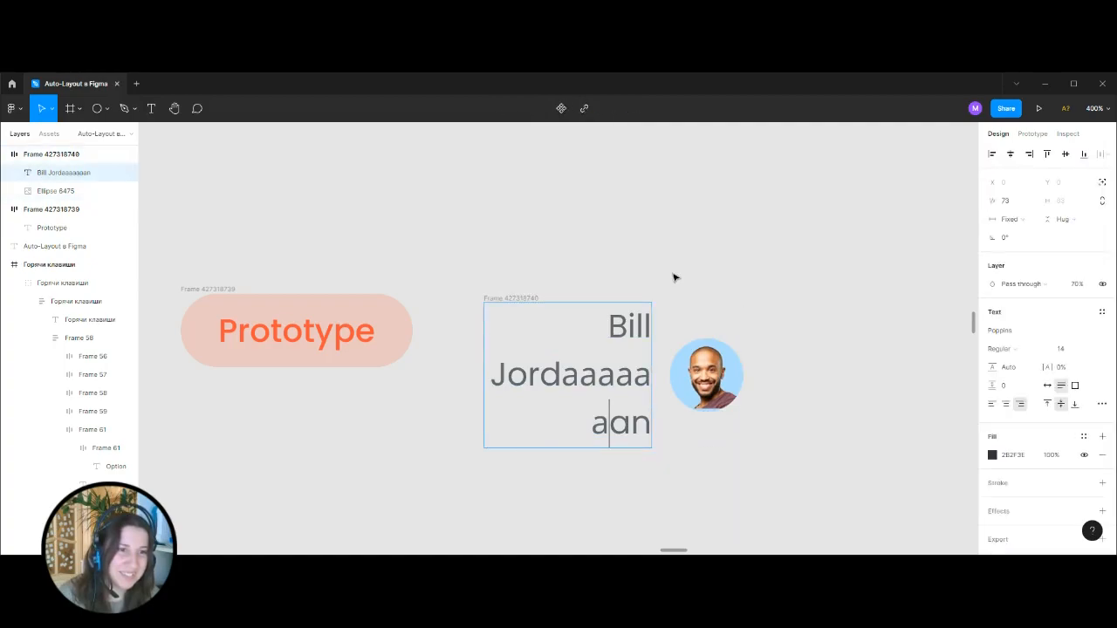
{"action": "left_click", "coordinate": [673, 277]}
Move the name and avatar frame level with the Prototype tag.
{"action": "left_click_drag", "start_coordinate": [515, 294], "coordinate": [529, 288]}
{"action": "left_click", "coordinate": [626, 250]}
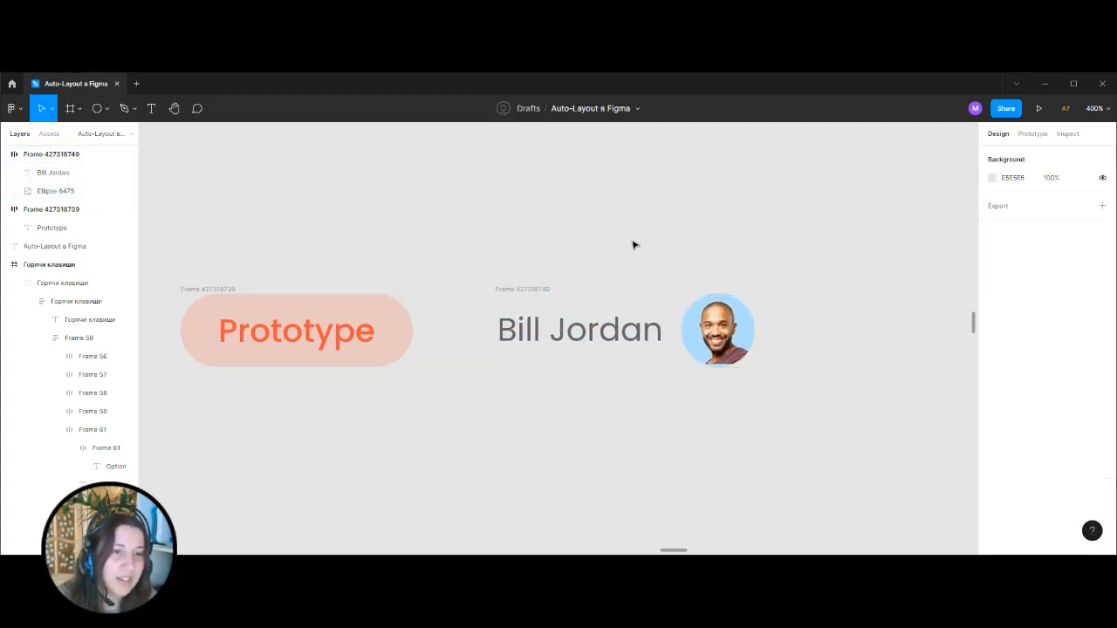
{"action": "scroll", "coordinate": [637, 248], "scroll_direction": "left", "scroll_amount": 3}
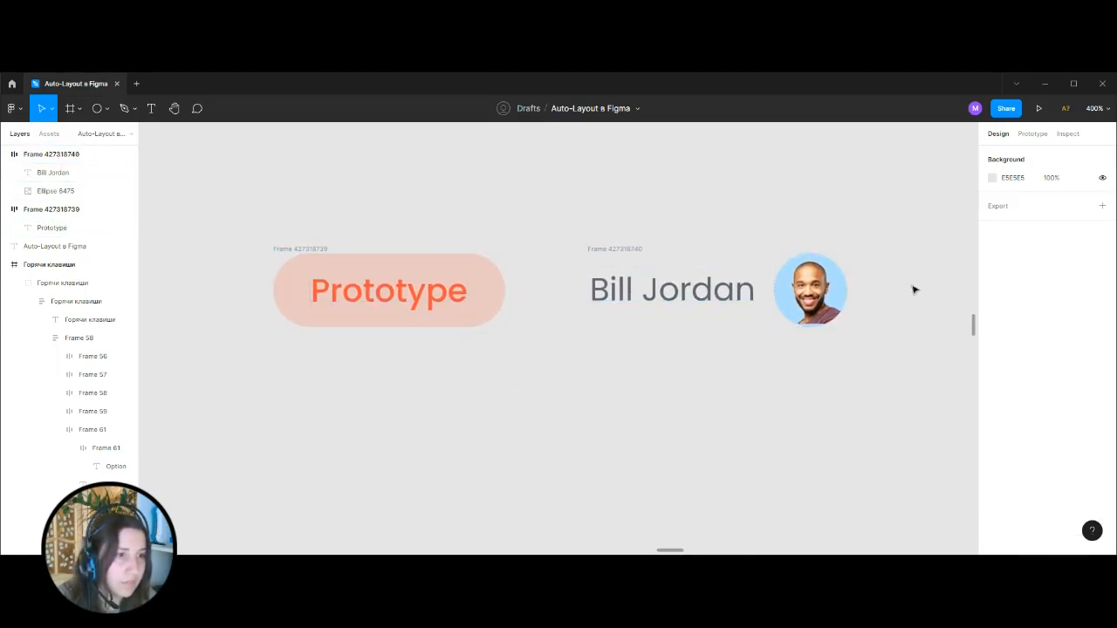
Wrap the Prototype tag and the name and avatar frame together in one horizontal auto layout frame.
{"action": "left_click", "coordinate": [608, 306]}
{"action": "key", "text": "Escape"}
{"action": "key", "text": "minus"}
{"action": "left_click_drag", "start_coordinate": [366, 247], "coordinate": [801, 377]}
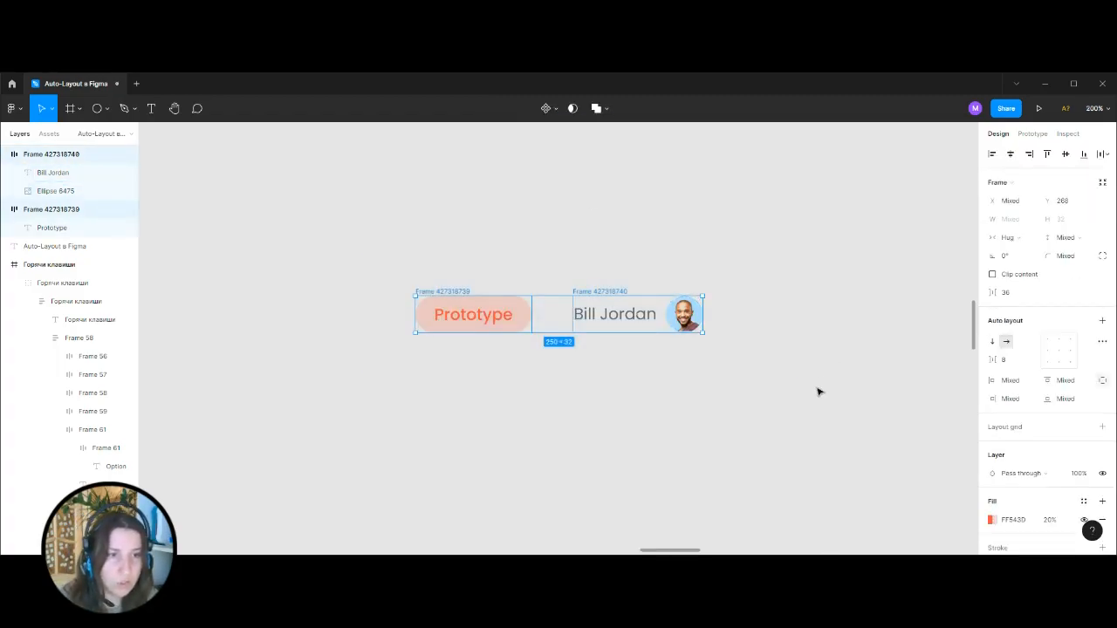
{"action": "key", "text": "shift+a"}
{"action": "left_click", "coordinate": [775, 289]}
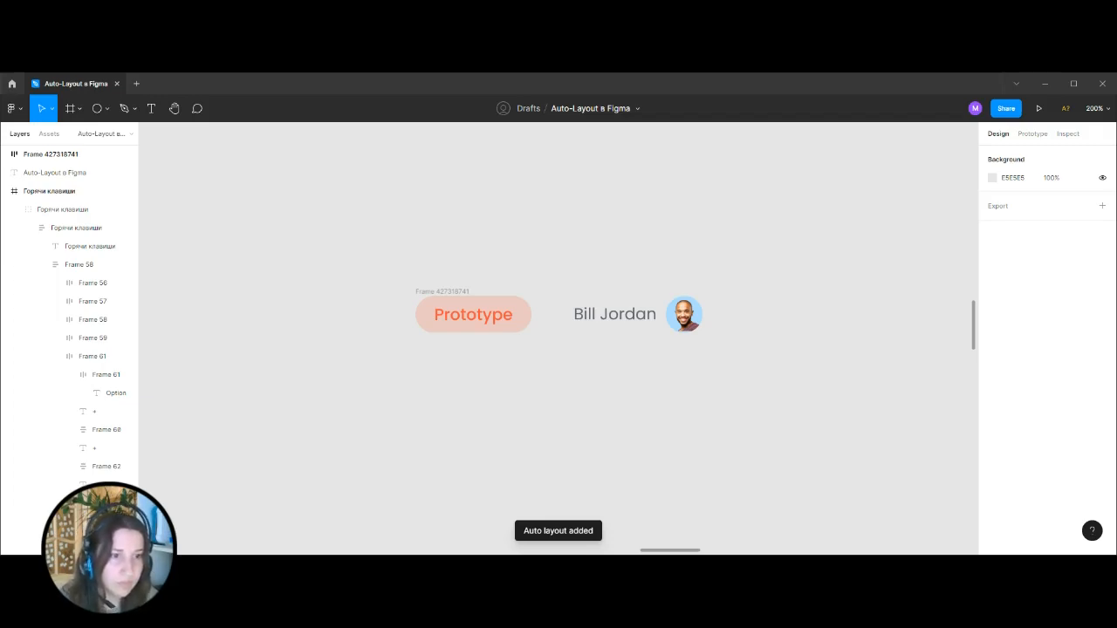
Paste the "Brainstorming with our marketing agency" heading and position it above the tag and name row.
{"action": "scroll", "coordinate": [590, 284], "scroll_direction": "up", "scroll_amount": 2}
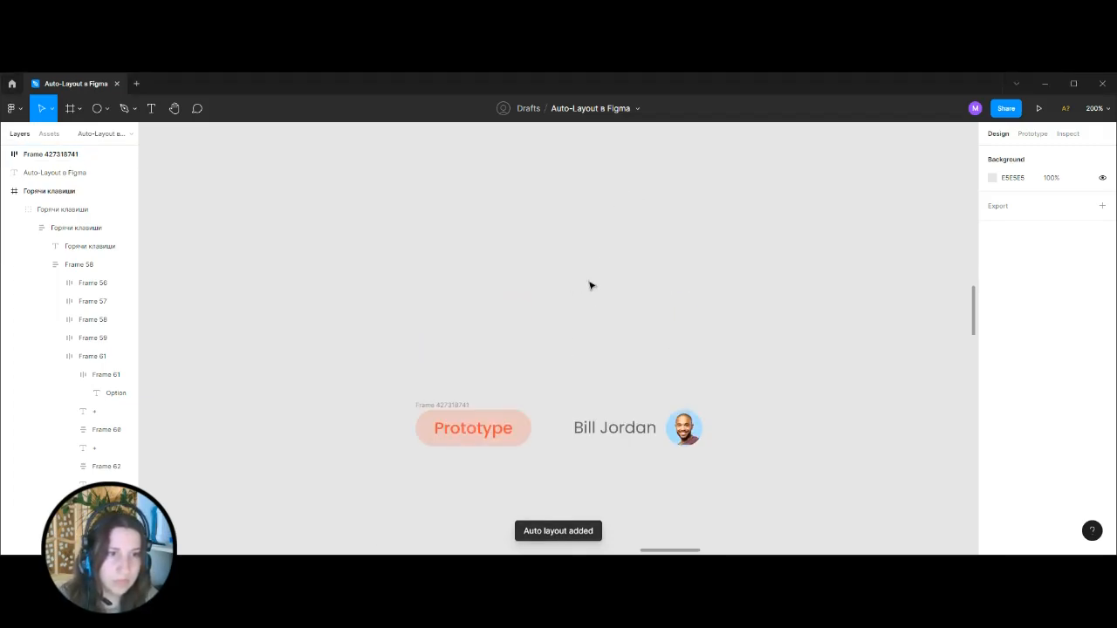
{"action": "type", "text": "Brainstorming with our marketing agency"}
{"action": "left_click_drag", "start_coordinate": [583, 345], "coordinate": [579, 344]}
{"action": "left_click", "coordinate": [772, 291]}
Place a copy of the "Develop an idea for Amber website" card from the Create Auto-Layout mockup beside the rebuilt card as reference.
{"action": "key", "text": "ctrl+minus"}
{"action": "key", "text": "ctrl+minus"}
{"action": "key", "text": "ctrl+minus"}
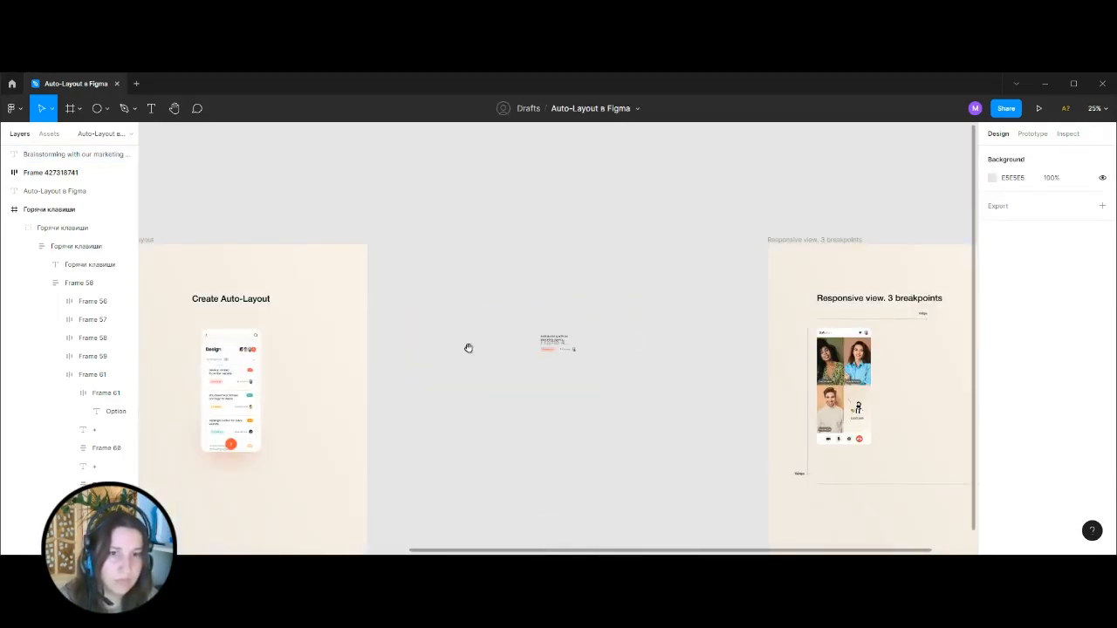
{"action": "left_click_drag", "start_coordinate": [492, 347], "coordinate": [715, 312]}
{"action": "key", "text": "ctrl+plus"}
{"action": "triple_click", "coordinate": [370, 346]}
{"action": "double_click", "coordinate": [369, 345]}
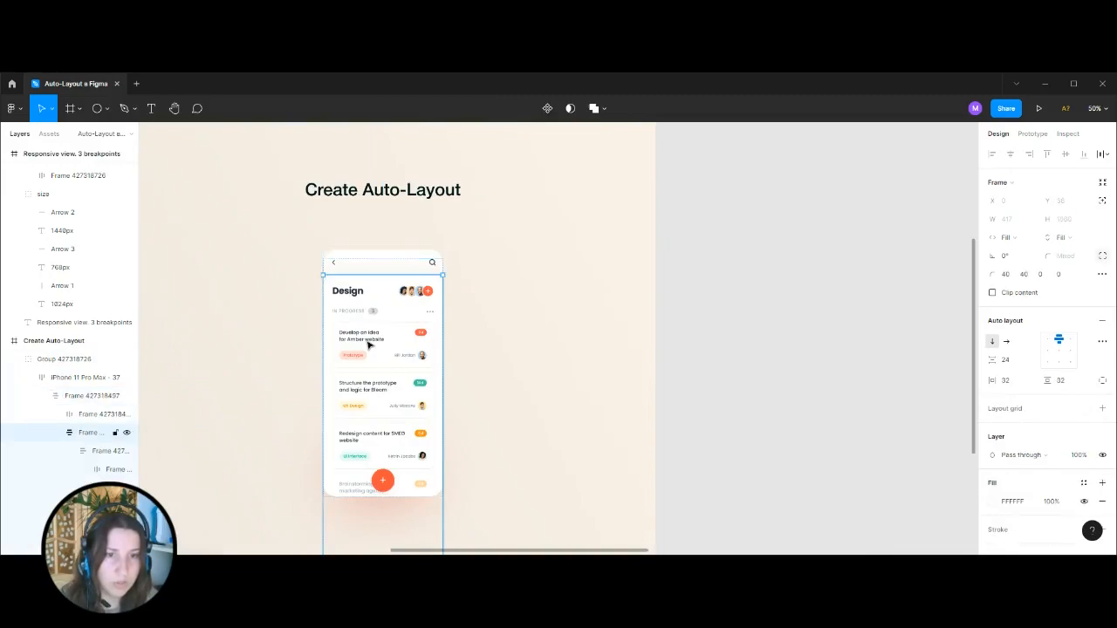
{"action": "double_click", "coordinate": [369, 346]}
{"action": "left_click_drag", "start_coordinate": [374, 344], "coordinate": [636, 285]}
{"action": "left_click", "coordinate": [861, 208]}
{"action": "left_click_drag", "start_coordinate": [861, 208], "coordinate": [645, 248]}
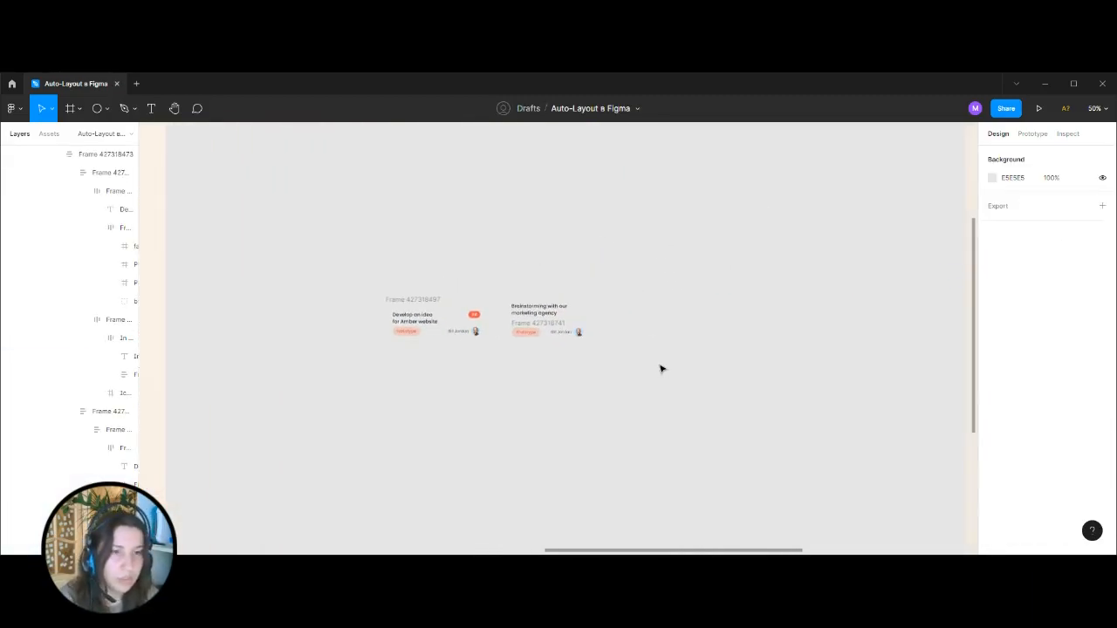
Copy the reference card's "3 d" text beside the Brainstorming heading and add auto layout to it.
{"action": "key", "text": "ctrl+plus"}
{"action": "key", "text": "ctrl+plus"}
{"action": "left_click_drag", "start_coordinate": [546, 199], "coordinate": [690, 250]}
{"action": "left_click", "coordinate": [364, 294]}
{"action": "left_click", "coordinate": [581, 230]}
{"action": "scroll", "coordinate": [650, 277], "scroll_direction": "right", "scroll_amount": 3}
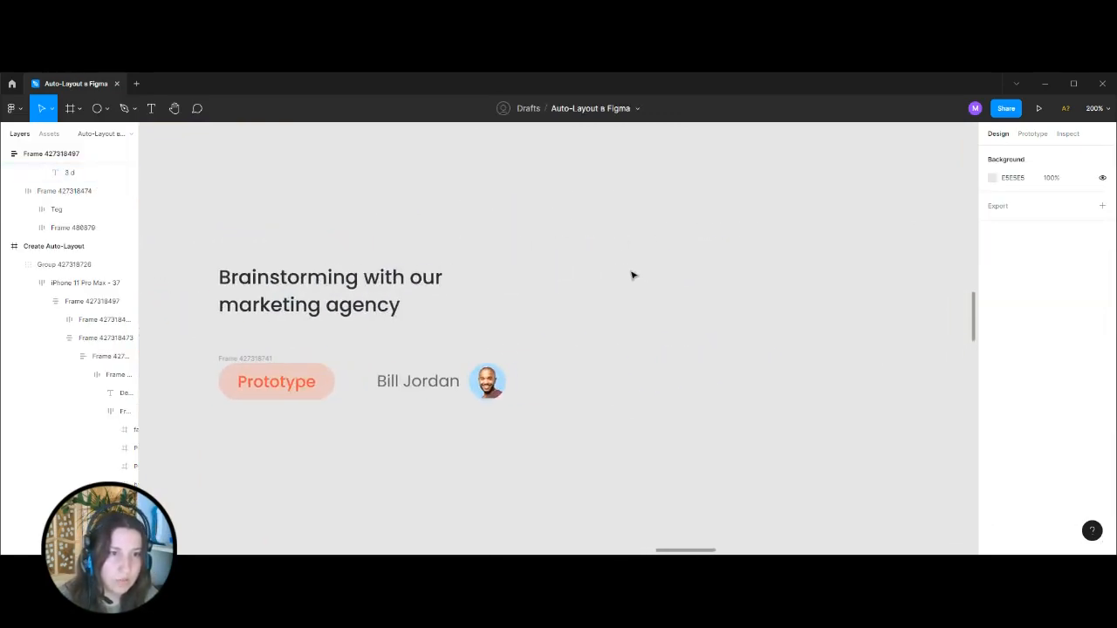
{"action": "key", "text": "ctrl+v"}
{"action": "left_click_drag", "start_coordinate": [561, 343], "coordinate": [543, 288]}
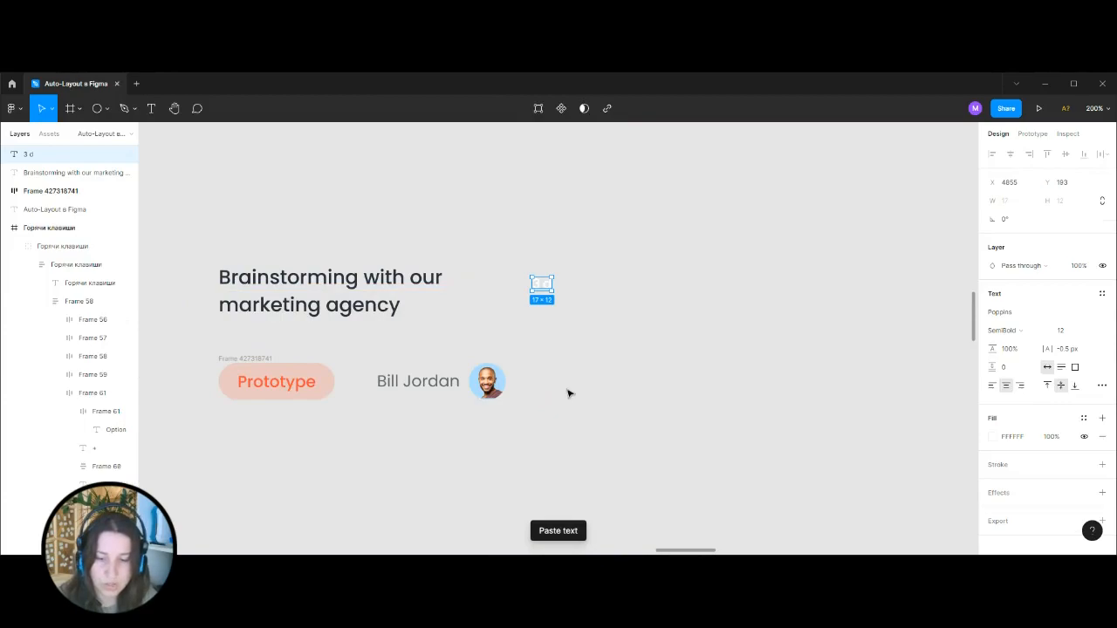
{"action": "key", "text": "shift+a"}
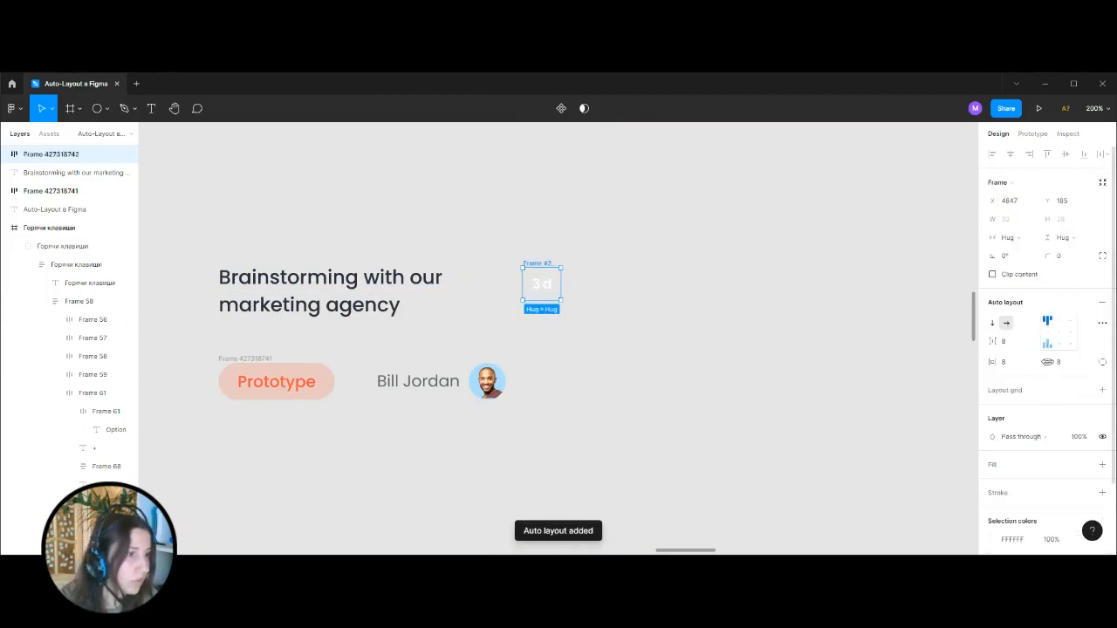
{"action": "left_click", "coordinate": [1103, 392]}
{"action": "left_click", "coordinate": [737, 360]}
{"action": "key", "text": "ctrl+z"}
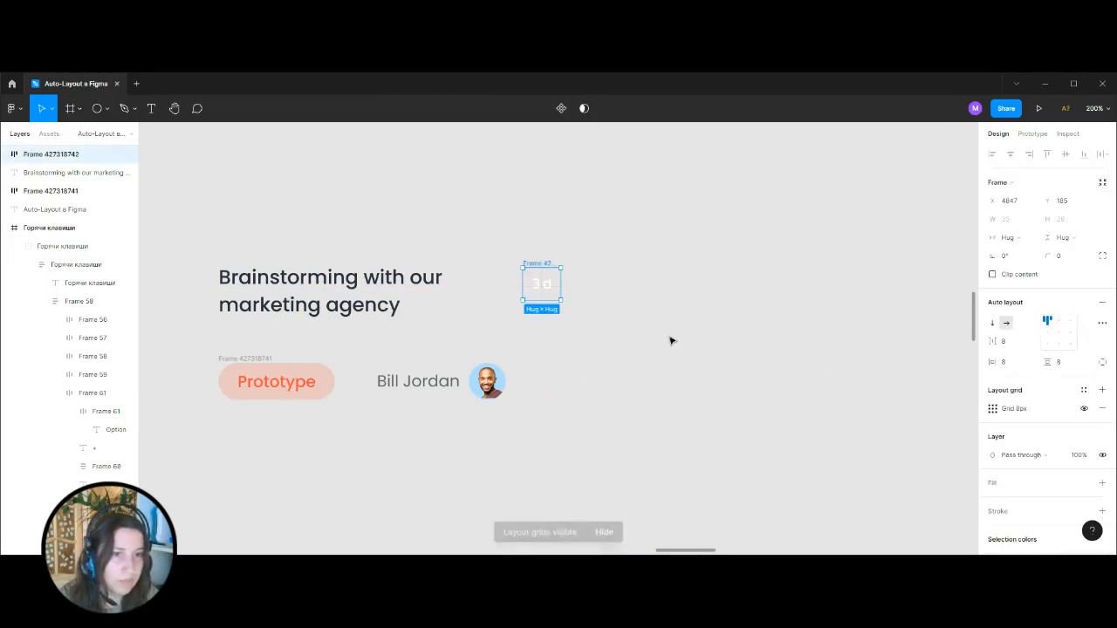
{"action": "key", "text": "ctrl+z"}
{"action": "key", "text": "ctrl+shift+4"}
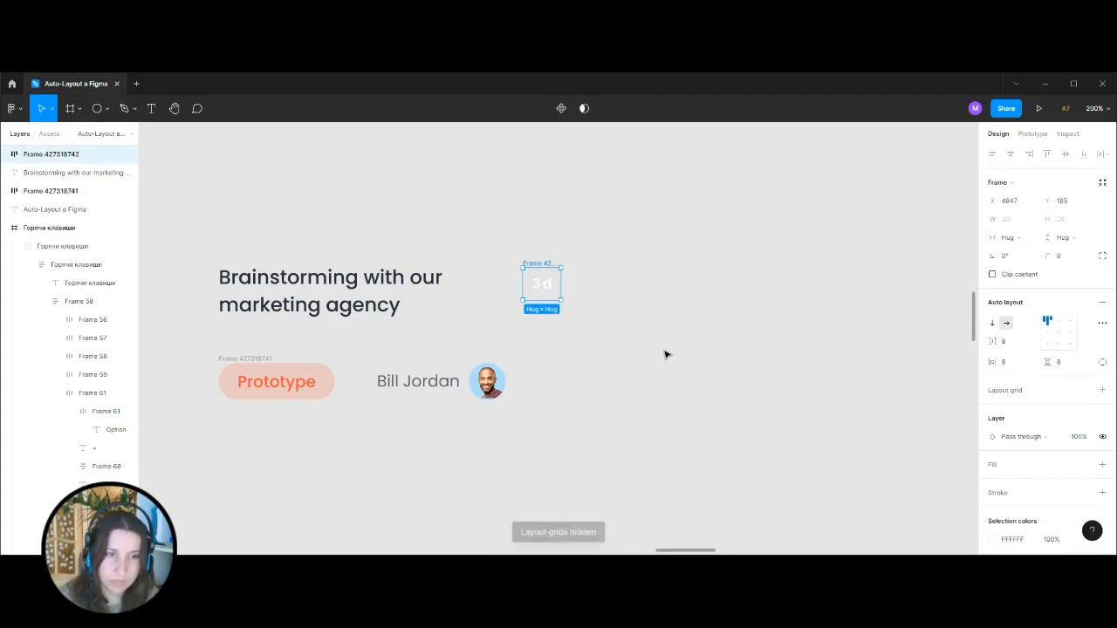
Add a fill to the new "3 d" frame using the orange colour of the reference card's badge.
{"action": "left_click", "coordinate": [1102, 465]}
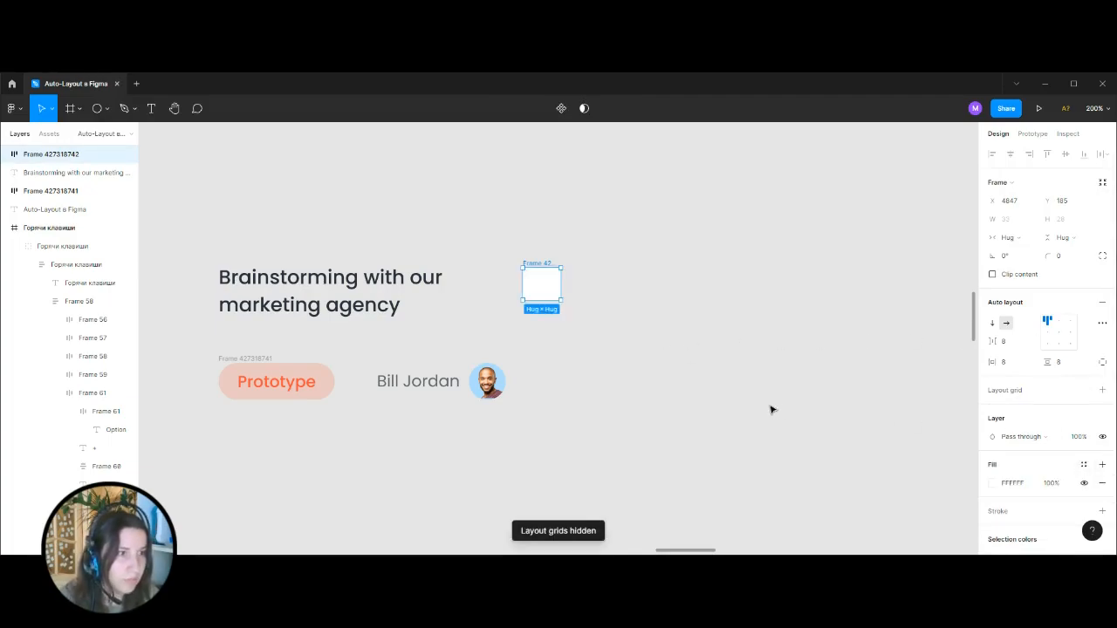
{"action": "scroll", "coordinate": [741, 384], "scroll_direction": "left", "scroll_amount": 5}
{"action": "left_click", "coordinate": [400, 302]}
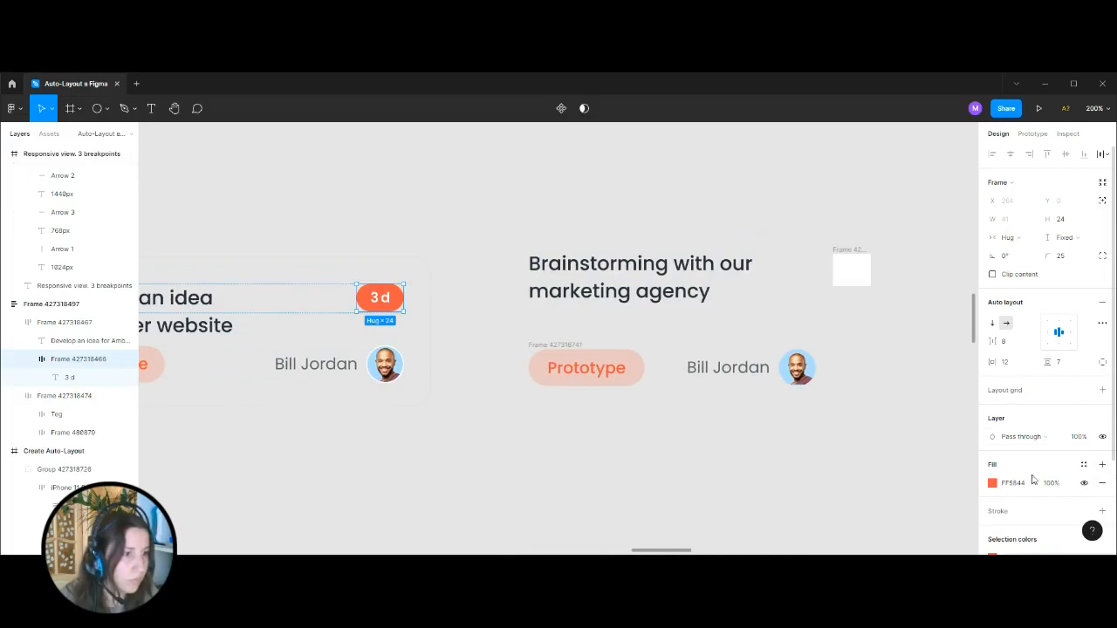
{"action": "left_click", "coordinate": [852, 265]}
{"action": "left_click", "coordinate": [1018, 485]}
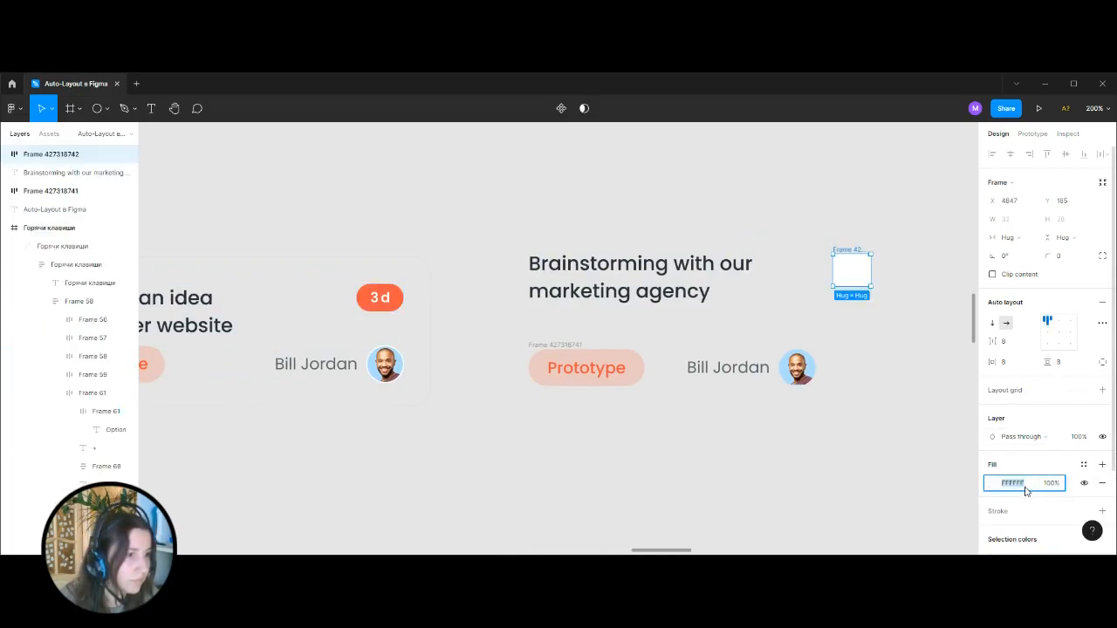
{"action": "type", "text": "FF5844"}
{"action": "left_click", "coordinate": [900, 423]}
Set the new "3 d" badge's vertical padding to 6 and its corner radius to 100.
{"action": "left_click_drag", "start_coordinate": [917, 267], "coordinate": [762, 312]}
{"action": "left_click", "coordinate": [691, 296]}
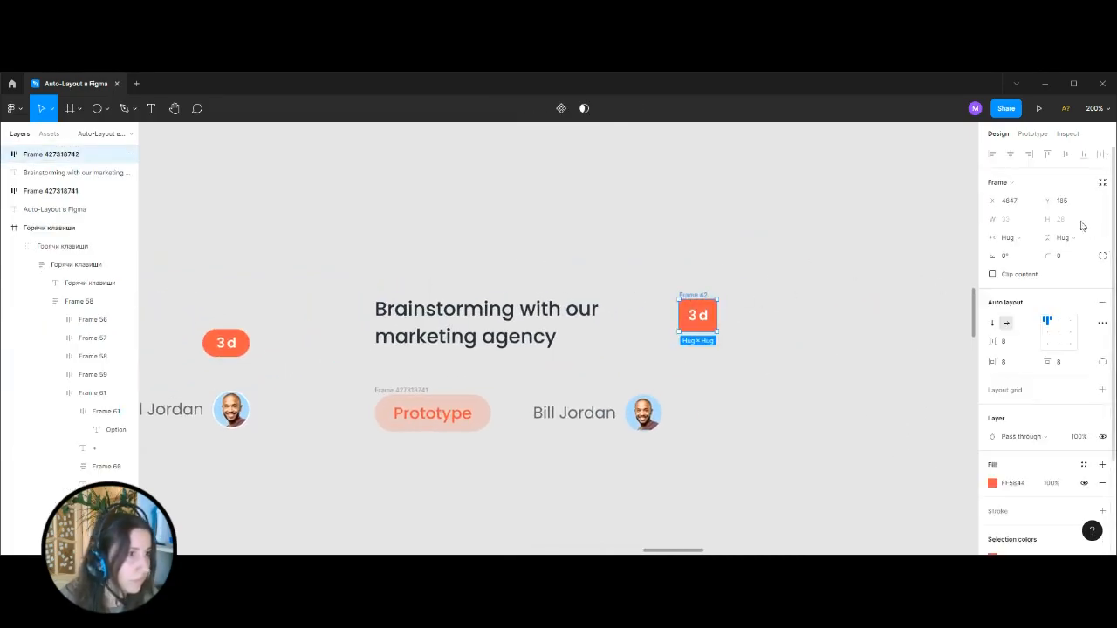
{"action": "left_click", "coordinate": [1064, 371]}
{"action": "type", "text": "6"}
{"action": "key", "text": "Return"}
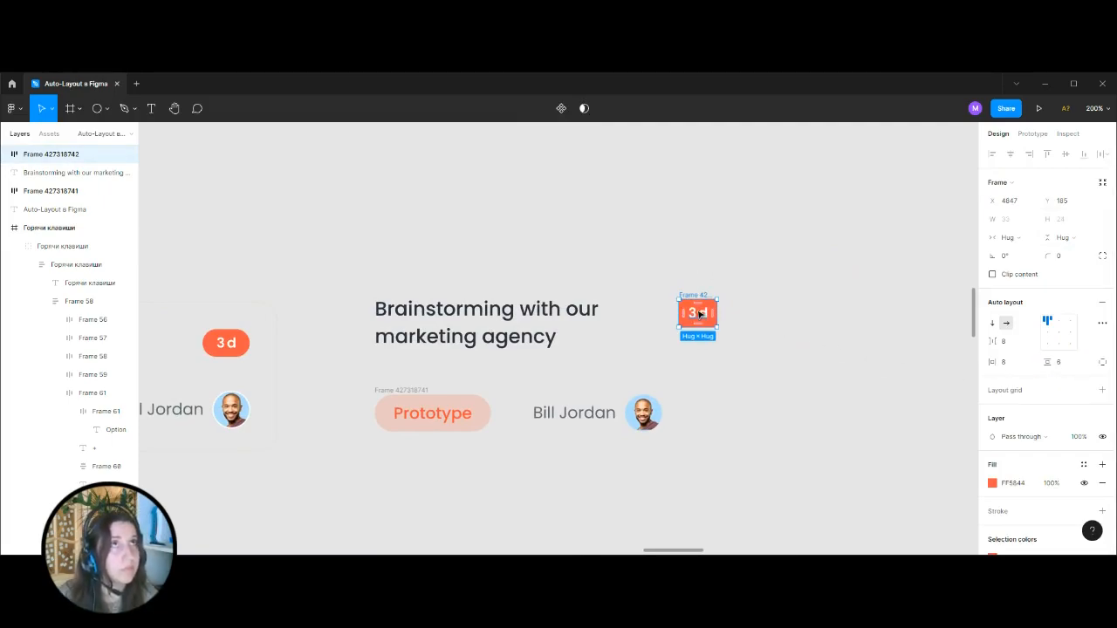
{"action": "left_click", "coordinate": [1060, 258]}
{"action": "type", "text": "100"}
{"action": "key", "text": "Return"}
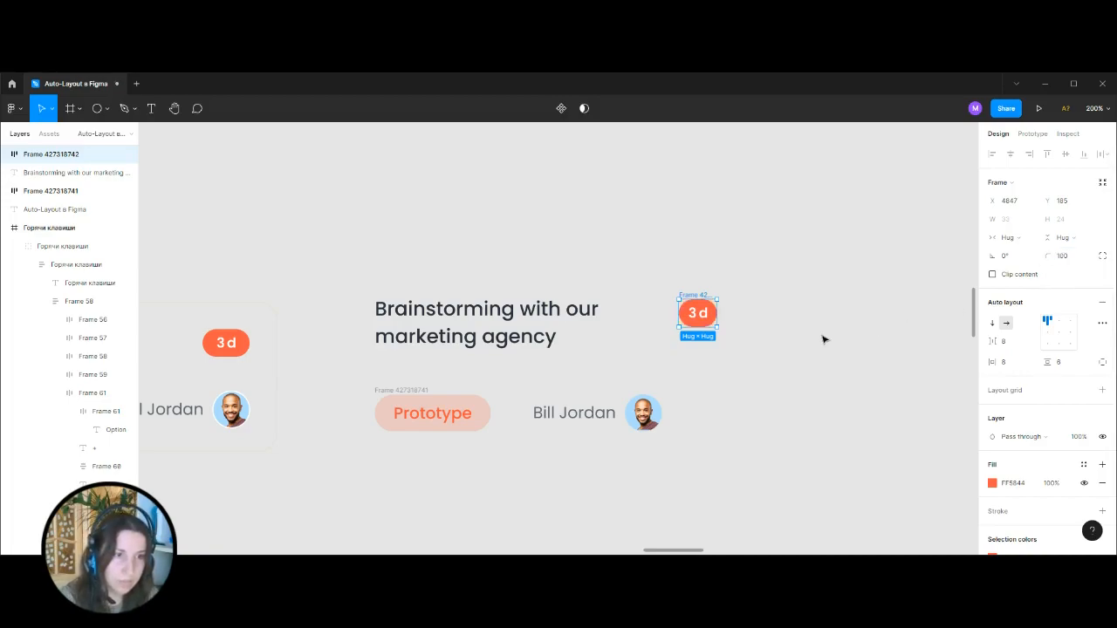
{"action": "left_click", "coordinate": [824, 337]}
Wrap the Brainstorming heading and the new "3 d" badge in an auto layout row with Space between spacing.
{"action": "left_click_drag", "start_coordinate": [442, 251], "coordinate": [771, 353]}
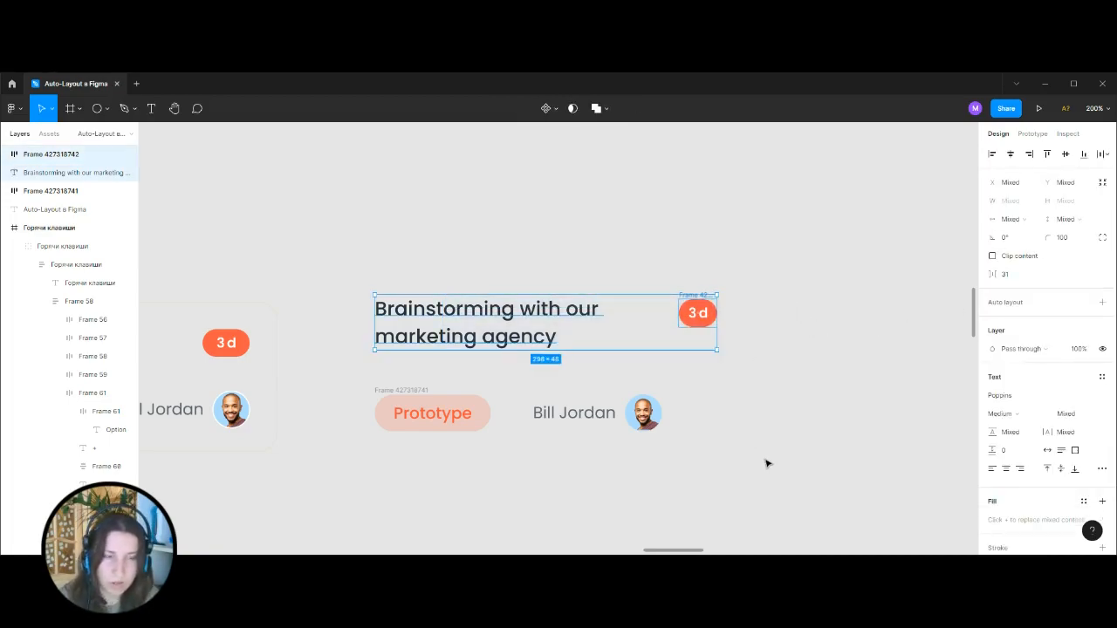
{"action": "key", "text": "shift+a"}
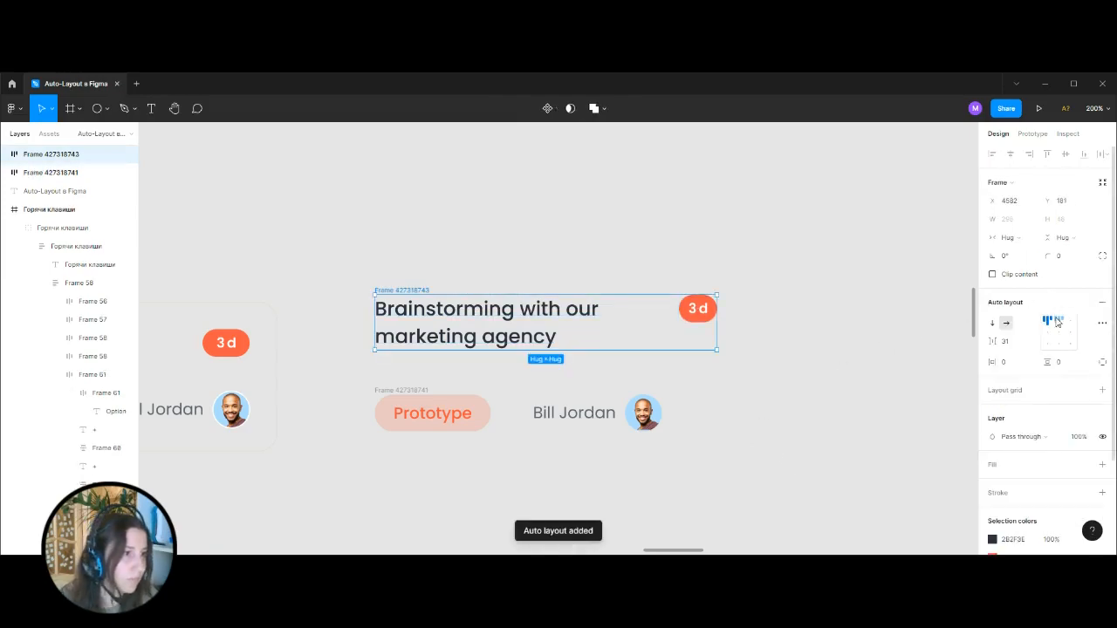
{"action": "left_click", "coordinate": [1101, 325]}
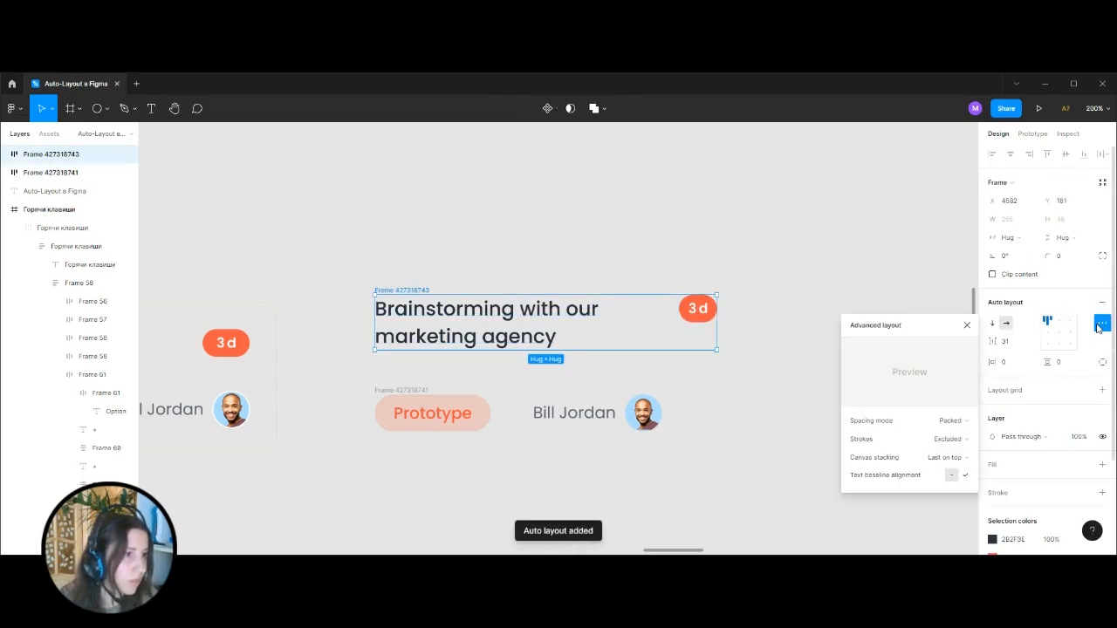
{"action": "left_click", "coordinate": [963, 423]}
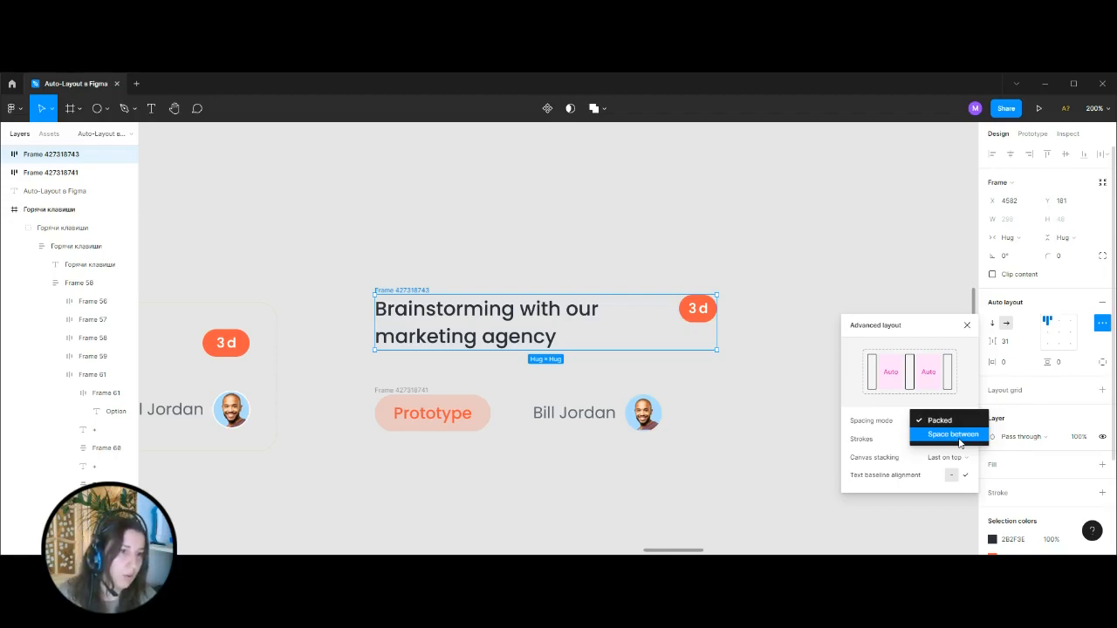
{"action": "left_click", "coordinate": [953, 435]}
Narrow the heading row to about 290 wide.
{"action": "left_click", "coordinate": [449, 262]}
{"action": "left_click", "coordinate": [397, 290]}
{"action": "mouse_move", "coordinate": [718, 330]}
{"action": "left_mouse_down"}
{"action": "mouse_move", "coordinate": [830, 326]}
{"action": "mouse_move", "coordinate": [686, 334]}
{"action": "mouse_move", "coordinate": [902, 327]}
{"action": "mouse_move", "coordinate": [707, 331]}
{"action": "left_mouse_up"}
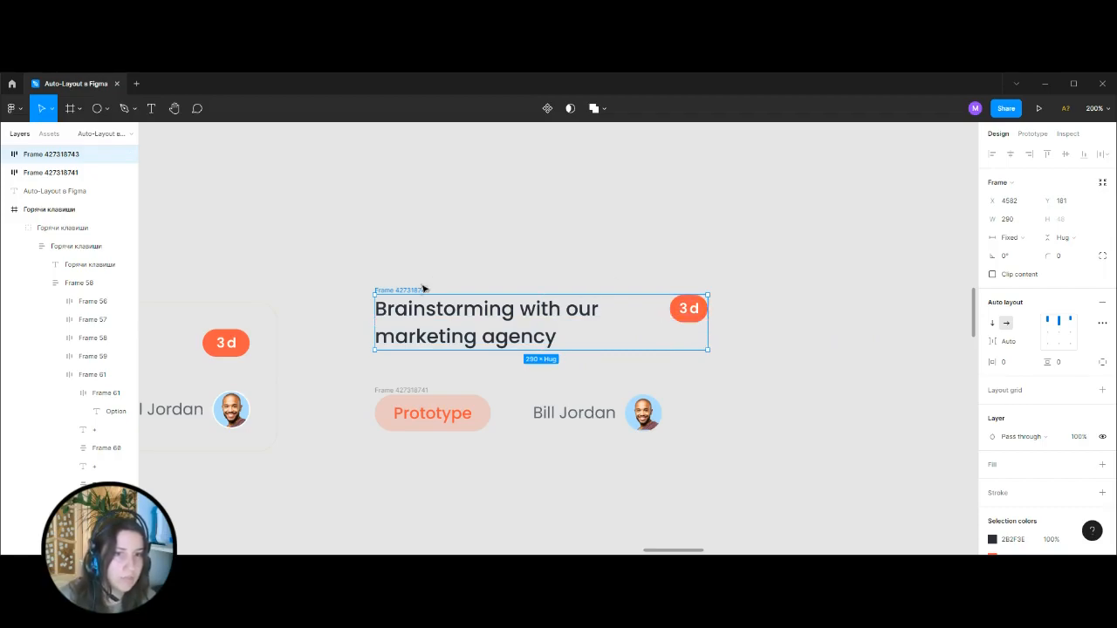
Duplicate the "3 d" badge in the heading row, and test the spacing at row widths of about 254 and 368.
{"action": "left_click", "coordinate": [753, 260]}
{"action": "left_click", "coordinate": [696, 320]}
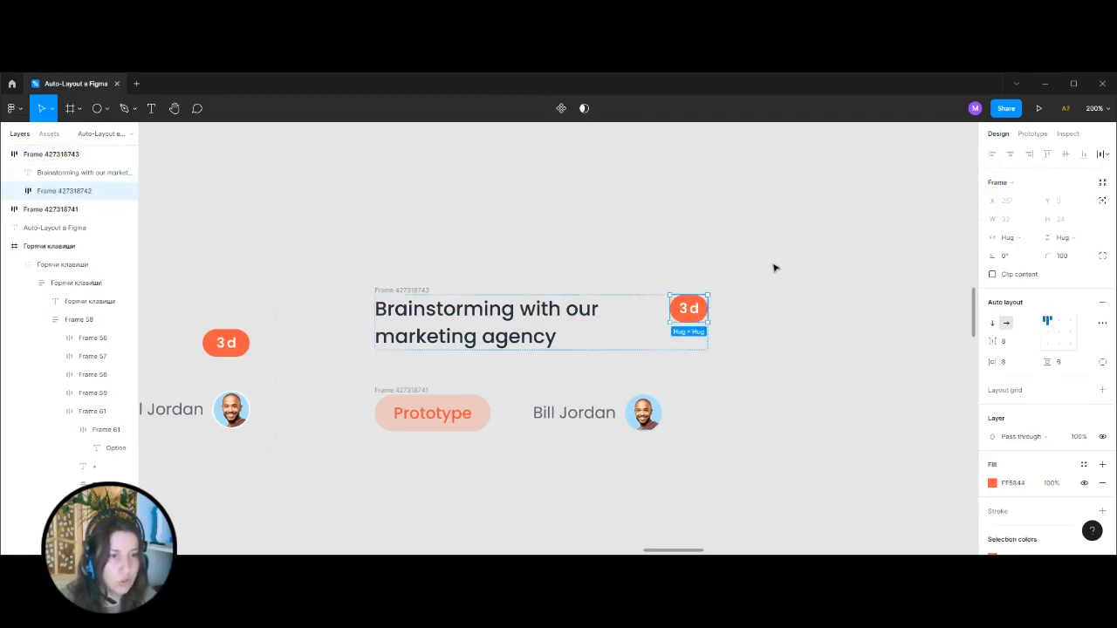
{"action": "key", "text": "ctrl+c"}
{"action": "key", "text": "ctrl+v"}
{"action": "left_click", "coordinate": [778, 265]}
{"action": "left_click", "coordinate": [393, 291]}
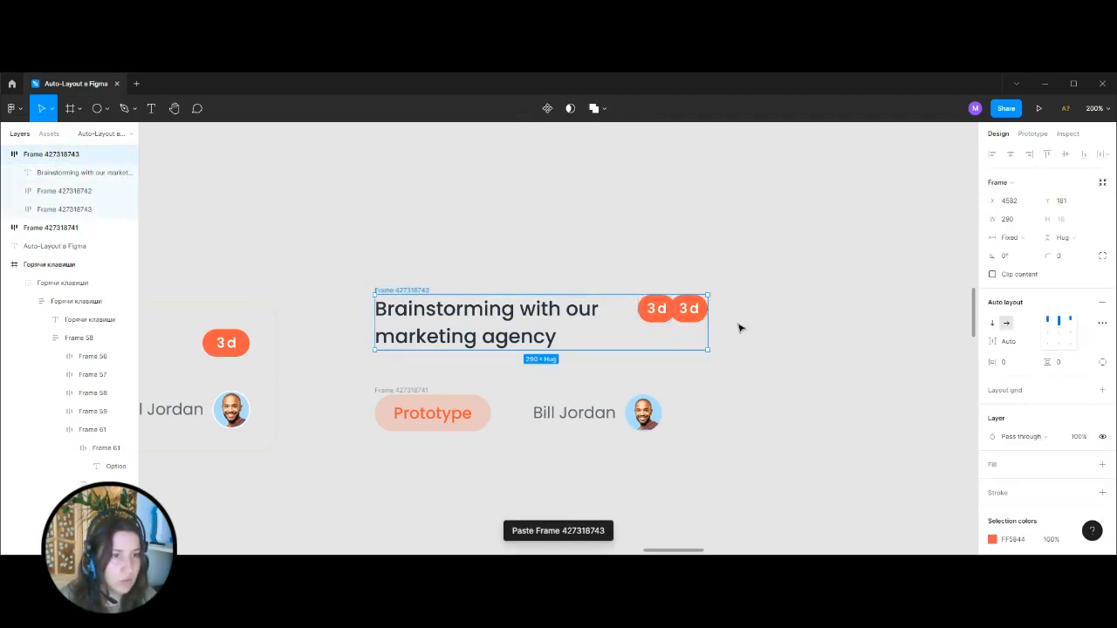
{"action": "left_click_drag", "start_coordinate": [708, 330], "coordinate": [667, 338]}
{"action": "left_click_drag", "start_coordinate": [788, 273], "coordinate": [629, 275]}
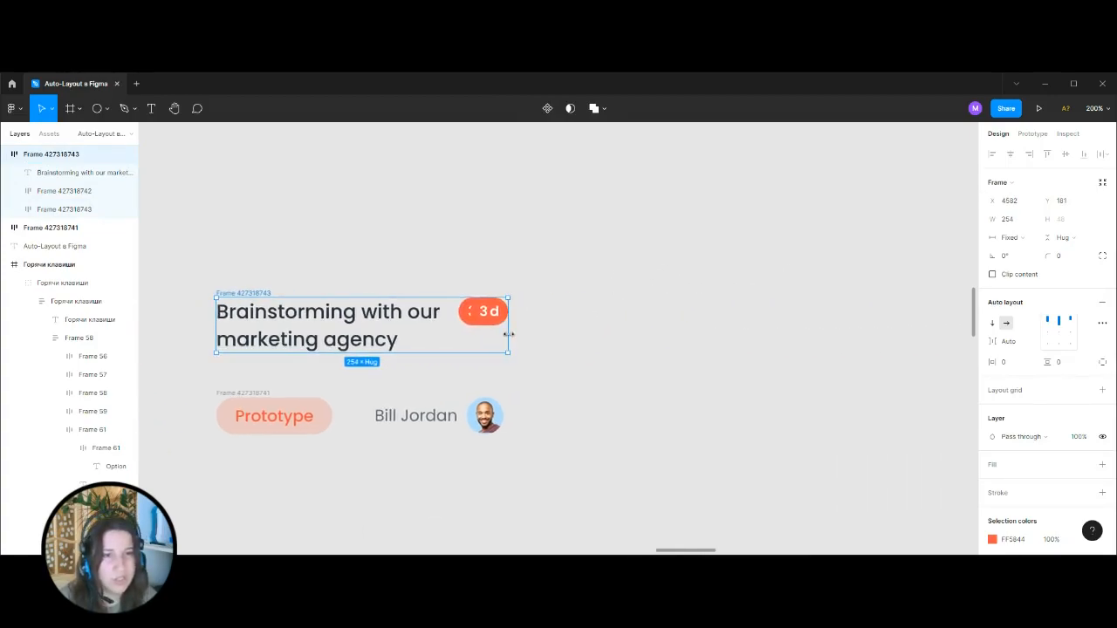
{"action": "left_click_drag", "start_coordinate": [508, 334], "coordinate": [638, 329]}
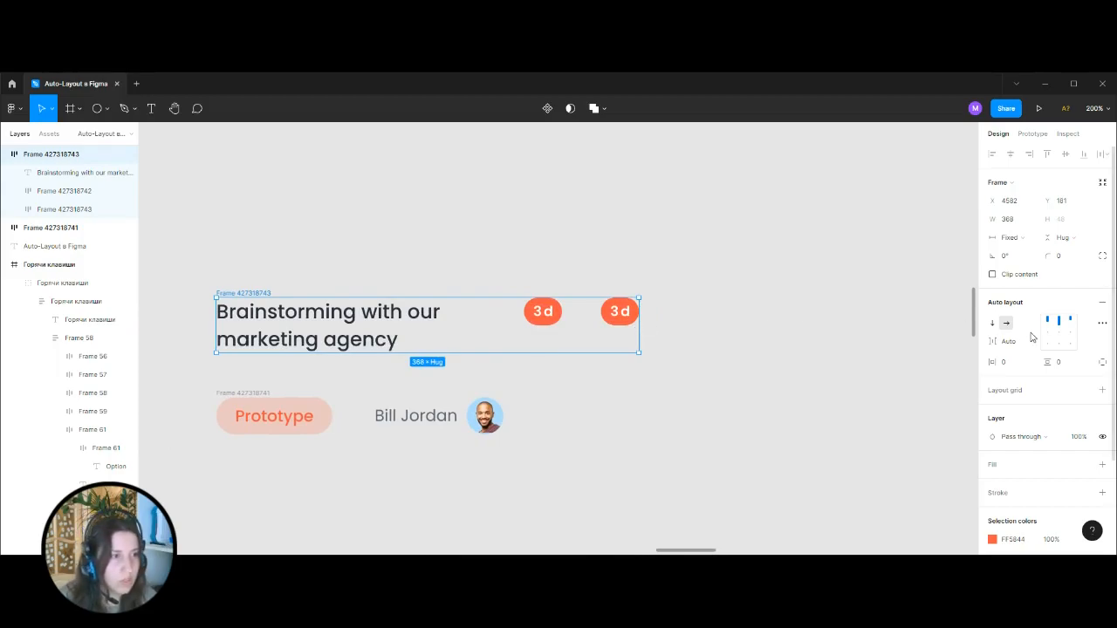
Delete the middle "3 d" badge from the heading row and narrow the row to about 301 wide.
{"action": "left_click", "coordinate": [557, 316]}
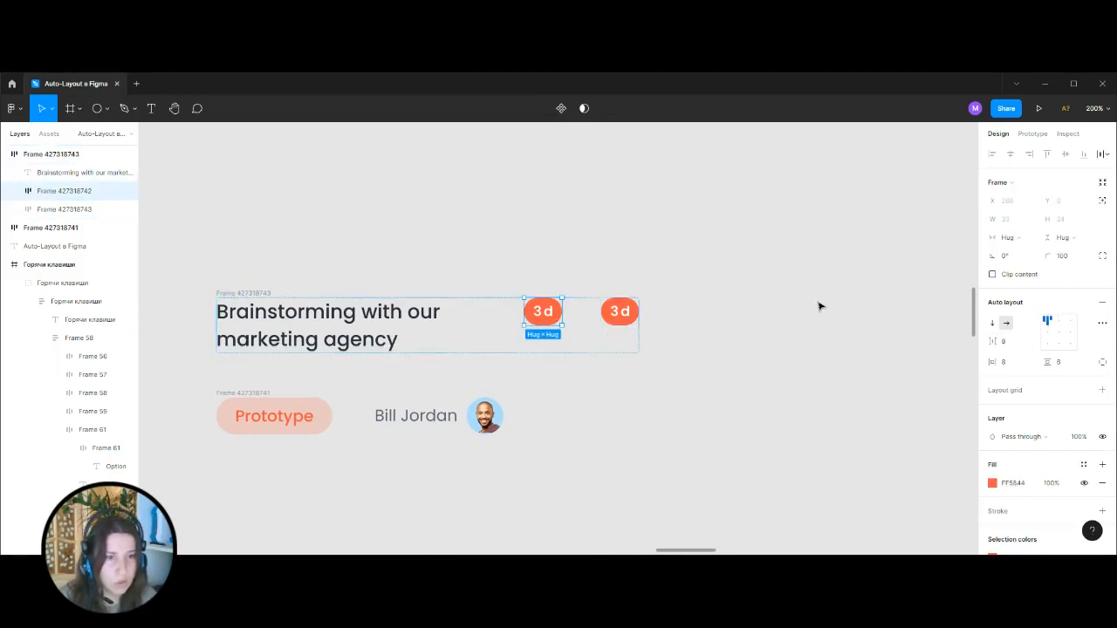
{"action": "key", "text": "Delete"}
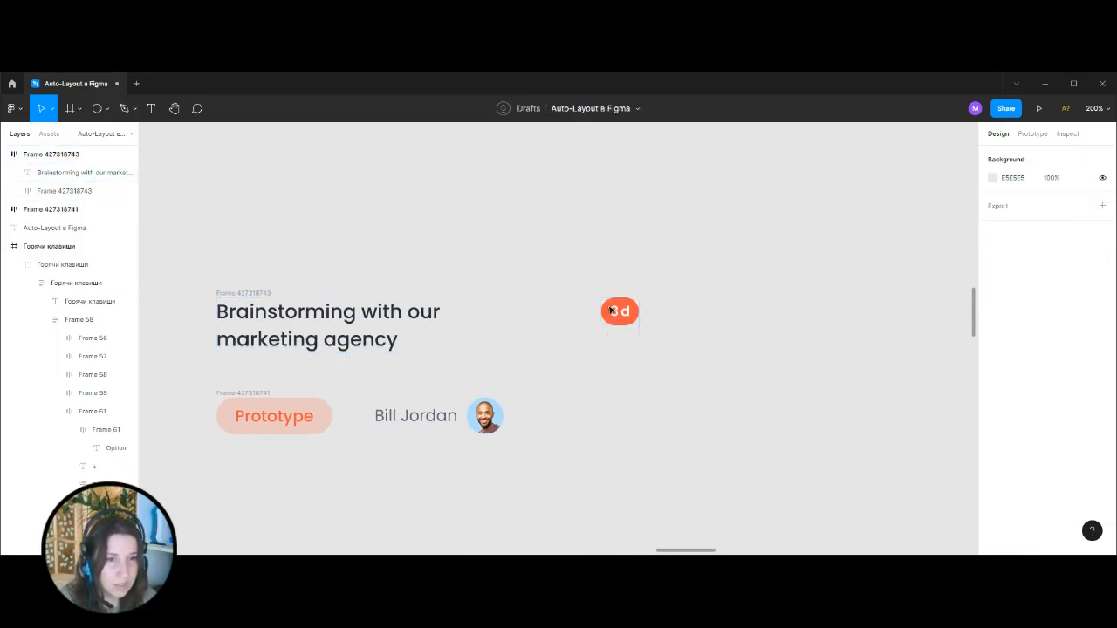
{"action": "left_click", "coordinate": [629, 333]}
{"action": "left_click_drag", "start_coordinate": [640, 335], "coordinate": [558, 340]}
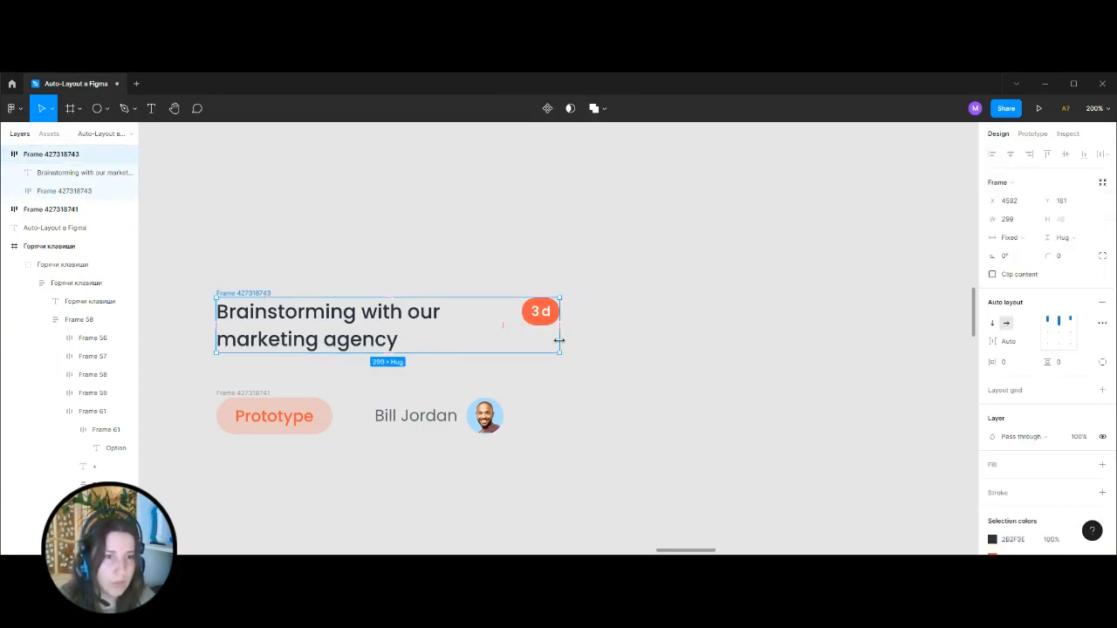
{"action": "left_click", "coordinate": [619, 297]}
Set the spacing mode of the row with the Prototype tag and assignee to Space between.
{"action": "scroll", "coordinate": [647, 255], "scroll_direction": "left", "scroll_amount": 3}
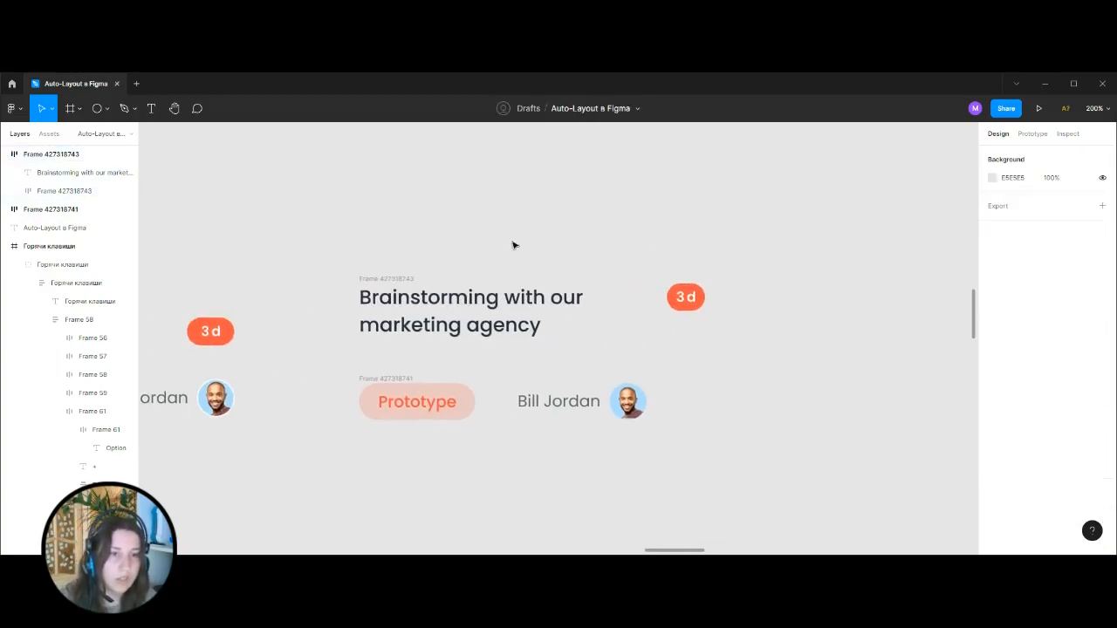
{"action": "left_click", "coordinate": [410, 378]}
{"action": "left_click", "coordinate": [1102, 323]}
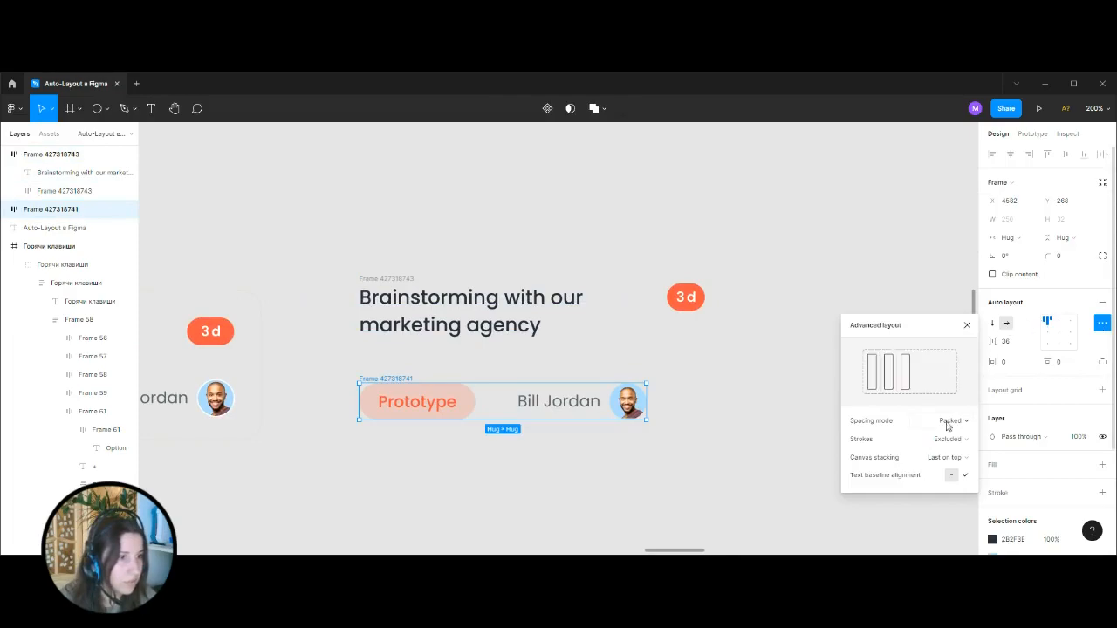
{"action": "left_click", "coordinate": [948, 421]}
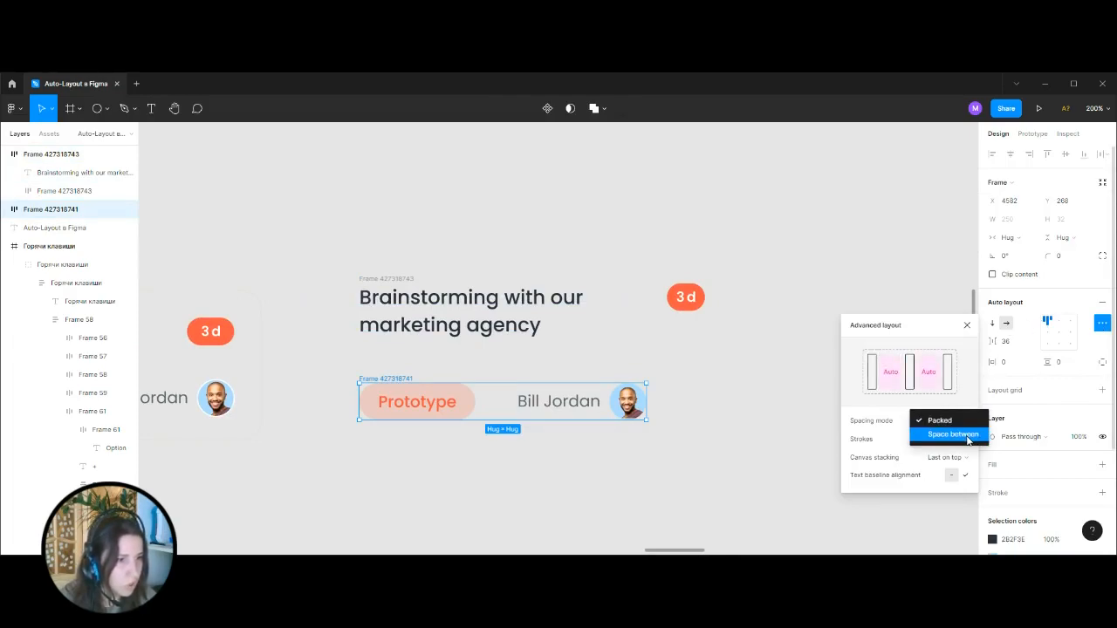
{"action": "left_click", "coordinate": [953, 435]}
{"action": "left_click", "coordinate": [689, 382]}
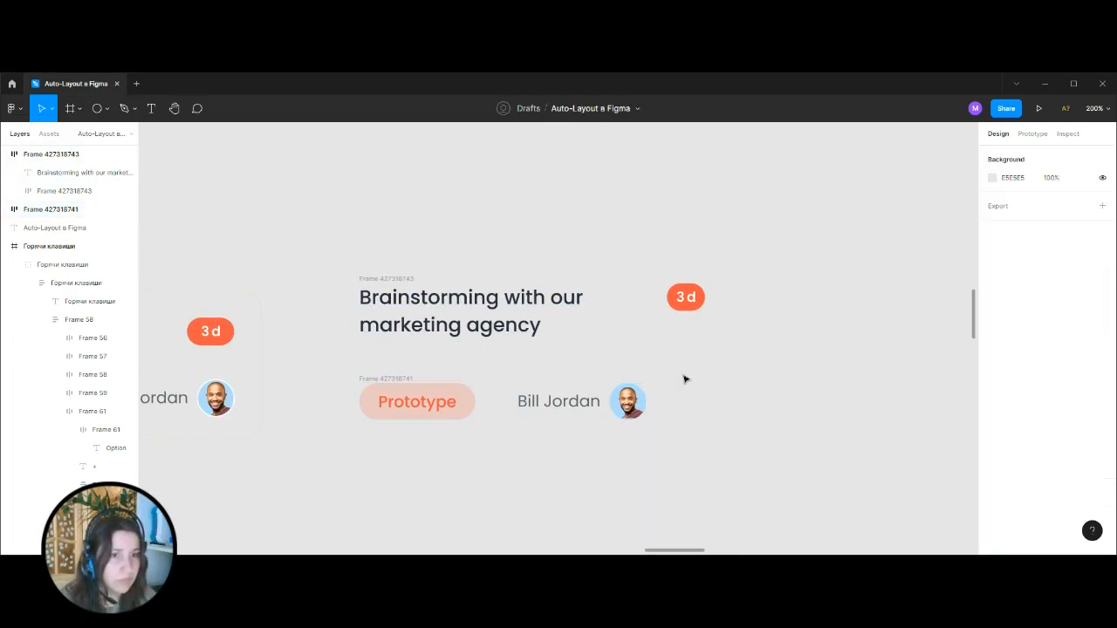
Wrap the heading row and the Prototype row in one vertical auto layout frame and add a white FFFFFF fill.
{"action": "left_click_drag", "start_coordinate": [310, 234], "coordinate": [767, 465]}
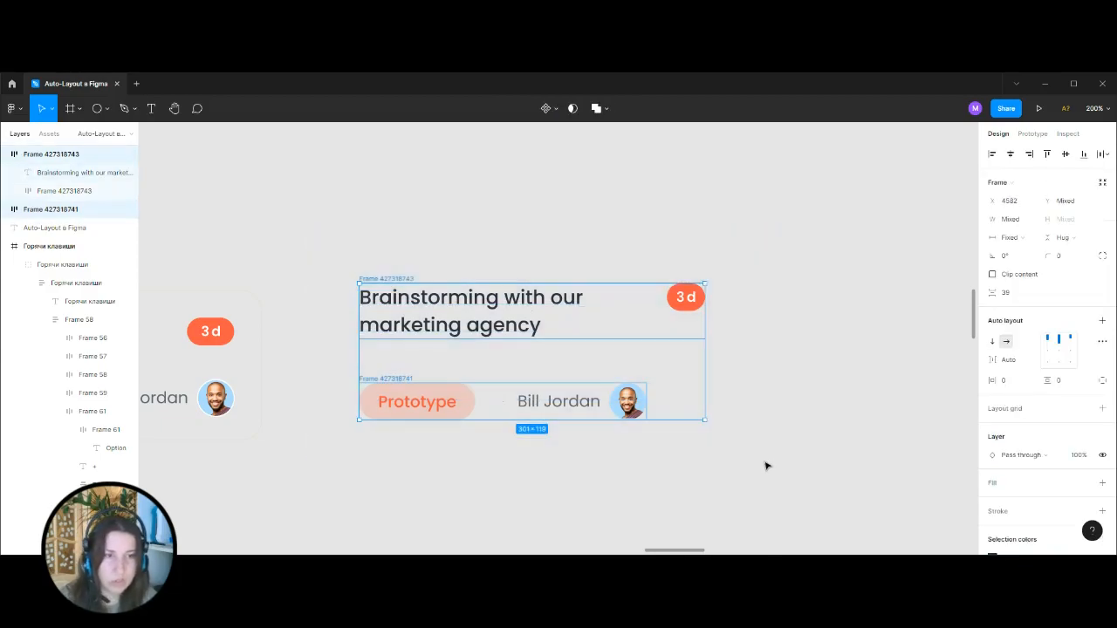
{"action": "key", "text": "shift+a"}
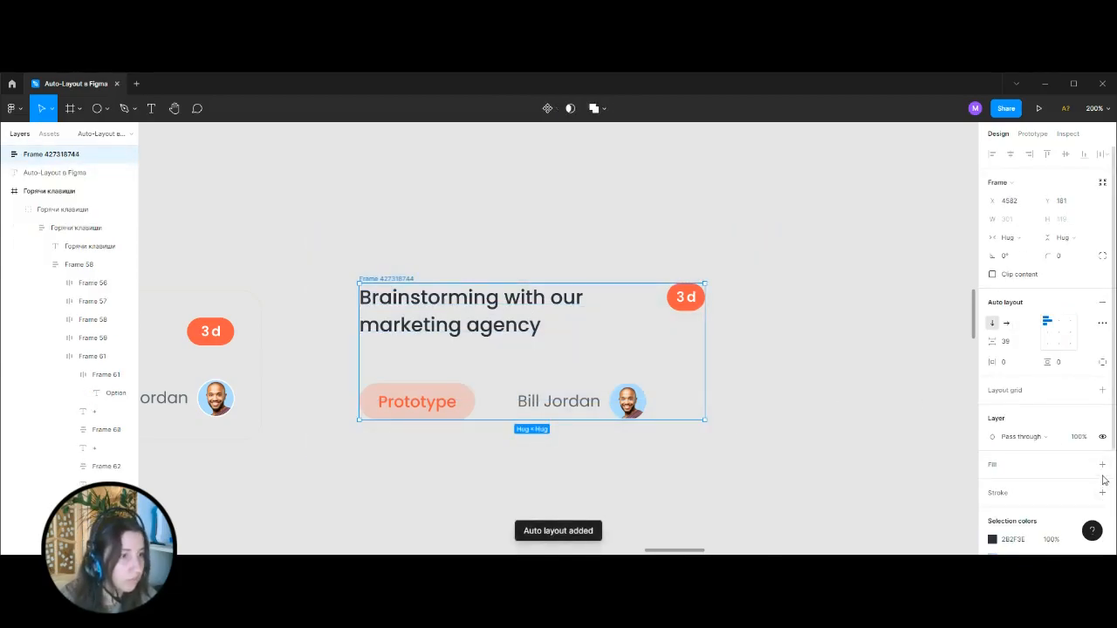
{"action": "left_click", "coordinate": [1103, 464]}
Set the card frame's corner radius to 16 and its horizontal and vertical padding to 24.
{"action": "left_click", "coordinate": [1073, 257]}
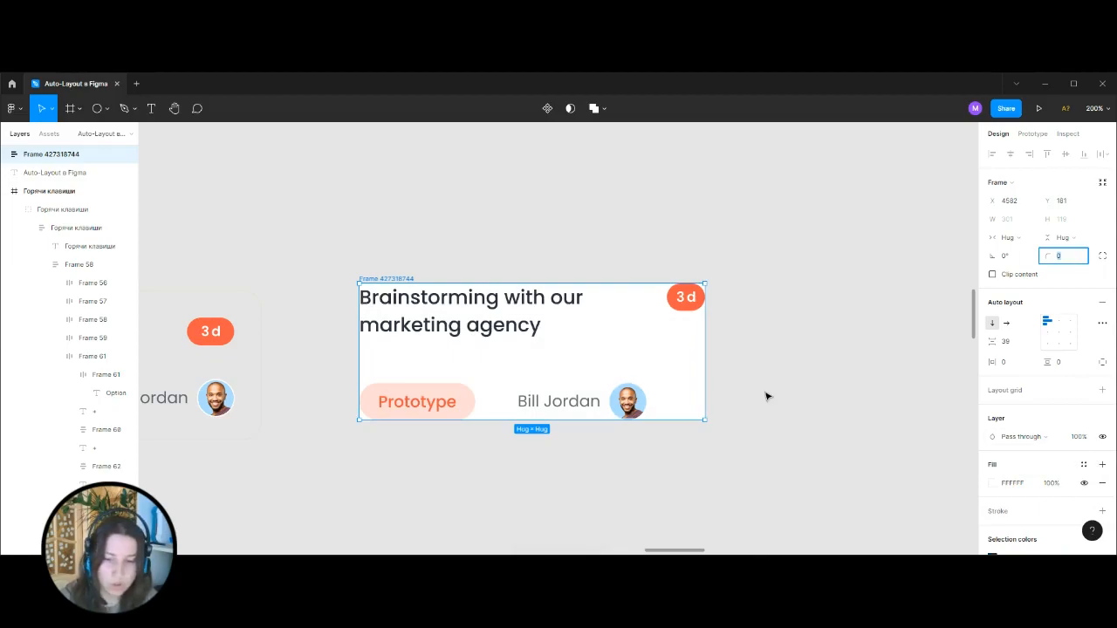
{"action": "key", "text": "Return"}
{"action": "left_click", "coordinate": [1004, 363]}
{"action": "type", "text": "24"}
{"action": "key", "text": "Tab"}
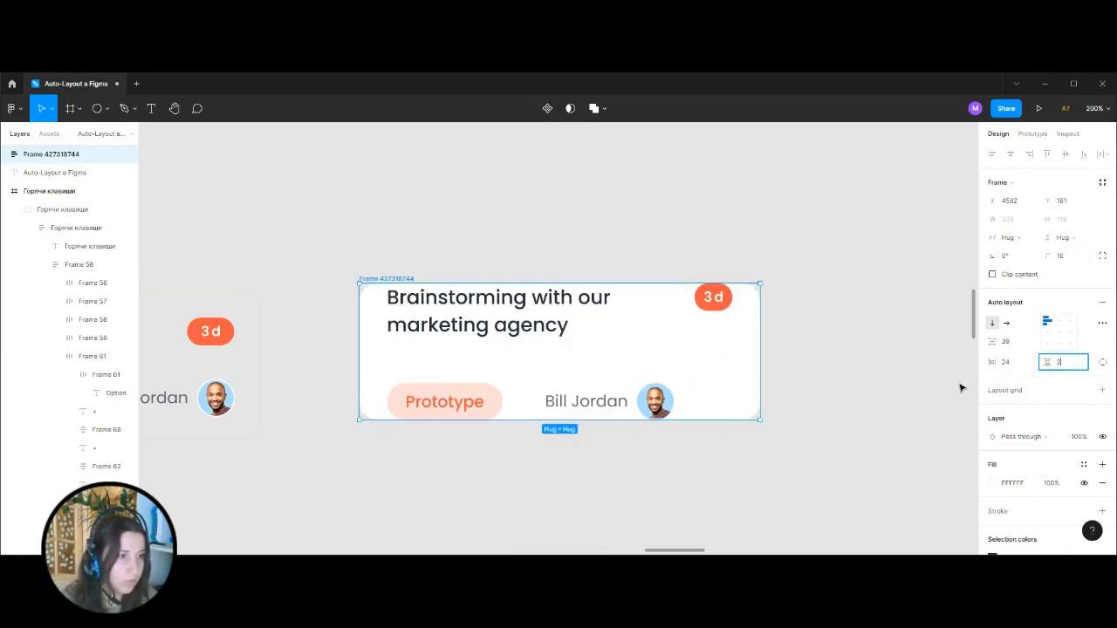
{"action": "type", "text": "24"}
{"action": "key", "text": "Return"}
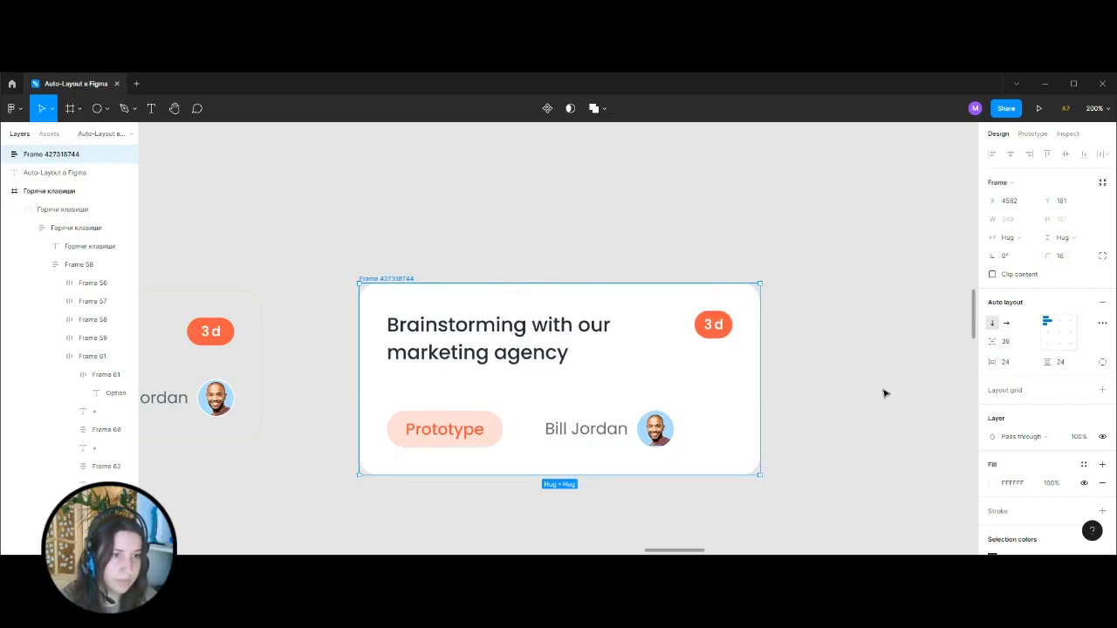
{"action": "left_click", "coordinate": [884, 394]}
Add an inside stroke of 1 to the rebuilt card in the reference card's stroke colour E3E1E1.
{"action": "scroll", "coordinate": [361, 244], "scroll_direction": "left", "scroll_amount": 5}
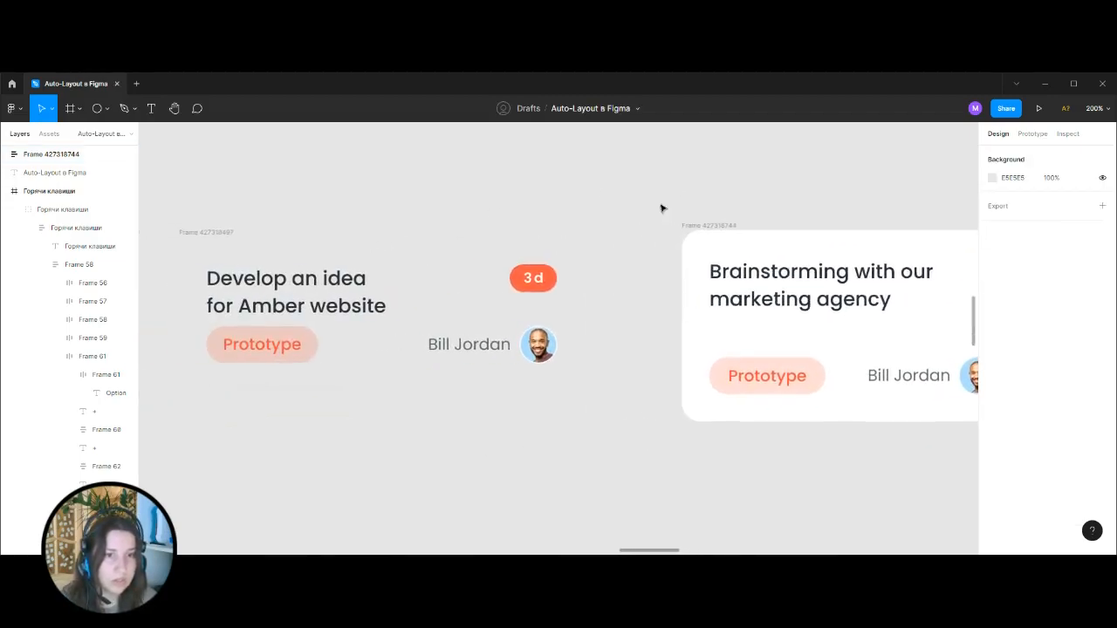
{"action": "left_click", "coordinate": [487, 245]}
{"action": "scroll", "coordinate": [1013, 462], "scroll_direction": "down", "scroll_amount": 3}
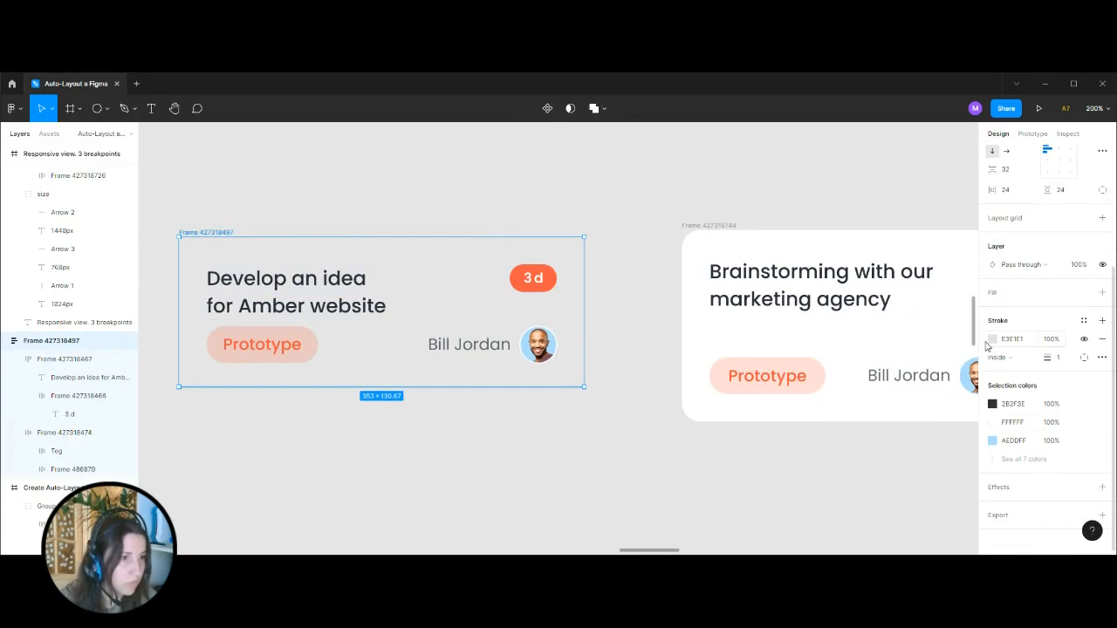
{"action": "left_click", "coordinate": [816, 207]}
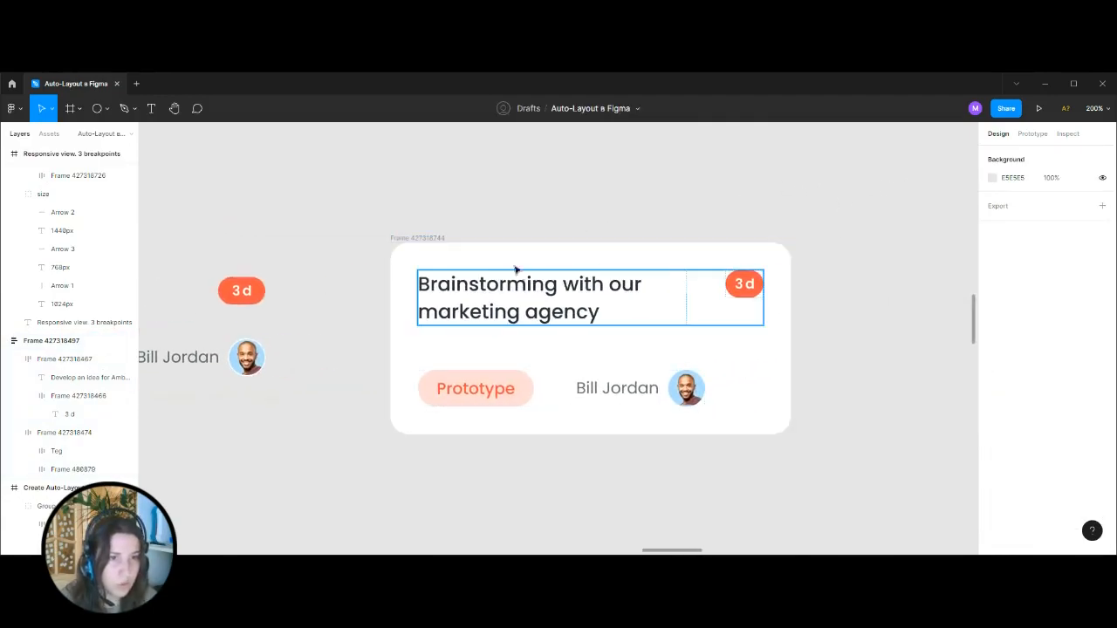
{"action": "left_click", "coordinate": [432, 238]}
{"action": "scroll", "coordinate": [1048, 349], "scroll_direction": "down", "scroll_amount": 4}
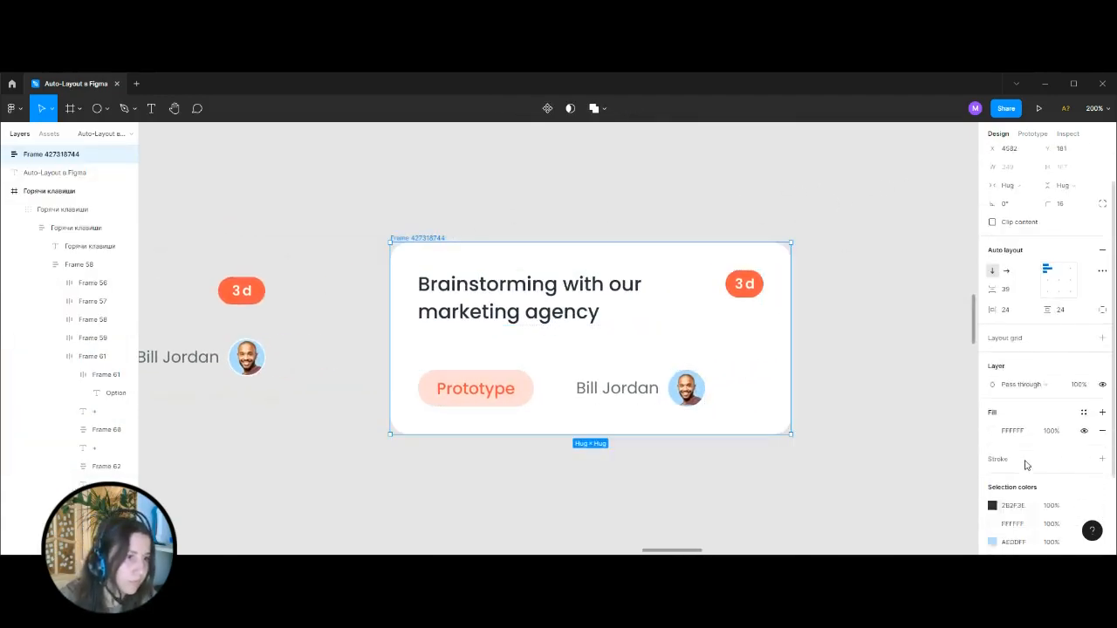
{"action": "left_click", "coordinate": [1103, 355]}
{"action": "left_click", "coordinate": [1103, 354]}
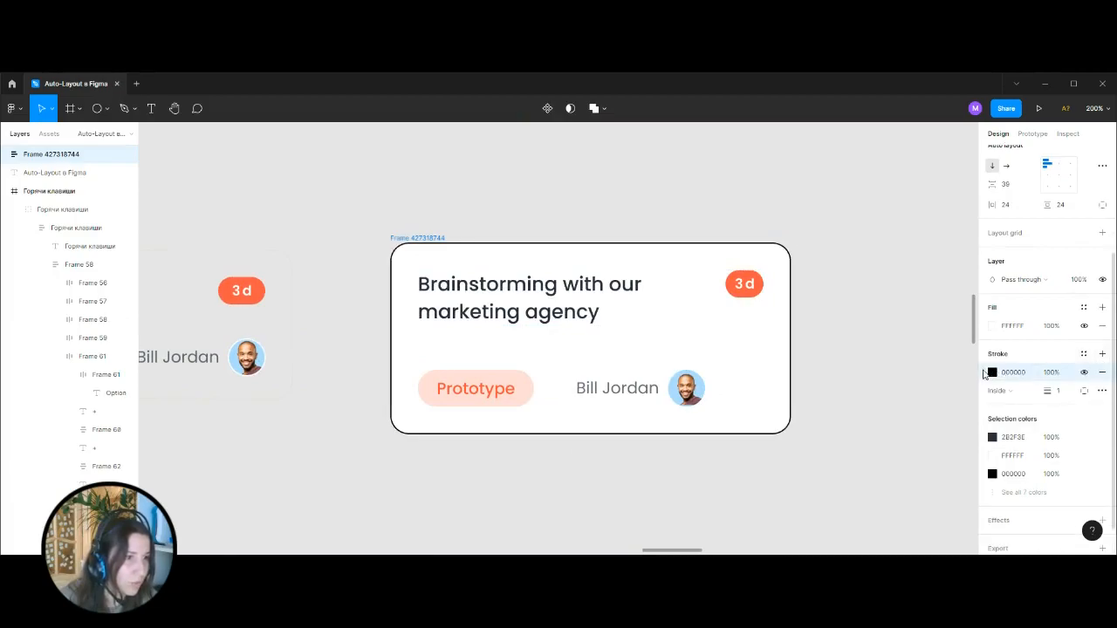
{"action": "left_click", "coordinate": [1103, 391]}
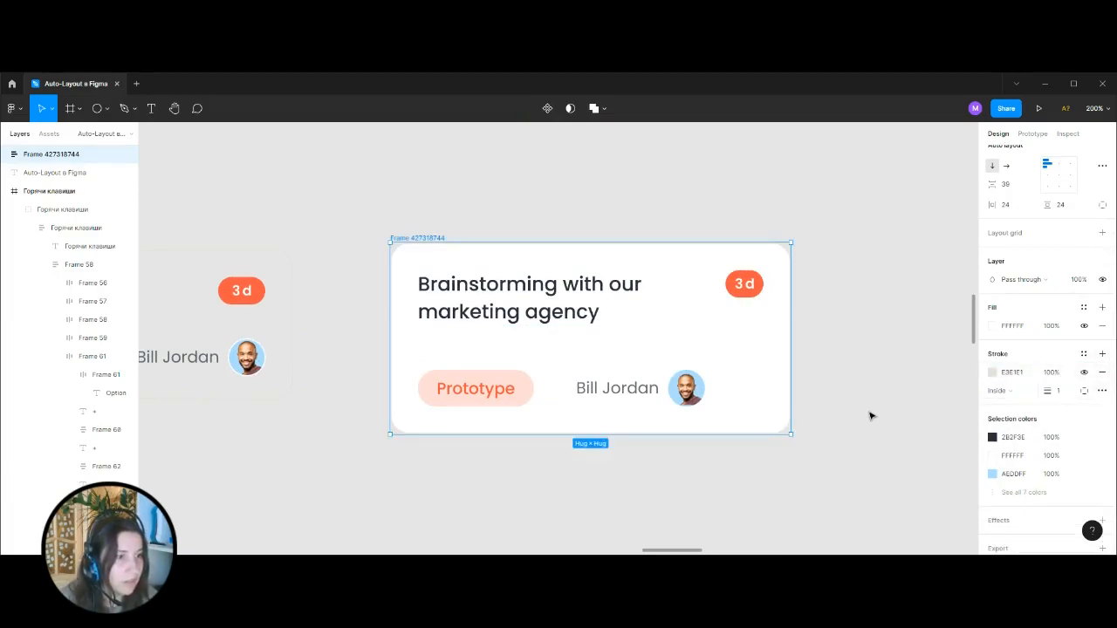
{"action": "left_click", "coordinate": [910, 395]}
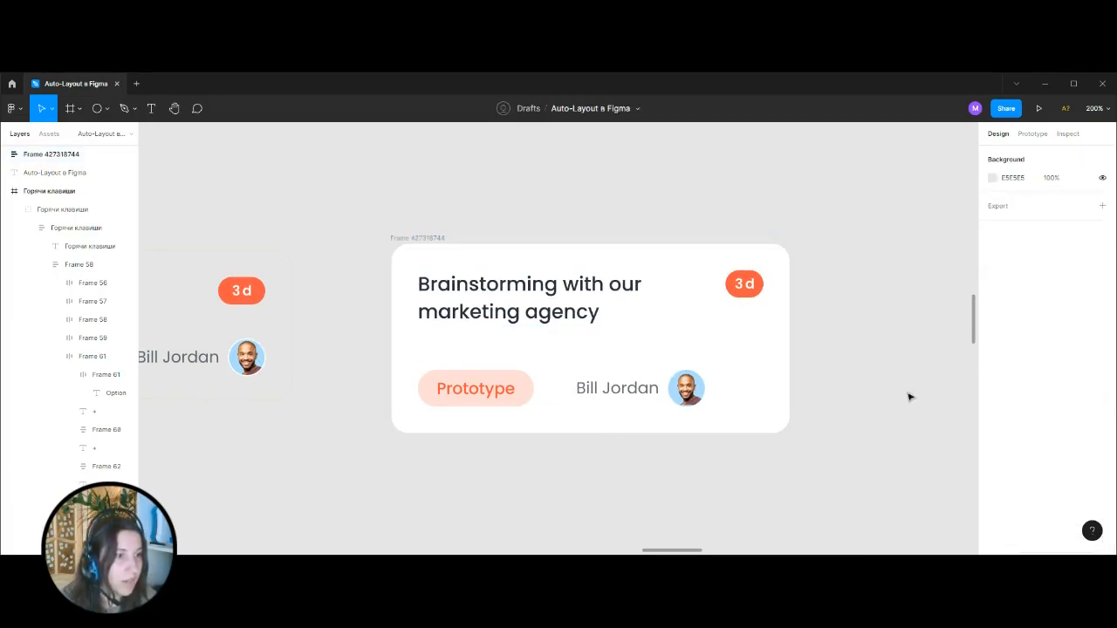
Set the width of the heading row inside the rebuilt card to Fill container.
{"action": "left_click", "coordinate": [421, 235]}
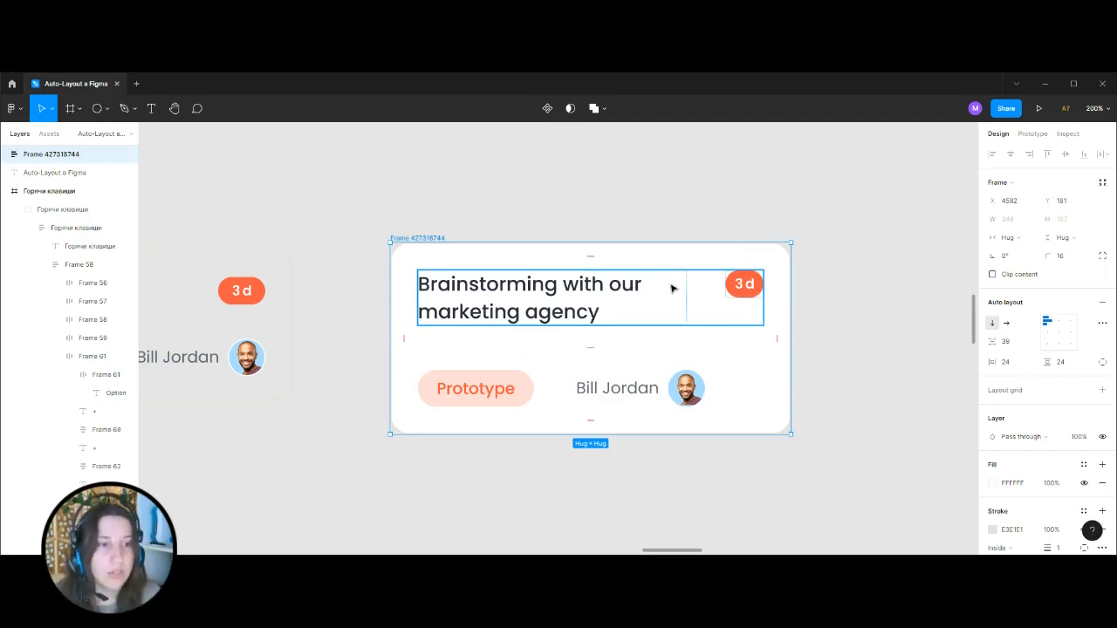
{"action": "left_click", "coordinate": [616, 297]}
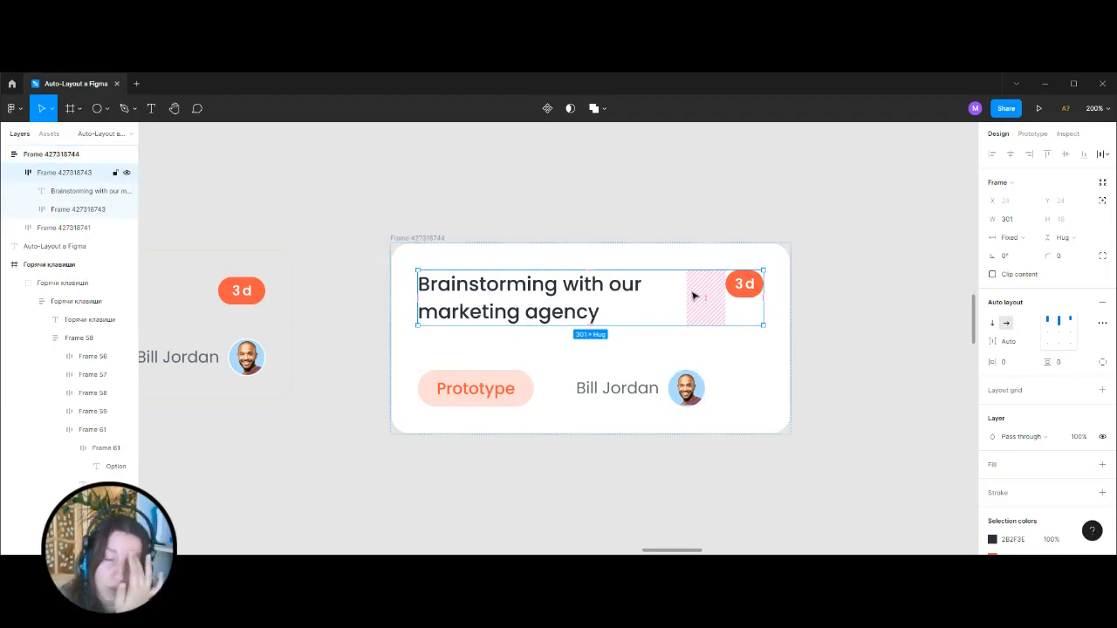
{"action": "left_click", "coordinate": [1011, 237]}
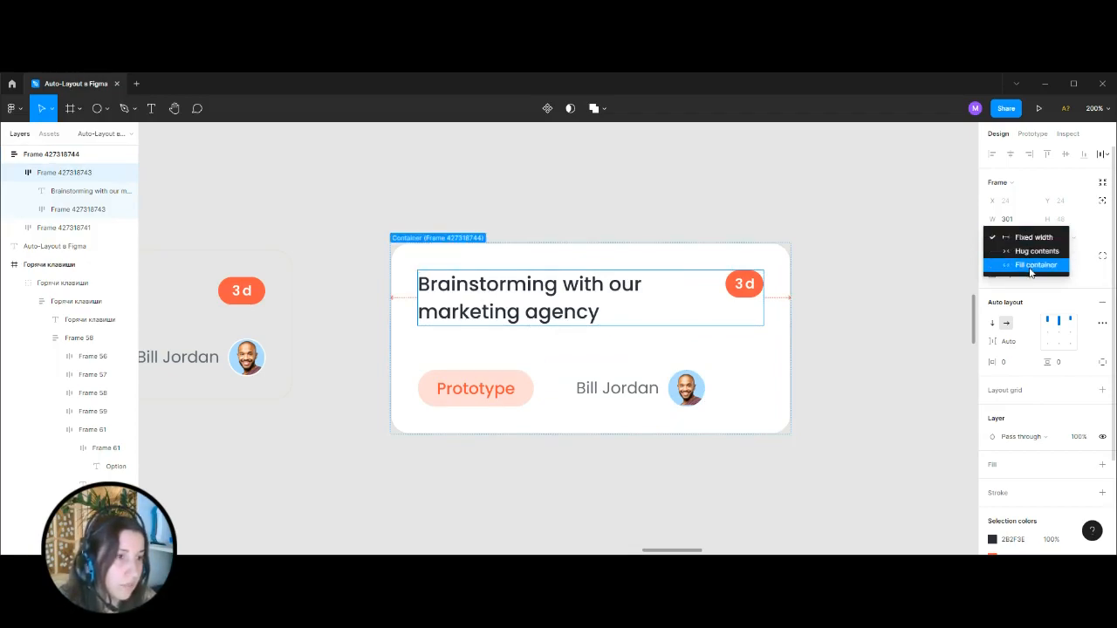
{"action": "left_click", "coordinate": [1031, 269]}
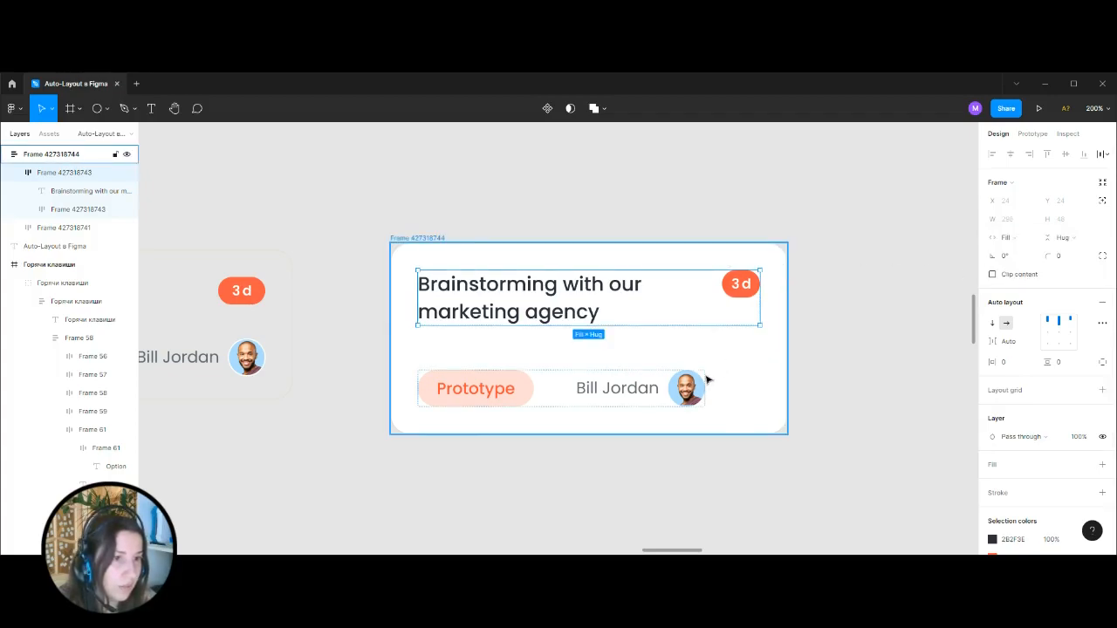
Set the width of the row with the Prototype tag and assignee to Fill container, ending with the whole card selected.
{"action": "left_click", "coordinate": [704, 381]}
{"action": "left_click", "coordinate": [1007, 238]}
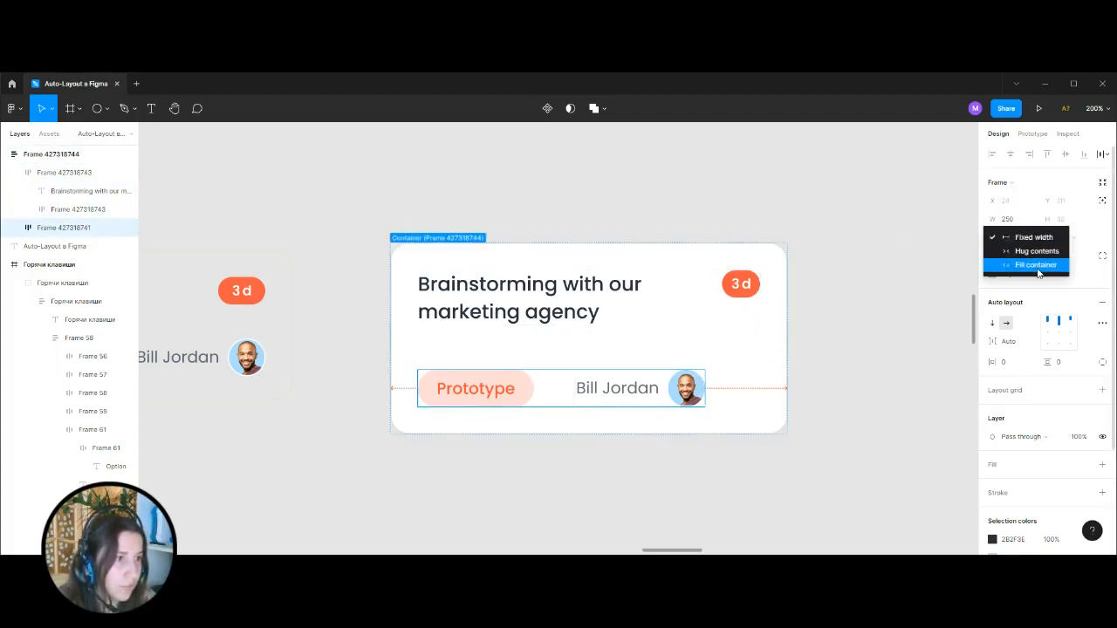
{"action": "left_click", "coordinate": [1039, 272]}
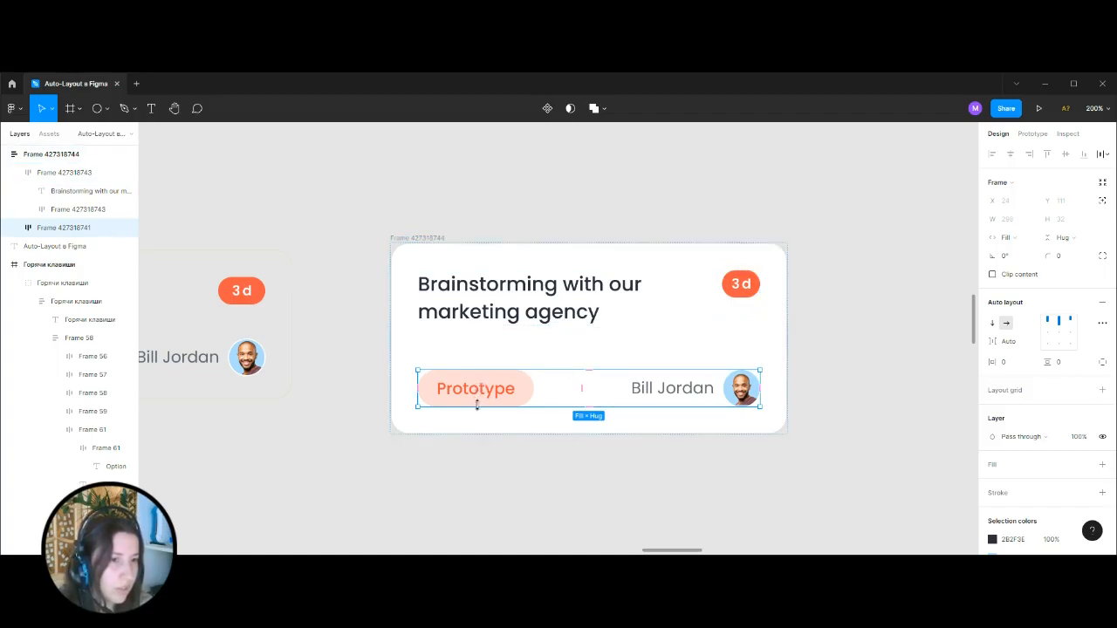
{"action": "left_click", "coordinate": [766, 251]}
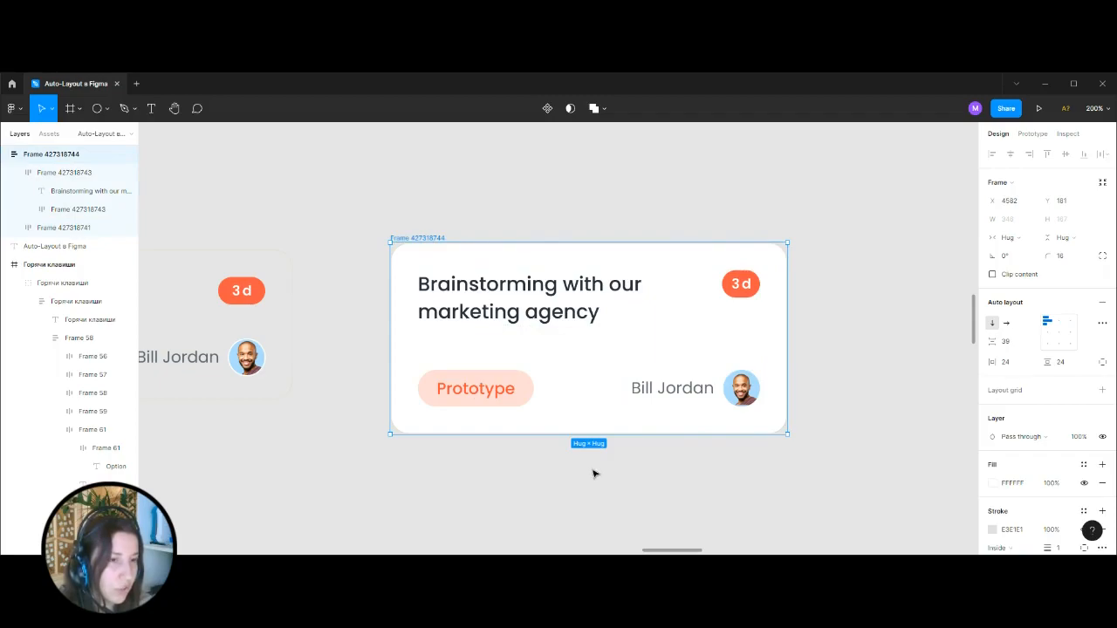
Check the distances between the row with the Prototype tag and assignee and the edges of the rebuilt card.
{"action": "left_click", "coordinate": [756, 382]}
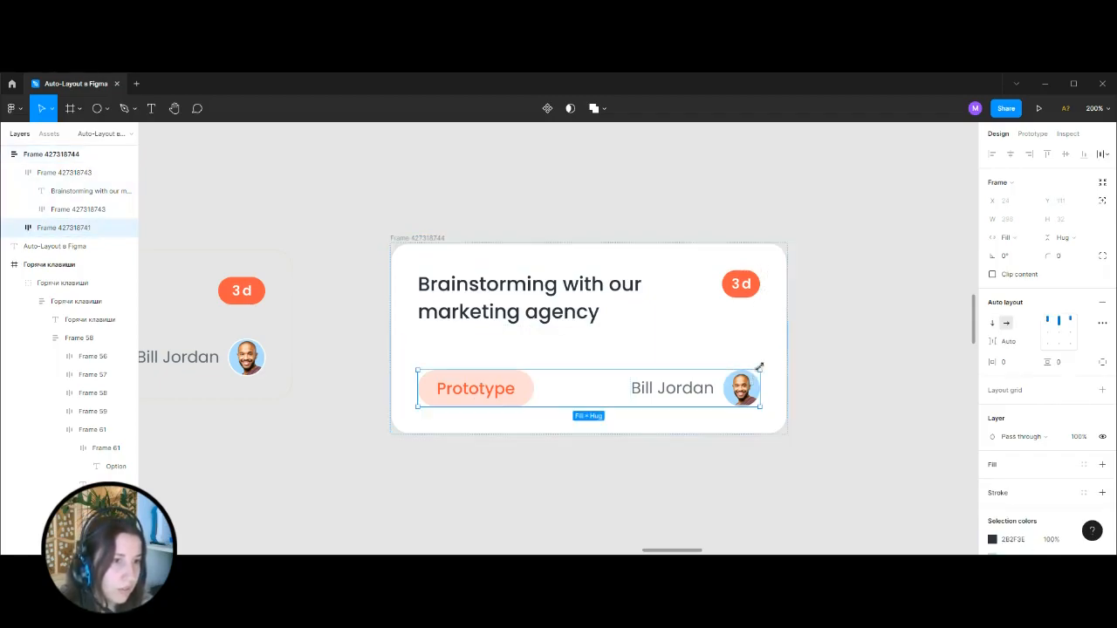
{"action": "key", "text": "alt"}
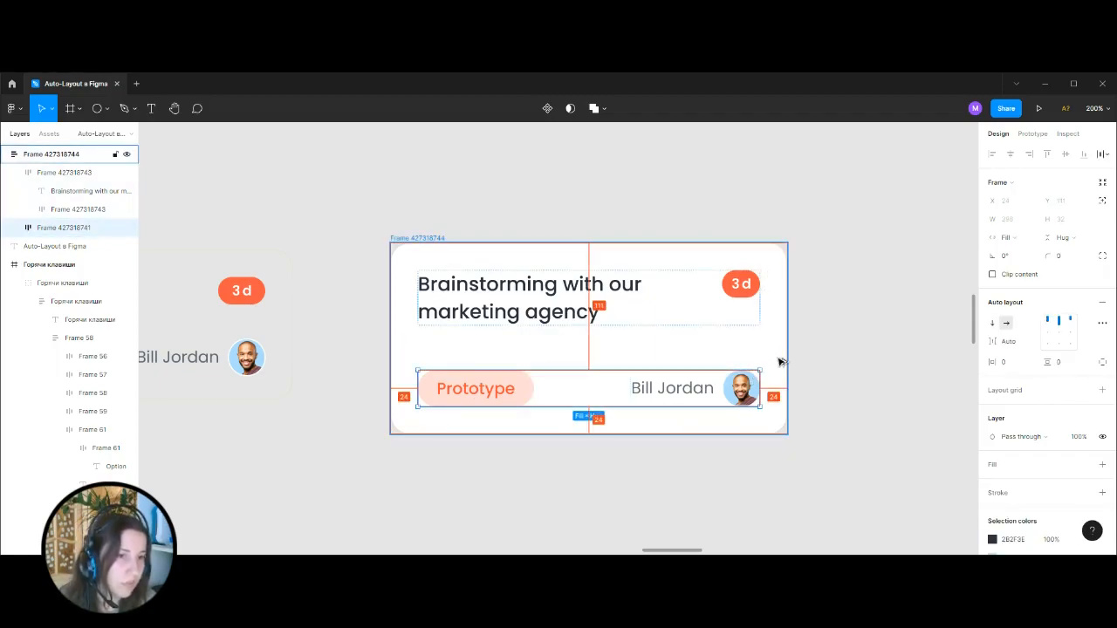
{"action": "left_click", "coordinate": [781, 361]}
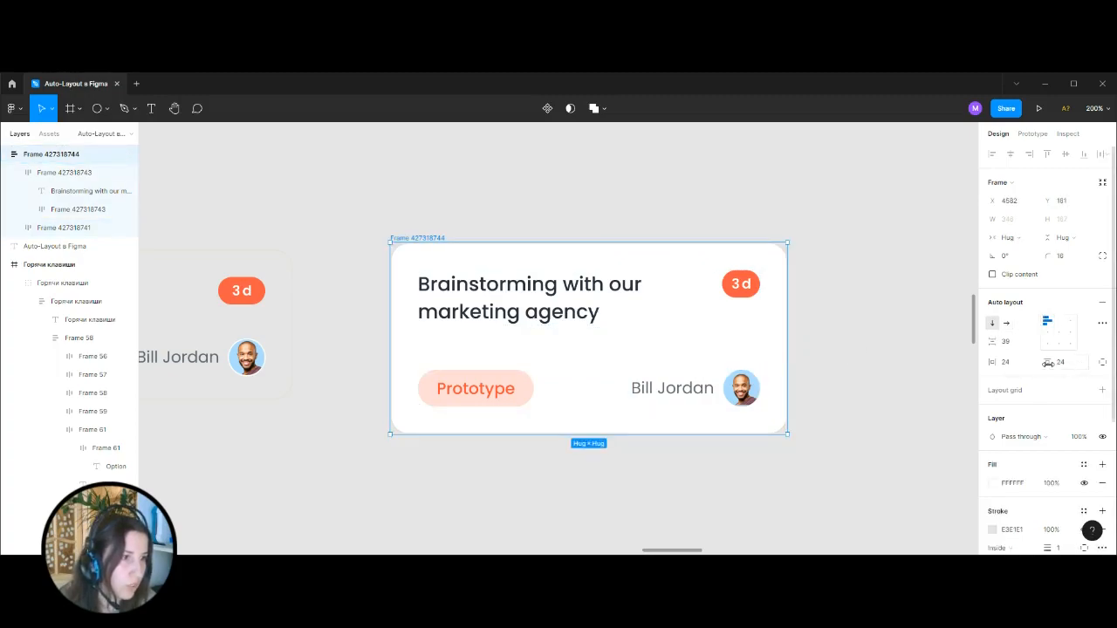
{"action": "left_click", "coordinate": [647, 403]}
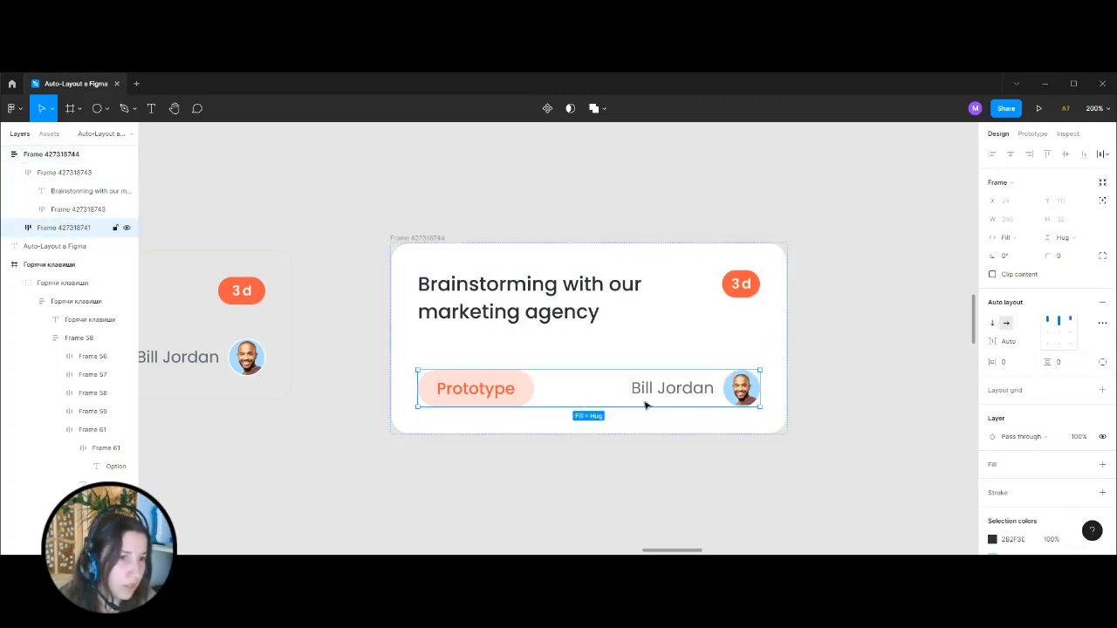
{"action": "key", "text": "alt"}
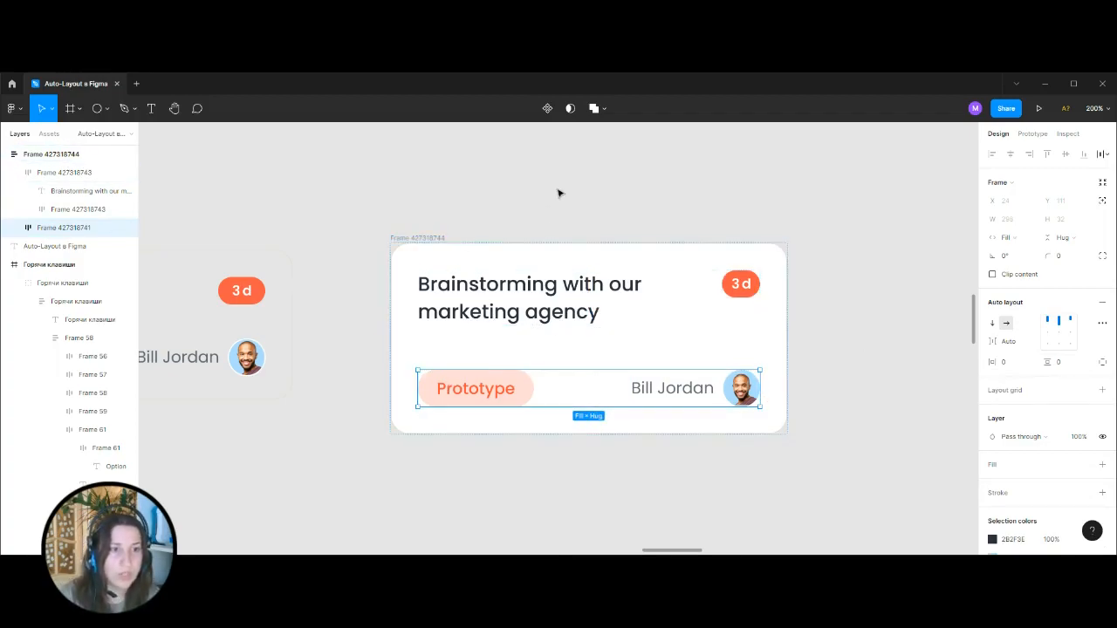
{"action": "left_click", "coordinate": [611, 204]}
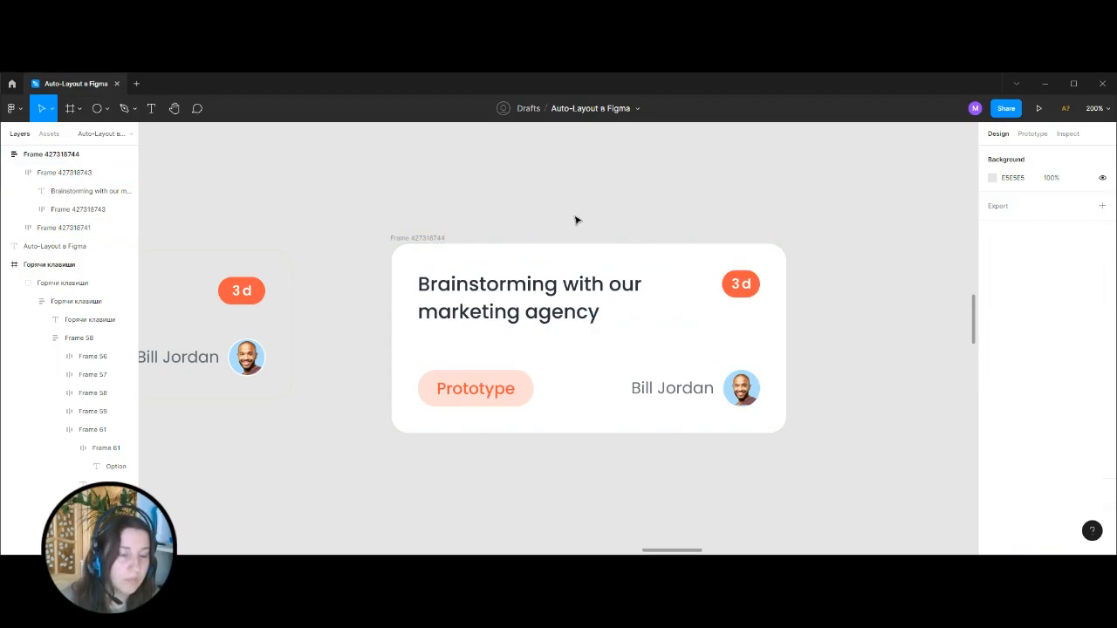
Try enlarging the rebuilt card in both directions from its corner, and undo the resize.
{"action": "left_click", "coordinate": [611, 256]}
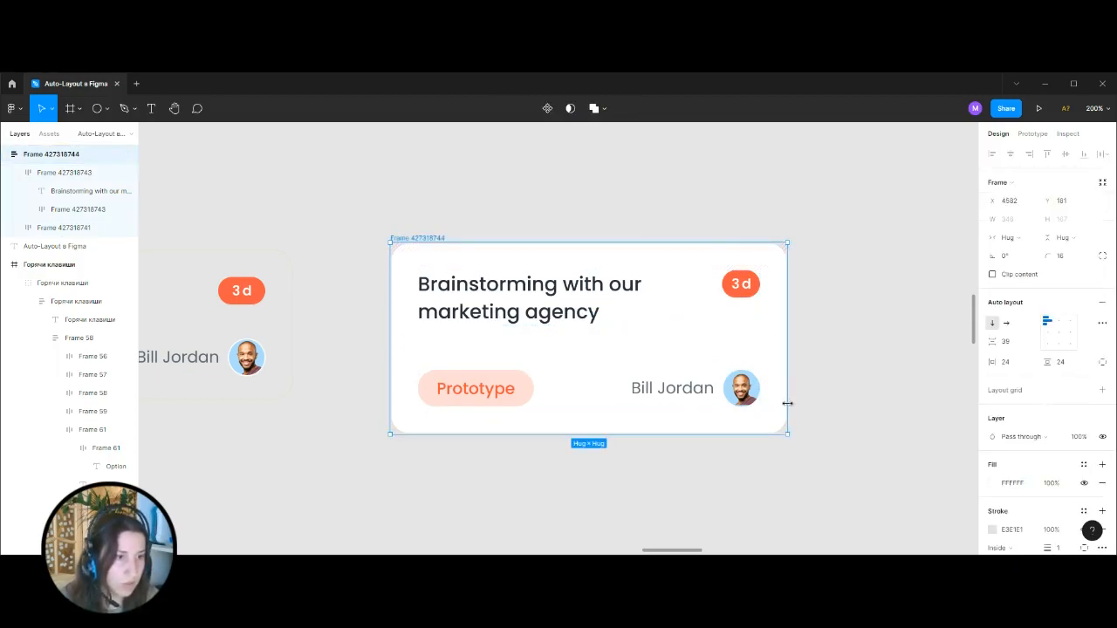
{"action": "left_click_drag", "start_coordinate": [786, 434], "coordinate": [868, 482]}
{"action": "key", "text": "ctrl+z"}
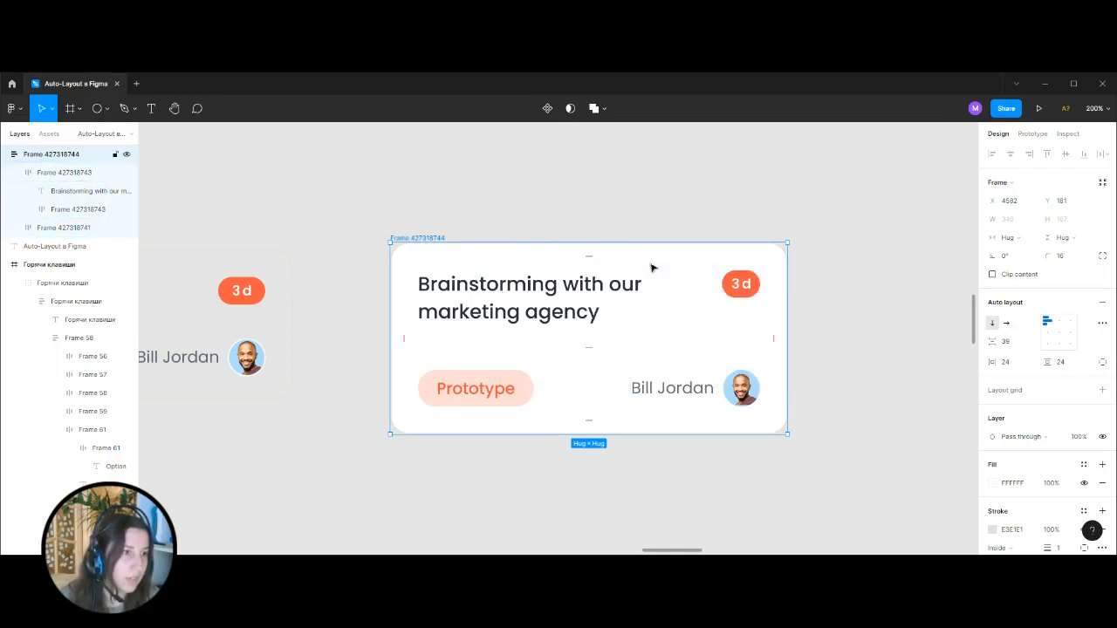
Change the rebuilt card's Auto Layout spacing mode to Space between with left alignment.
{"action": "left_click", "coordinate": [1103, 324]}
{"action": "left_click", "coordinate": [971, 419]}
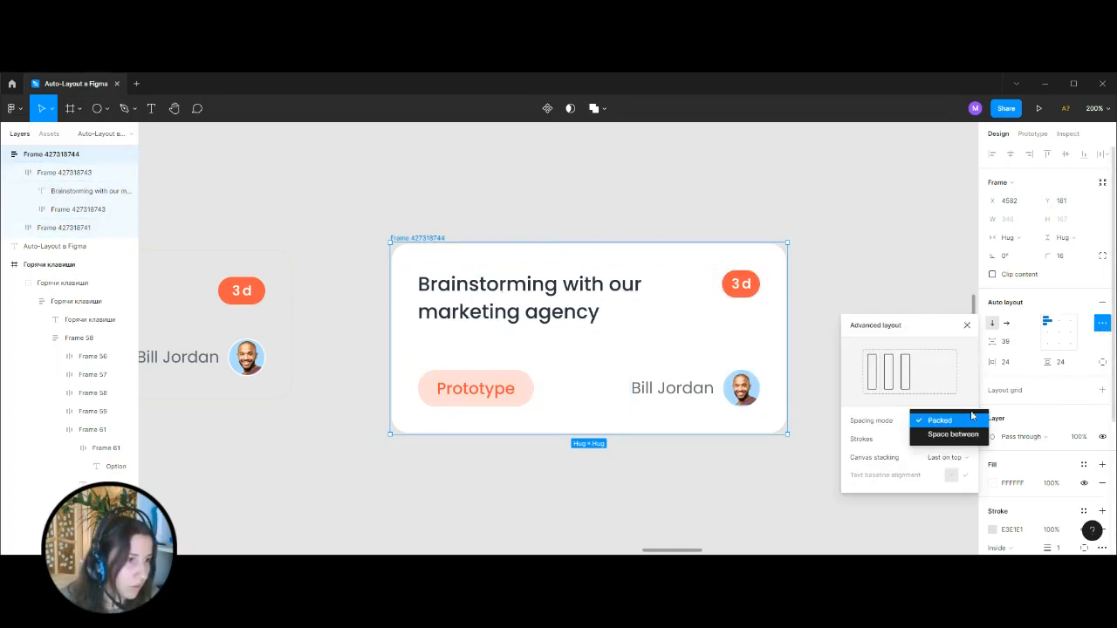
{"action": "left_click", "coordinate": [953, 434]}
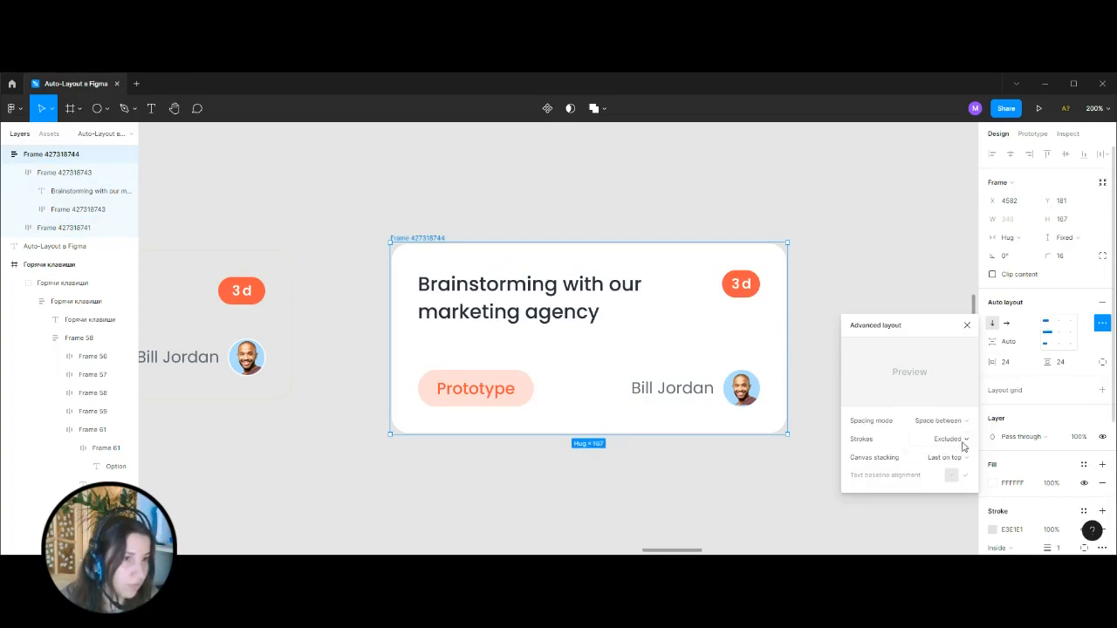
{"action": "left_click", "coordinate": [1047, 329]}
{"action": "left_click", "coordinate": [507, 289]}
{"action": "left_click", "coordinate": [526, 371]}
Resize the rebuilt card to 339 × 176 and clear the selection.
{"action": "left_click", "coordinate": [855, 270]}
{"action": "left_click", "coordinate": [411, 240]}
{"action": "mouse_move", "coordinate": [789, 434]}
{"action": "left_mouse_down"}
{"action": "mouse_move", "coordinate": [870, 480]}
{"action": "mouse_move", "coordinate": [796, 441]}
{"action": "mouse_move", "coordinate": [902, 484]}
{"action": "mouse_move", "coordinate": [779, 444]}
{"action": "left_mouse_up"}
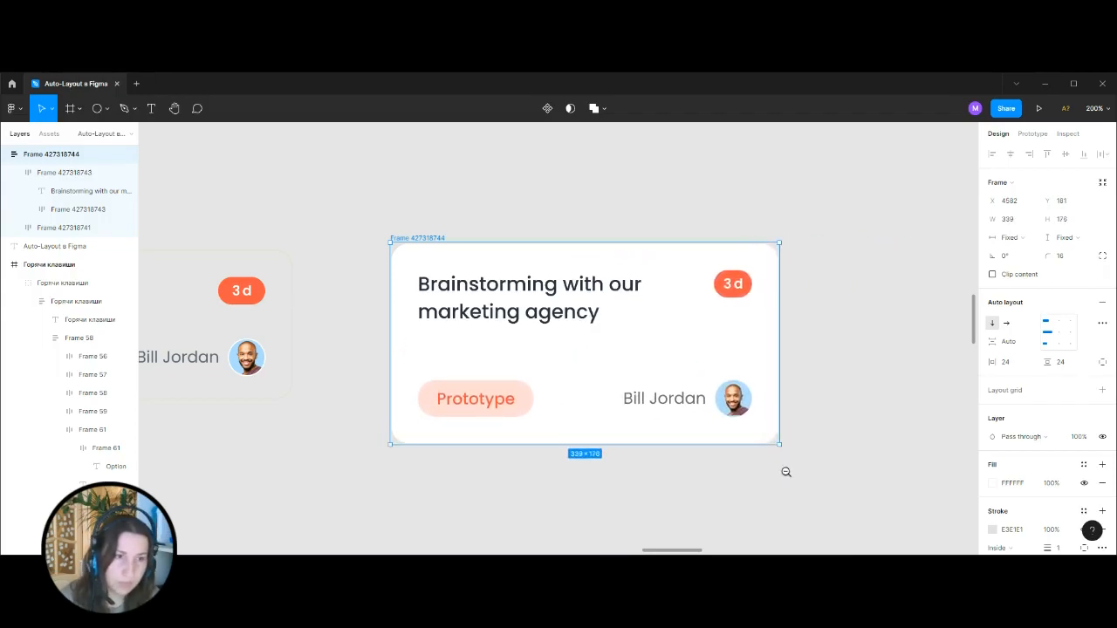
{"action": "left_click", "coordinate": [836, 358]}
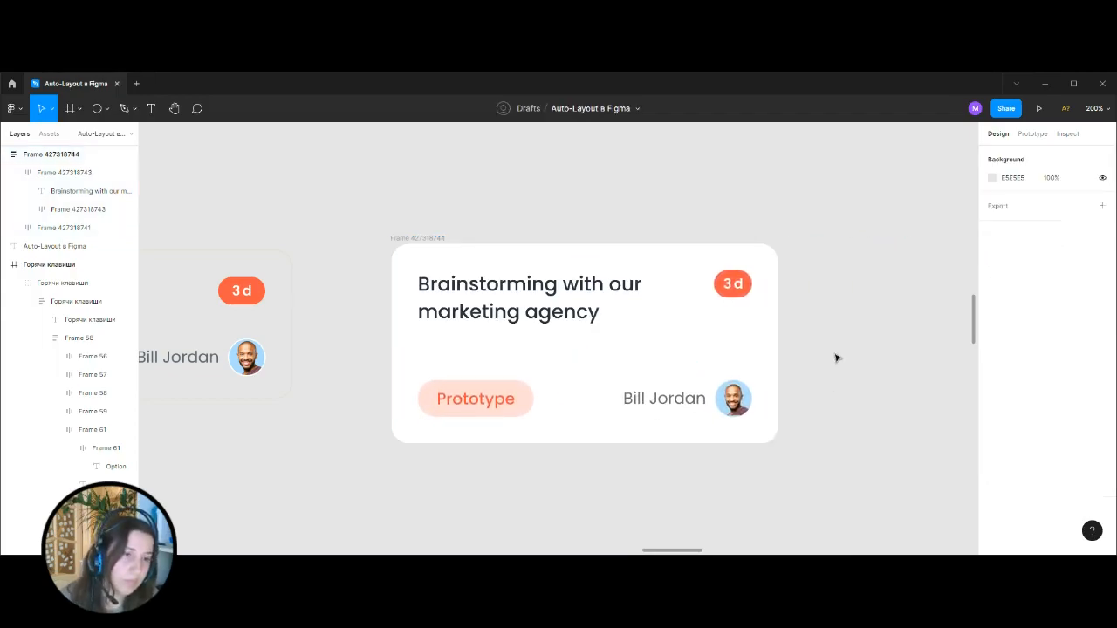
Set the rebuilt card's Auto Layout spacing mode to Packed.
{"action": "left_click", "coordinate": [423, 238]}
{"action": "left_click", "coordinate": [1103, 323]}
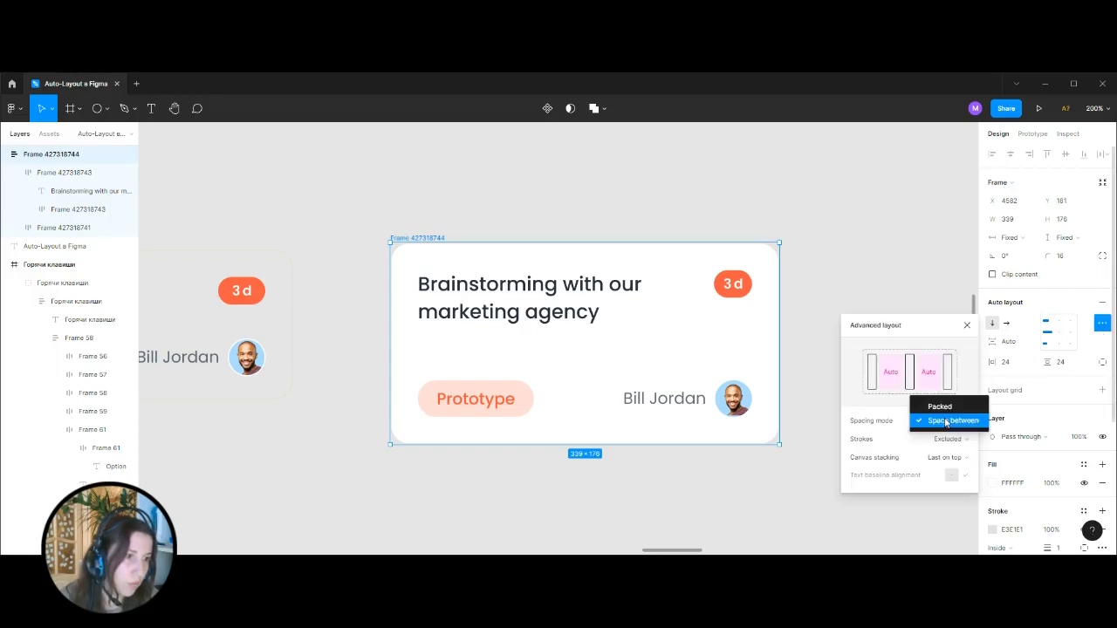
{"action": "left_click", "coordinate": [948, 421]}
{"action": "left_click", "coordinate": [934, 390]}
{"action": "left_click", "coordinate": [838, 361]}
Try stretching the card from its corner with Packed spacing, and undo the stretch.
{"action": "left_click", "coordinate": [425, 241]}
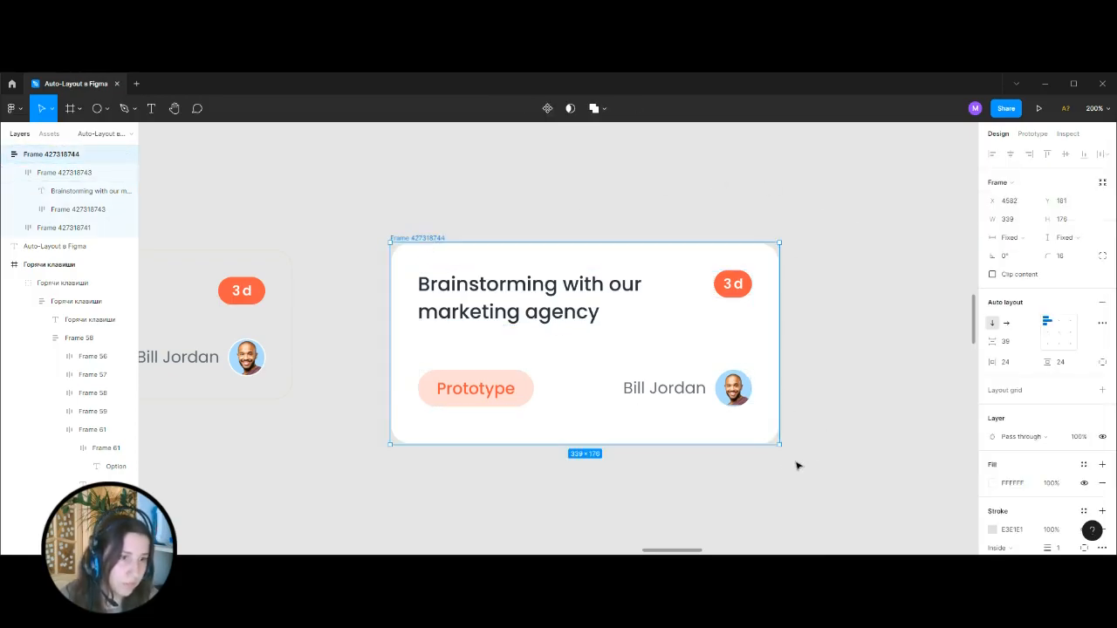
{"action": "left_click_drag", "start_coordinate": [777, 445], "coordinate": [865, 479]}
{"action": "key", "text": "ctrl+z"}
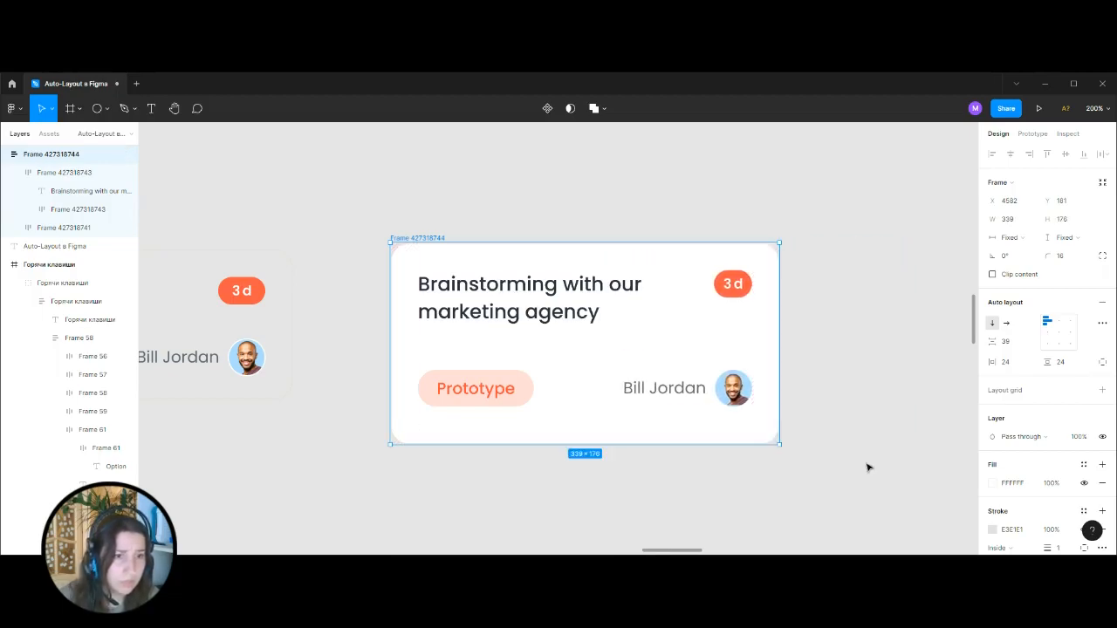
{"action": "left_click", "coordinate": [869, 468]}
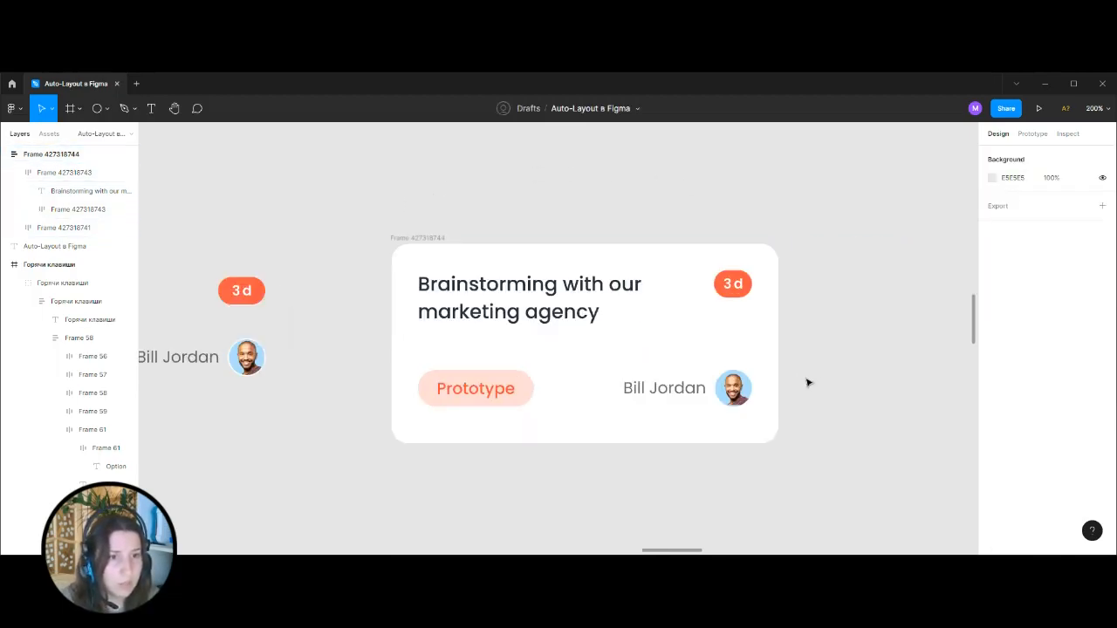
Rename the rebuilt card frame as Card.
{"action": "left_click", "coordinate": [406, 237]}
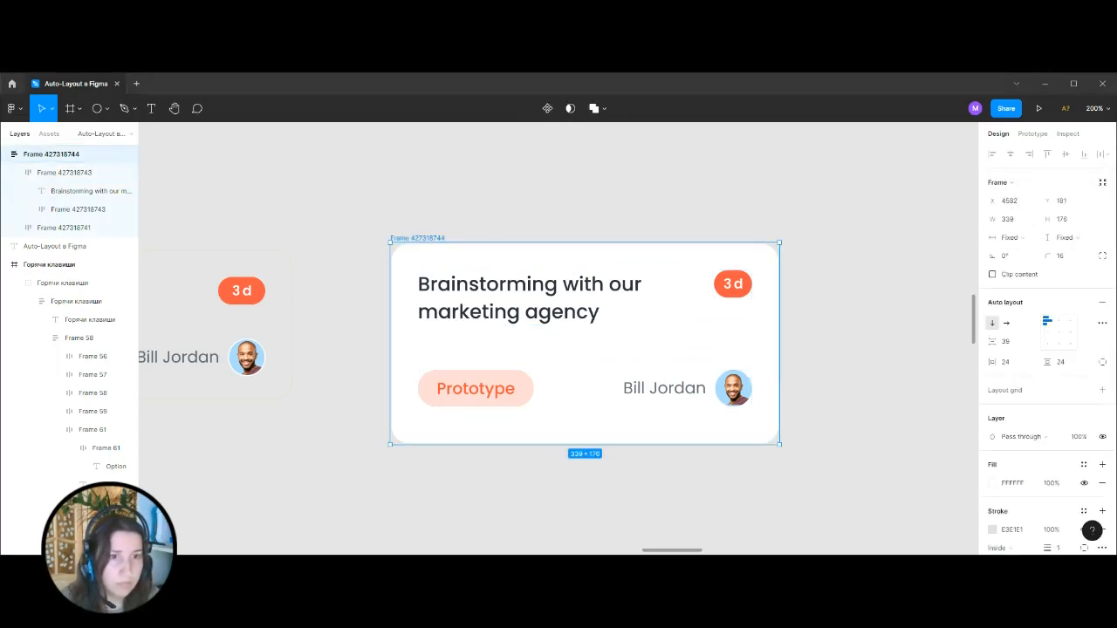
{"action": "key", "text": "ctrl+r"}
{"action": "type", "text": "Card"}
{"action": "left_click", "coordinate": [480, 190]}
Delete the old reference card with the heading Develop an idea for Amber website beside the rebuilt card.
{"action": "scroll", "coordinate": [606, 206], "scroll_direction": "down", "scroll_amount": 1}
{"action": "left_click", "coordinate": [398, 193]}
{"action": "left_click", "coordinate": [606, 194]}
{"action": "key", "text": "shift+0"}
{"action": "left_click_drag", "start_coordinate": [212, 224], "coordinate": [401, 408]}
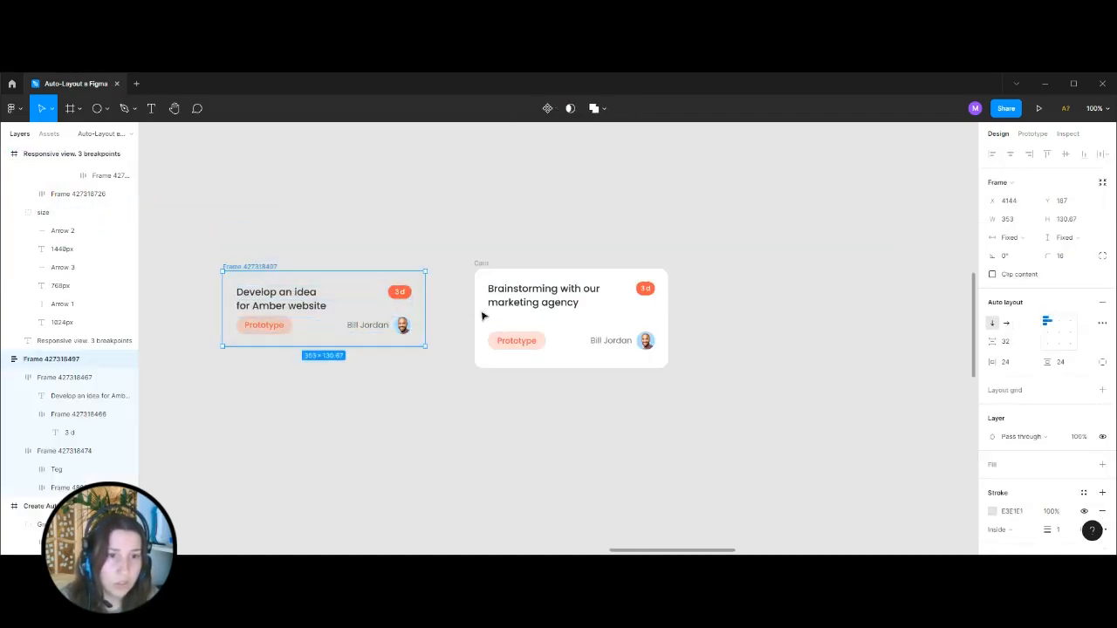
{"action": "key", "text": "Delete"}
Duplicate the Card frame twice below the original to form a column of three cards.
{"action": "left_click_drag", "start_coordinate": [477, 267], "coordinate": [482, 375]}
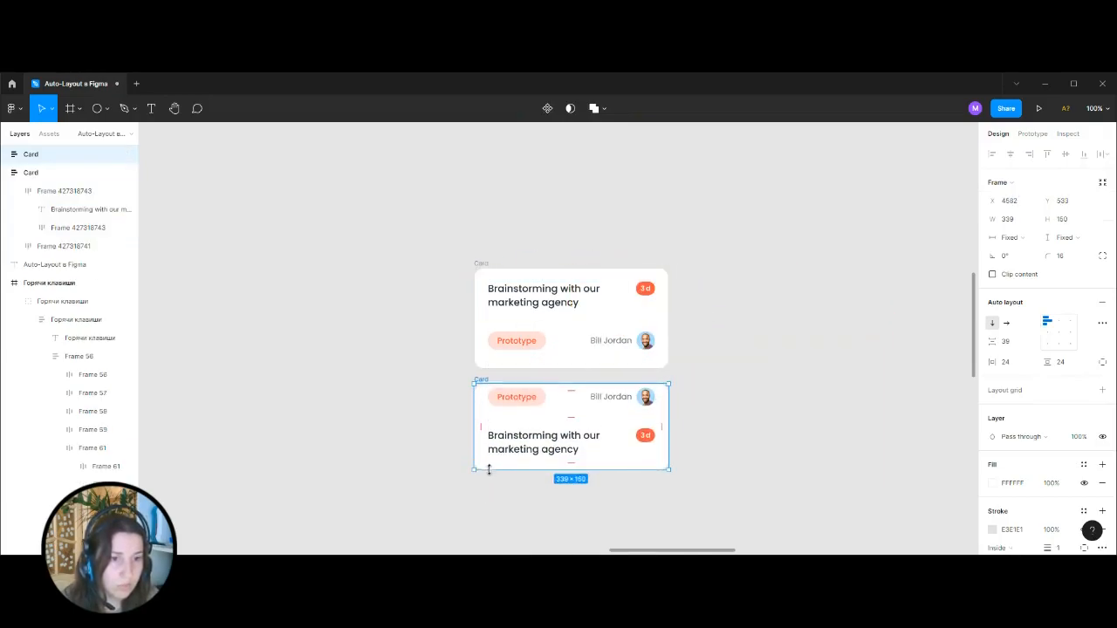
{"action": "left_click_drag", "start_coordinate": [485, 376], "coordinate": [487, 486]}
{"action": "left_click", "coordinate": [411, 358]}
{"action": "scroll", "coordinate": [411, 341], "scroll_direction": "down", "scroll_amount": 2}
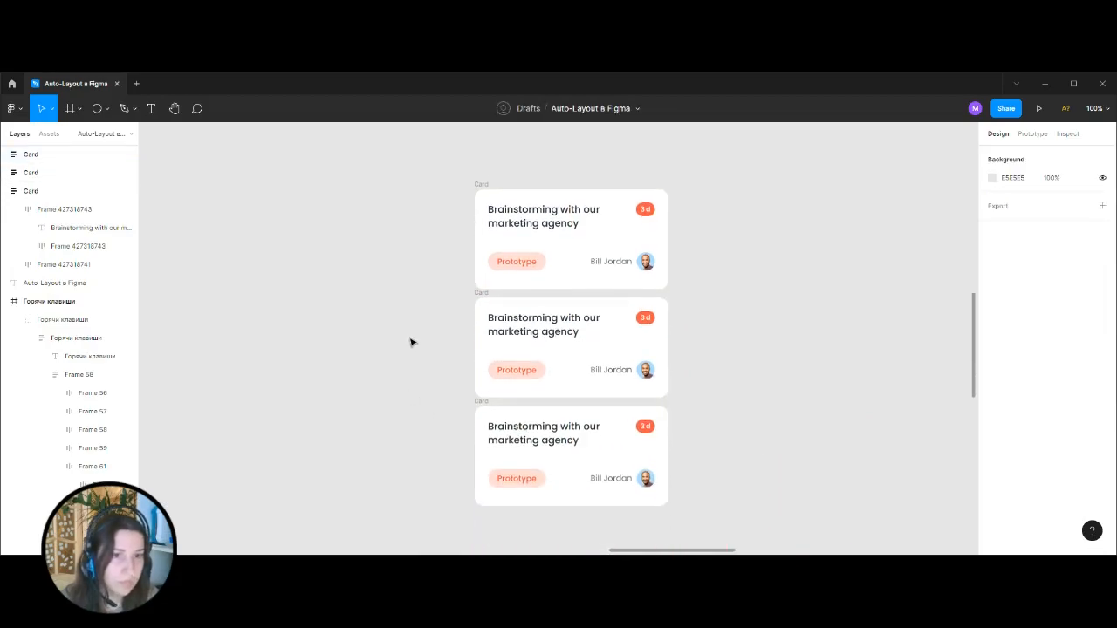
Wrap the three cards in a vertical Auto Layout frame with an item spacing of 16.
{"action": "left_click_drag", "start_coordinate": [420, 154], "coordinate": [694, 511]}
{"action": "key", "text": "shift+a"}
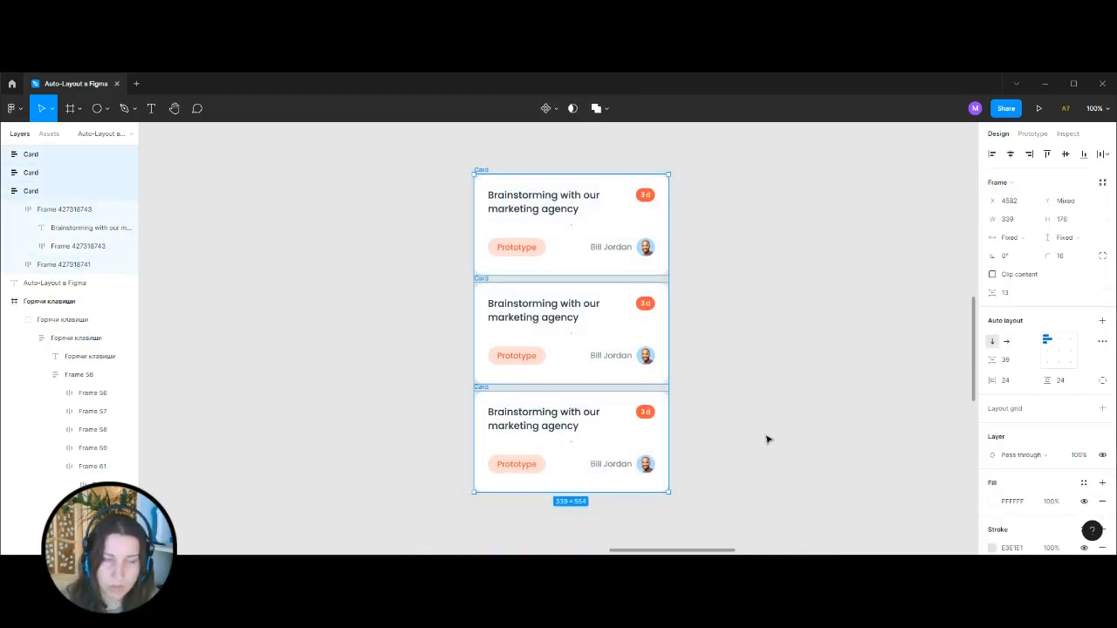
{"action": "key", "text": "shift+a"}
{"action": "left_click", "coordinate": [1002, 342]}
{"action": "type", "text": "16"}
{"action": "key", "text": "Return"}
{"action": "left_click", "coordinate": [773, 300]}
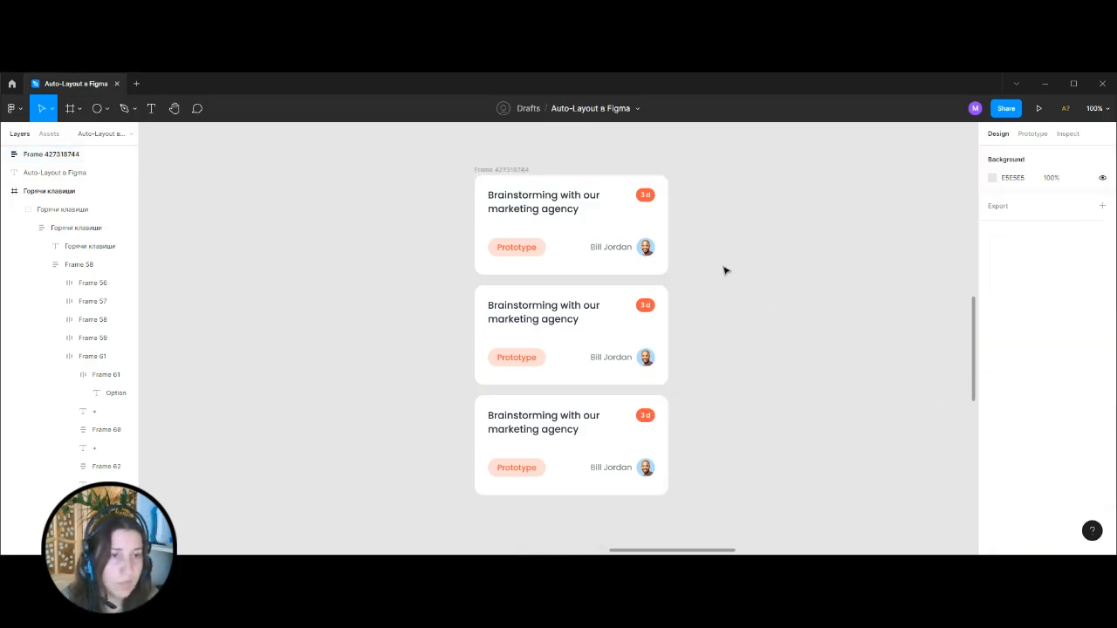
Move the stack of three cards next to the Create Auto-Layout board with the Design mockup.
{"action": "key", "text": "ctrl+minus"}
{"action": "key", "text": "ctrl+minus"}
{"action": "left_click_drag", "start_coordinate": [446, 269], "coordinate": [666, 266]}
{"action": "left_click_drag", "start_coordinate": [780, 288], "coordinate": [636, 317]}
{"action": "key", "text": "ctrl+plus"}
{"action": "scroll", "coordinate": [658, 289], "scroll_direction": "right", "scroll_amount": 2}
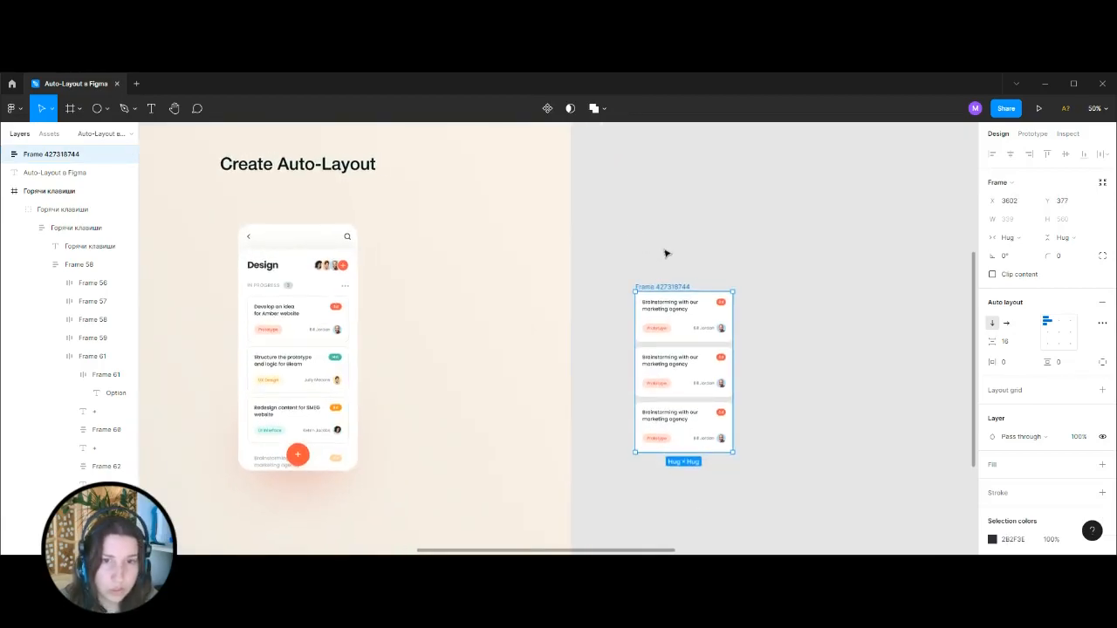
{"action": "left_click", "coordinate": [723, 253]}
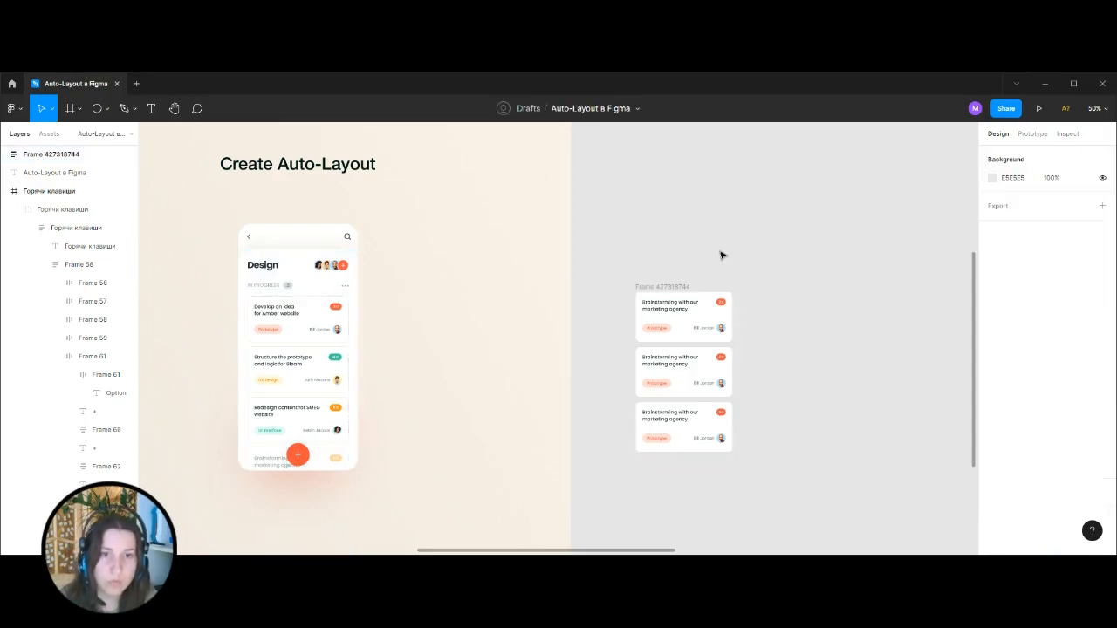
Copy the IN PROGRESS label from the Design mockup and place it above the card stack.
{"action": "double_click", "coordinate": [274, 289]}
{"action": "double_click", "coordinate": [274, 289]}
{"action": "double_click", "coordinate": [274, 289]}
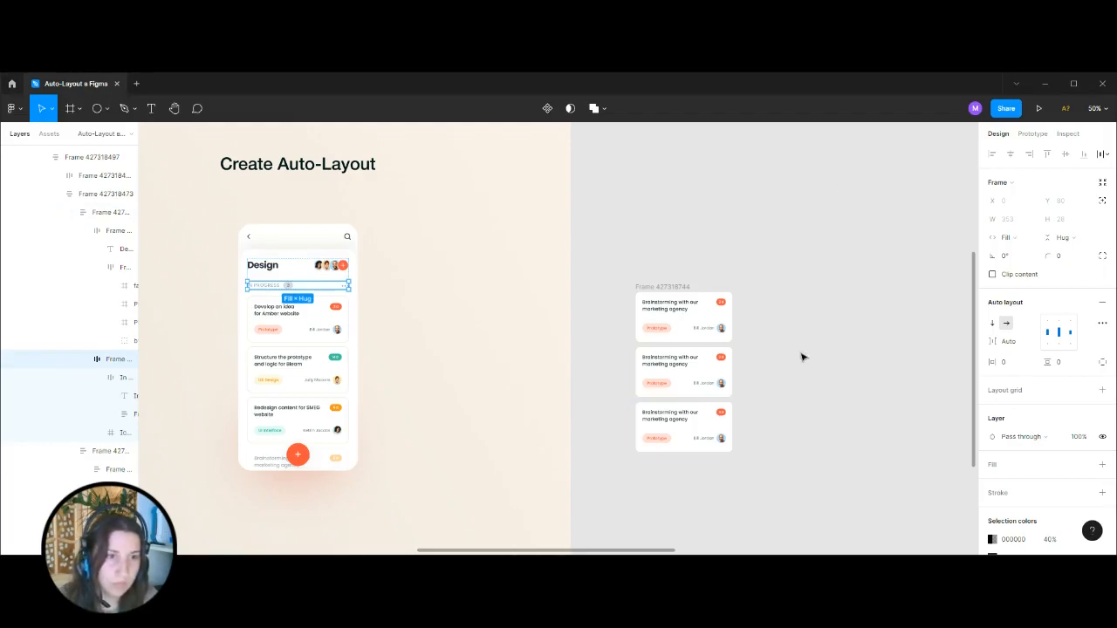
{"action": "left_click", "coordinate": [790, 311]}
{"action": "scroll", "coordinate": [757, 229], "scroll_direction": "up", "scroll_amount": 3}
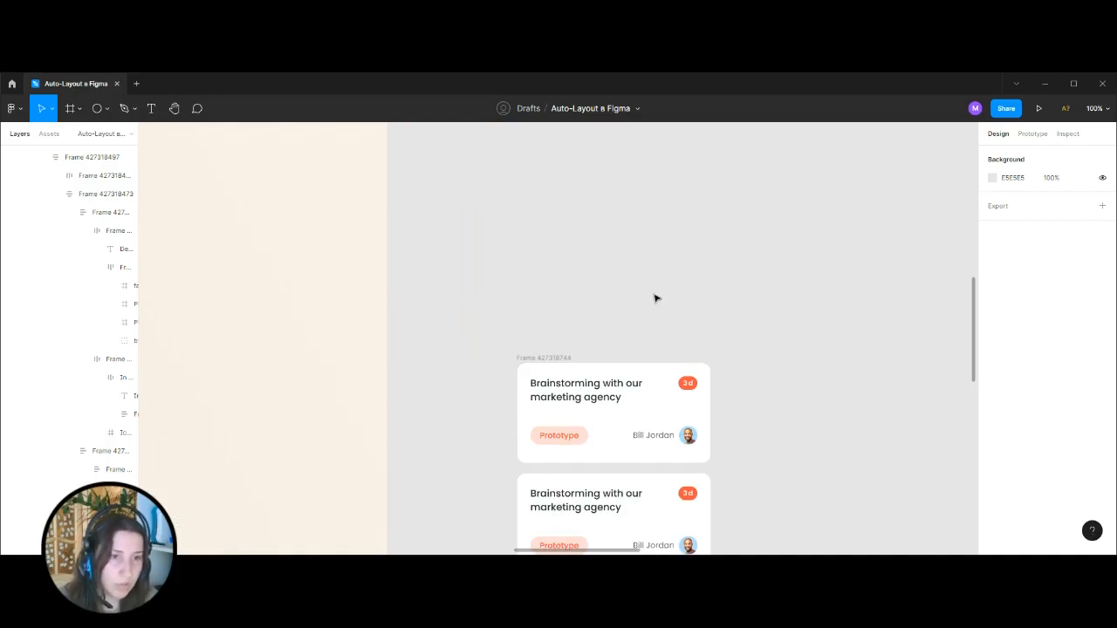
Duplicate the first card's 3 d badge and place the copy beside the IN PROGRESS label.
{"action": "left_click", "coordinate": [695, 384]}
{"action": "left_click", "coordinate": [690, 382]}
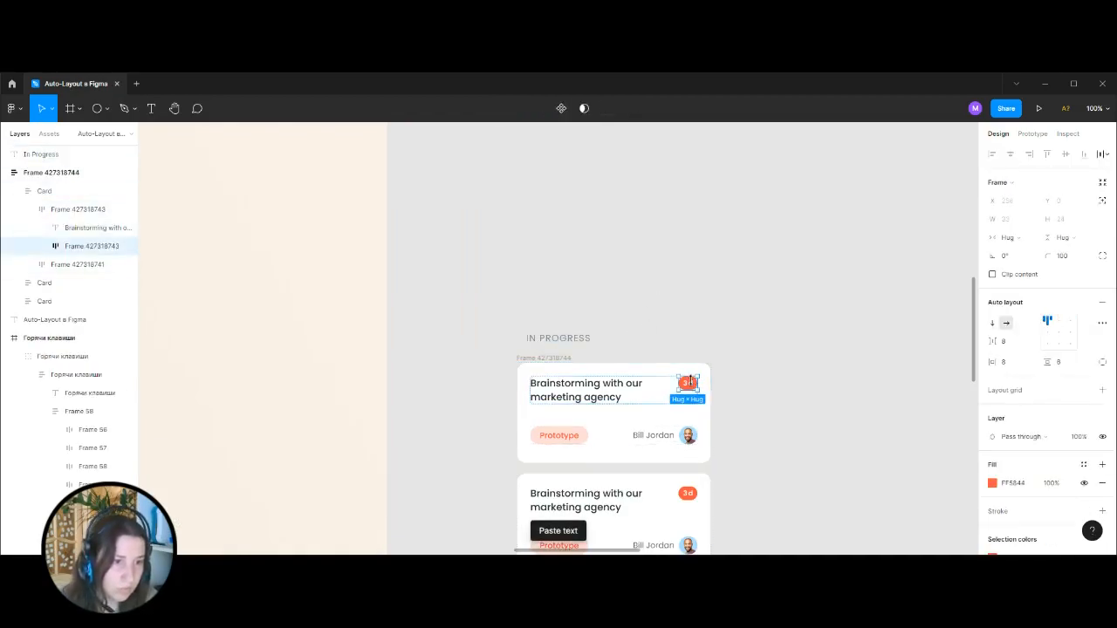
{"action": "left_click", "coordinate": [756, 333]}
{"action": "double_click", "coordinate": [690, 387]}
{"action": "double_click", "coordinate": [691, 387]}
{"action": "left_click_drag", "start_coordinate": [690, 386], "coordinate": [613, 337]}
{"action": "left_click", "coordinate": [668, 319]}
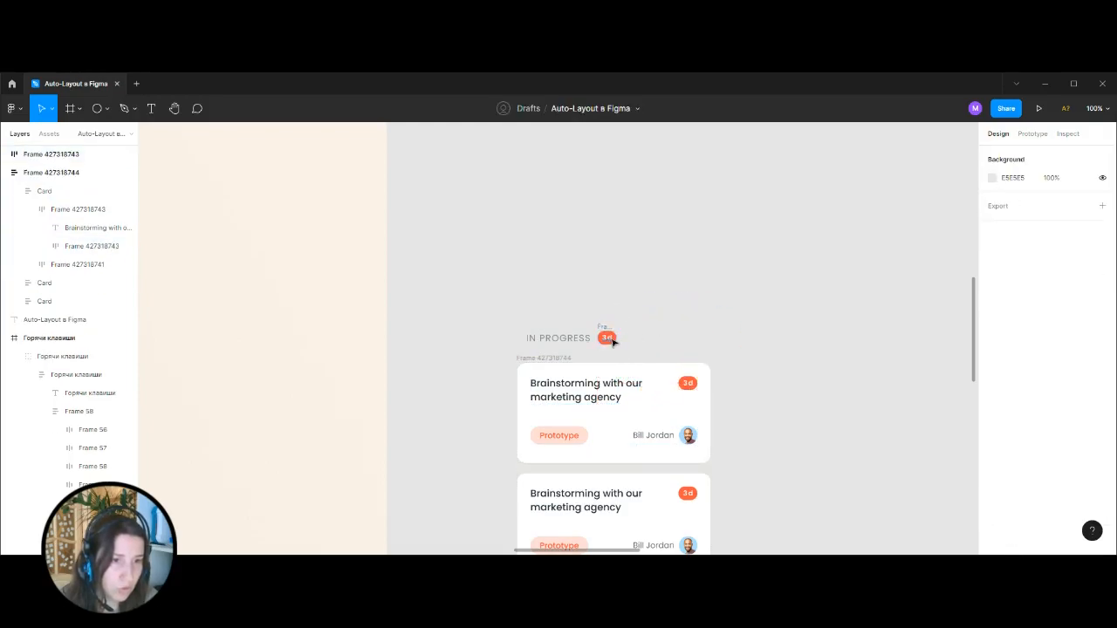
Shorten the text of the badge beside the IN PROGRESS label to 3.
{"action": "double_click", "coordinate": [611, 338]}
{"action": "double_click", "coordinate": [608, 339]}
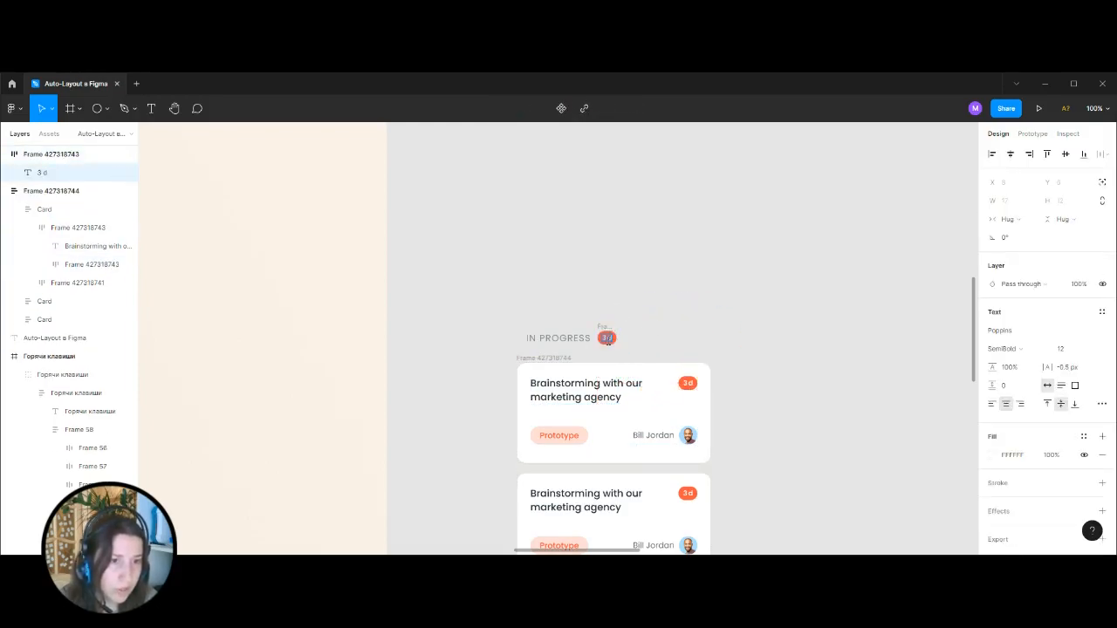
{"action": "key", "text": "BackSpace"}
{"action": "left_click", "coordinate": [683, 325]}
{"action": "left_click", "coordinate": [683, 325]}
Set the horizontal padding of the badge beside the IN PROGRESS label to 12.
{"action": "left_click", "coordinate": [605, 334]}
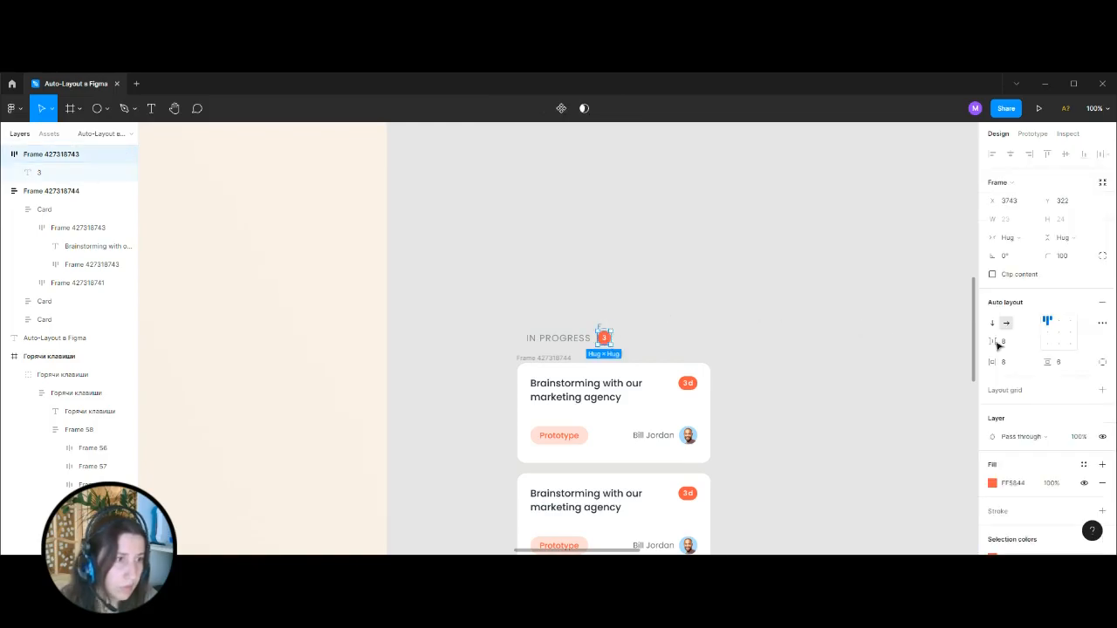
{"action": "left_click", "coordinate": [1019, 366]}
{"action": "type", "text": "12"}
{"action": "key", "text": "Return"}
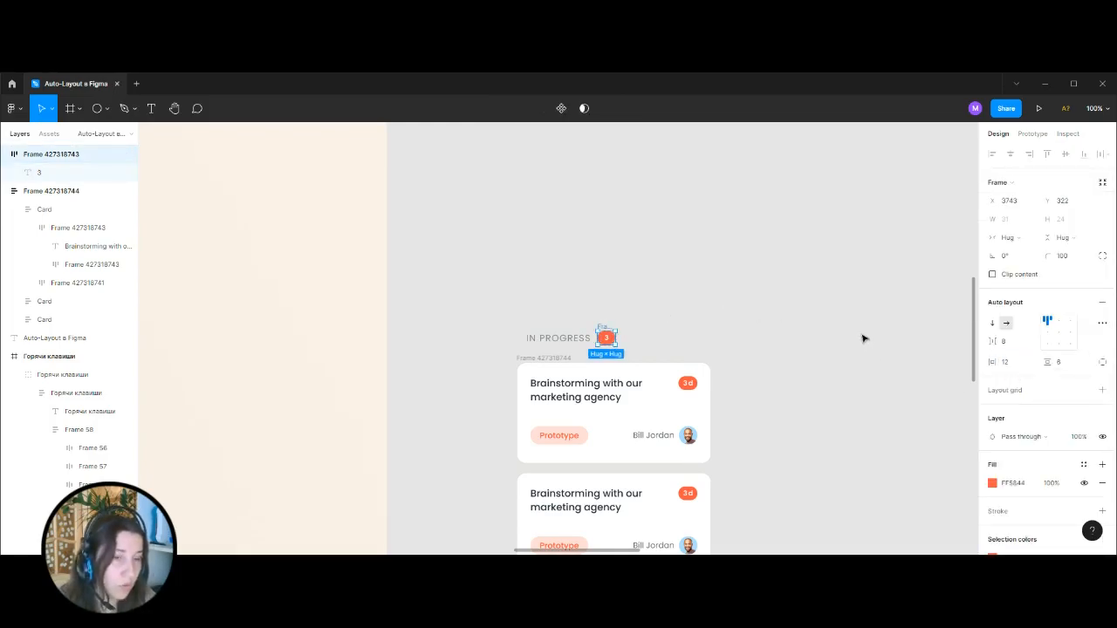
Copy the 2B2F3E fill at 18% from the counter badge beside IN PROGRESS in the Design mockup.
{"action": "left_click", "coordinate": [823, 349]}
{"action": "key", "text": "ctrl+minus"}
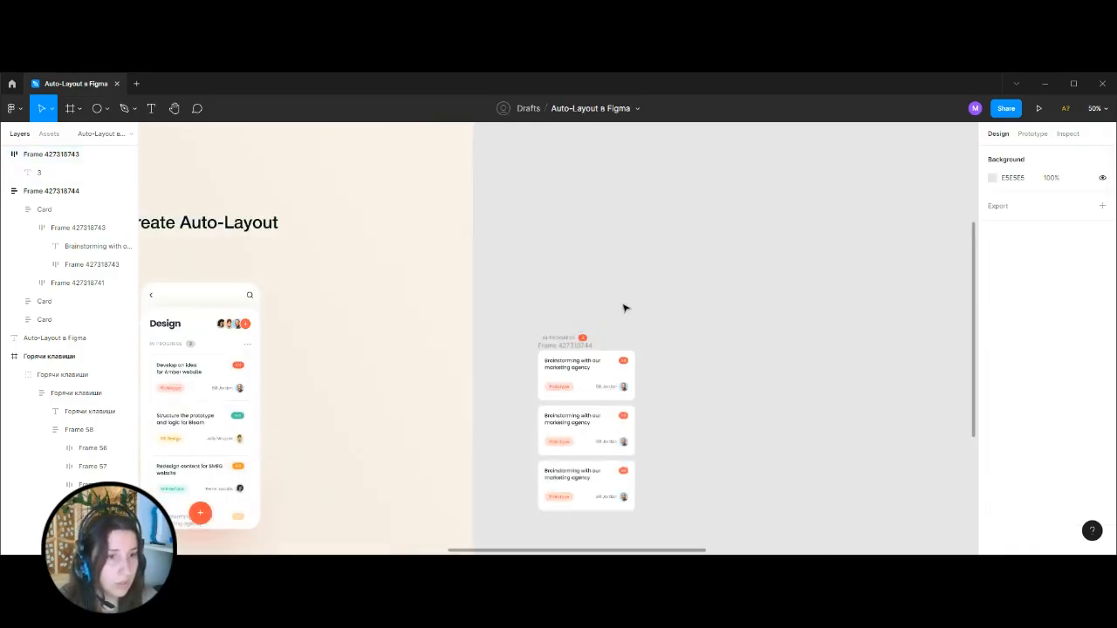
{"action": "left_click_drag", "start_coordinate": [564, 291], "coordinate": [785, 284]}
{"action": "key", "text": "ctrl+plus"}
{"action": "left_click", "coordinate": [272, 335], "text": "ctrl"}
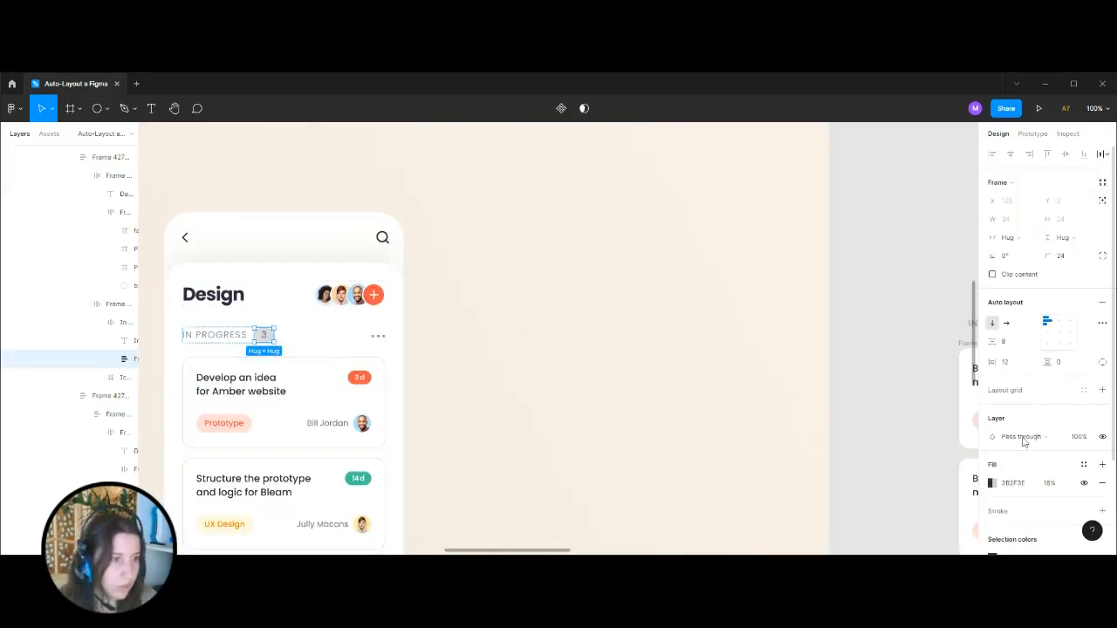
{"action": "left_click", "coordinate": [985, 483]}
{"action": "left_click", "coordinate": [898, 422]}
Replace the fill of the 3 badge beside the rebuilt IN PROGRESS label with the copied 2B2F3E at 18%.
{"action": "left_click_drag", "start_coordinate": [778, 316], "coordinate": [168, 187]}
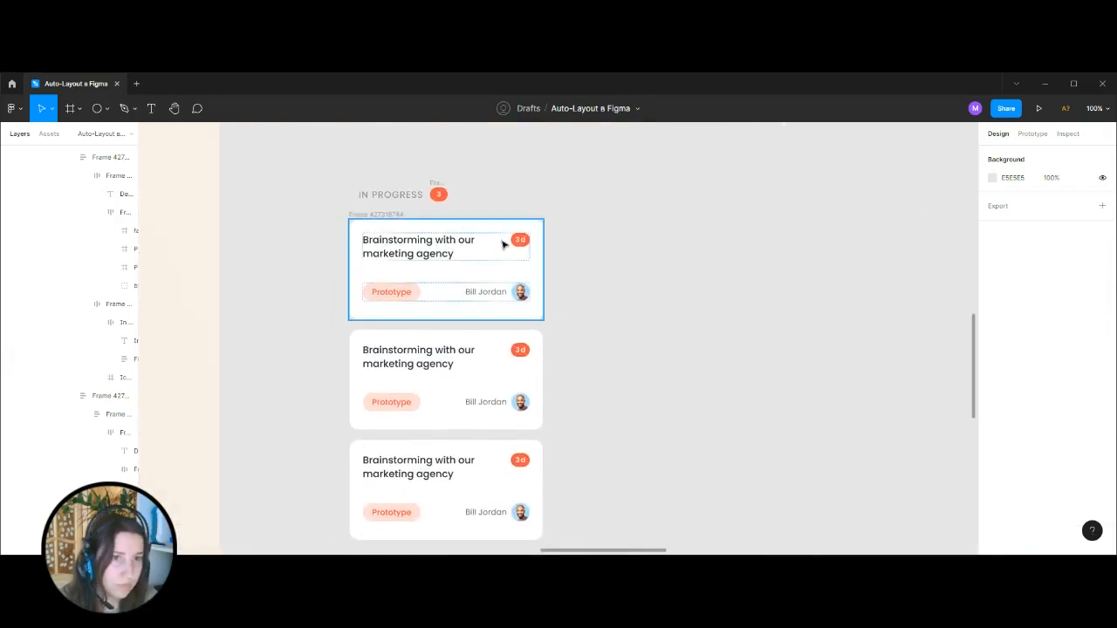
{"action": "left_click", "coordinate": [443, 195]}
{"action": "left_click", "coordinate": [995, 484]}
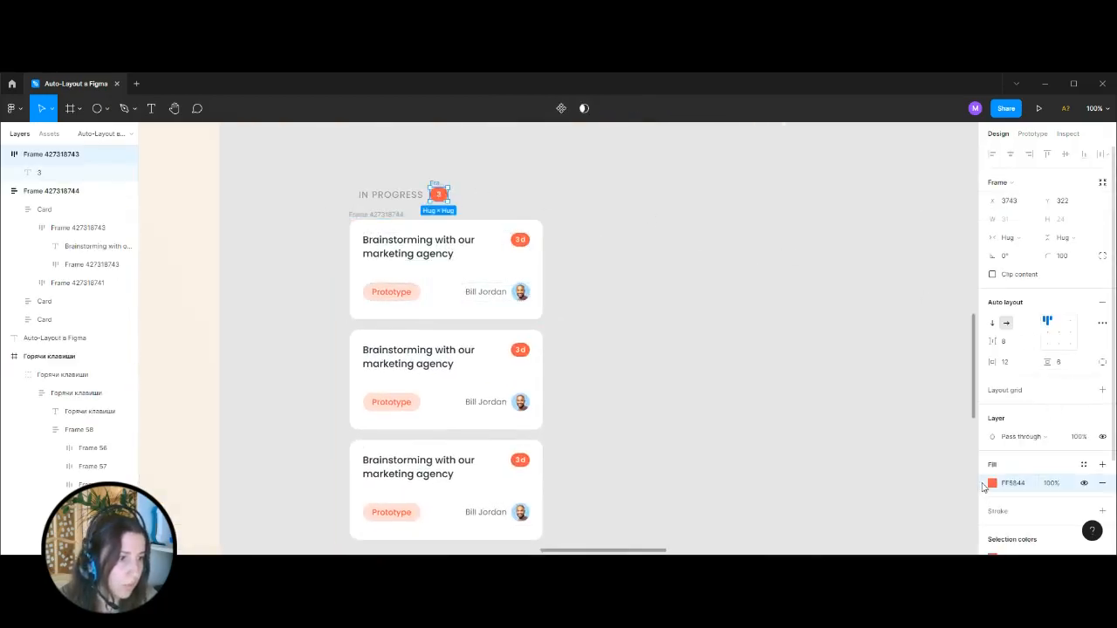
{"action": "key", "text": "ctrl+v"}
{"action": "left_click", "coordinate": [1102, 499]}
Copy the counter number's 2B2F3E text colour from the Design mockup and apply it to the rebuilt badge's number.
{"action": "left_click", "coordinate": [428, 184]}
{"action": "left_click_drag", "start_coordinate": [371, 176], "coordinate": [910, 229]}
{"action": "left_click", "coordinate": [198, 260], "text": "ctrl"}
{"action": "left_click", "coordinate": [1010, 455]}
{"action": "left_click", "coordinate": [854, 316]}
{"action": "left_click_drag", "start_coordinate": [899, 196], "coordinate": [343, 213]}
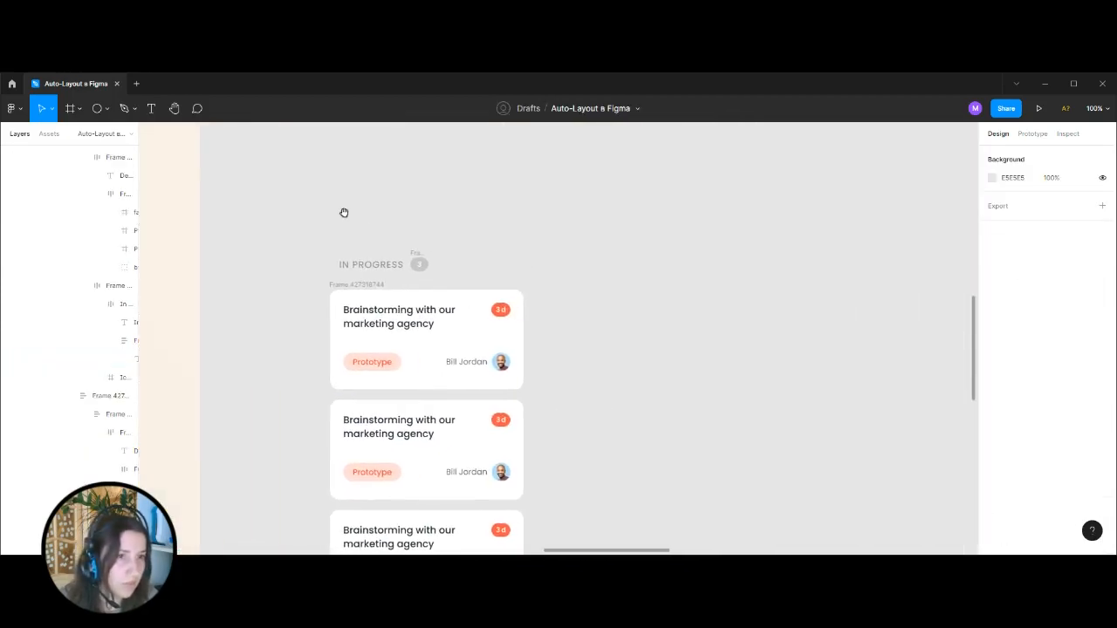
{"action": "left_click", "coordinate": [414, 263], "text": "ctrl"}
{"action": "left_click", "coordinate": [1011, 455]}
{"action": "left_click", "coordinate": [846, 404]}
Examine the copy and paste properties commands available for the counter badge in the Design mockup.
{"action": "left_click_drag", "start_coordinate": [393, 236], "coordinate": [962, 224]}
{"action": "left_click_drag", "start_coordinate": [228, 272], "coordinate": [316, 280]}
{"action": "double_click", "coordinate": [317, 277]}
{"action": "double_click", "coordinate": [317, 277]}
{"action": "double_click", "coordinate": [317, 277]}
{"action": "double_click", "coordinate": [316, 278]}
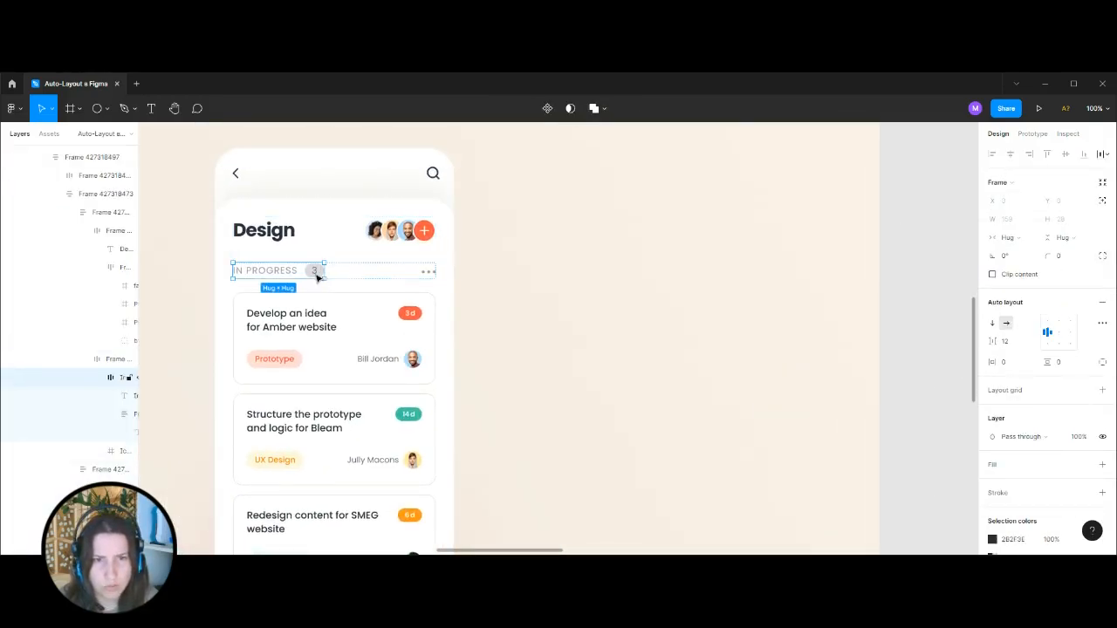
{"action": "double_click", "coordinate": [317, 277]}
{"action": "right_click", "coordinate": [316, 278]}
{"action": "mouse_move", "coordinate": [316, 279]}
{"action": "mouse_move", "coordinate": [326, 260]}
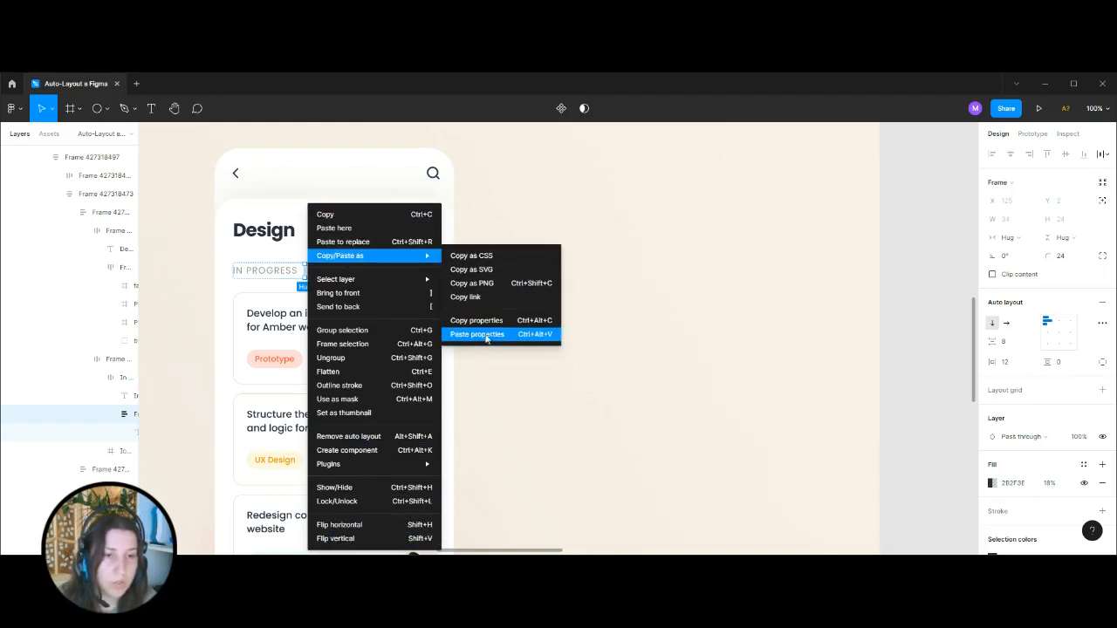
{"action": "left_click", "coordinate": [908, 277]}
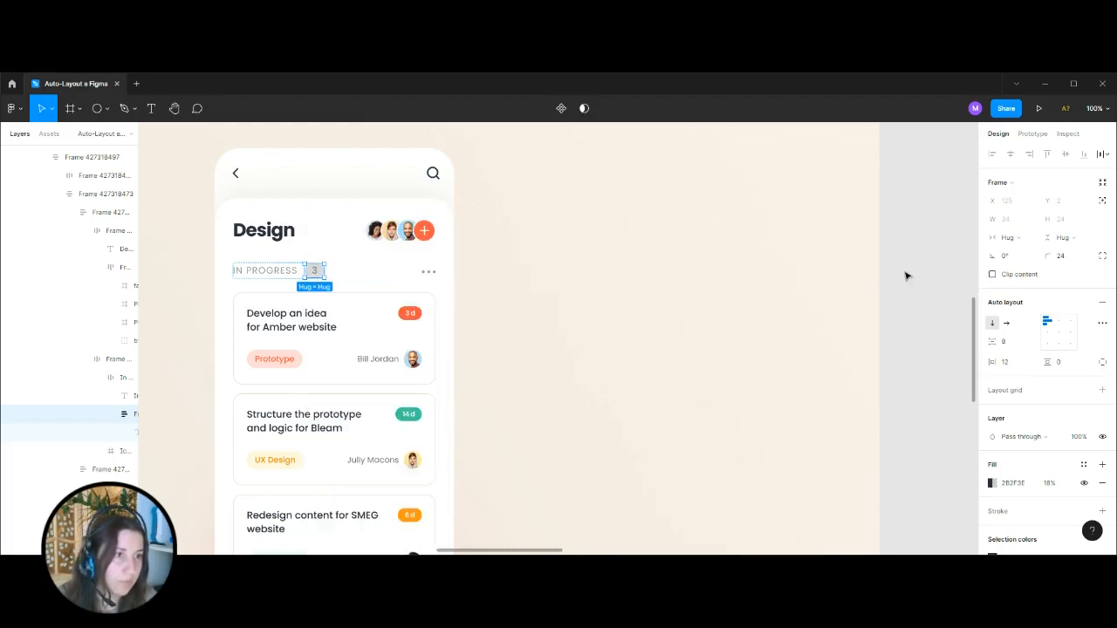
Wrap the rebuilt IN PROGRESS label and its 3 badge in a horizontal auto layout.
{"action": "left_click_drag", "start_coordinate": [940, 250], "coordinate": [357, 267]}
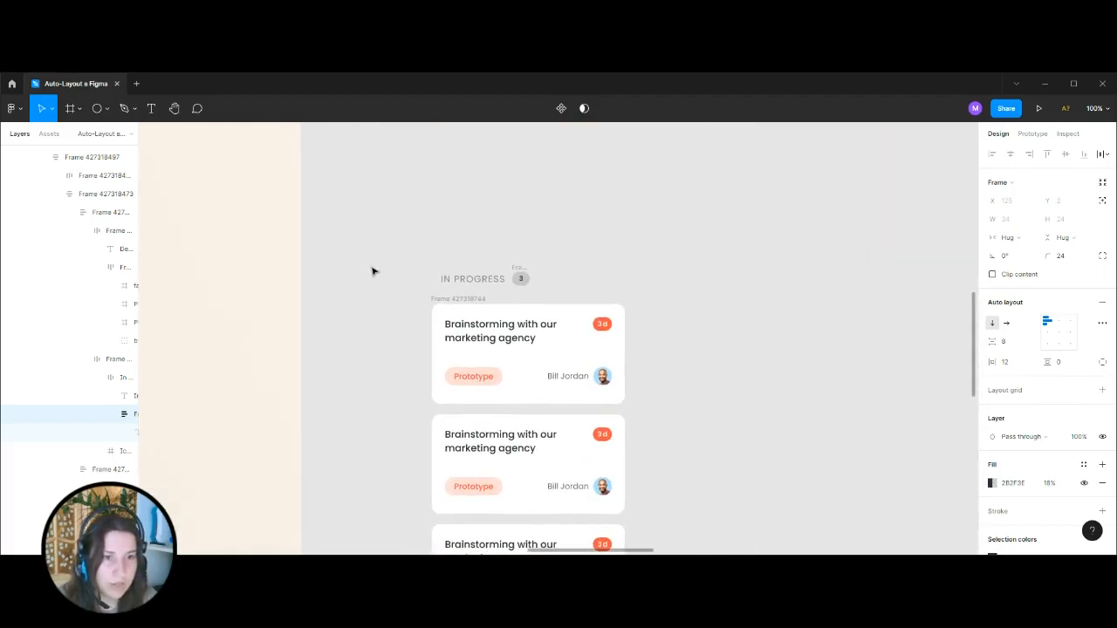
{"action": "left_click_drag", "start_coordinate": [400, 239], "coordinate": [600, 298]}
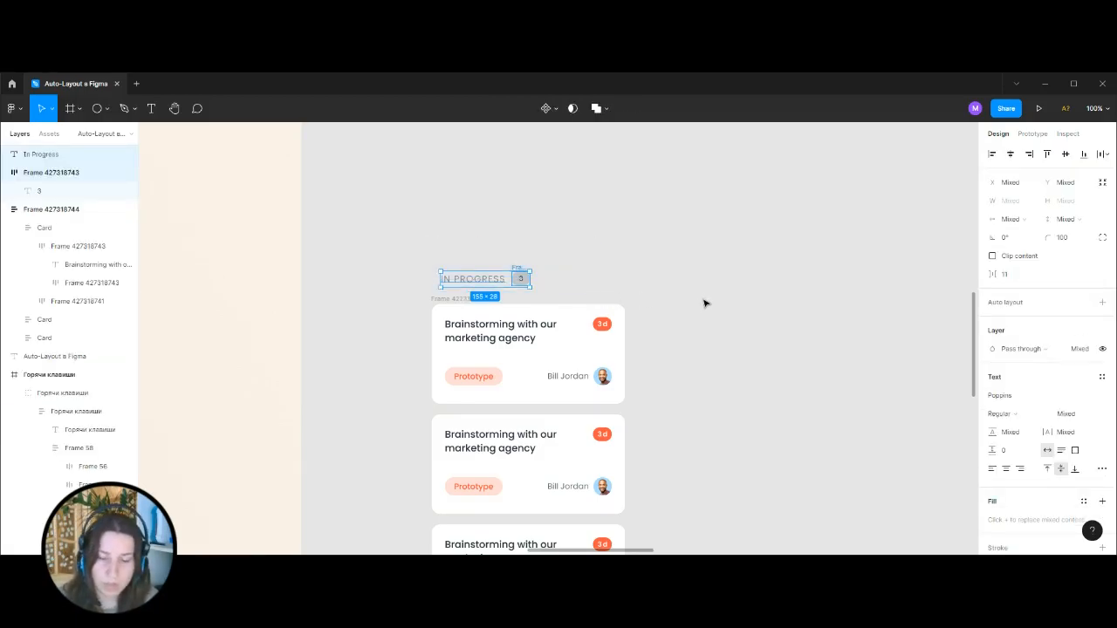
{"action": "key", "text": "shift+a"}
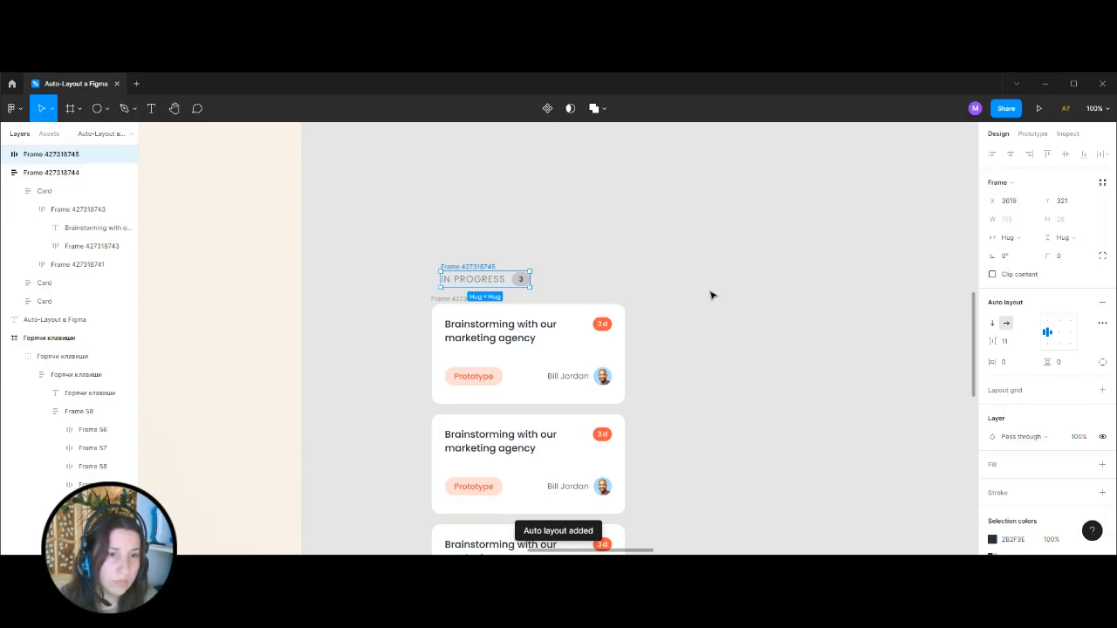
{"action": "left_click", "coordinate": [711, 295]}
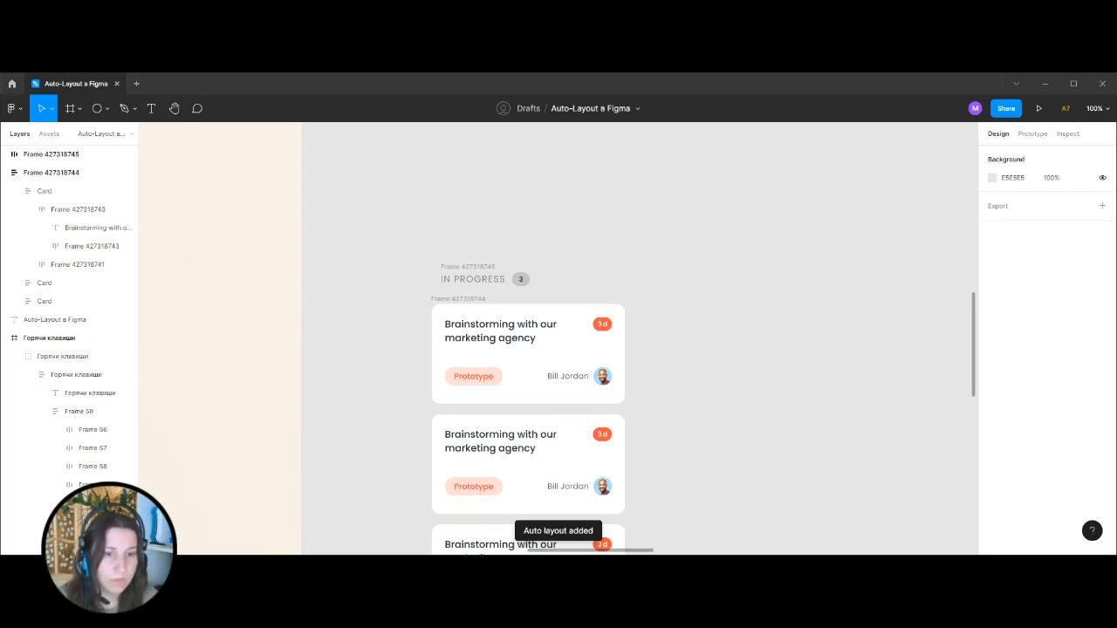
Copy the three-dot icon from the mockup's IN PROGRESS row and place it to the right of the rebuilt counter badge.
{"action": "scroll", "coordinate": [322, 271], "scroll_direction": "left", "scroll_amount": 4}
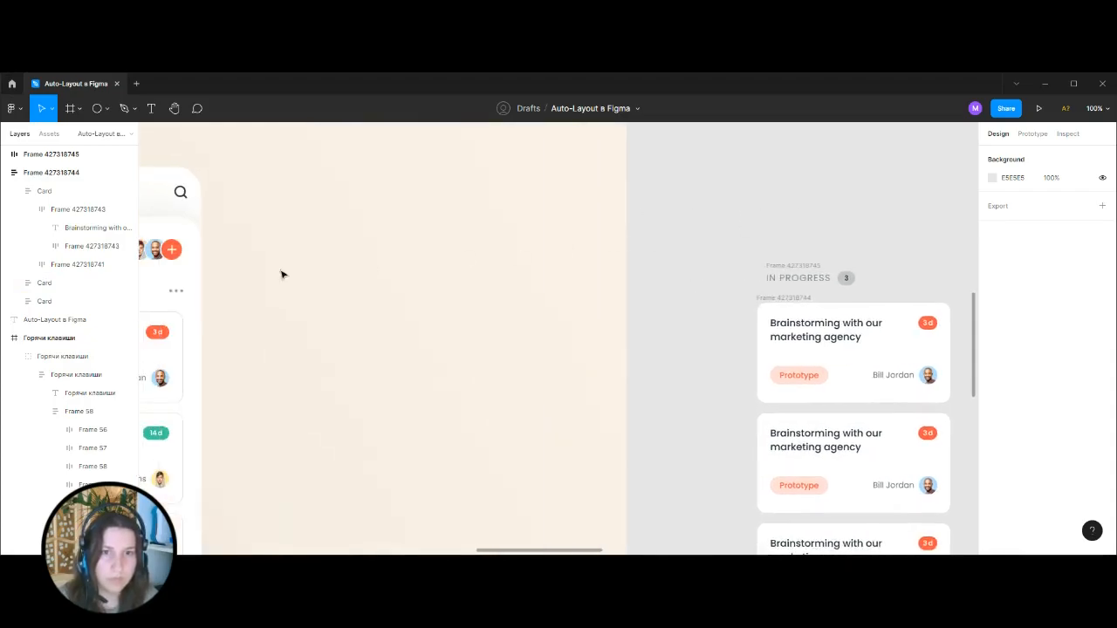
{"action": "double_click", "coordinate": [183, 295]}
{"action": "double_click", "coordinate": [183, 295]}
{"action": "double_click", "coordinate": [183, 295]}
{"action": "double_click", "coordinate": [183, 295]}
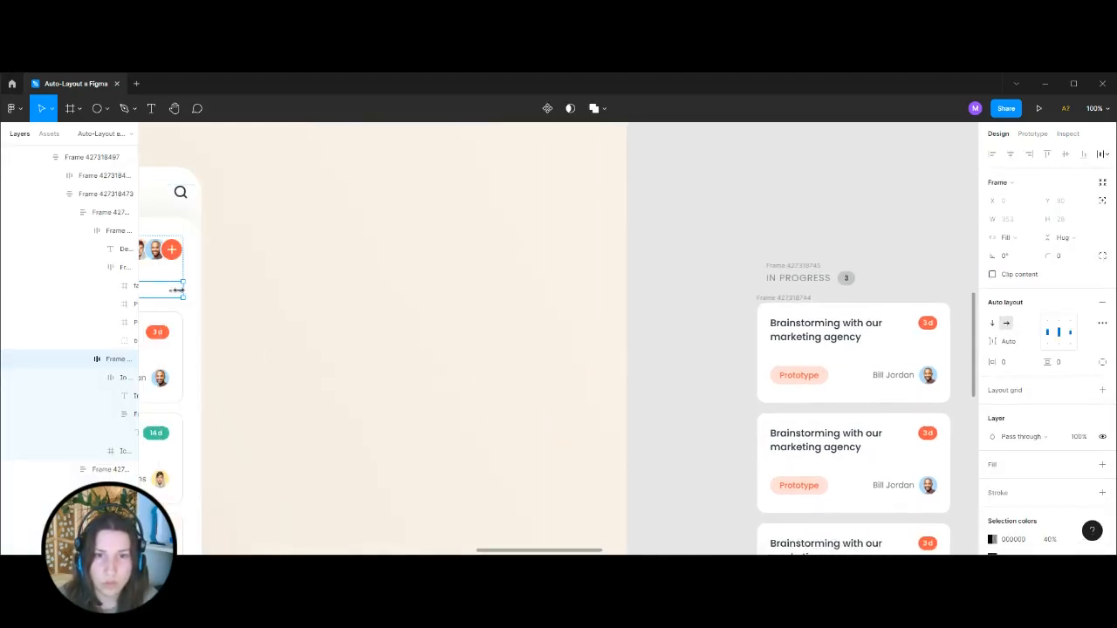
{"action": "double_click", "coordinate": [180, 294]}
{"action": "left_click", "coordinate": [809, 209]}
{"action": "scroll", "coordinate": [457, 235], "scroll_direction": "right", "scroll_amount": 5}
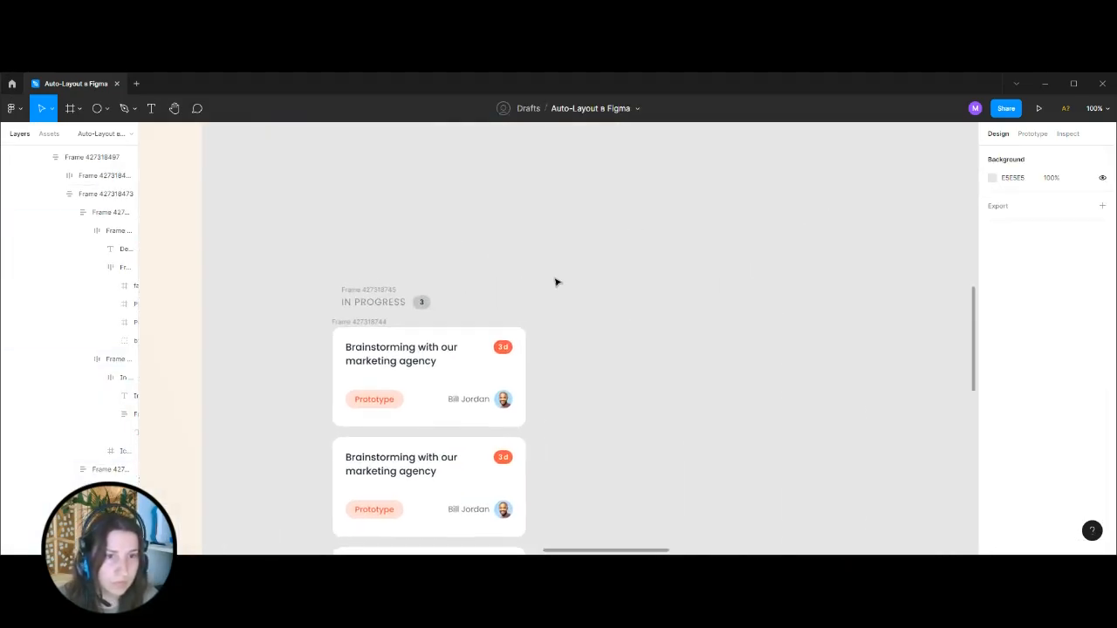
{"action": "key", "text": "ctrl+v"}
{"action": "left_click_drag", "start_coordinate": [560, 335], "coordinate": [479, 299]}
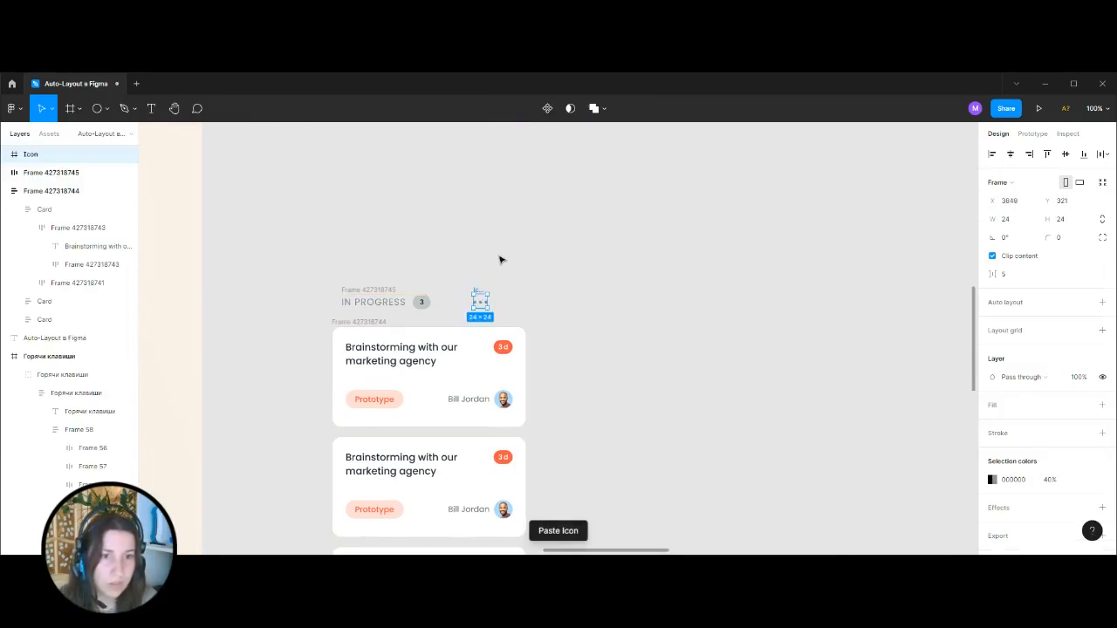
Wrap the IN PROGRESS group and three-dot icon in an auto layout and align it with the cards' left edge.
{"action": "left_click_drag", "start_coordinate": [571, 307], "coordinate": [572, 316]}
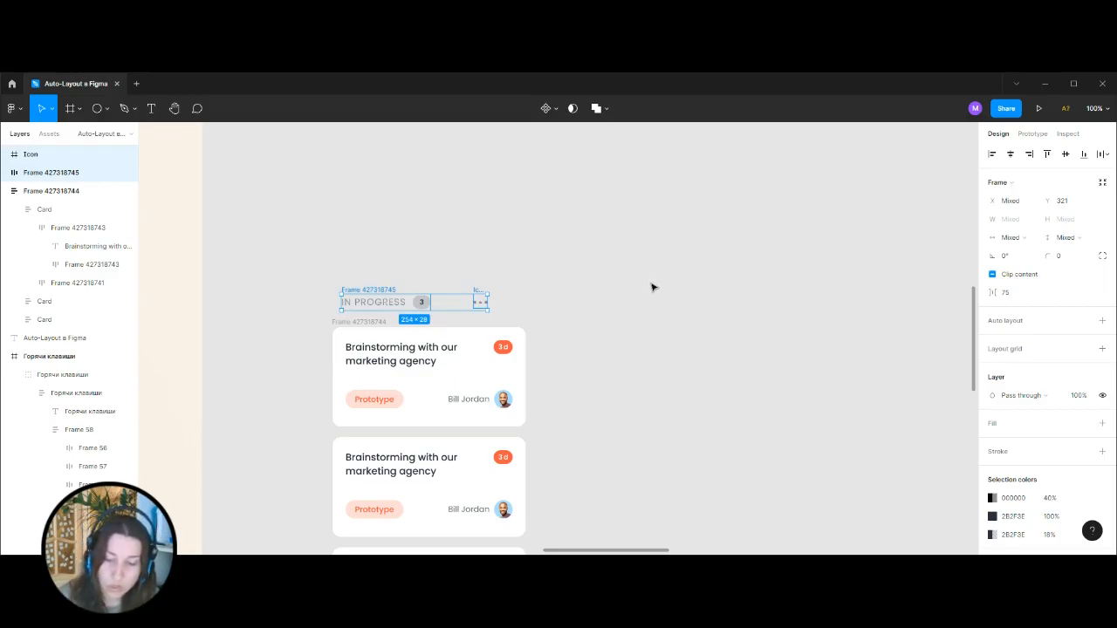
{"action": "key", "text": "shift+a"}
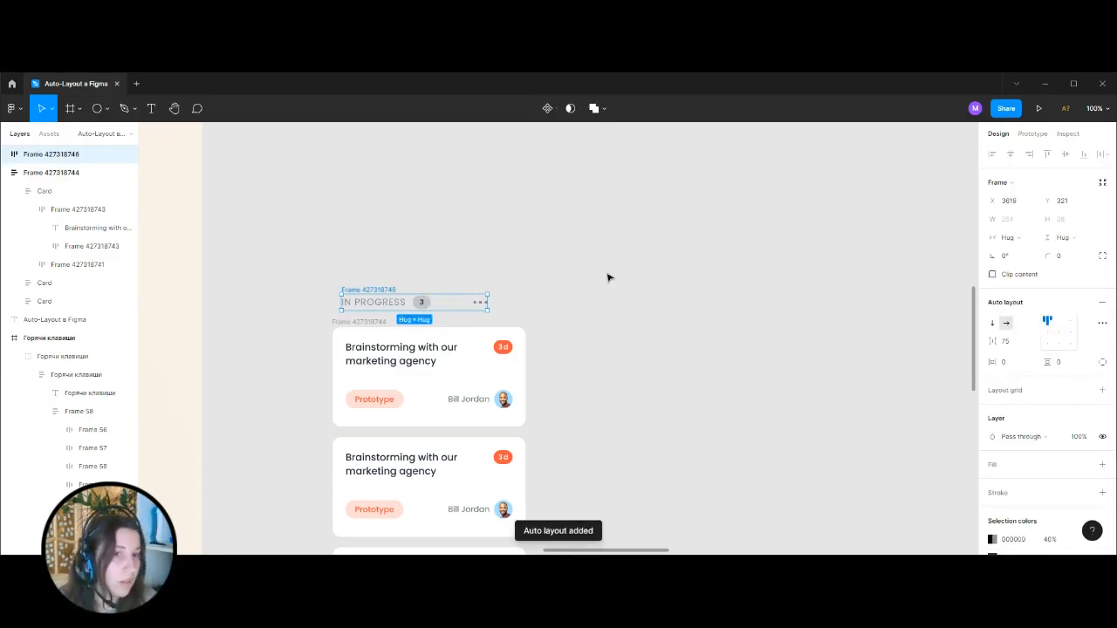
{"action": "mouse_move", "coordinate": [359, 292]}
{"action": "left_mouse_down"}
{"action": "mouse_move", "coordinate": [352, 278]}
{"action": "mouse_move", "coordinate": [352, 289]}
{"action": "left_mouse_up"}
Set the IN PROGRESS header's auto layout spacing mode to Space between.
{"action": "left_click", "coordinate": [1100, 324]}
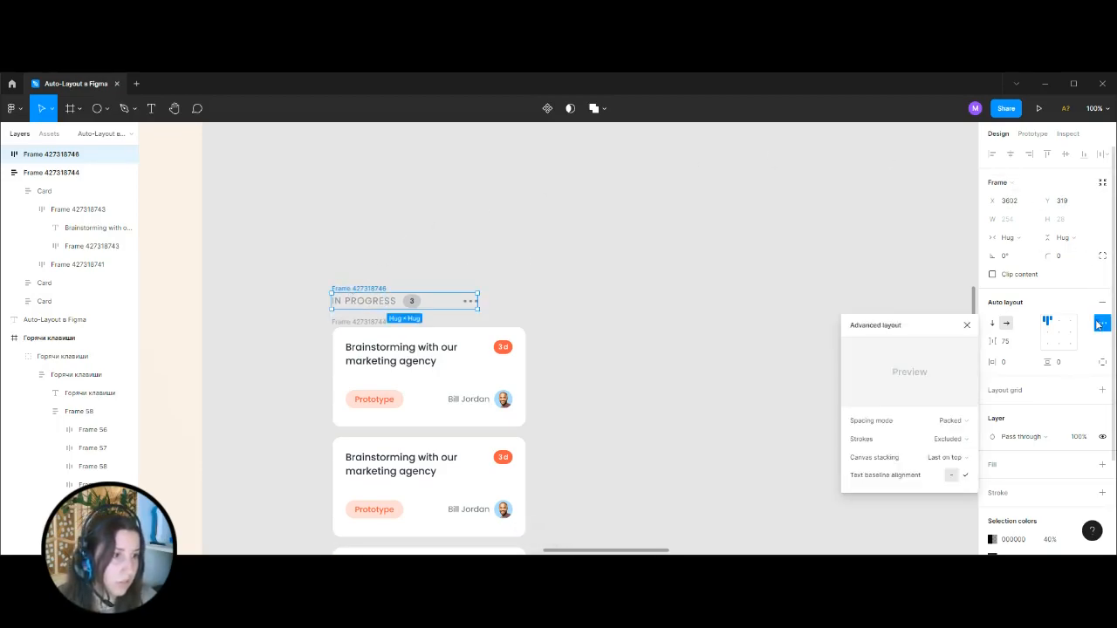
{"action": "left_click", "coordinate": [948, 421]}
{"action": "left_click", "coordinate": [952, 433]}
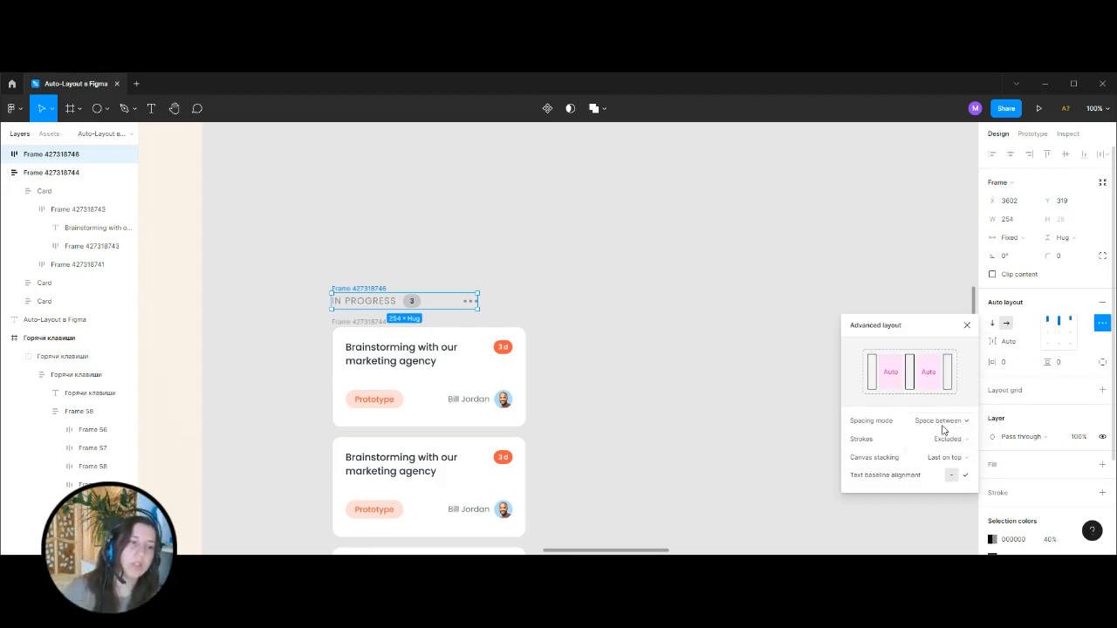
{"action": "left_click", "coordinate": [564, 304]}
Compare the rebuilt header and cards with the Design mockup.
{"action": "scroll", "coordinate": [566, 288], "scroll_direction": "down", "scroll_amount": 3}
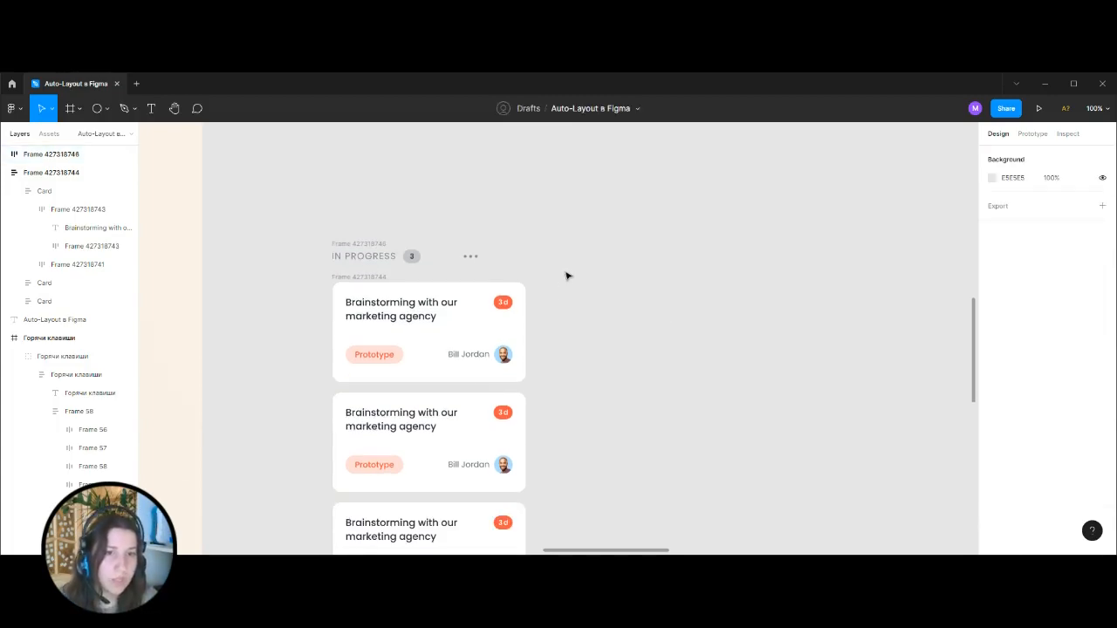
{"action": "key", "text": "minus"}
{"action": "left_click_drag", "start_coordinate": [600, 271], "coordinate": [867, 309]}
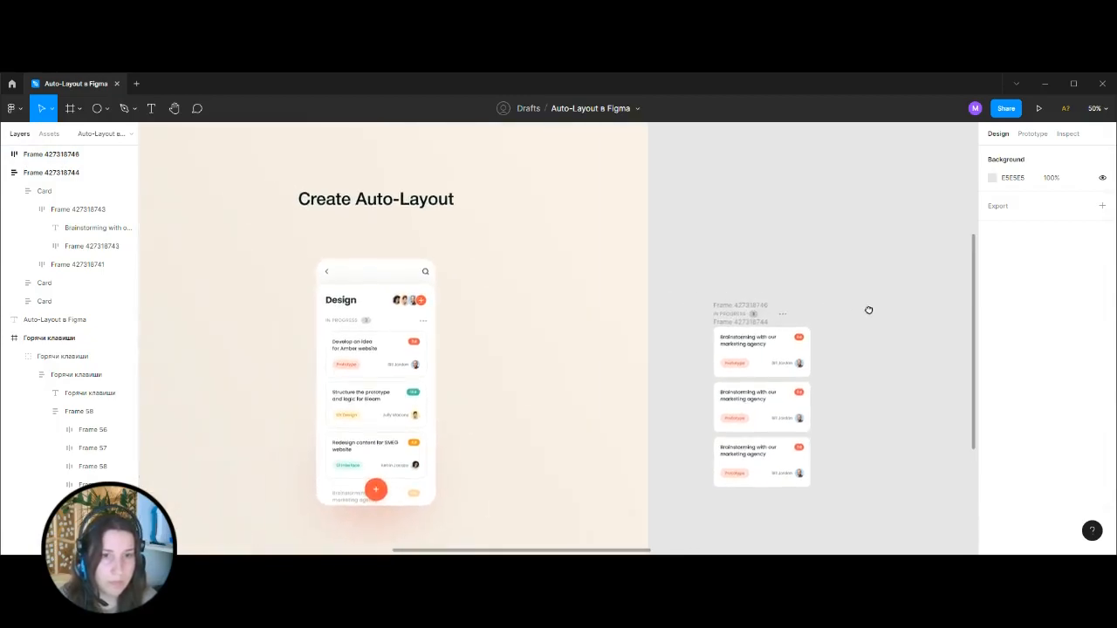
{"action": "key", "text": "plus"}
{"action": "left_click_drag", "start_coordinate": [301, 227], "coordinate": [677, 270]}
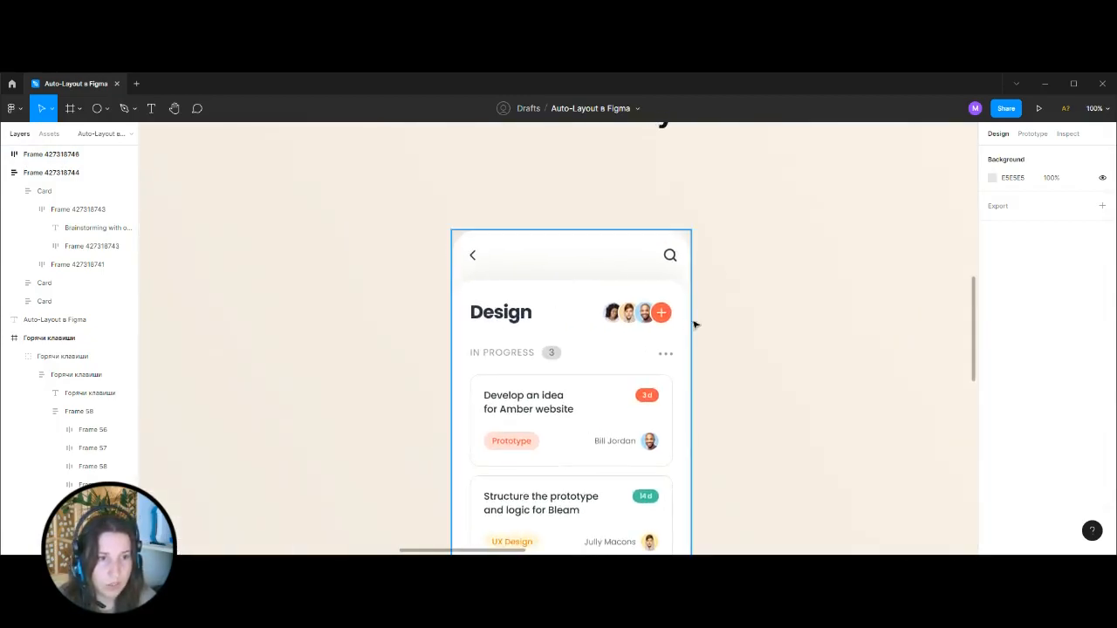
{"action": "key", "text": "minus"}
{"action": "key", "text": "minus"}
{"action": "left_click_drag", "start_coordinate": [739, 291], "coordinate": [579, 278]}
{"action": "key", "text": "plus"}
{"action": "left_click_drag", "start_coordinate": [777, 265], "coordinate": [723, 267]}
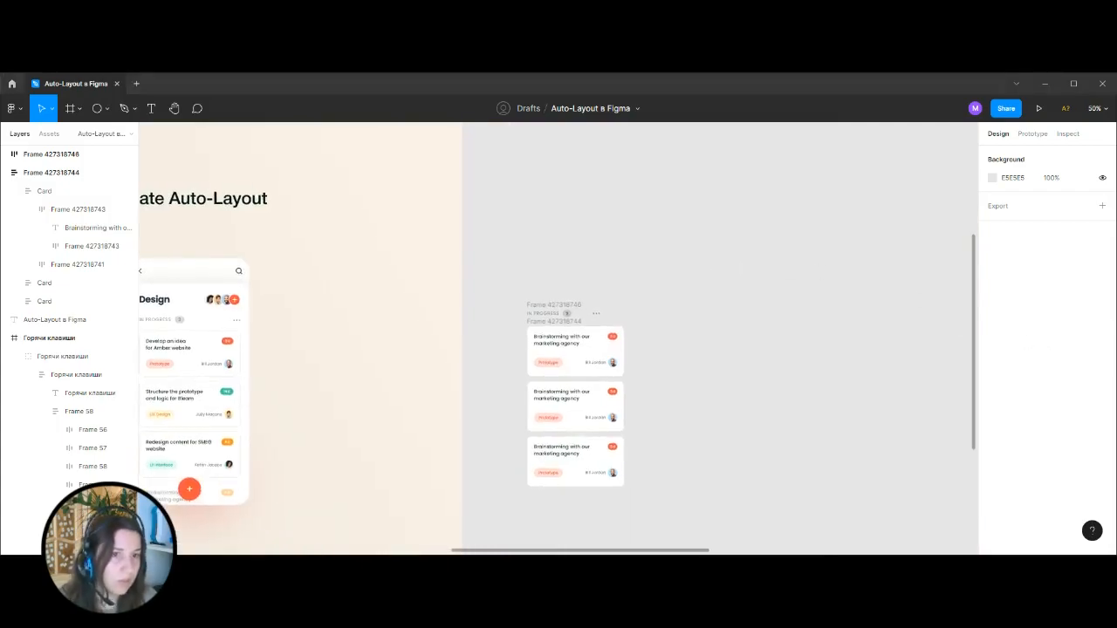
Copy the Design title from the mockup and place it above the rebuilt IN PROGRESS header.
{"action": "left_click_drag", "start_coordinate": [541, 232], "coordinate": [612, 296]}
{"action": "left_click", "coordinate": [240, 284], "text": "ctrl"}
{"action": "left_click", "coordinate": [741, 234]}
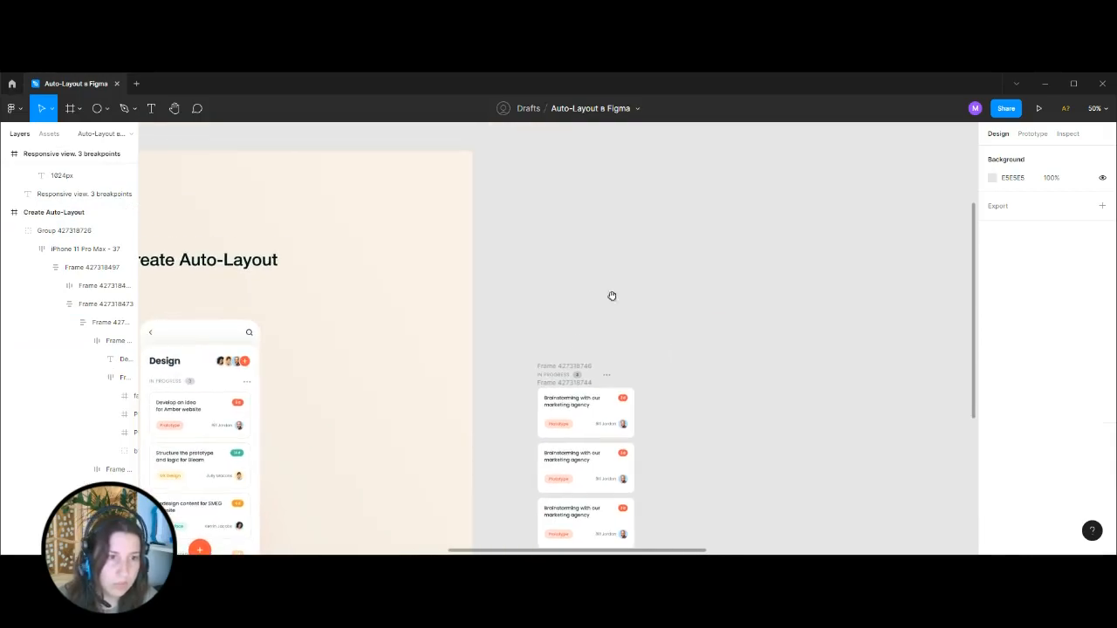
{"action": "key", "text": "ctrl+v"}
{"action": "left_click_drag", "start_coordinate": [190, 363], "coordinate": [540, 346]}
{"action": "left_click", "coordinate": [652, 323]}
Draw a circle to the right of the copied Design title as the first avatar placeholder.
{"action": "left_click_drag", "start_coordinate": [305, 369], "coordinate": [785, 292]}
{"action": "scroll", "coordinate": [785, 292], "scroll_direction": "up", "scroll_amount": 3}
{"action": "key", "text": "ctrl+plus"}
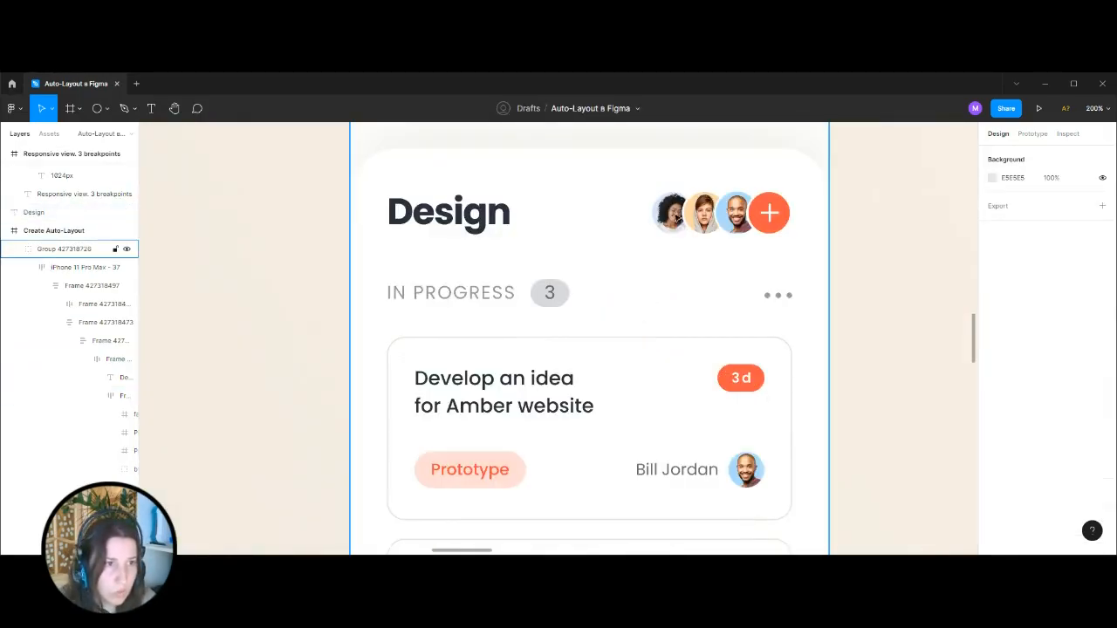
{"action": "key", "text": "ctrl+minus"}
{"action": "key", "text": "ctrl+minus"}
{"action": "left_click_drag", "start_coordinate": [885, 242], "coordinate": [443, 273]}
{"action": "key", "text": "ctrl+plus"}
{"action": "left_click", "coordinate": [106, 108]}
{"action": "left_click", "coordinate": [87, 178]}
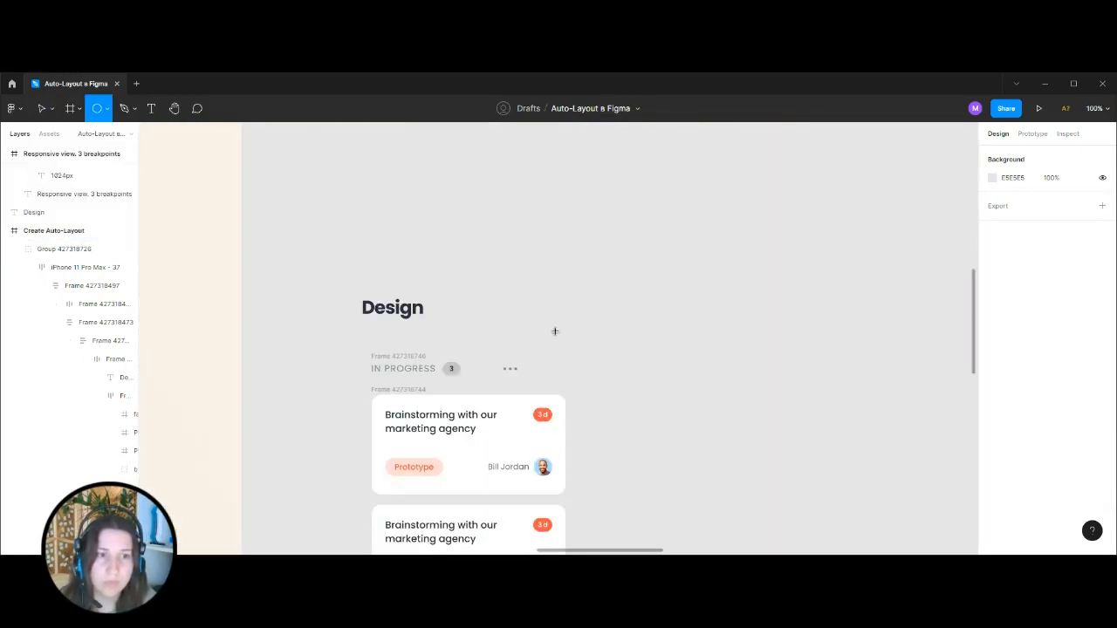
{"action": "left_click_drag", "start_coordinate": [532, 287], "coordinate": [513, 308]}
Set the circle's size to 40 × 40 and duplicate it into a row of four overlapping circles.
{"action": "left_click", "coordinate": [1076, 203]}
{"action": "type", "text": "40"}
{"action": "key", "text": "Return"}
{"action": "key", "text": "ctrl+plus"}
{"action": "left_click_drag", "start_coordinate": [494, 260], "coordinate": [591, 251]}
{"action": "left_click", "coordinate": [529, 302]}
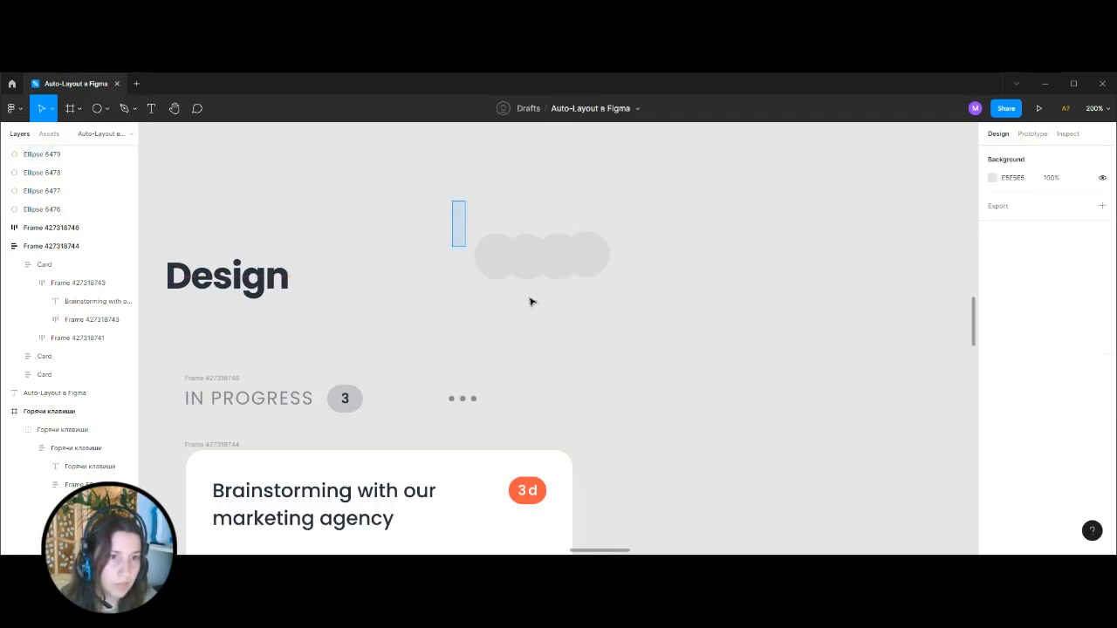
Wrap the four circles in a horizontal auto layout and set the spacing between items to -12.
{"action": "left_click_drag", "start_coordinate": [453, 200], "coordinate": [746, 339]}
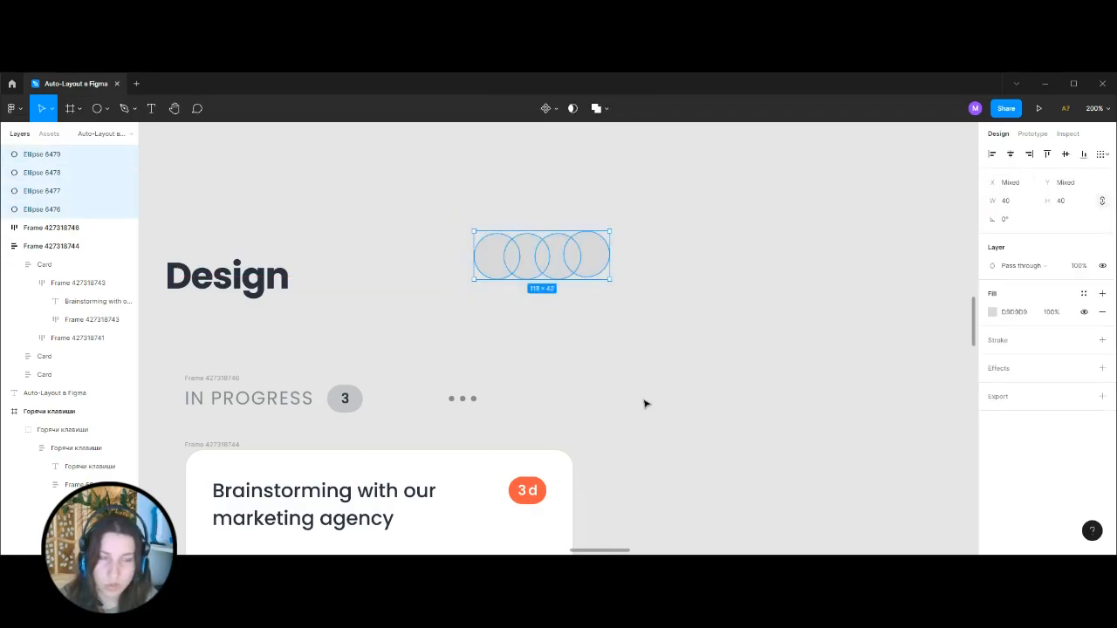
{"action": "key", "text": "shift+a"}
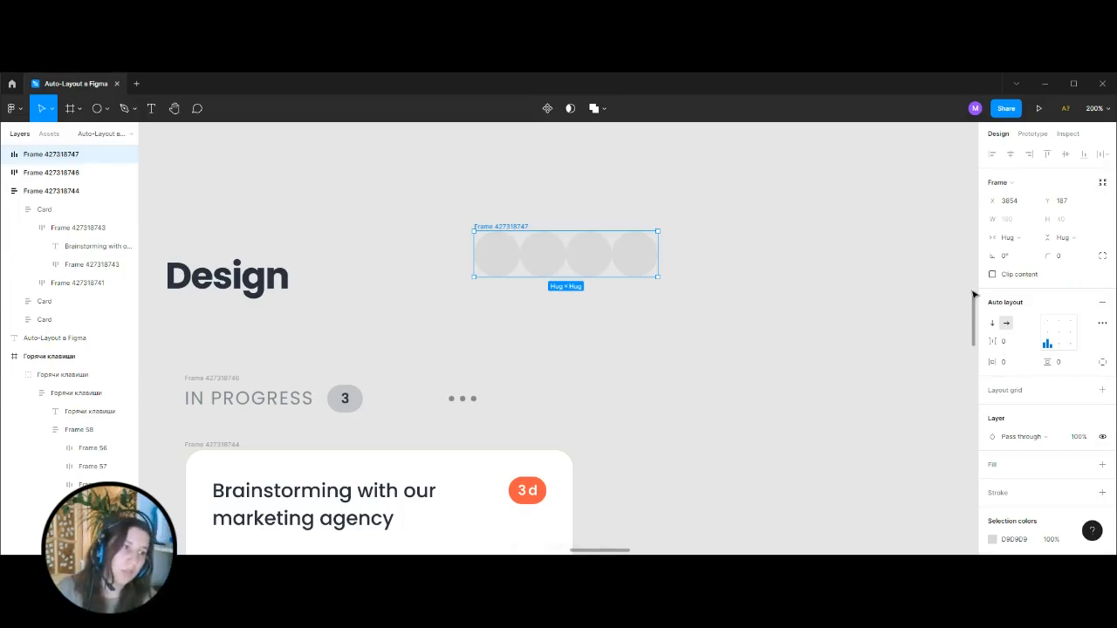
{"action": "left_click", "coordinate": [1008, 341]}
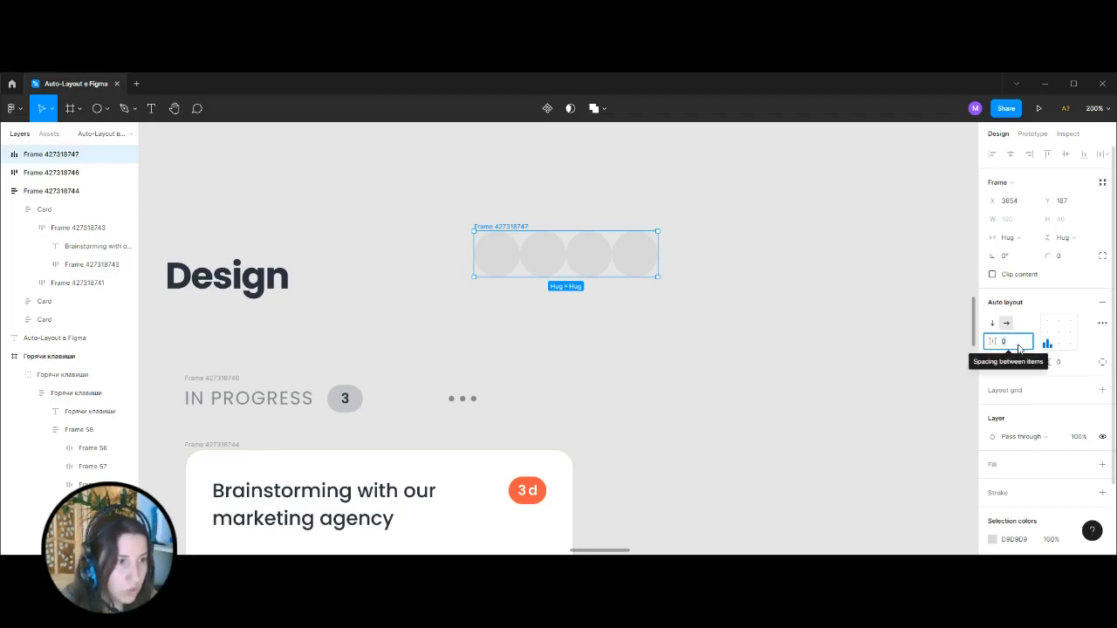
{"action": "type", "text": "-1"}
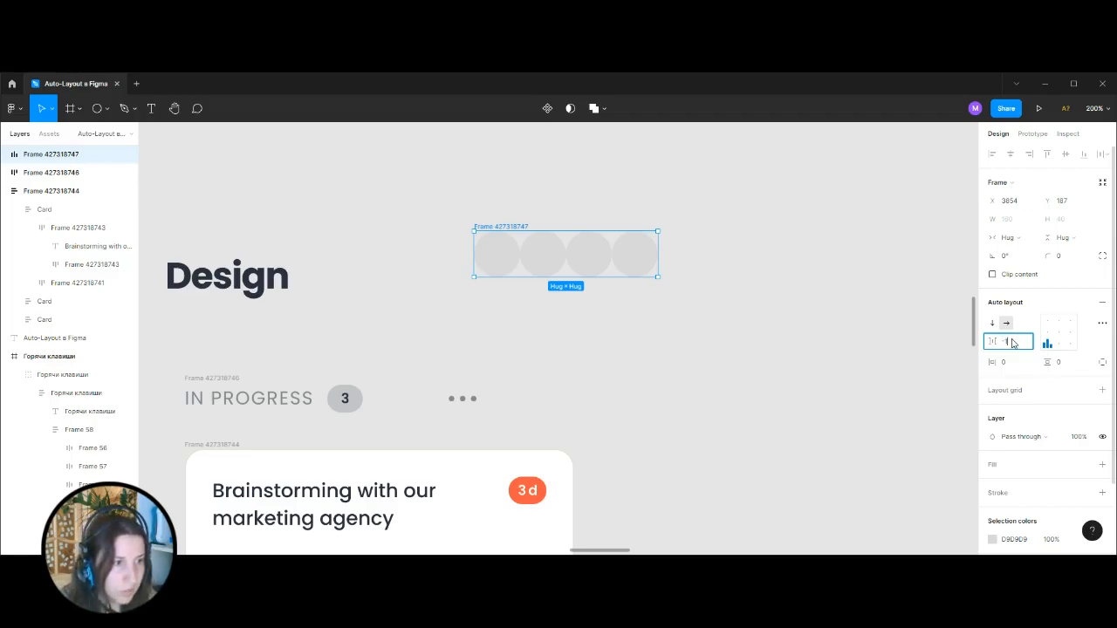
{"action": "type", "text": "2"}
{"action": "key", "text": "Return"}
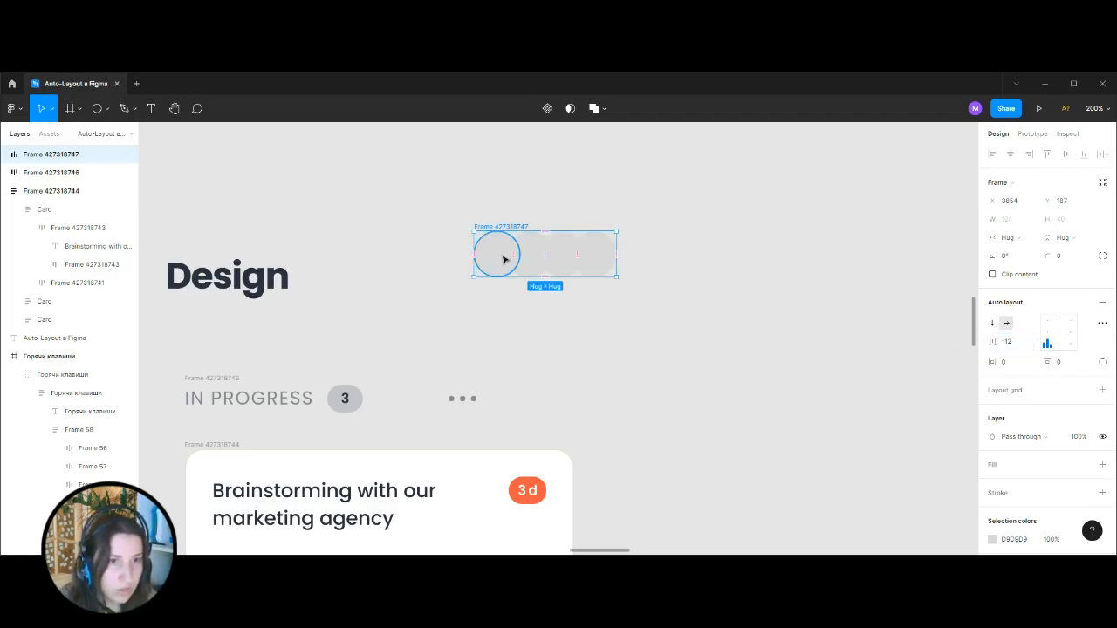
Copy the image fill of the first avatar beside the Design title in the mockup.
{"action": "double_click", "coordinate": [498, 253]}
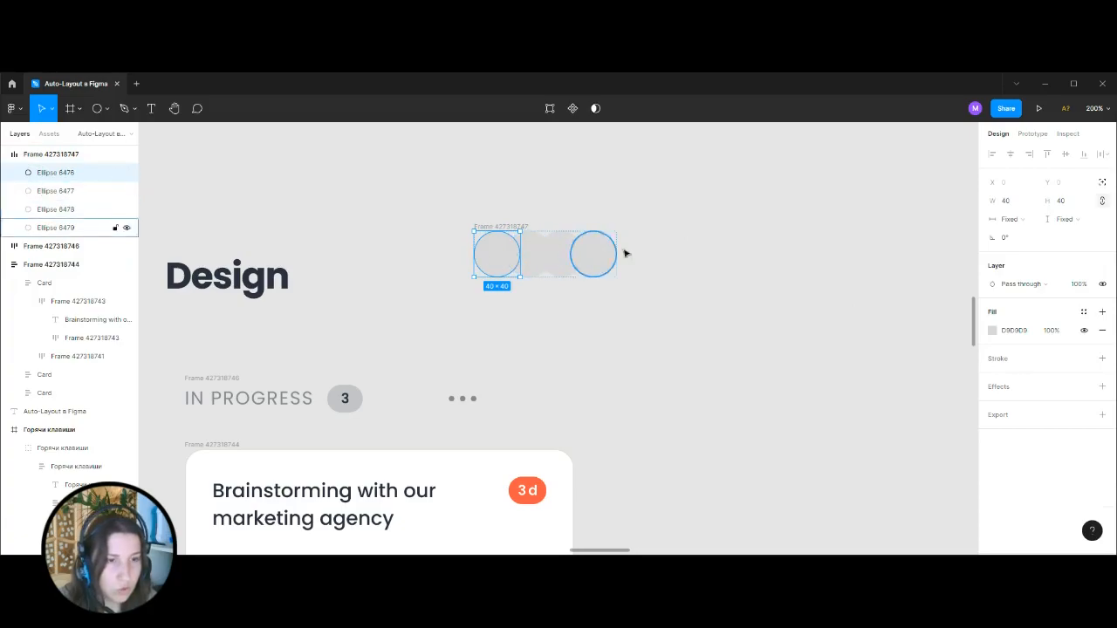
{"action": "left_click", "coordinate": [743, 266]}
{"action": "key", "text": "shift+0"}
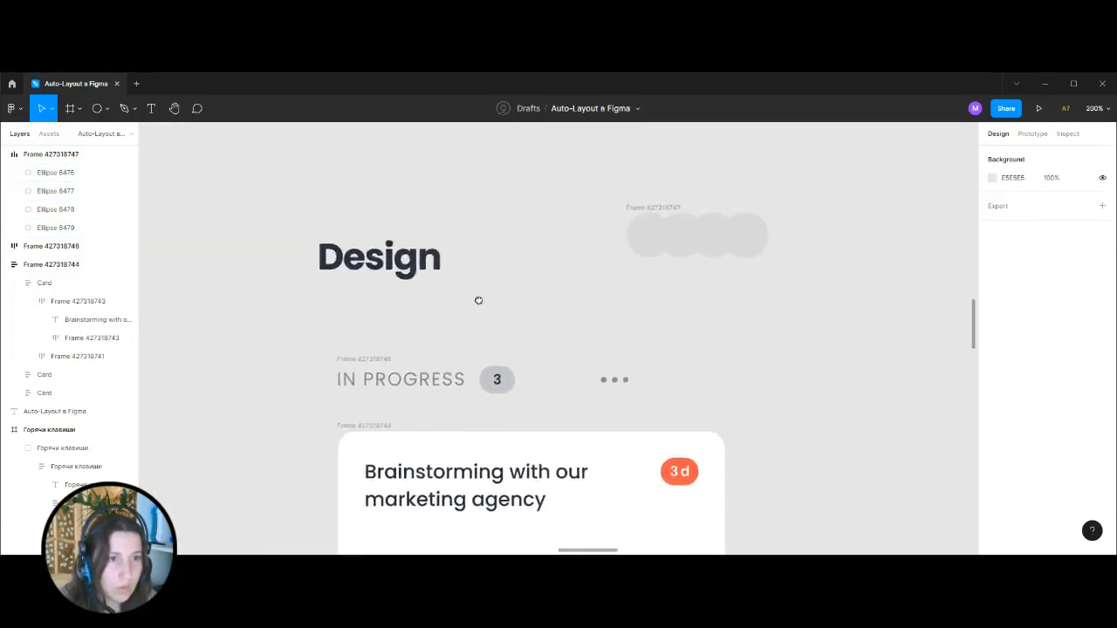
{"action": "left_click_drag", "start_coordinate": [437, 251], "coordinate": [736, 302]}
{"action": "key", "text": "ctrl+minus"}
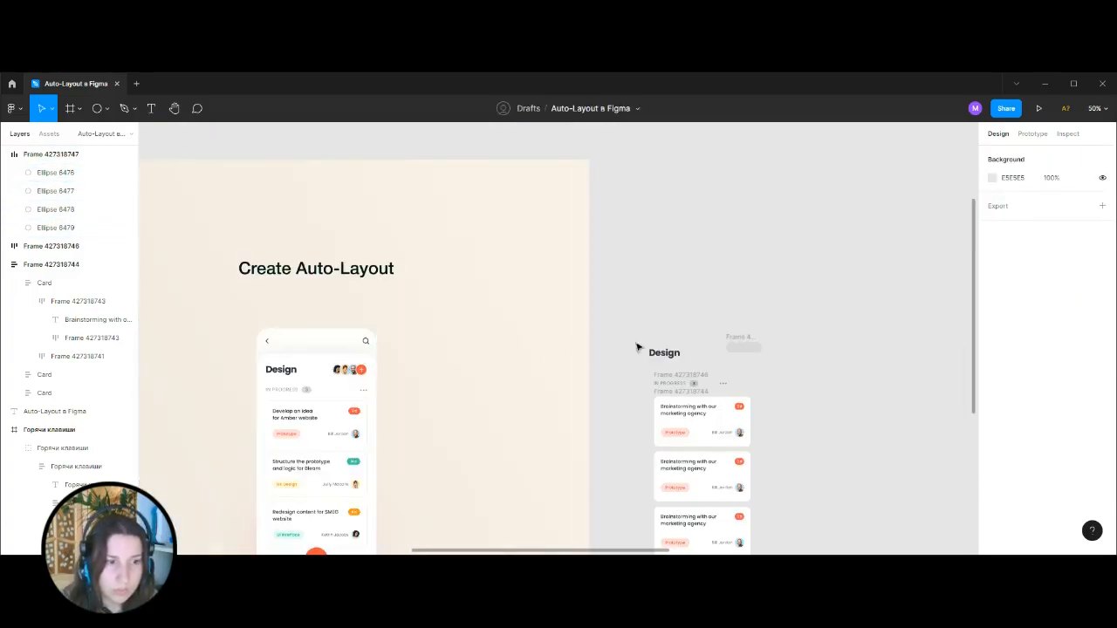
{"action": "left_click", "coordinate": [337, 372], "text": "ctrl"}
{"action": "left_click", "coordinate": [934, 331]}
{"action": "left_click_drag", "start_coordinate": [853, 308], "coordinate": [674, 327]}
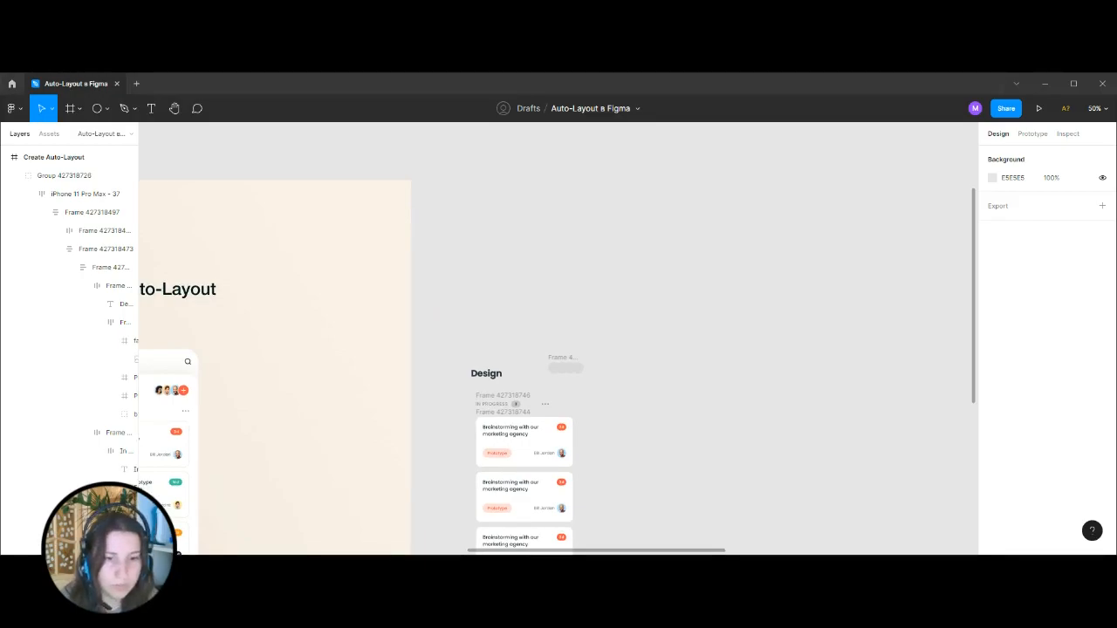
Paste the copied portrait fill onto the first circle of the avatar row.
{"action": "key", "text": "ctrl+plus"}
{"action": "key", "text": "ctrl+plus"}
{"action": "scroll", "coordinate": [663, 416], "scroll_direction": "down", "scroll_amount": 3}
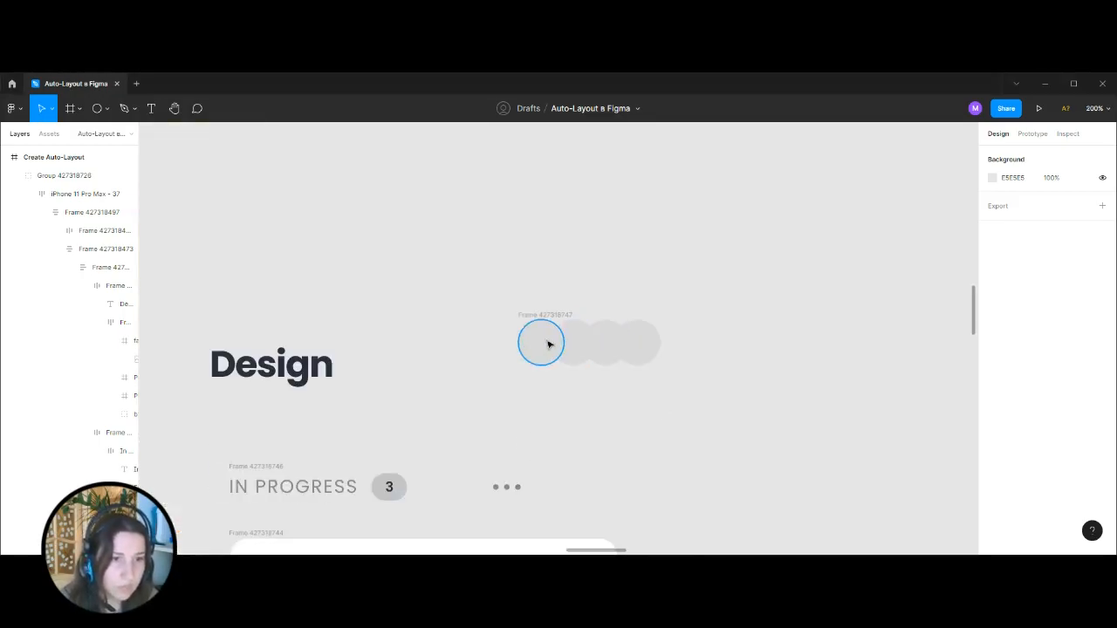
{"action": "left_click", "coordinate": [548, 344]}
{"action": "left_click", "coordinate": [986, 332]}
{"action": "key", "text": "ctrl+v"}
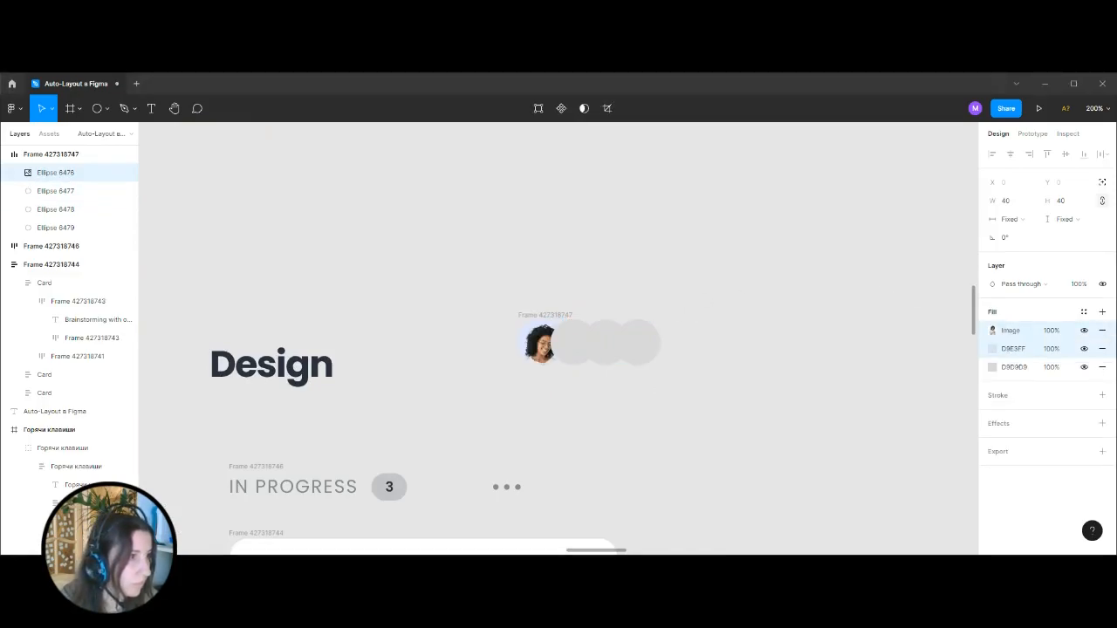
Fill the second circle with the mockup's second avatar portrait, the hooded person on an orange background.
{"action": "left_click", "coordinate": [581, 344]}
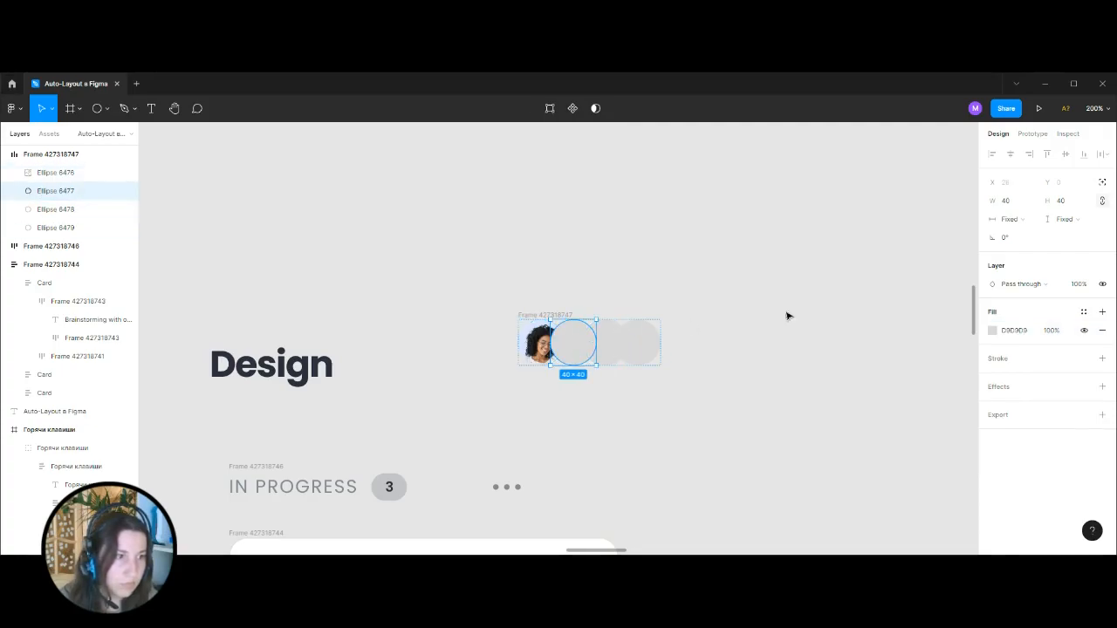
{"action": "left_click", "coordinate": [982, 330]}
{"action": "key", "text": "ctrl+v"}
{"action": "left_click", "coordinate": [740, 334]}
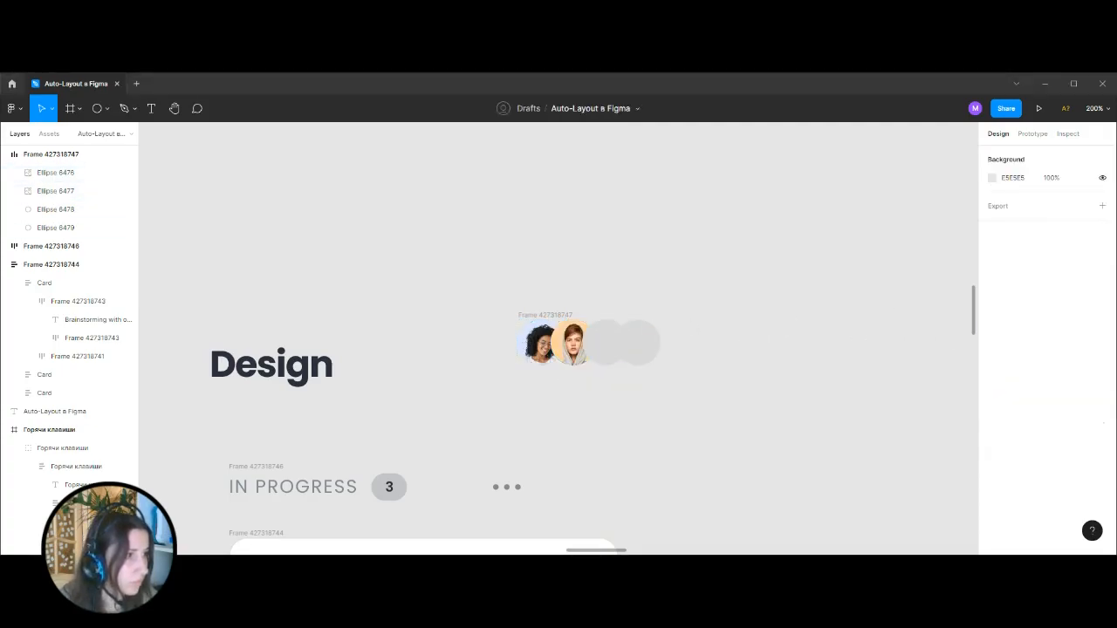
Fill the third circle with the mockup's third avatar portrait, the bearded man on a blue background.
{"action": "left_click", "coordinate": [606, 342]}
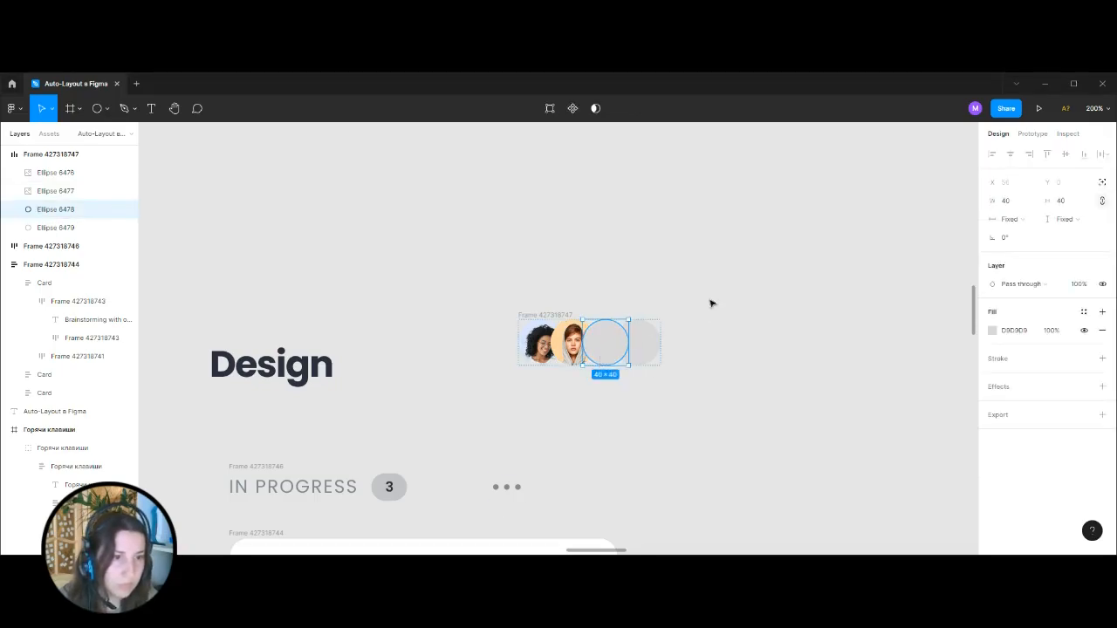
{"action": "left_click", "coordinate": [989, 330]}
{"action": "key", "text": "ctrl+v"}
{"action": "left_click", "coordinate": [768, 346]}
Copy the orange fill of the card's 3 d badge and apply it to the fourth circle.
{"action": "left_click_drag", "start_coordinate": [830, 400], "coordinate": [760, 370]}
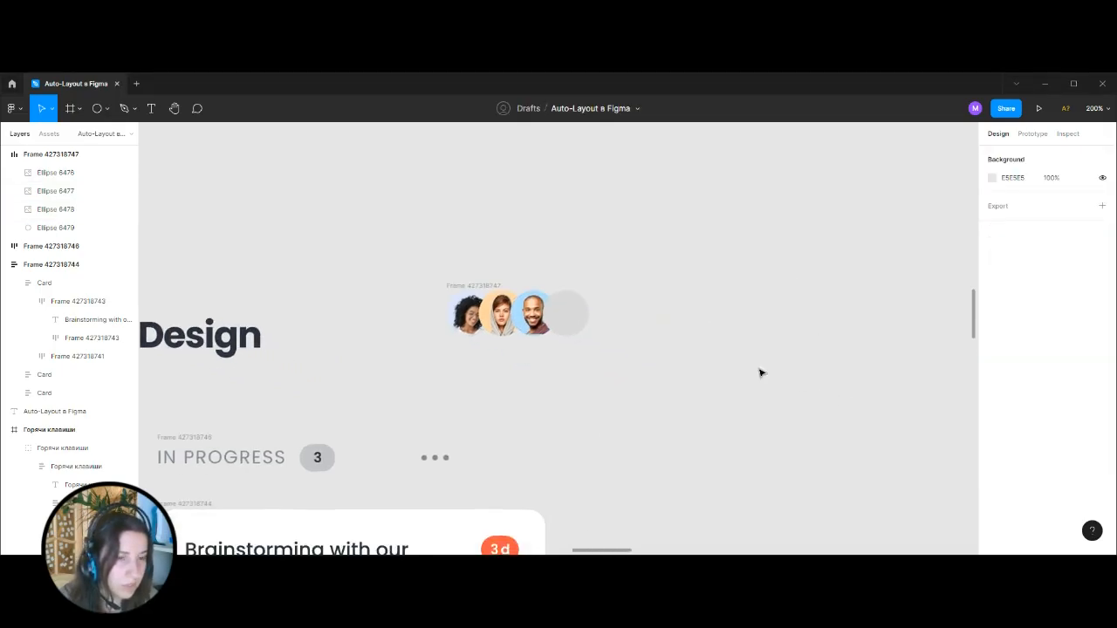
{"action": "key", "text": "ctrl+plus"}
{"action": "key", "text": "ctrl+minus"}
{"action": "scroll", "coordinate": [686, 385], "scroll_direction": "down", "scroll_amount": 2}
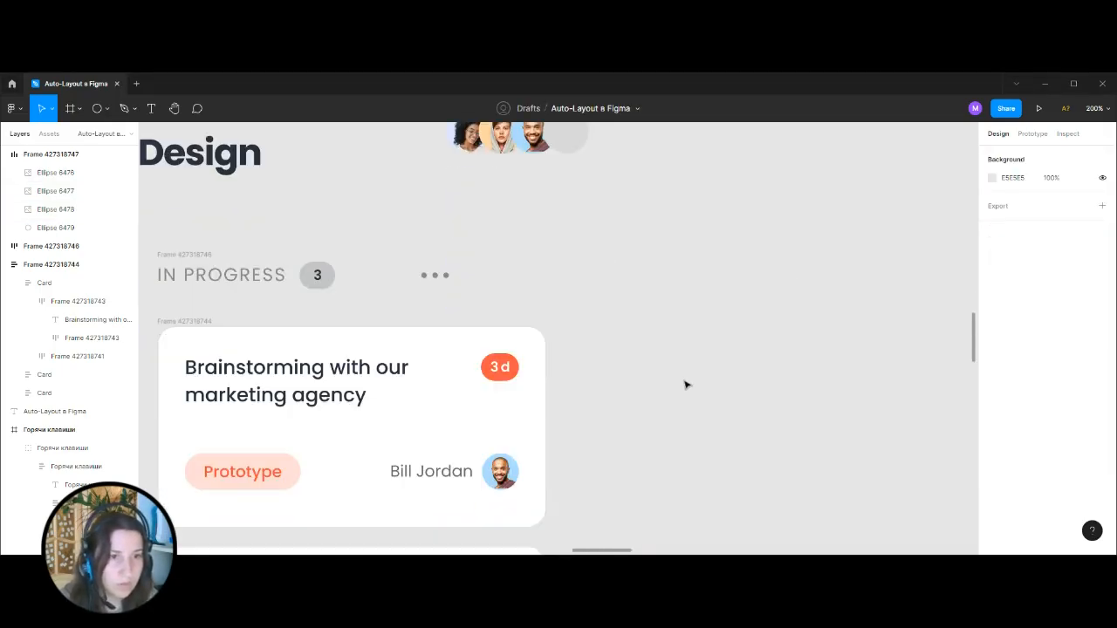
{"action": "left_click", "coordinate": [515, 377], "text": "ctrl"}
{"action": "scroll", "coordinate": [728, 436], "scroll_direction": "up", "scroll_amount": 3}
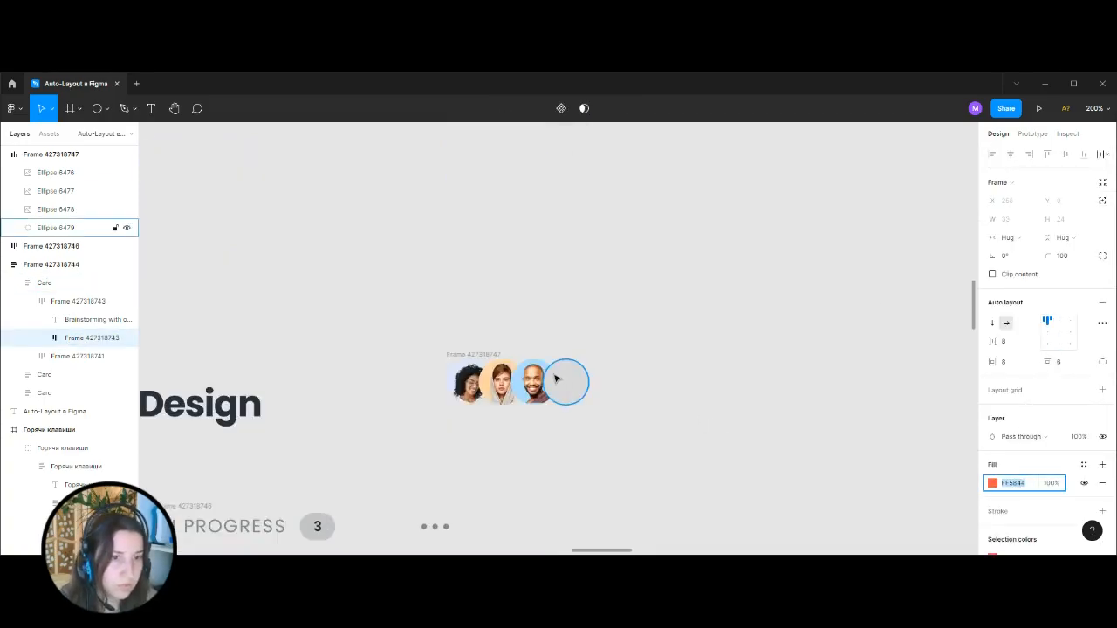
{"action": "left_click", "coordinate": [559, 379]}
{"action": "left_click", "coordinate": [1012, 330]}
{"action": "key", "text": "ctrl+v"}
{"action": "left_click", "coordinate": [738, 396]}
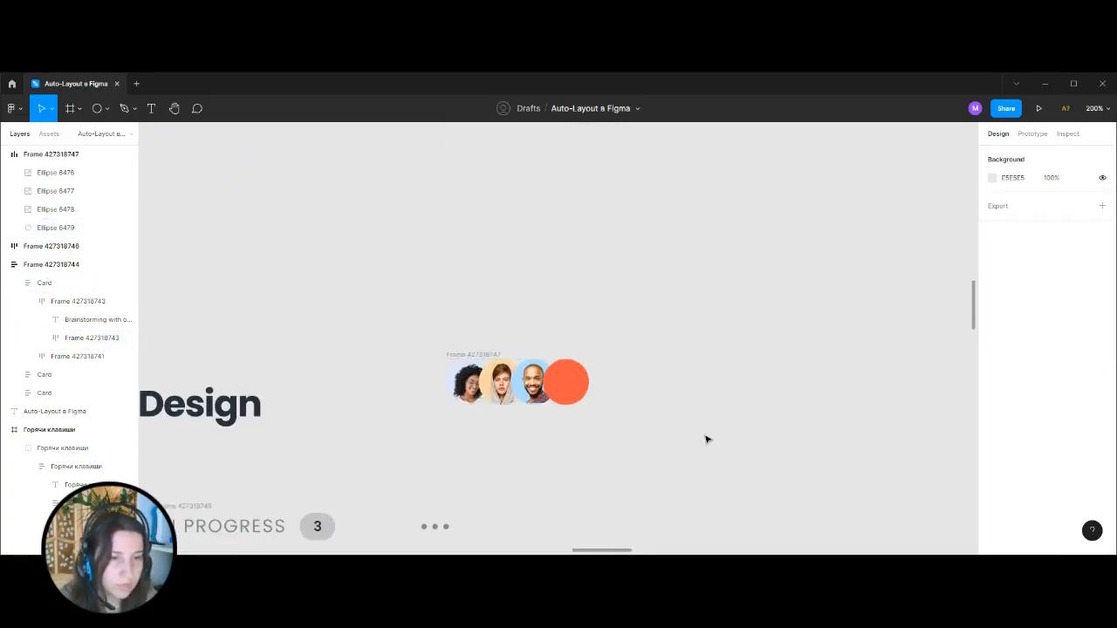
Group the orange circle on its own and paste the white plus icon into the group over it.
{"action": "key", "text": "ctrl+plus"}
{"action": "scroll", "coordinate": [696, 439], "scroll_direction": "down", "scroll_amount": 1}
{"action": "left_click", "coordinate": [599, 376]}
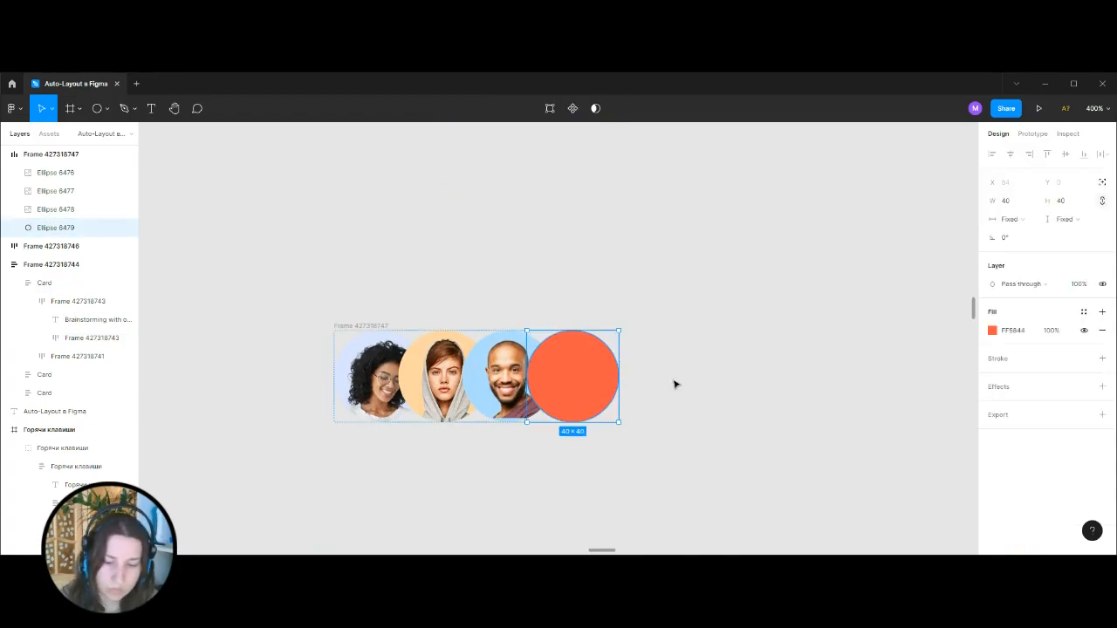
{"action": "key", "text": "ctrl+g"}
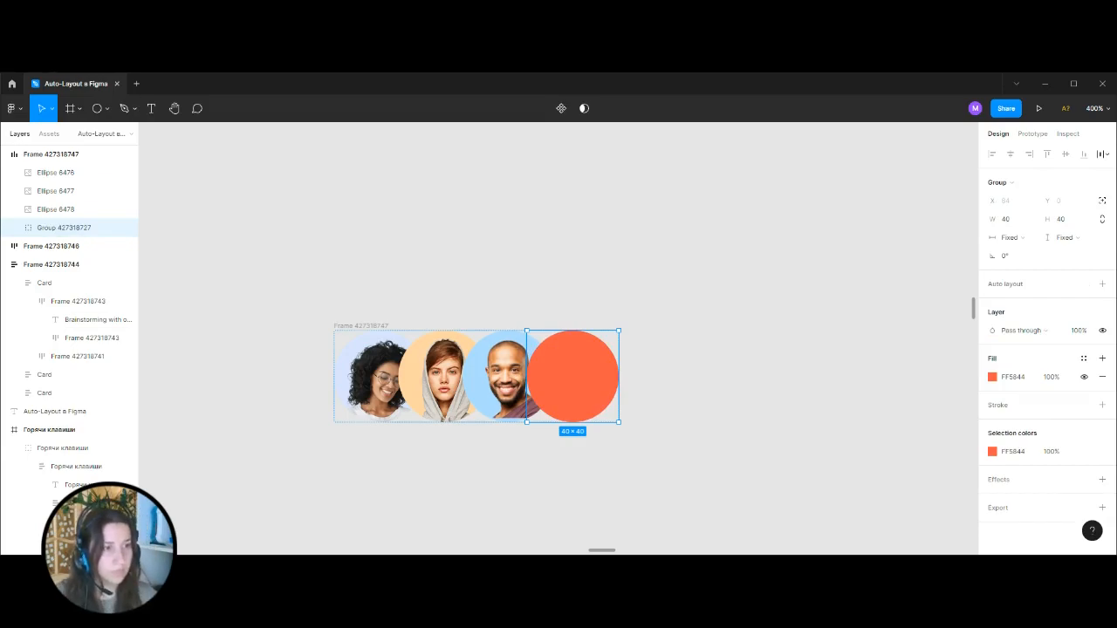
{"action": "key", "text": "ctrl+v"}
{"action": "left_click", "coordinate": [655, 357]}
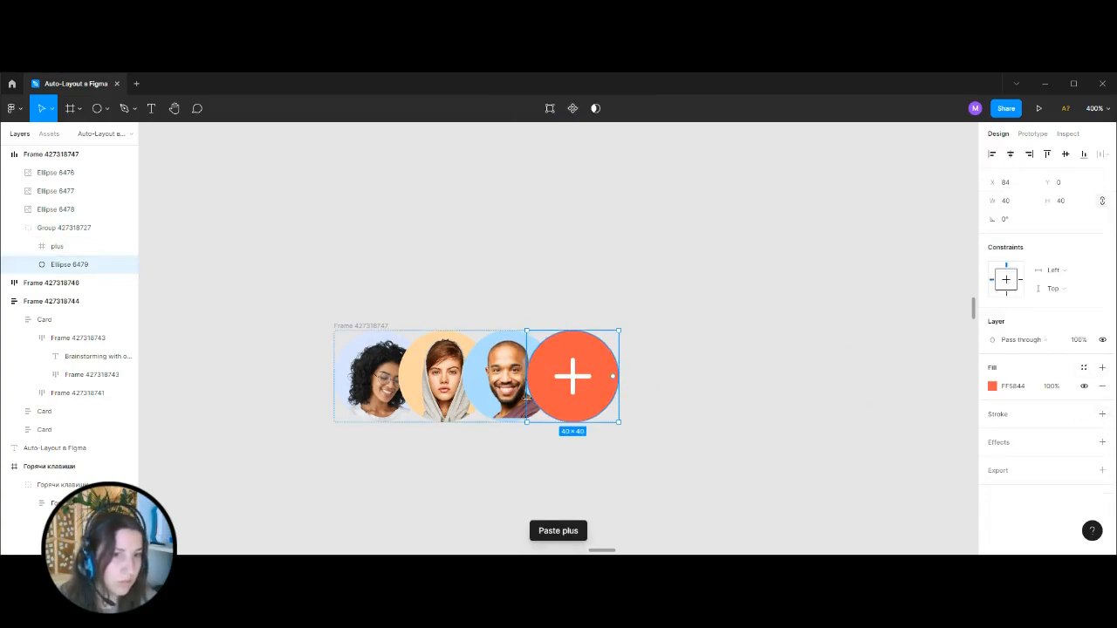
Add a white inside stroke to the three portrait circles and the orange circle, and increase its thickness.
{"action": "left_click", "coordinate": [495, 395], "text": "shift"}
{"action": "left_click", "coordinate": [418, 390], "text": "shift"}
{"action": "left_click", "coordinate": [375, 384], "text": "shift"}
{"action": "scroll", "coordinate": [1057, 399], "scroll_direction": "down", "scroll_amount": 2}
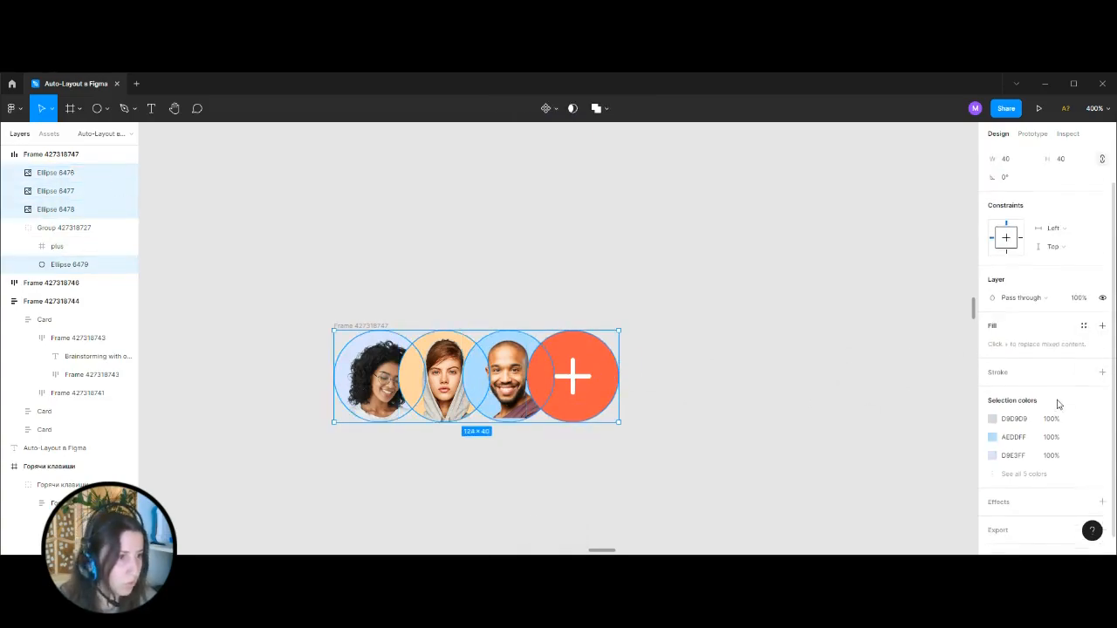
{"action": "left_click", "coordinate": [1102, 354]}
{"action": "left_click", "coordinate": [994, 375]}
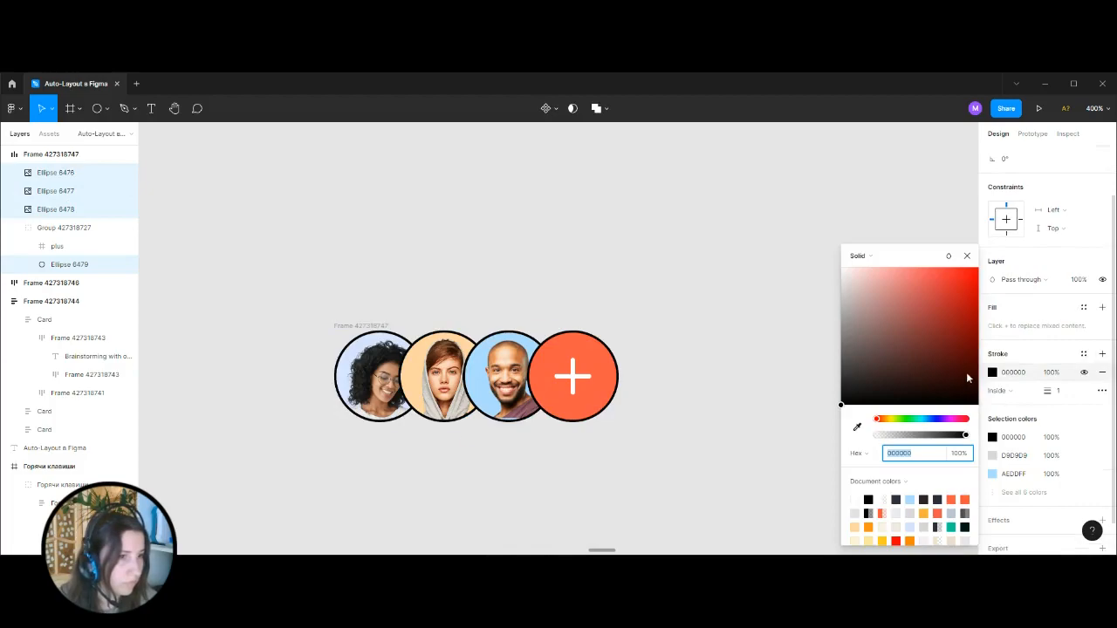
{"action": "left_click_drag", "start_coordinate": [968, 376], "coordinate": [696, 246]}
{"action": "left_click", "coordinate": [1066, 393]}
{"action": "key", "text": "Return"}
{"action": "left_click", "coordinate": [741, 401]}
Open the advanced auto layout settings for the avatar row frame.
{"action": "key", "text": "minus"}
{"action": "key", "text": "minus"}
{"action": "left_click_drag", "start_coordinate": [650, 401], "coordinate": [707, 377]}
{"action": "key", "text": "plus"}
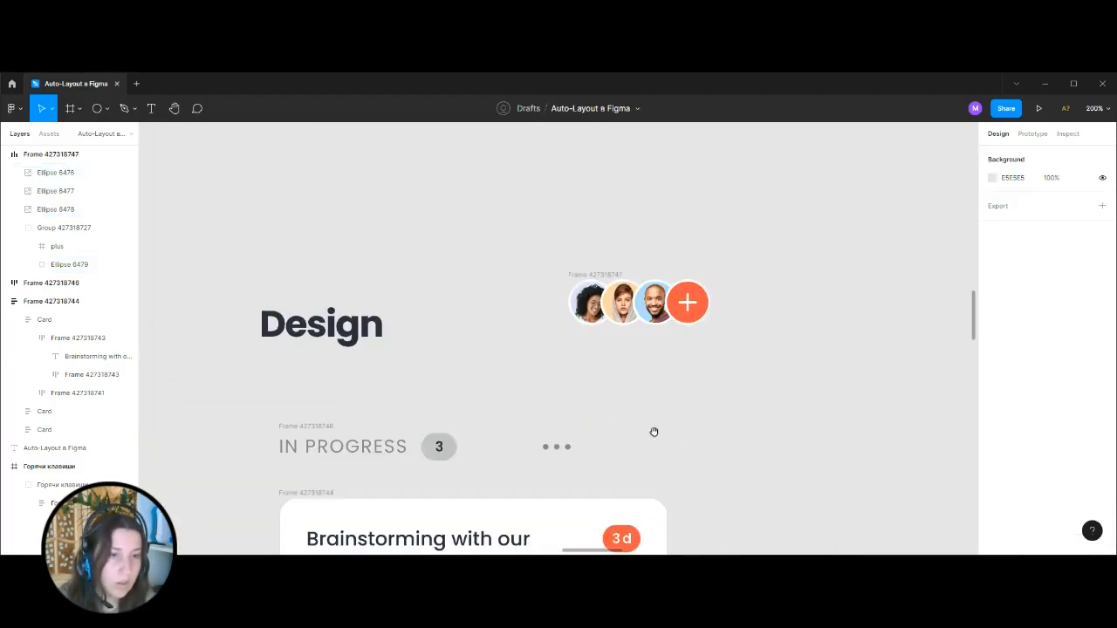
{"action": "left_click_drag", "start_coordinate": [660, 436], "coordinate": [615, 485]}
{"action": "left_click", "coordinate": [528, 323]}
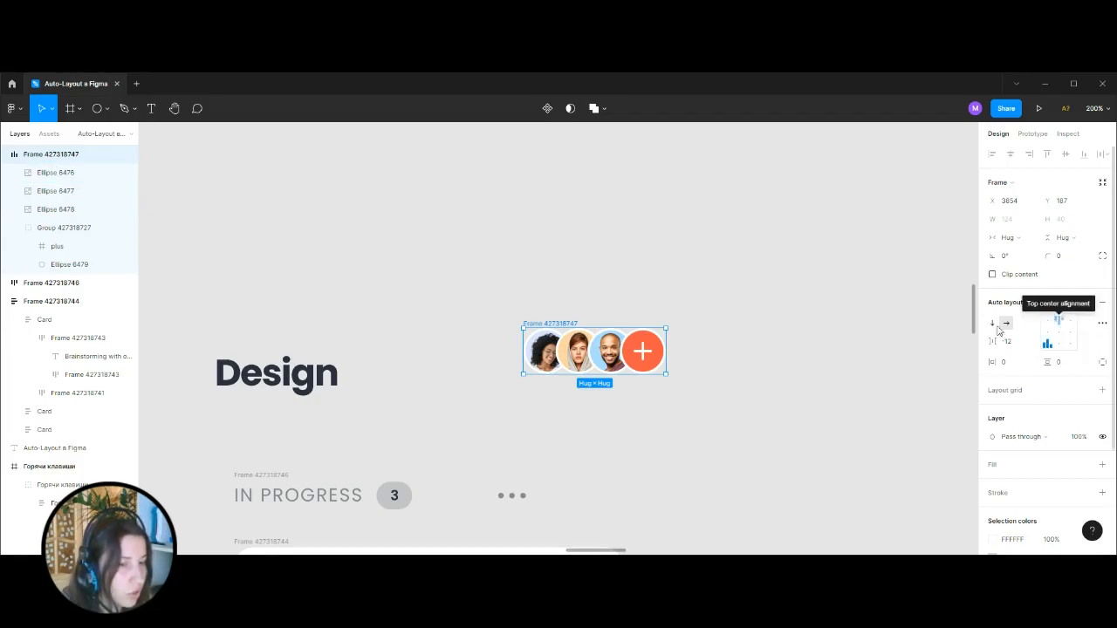
{"action": "left_click", "coordinate": [1102, 323]}
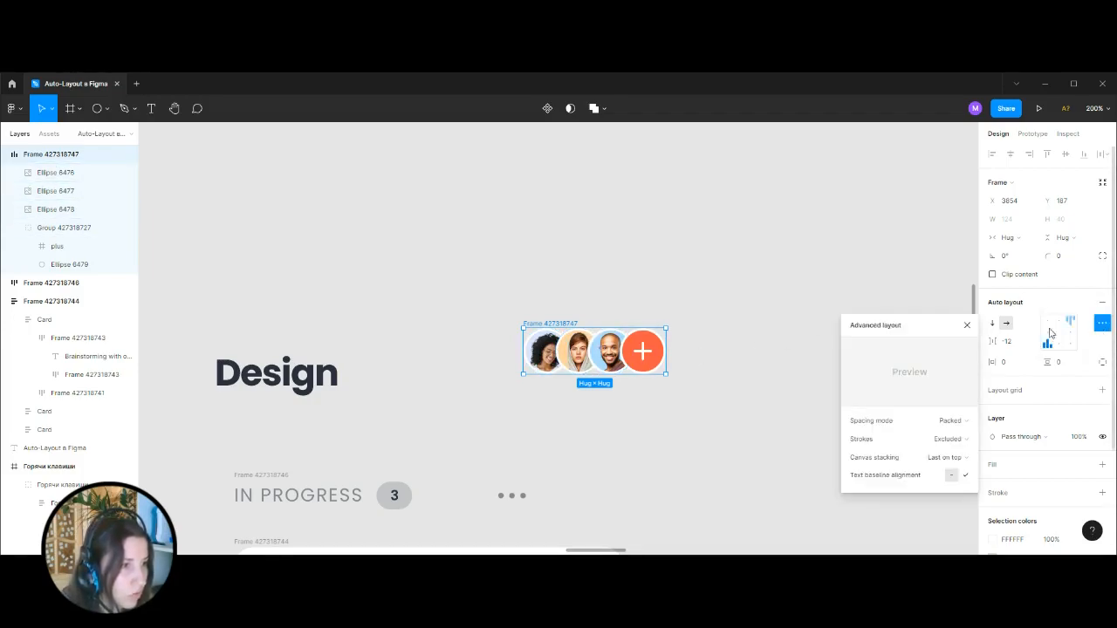
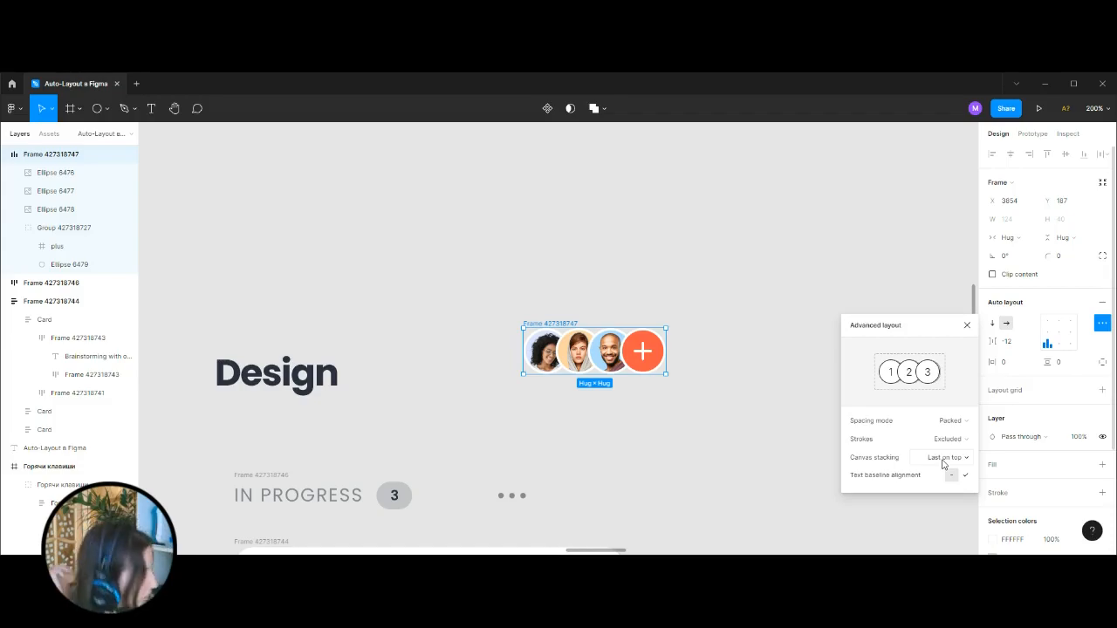
Try First on top canvas stacking for the avatar row and return it to Last on top.
{"action": "left_click", "coordinate": [942, 461]}
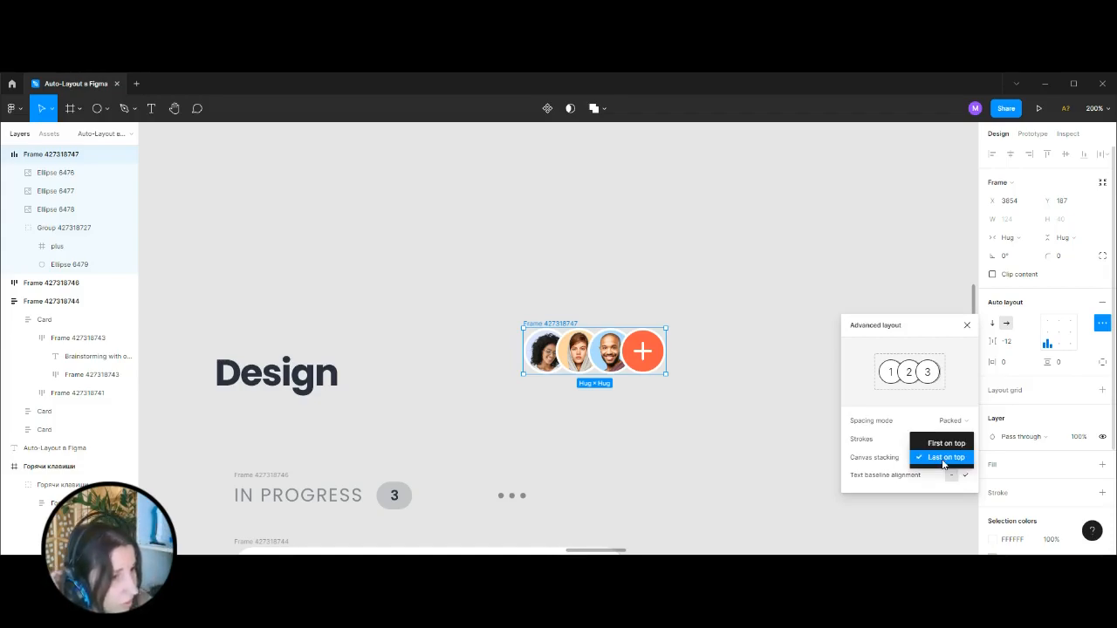
{"action": "left_click", "coordinate": [946, 444]}
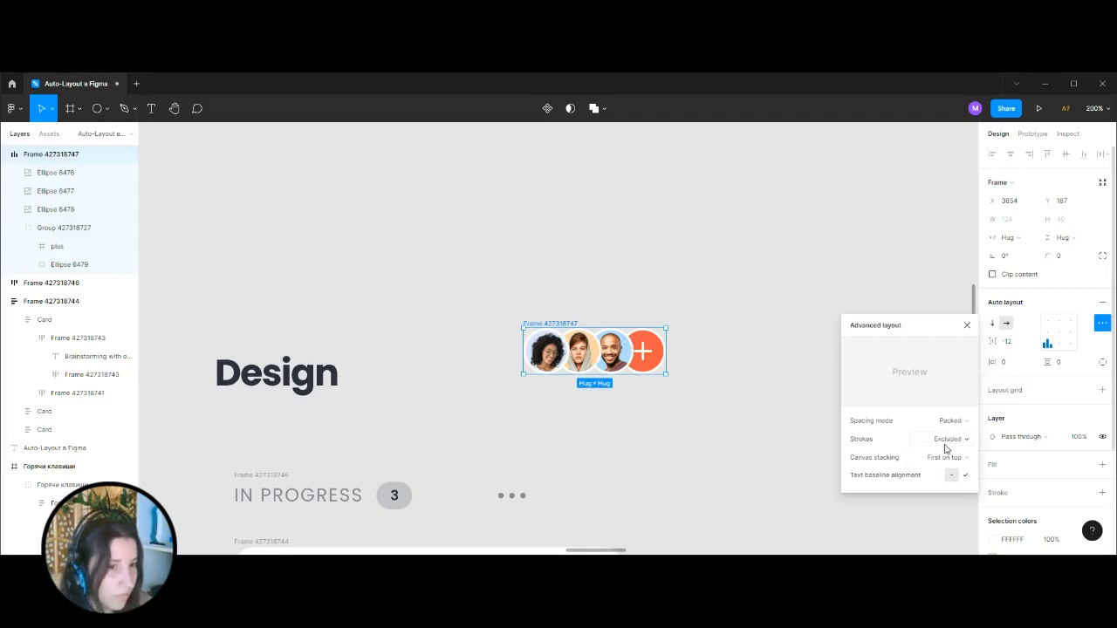
{"action": "left_click", "coordinate": [948, 458]}
{"action": "left_click", "coordinate": [950, 472]}
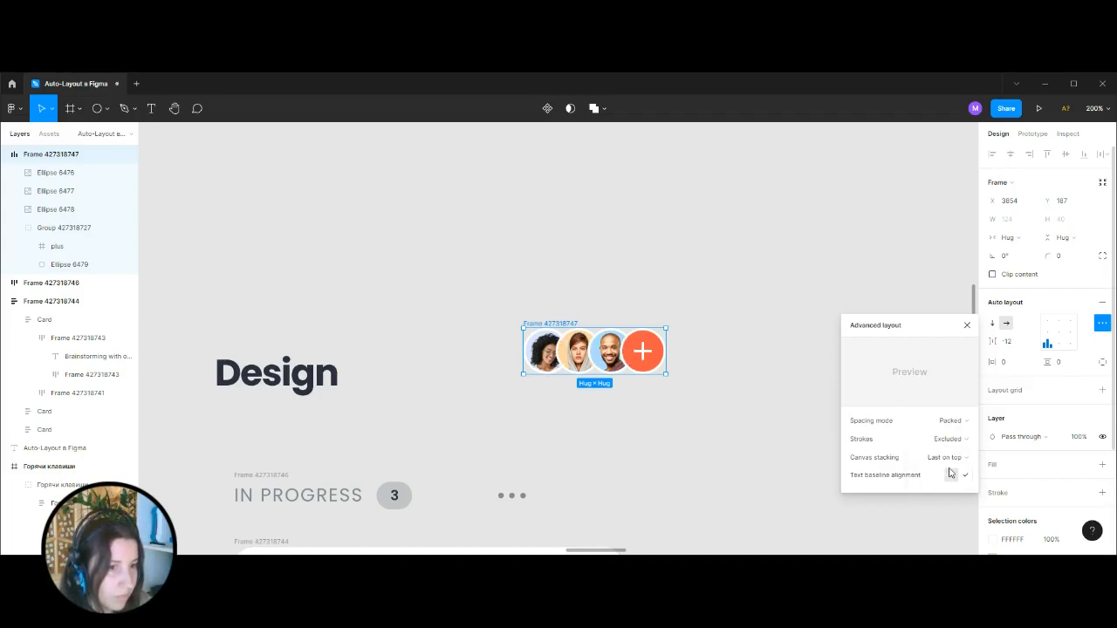
{"action": "left_click", "coordinate": [946, 459]}
{"action": "left_click", "coordinate": [953, 443]}
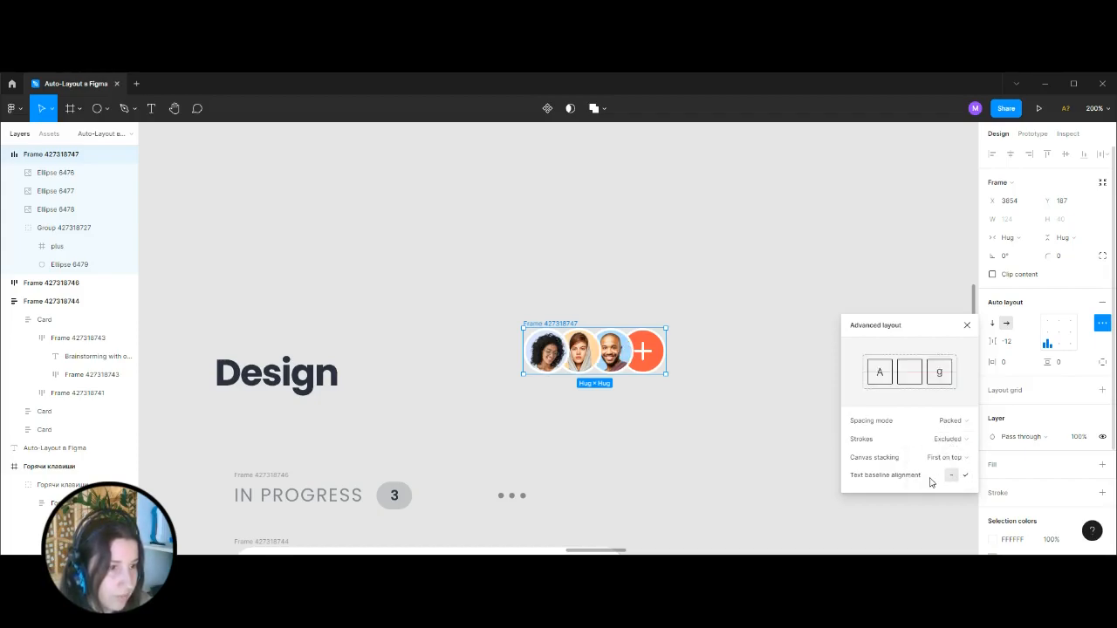
{"action": "left_click", "coordinate": [948, 457]}
{"action": "left_click", "coordinate": [950, 472]}
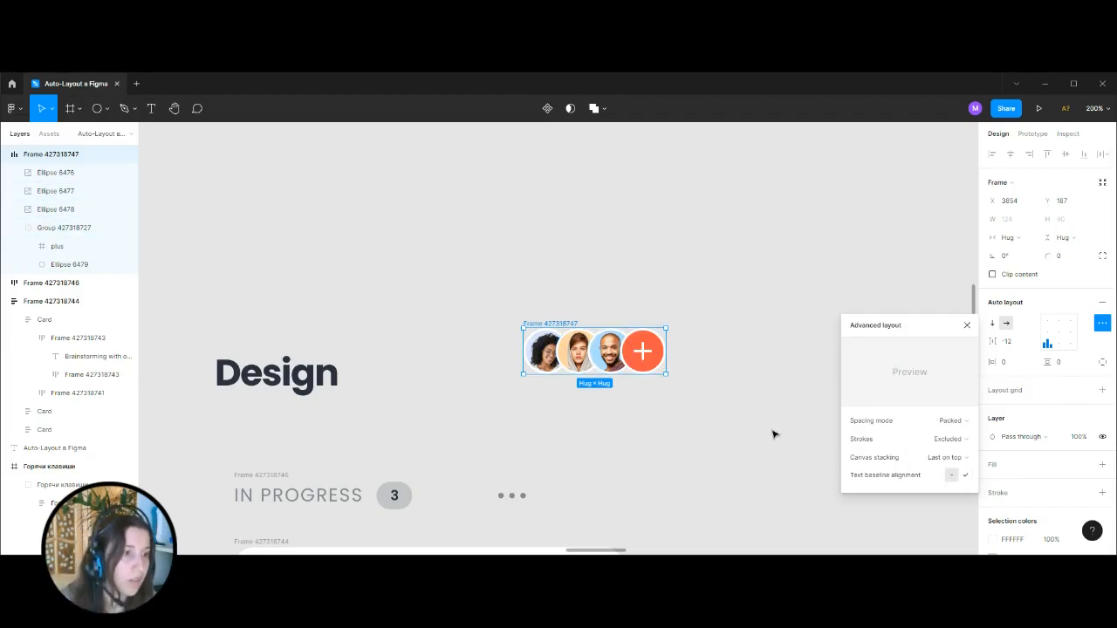
{"action": "left_click", "coordinate": [968, 324]}
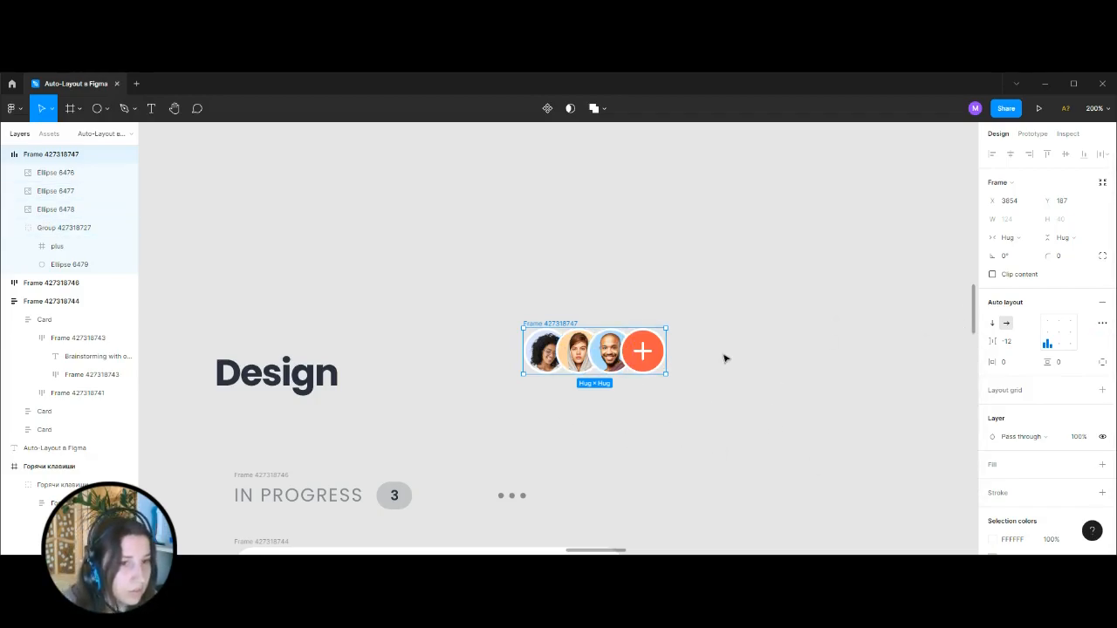
Wrap the Design title and the avatar row together in a horizontal auto layout frame.
{"action": "left_click", "coordinate": [724, 358]}
{"action": "key", "text": "ctrl+minus"}
{"action": "left_click_drag", "start_coordinate": [685, 396], "coordinate": [763, 354]}
{"action": "key", "text": "ctrl+plus"}
{"action": "left_click_drag", "start_coordinate": [335, 209], "coordinate": [886, 349]}
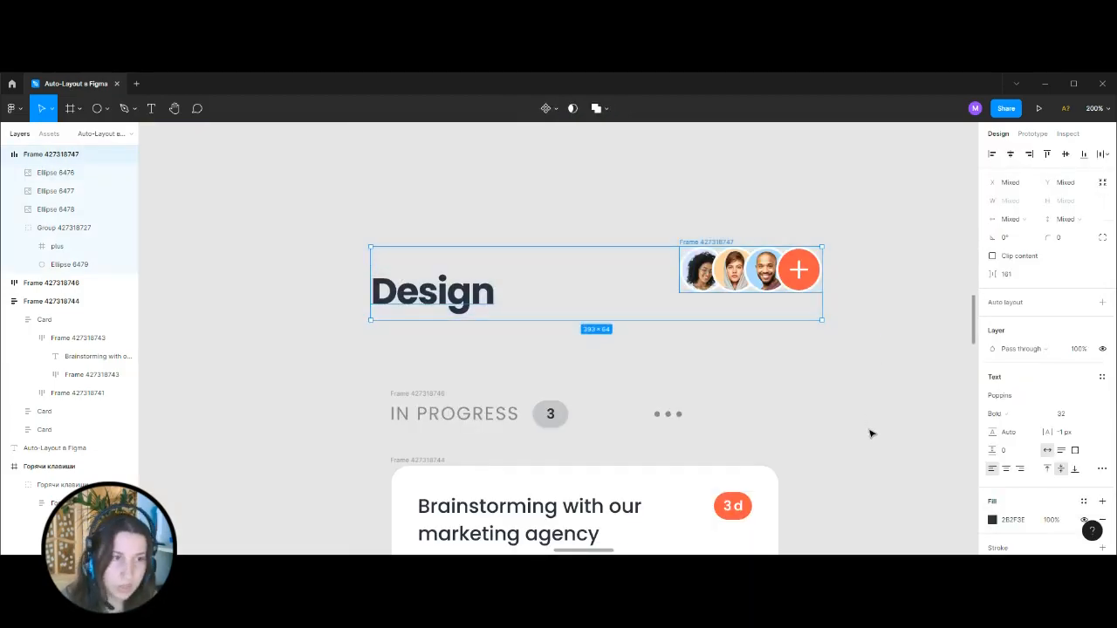
{"action": "key", "text": "shift+a"}
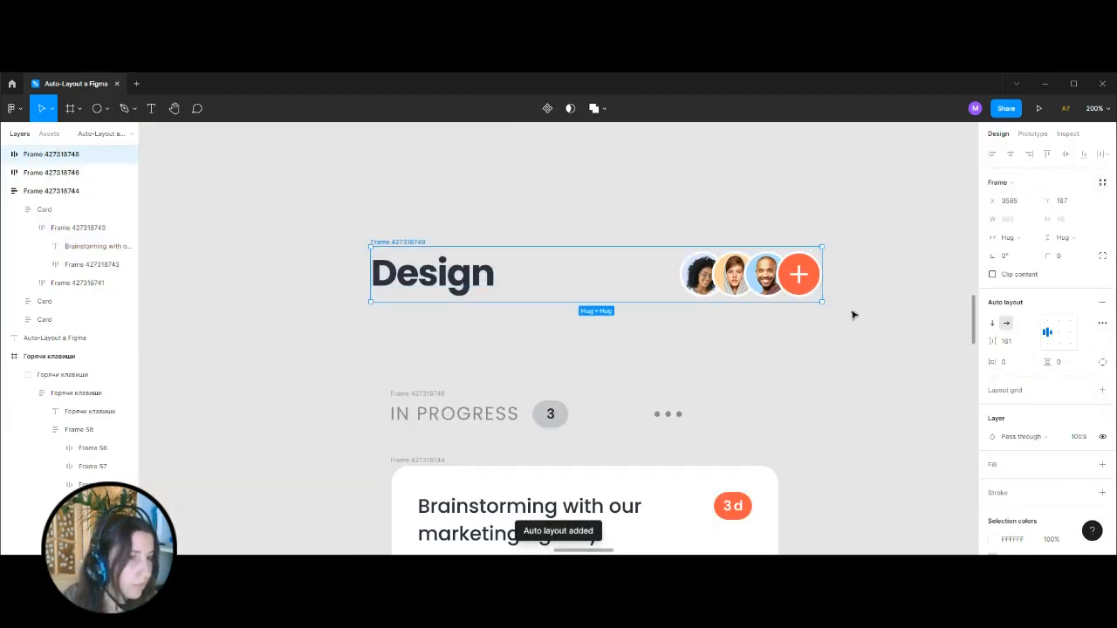
Set the title row's spacing mode to Space between and keep its width fixed.
{"action": "left_click", "coordinate": [1103, 323]}
{"action": "left_click", "coordinate": [938, 420]}
{"action": "left_click", "coordinate": [952, 434]}
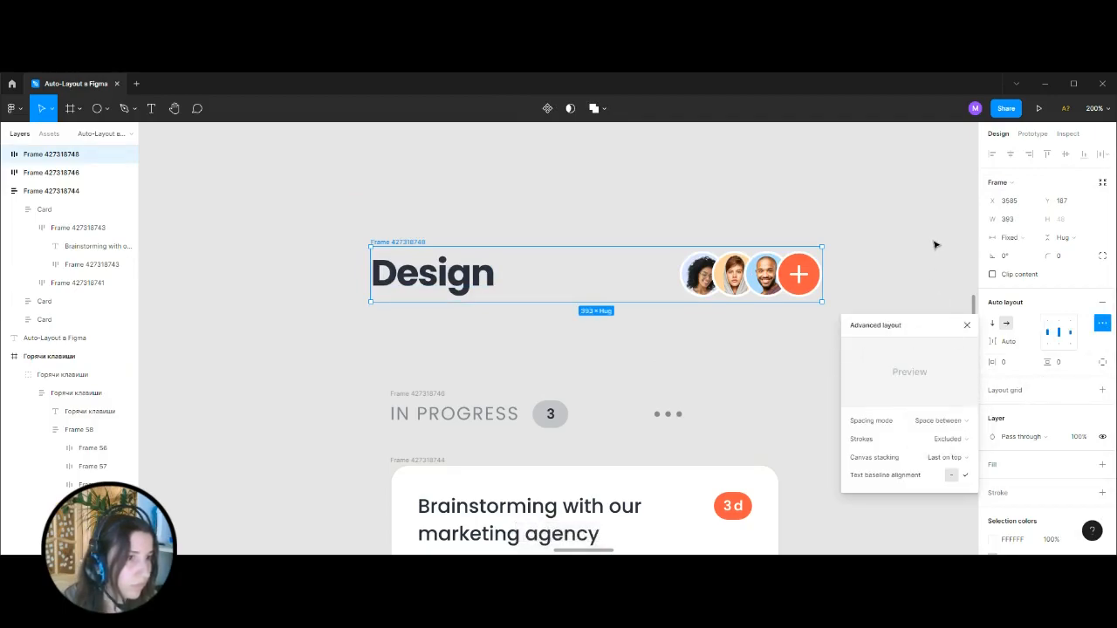
{"action": "left_click", "coordinate": [810, 208]}
{"action": "left_click", "coordinate": [395, 245]}
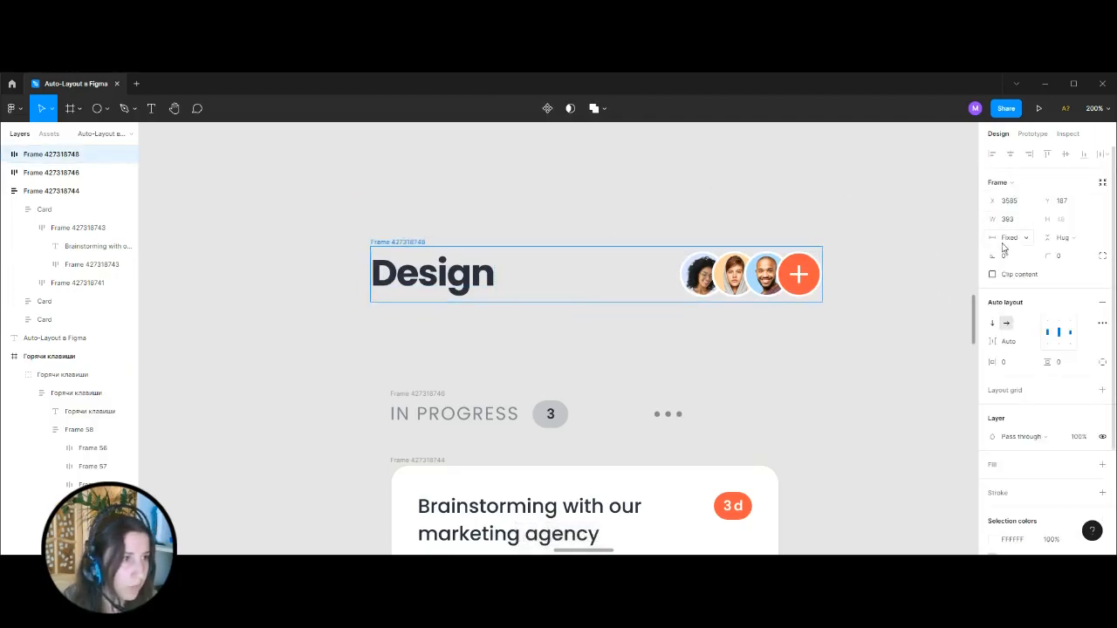
{"action": "left_click", "coordinate": [1007, 237]}
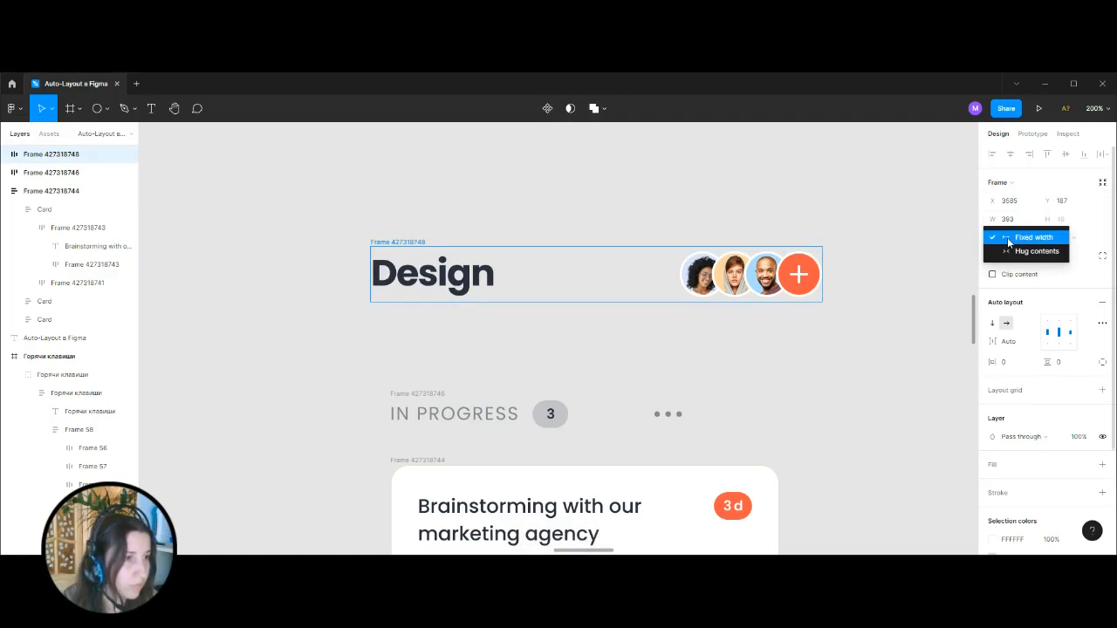
{"action": "left_click", "coordinate": [1007, 237]}
{"action": "left_click", "coordinate": [681, 236]}
Move the Design title row so its left edge aligns with the IN PROGRESS header and the cards.
{"action": "scroll", "coordinate": [765, 330], "scroll_direction": "down", "scroll_amount": 1}
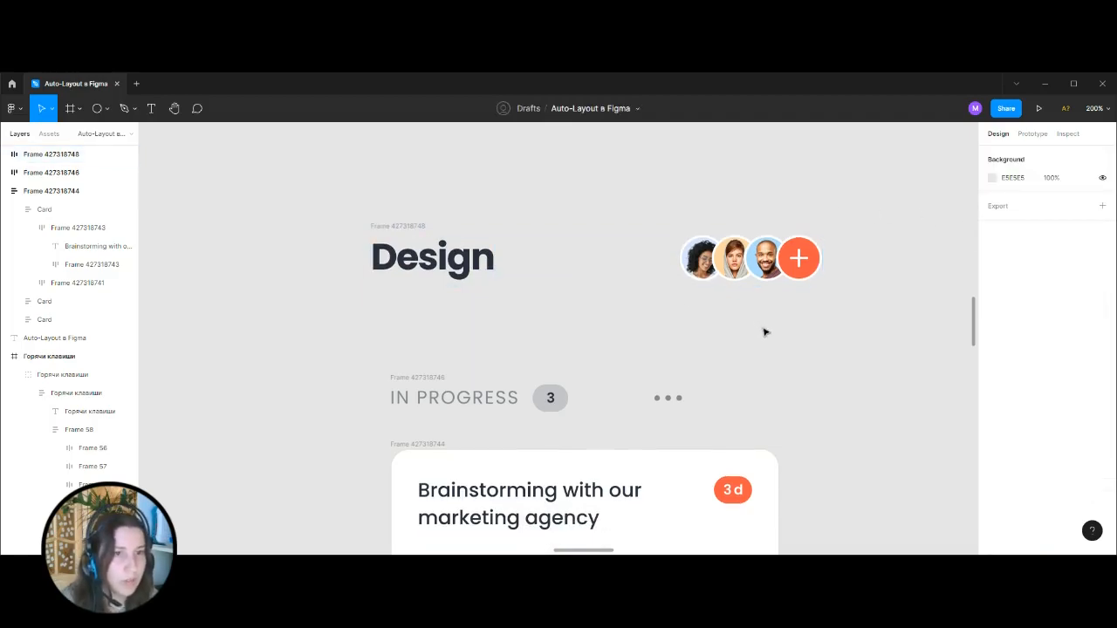
{"action": "key", "text": "ctrl+minus"}
{"action": "left_click_drag", "start_coordinate": [485, 280], "coordinate": [493, 305]}
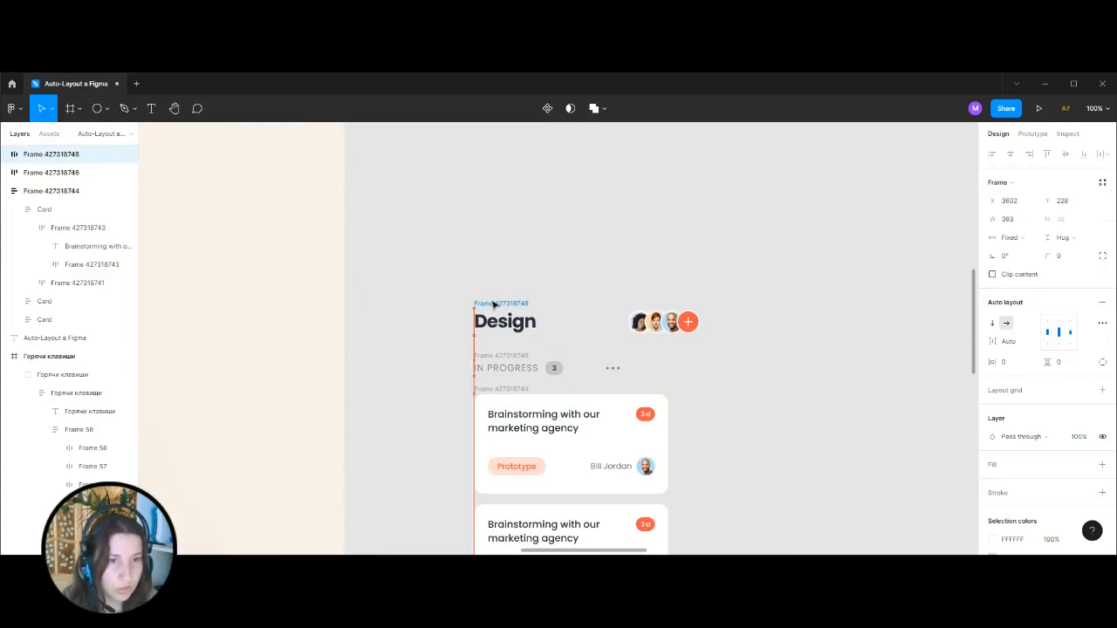
Examine the spacing between the Design title row and the IN PROGRESS row in the reference mobile screen.
{"action": "left_click", "coordinate": [854, 336]}
{"action": "scroll", "coordinate": [854, 336], "scroll_direction": "down", "scroll_amount": 5}
{"action": "key", "text": "ctrl+minus"}
{"action": "key", "text": "ctrl+minus"}
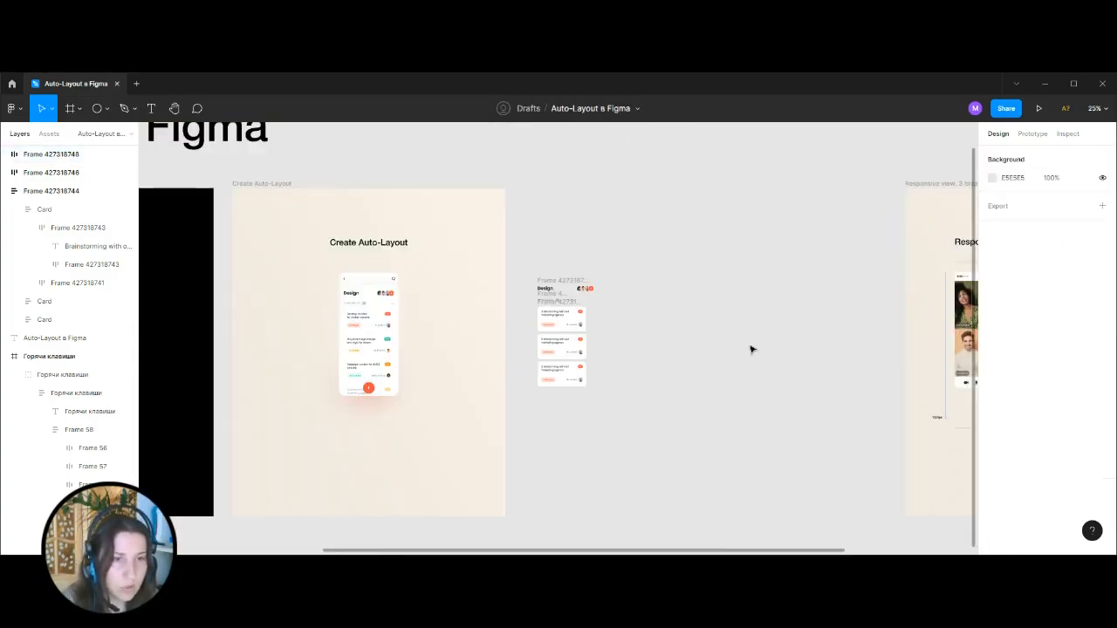
{"action": "left_click_drag", "start_coordinate": [539, 333], "coordinate": [708, 381]}
{"action": "key", "text": "ctrl+plus"}
{"action": "key", "text": "ctrl+plus"}
{"action": "scroll", "coordinate": [451, 439], "scroll_direction": "down", "scroll_amount": 3}
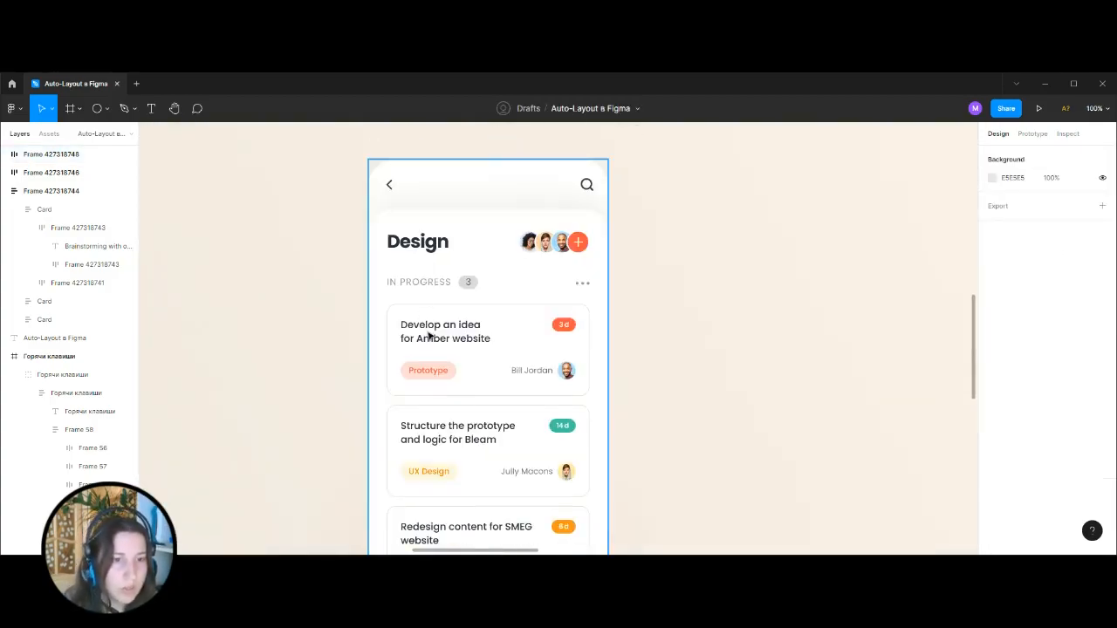
{"action": "left_click", "coordinate": [428, 336]}
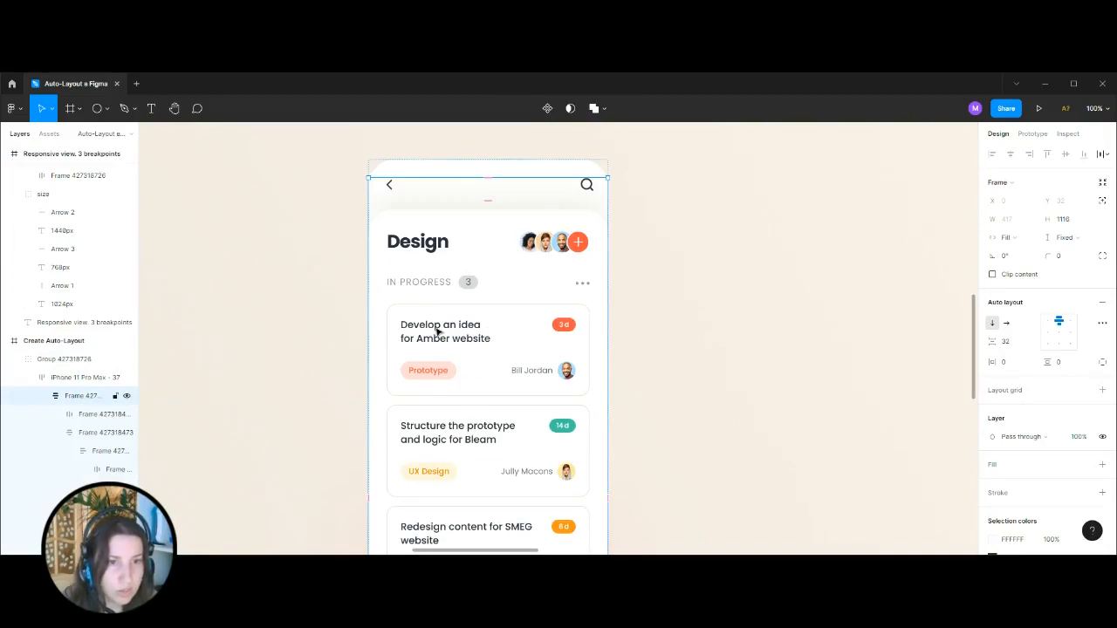
{"action": "left_click", "coordinate": [426, 285]}
{"action": "left_click", "coordinate": [426, 285]}
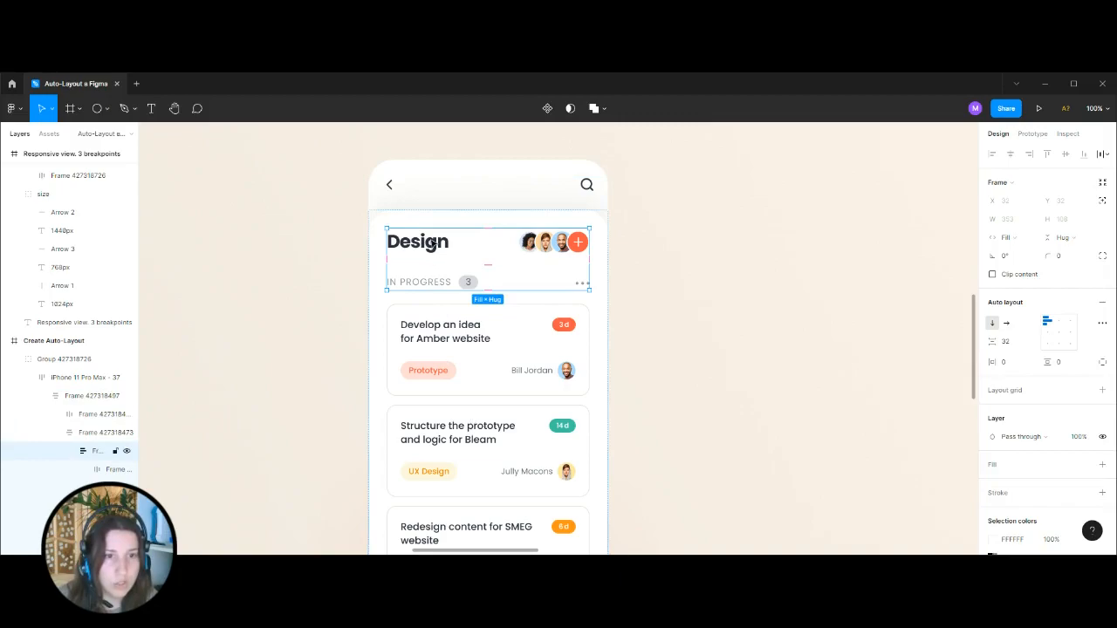
{"action": "left_click", "coordinate": [806, 249]}
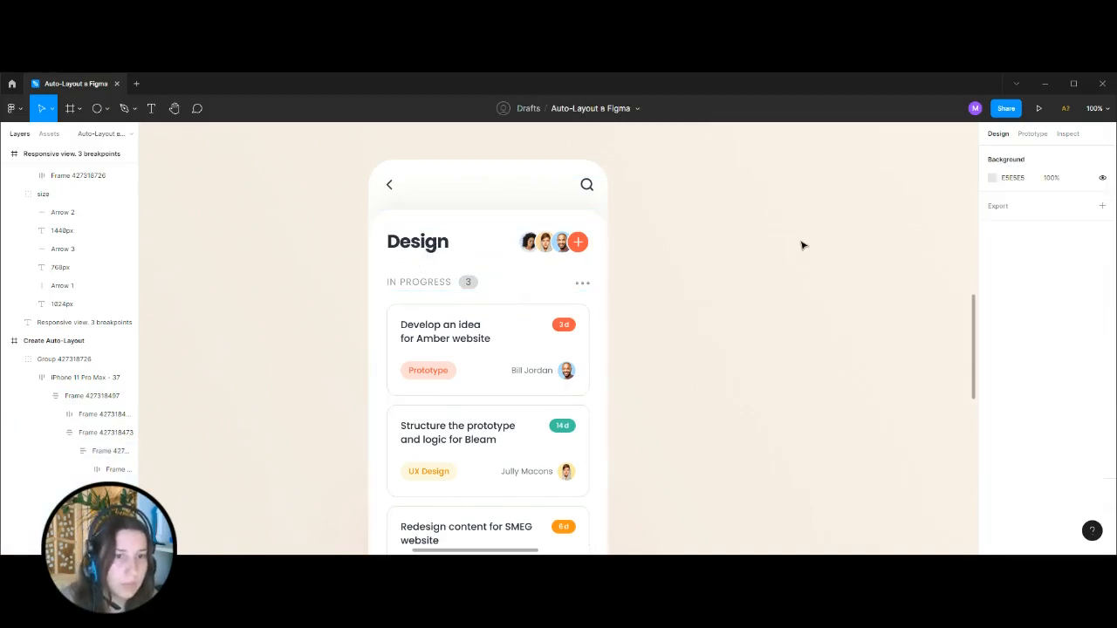
Combine the Design and IN PROGRESS rows into a vertical auto layout frame with 32 spacing between them.
{"action": "key", "text": "ctrl+minus"}
{"action": "key", "text": "ctrl+minus"}
{"action": "left_click_drag", "start_coordinate": [803, 250], "coordinate": [621, 266]}
{"action": "key", "text": "shift+0"}
{"action": "scroll", "coordinate": [658, 307], "scroll_direction": "up", "scroll_amount": 1}
{"action": "scroll", "coordinate": [524, 262], "scroll_direction": "left", "scroll_amount": 2}
{"action": "left_click_drag", "start_coordinate": [428, 205], "coordinate": [784, 327]}
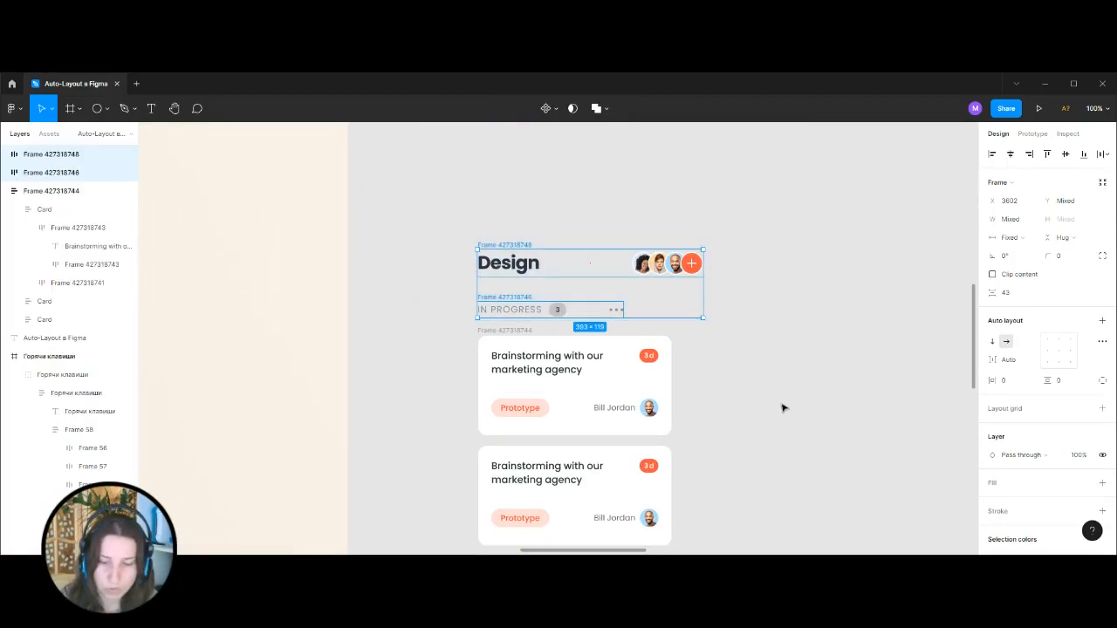
{"action": "key", "text": "shift+a"}
{"action": "left_click", "coordinate": [1009, 343]}
{"action": "type", "text": "32"}
{"action": "key", "text": "Return"}
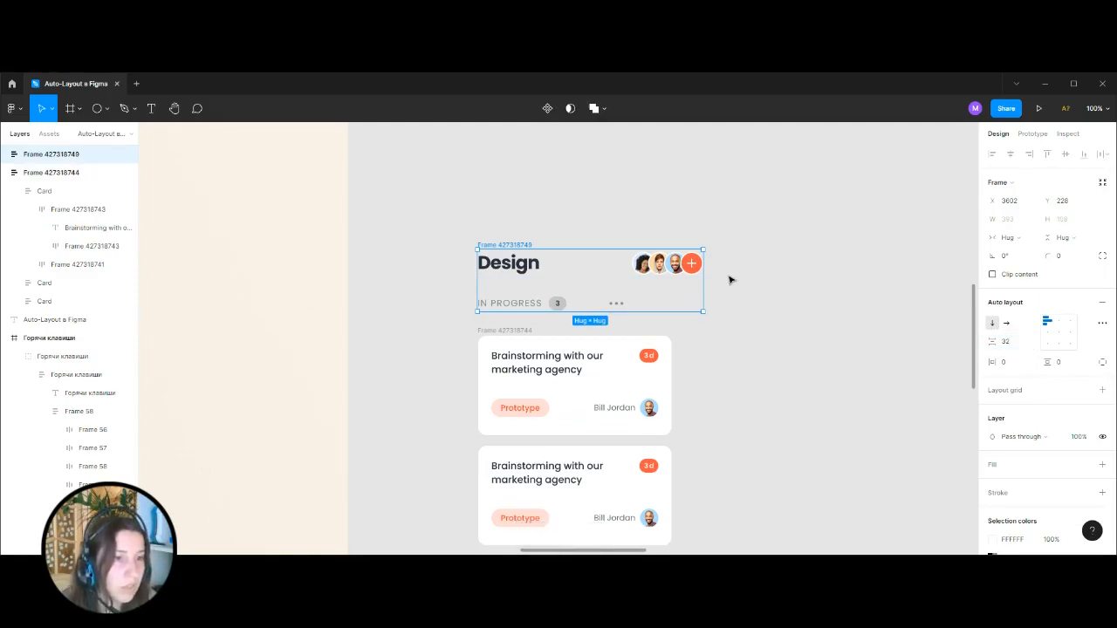
Narrow the header frame to 339 to match the cards and make the Design and IN PROGRESS rows fill the container width.
{"action": "left_click_drag", "start_coordinate": [703, 291], "coordinate": [672, 300]}
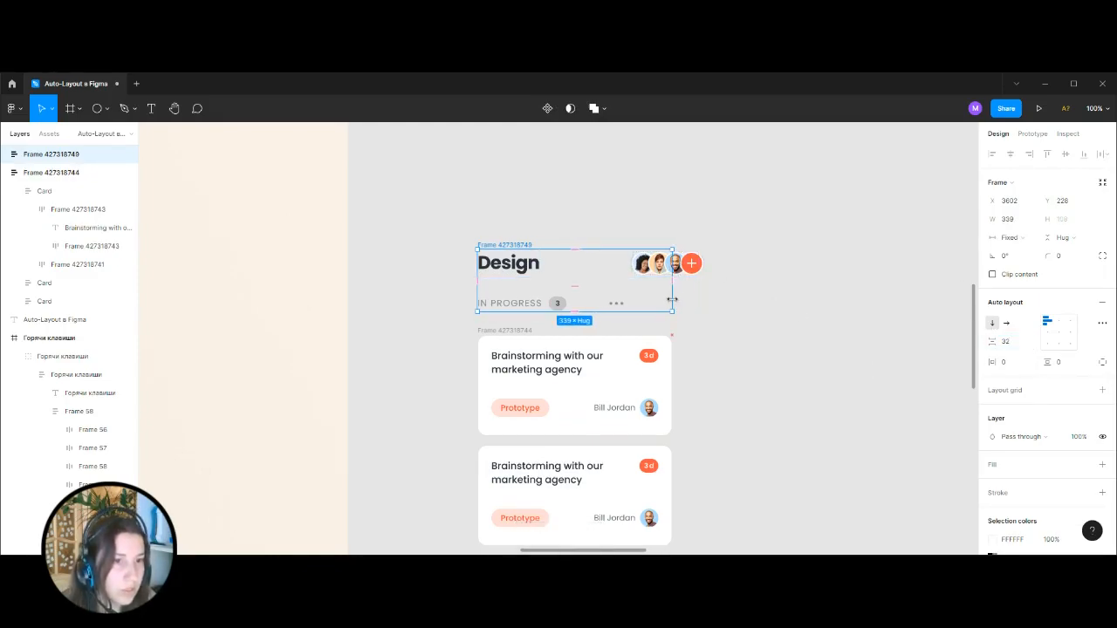
{"action": "left_click", "coordinate": [576, 263]}
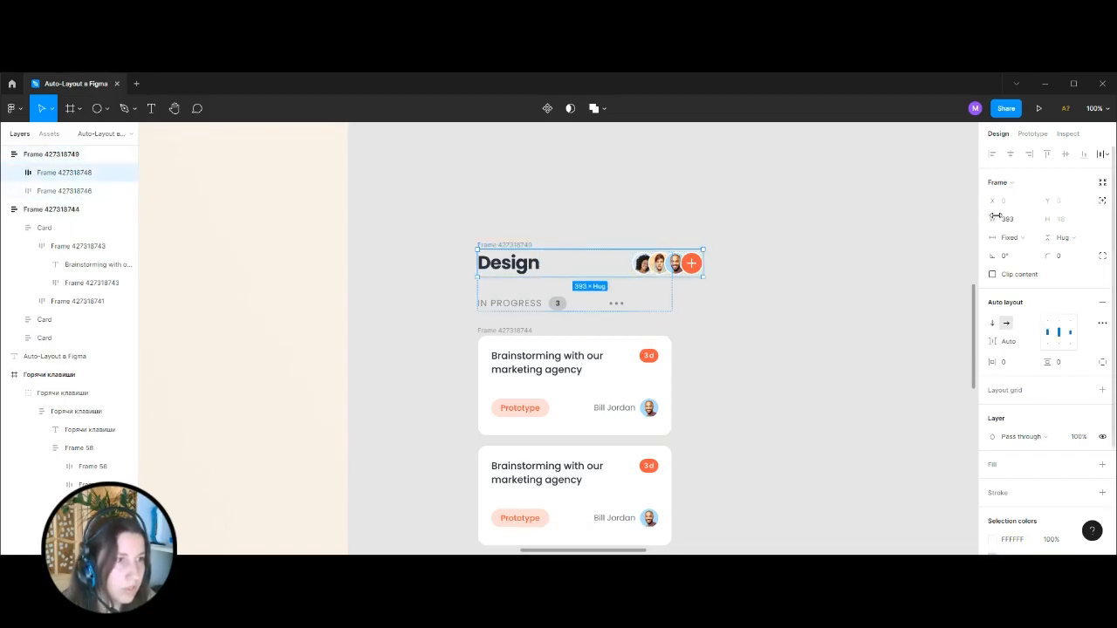
{"action": "left_click", "coordinate": [1009, 237]}
{"action": "left_click", "coordinate": [1025, 266]}
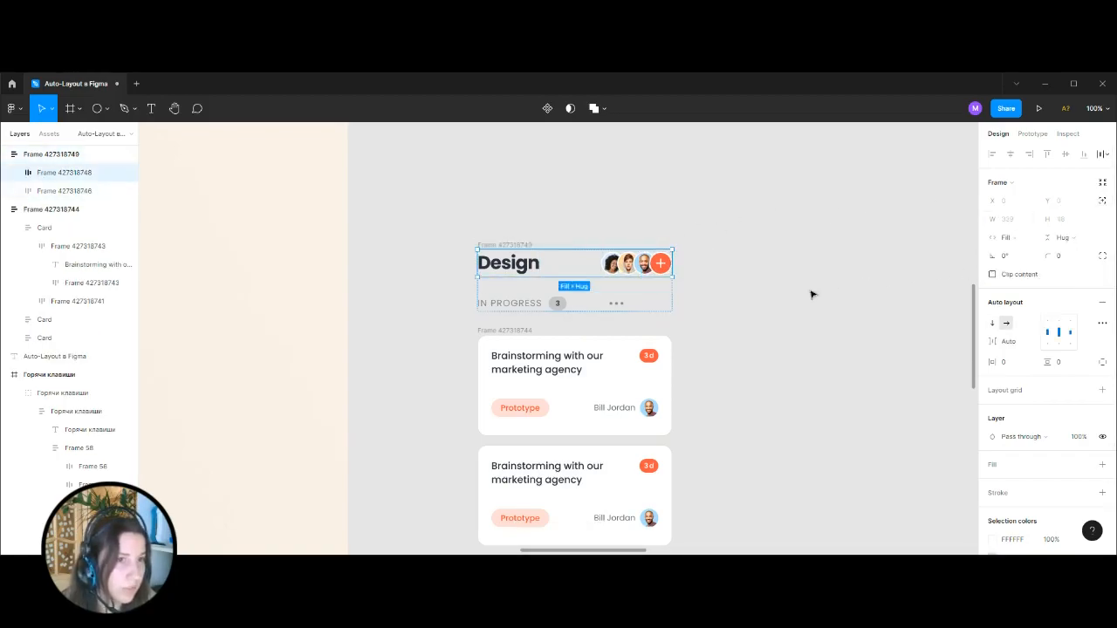
{"action": "left_click", "coordinate": [611, 302]}
{"action": "left_click", "coordinate": [1012, 238]}
{"action": "left_click", "coordinate": [1030, 263]}
{"action": "left_click", "coordinate": [769, 366]}
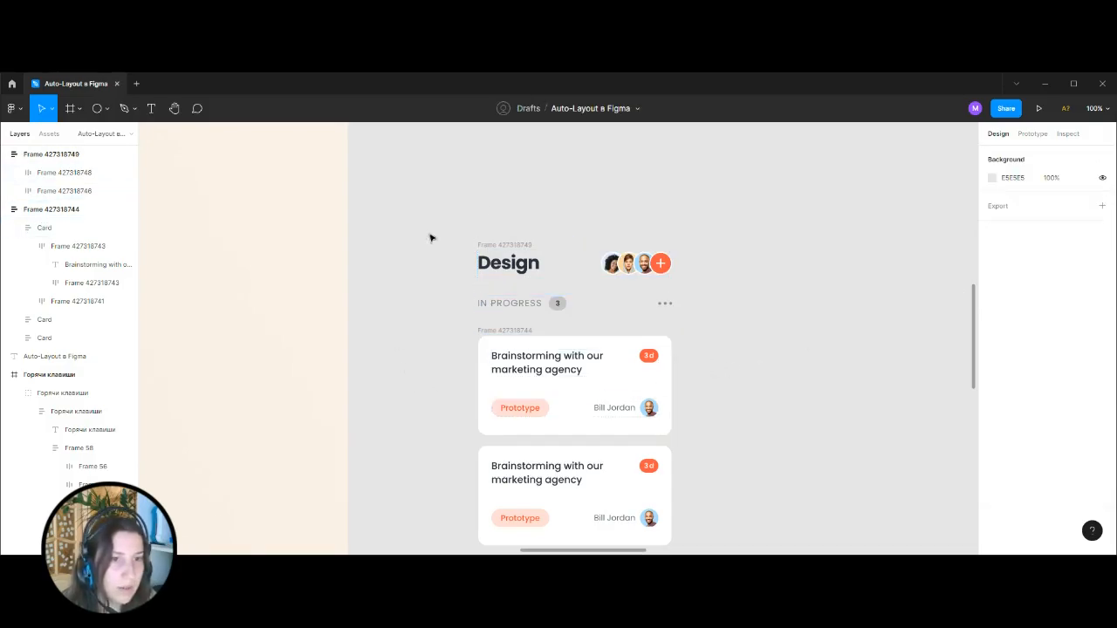
Wrap the header frame and the card list in one vertical auto layout frame.
{"action": "left_click", "coordinate": [515, 245]}
{"action": "scroll", "coordinate": [447, 252], "scroll_direction": "down", "scroll_amount": 1}
{"action": "left_click", "coordinate": [445, 252]}
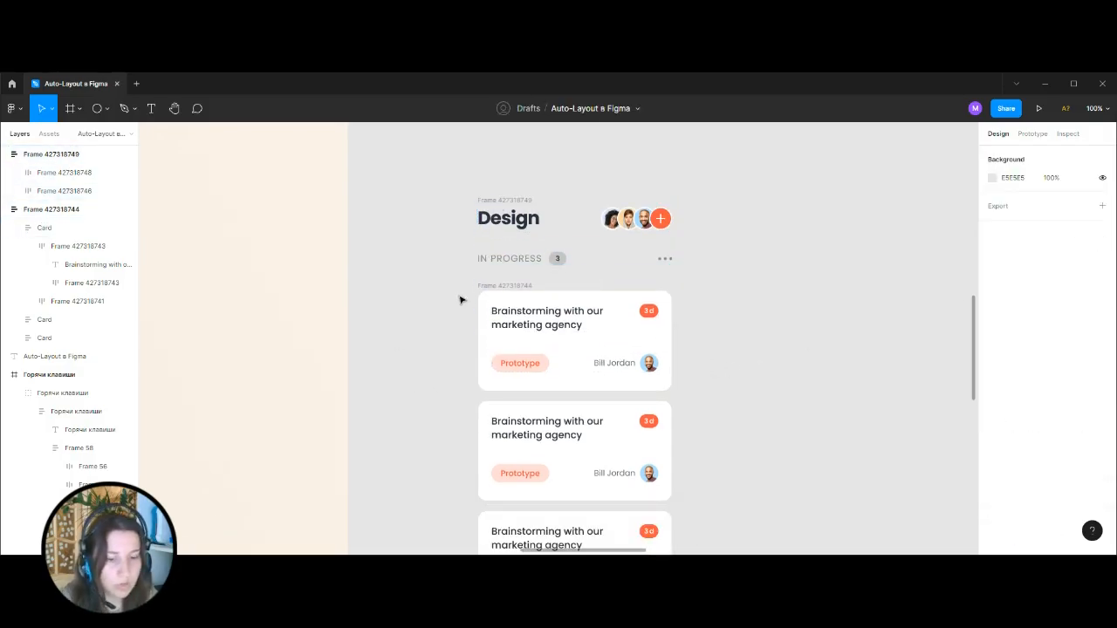
{"action": "scroll", "coordinate": [459, 300], "scroll_direction": "down", "scroll_amount": 3}
{"action": "left_click_drag", "start_coordinate": [493, 211], "coordinate": [695, 519]}
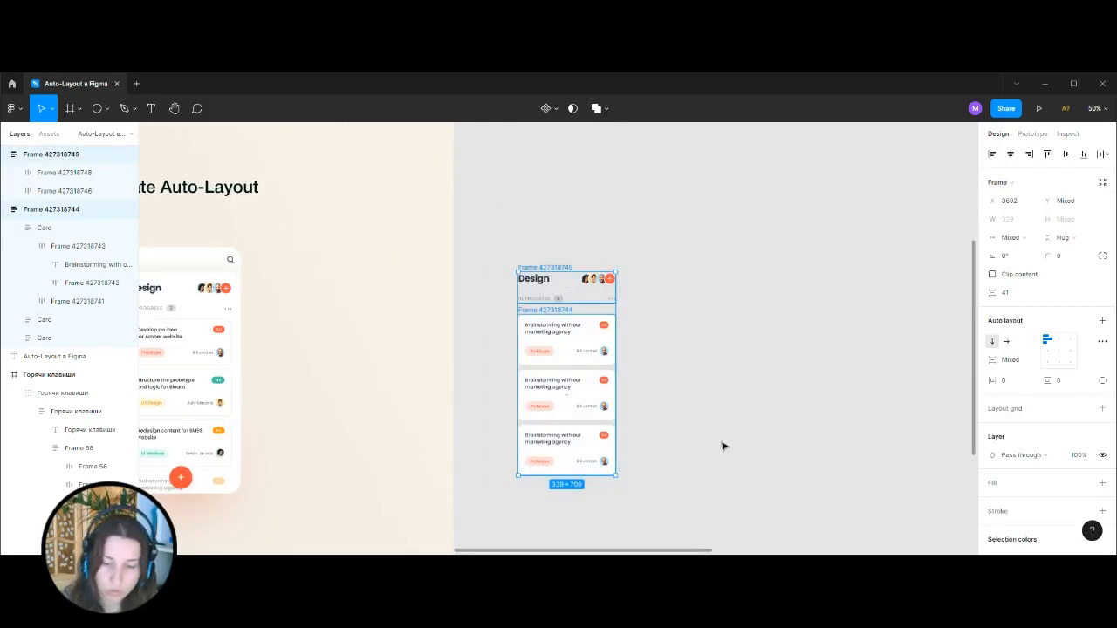
{"action": "key", "text": "shift+a"}
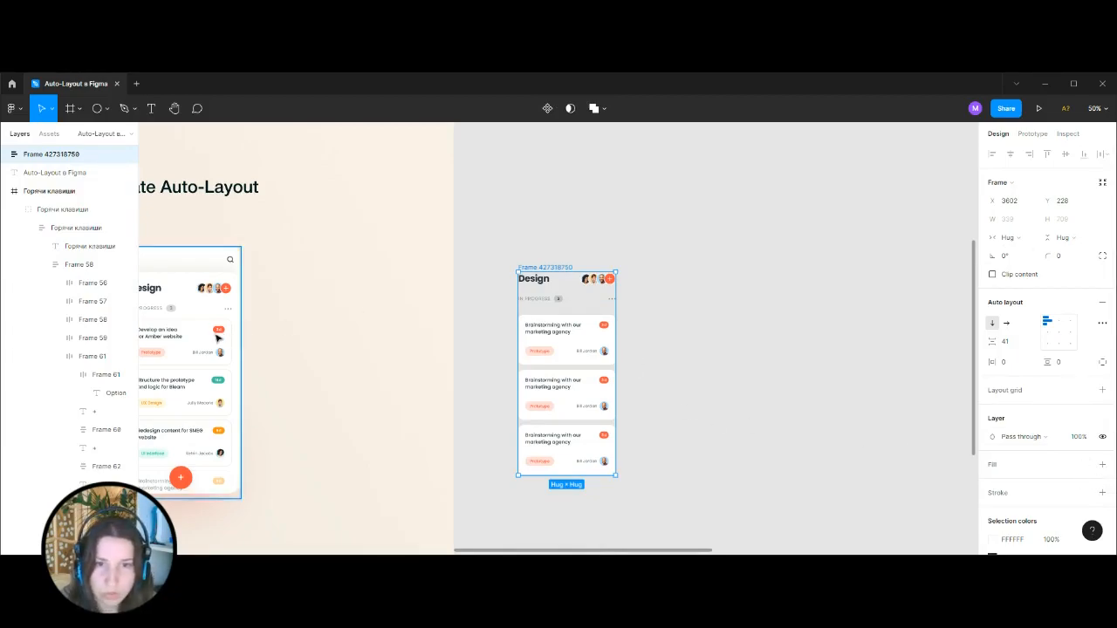
Examine the padding, corner radii and fill of the white content container in the reference screen.
{"action": "double_click", "coordinate": [217, 336]}
{"action": "double_click", "coordinate": [216, 336]}
{"action": "double_click", "coordinate": [217, 336]}
{"action": "double_click", "coordinate": [216, 336]}
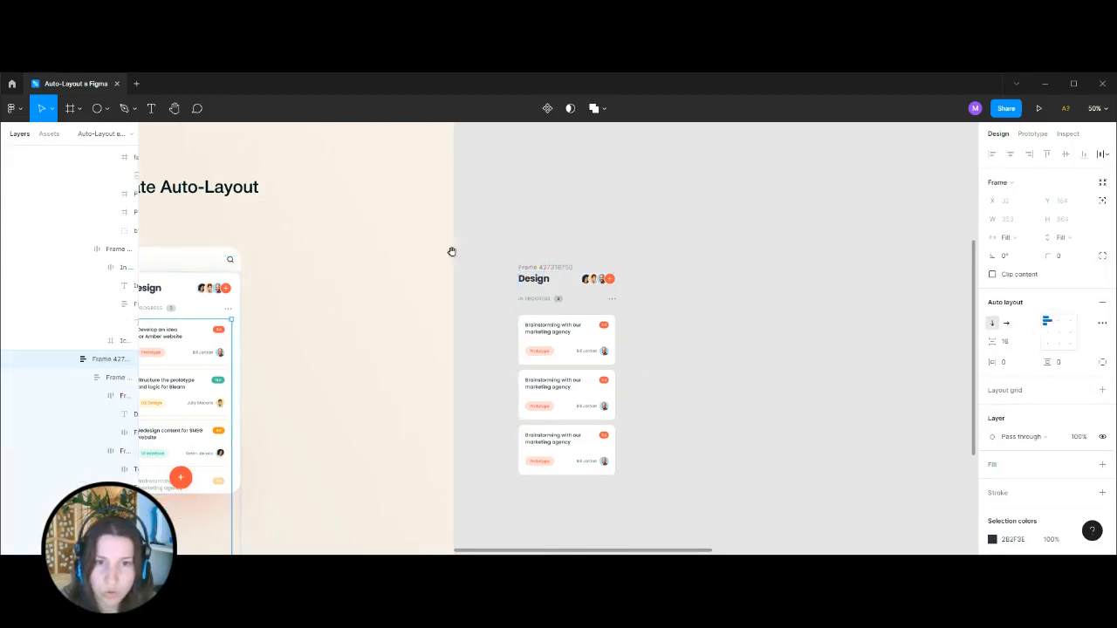
{"action": "left_click_drag", "start_coordinate": [452, 252], "coordinate": [618, 246]}
{"action": "left_click", "coordinate": [404, 307]}
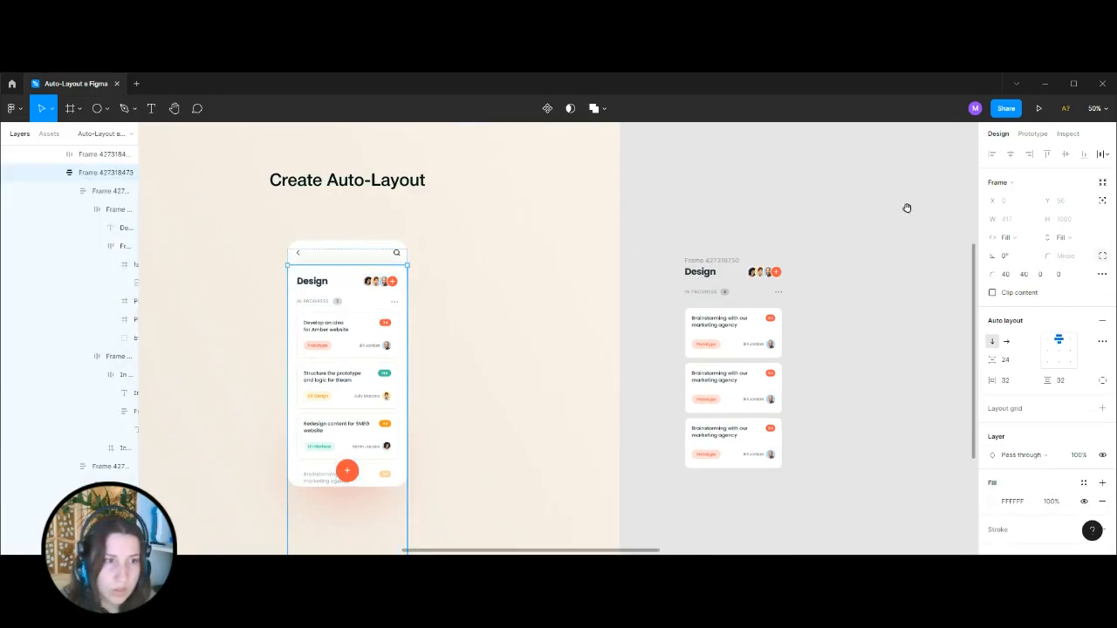
{"action": "left_click_drag", "start_coordinate": [907, 207], "coordinate": [743, 196]}
Give the frame around the header and cards a white FFFFFF fill and horizontal and vertical padding of 32.
{"action": "left_click_drag", "start_coordinate": [498, 212], "coordinate": [690, 487]}
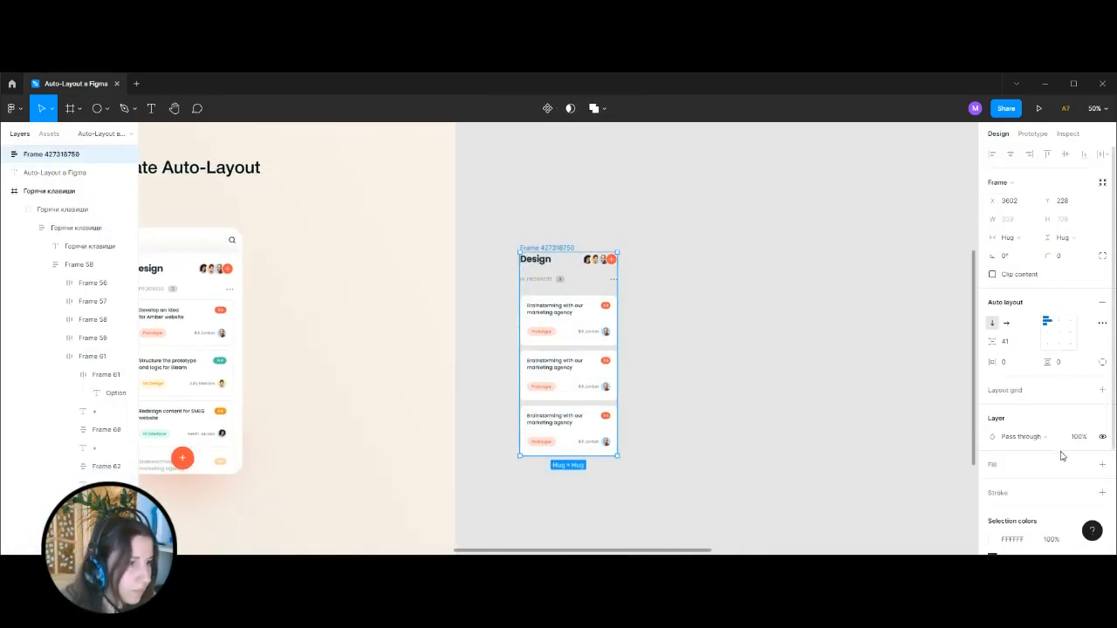
{"action": "scroll", "coordinate": [1061, 455], "scroll_direction": "down", "scroll_amount": 1}
{"action": "left_click", "coordinate": [1017, 304]}
{"action": "type", "text": "32"}
{"action": "key", "text": "Return"}
{"action": "left_click", "coordinate": [1063, 304]}
{"action": "type", "text": "32"}
{"action": "key", "text": "Return"}
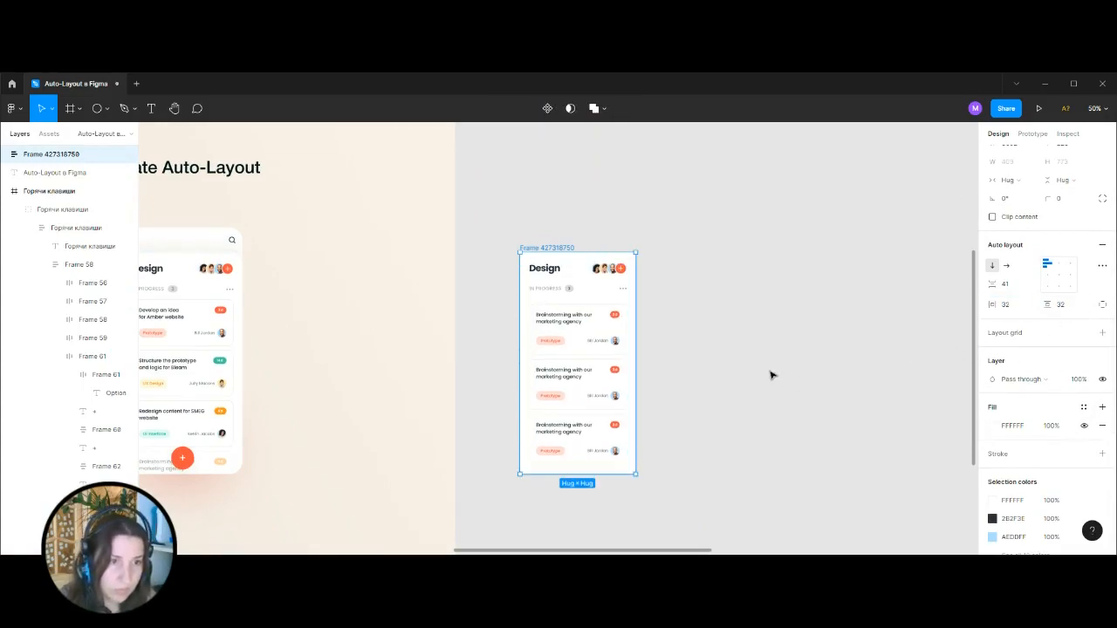
Round only the two top corners of the white content frame with a radius of 40.
{"action": "left_click", "coordinate": [1103, 199]}
{"action": "left_click", "coordinate": [1006, 218]}
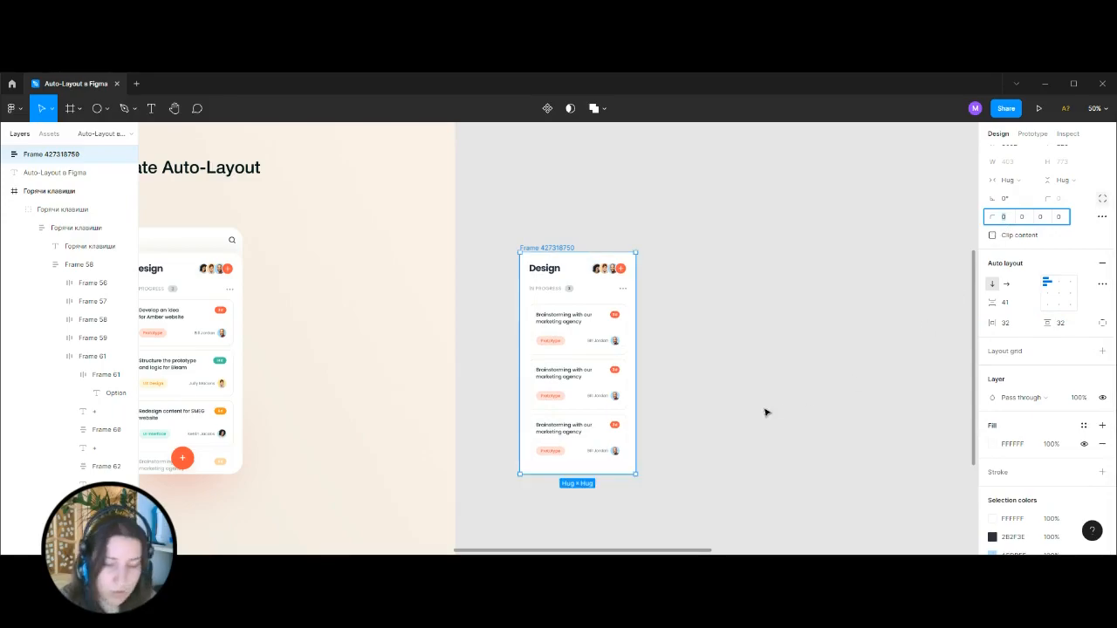
{"action": "type", "text": "40"}
{"action": "left_click", "coordinate": [1023, 222]}
{"action": "type", "text": "40"}
{"action": "key", "text": "Return"}
{"action": "left_click", "coordinate": [748, 310]}
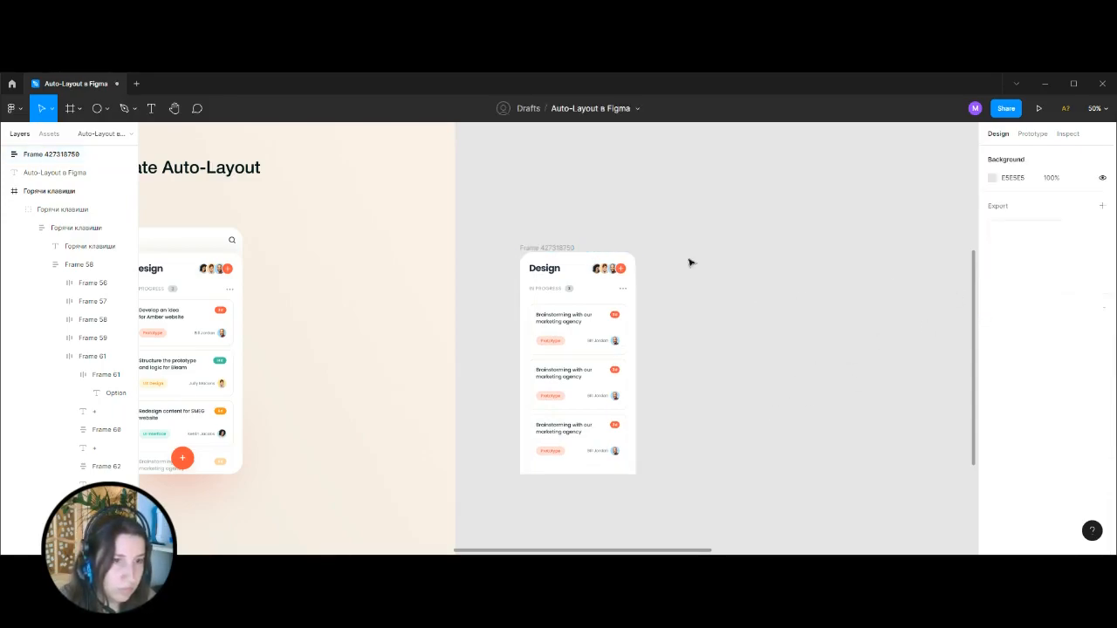
Compare the rebuilt white container with the reference phone screen, checking its header area up close.
{"action": "scroll", "coordinate": [693, 253], "scroll_direction": "left", "scroll_amount": 3}
{"action": "scroll", "coordinate": [698, 216], "scroll_direction": "right", "scroll_amount": 2}
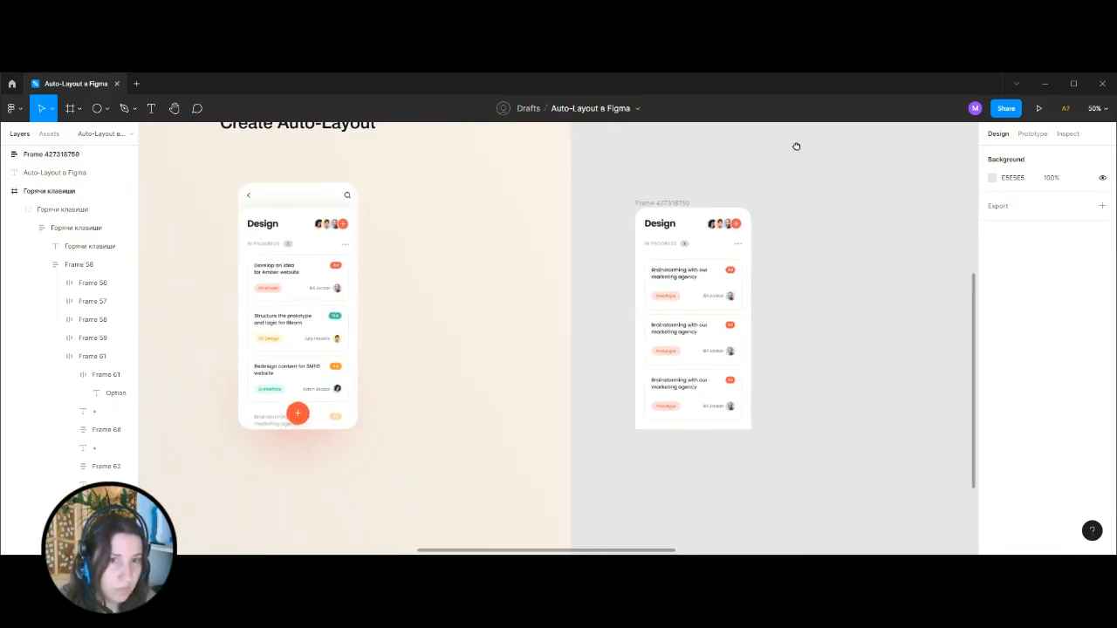
{"action": "left_click", "coordinate": [664, 226]}
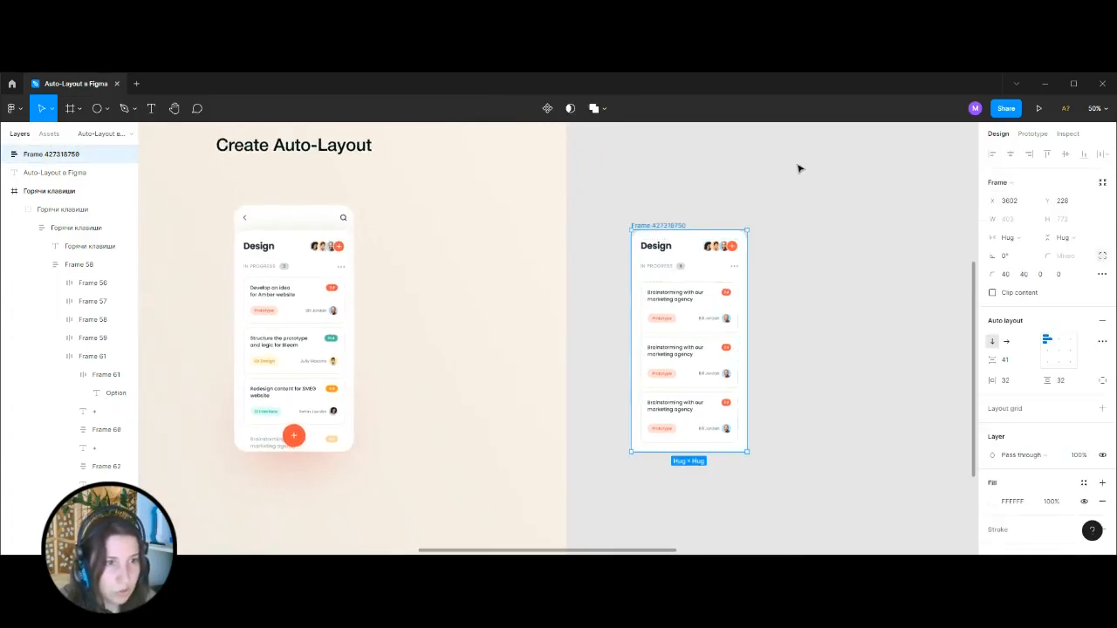
{"action": "left_click_drag", "start_coordinate": [754, 256], "coordinate": [707, 258]}
{"action": "scroll", "coordinate": [707, 260], "scroll_direction": "up", "scroll_amount": 2}
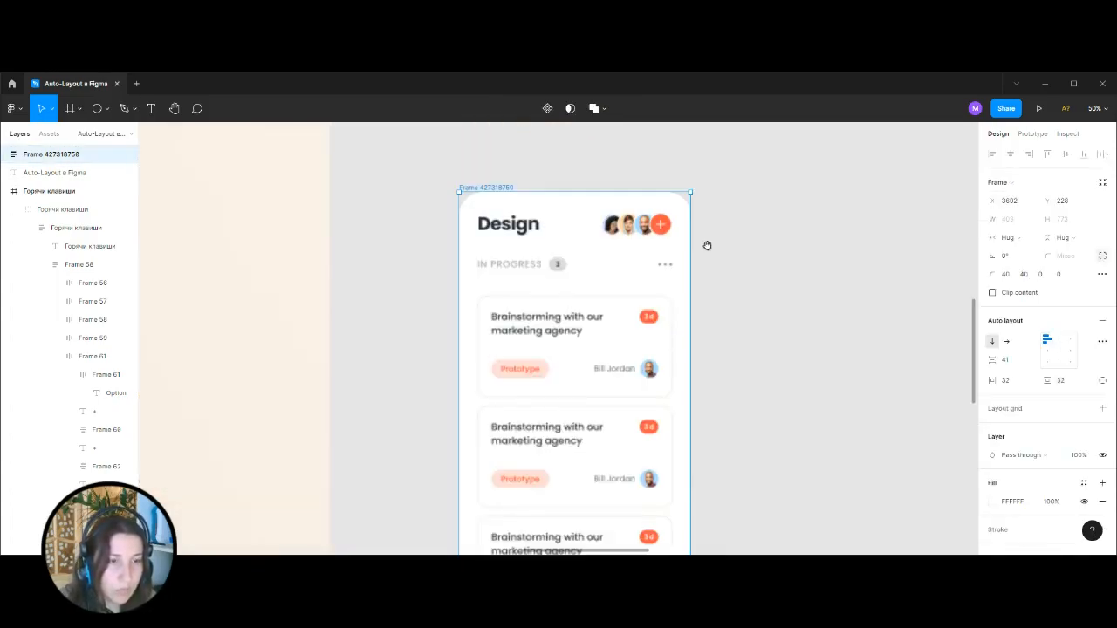
{"action": "left_click", "coordinate": [739, 330]}
{"action": "key", "text": "ctrl+minus"}
{"action": "scroll", "coordinate": [781, 201], "scroll_direction": "left", "scroll_amount": 5}
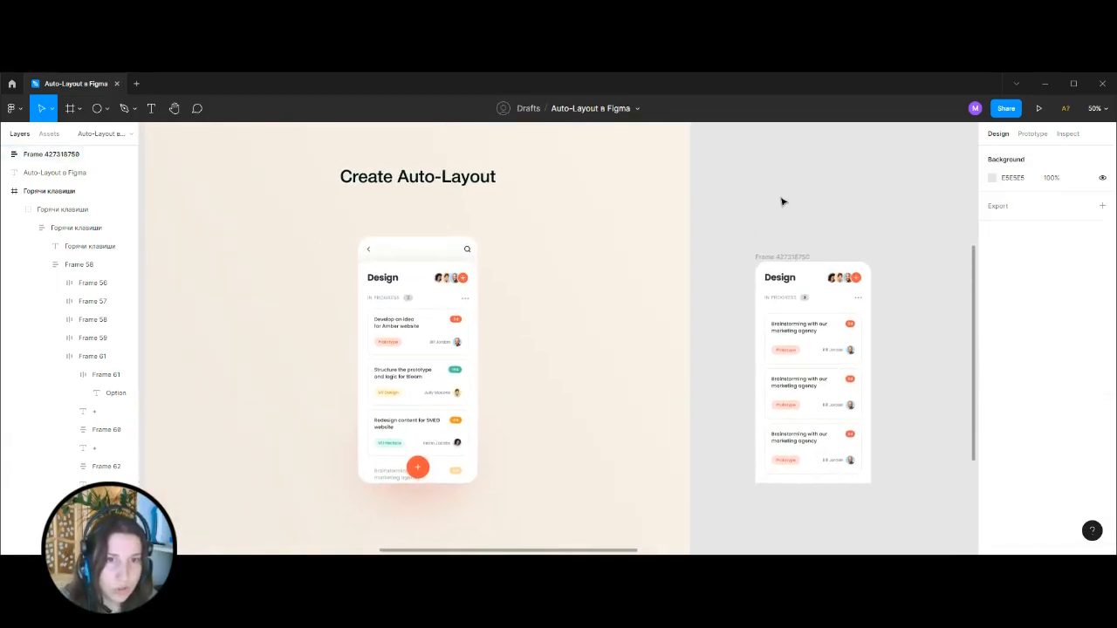
Copy the back arrow and search icons from the reference screen's top bar and place them above the rebuilt white container.
{"action": "left_click", "coordinate": [371, 252]}
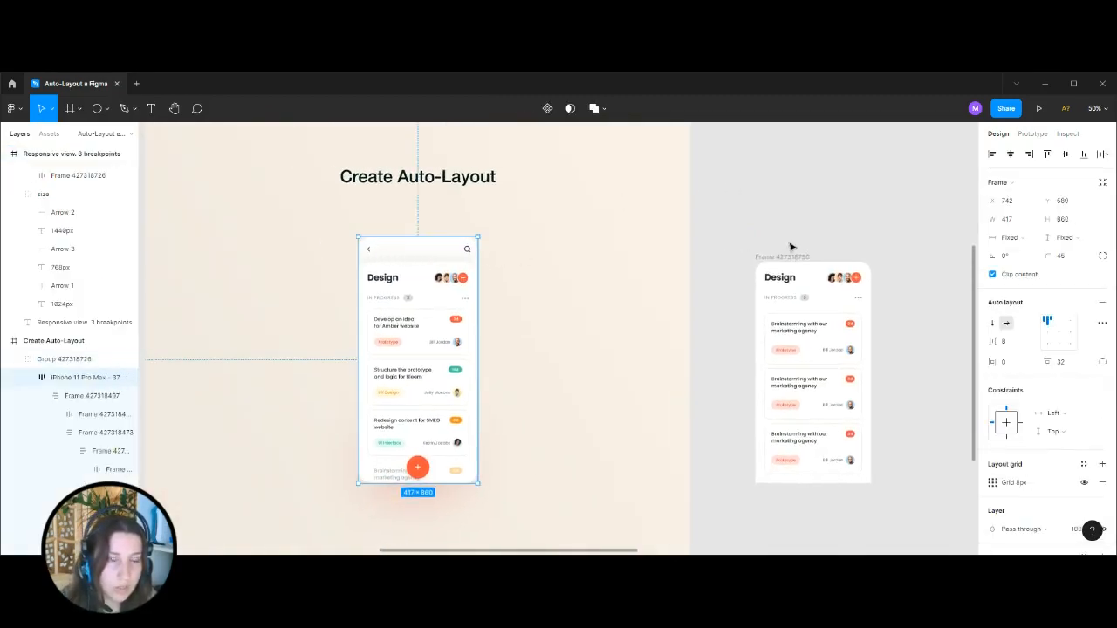
{"action": "left_click", "coordinate": [591, 259]}
{"action": "double_click", "coordinate": [468, 252]}
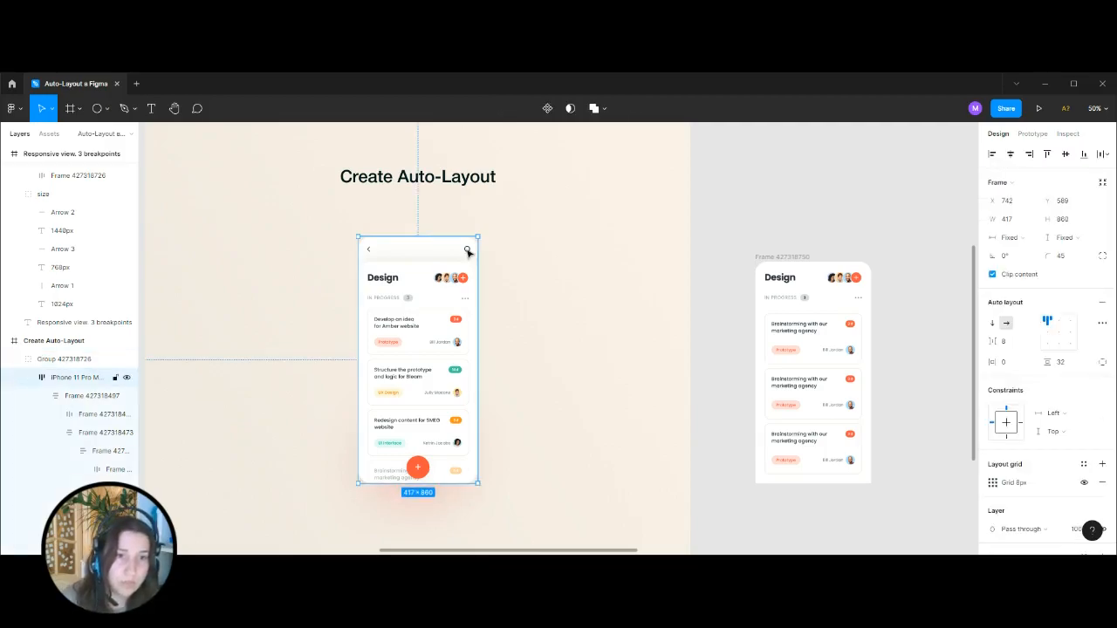
{"action": "double_click", "coordinate": [468, 252]}
{"action": "double_click", "coordinate": [468, 253]}
{"action": "left_click", "coordinate": [367, 249], "text": "shift"}
{"action": "left_click", "coordinate": [796, 202]}
{"action": "left_click_drag", "start_coordinate": [768, 219], "coordinate": [484, 306]}
{"action": "key", "text": "ctrl+plus"}
{"action": "key", "text": "ctrl+v"}
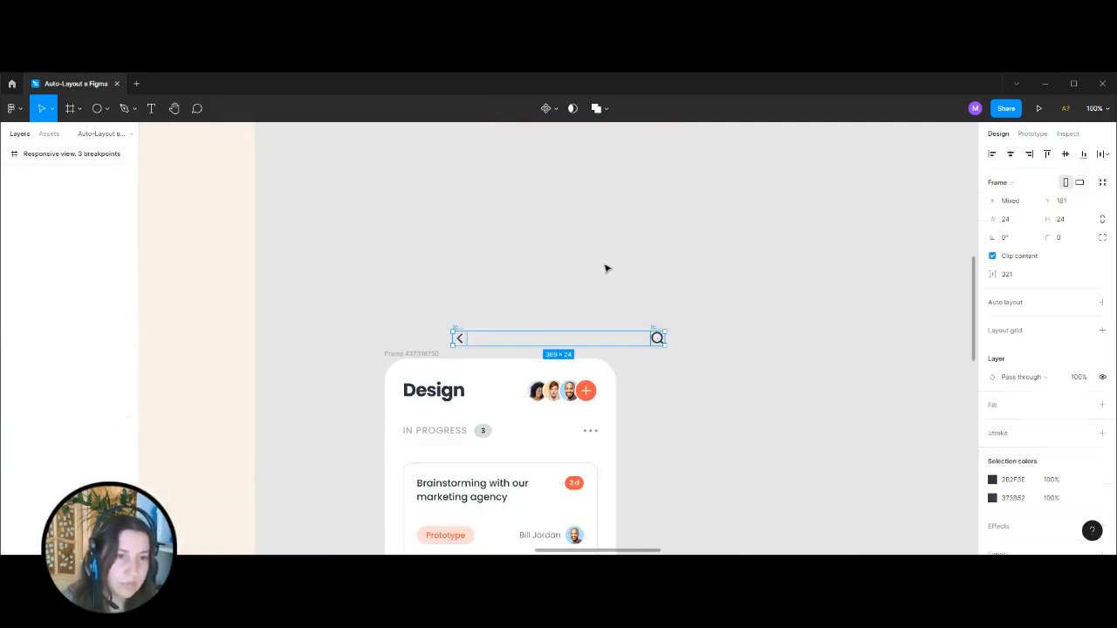
{"action": "left_click_drag", "start_coordinate": [564, 332], "coordinate": [518, 300]}
{"action": "left_click", "coordinate": [455, 267]}
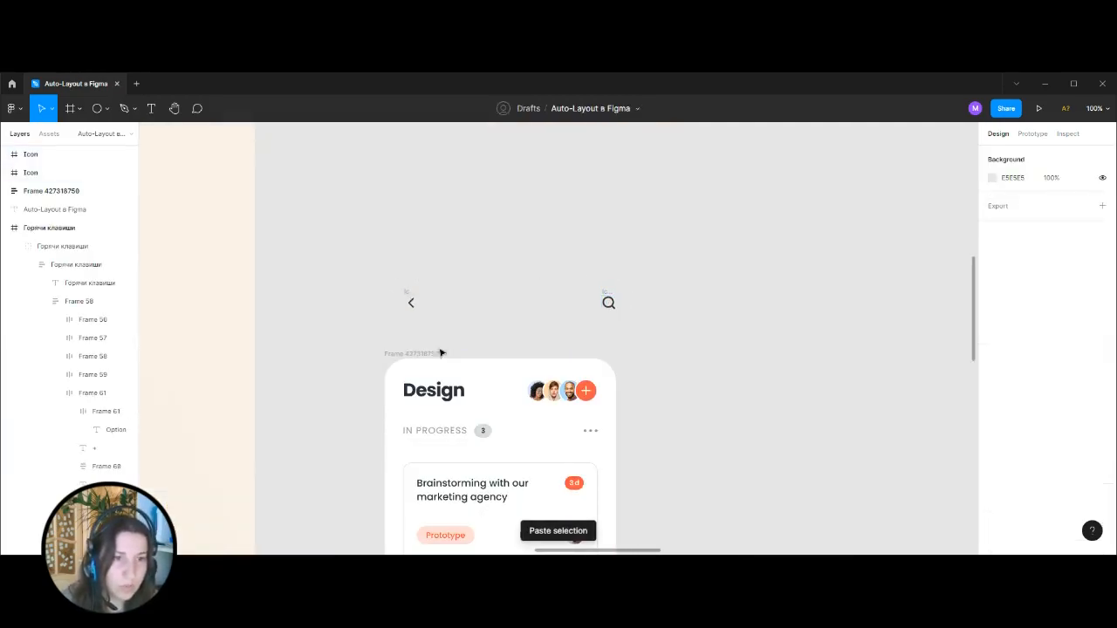
Wrap the back and search icons in a horizontal auto layout frame with its spacing mode set to Space between.
{"action": "left_click_drag", "start_coordinate": [381, 261], "coordinate": [677, 330]}
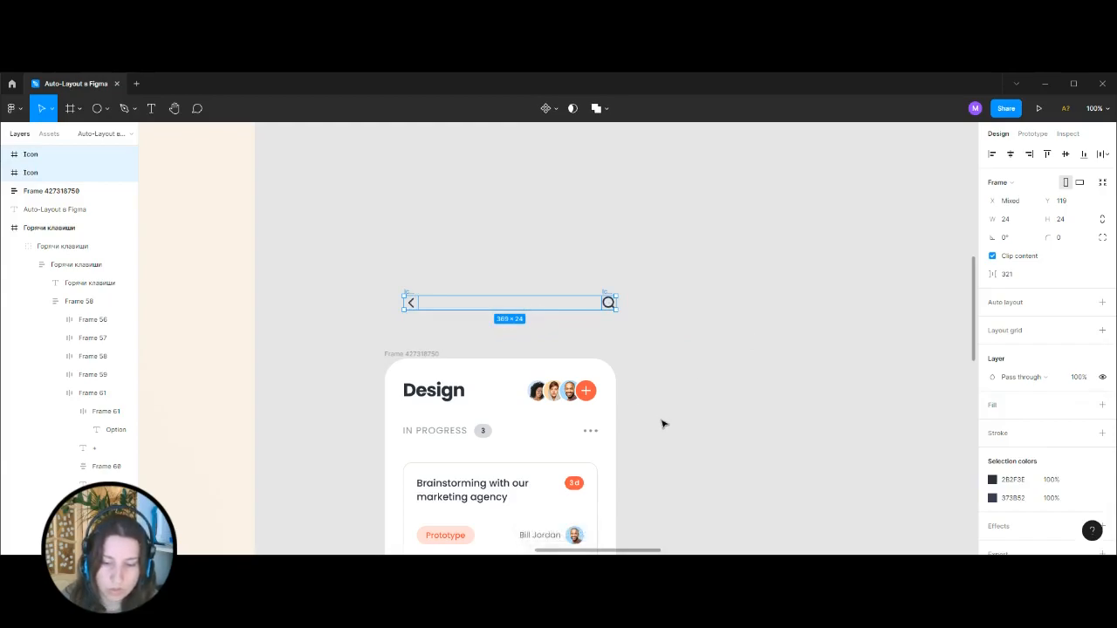
{"action": "key", "text": "shift+a"}
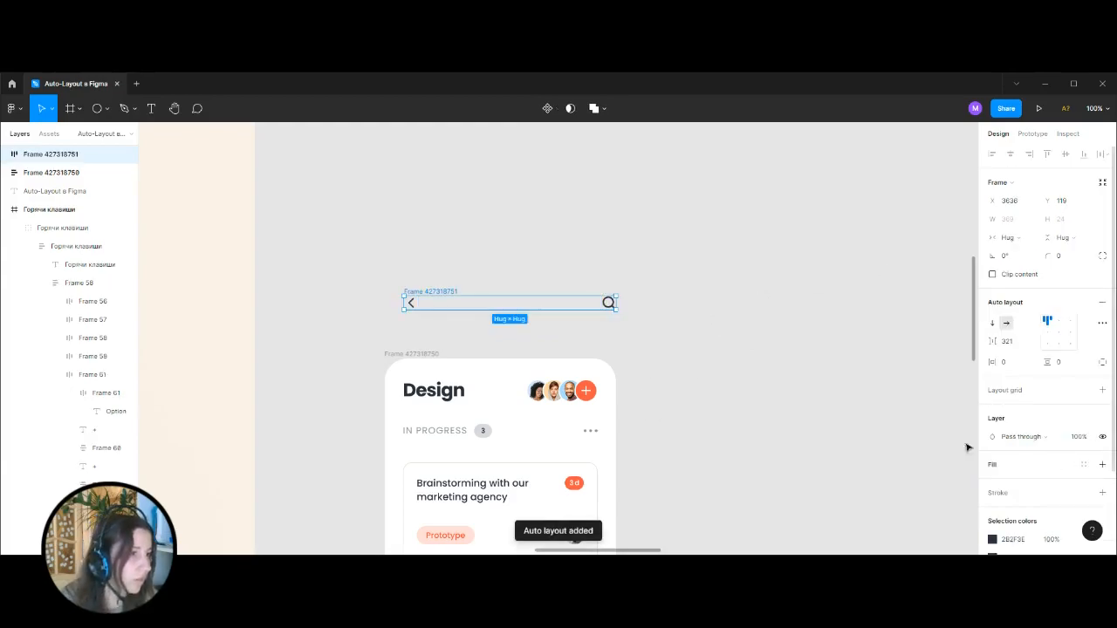
{"action": "left_click", "coordinate": [1101, 324]}
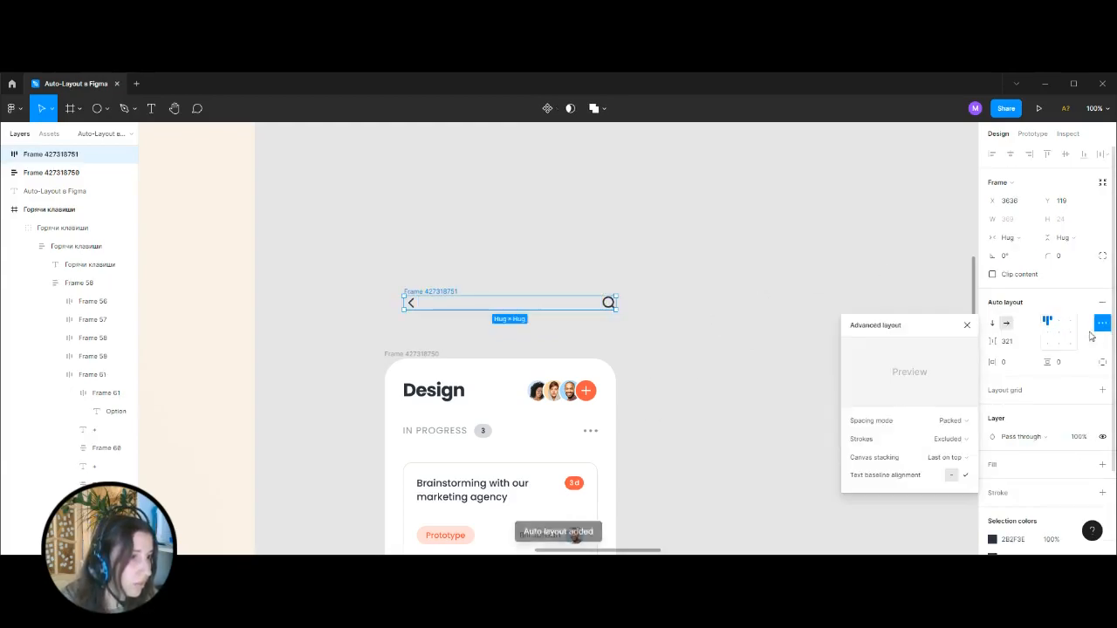
{"action": "left_click", "coordinate": [950, 421]}
{"action": "left_click", "coordinate": [953, 434]}
{"action": "left_click", "coordinate": [666, 302]}
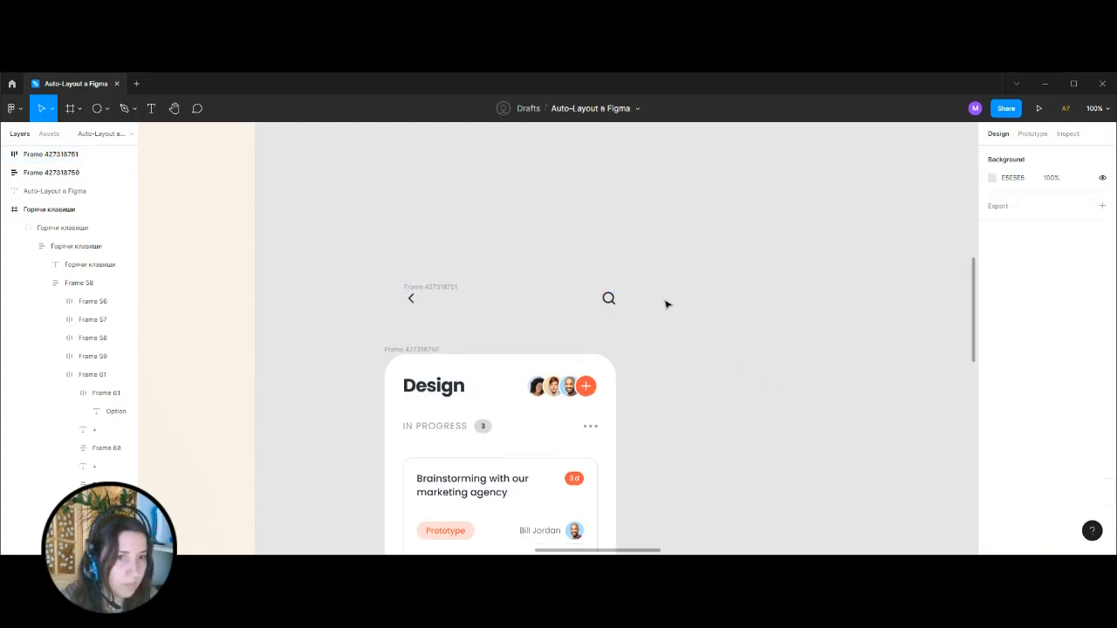
Wrap the icon row and the white content container together in one vertical auto layout frame.
{"action": "scroll", "coordinate": [357, 225], "scroll_direction": "down", "scroll_amount": 3}
{"action": "key", "text": "ctrl+minus"}
{"action": "left_click_drag", "start_coordinate": [468, 224], "coordinate": [782, 509]}
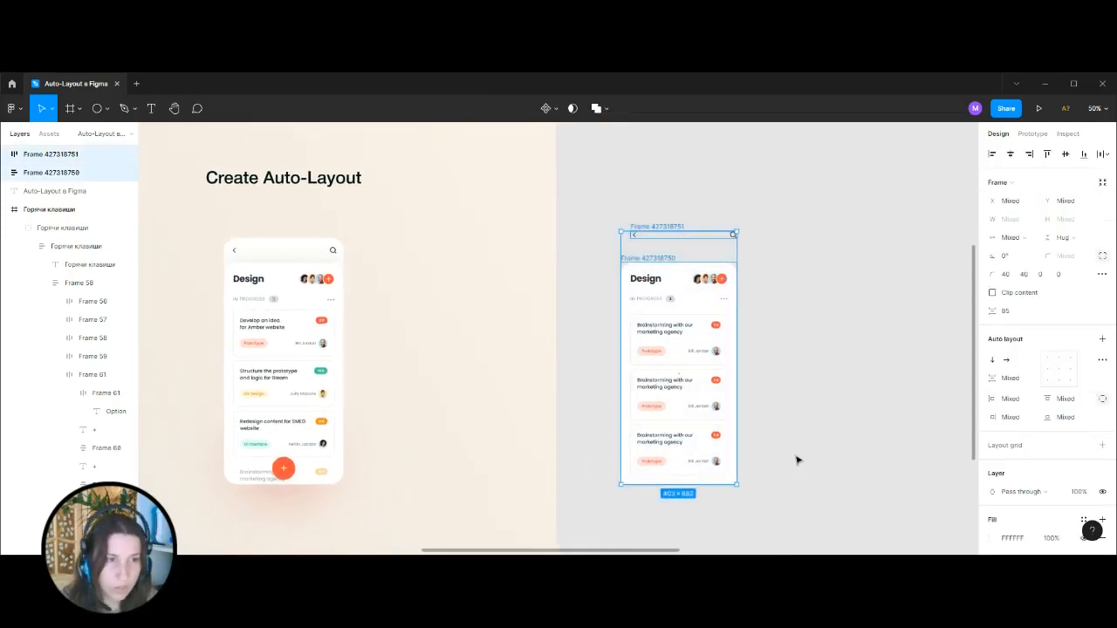
{"action": "key", "text": "shift+a"}
Check the item spacing in the reference screen and set the gap between the icon row and white container to 32.
{"action": "left_click", "coordinate": [1013, 341]}
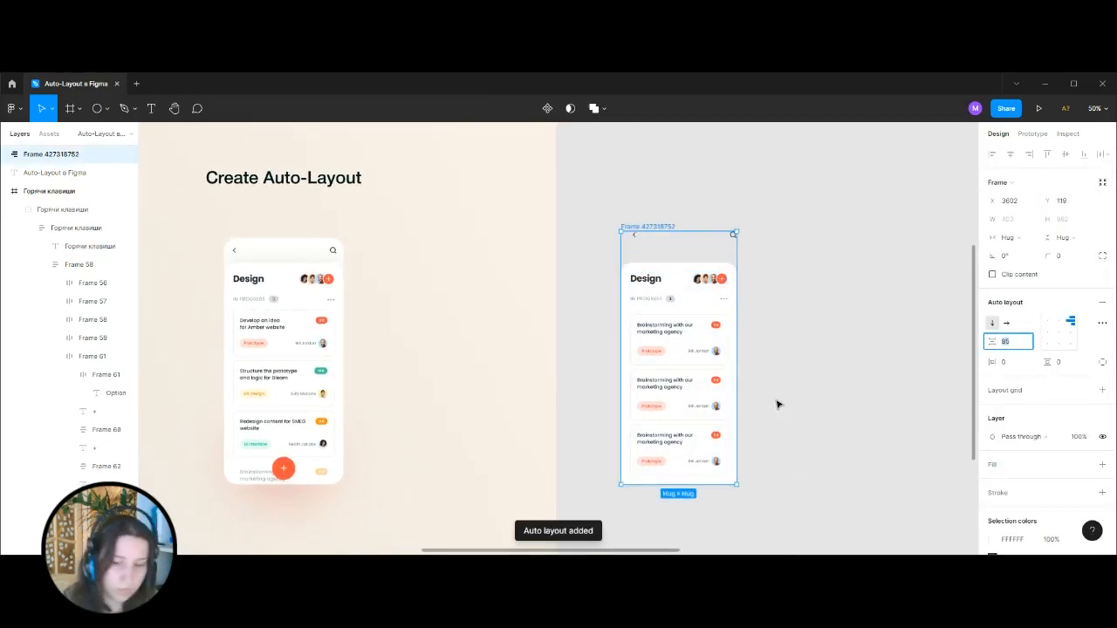
{"action": "left_click", "coordinate": [284, 277]}
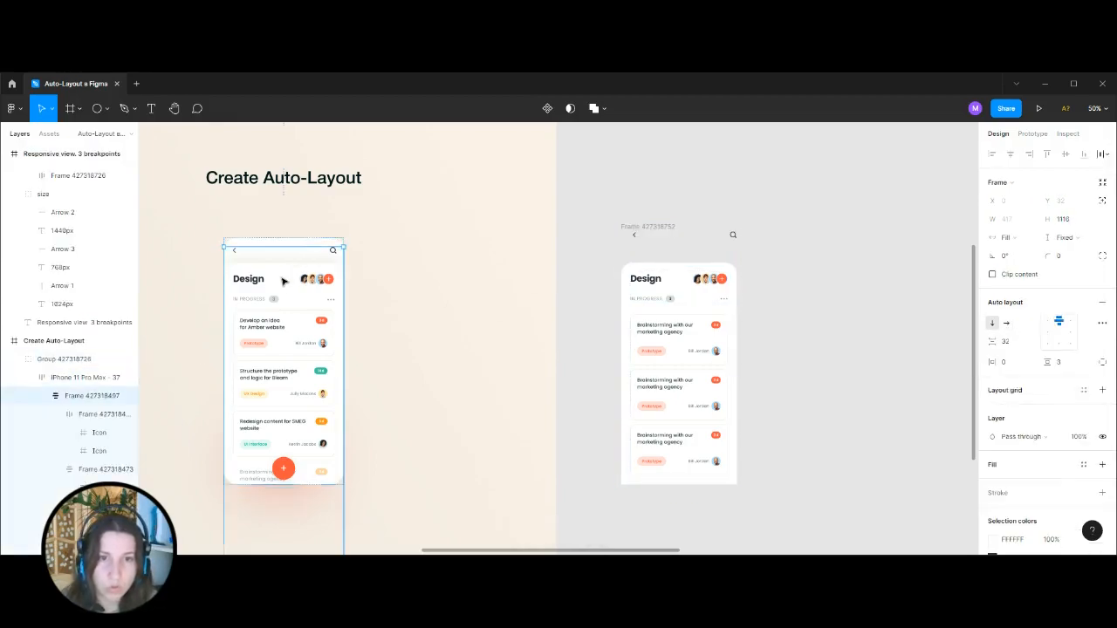
{"action": "left_click", "coordinate": [599, 217]}
{"action": "left_click_drag", "start_coordinate": [584, 199], "coordinate": [796, 503]}
{"action": "left_click", "coordinate": [1011, 345]}
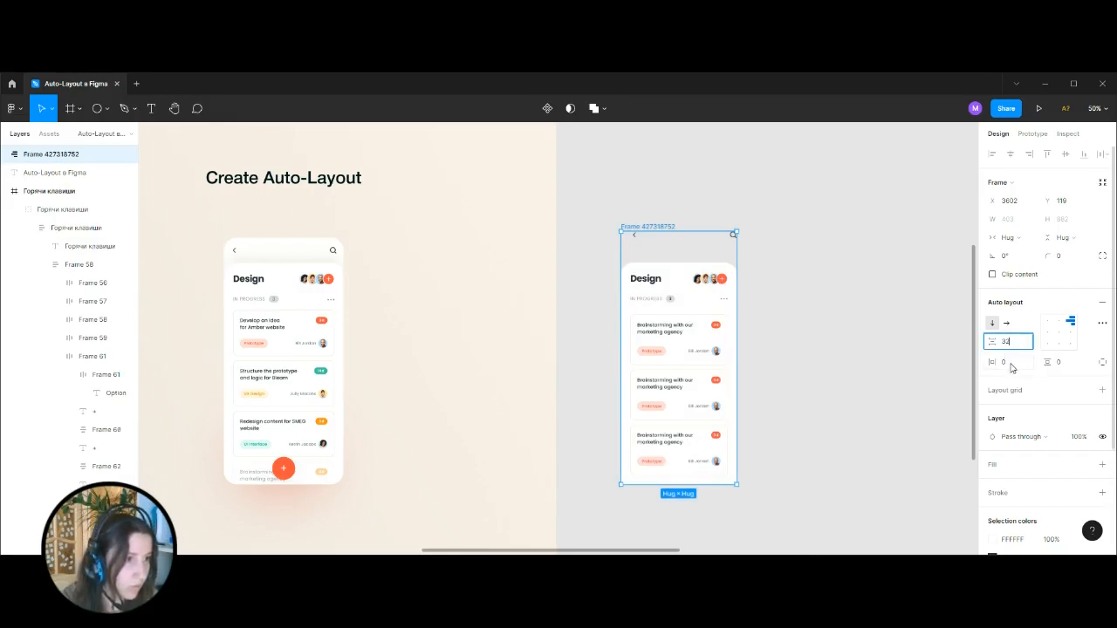
{"action": "type", "text": "32"}
{"action": "key", "text": "Return"}
Give the outer frame individual paddings with only the top padding set to 32.
{"action": "left_click", "coordinate": [1102, 361]}
{"action": "left_click", "coordinate": [1062, 362]}
{"action": "type", "text": "32"}
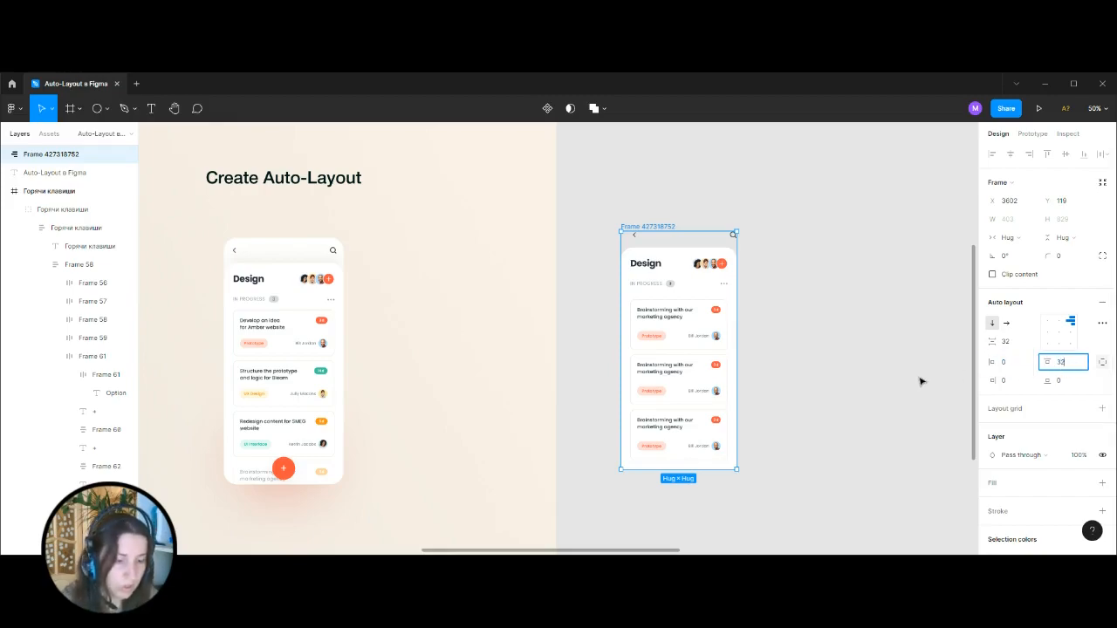
{"action": "key", "text": "Return"}
Round the outer frame's corners with a radius of 24 and give it a white FFFFFF fill.
{"action": "left_click", "coordinate": [1079, 260]}
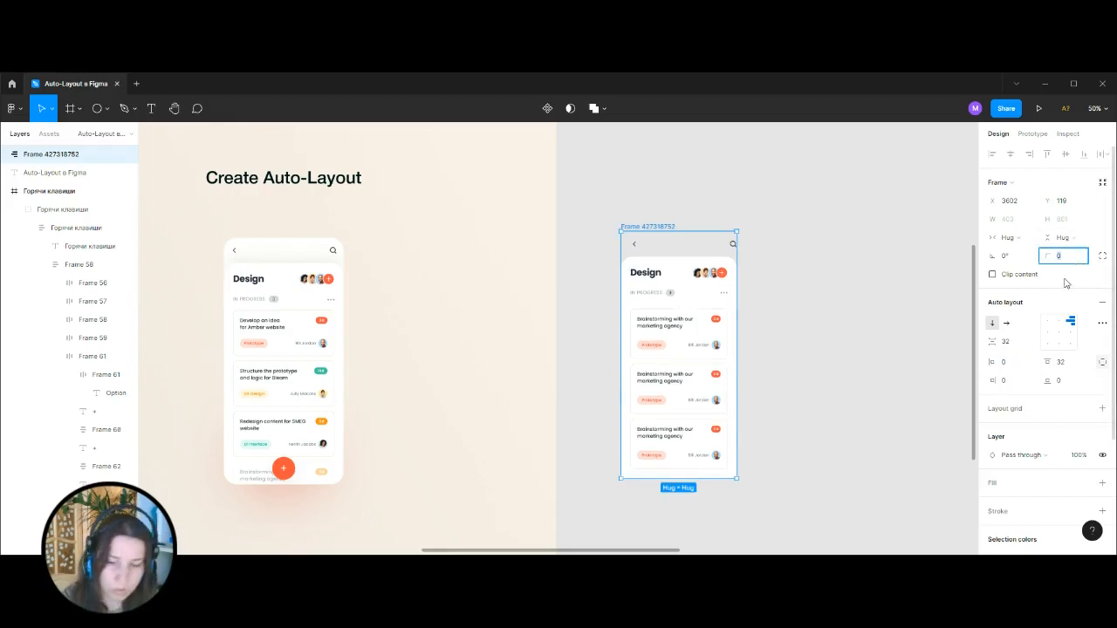
{"action": "key", "text": "Return"}
{"action": "left_click", "coordinate": [1102, 483]}
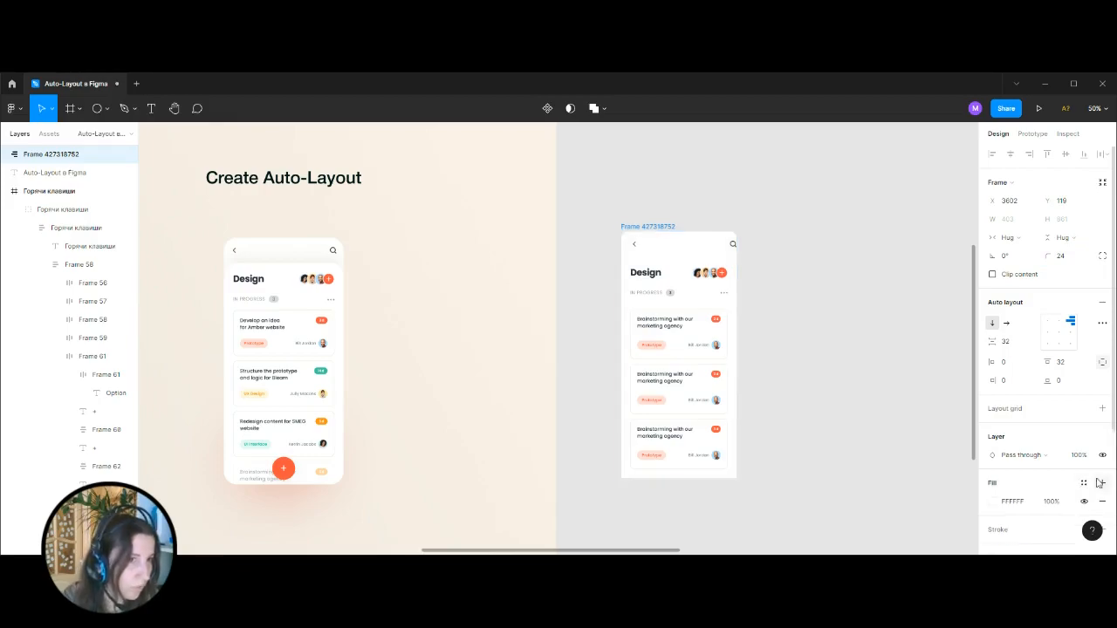
{"action": "left_click", "coordinate": [807, 285]}
Check the shadow effect on the reference content container and add a default drop shadow to the rebuilt white content frame.
{"action": "left_click", "coordinate": [677, 265]}
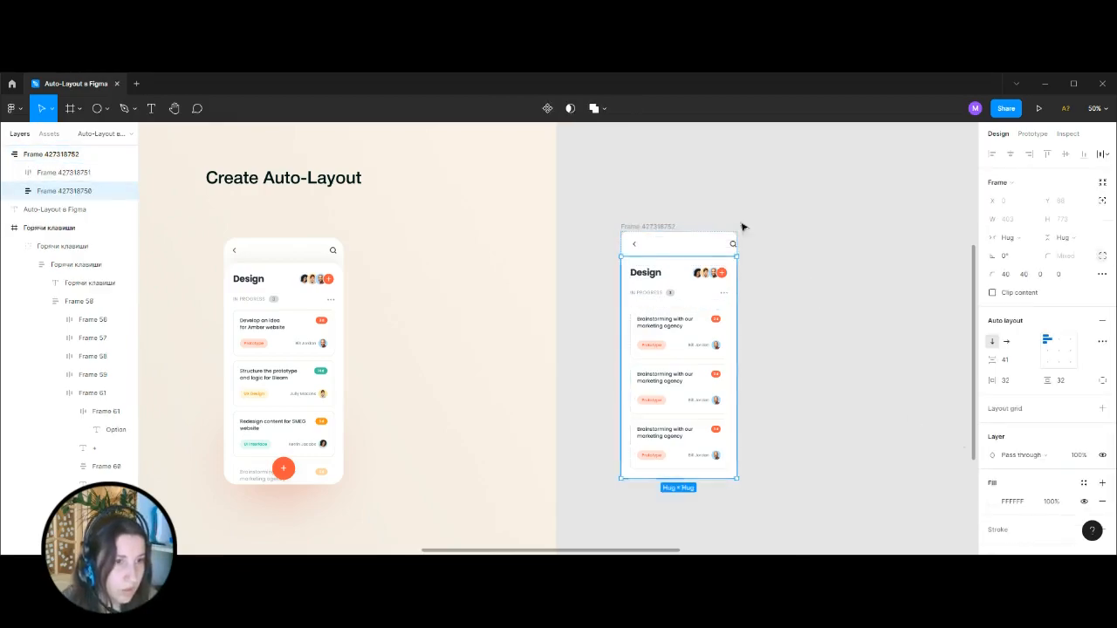
{"action": "left_click", "coordinate": [281, 272]}
{"action": "scroll", "coordinate": [1039, 389], "scroll_direction": "down", "scroll_amount": 3}
{"action": "left_click", "coordinate": [991, 485]}
{"action": "left_click", "coordinate": [900, 331]}
{"action": "left_click", "coordinate": [678, 273]}
{"action": "scroll", "coordinate": [1056, 419], "scroll_direction": "down", "scroll_amount": 4}
{"action": "left_click", "coordinate": [1103, 483]}
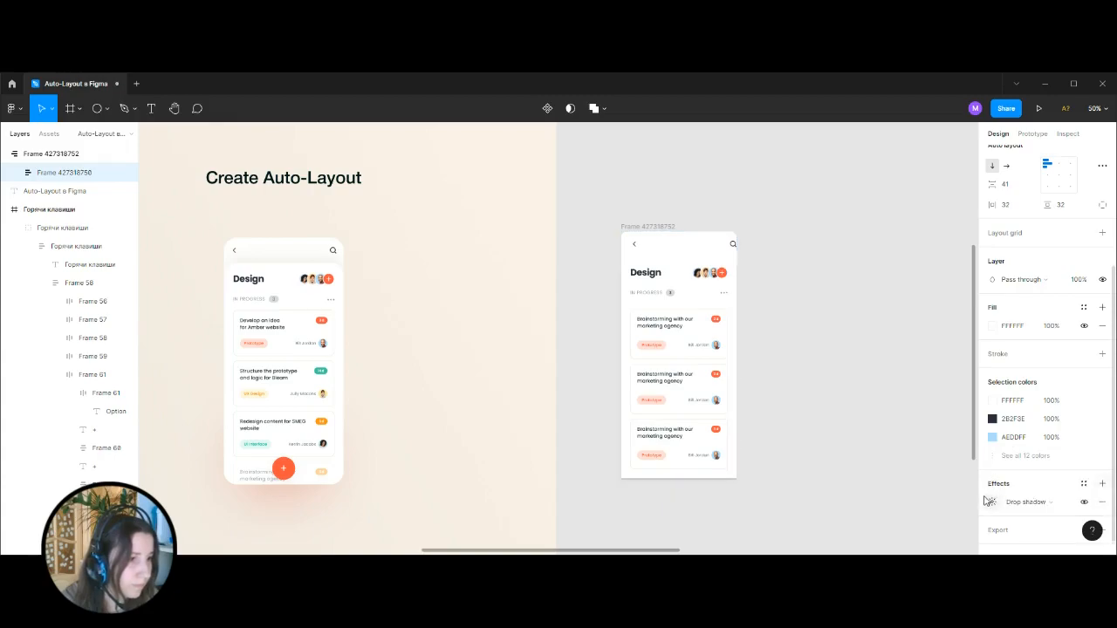
Try to paste a copied drop shadow onto the white content frame, and undo the stray pasted text.
{"action": "left_click", "coordinate": [992, 499]}
{"action": "left_click", "coordinate": [1102, 498]}
{"action": "left_click", "coordinate": [1101, 485]}
{"action": "left_click", "coordinate": [982, 504]}
{"action": "key", "text": "ctrl+v"}
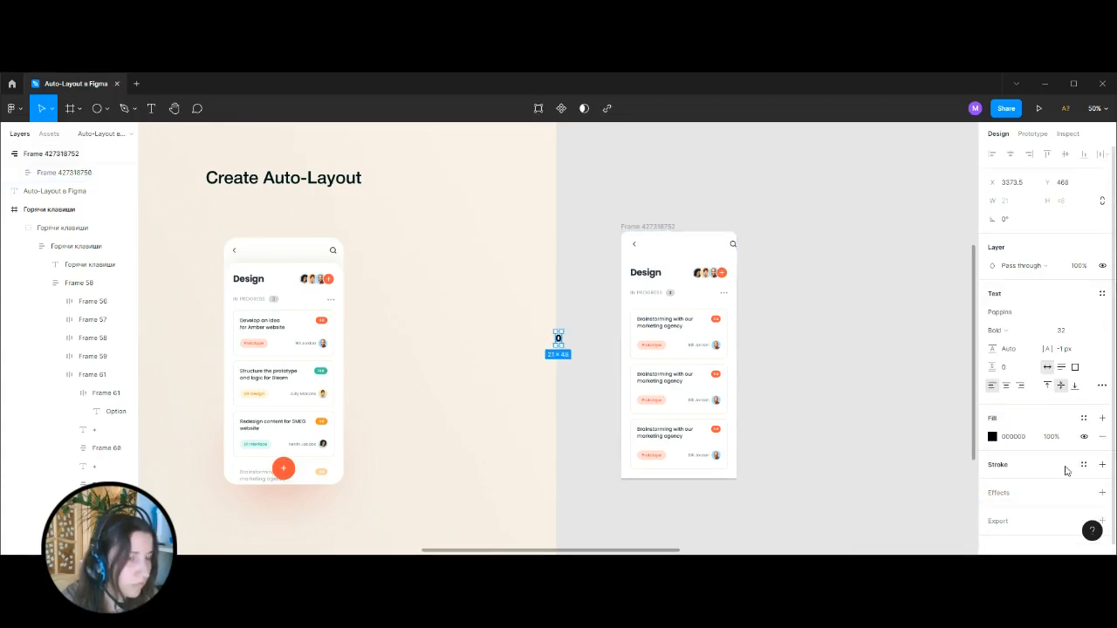
{"action": "key", "text": "ctrl+z"}
Copy the drop shadow from the reference content container and apply it to the rebuilt white content frame, replacing the default one.
{"action": "left_click", "coordinate": [296, 278]}
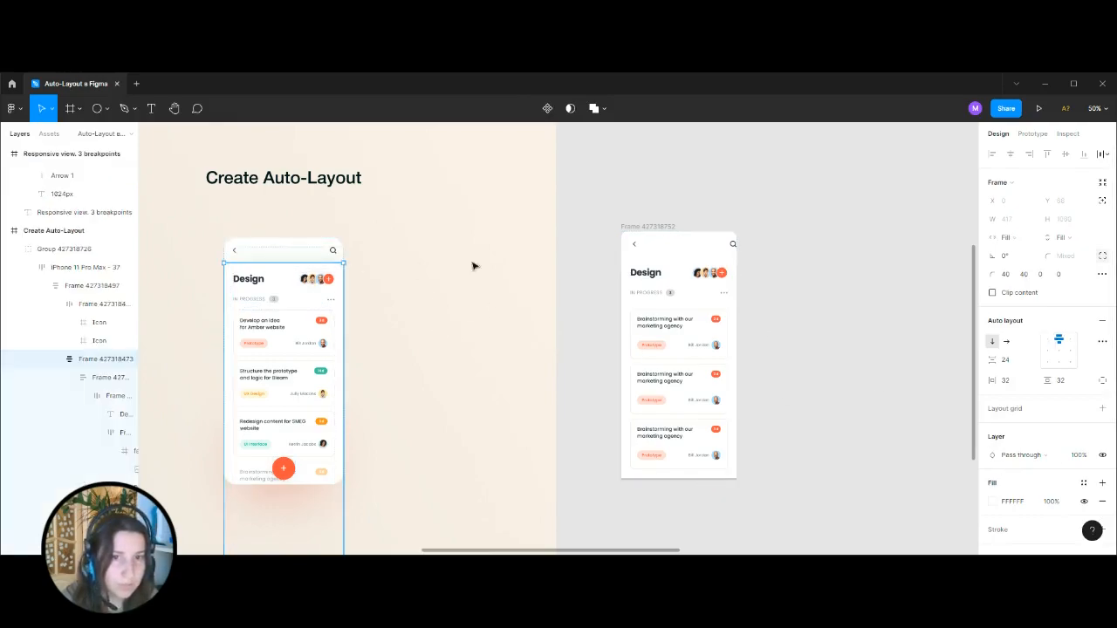
{"action": "scroll", "coordinate": [1051, 391], "scroll_direction": "down", "scroll_amount": 5}
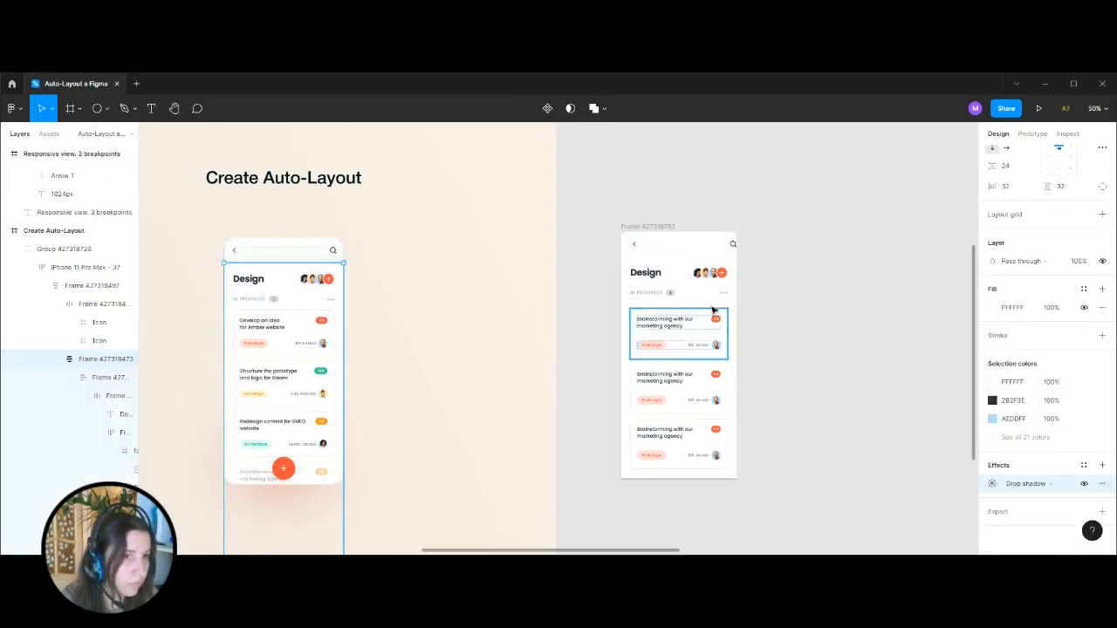
{"action": "left_click", "coordinate": [686, 267]}
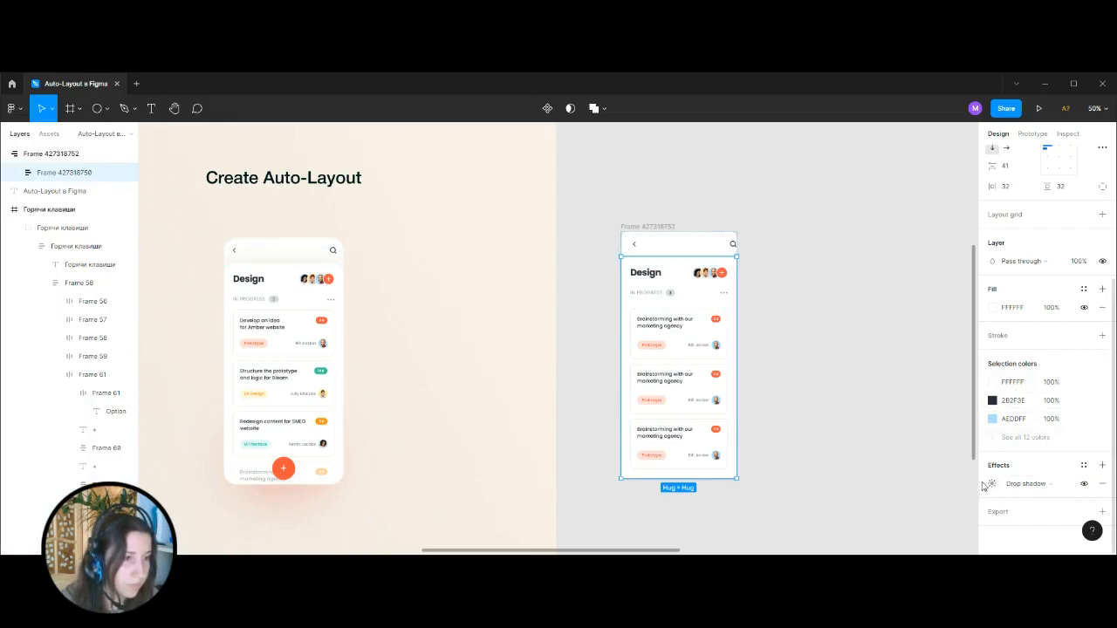
{"action": "left_click", "coordinate": [1103, 466]}
{"action": "left_click", "coordinate": [1102, 504]}
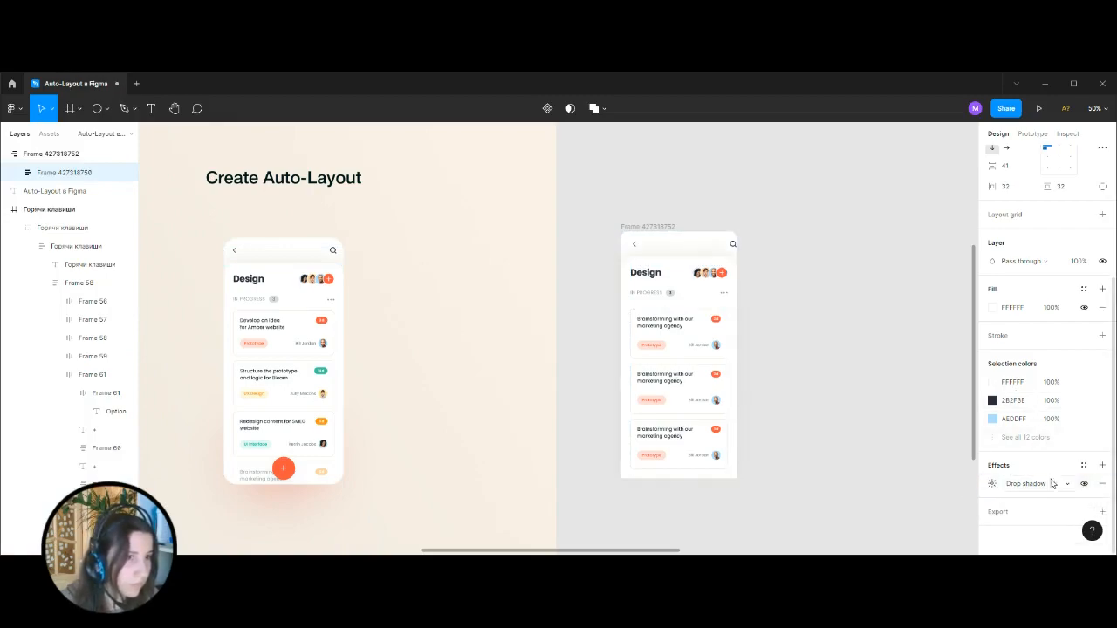
Turn on Clip content for the outer rounded frame.
{"action": "left_click", "coordinate": [823, 342]}
{"action": "left_click", "coordinate": [654, 233]}
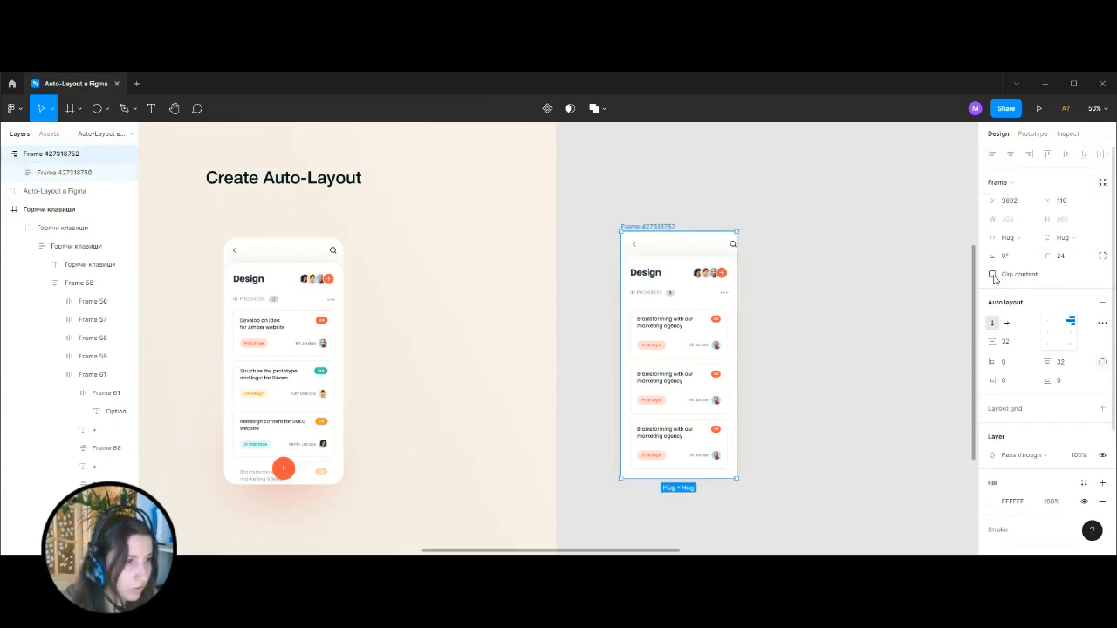
{"action": "left_click", "coordinate": [833, 344]}
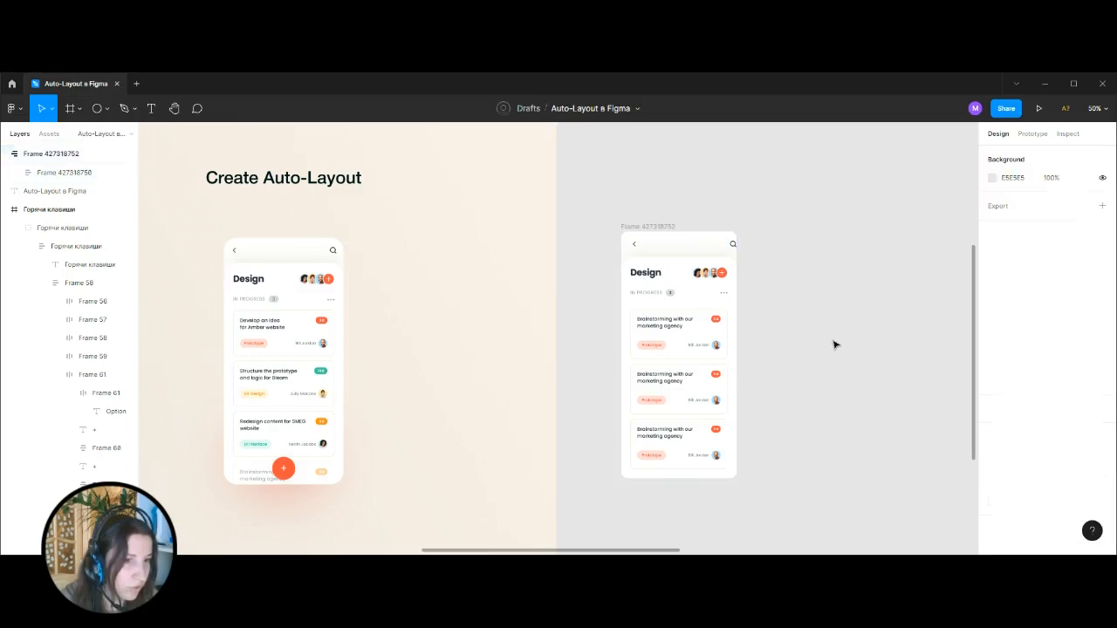
Try stretching the back and search icon row with Fill container width, and undo that change.
{"action": "scroll", "coordinate": [775, 200], "scroll_direction": "up", "scroll_amount": 5, "text": "ctrl"}
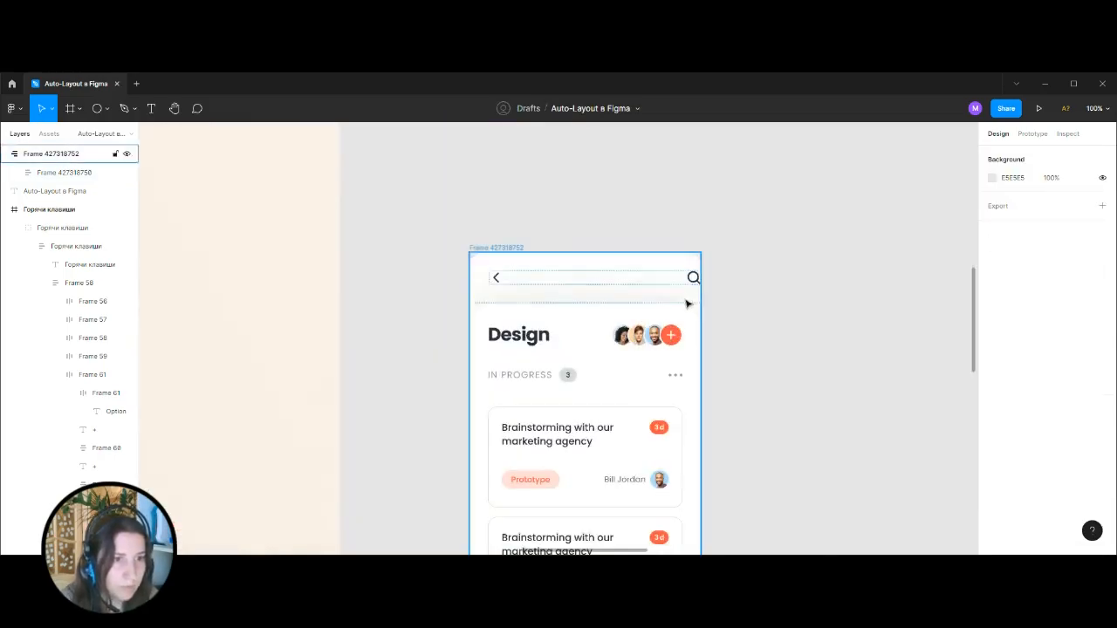
{"action": "left_click", "coordinate": [504, 276]}
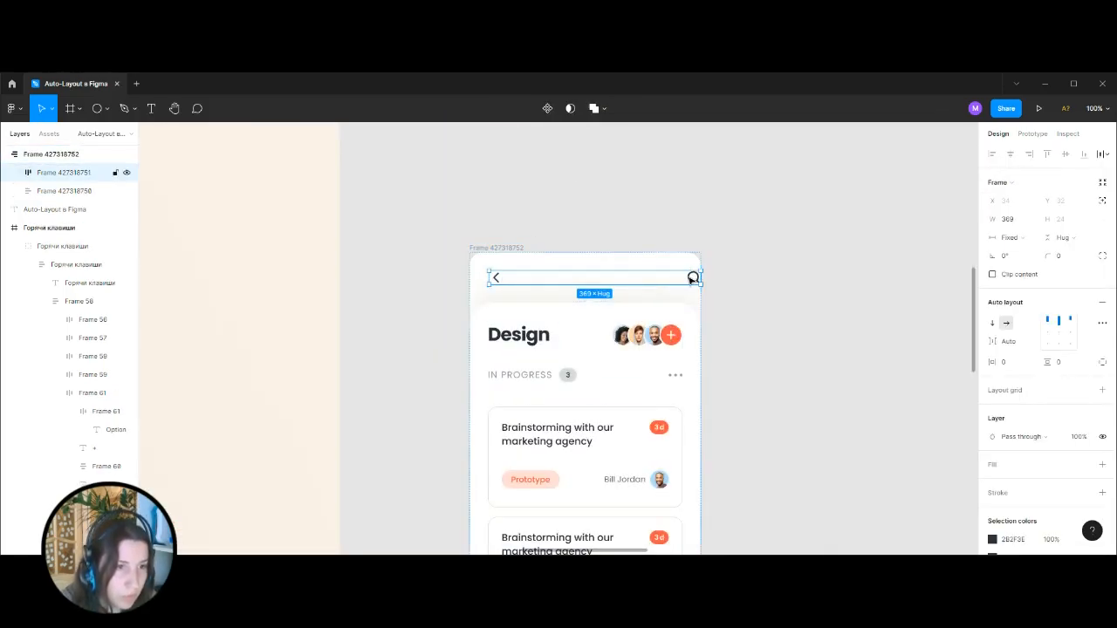
{"action": "left_click", "coordinate": [479, 287]}
{"action": "left_click", "coordinate": [502, 276]}
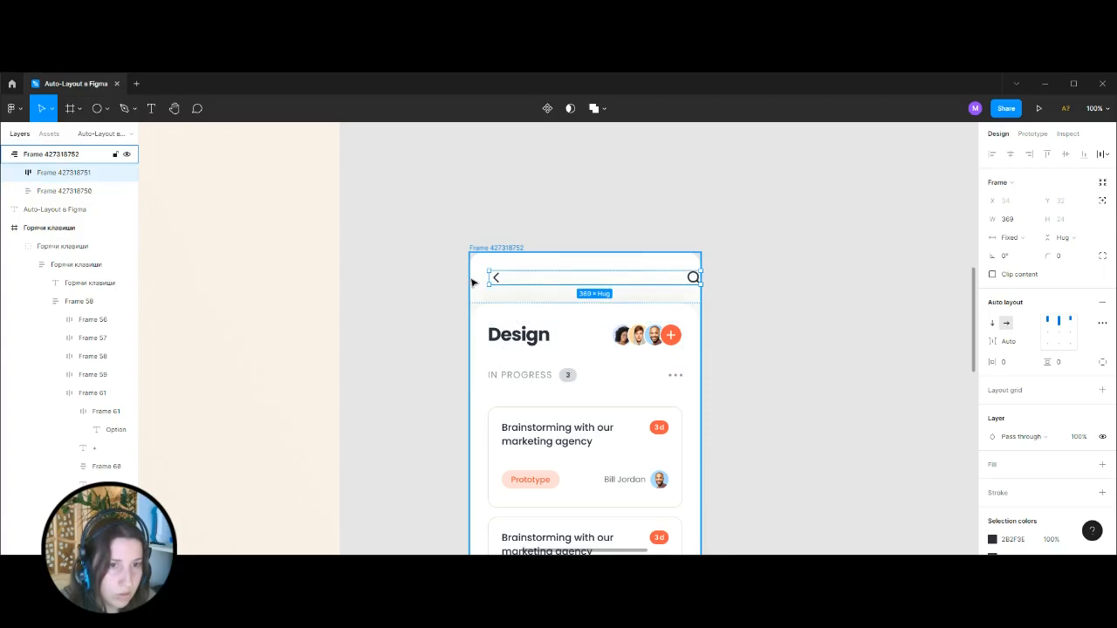
{"action": "left_click", "coordinate": [1010, 238]}
{"action": "left_click", "coordinate": [1020, 264]}
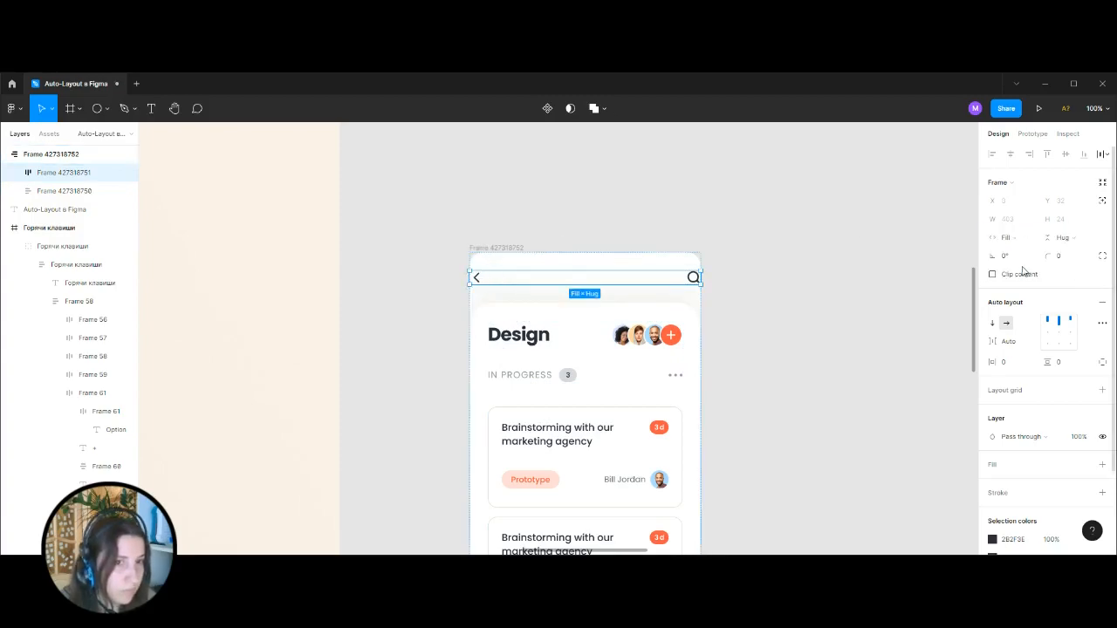
{"action": "key", "text": "ctrl+z"}
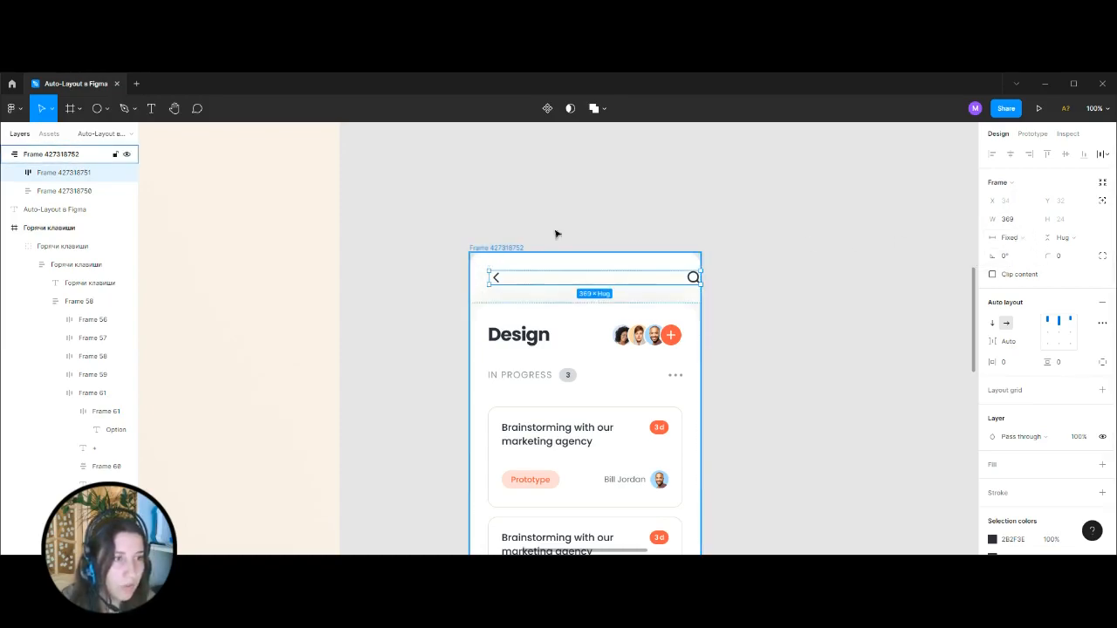
Set the back and search icon row to Fill container width with 32 horizontal padding.
{"action": "left_click", "coordinate": [1010, 238]}
{"action": "left_click", "coordinate": [1030, 267]}
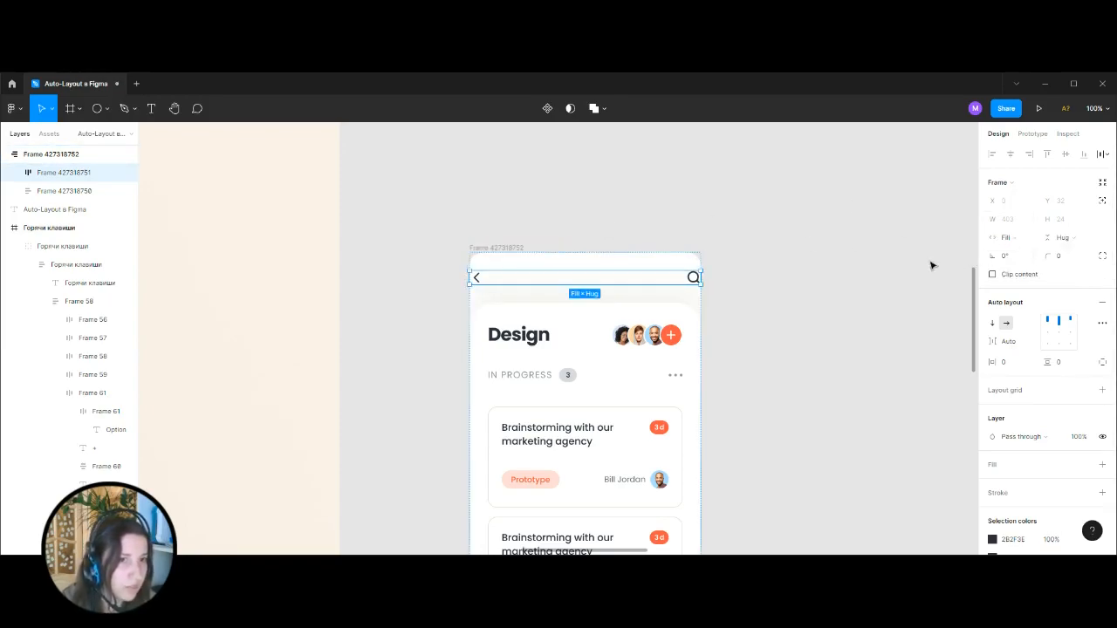
{"action": "left_click", "coordinate": [1008, 363]}
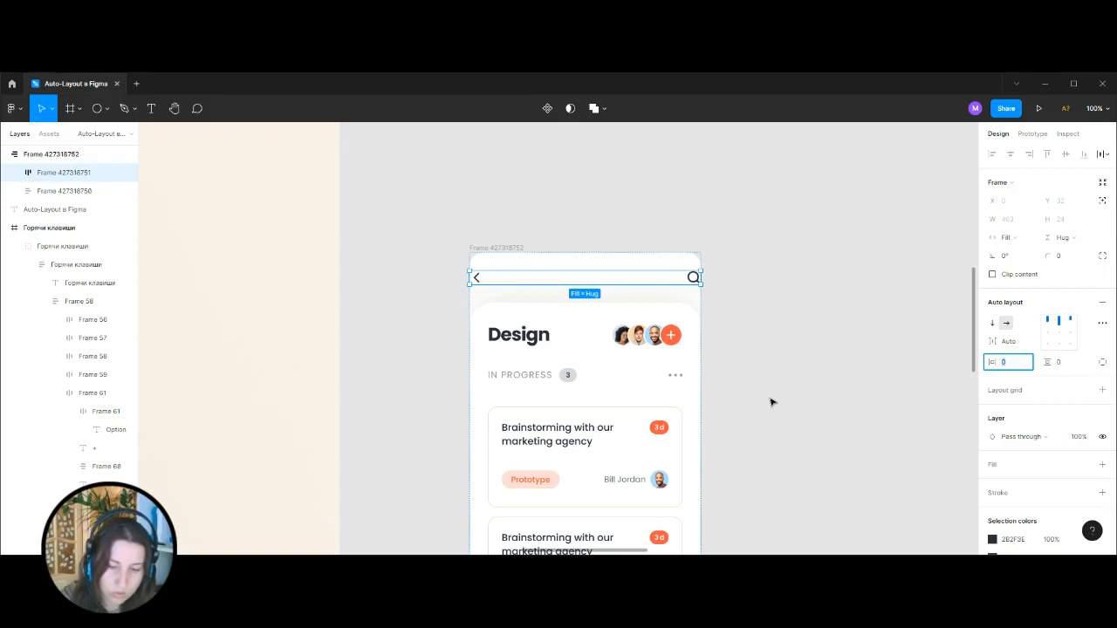
{"action": "key", "text": "Return"}
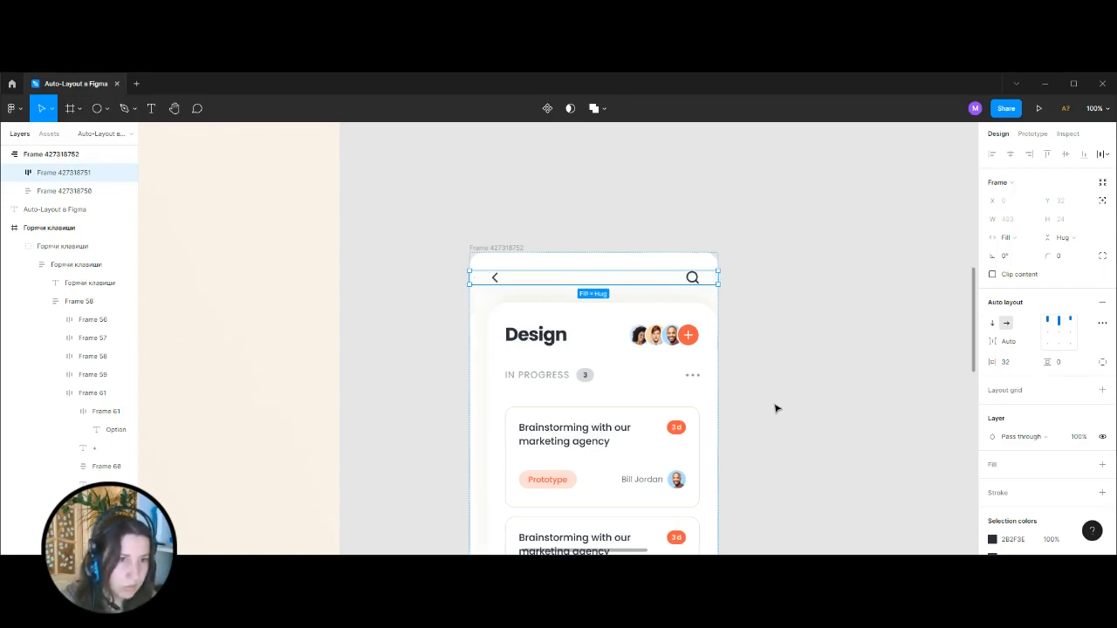
{"action": "left_click", "coordinate": [1010, 239]}
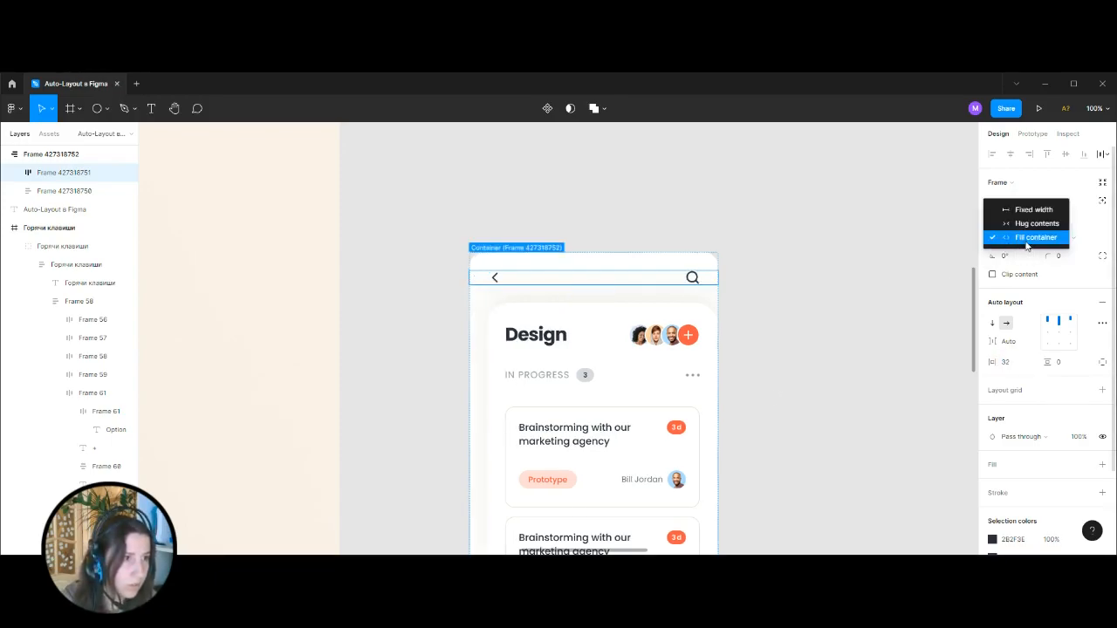
{"action": "left_click", "coordinate": [1027, 238]}
Give the outer rounded frame a fixed width of 375.
{"action": "left_click", "coordinate": [594, 245]}
{"action": "left_click", "coordinate": [524, 248]}
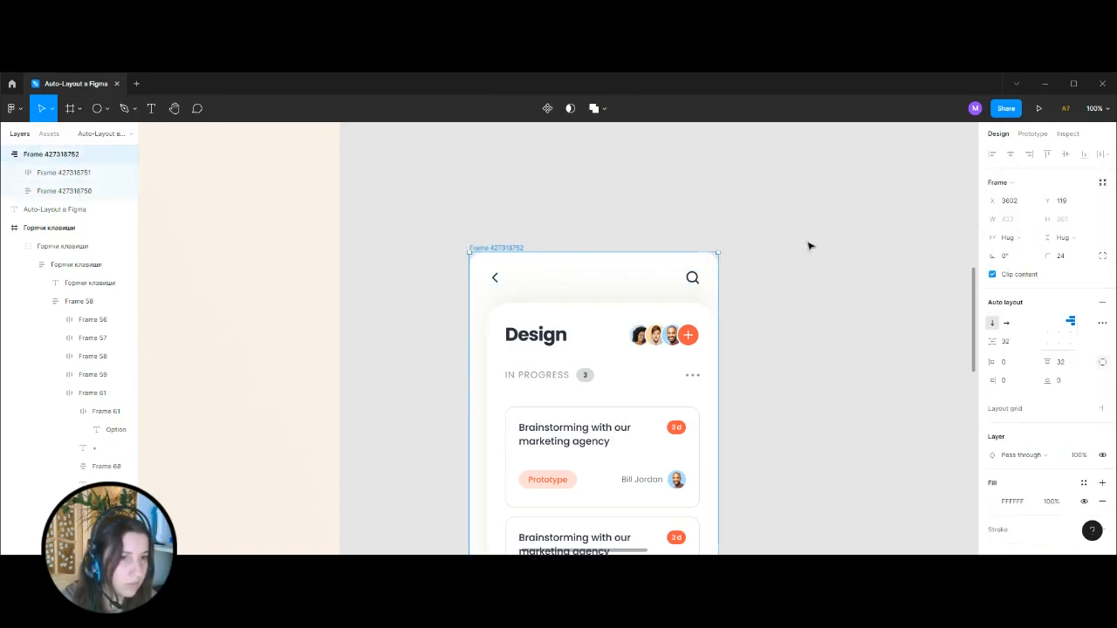
{"action": "key", "text": "Return"}
{"action": "key", "text": "shift+Return"}
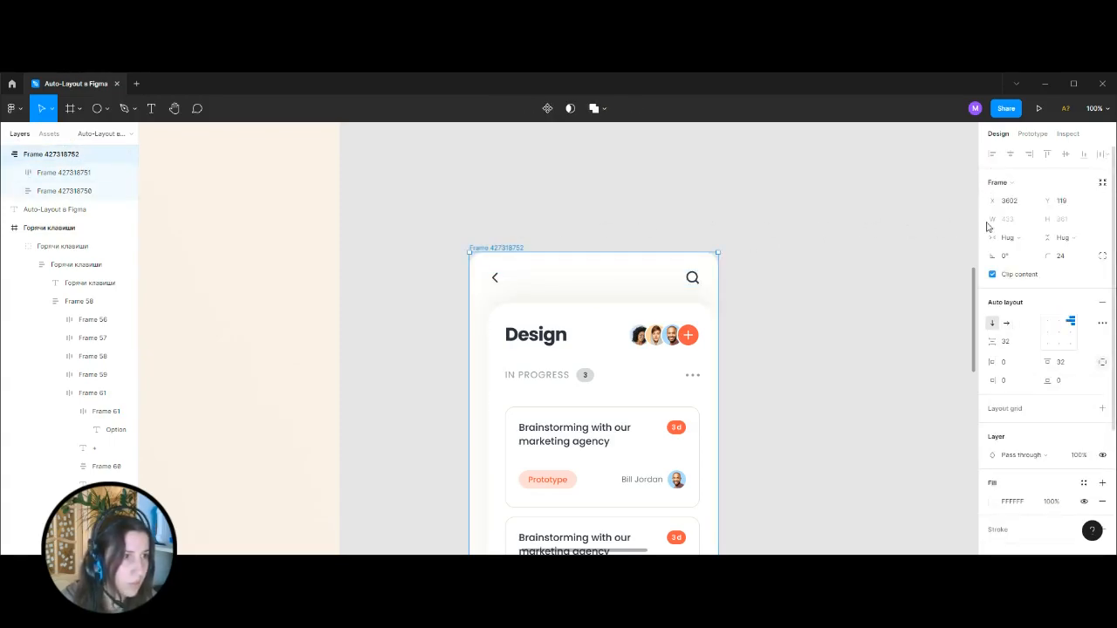
{"action": "left_click_drag", "start_coordinate": [718, 317], "coordinate": [705, 319]}
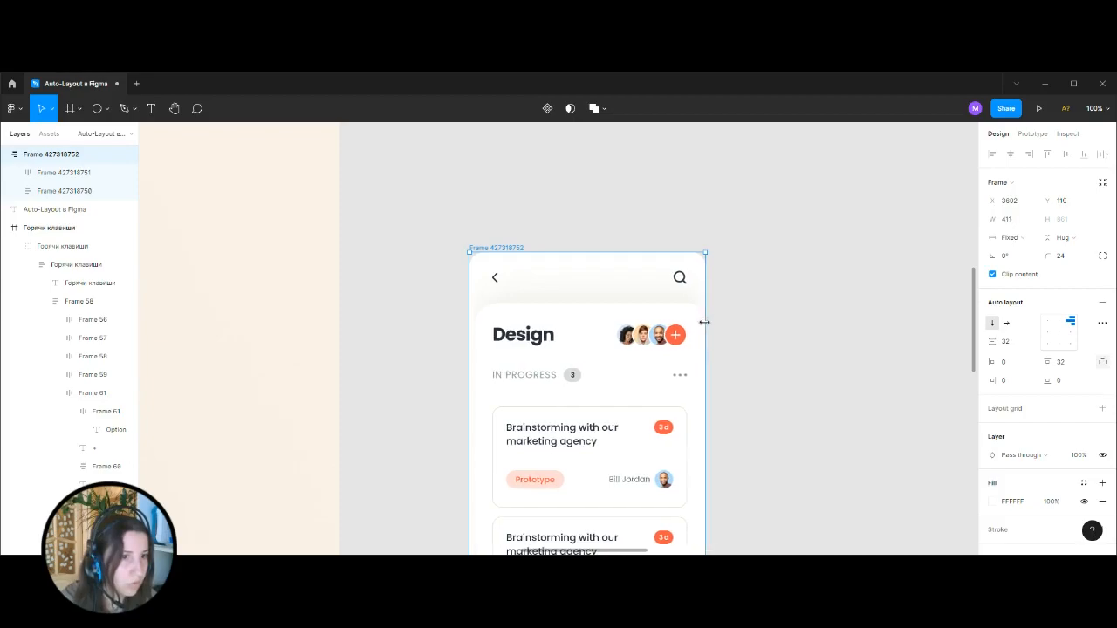
{"action": "left_click", "coordinate": [1020, 240]}
{"action": "left_click", "coordinate": [1021, 241]}
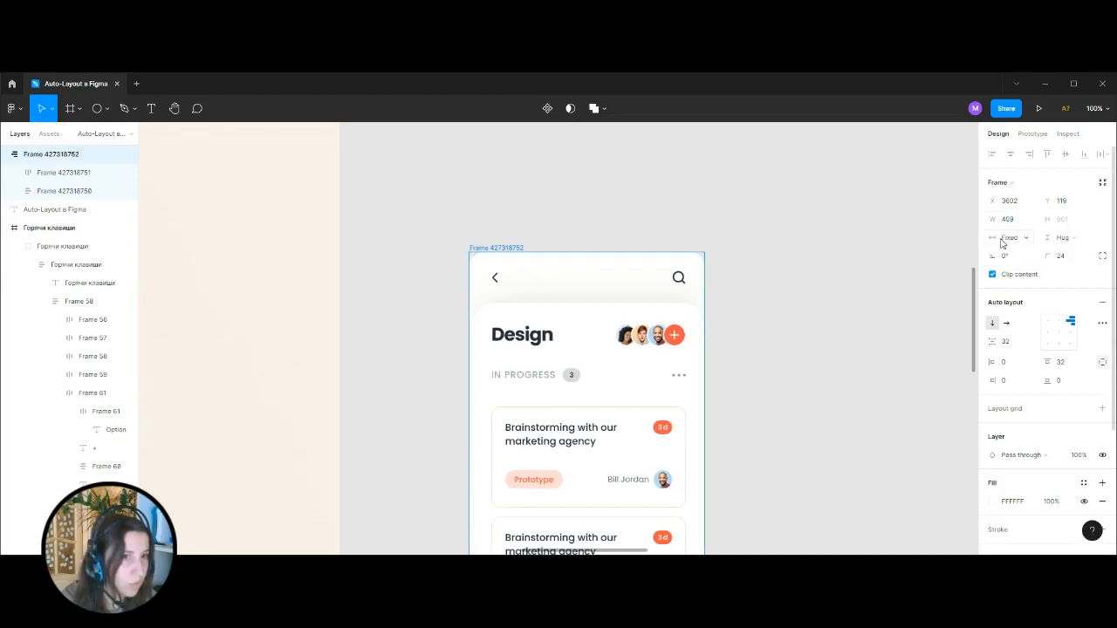
{"action": "left_click", "coordinate": [1008, 219]}
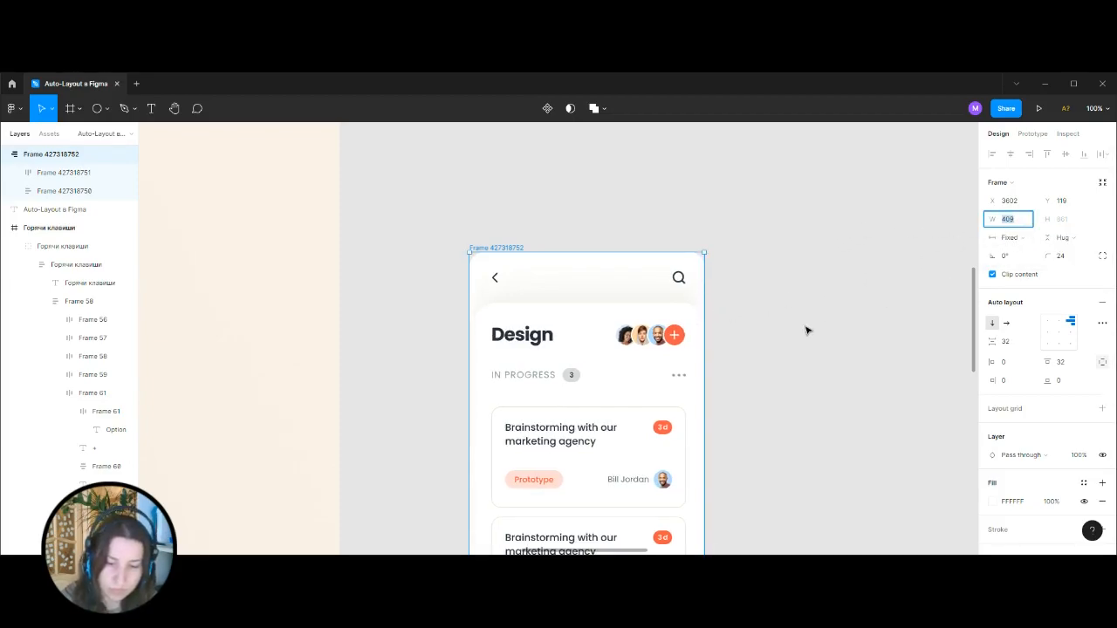
{"action": "key", "text": "Return"}
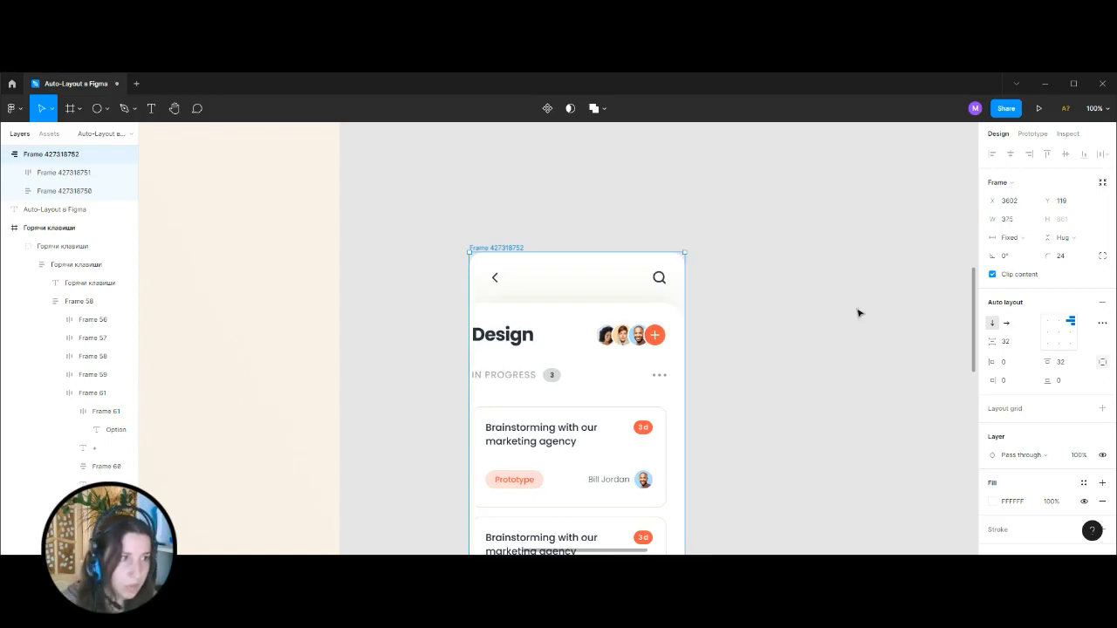
Try a fixed height on the outer rounded frame, and switch it back to Hug contents.
{"action": "left_click", "coordinate": [1068, 238]}
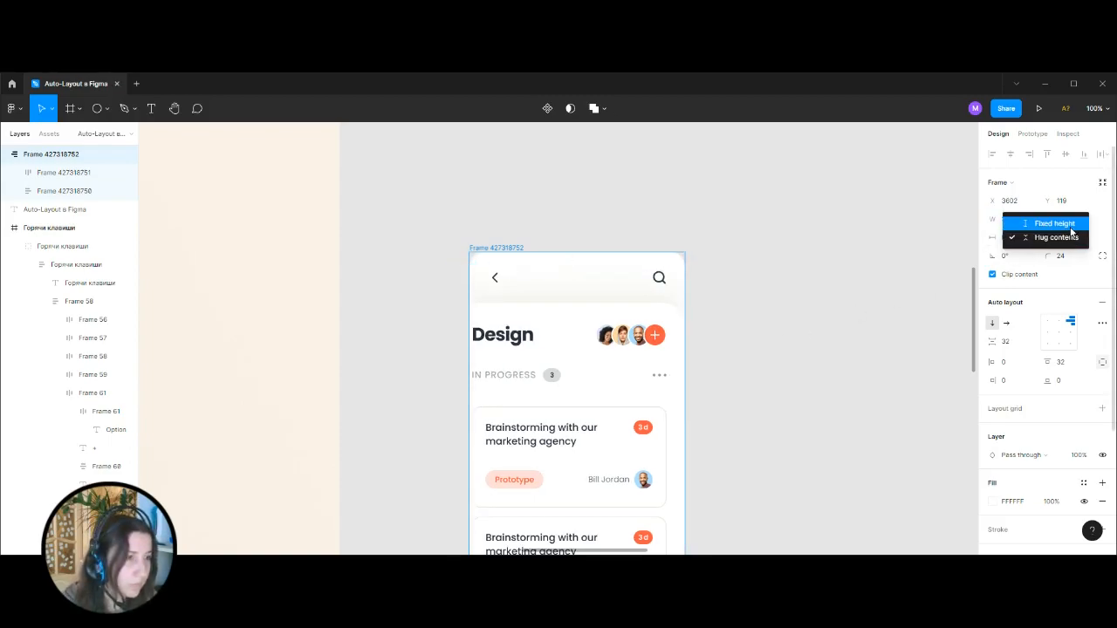
{"action": "left_click", "coordinate": [1072, 227]}
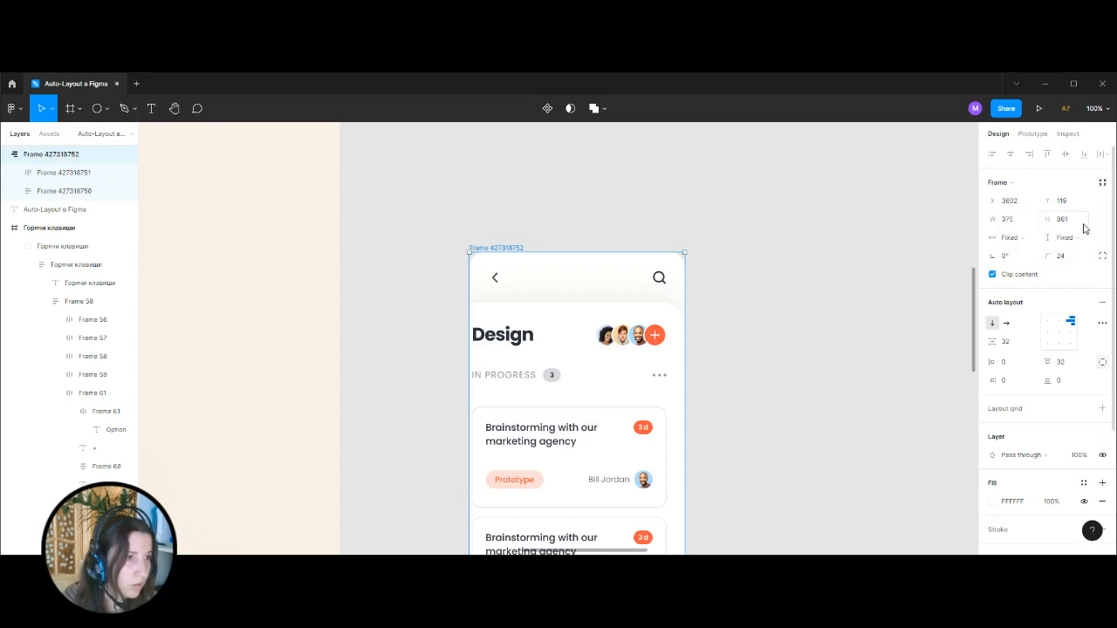
{"action": "left_click", "coordinate": [1082, 240]}
{"action": "left_click", "coordinate": [1070, 252]}
{"action": "left_click", "coordinate": [827, 251]}
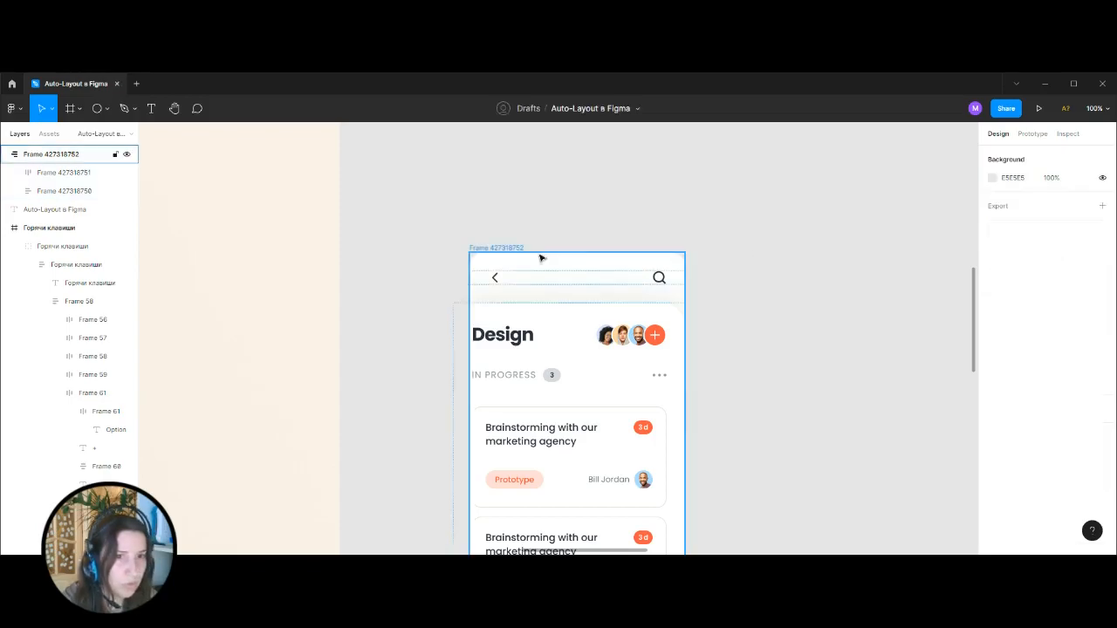
Set the white content frame's width to Fill container inside the outer frame.
{"action": "left_click", "coordinate": [545, 329]}
{"action": "scroll", "coordinate": [637, 312], "scroll_direction": "down", "scroll_amount": 5}
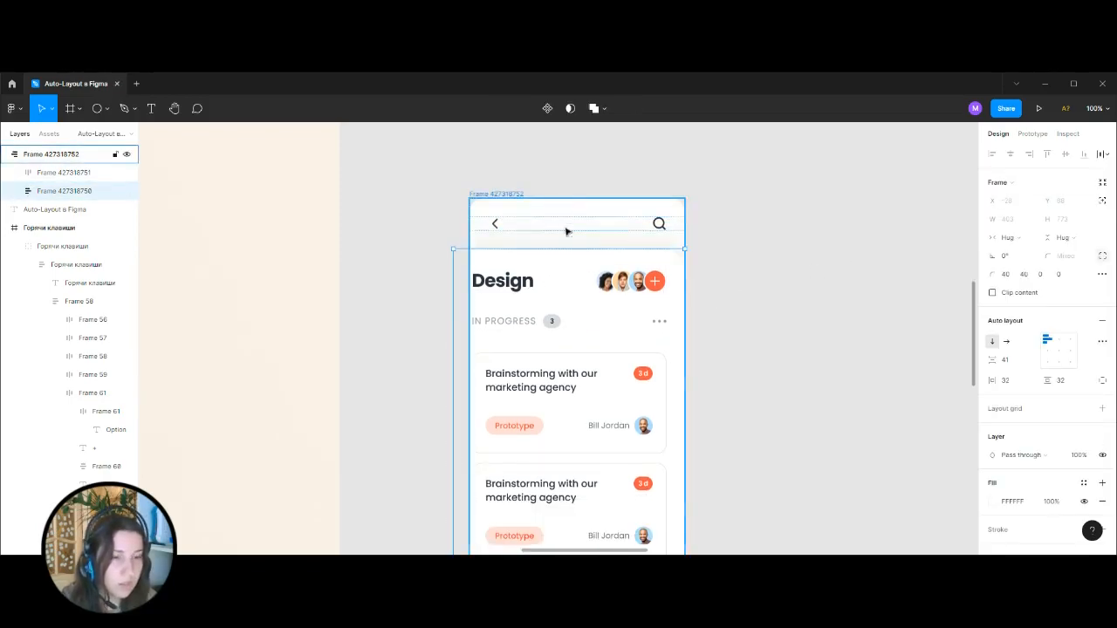
{"action": "scroll", "coordinate": [572, 290], "scroll_direction": "up", "scroll_amount": 5}
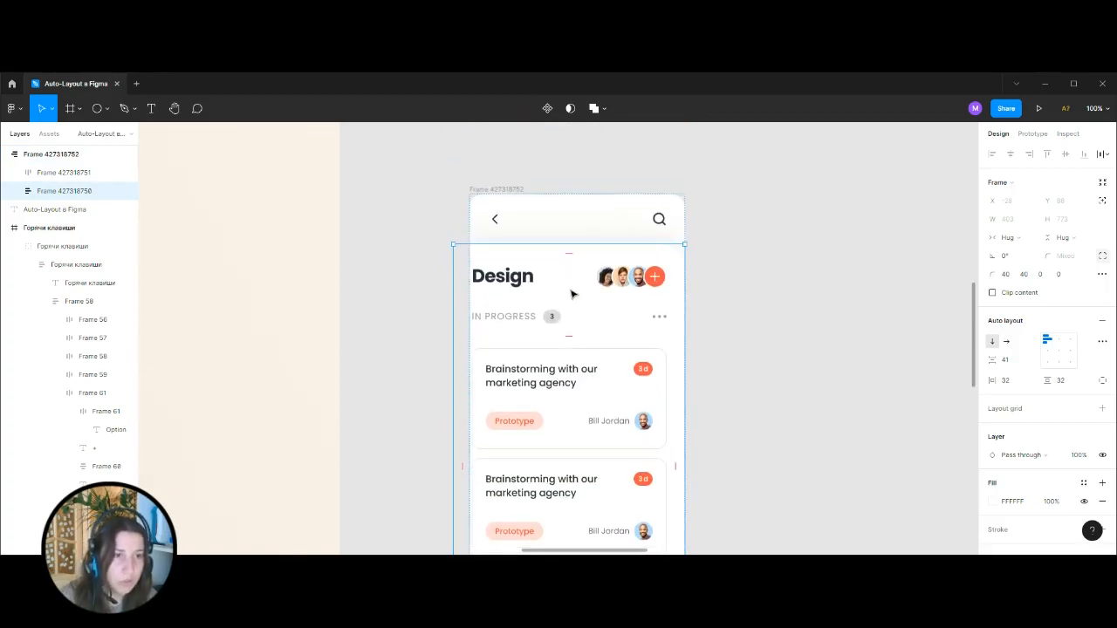
{"action": "left_click", "coordinate": [1009, 238]}
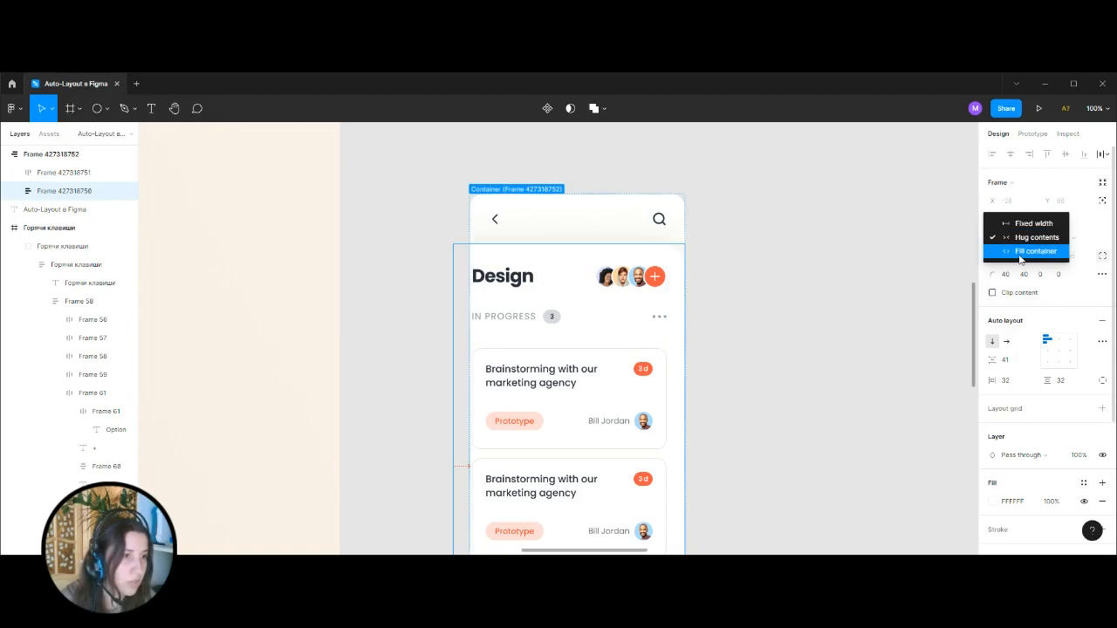
{"action": "left_click", "coordinate": [1020, 253]}
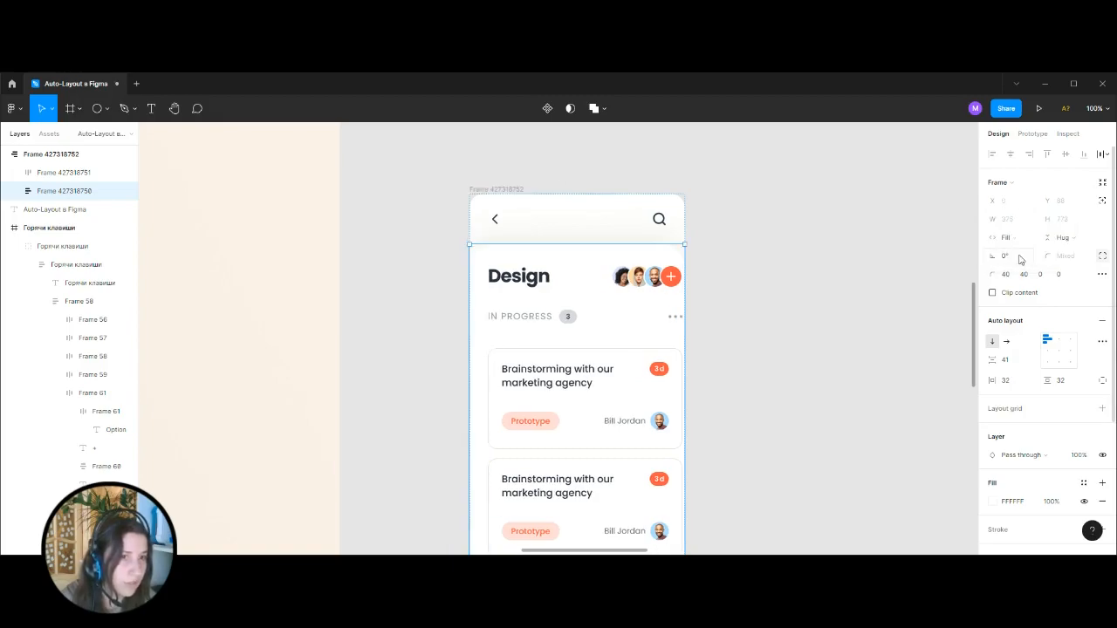
Set the Design header group and the card list below it to Fill container width.
{"action": "left_click", "coordinate": [542, 277]}
{"action": "left_click", "coordinate": [1008, 237]}
{"action": "left_click", "coordinate": [1025, 266]}
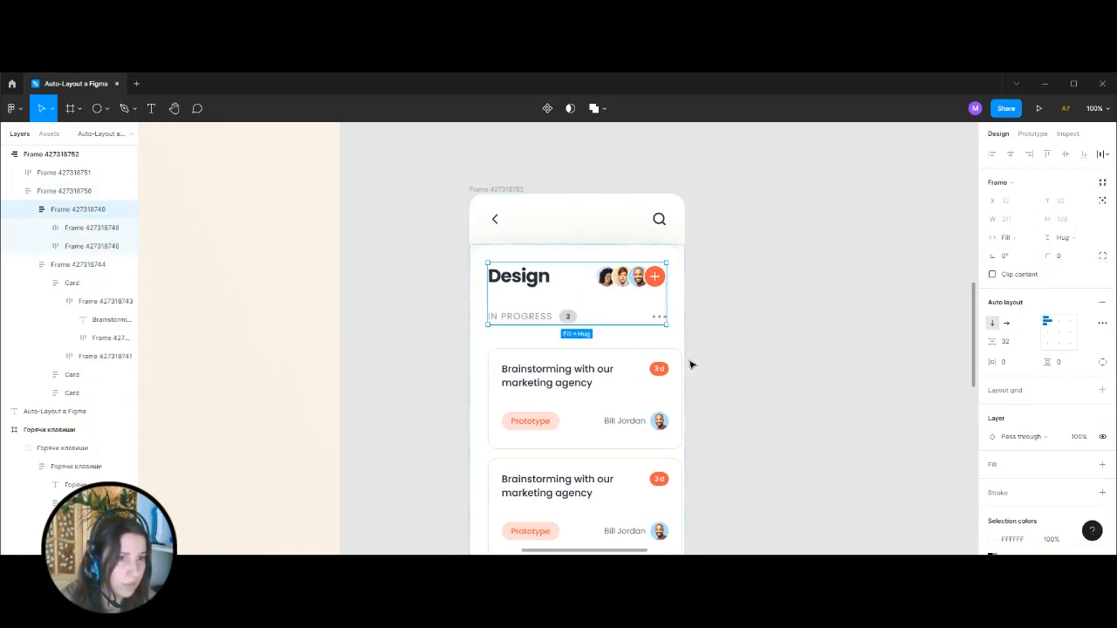
{"action": "left_click", "coordinate": [676, 366]}
{"action": "left_click", "coordinate": [1009, 238]}
{"action": "left_click", "coordinate": [1015, 252]}
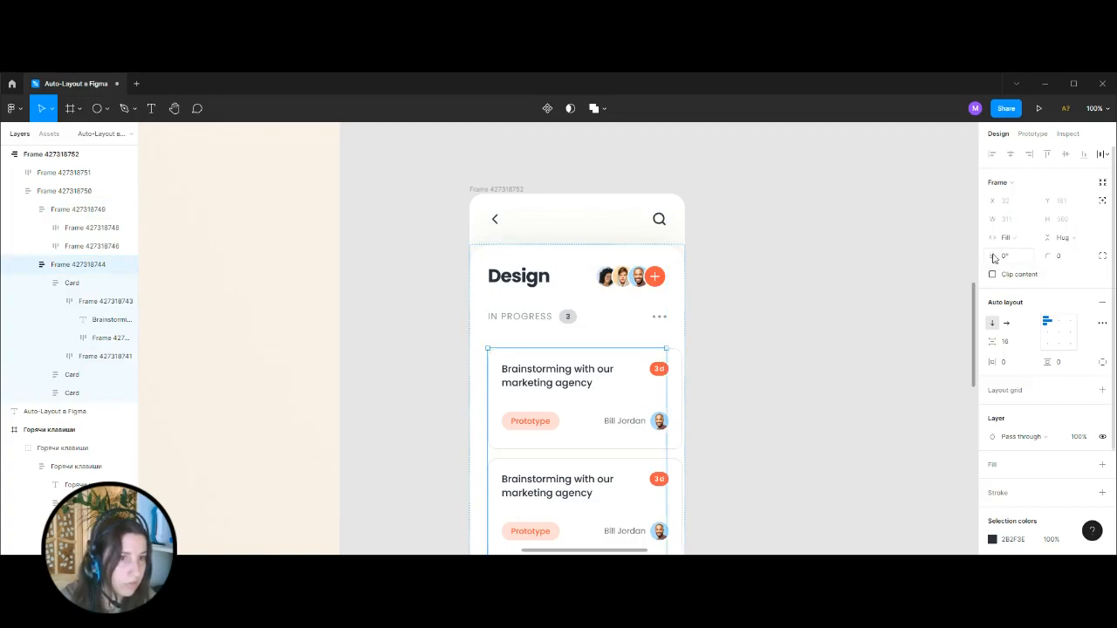
Select all three task cards and set their width to Fill container.
{"action": "left_click", "coordinate": [783, 288]}
{"action": "scroll", "coordinate": [730, 303], "scroll_direction": "down", "scroll_amount": 2}
{"action": "double_click", "coordinate": [561, 274]}
{"action": "double_click", "coordinate": [561, 274]}
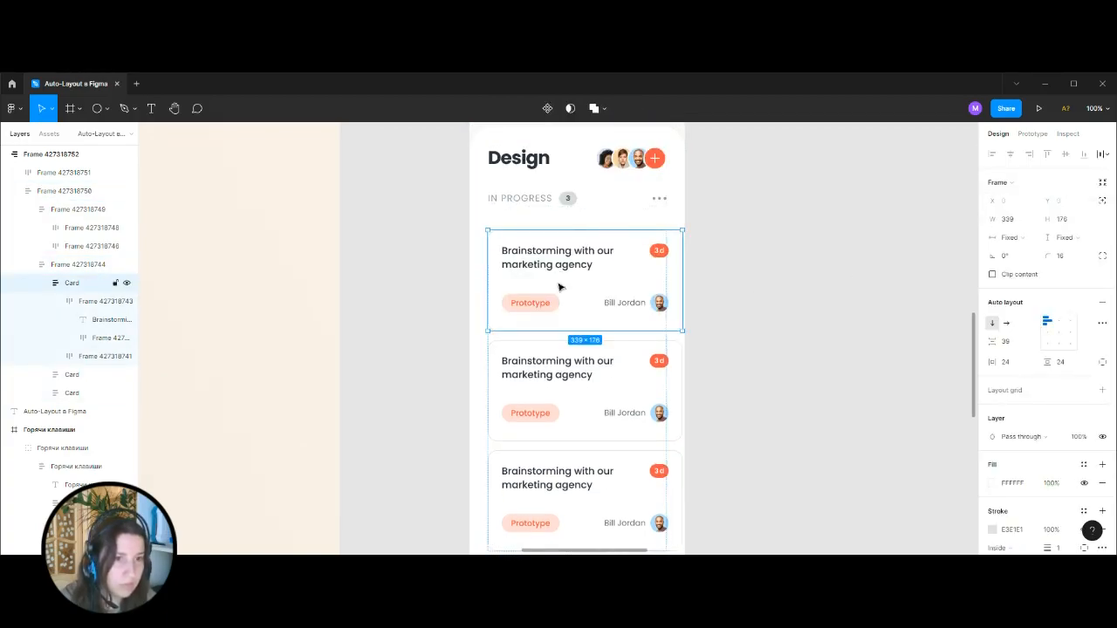
{"action": "left_click", "coordinate": [554, 416], "text": "shift"}
{"action": "left_click", "coordinate": [559, 511], "text": "shift"}
{"action": "left_click", "coordinate": [1019, 241]}
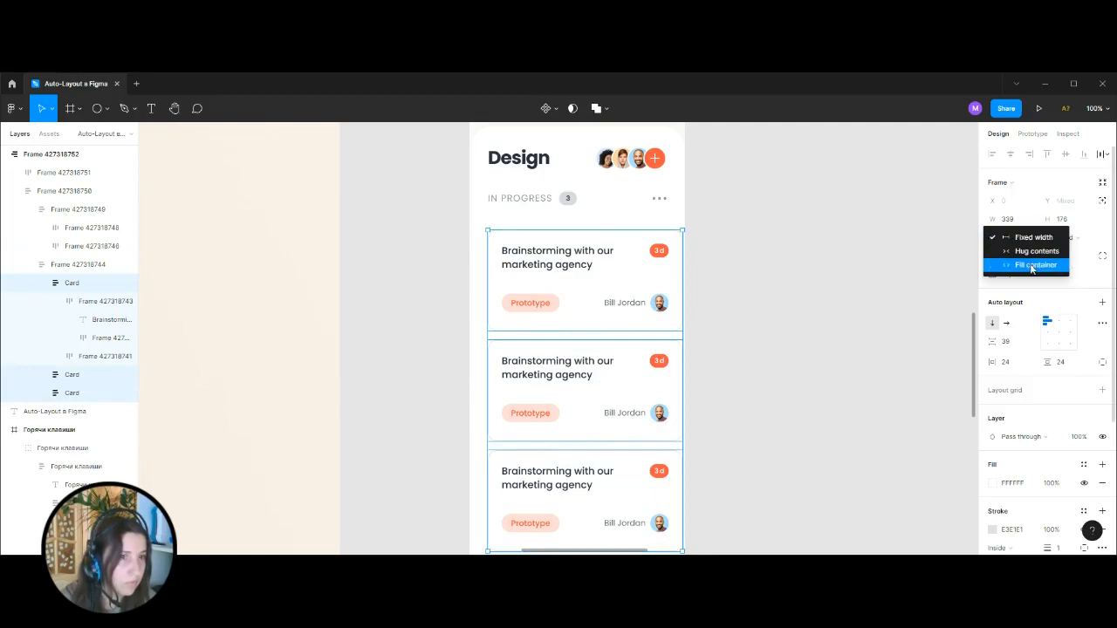
{"action": "left_click", "coordinate": [1032, 265]}
{"action": "left_click", "coordinate": [716, 294]}
{"action": "scroll", "coordinate": [643, 289], "scroll_direction": "down", "scroll_amount": 2}
{"action": "scroll", "coordinate": [611, 323], "scroll_direction": "up", "scroll_amount": 4}
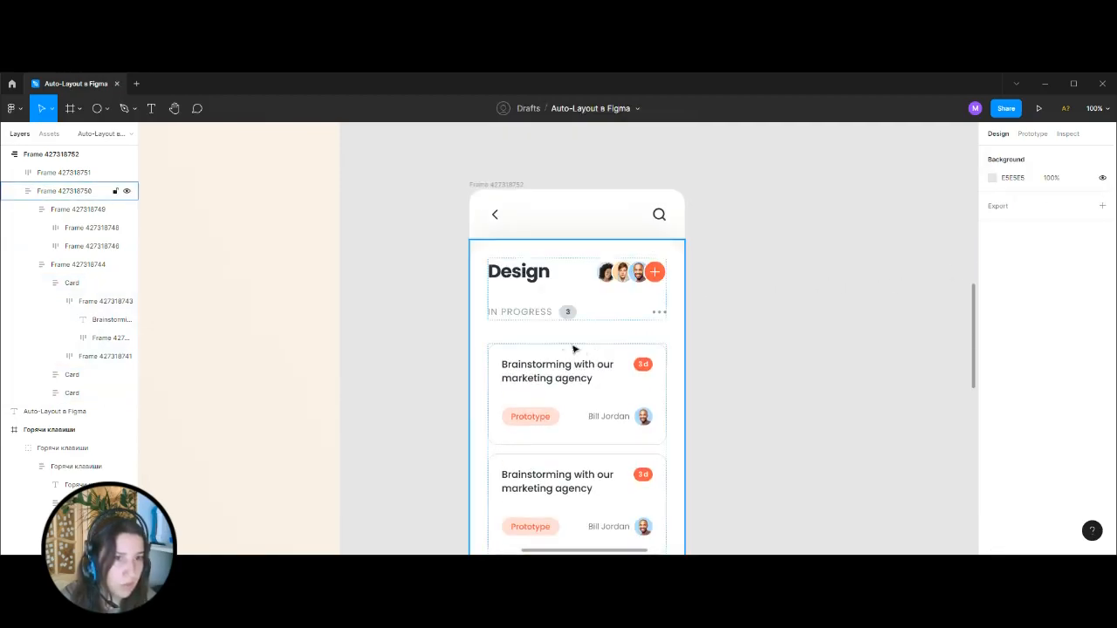
Try wrapping the header group and card list in a nested auto layout frame with 24 spacing.
{"action": "left_click", "coordinate": [620, 336]}
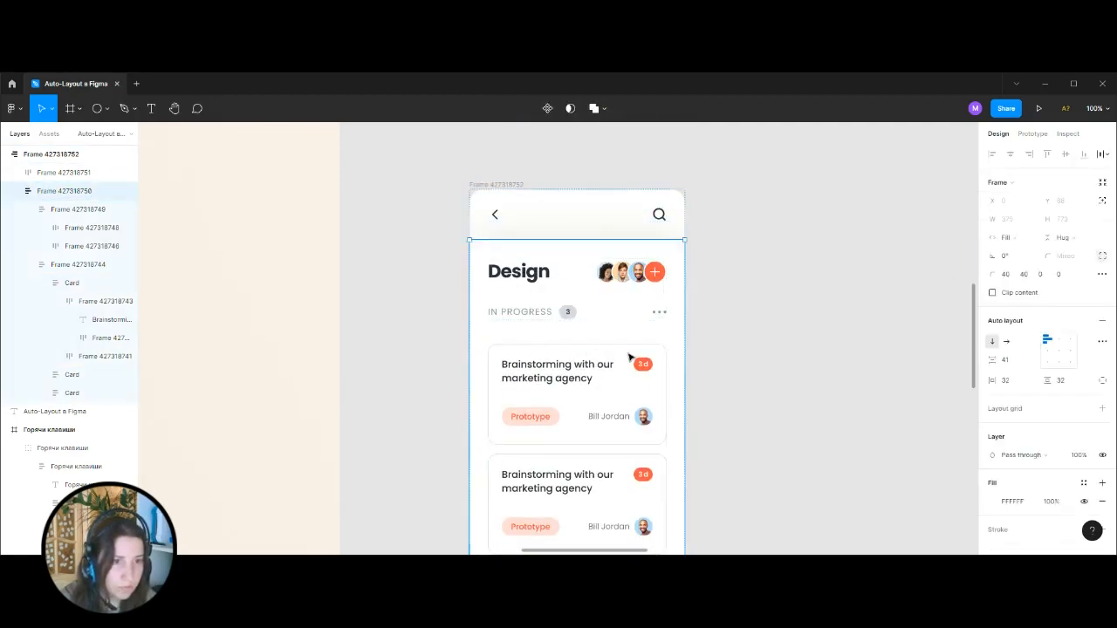
{"action": "left_click", "coordinate": [616, 341]}
{"action": "left_click", "coordinate": [678, 333]}
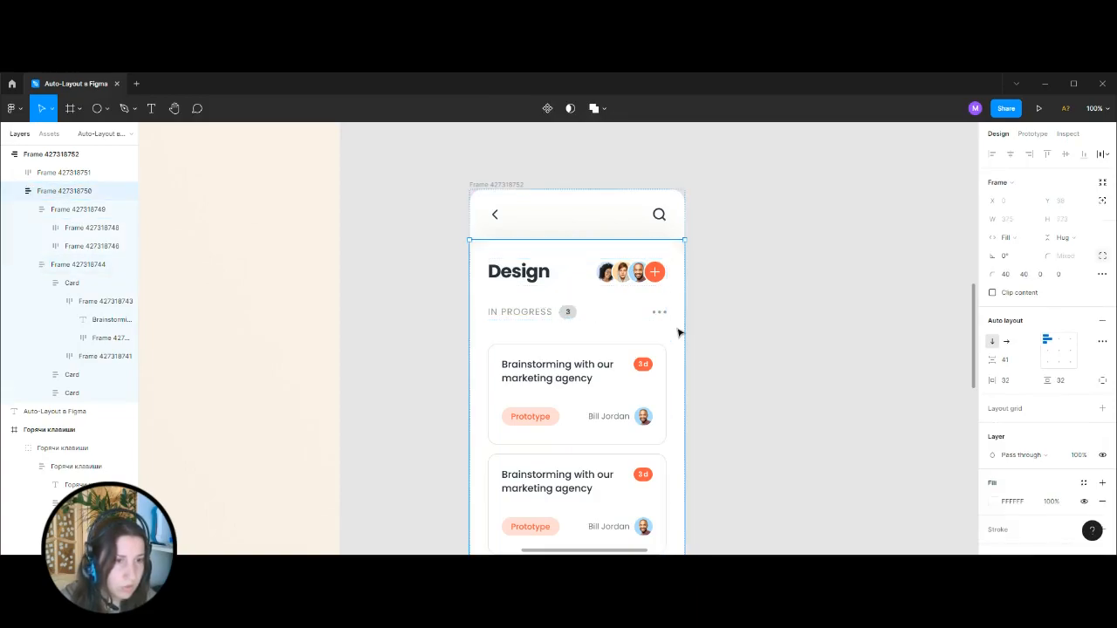
{"action": "double_click", "coordinate": [599, 277]}
{"action": "key", "text": "alt"}
{"action": "left_click", "coordinate": [611, 336], "text": "shift"}
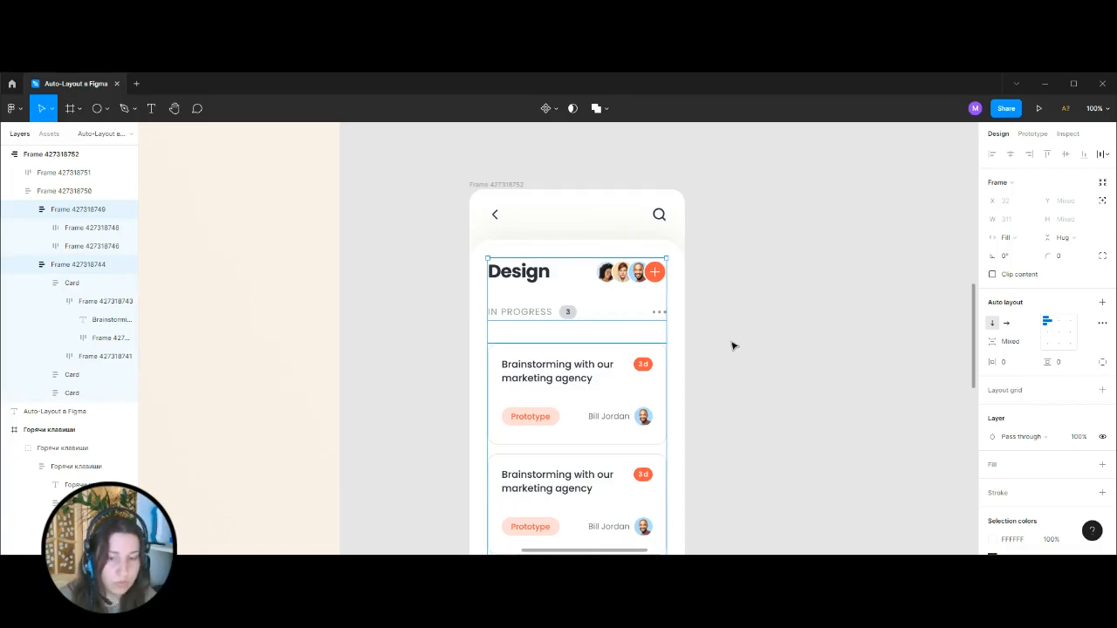
{"action": "key", "text": "shift+a"}
{"action": "left_click", "coordinate": [1020, 347]}
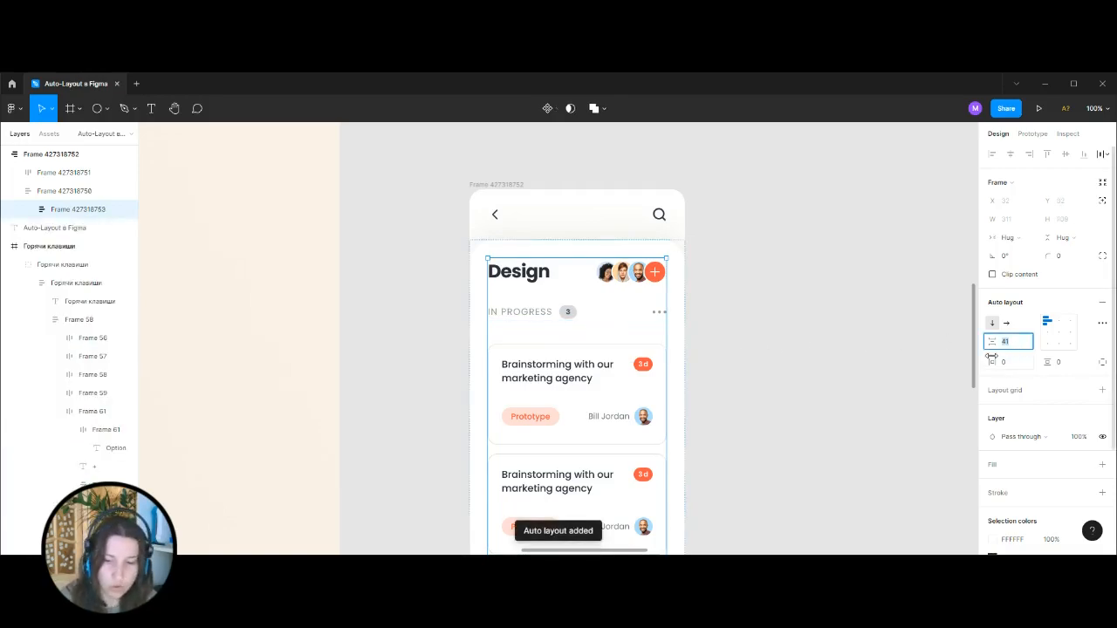
{"action": "key", "text": "Return"}
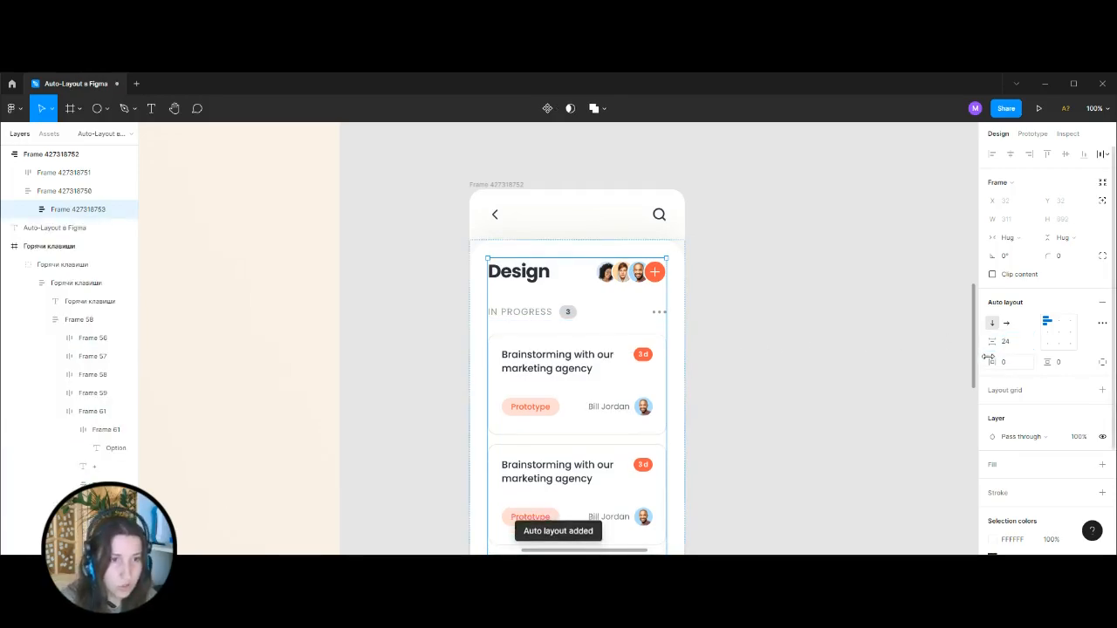
Undo the spacing change and the nested auto layout around the header group and card list.
{"action": "left_click", "coordinate": [730, 355]}
{"action": "scroll", "coordinate": [716, 286], "scroll_direction": "down", "scroll_amount": 3}
{"action": "scroll", "coordinate": [717, 287], "scroll_direction": "down", "scroll_amount": 2}
{"action": "scroll", "coordinate": [718, 290], "scroll_direction": "up", "scroll_amount": 3}
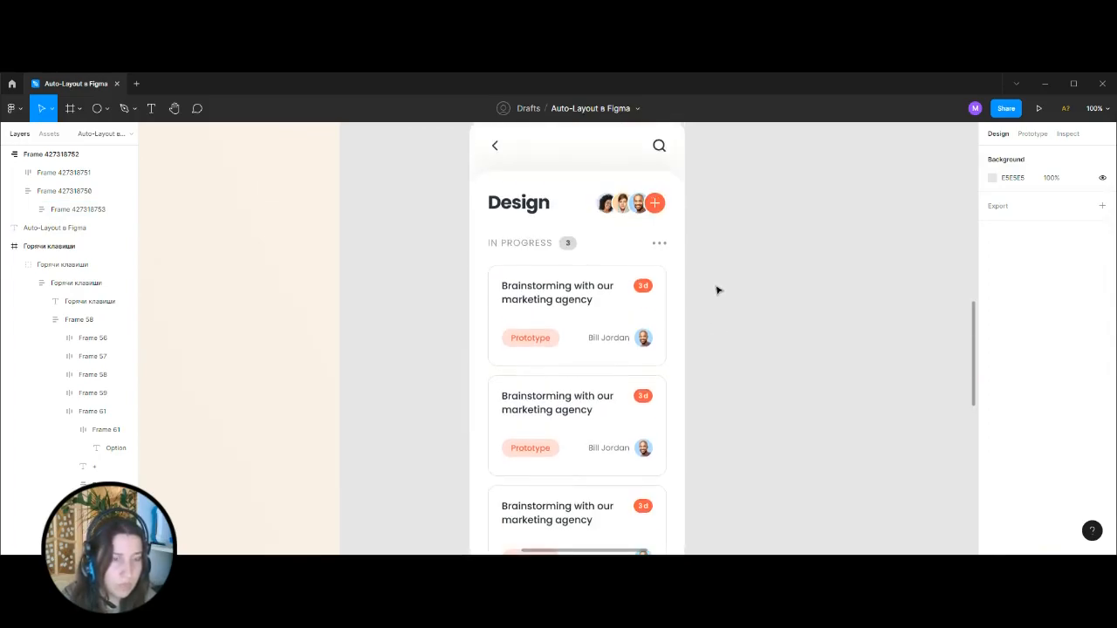
{"action": "scroll", "coordinate": [717, 290], "scroll_direction": "up", "scroll_amount": 2}
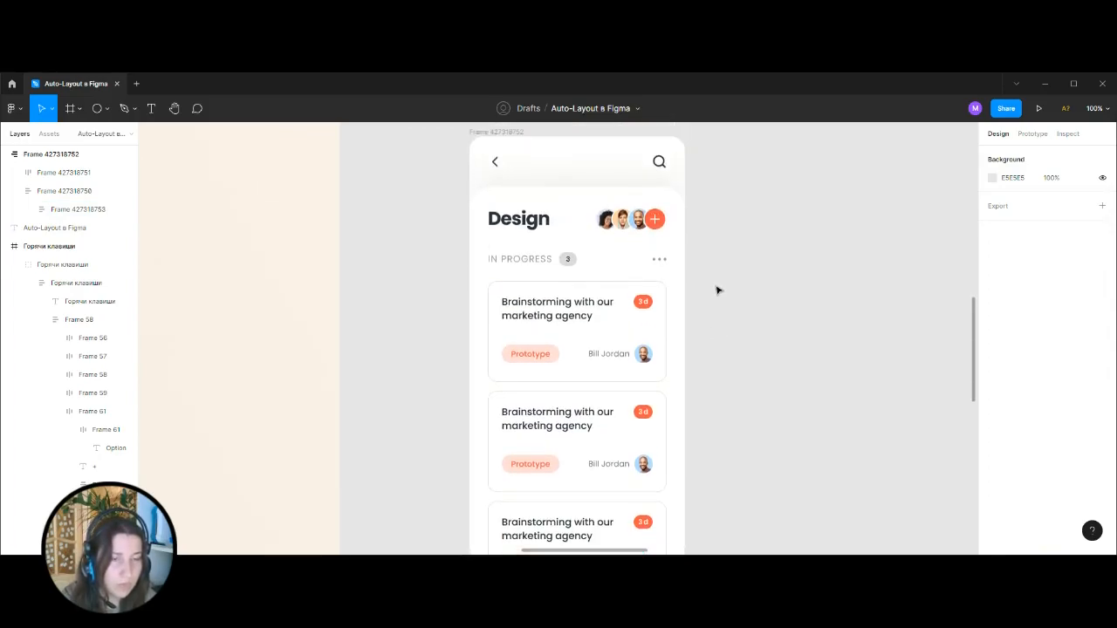
{"action": "left_click", "coordinate": [637, 231]}
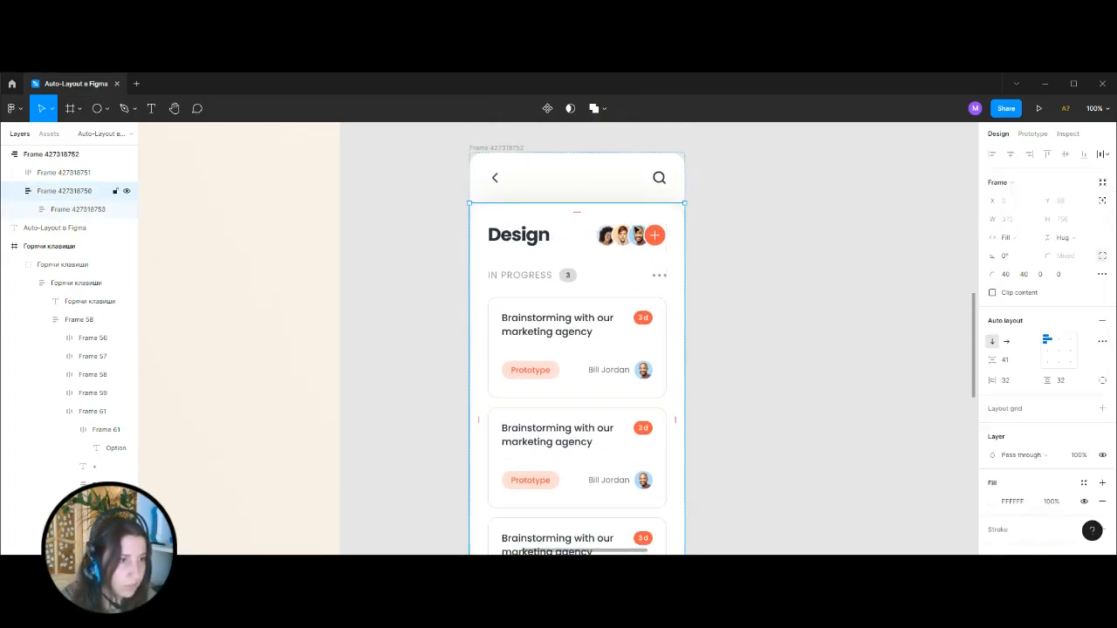
{"action": "key", "text": "ctrl+z"}
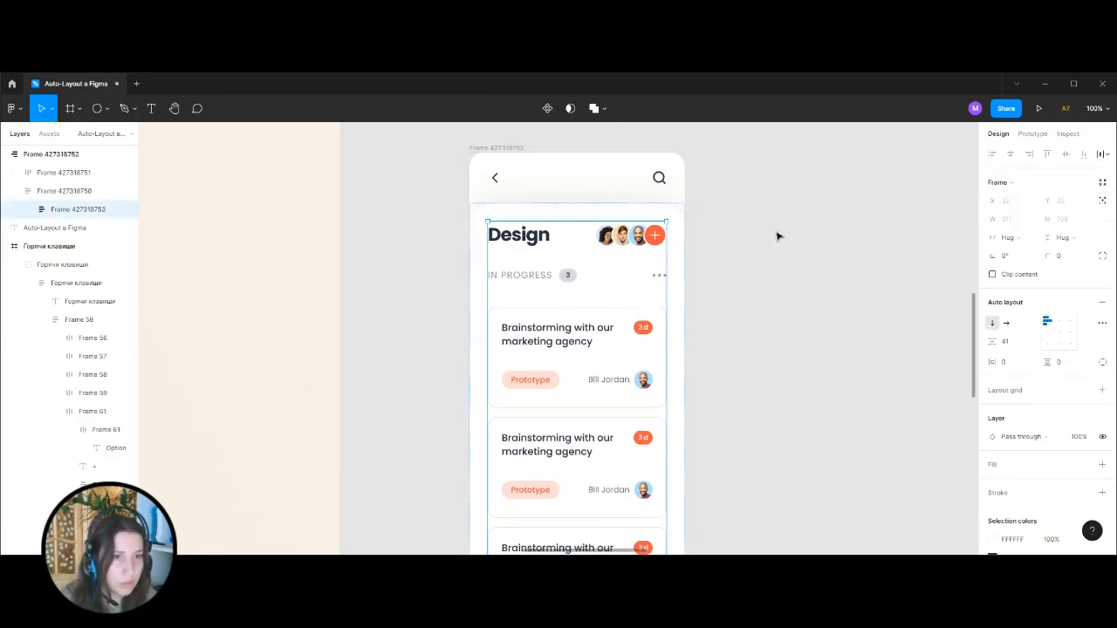
{"action": "left_click", "coordinate": [779, 236]}
Set the white content frame's vertical spacing between the header group and the card list to 24.
{"action": "left_click", "coordinate": [673, 233]}
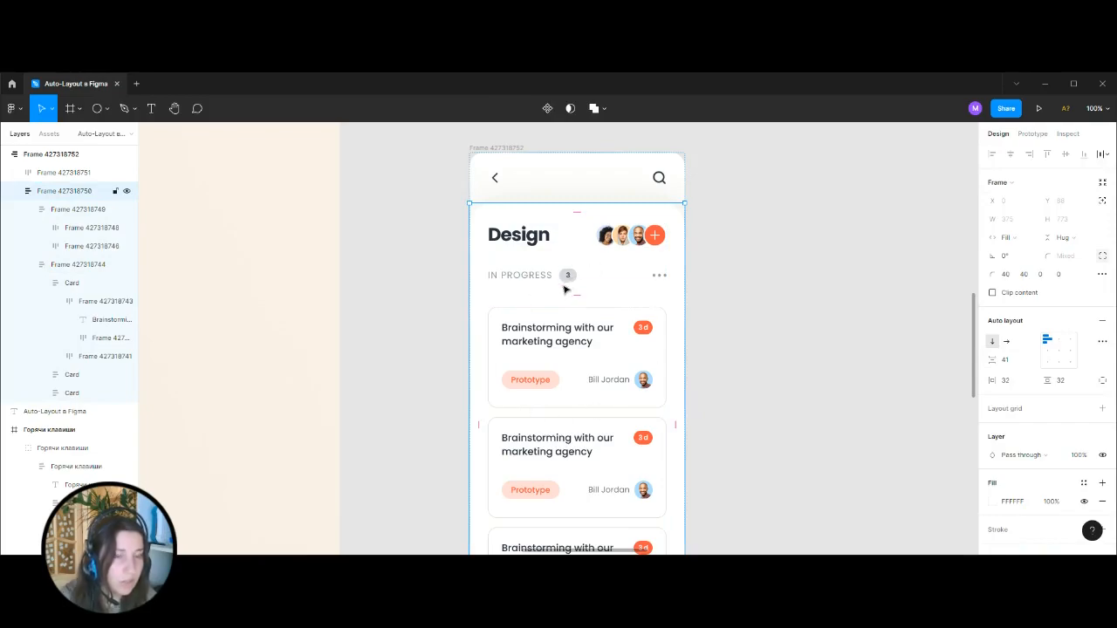
{"action": "left_click", "coordinate": [1010, 366]}
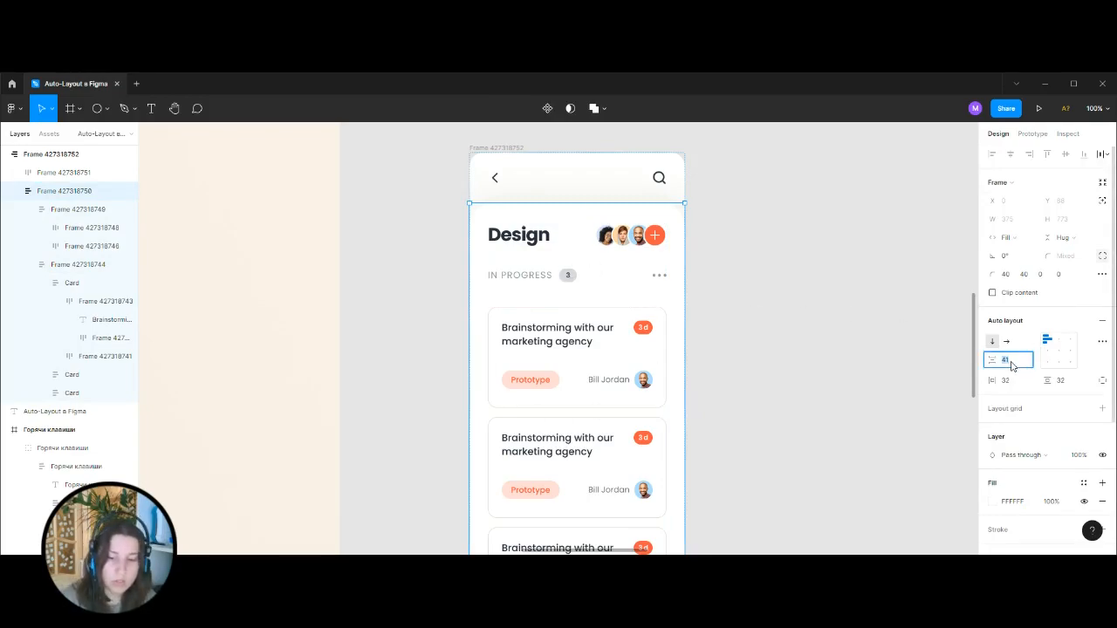
{"action": "key", "text": "Return"}
{"action": "left_click", "coordinate": [777, 307]}
Select the round plus button in the reference screen, try placing it beside the rebuilt frame, and undo that.
{"action": "key", "text": "ctrl+minus"}
{"action": "left_click_drag", "start_coordinate": [715, 373], "coordinate": [791, 363]}
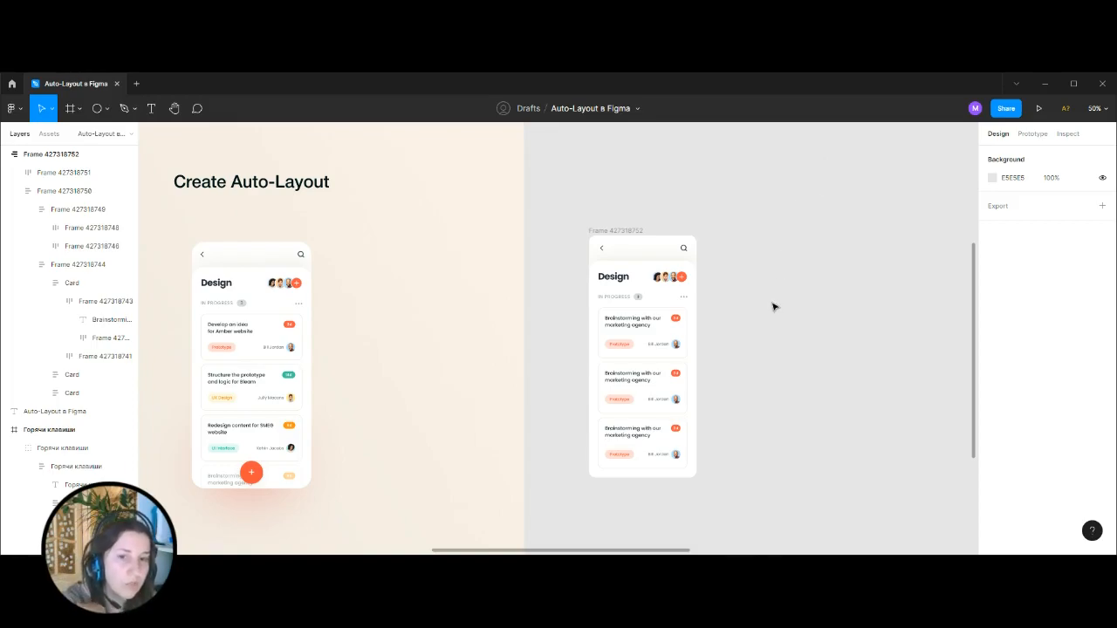
{"action": "double_click", "coordinate": [249, 474]}
{"action": "double_click", "coordinate": [249, 474]}
{"action": "double_click", "coordinate": [249, 474]}
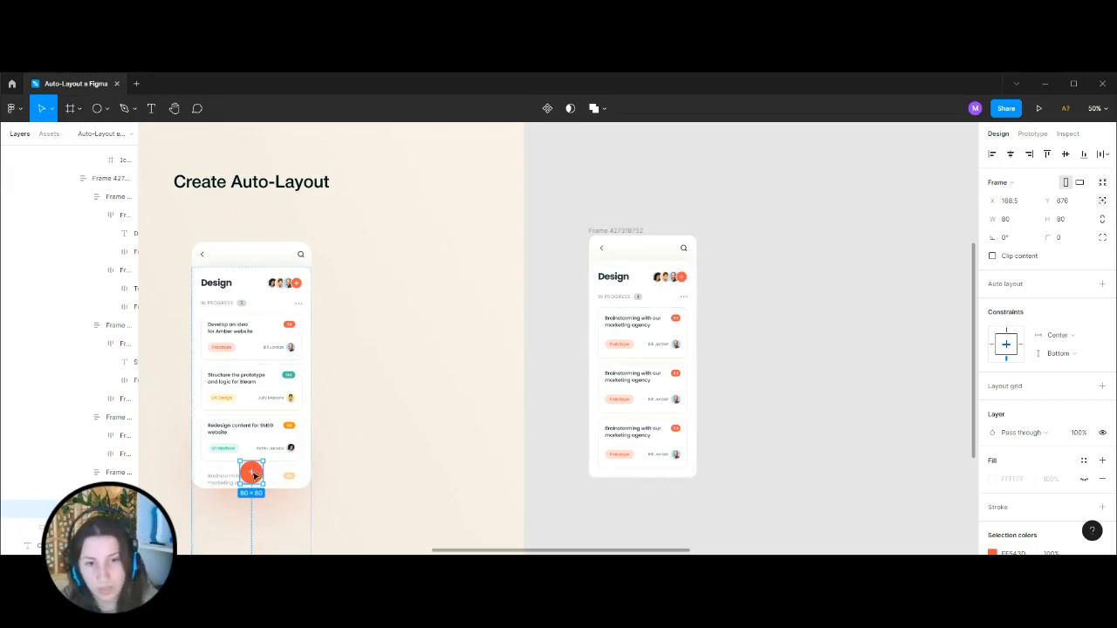
{"action": "left_click_drag", "start_coordinate": [253, 475], "coordinate": [791, 426]}
{"action": "key", "text": "ctrl+z"}
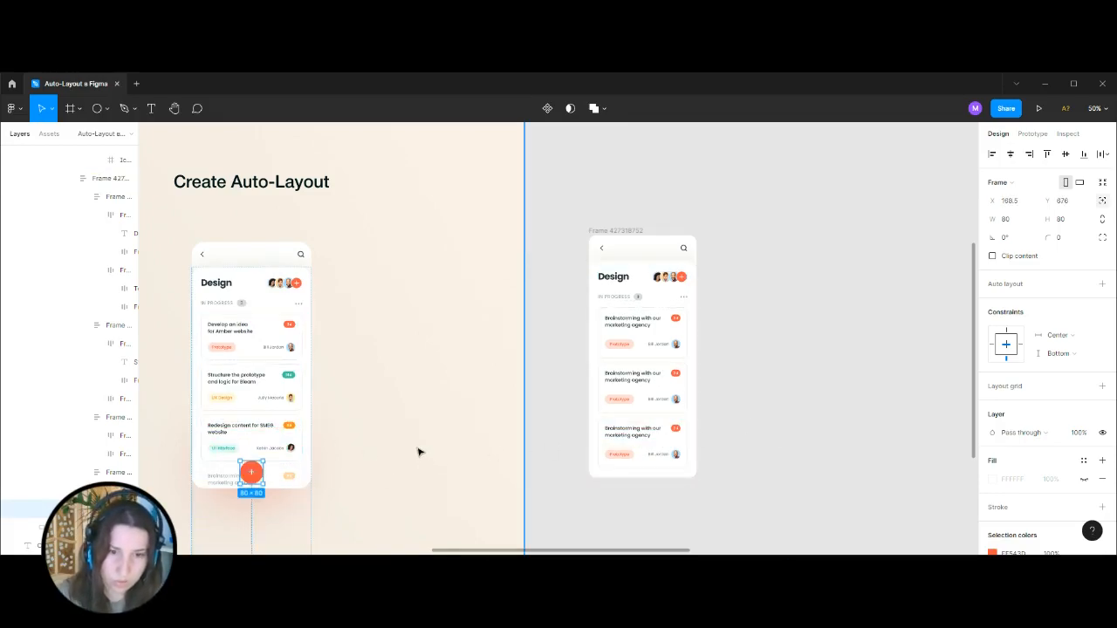
Paste a copy of the round plus button beside the rebuilt frame and try placing it inside the second card.
{"action": "left_click", "coordinate": [786, 320]}
{"action": "scroll", "coordinate": [576, 279], "scroll_direction": "right", "scroll_amount": 5}
{"action": "scroll", "coordinate": [576, 280], "scroll_direction": "down", "scroll_amount": 1}
{"action": "key", "text": "shift+0"}
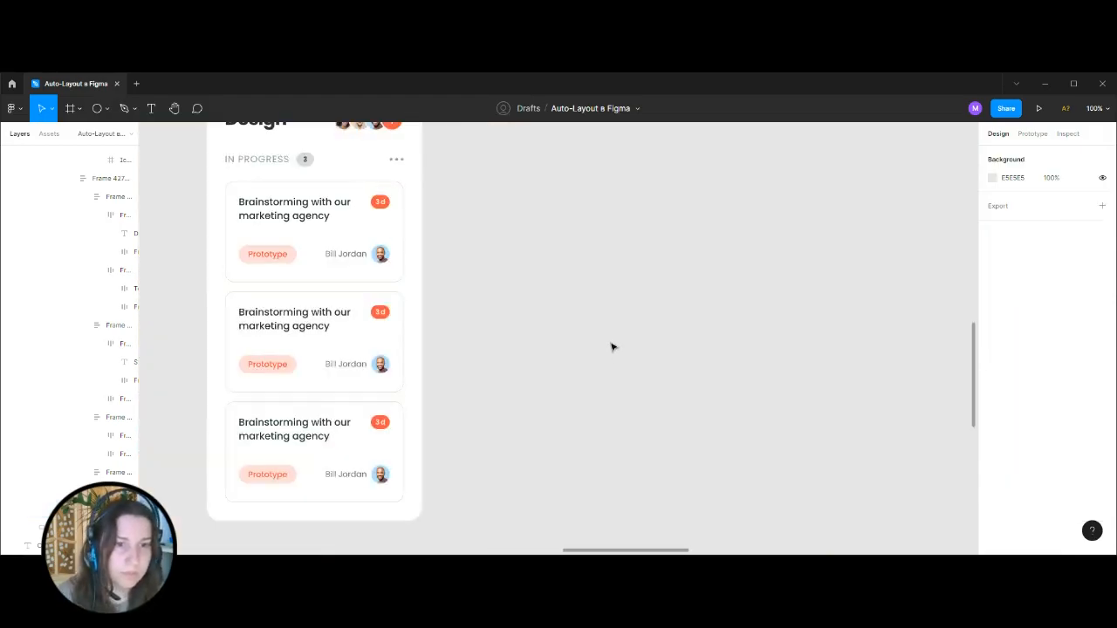
{"action": "key", "text": "ctrl+v"}
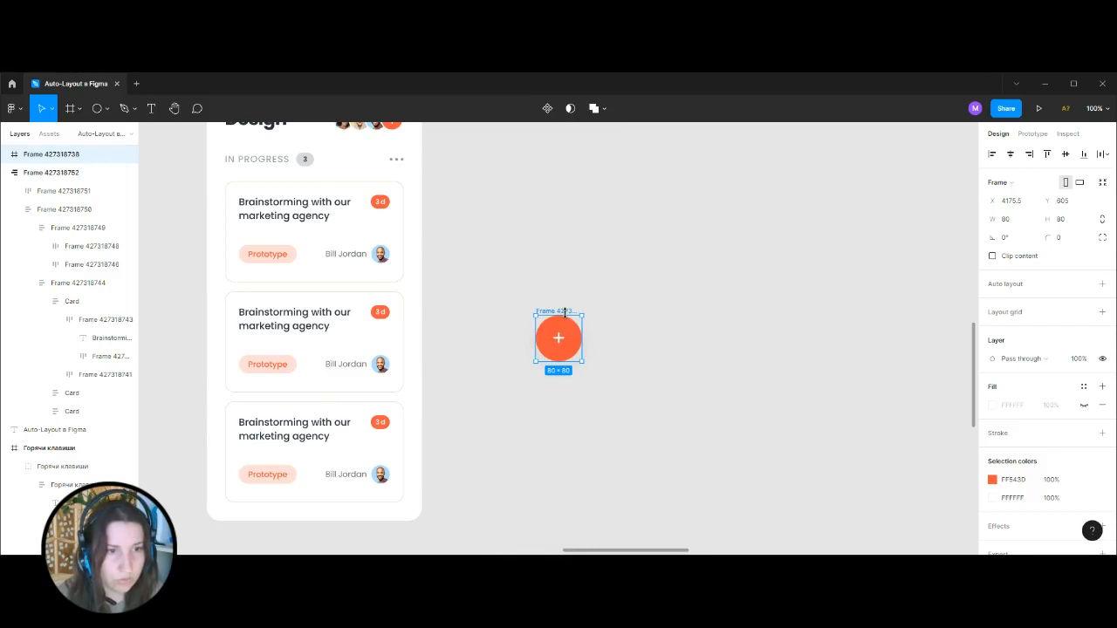
{"action": "left_click_drag", "start_coordinate": [552, 317], "coordinate": [303, 395]}
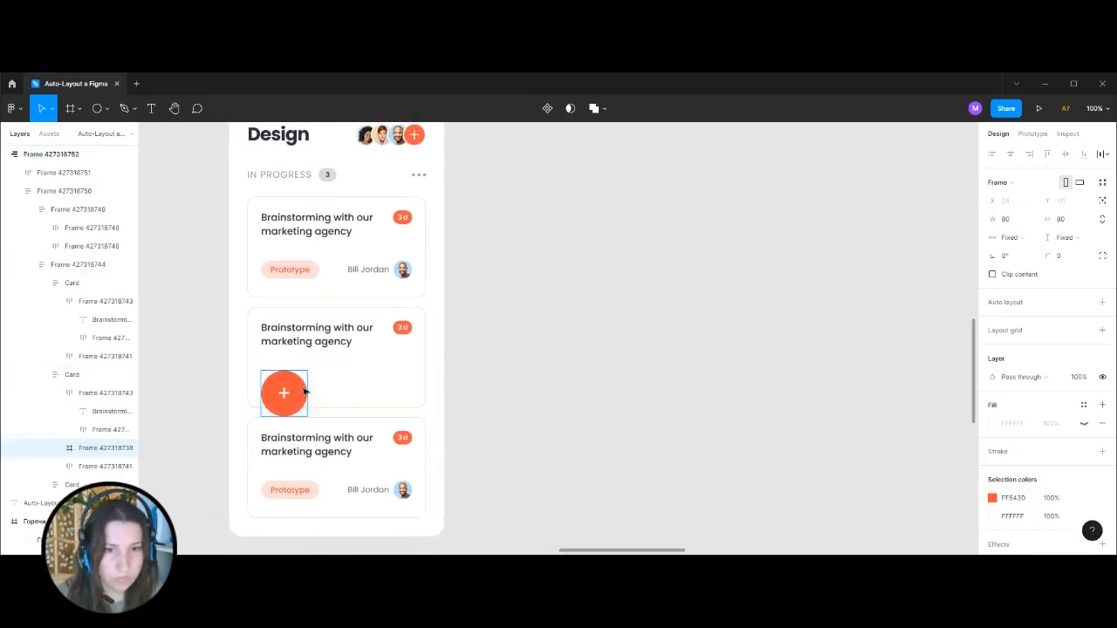
Try moving the plus button to the end of the card list, and take it back out onto the empty canvas.
{"action": "left_click_drag", "start_coordinate": [105, 449], "coordinate": [90, 493]}
{"action": "scroll", "coordinate": [404, 395], "scroll_direction": "down", "scroll_amount": 1}
{"action": "scroll", "coordinate": [405, 395], "scroll_direction": "down", "scroll_amount": 3}
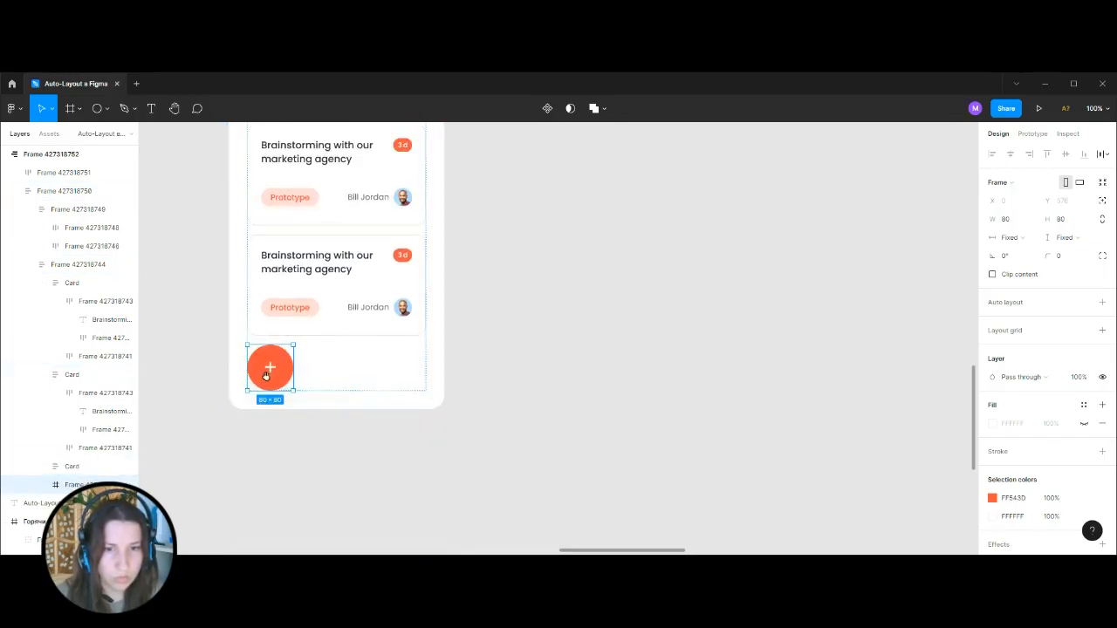
{"action": "left_click_drag", "start_coordinate": [277, 365], "coordinate": [516, 380]}
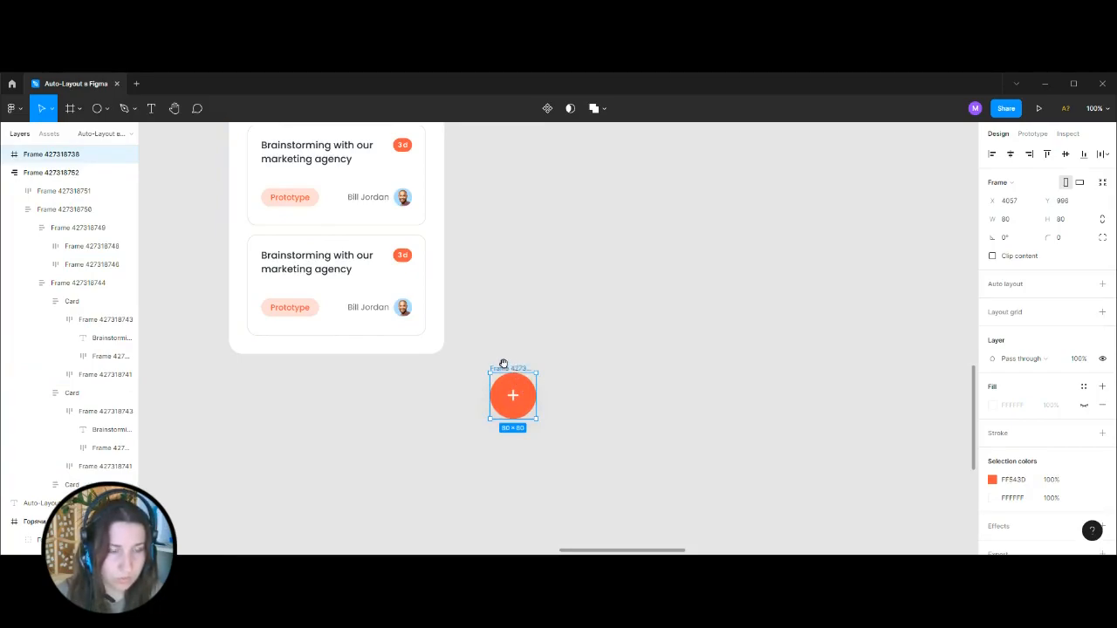
Try placing the plus button over the lower cards of the rebuilt frame and return it to the canvas beside them.
{"action": "left_click_drag", "start_coordinate": [529, 392], "coordinate": [296, 398]}
{"action": "scroll", "coordinate": [456, 382], "scroll_direction": "down", "scroll_amount": 3}
{"action": "left_click_drag", "start_coordinate": [314, 304], "coordinate": [354, 319]}
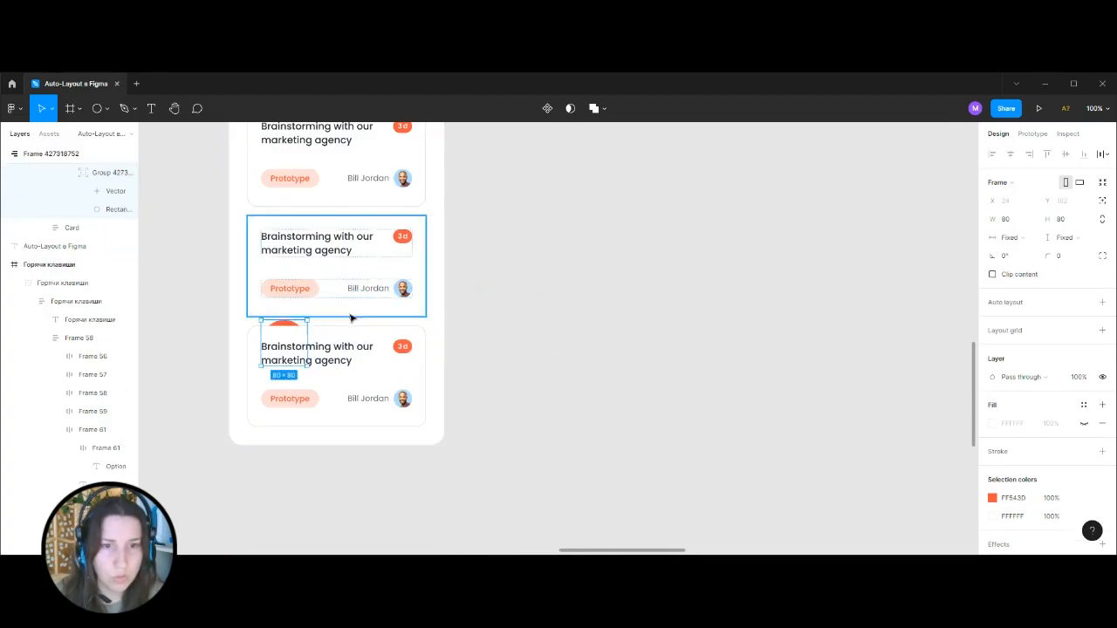
{"action": "key", "text": "ctrl+z"}
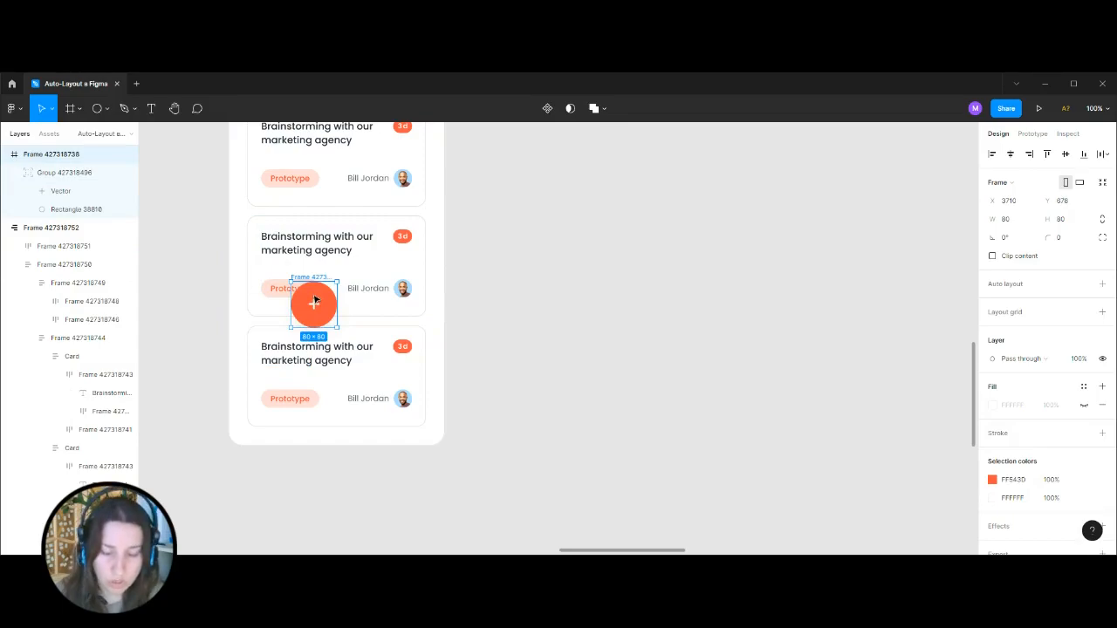
{"action": "left_click_drag", "start_coordinate": [315, 301], "coordinate": [559, 338]}
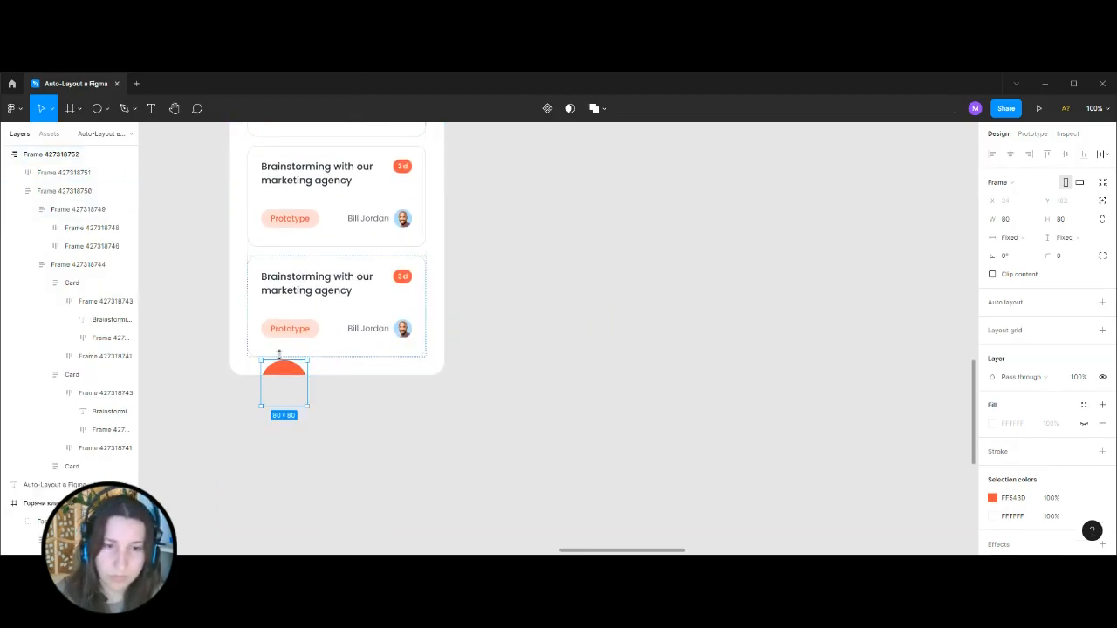
{"action": "left_click_drag", "start_coordinate": [281, 373], "coordinate": [596, 347]}
Place the plus button over the lower middle of the third card.
{"action": "scroll", "coordinate": [558, 350], "scroll_direction": "right", "scroll_amount": 3}
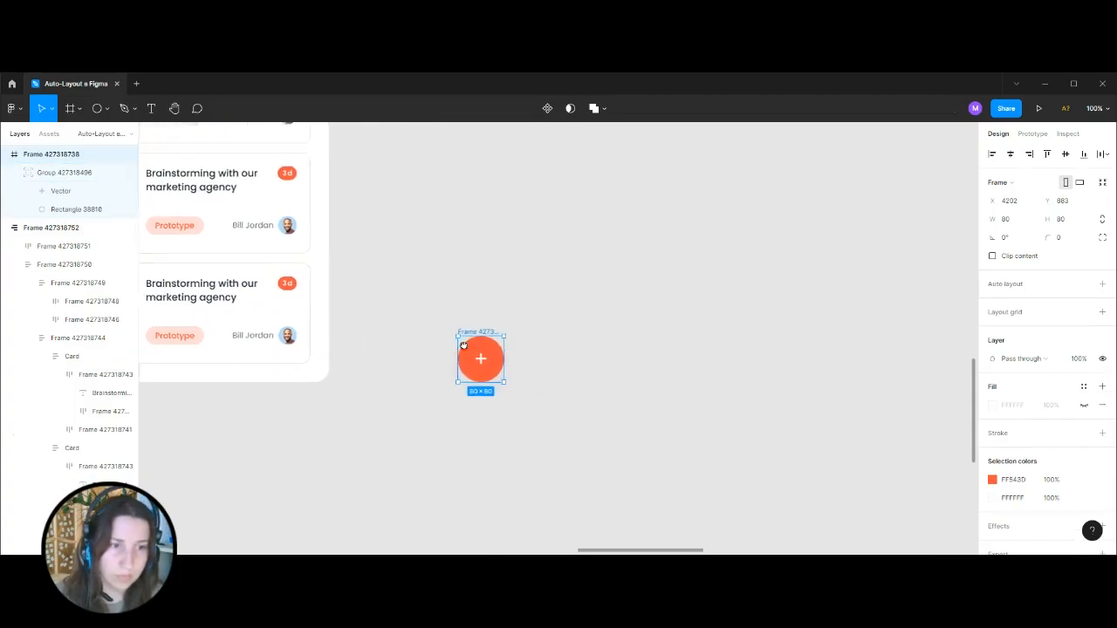
{"action": "scroll", "coordinate": [508, 352], "scroll_direction": "left", "scroll_amount": 3}
{"action": "left_click_drag", "start_coordinate": [650, 362], "coordinate": [375, 355]}
{"action": "left_click", "coordinate": [633, 312]}
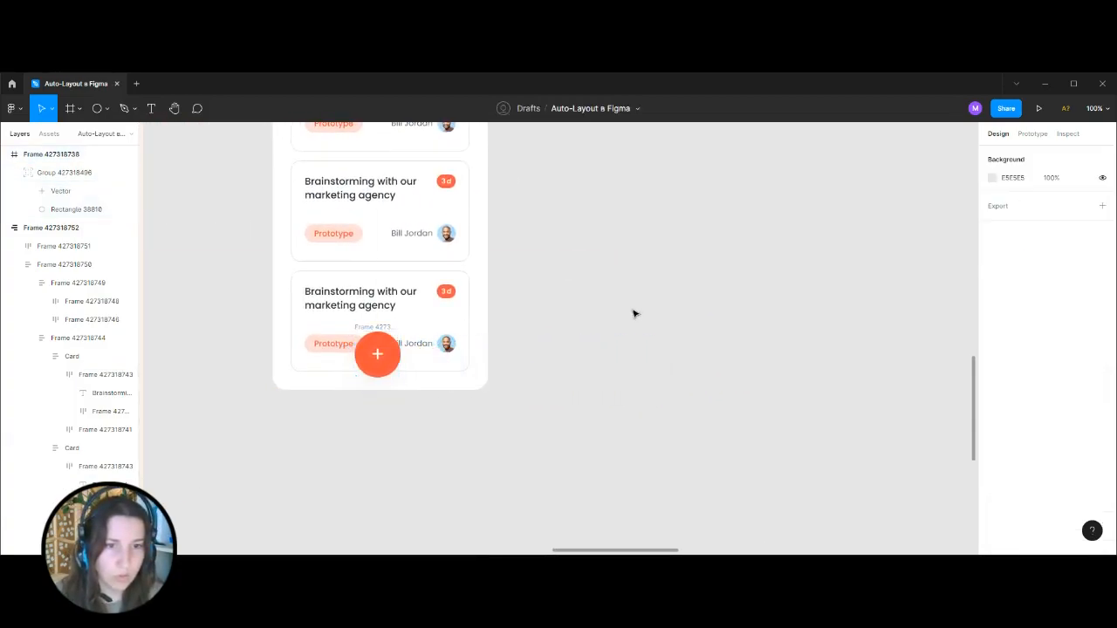
Delete the plus button lying over the third card.
{"action": "scroll", "coordinate": [791, 282], "scroll_direction": "left", "scroll_amount": 4}
{"action": "scroll", "coordinate": [791, 281], "scroll_direction": "up", "scroll_amount": 5}
{"action": "scroll", "coordinate": [791, 282], "scroll_direction": "right", "scroll_amount": 2}
{"action": "scroll", "coordinate": [736, 524], "scroll_direction": "down", "scroll_amount": 6}
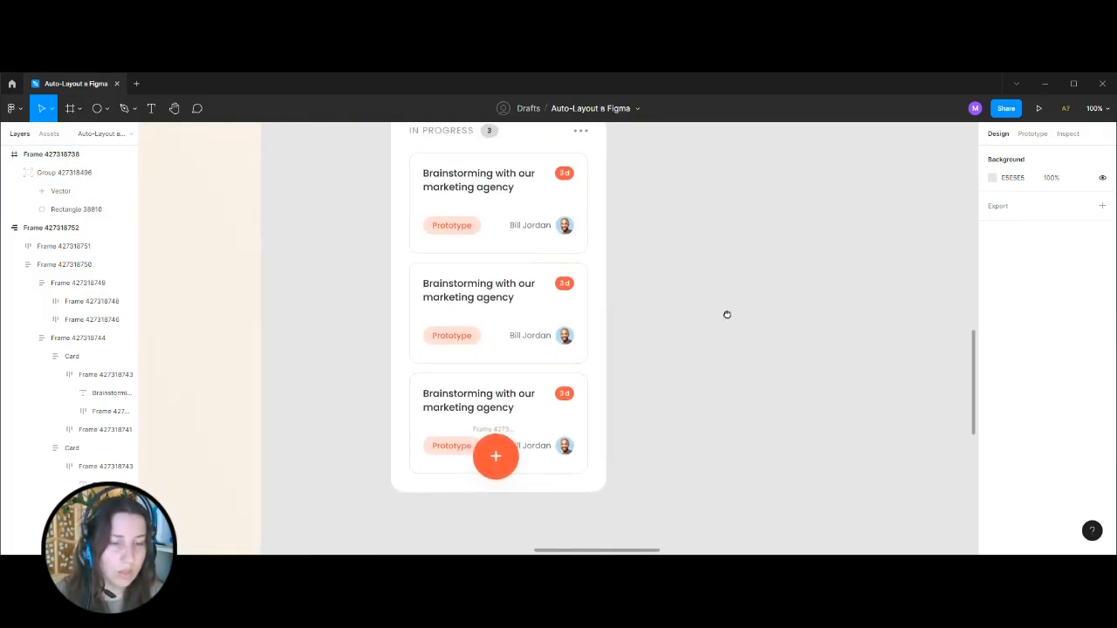
{"action": "left_click", "coordinate": [499, 433]}
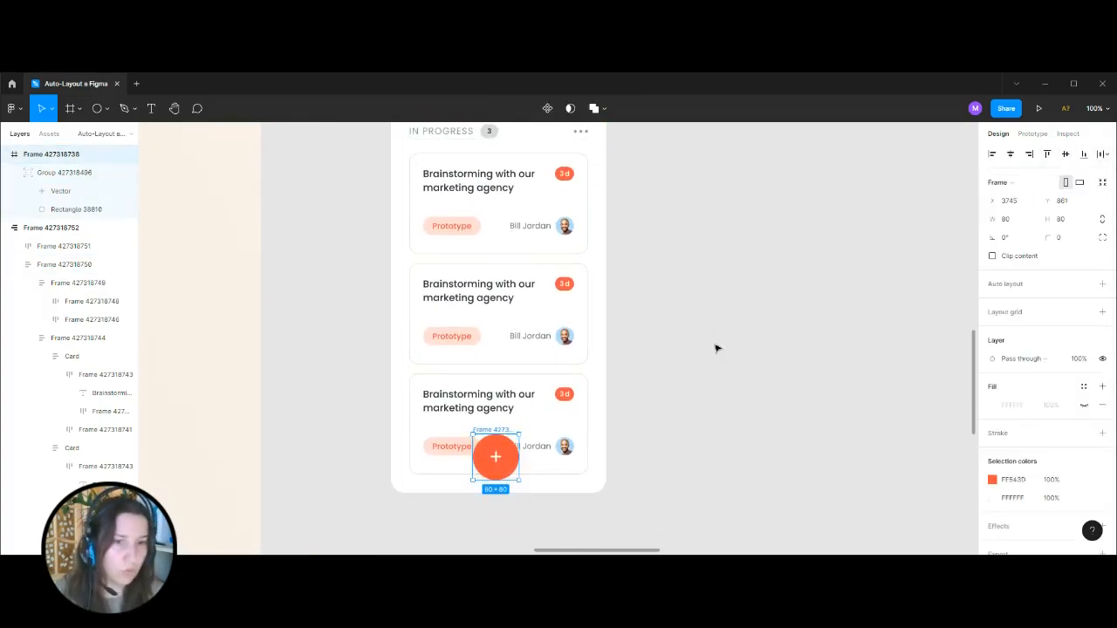
{"action": "key", "text": "Delete"}
Paste the plus button into the rebuilt screen frame and place it with absolute position over the third card's lower centre.
{"action": "scroll", "coordinate": [473, 188], "scroll_direction": "up", "scroll_amount": 3}
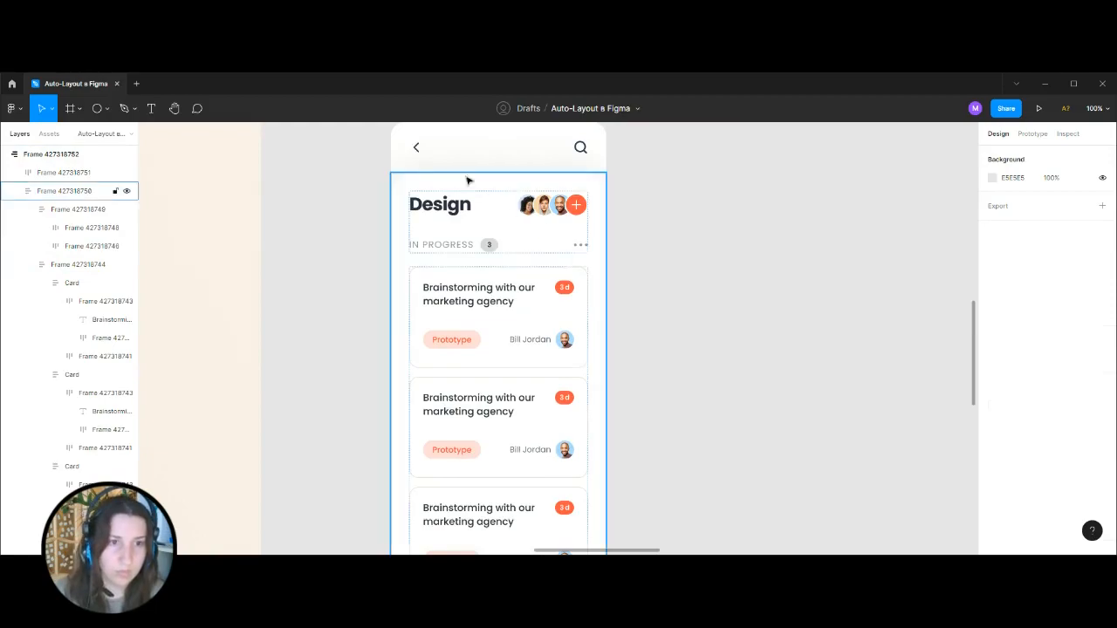
{"action": "left_click", "coordinate": [417, 166]}
{"action": "scroll", "coordinate": [706, 242], "scroll_direction": "down", "scroll_amount": 6}
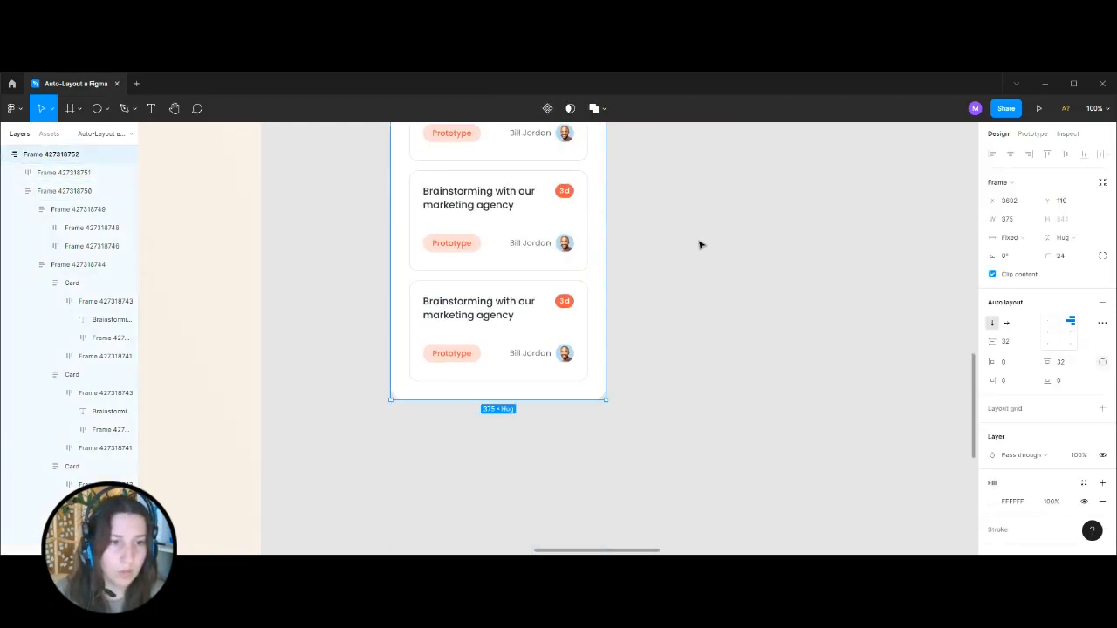
{"action": "key", "text": "ctrl+v"}
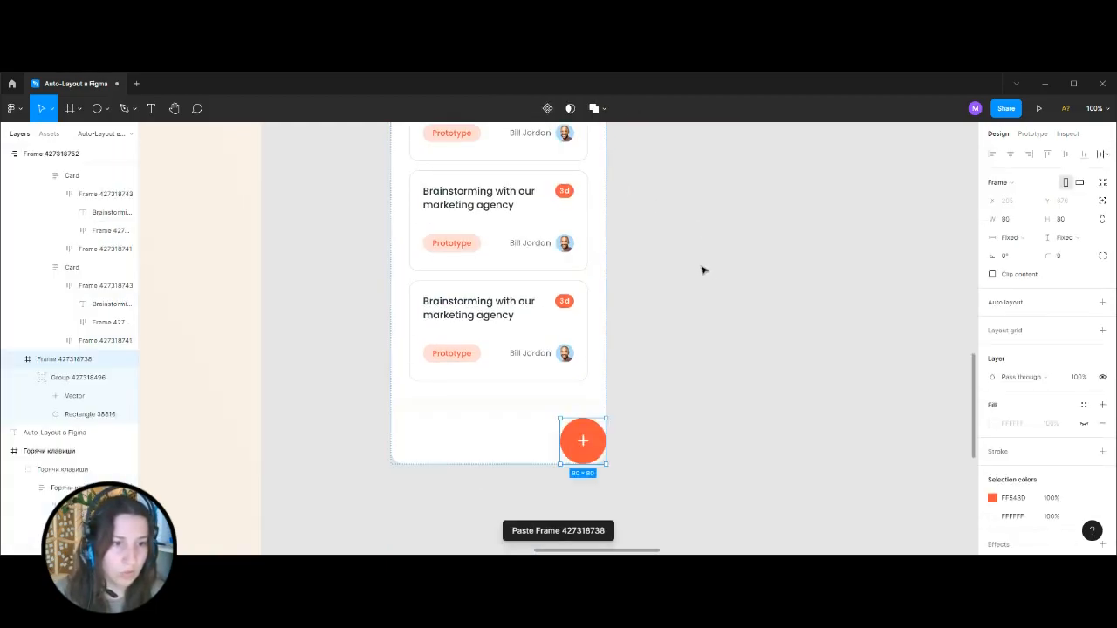
{"action": "left_click", "coordinate": [1104, 204]}
{"action": "left_click_drag", "start_coordinate": [590, 377], "coordinate": [508, 371]}
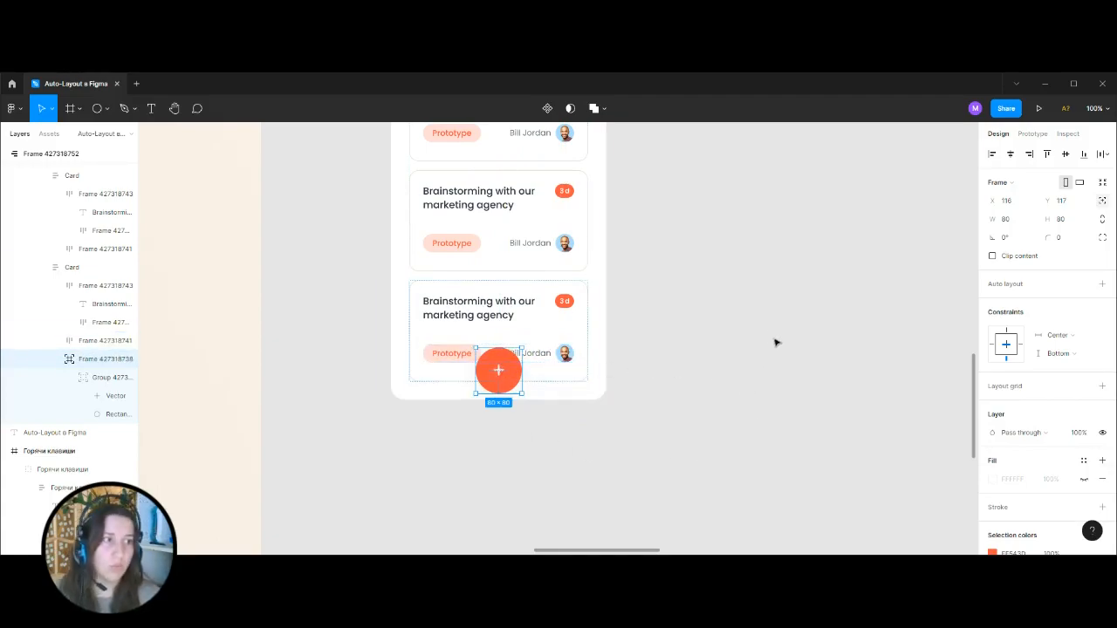
Check the plus button's horizontal and vertical constraints.
{"action": "left_click", "coordinate": [1061, 337]}
{"action": "left_click", "coordinate": [1061, 338]}
{"action": "left_click", "coordinate": [1066, 357]}
{"action": "left_click", "coordinate": [1067, 356]}
{"action": "left_click", "coordinate": [750, 382]}
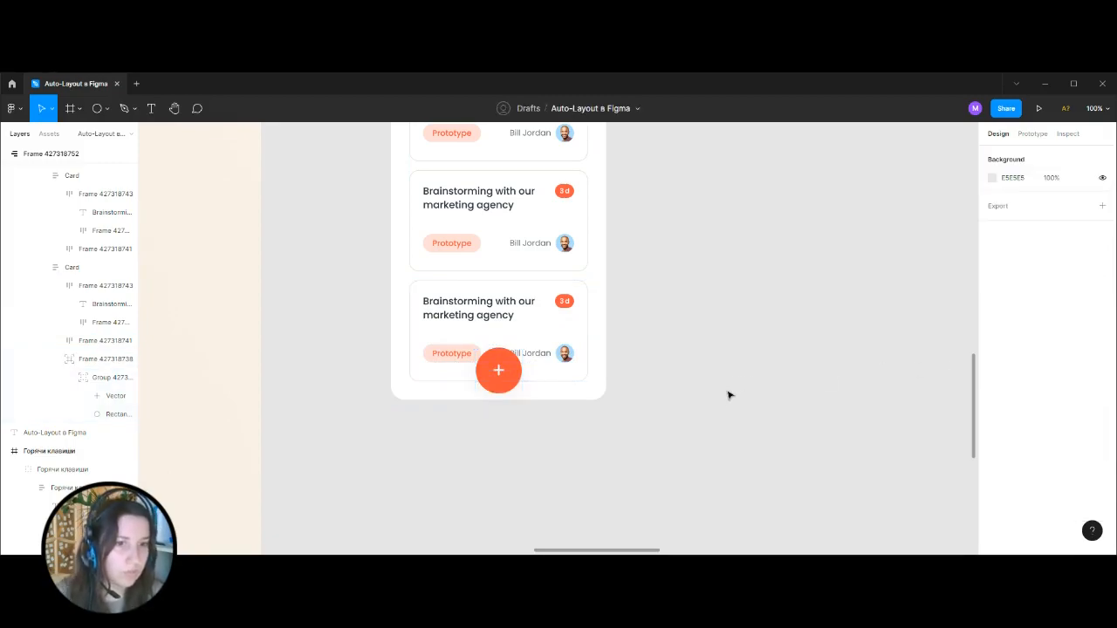
Widen the rebuilt screen frame and set its width to 768.
{"action": "key", "text": "minus"}
{"action": "left_click", "coordinate": [498, 175]}
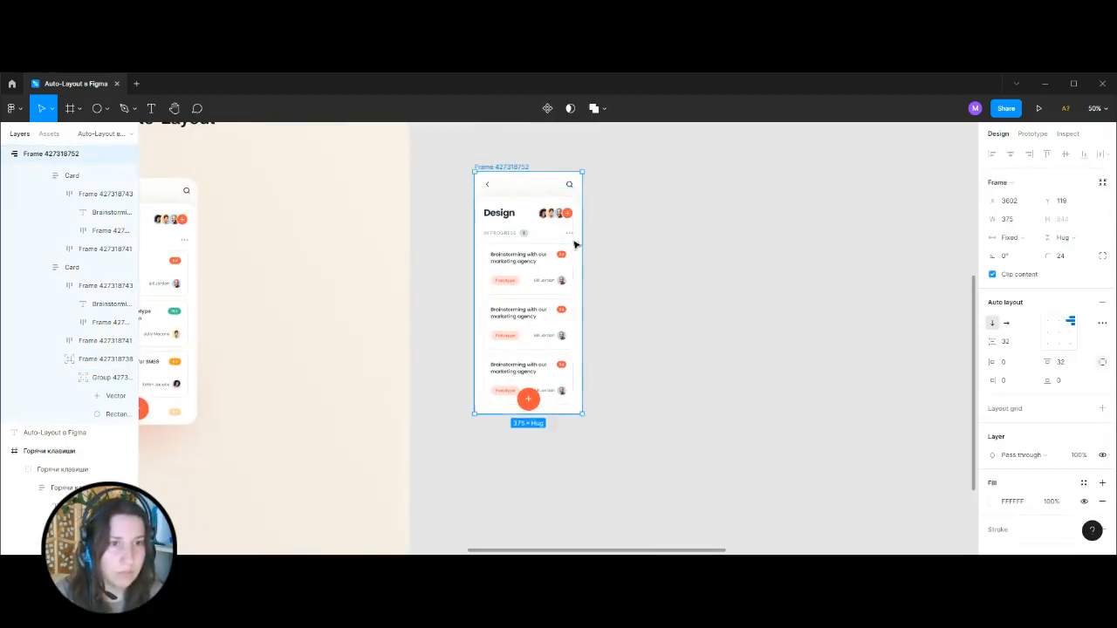
{"action": "left_click_drag", "start_coordinate": [608, 286], "coordinate": [678, 377]}
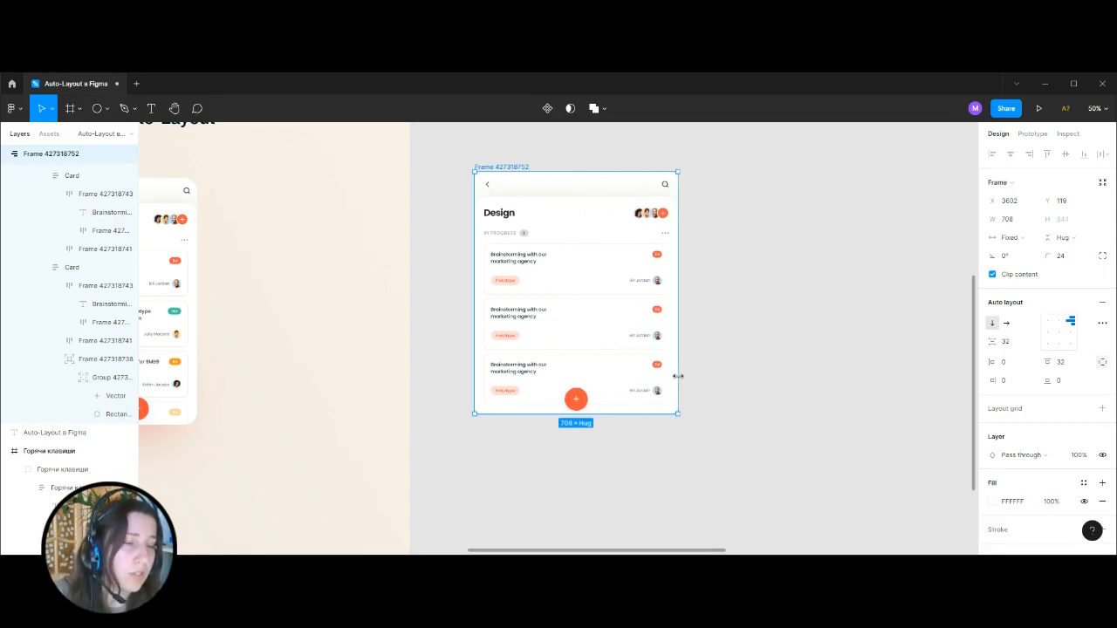
{"action": "left_click", "coordinate": [1021, 221]}
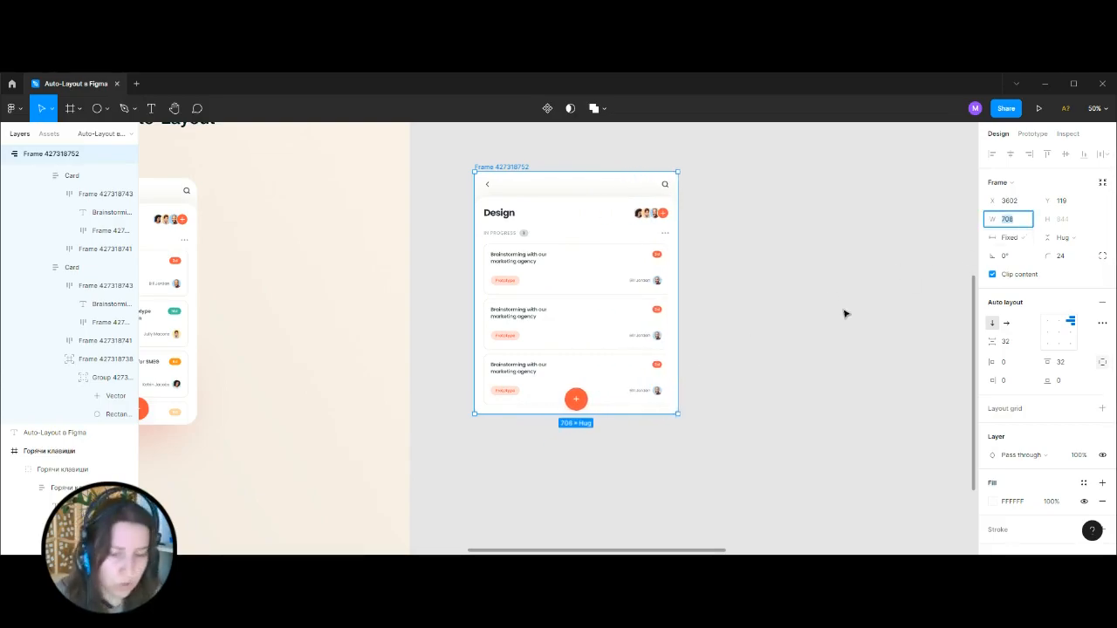
{"action": "key", "text": "Return"}
Examine how the header, cards and plus button are arranged in the widened frame.
{"action": "left_click", "coordinate": [811, 323]}
{"action": "left_click_drag", "start_coordinate": [798, 245], "coordinate": [767, 322]}
{"action": "key", "text": "ctrl+plus"}
{"action": "scroll", "coordinate": [451, 228], "scroll_direction": "down", "scroll_amount": 1}
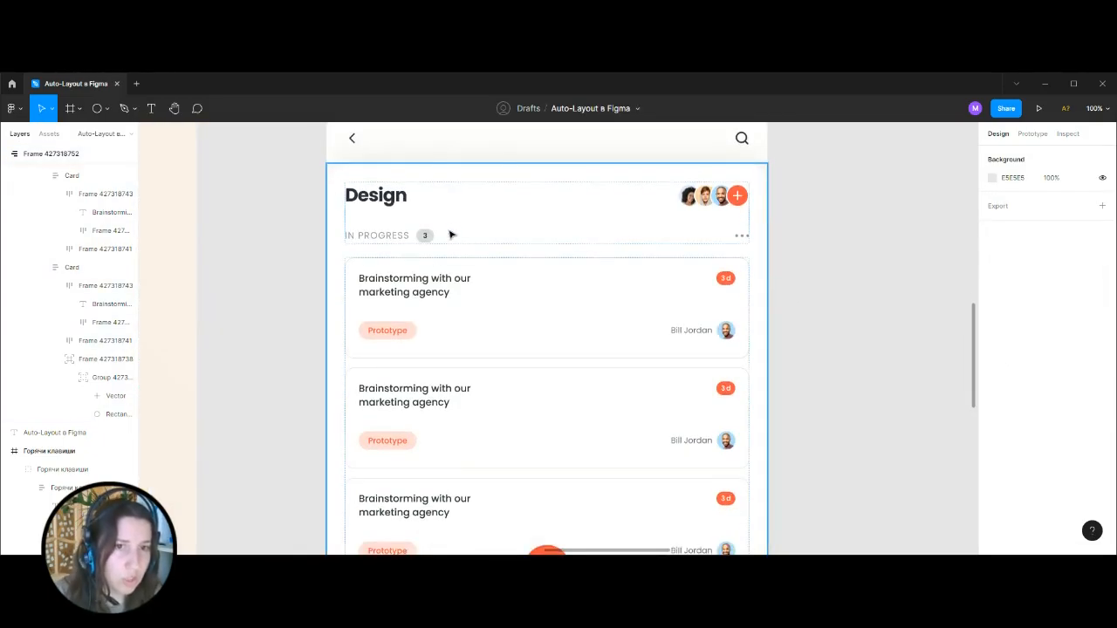
{"action": "scroll", "coordinate": [451, 262], "scroll_direction": "down", "scroll_amount": 2}
{"action": "key", "text": "ctrl+minus"}
{"action": "scroll", "coordinate": [561, 365], "scroll_direction": "up", "scroll_amount": 1}
{"action": "key", "text": "ctrl+plus"}
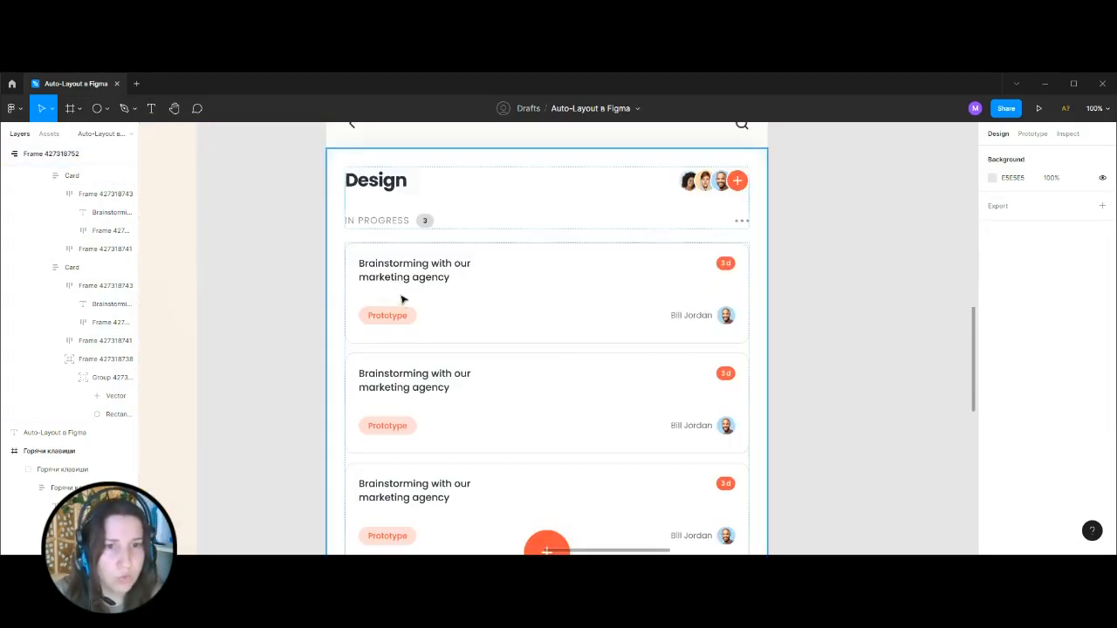
Try wrapping the first two cards in a nested auto layout frame with horizontal direction.
{"action": "left_click", "coordinate": [403, 285]}
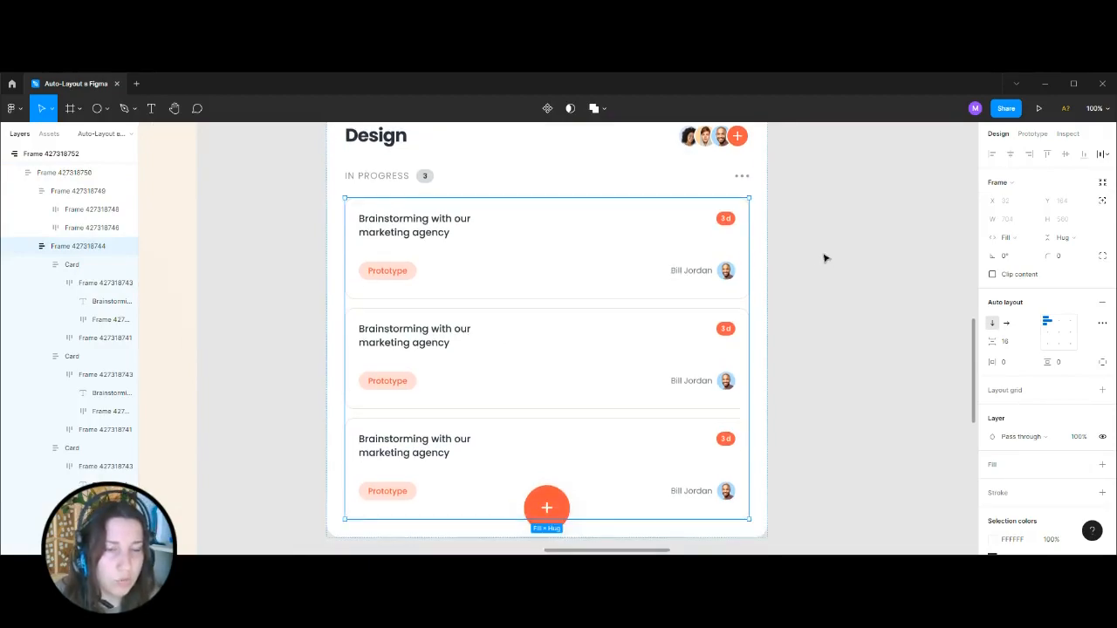
{"action": "left_click", "coordinate": [399, 230]}
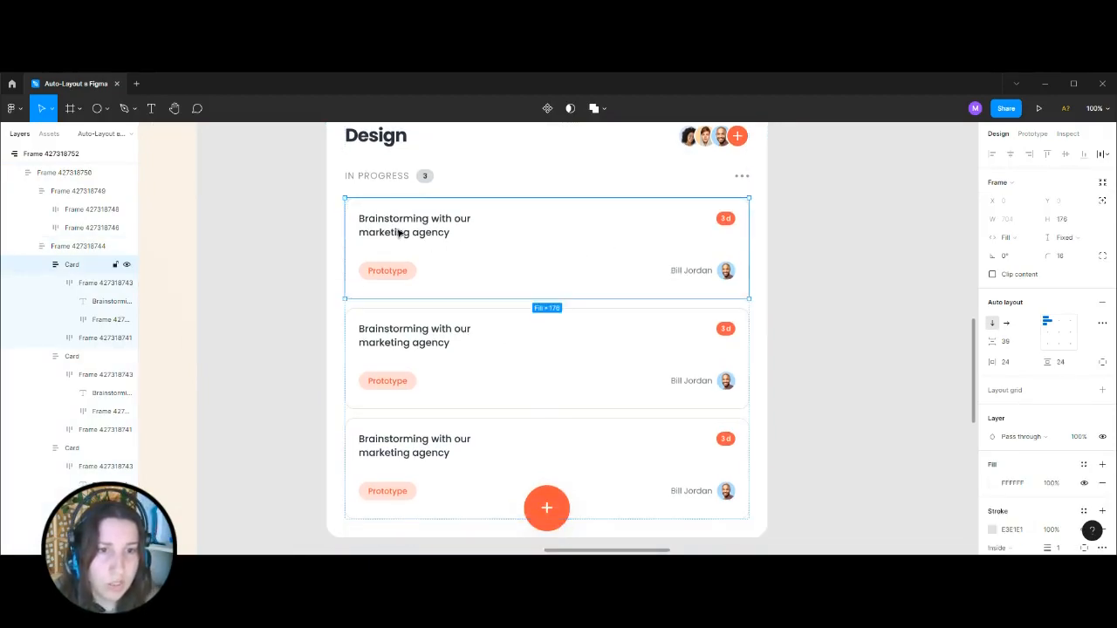
{"action": "left_click", "coordinate": [488, 330], "text": "shift"}
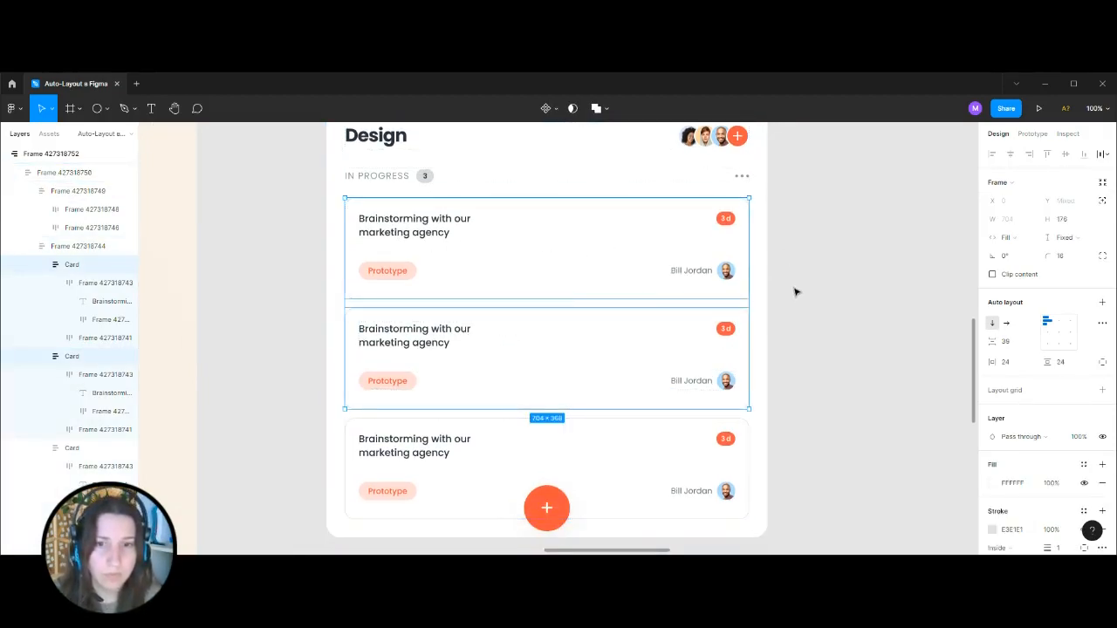
{"action": "key", "text": "shift+a"}
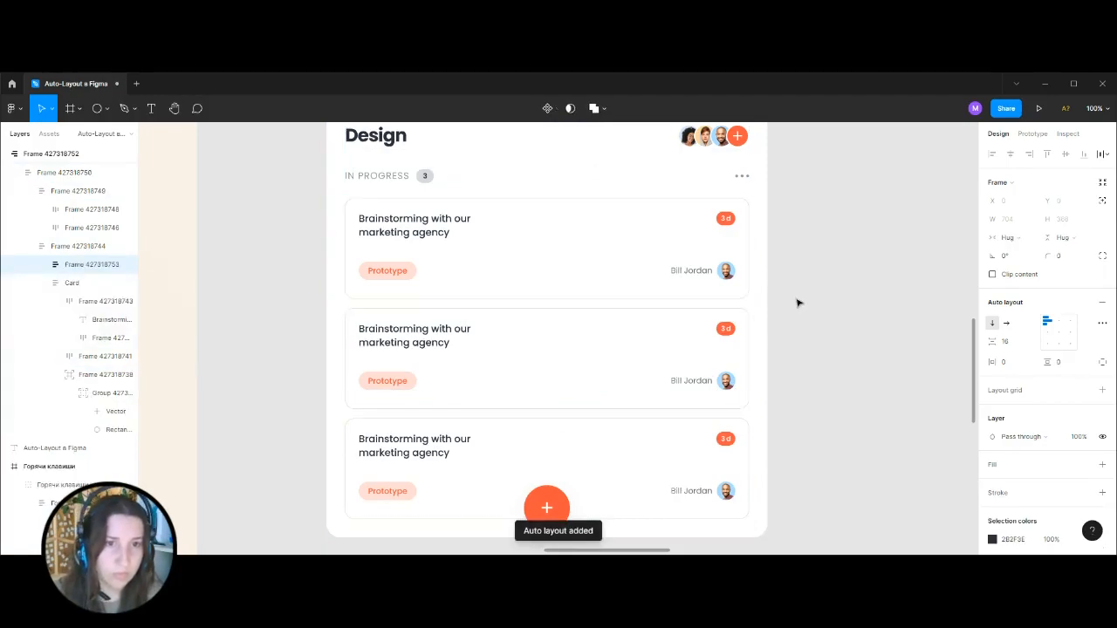
{"action": "left_click", "coordinate": [1007, 324]}
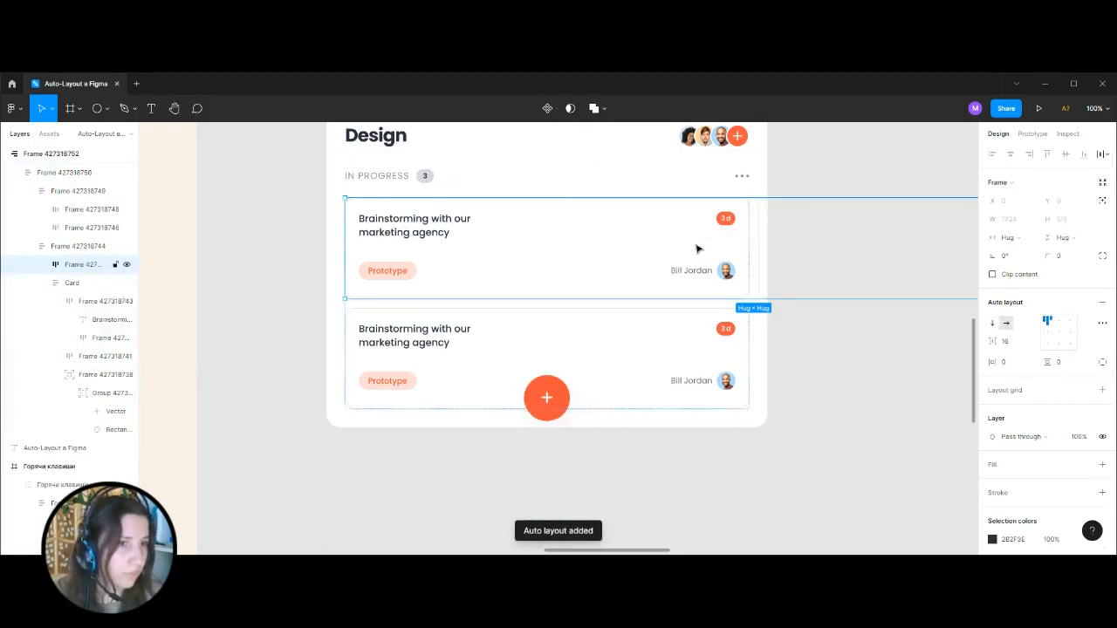
Try setting the width of both cards in the horizontal nested frame to Fill.
{"action": "left_click", "coordinate": [43, 264]}
{"action": "left_click", "coordinate": [72, 284]}
{"action": "left_click", "coordinate": [85, 375], "text": "shift"}
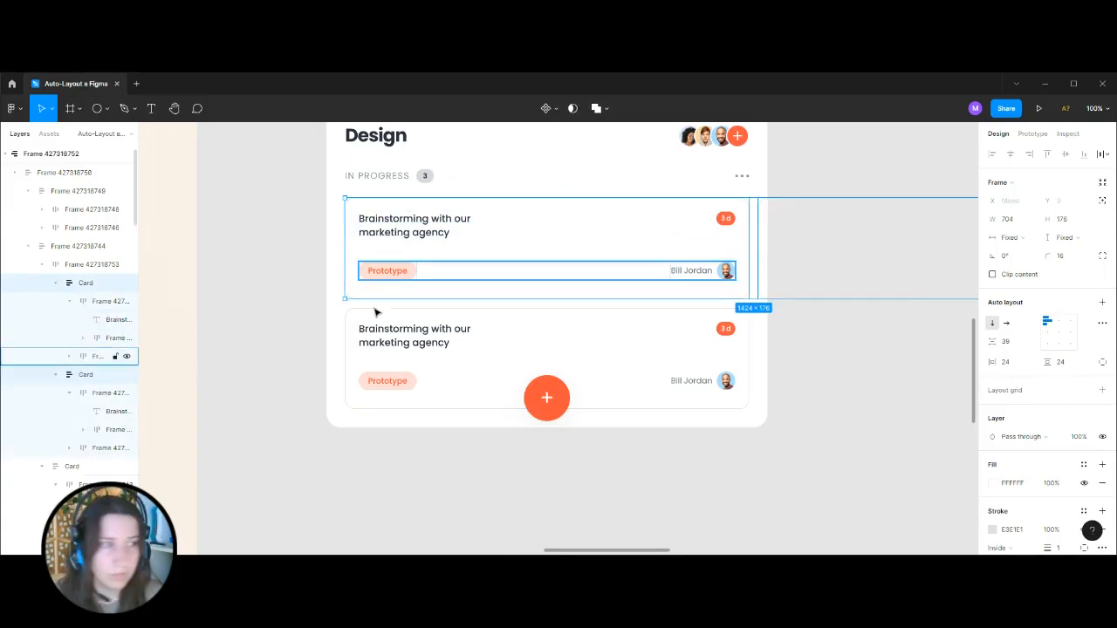
{"action": "left_click", "coordinate": [1023, 242]}
{"action": "left_click", "coordinate": [1033, 265]}
{"action": "left_click", "coordinate": [1029, 242]}
{"action": "left_click", "coordinate": [1029, 242]}
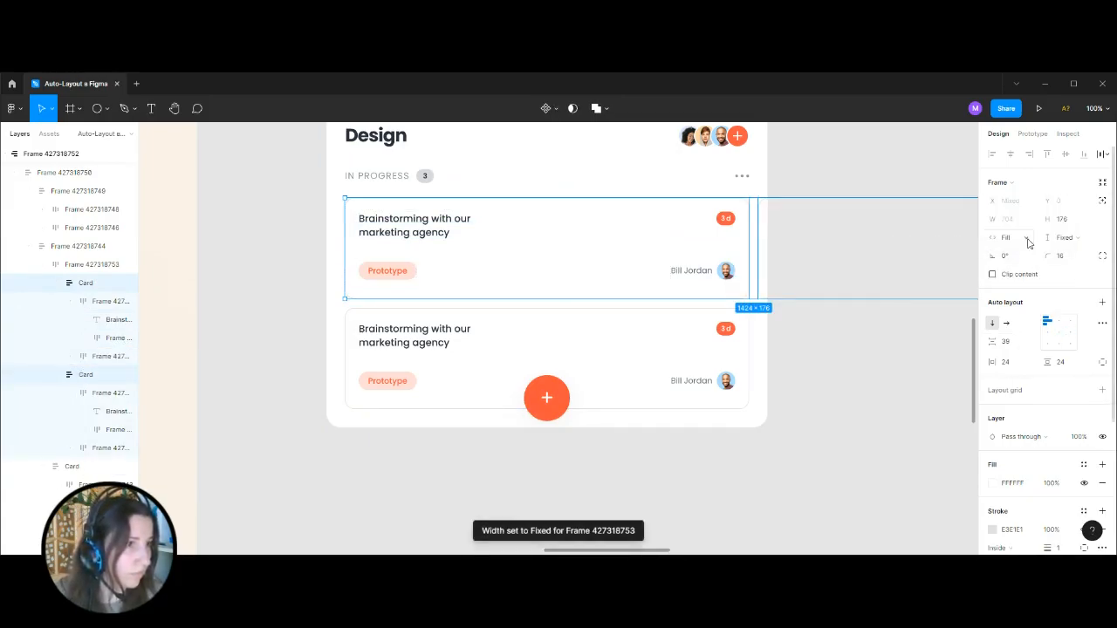
Undo the cards' Fill width and the horizontal auto layout frame around the first two cards.
{"action": "key", "text": "Escape"}
{"action": "key", "text": "ctrl+z"}
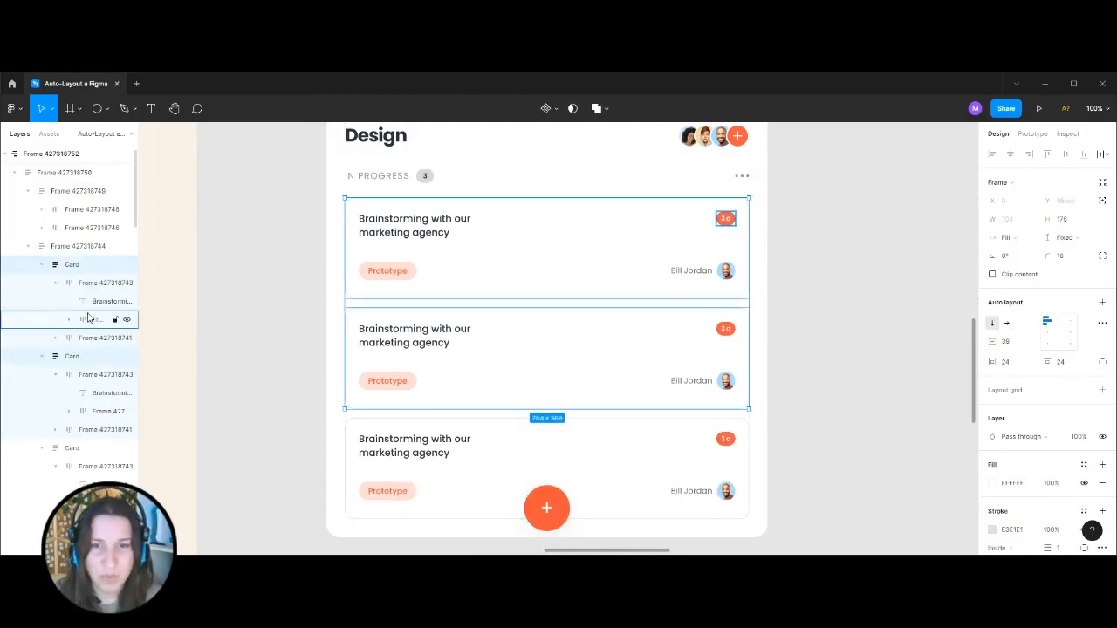
{"action": "left_click", "coordinate": [302, 267]}
{"action": "key", "text": "ctrl+minus"}
{"action": "left_click_drag", "start_coordinate": [716, 264], "coordinate": [723, 289]}
{"action": "key", "text": "ctrl+plus"}
{"action": "scroll", "coordinate": [439, 282], "scroll_direction": "down", "scroll_amount": 1}
{"action": "key", "text": "ctrl+minus"}
{"action": "key", "text": "ctrl+minus"}
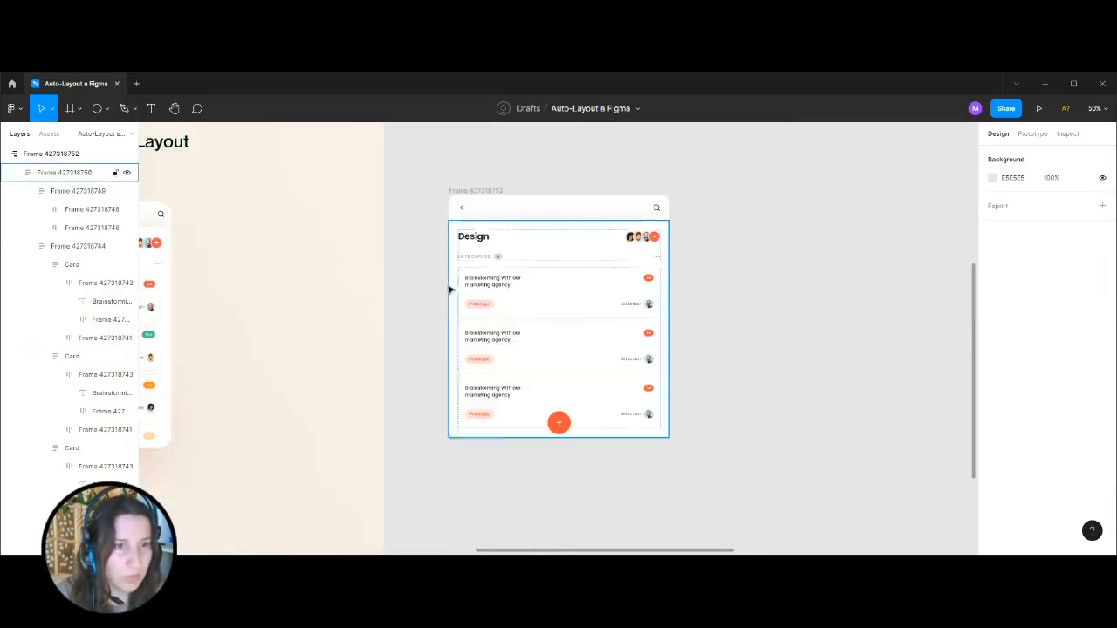
Narrow the rebuilt screen frame to about 497 wide by its edge.
{"action": "left_click", "coordinate": [547, 261]}
{"action": "key", "text": "ctrl+plus"}
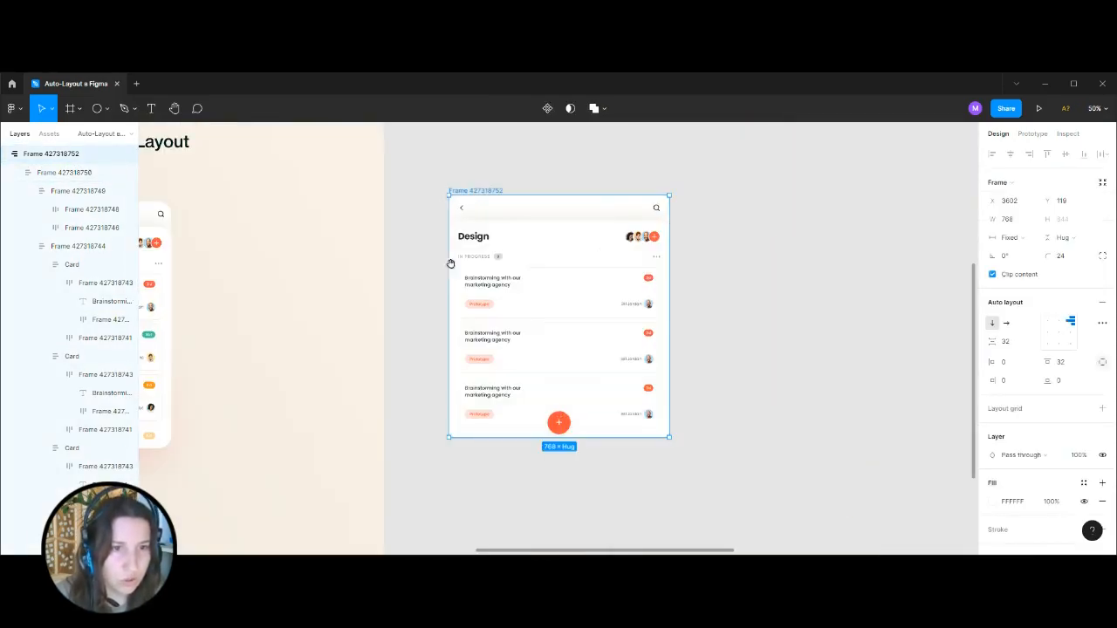
{"action": "scroll", "coordinate": [477, 256], "scroll_direction": "left", "scroll_amount": 3}
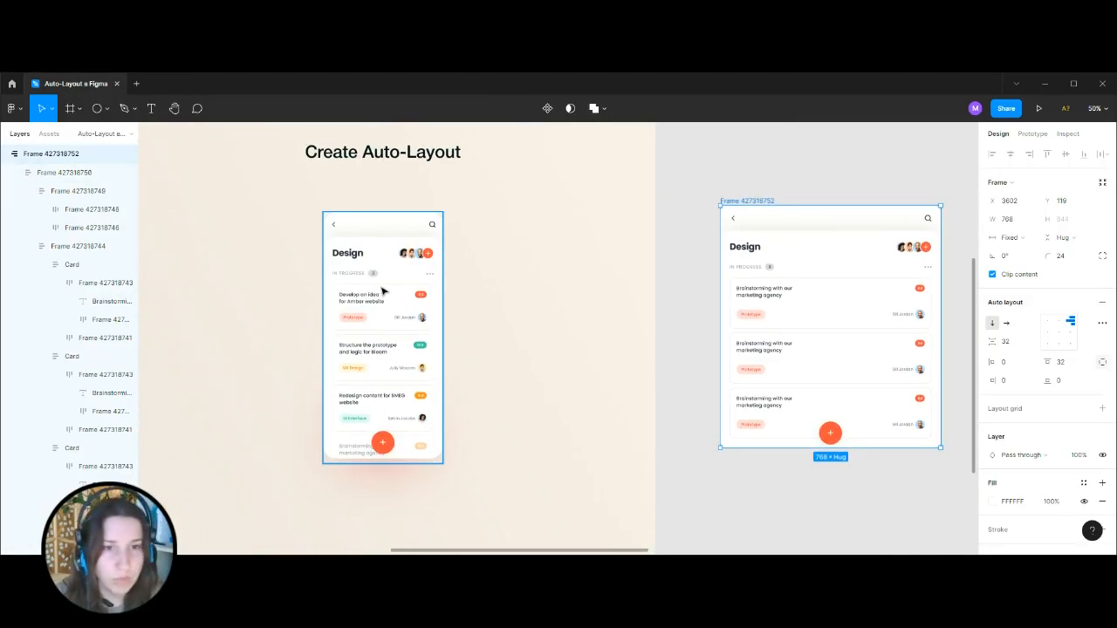
{"action": "scroll", "coordinate": [676, 186], "scroll_direction": "right", "scroll_amount": 3}
{"action": "key", "text": "ctrl+plus"}
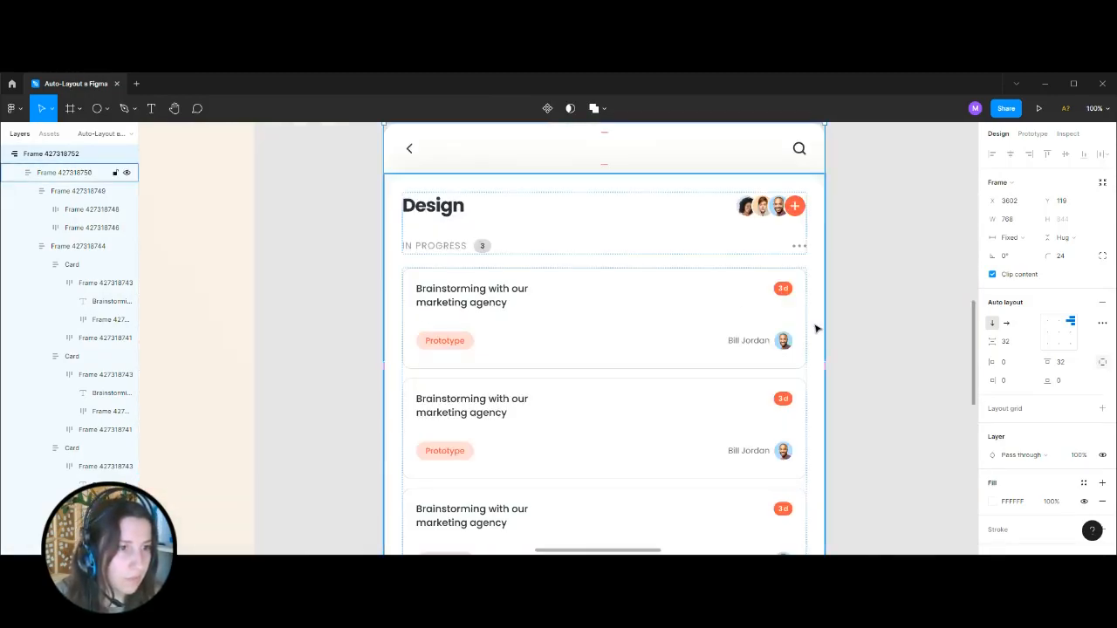
{"action": "left_click_drag", "start_coordinate": [824, 323], "coordinate": [670, 325]}
{"action": "key", "text": "ctrl+minus"}
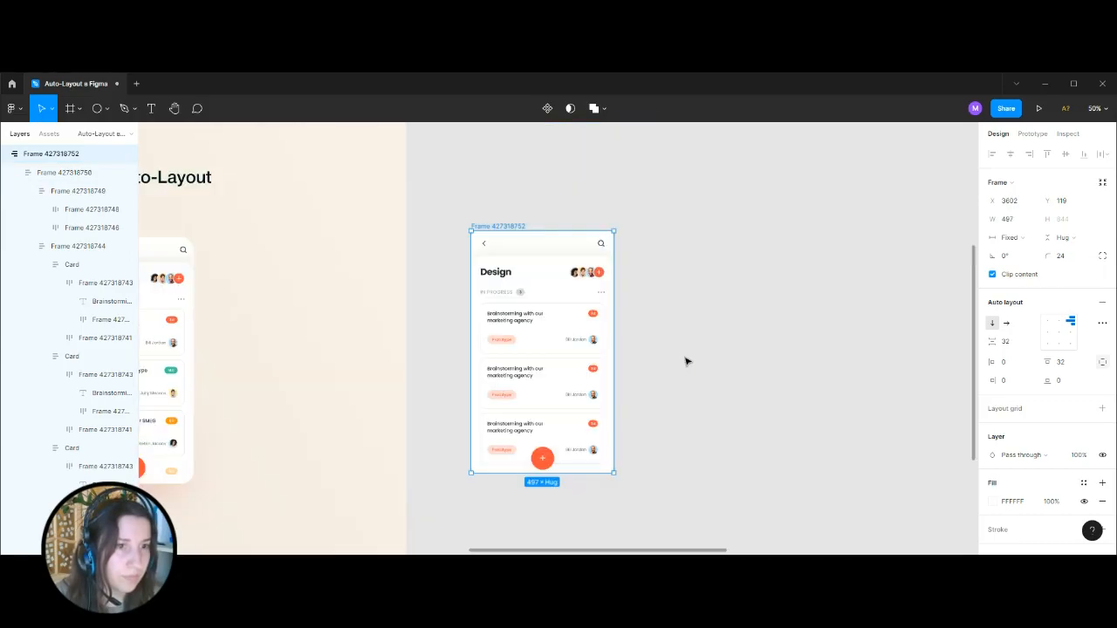
Set the rebuilt task screen frame's width to 375.
{"action": "left_click", "coordinate": [686, 358]}
{"action": "left_click", "coordinate": [515, 228]}
{"action": "left_click", "coordinate": [1011, 220]}
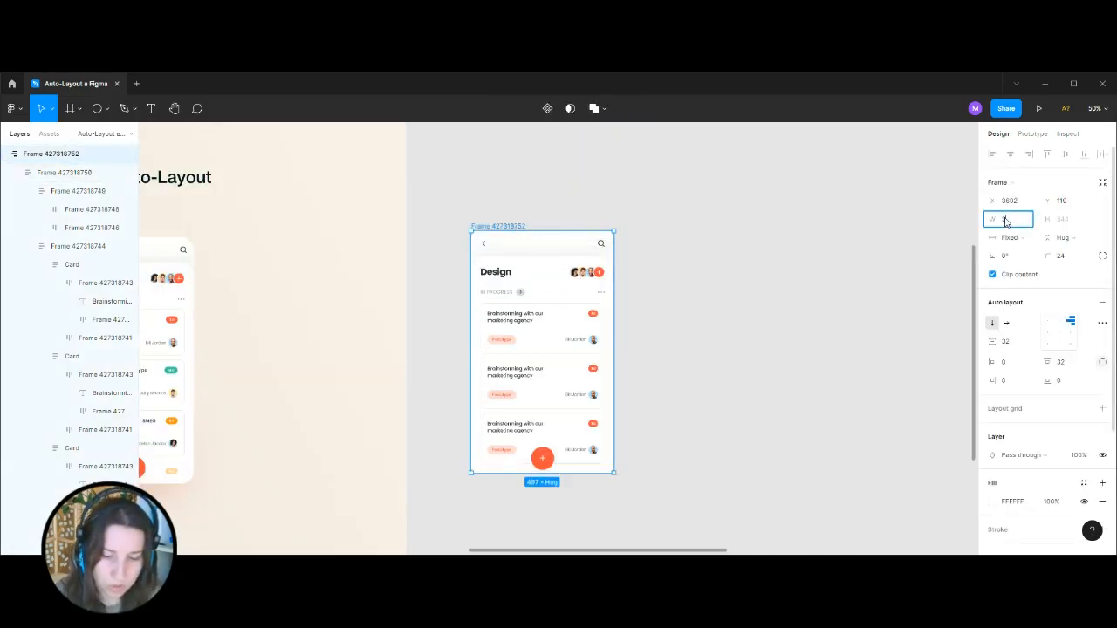
{"action": "type", "text": "375"}
{"action": "key", "text": "Return"}
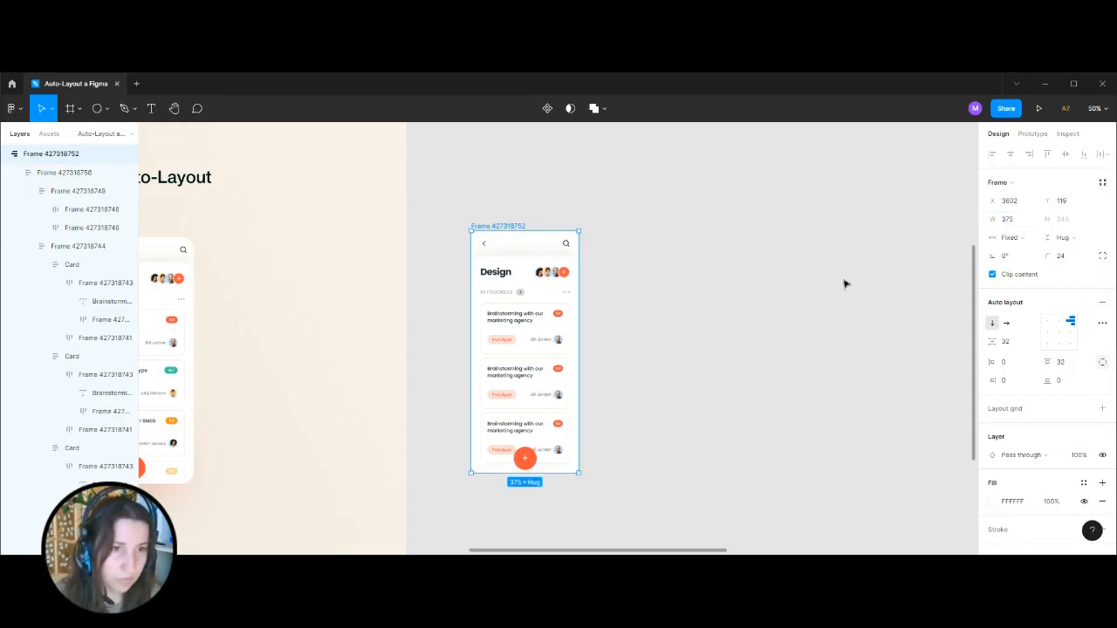
{"action": "left_click", "coordinate": [690, 288]}
Examine the video-call screen in the Responsive view example, including its frame's layout settings and the first photo tile's Fill sizing.
{"action": "key", "text": "ctrl+minus"}
{"action": "left_click_drag", "start_coordinate": [553, 219], "coordinate": [376, 256]}
{"action": "left_click_drag", "start_coordinate": [843, 280], "coordinate": [572, 347]}
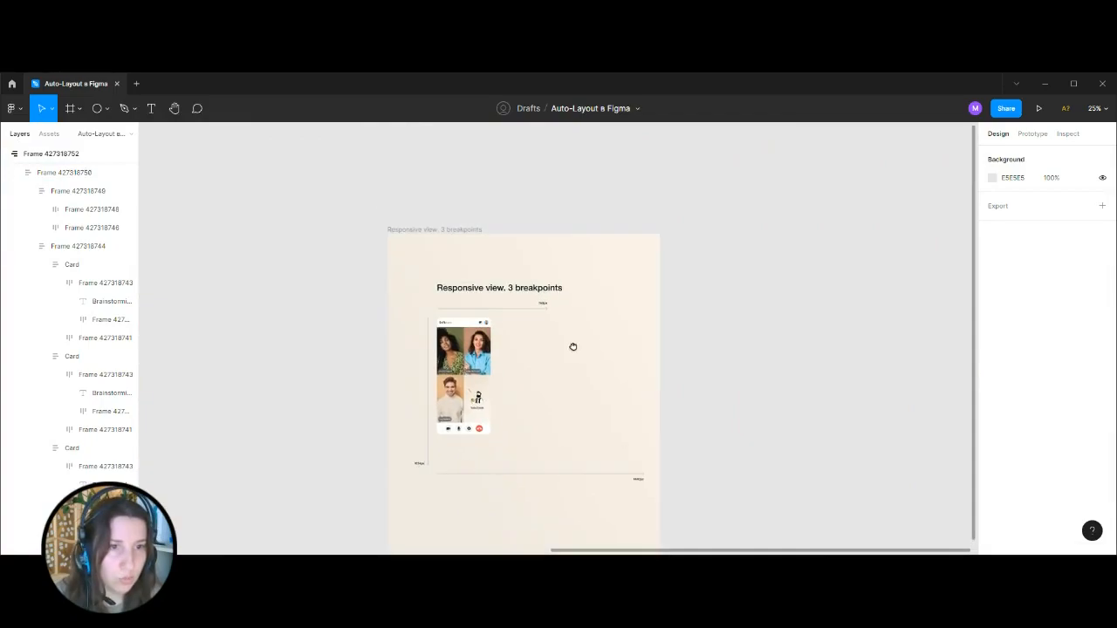
{"action": "key", "text": "ctrl+plus"}
{"action": "left_click_drag", "start_coordinate": [689, 438], "coordinate": [689, 349]}
{"action": "left_click_drag", "start_coordinate": [643, 311], "coordinate": [773, 343]}
{"action": "key", "text": "ctrl+plus"}
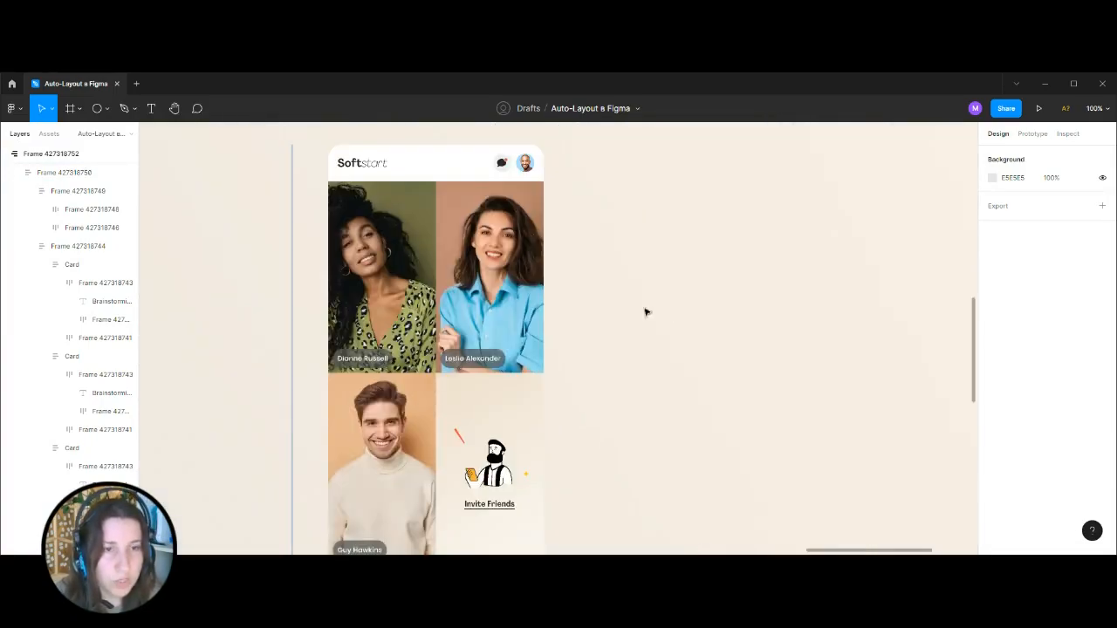
{"action": "left_click", "coordinate": [449, 178]}
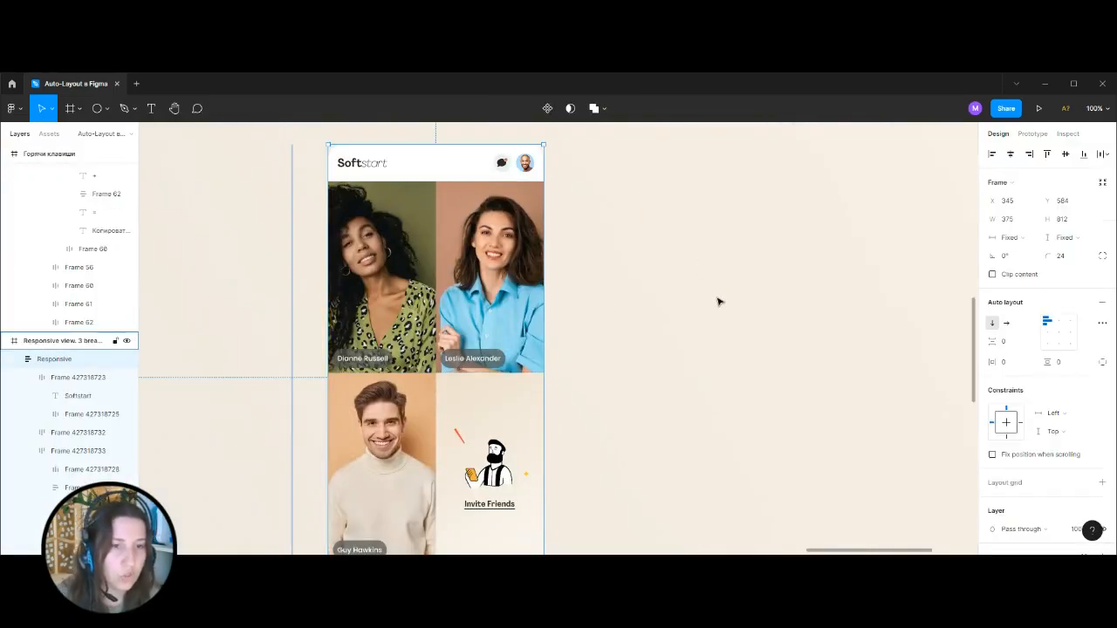
{"action": "key", "text": "ctrl+minus"}
{"action": "key", "text": "ctrl+minus"}
{"action": "left_click_drag", "start_coordinate": [410, 311], "coordinate": [923, 286]}
{"action": "key", "text": "ctrl+plus"}
{"action": "left_click", "coordinate": [655, 199]}
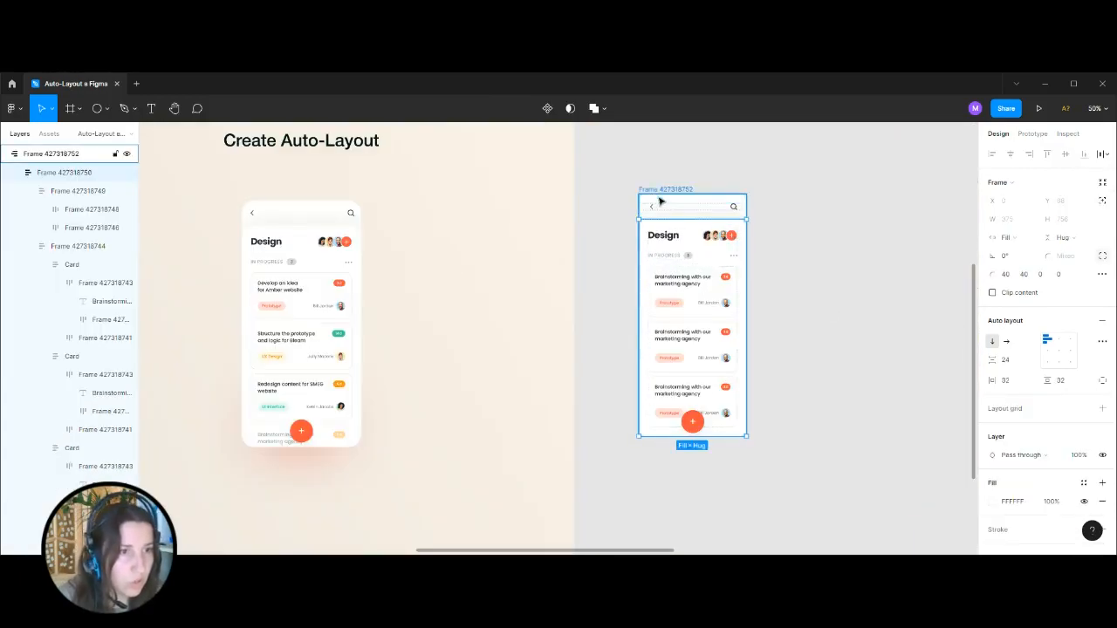
{"action": "left_click", "coordinate": [795, 344]}
{"action": "key", "text": "ctrl+minus"}
{"action": "key", "text": "ctrl+minus"}
{"action": "left_click_drag", "start_coordinate": [850, 307], "coordinate": [604, 312]}
{"action": "key", "text": "ctrl+plus"}
{"action": "key", "text": "ctrl+plus"}
{"action": "key", "text": "ctrl+plus"}
{"action": "left_click_drag", "start_coordinate": [694, 310], "coordinate": [694, 409]}
{"action": "double_click", "coordinate": [455, 293]}
{"action": "double_click", "coordinate": [454, 294]}
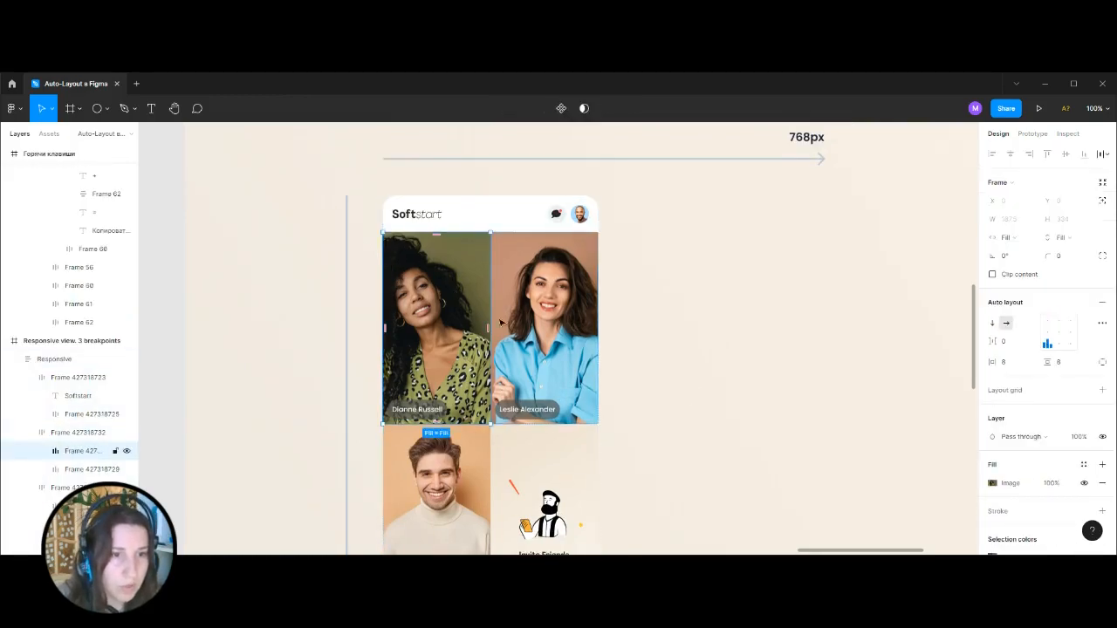
{"action": "left_click", "coordinate": [764, 248]}
Try widening the example video-call screen frame to about 1237 and undo the resize.
{"action": "key", "text": "ctrl+minus"}
{"action": "left_click", "coordinate": [566, 306]}
{"action": "left_click_drag", "start_coordinate": [598, 316], "coordinate": [826, 394]}
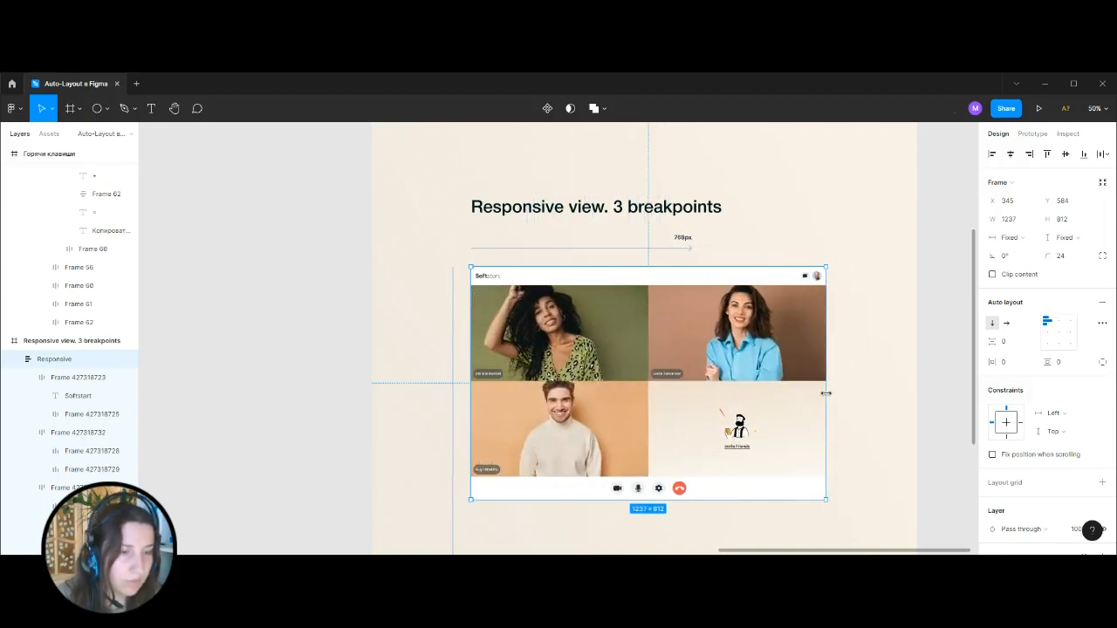
{"action": "key", "text": "ctrl+z"}
{"action": "left_click", "coordinate": [375, 335]}
Copy the Softstart logo text from the example video-call screen and paste it onto the empty canvas beside the artboard.
{"action": "left_click_drag", "start_coordinate": [310, 343], "coordinate": [215, 303]}
{"action": "left_click_drag", "start_coordinate": [713, 262], "coordinate": [744, 276]}
{"action": "left_click", "coordinate": [456, 266]}
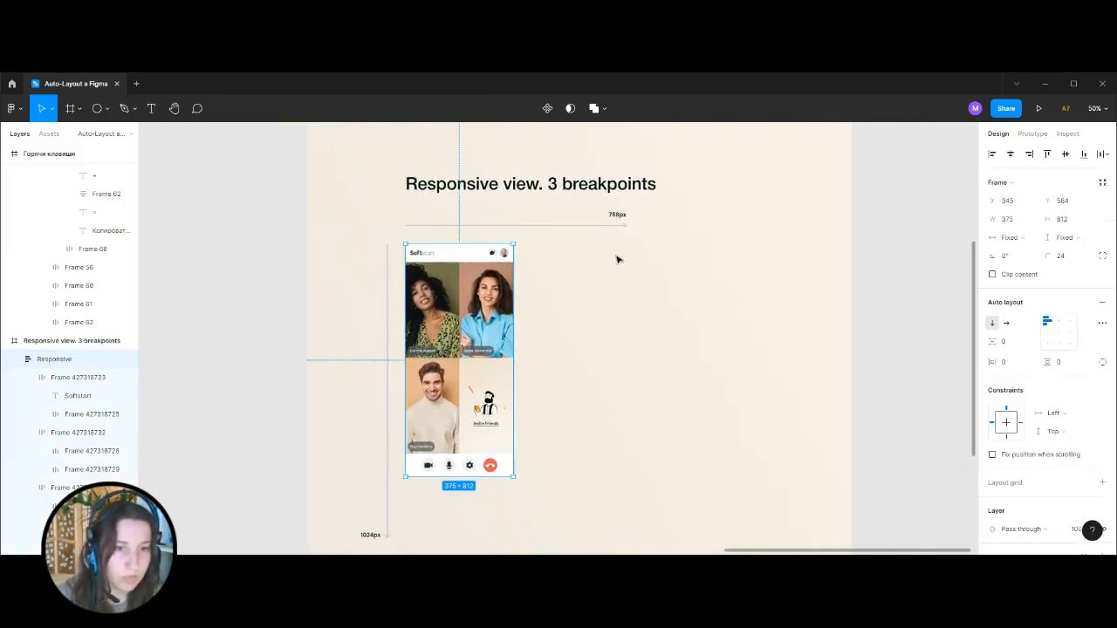
{"action": "left_click", "coordinate": [889, 276]}
{"action": "left_click_drag", "start_coordinate": [852, 234], "coordinate": [730, 286]}
{"action": "left_click_drag", "start_coordinate": [742, 339], "coordinate": [655, 249]}
{"action": "left_click", "coordinate": [208, 229]}
{"action": "key", "text": "ctrl+c"}
{"action": "left_click", "coordinate": [756, 227]}
{"action": "scroll", "coordinate": [681, 257], "scroll_direction": "right", "scroll_amount": 5}
{"action": "key", "text": "ctrl+v"}
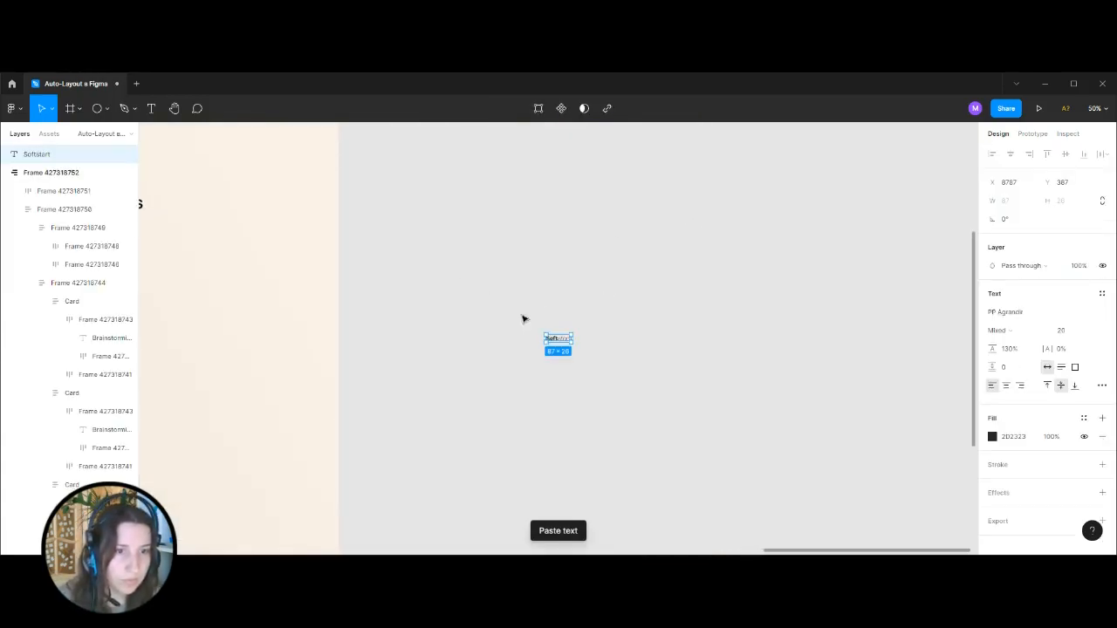
Copy the round avatar from the example header and paste it to the right of the Softstart text copy.
{"action": "left_click_drag", "start_coordinate": [472, 269], "coordinate": [810, 207]}
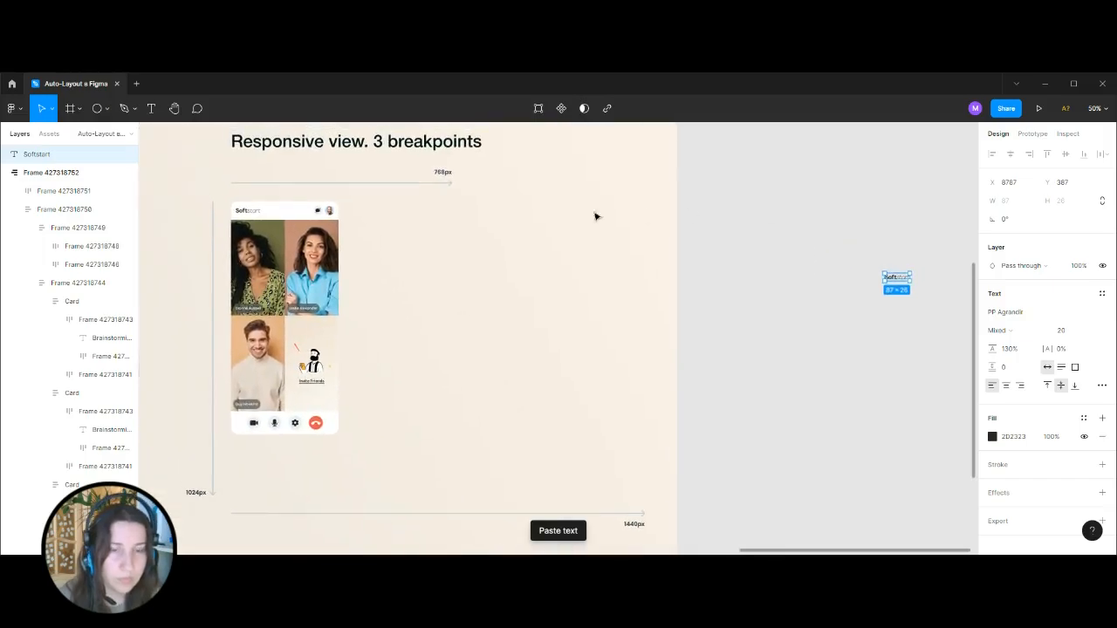
{"action": "left_click", "coordinate": [331, 213], "text": "ctrl"}
{"action": "key", "text": "ctrl+c"}
{"action": "scroll", "coordinate": [549, 242], "scroll_direction": "right", "scroll_amount": 8}
{"action": "key", "text": "ctrl+v"}
{"action": "left_click_drag", "start_coordinate": [561, 345], "coordinate": [536, 319]}
Copy the 24 × 24 chat icon frame from the example header and paste it near the copied avatar.
{"action": "scroll", "coordinate": [588, 254], "scroll_direction": "left", "scroll_amount": 10}
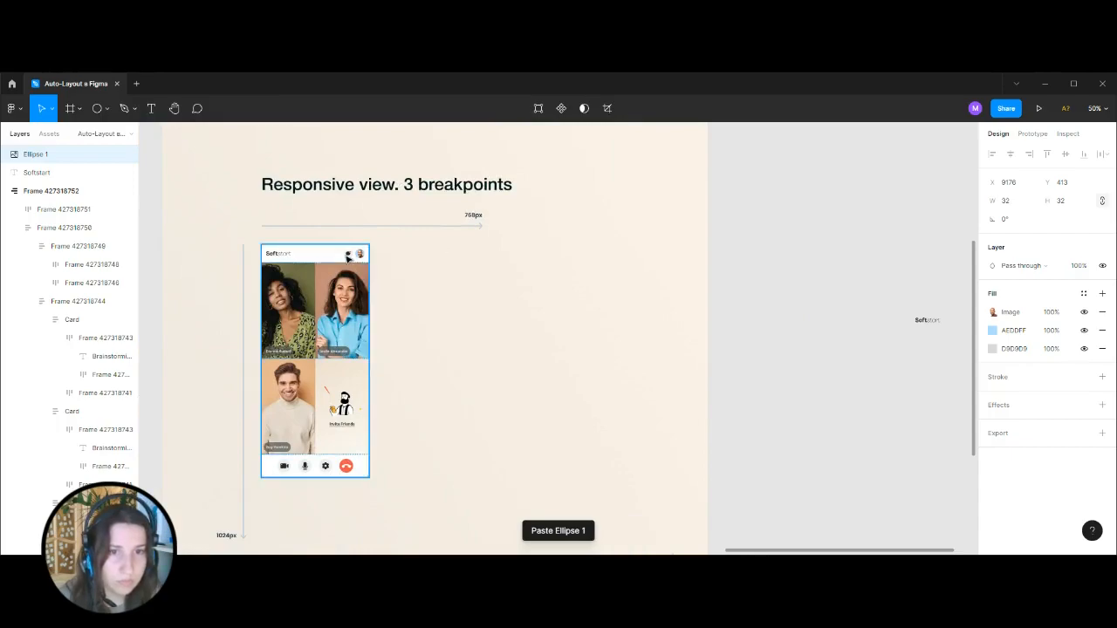
{"action": "left_click", "coordinate": [349, 255], "text": "ctrl"}
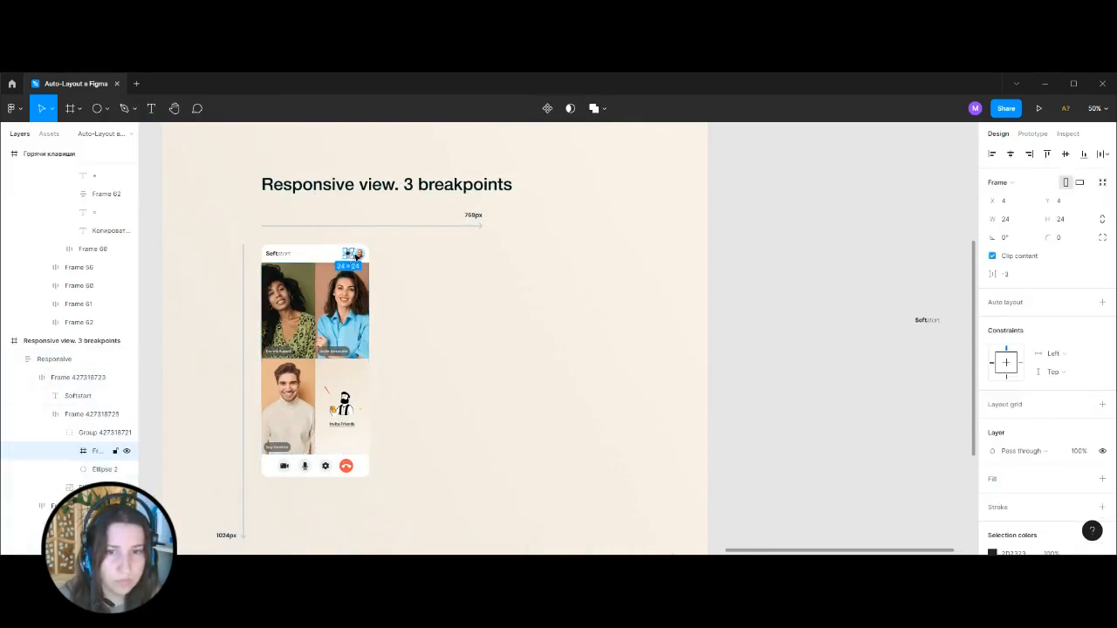
{"action": "left_click", "coordinate": [780, 250]}
{"action": "left_click_drag", "start_coordinate": [806, 250], "coordinate": [346, 227]}
{"action": "key", "text": "ctrl+plus"}
{"action": "left_click_drag", "start_coordinate": [511, 213], "coordinate": [520, 306]}
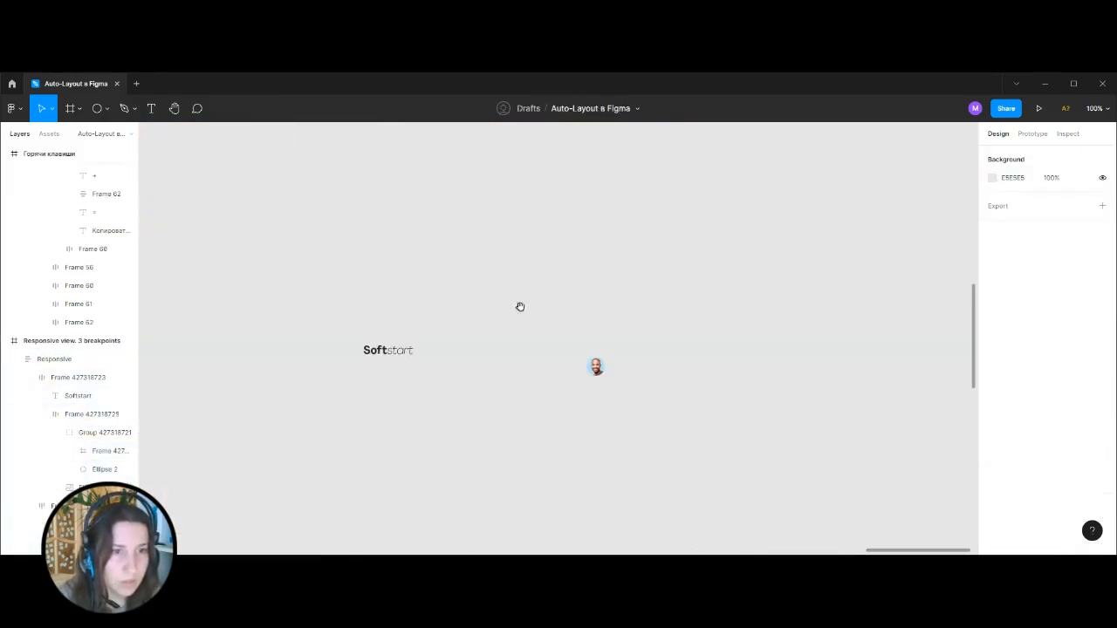
{"action": "key", "text": "ctrl+plus"}
{"action": "key", "text": "ctrl+v"}
{"action": "key", "text": "Escape"}
Draw a circle, size it to 32 × 32, and place it between the Softstart text and the chat icon.
{"action": "left_click", "coordinate": [107, 108]}
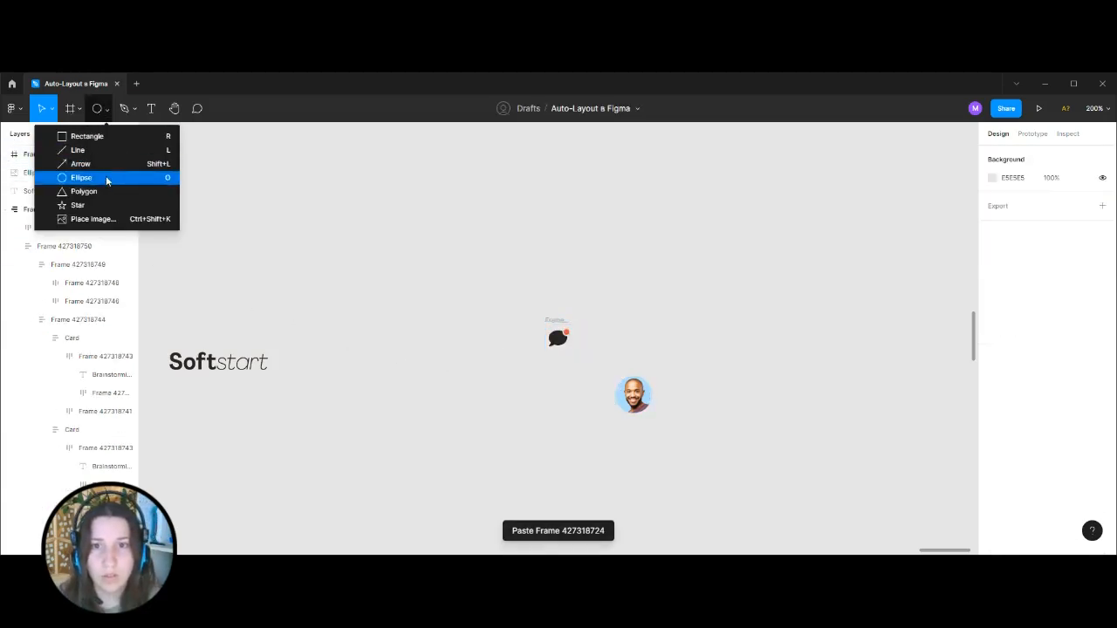
{"action": "left_click", "coordinate": [108, 180]}
{"action": "left_click_drag", "start_coordinate": [512, 278], "coordinate": [527, 264]}
{"action": "left_click", "coordinate": [636, 388]}
{"action": "left_click", "coordinate": [510, 286]}
{"action": "left_click", "coordinate": [1063, 201]}
{"action": "type", "text": "32"}
{"action": "key", "text": "Return"}
{"action": "left_click_drag", "start_coordinate": [534, 281], "coordinate": [506, 361]}
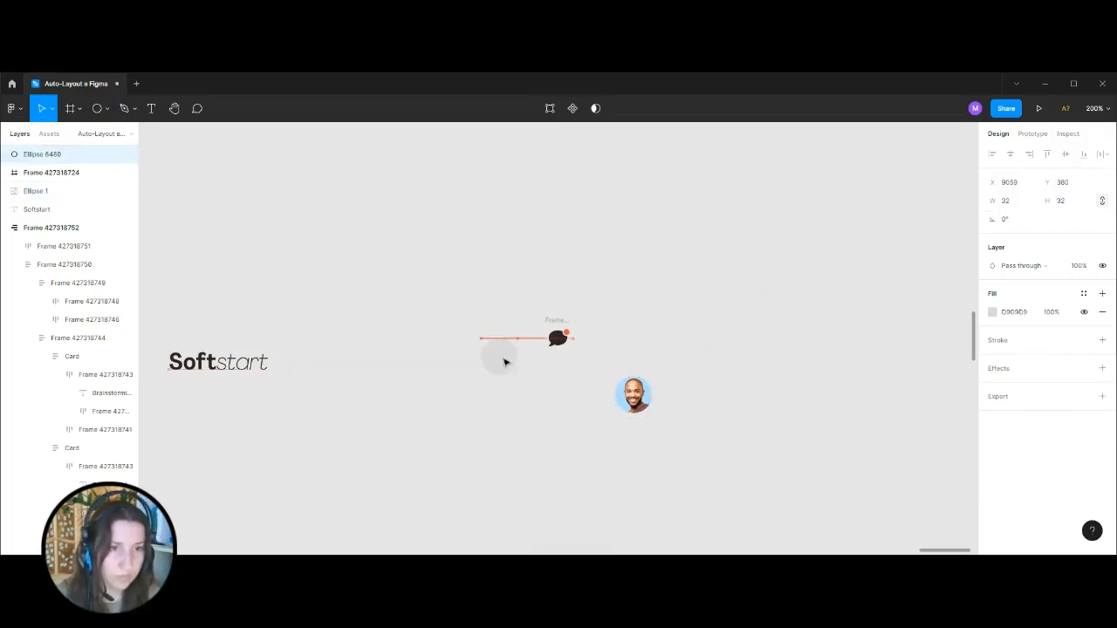
Apply the example chat button background's fill colour EBF0F2 to the new 32 × 32 circle.
{"action": "key", "text": "ctrl+minus"}
{"action": "key", "text": "ctrl+minus"}
{"action": "key", "text": "ctrl+minus"}
{"action": "left_click_drag", "start_coordinate": [461, 245], "coordinate": [703, 237]}
{"action": "left_click", "coordinate": [469, 304], "text": "ctrl"}
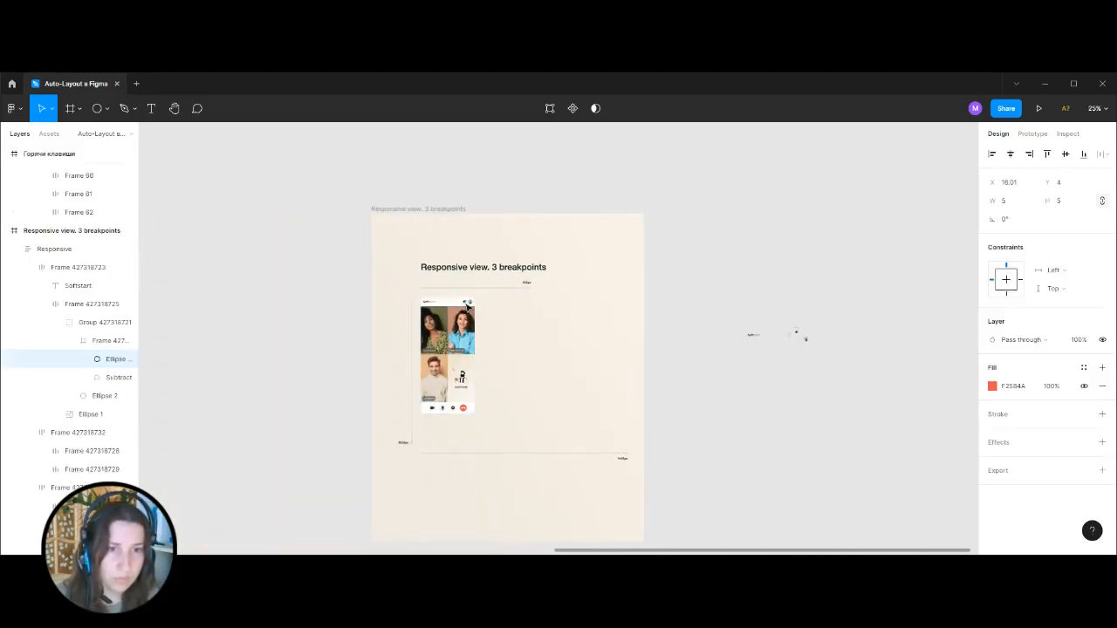
{"action": "left_click", "coordinate": [92, 395]}
{"action": "left_click", "coordinate": [1002, 391]}
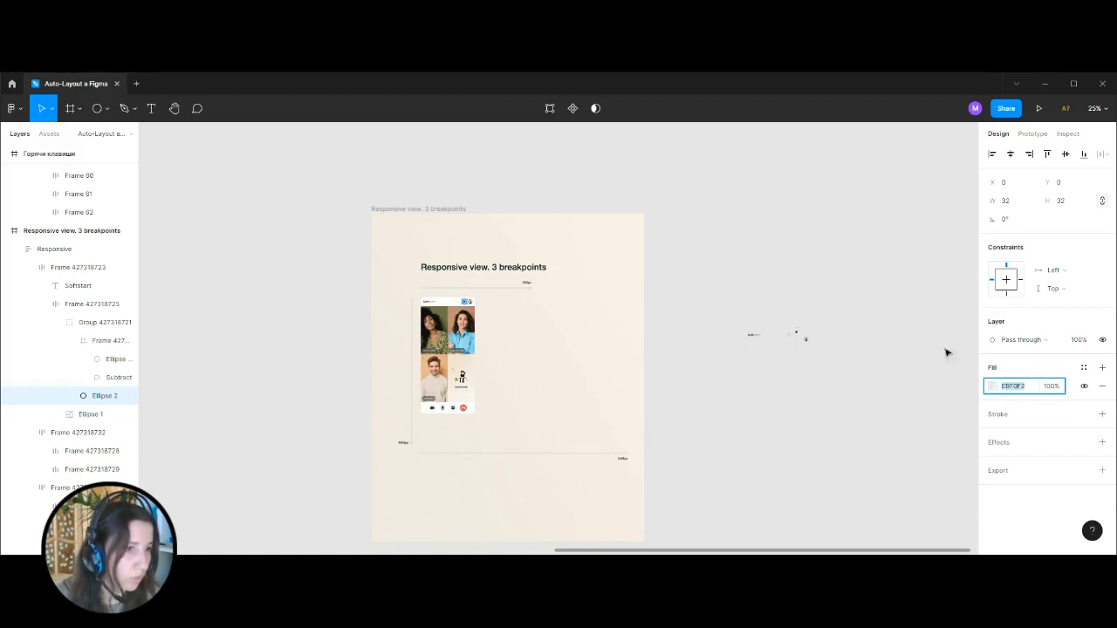
{"action": "left_click", "coordinate": [851, 273]}
{"action": "left_click_drag", "start_coordinate": [820, 250], "coordinate": [596, 256]}
{"action": "key", "text": "ctrl+plus"}
{"action": "key", "text": "ctrl+plus"}
{"action": "key", "text": "ctrl+plus"}
{"action": "left_click", "coordinate": [622, 360]}
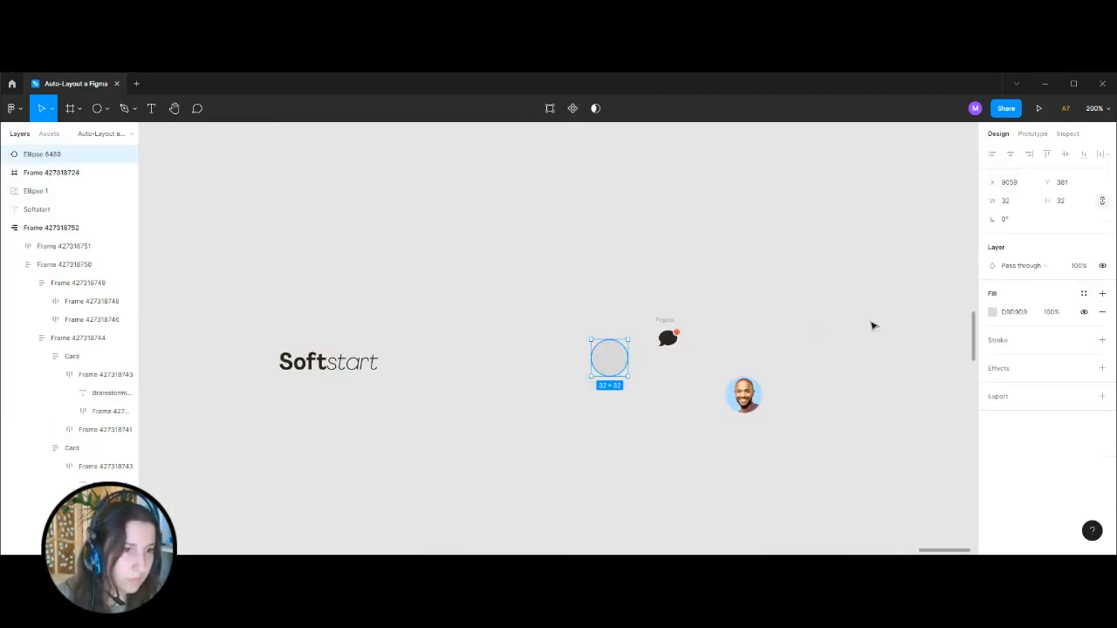
{"action": "left_click", "coordinate": [1021, 316]}
{"action": "key", "text": "ctrl+v"}
Place the chat icon on top of the circle, align their vertical centres and group them.
{"action": "left_click", "coordinate": [759, 268]}
{"action": "left_click_drag", "start_coordinate": [671, 332], "coordinate": [613, 350]}
{"action": "key", "text": "Delete"}
{"action": "key", "text": "ctrl+v"}
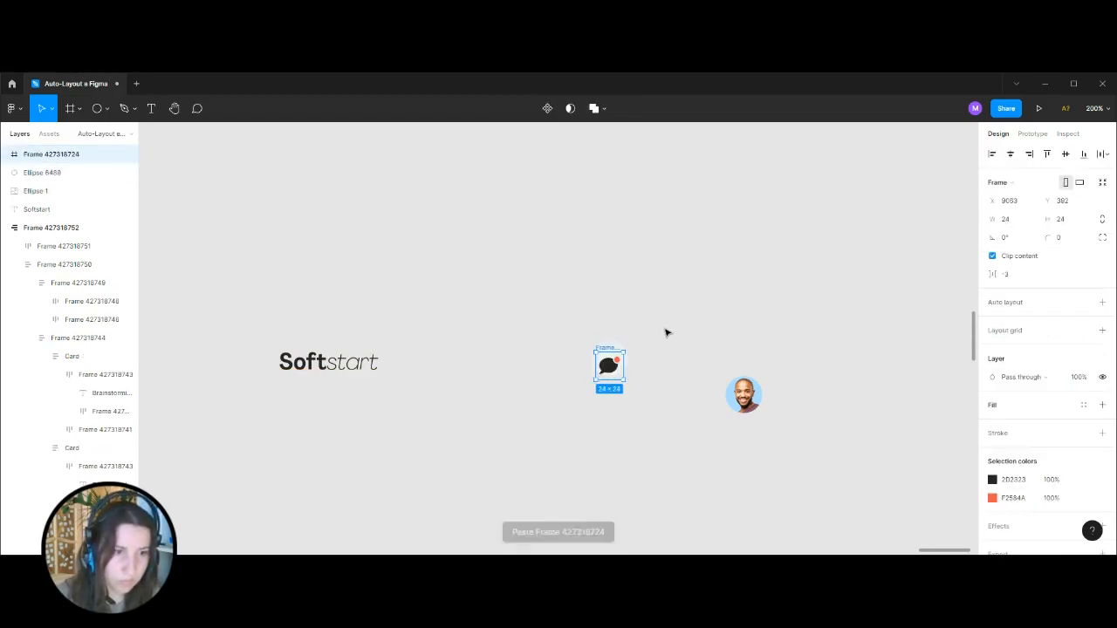
{"action": "left_click", "coordinate": [620, 347], "text": "shift"}
{"action": "left_click", "coordinate": [1064, 154]}
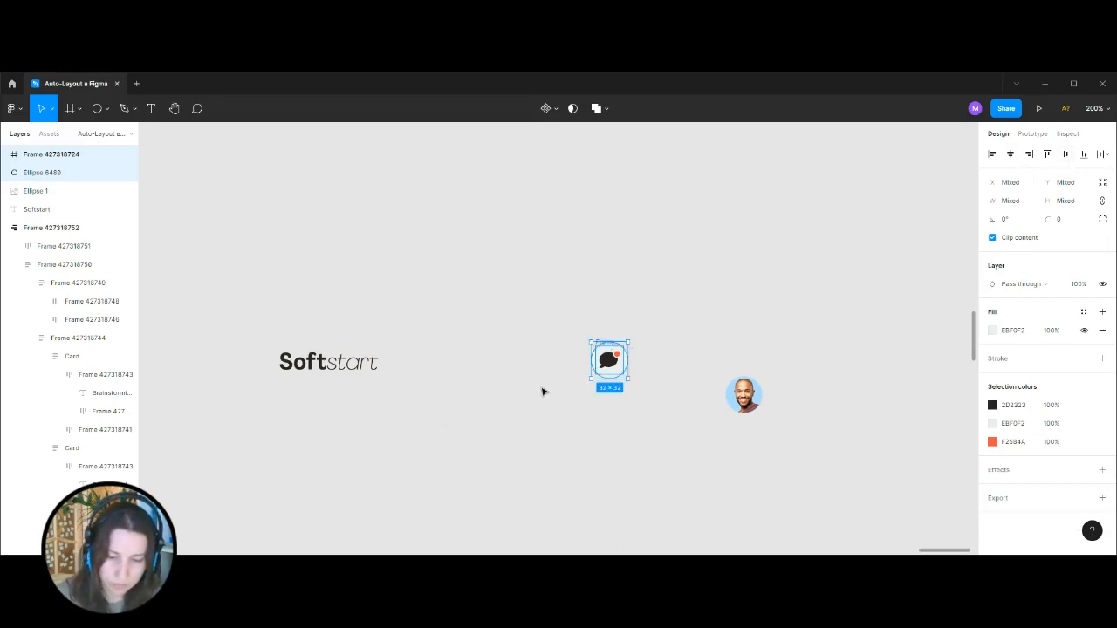
{"action": "key", "text": "ctrl+g"}
{"action": "key", "text": "Escape"}
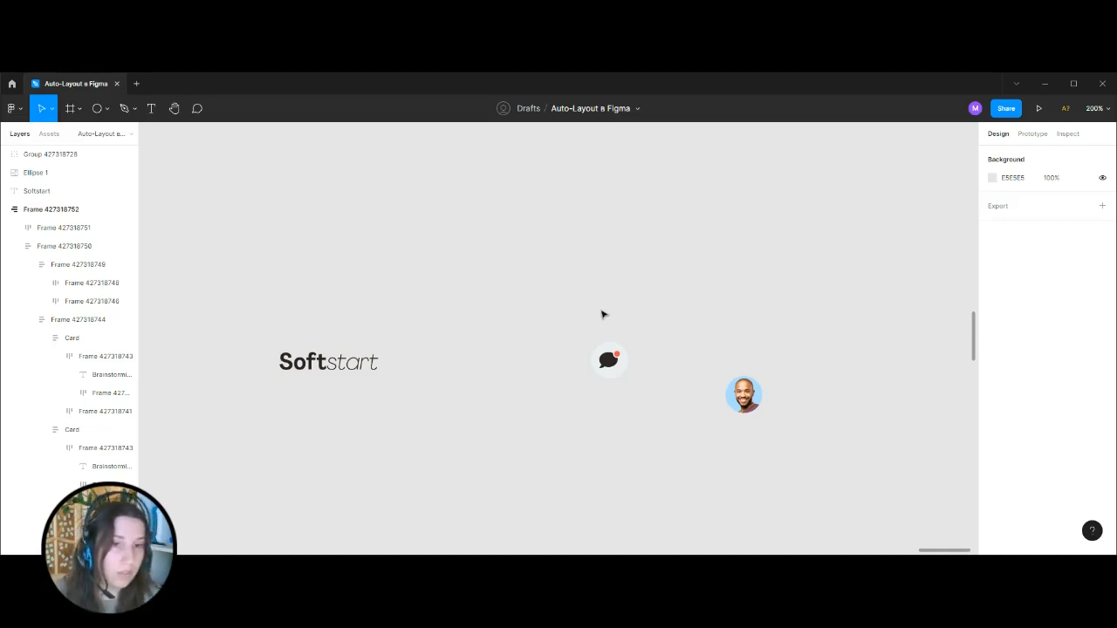
Wrap the chat button group and the avatar in a horizontal auto layout frame with spacing 8 and right alignment.
{"action": "left_click_drag", "start_coordinate": [551, 280], "coordinate": [809, 480]}
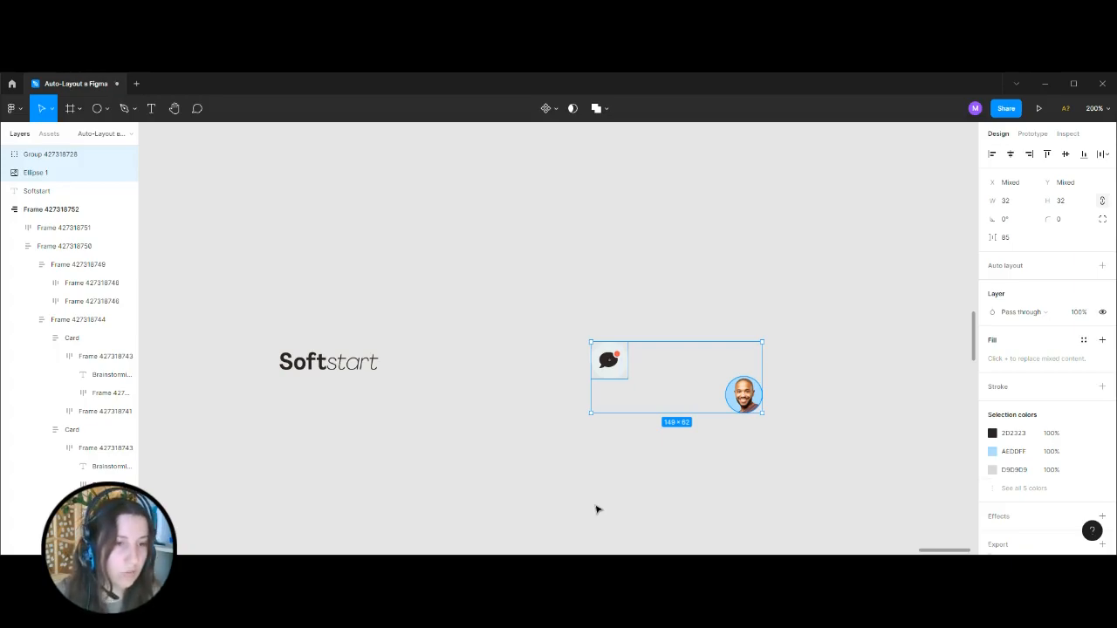
{"action": "key", "text": "shift+a"}
{"action": "left_click", "coordinate": [1017, 343]}
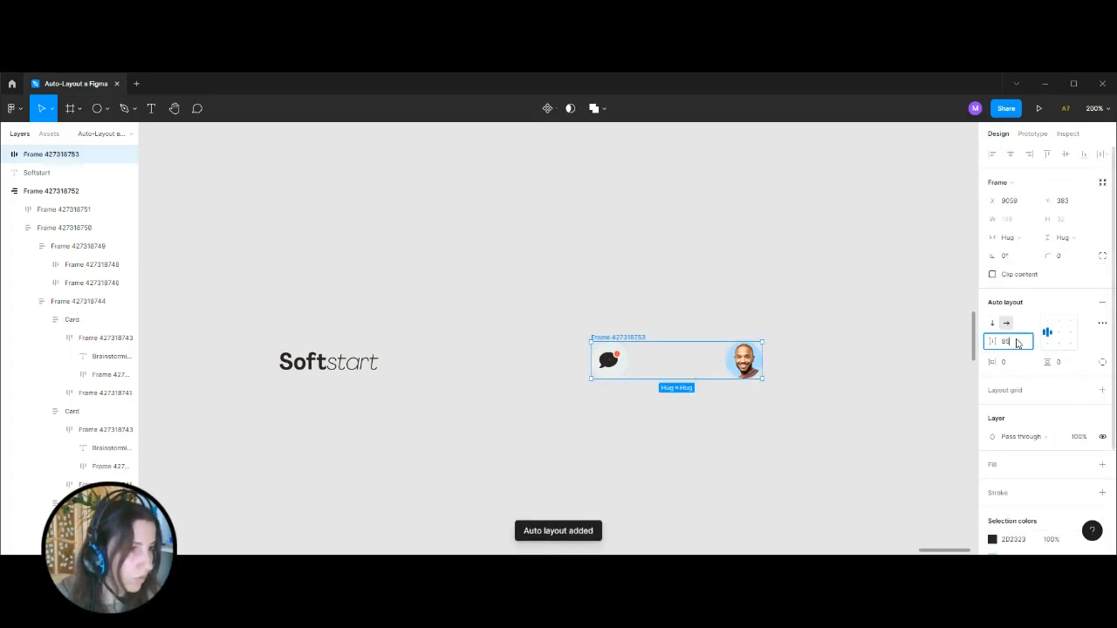
{"action": "left_click_drag", "start_coordinate": [1017, 343], "coordinate": [701, 494]}
{"action": "type", "text": "1"}
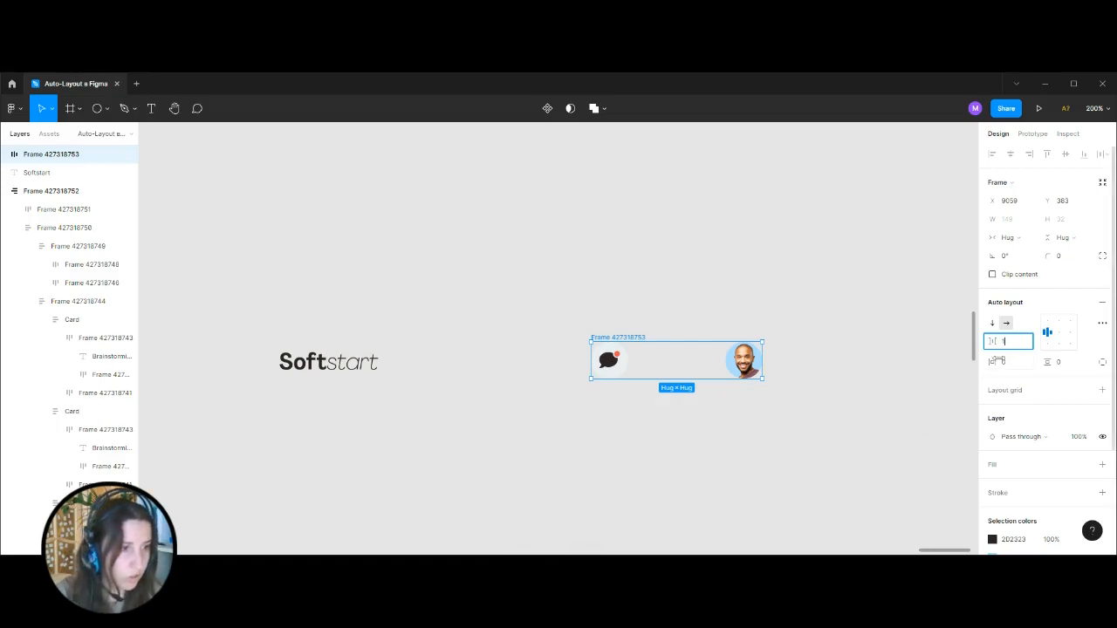
{"action": "key", "text": "Return"}
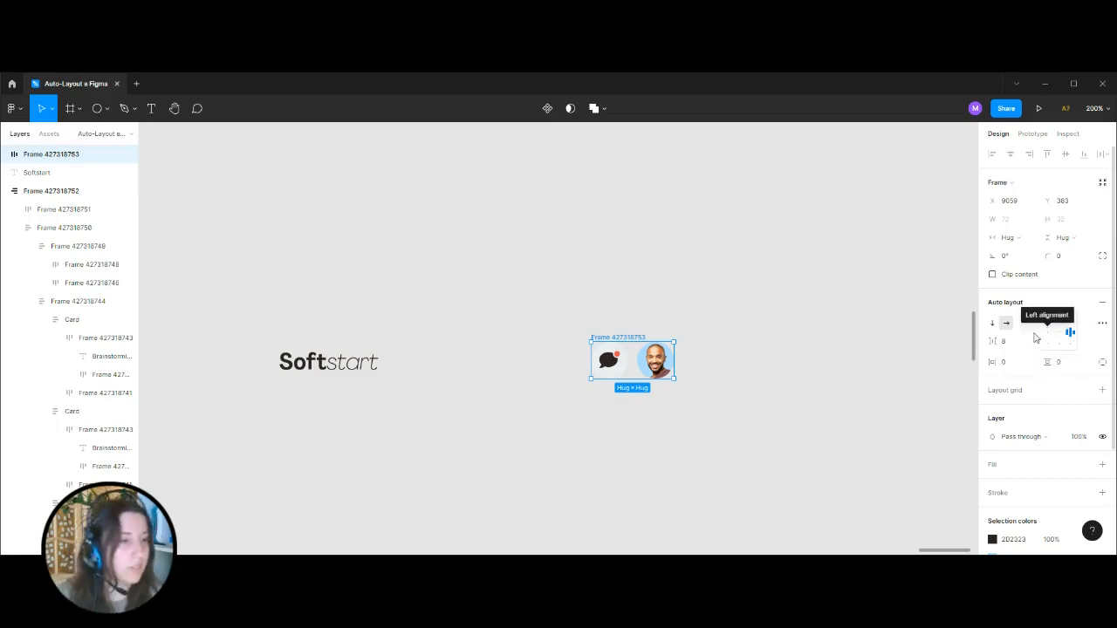
{"action": "left_click", "coordinate": [696, 306]}
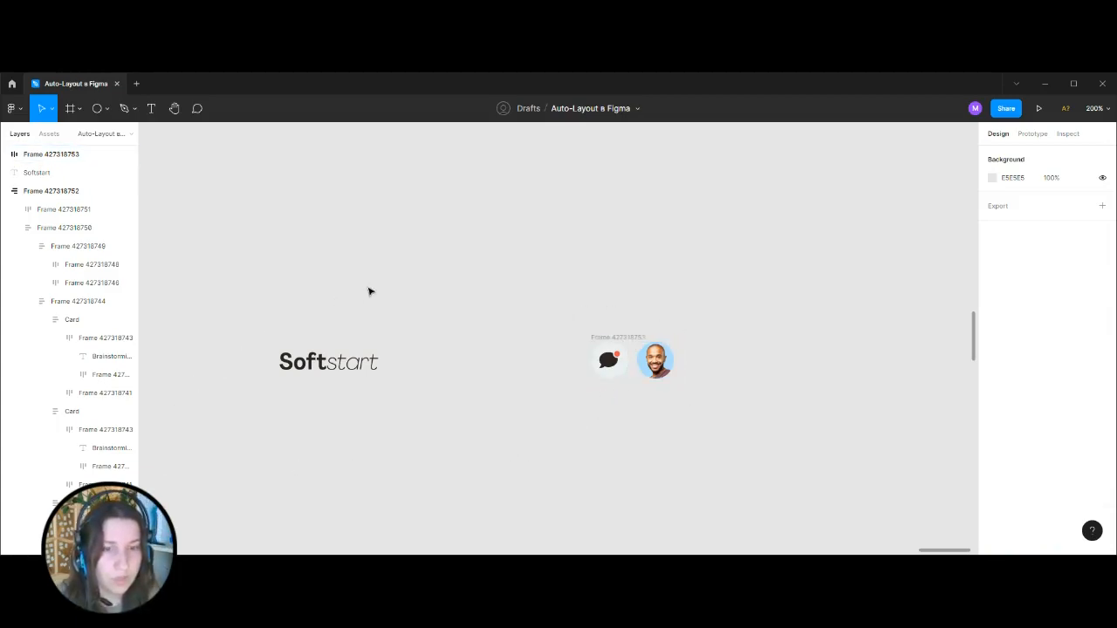
Wrap the Softstart text and the chat-and-avatar frame together in a horizontal auto layout header frame.
{"action": "left_click", "coordinate": [632, 342]}
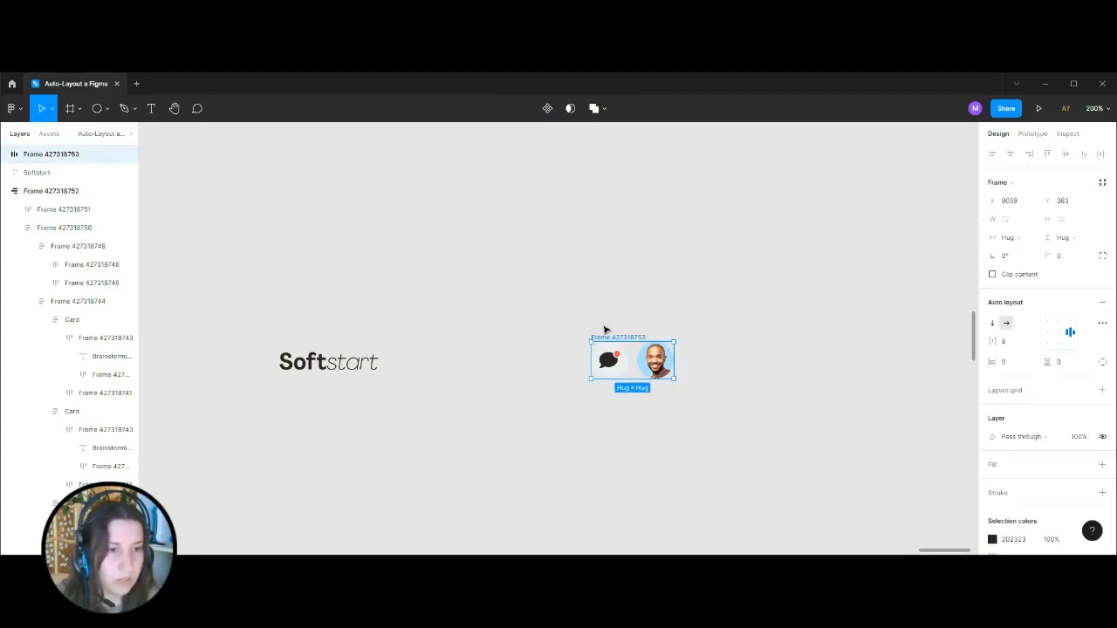
{"action": "left_click", "coordinate": [638, 311]}
{"action": "left_click_drag", "start_coordinate": [241, 246], "coordinate": [676, 446]}
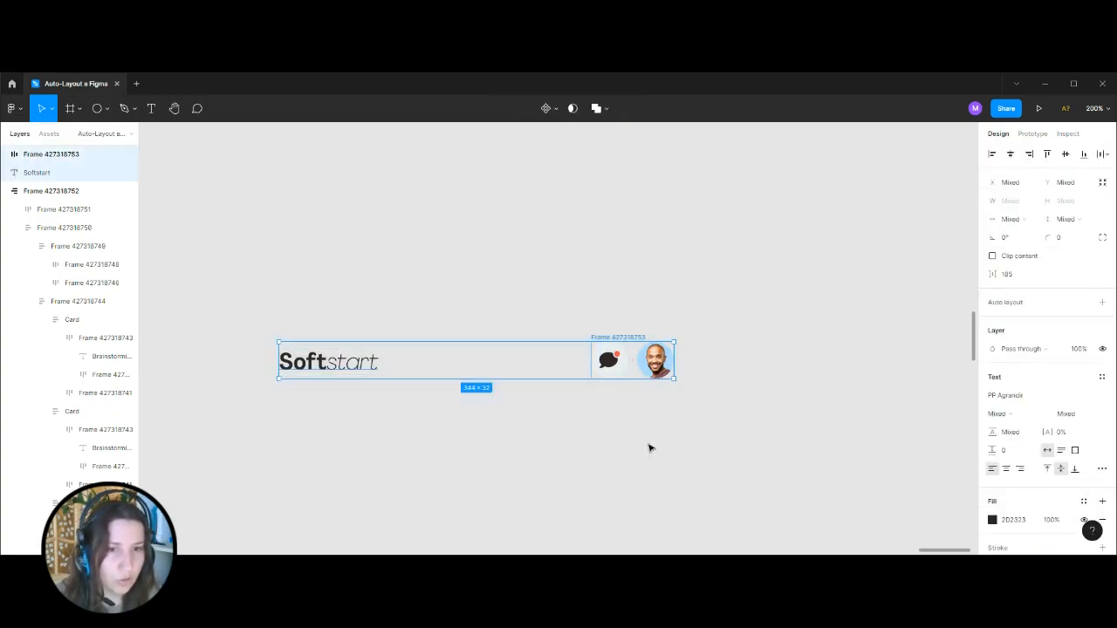
{"action": "key", "text": "shift+a"}
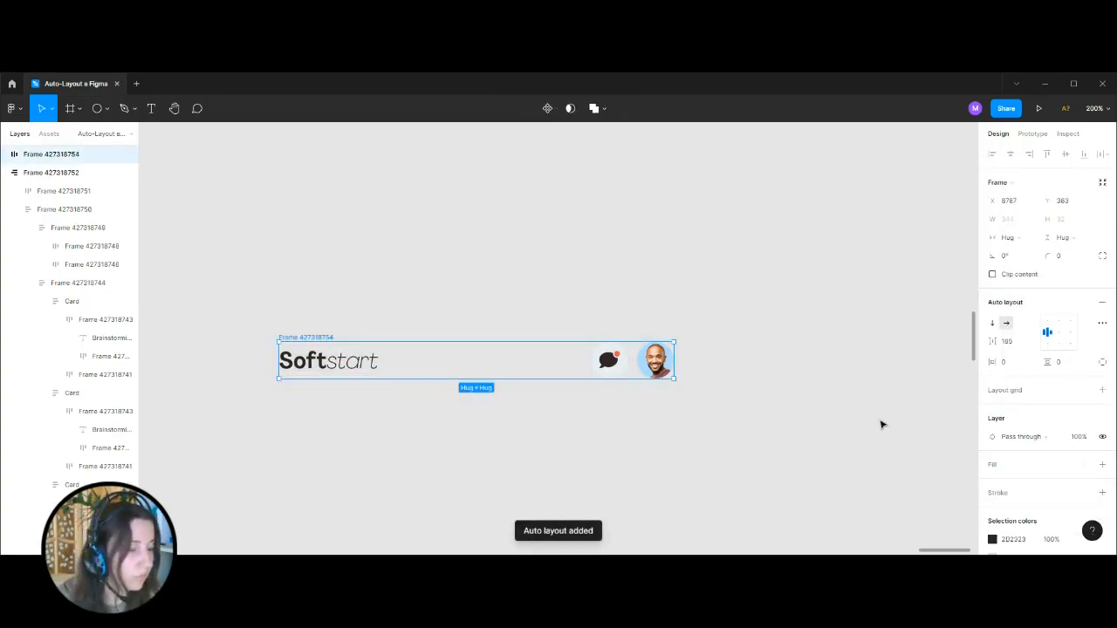
{"action": "left_click", "coordinate": [1023, 345]}
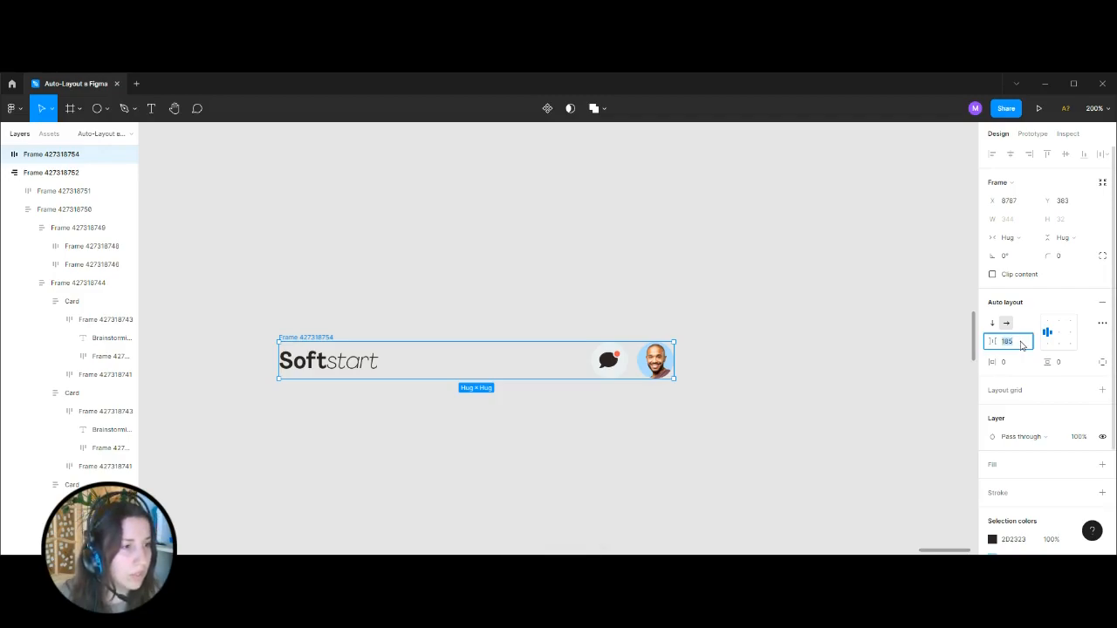
{"action": "left_click", "coordinate": [844, 403]}
Measure the distances from the Softstart text to the edges of the example screen's header.
{"action": "key", "text": "ctrl+minus"}
{"action": "key", "text": "ctrl+minus"}
{"action": "left_click_drag", "start_coordinate": [525, 309], "coordinate": [576, 309]}
{"action": "key", "text": "ctrl+minus"}
{"action": "left_click_drag", "start_coordinate": [461, 330], "coordinate": [785, 329]}
{"action": "key", "text": "ctrl+plus"}
{"action": "key", "text": "ctrl+plus"}
{"action": "left_click", "coordinate": [521, 212]}
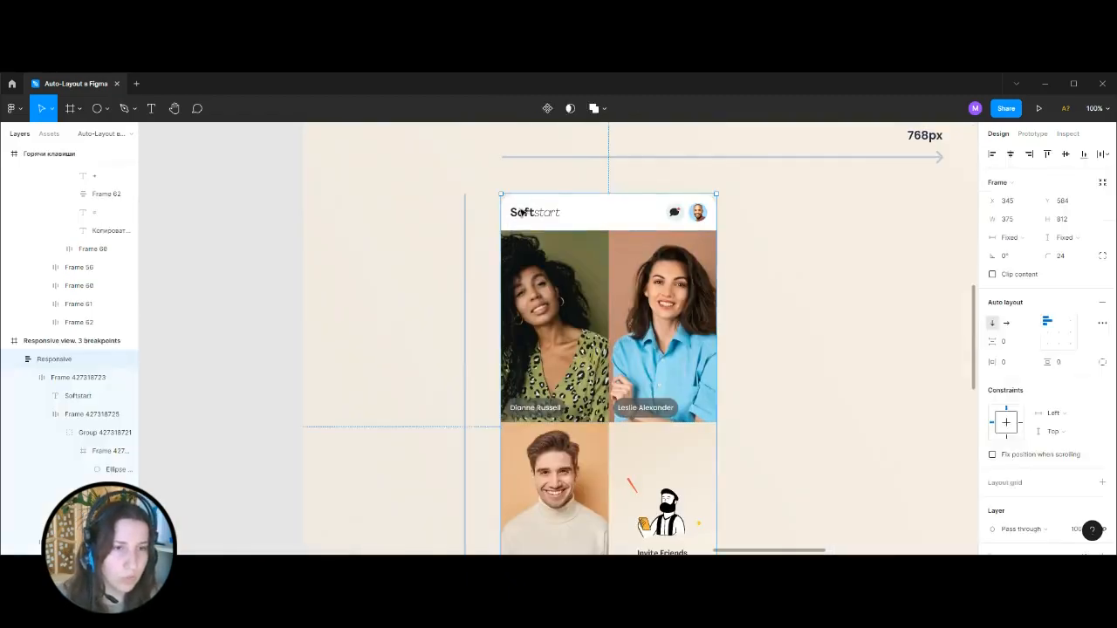
{"action": "double_click", "coordinate": [521, 212]}
{"action": "key", "text": "alt"}
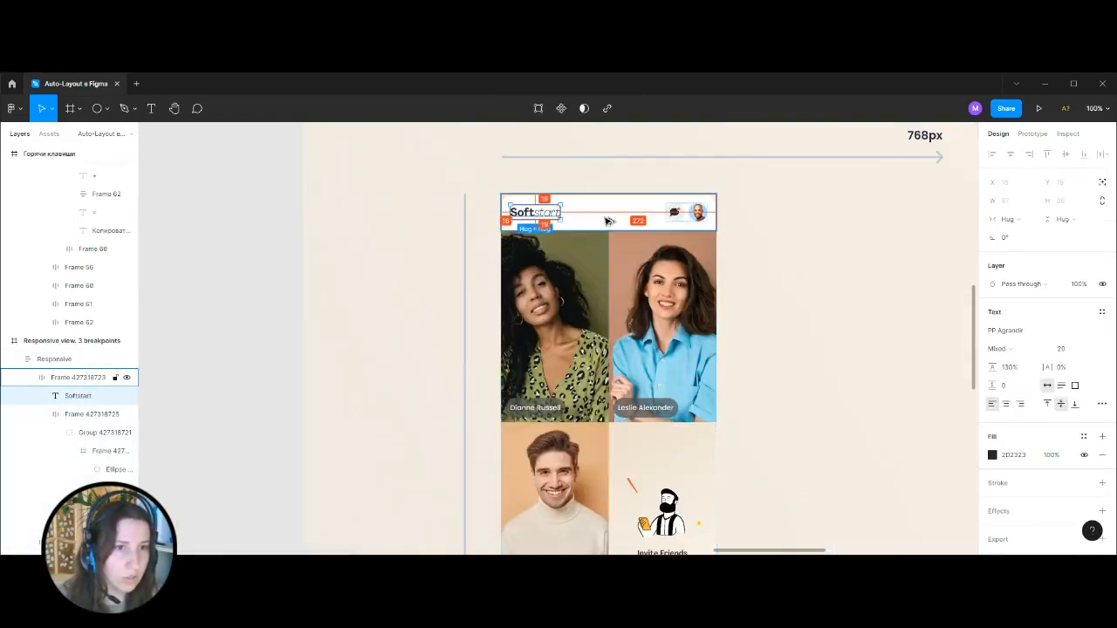
Set the rebuilt header frame's horizontal padding to 16.
{"action": "left_click", "coordinate": [819, 229]}
{"action": "left_click_drag", "start_coordinate": [898, 217], "coordinate": [290, 215]}
{"action": "left_click_drag", "start_coordinate": [842, 257], "coordinate": [358, 262]}
{"action": "left_click_drag", "start_coordinate": [847, 250], "coordinate": [520, 243]}
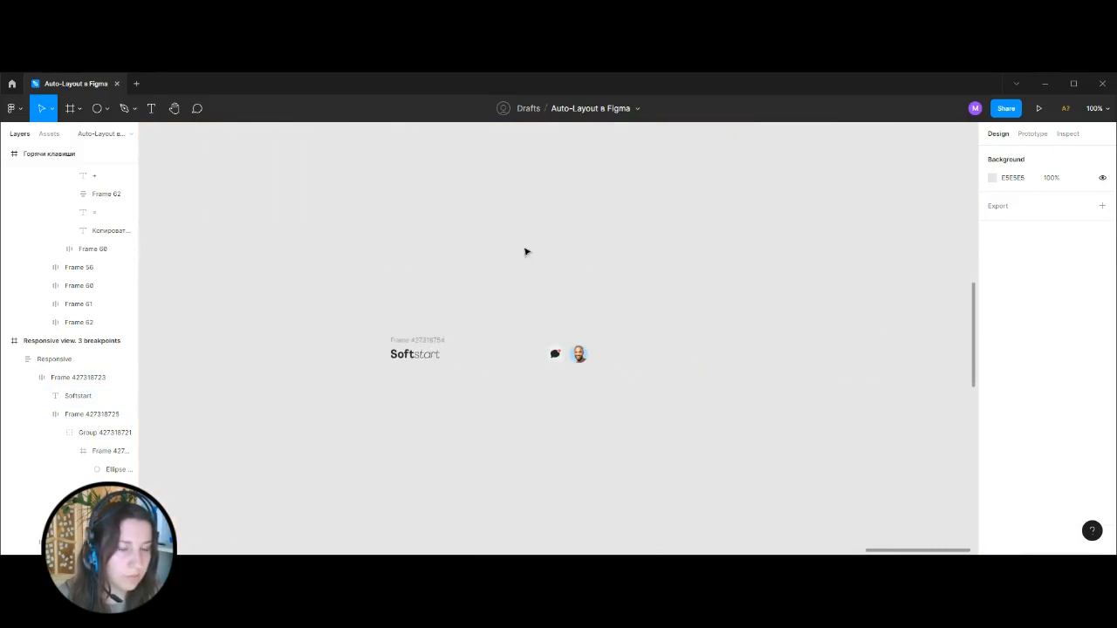
{"action": "left_click", "coordinate": [419, 339]}
{"action": "left_click", "coordinate": [1072, 364]}
{"action": "left_click", "coordinate": [1006, 363]}
{"action": "type", "text": "16"}
{"action": "key", "text": "Return"}
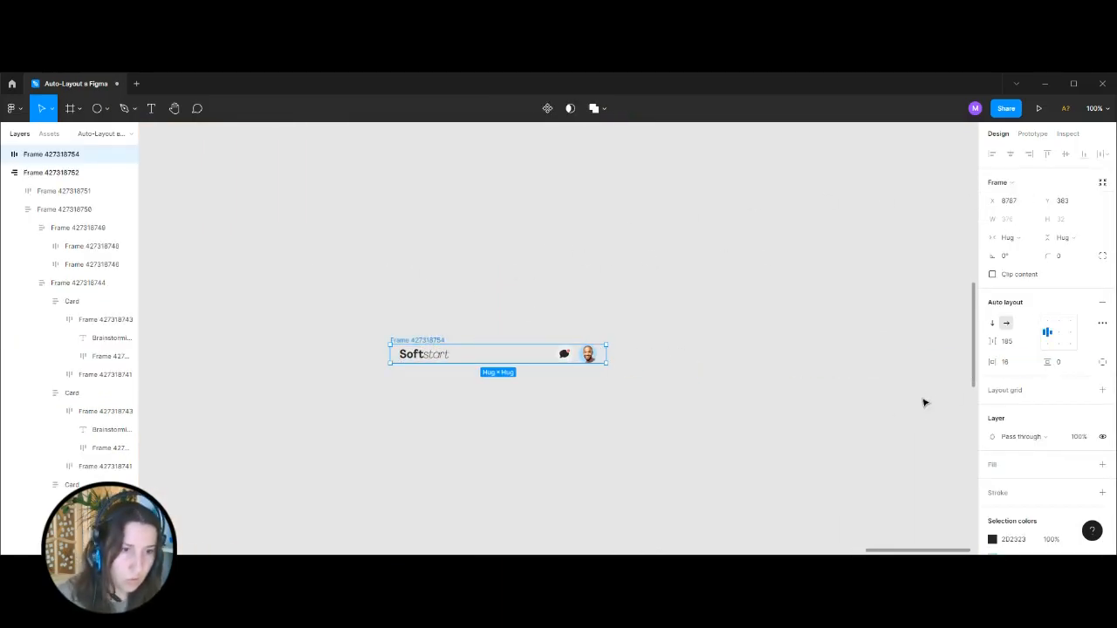
Set the rebuilt header frame's vertical padding to 16.
{"action": "left_click", "coordinate": [1061, 362]}
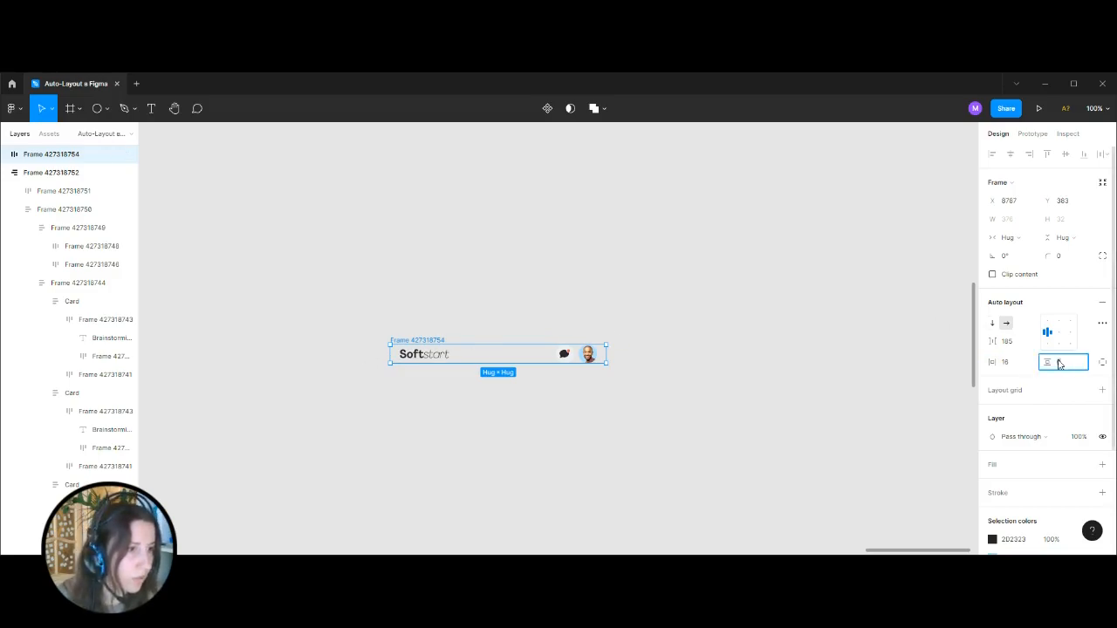
{"action": "type", "text": "16"}
{"action": "key", "text": "Return"}
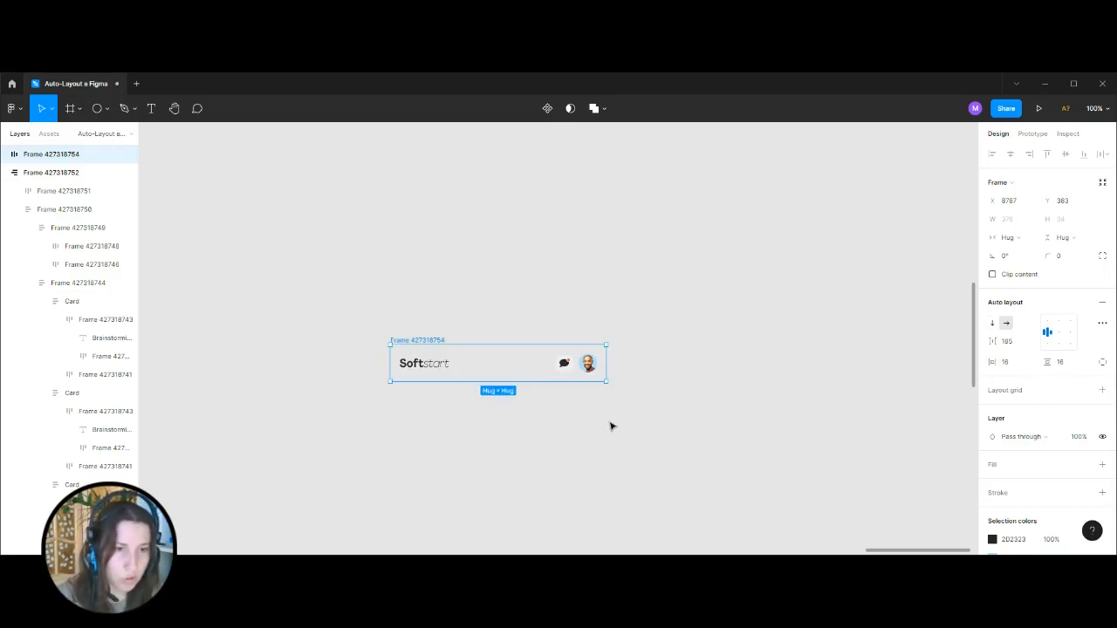
{"action": "key", "text": "shift+2"}
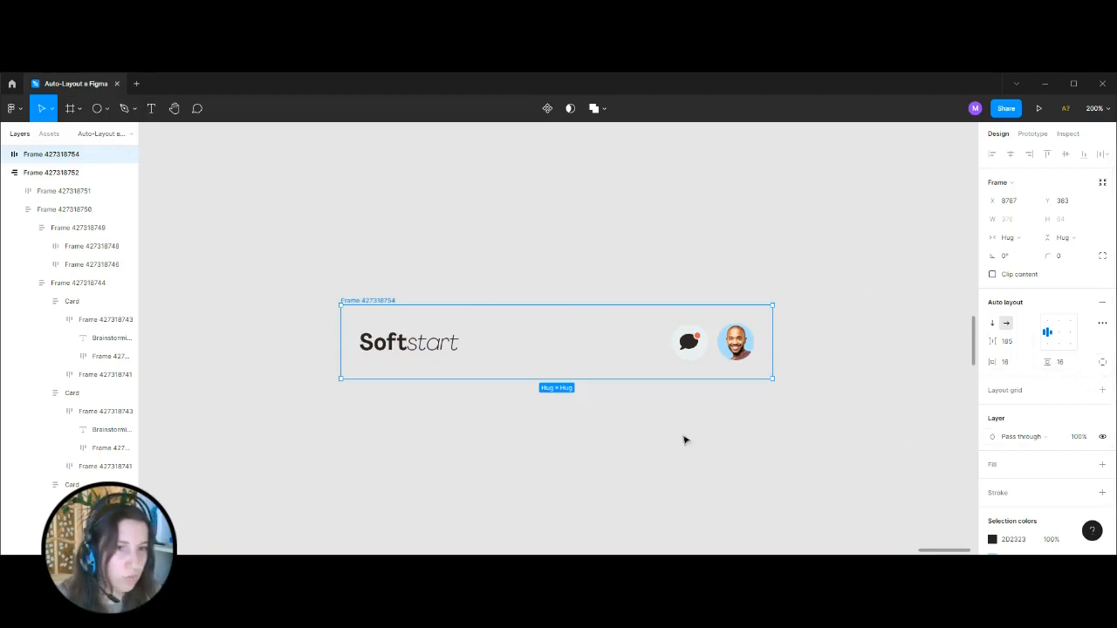
Try a bottom padding of 8 on the header frame and restore it to 16.
{"action": "left_click", "coordinate": [1102, 361]}
{"action": "left_click", "coordinate": [1079, 385]}
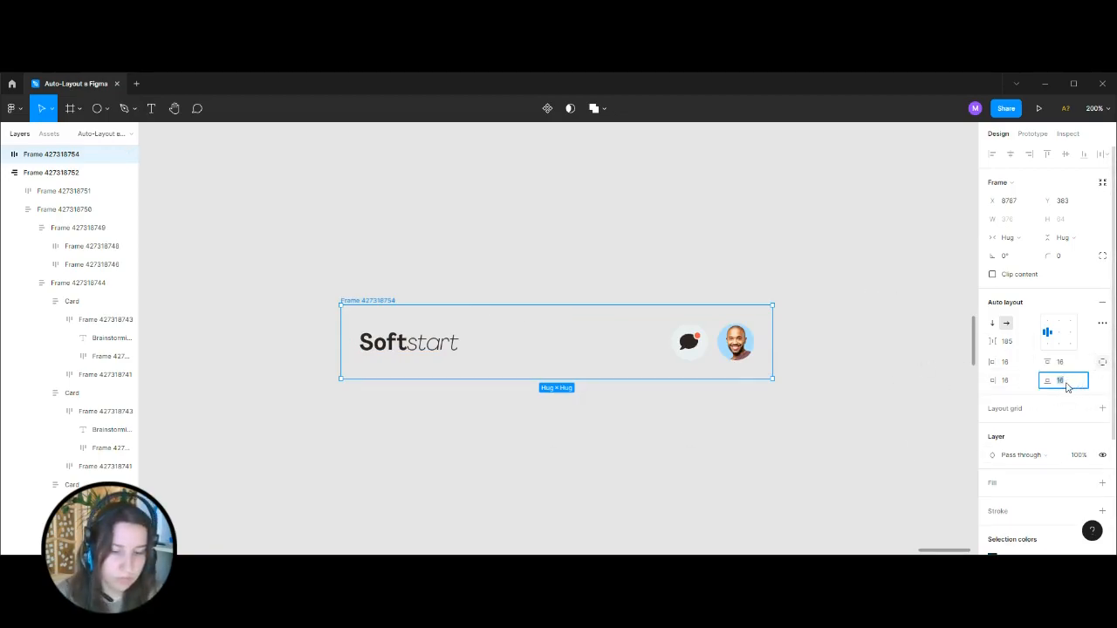
{"action": "type", "text": "8"}
{"action": "key", "text": "Return"}
{"action": "left_click", "coordinate": [1072, 385]}
{"action": "key", "text": "Return"}
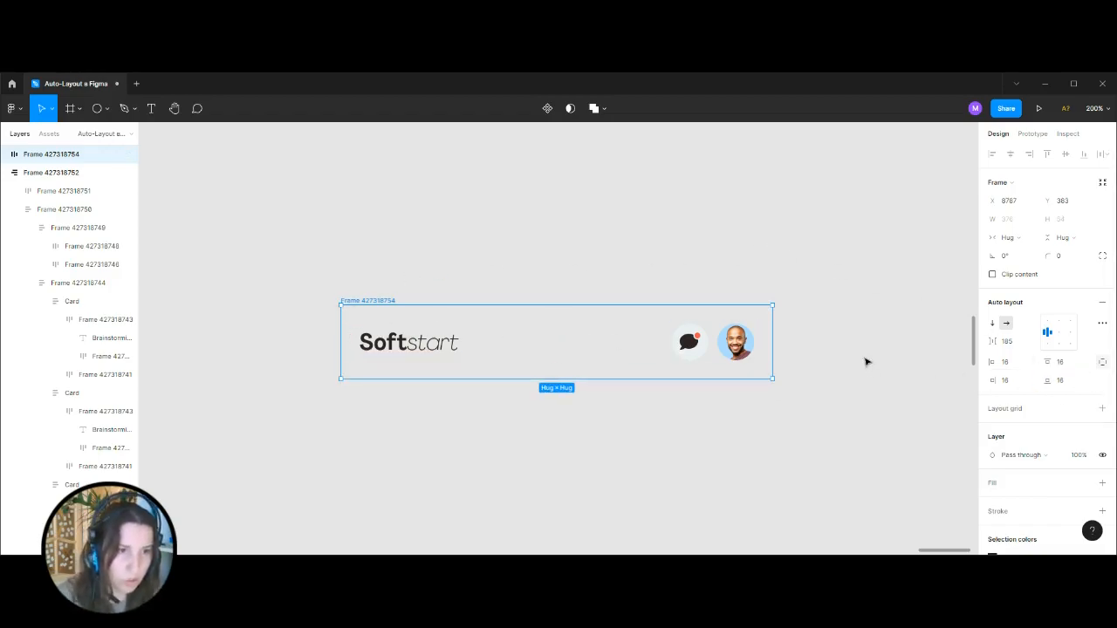
Add a white FFFFFF fill to the rebuilt header frame.
{"action": "left_click", "coordinate": [1102, 483]}
{"action": "left_click", "coordinate": [1102, 256]}
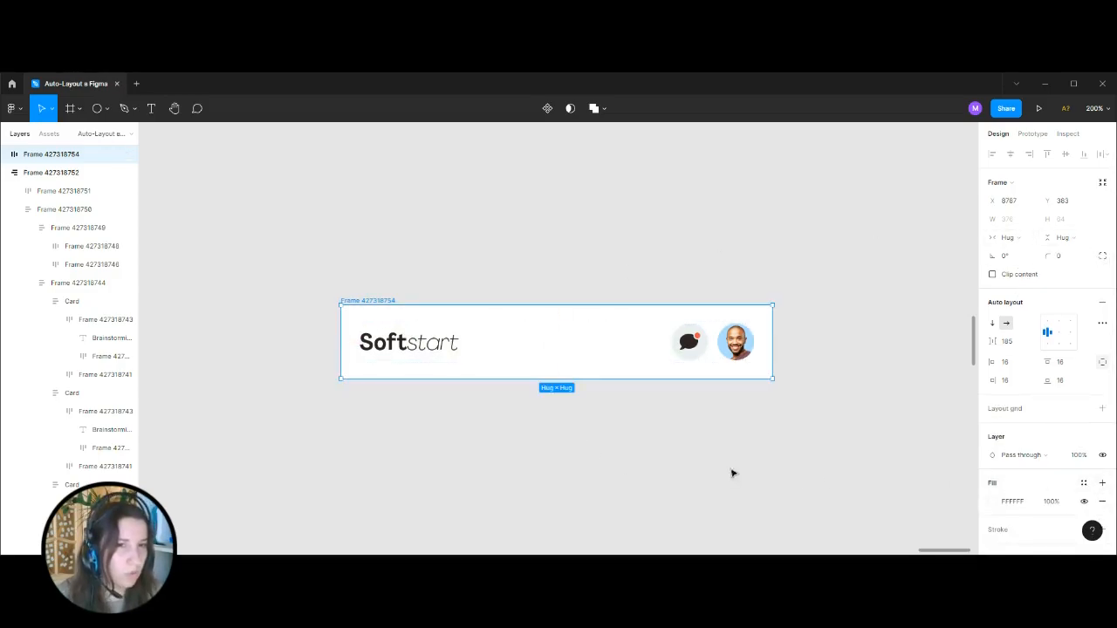
{"action": "left_click", "coordinate": [739, 441]}
Check the auto layout settings of the first photo tile in the "Responsive view. 3 breakpoints" example.
{"action": "key", "text": "ctrl+minus"}
{"action": "key", "text": "ctrl+minus"}
{"action": "key", "text": "ctrl+minus"}
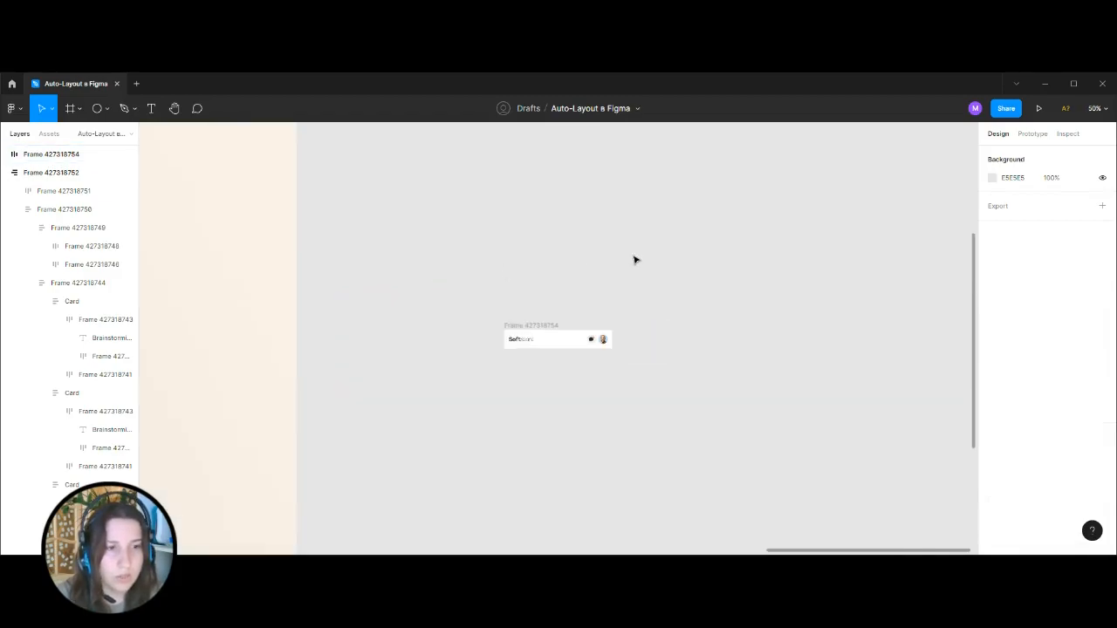
{"action": "left_click_drag", "start_coordinate": [472, 302], "coordinate": [748, 264]}
{"action": "key", "text": "ctrl+plus"}
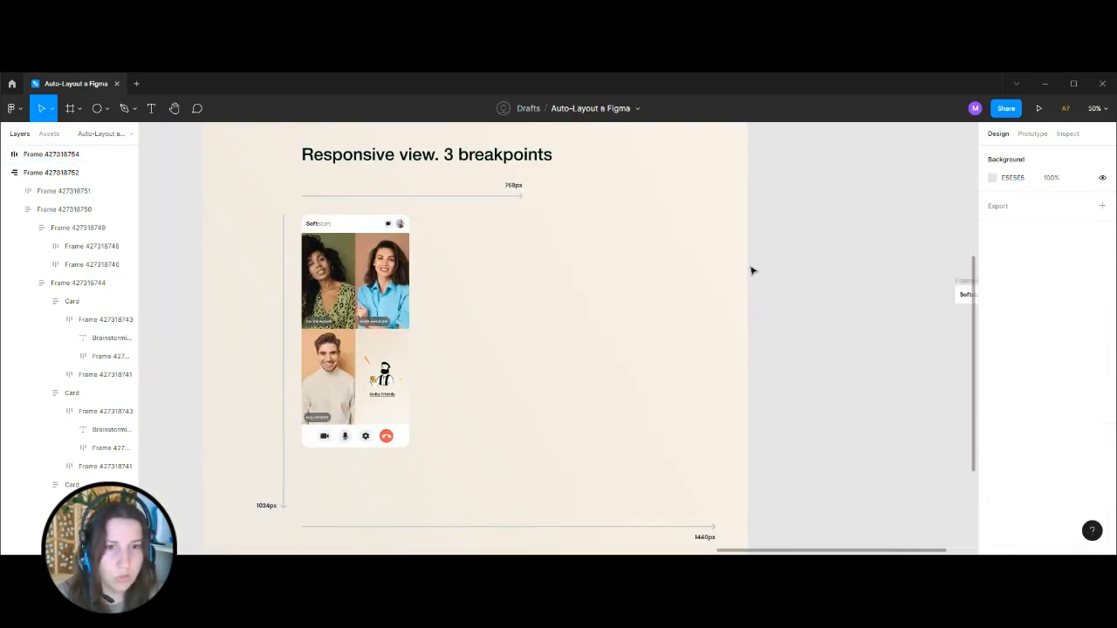
{"action": "left_click", "coordinate": [337, 261], "text": "ctrl"}
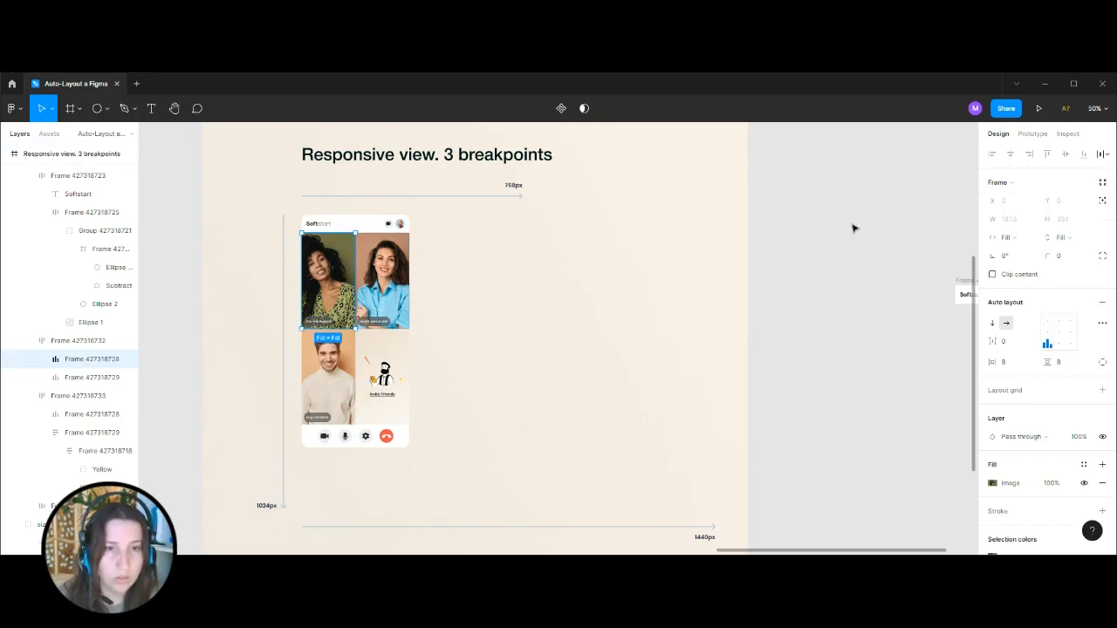
{"action": "left_click", "coordinate": [853, 229]}
{"action": "scroll", "coordinate": [843, 207], "scroll_direction": "right", "scroll_amount": 10}
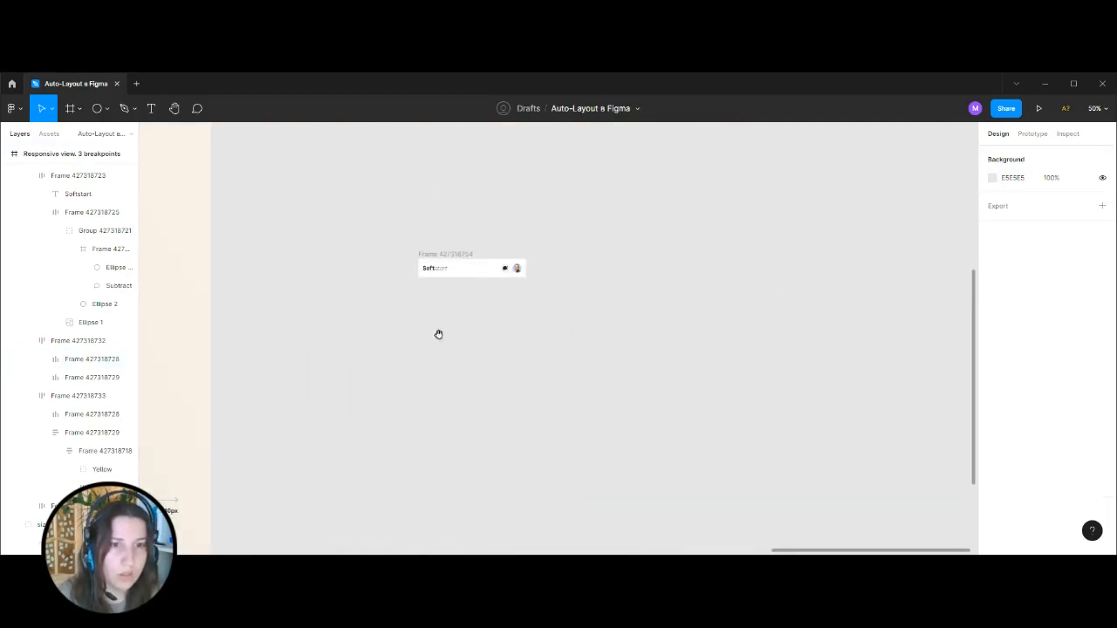
Give the rebuilt header frame a fixed width of 375.
{"action": "left_click", "coordinate": [439, 266]}
{"action": "key", "text": "ctrl+minus"}
{"action": "key", "text": "ctrl+plus"}
{"action": "key", "text": "ctrl+plus"}
{"action": "left_click_drag", "start_coordinate": [531, 196], "coordinate": [774, 298]}
{"action": "left_click", "coordinate": [1025, 220]}
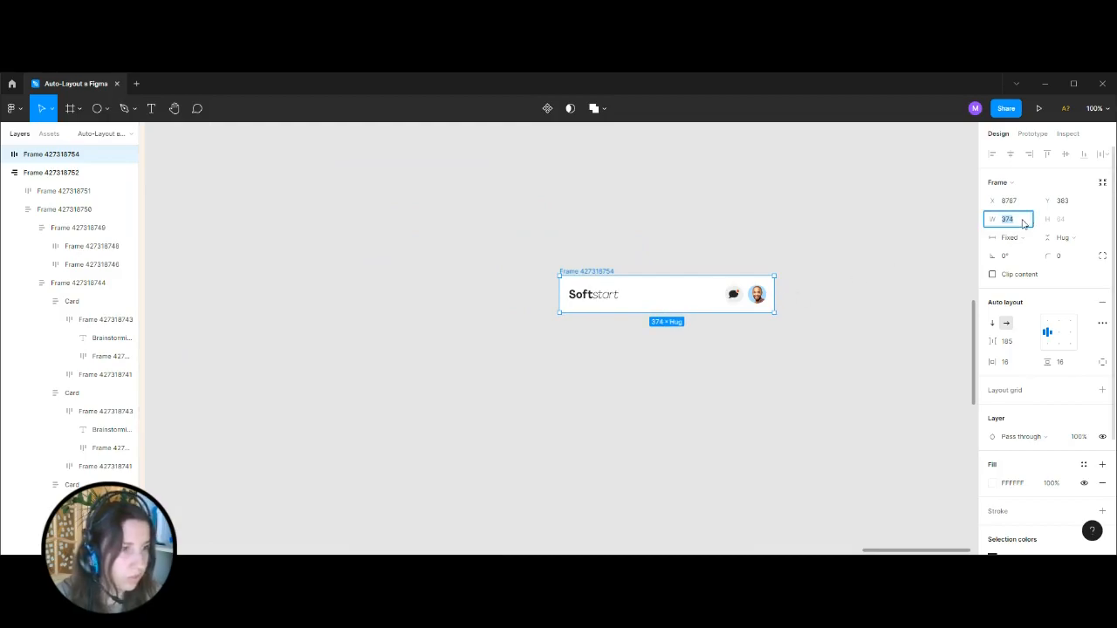
{"action": "type", "text": "375"}
{"action": "key", "text": "Return"}
{"action": "left_click", "coordinate": [826, 206]}
{"action": "left_click_drag", "start_coordinate": [823, 201], "coordinate": [767, 155]}
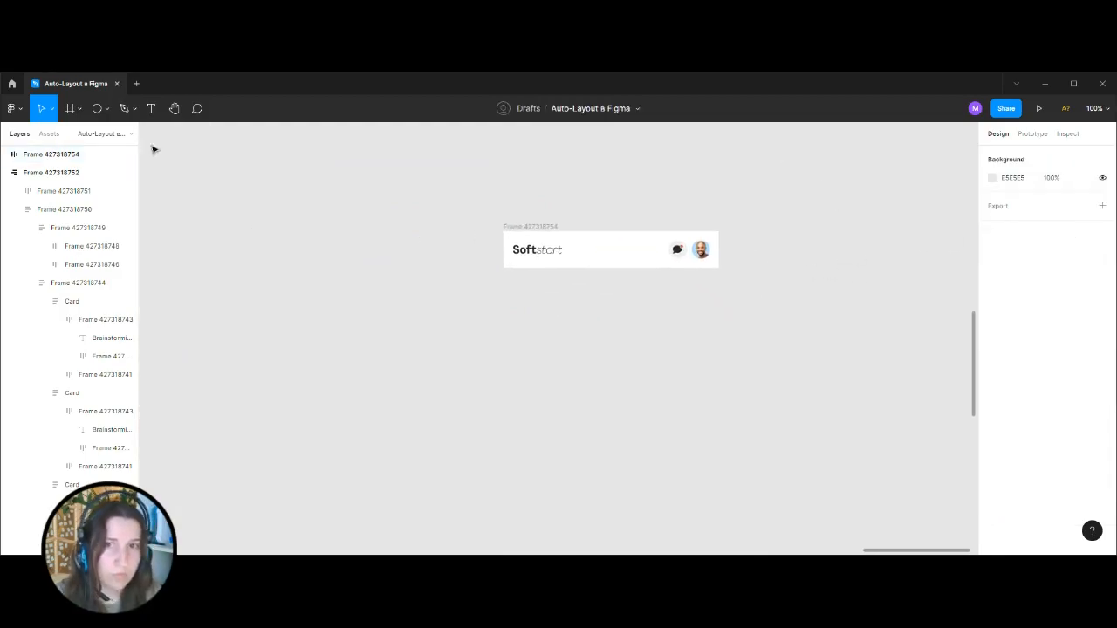
Draw a grey rectangle about 172 × 365 and place it outside the header frame, directly beneath it.
{"action": "left_click", "coordinate": [97, 108]}
{"action": "left_click", "coordinate": [106, 108]}
{"action": "left_click", "coordinate": [83, 135]}
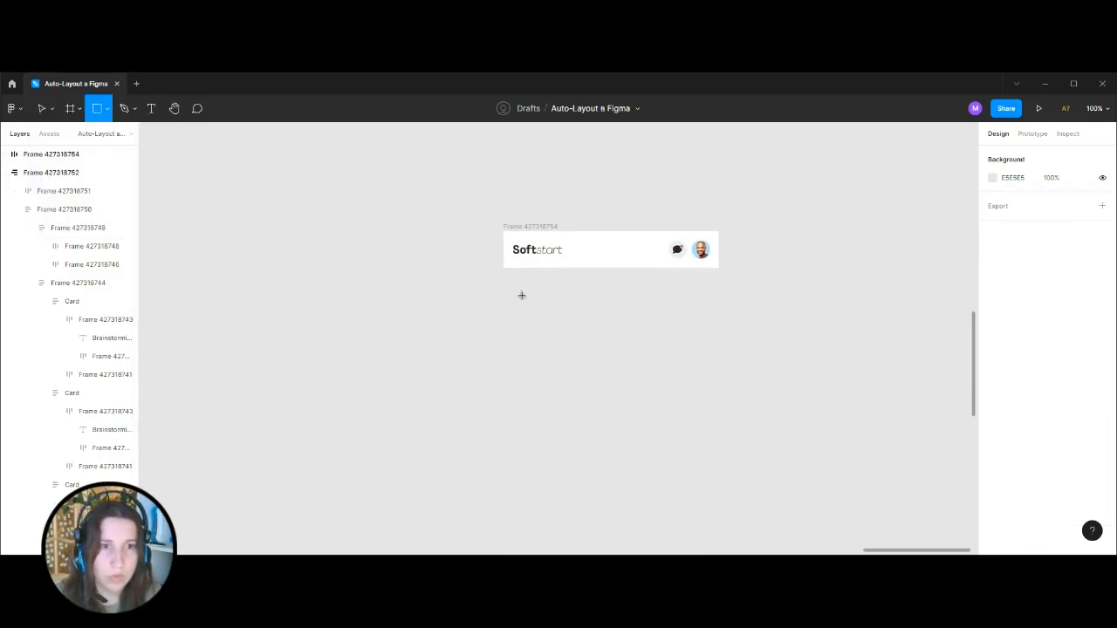
{"action": "left_click_drag", "start_coordinate": [502, 270], "coordinate": [601, 481]}
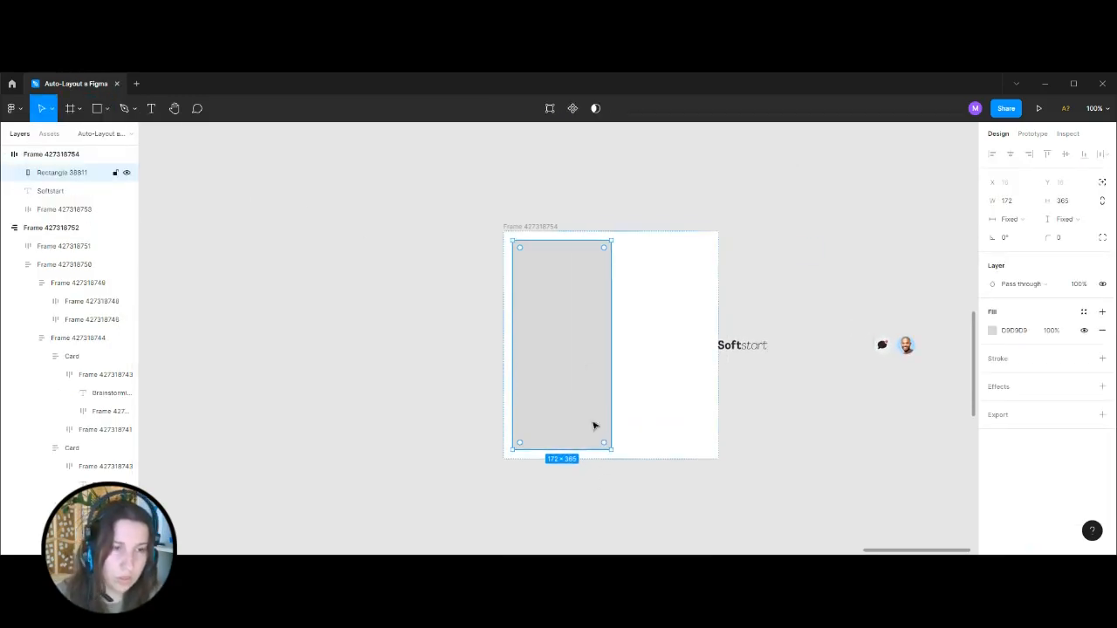
{"action": "left_click_drag", "start_coordinate": [594, 425], "coordinate": [419, 454]}
{"action": "left_click_drag", "start_coordinate": [417, 404], "coordinate": [566, 308]}
Copy and resize the grey rectangle into a two-by-two grid under the header, each tile about 188 × 294.
{"action": "left_click_drag", "start_coordinate": [650, 308], "coordinate": [718, 305]}
{"action": "left_click", "coordinate": [579, 315], "text": "shift"}
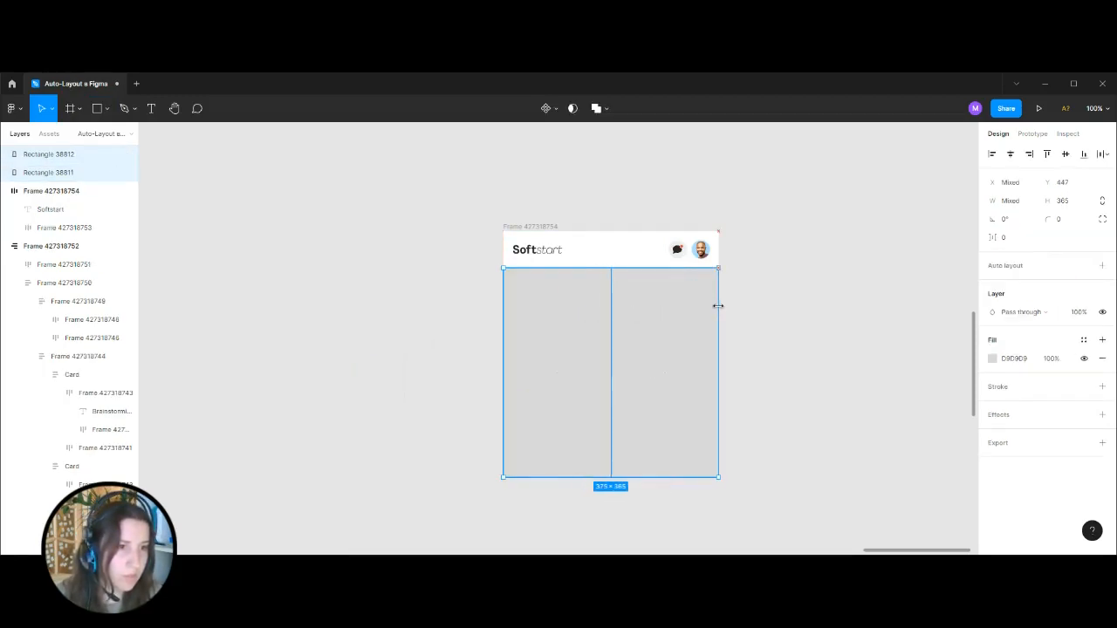
{"action": "left_click_drag", "start_coordinate": [667, 479], "coordinate": [679, 437]}
{"action": "left_click_drag", "start_coordinate": [647, 323], "coordinate": [633, 471]}
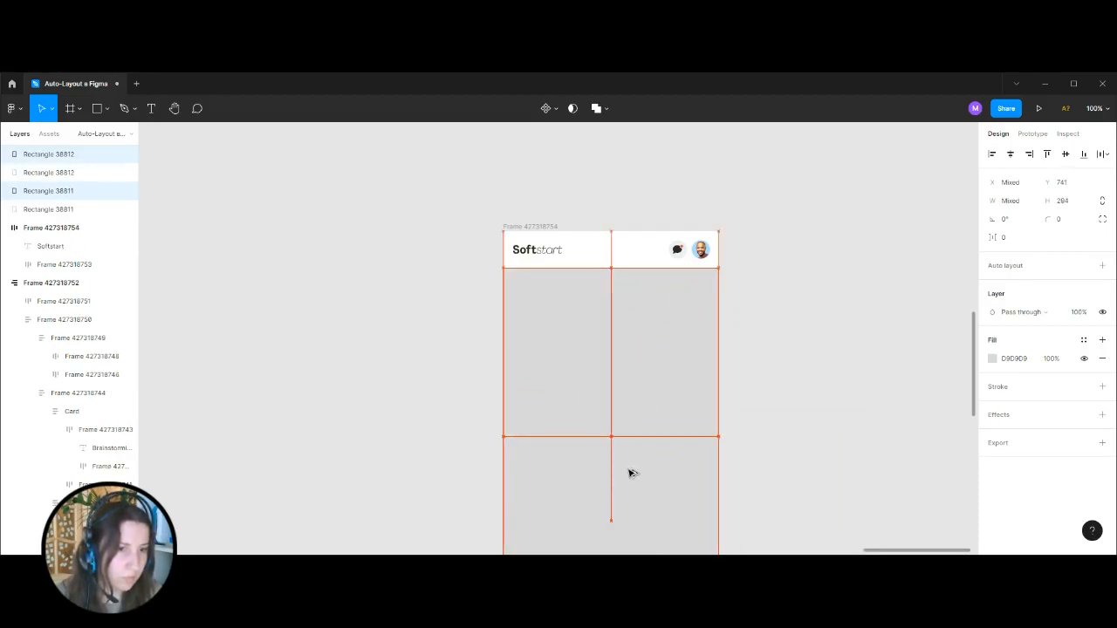
{"action": "left_click", "coordinate": [642, 353]}
{"action": "left_click", "coordinate": [589, 343]}
{"action": "left_click", "coordinate": [783, 314]}
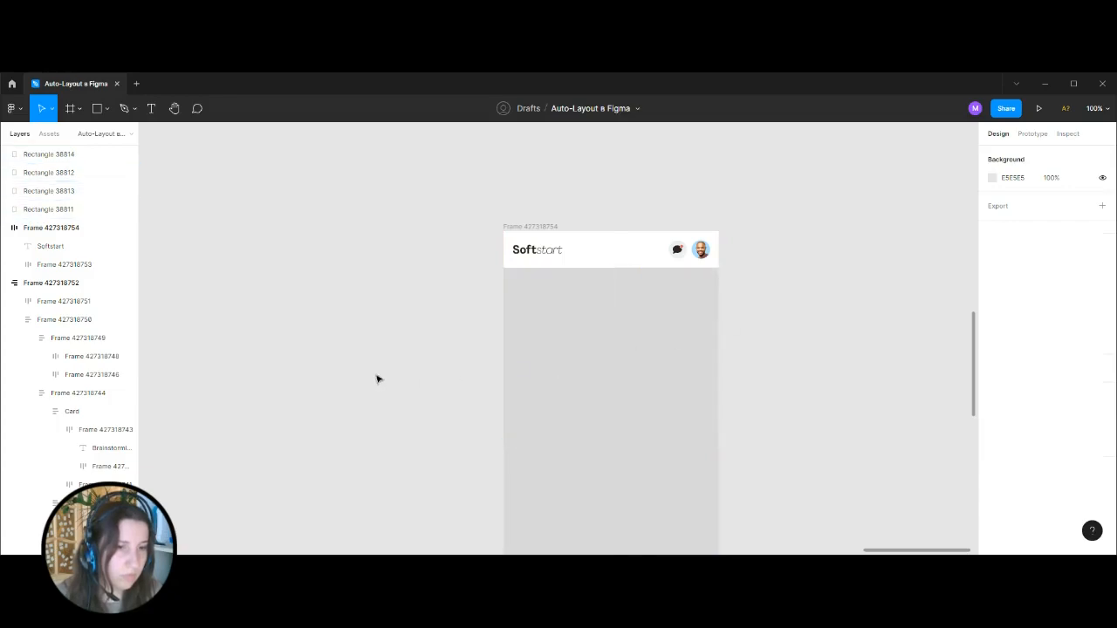
Delete the four grey rectangles beneath the header.
{"action": "left_click", "coordinate": [507, 321]}
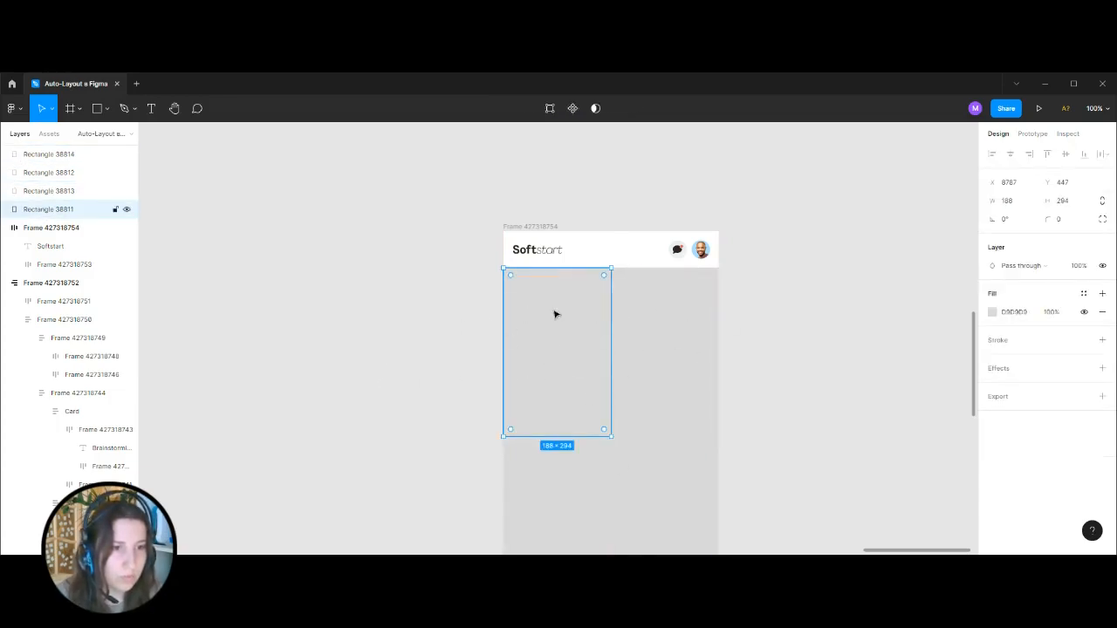
{"action": "scroll", "coordinate": [480, 307], "scroll_direction": "down", "scroll_amount": 3}
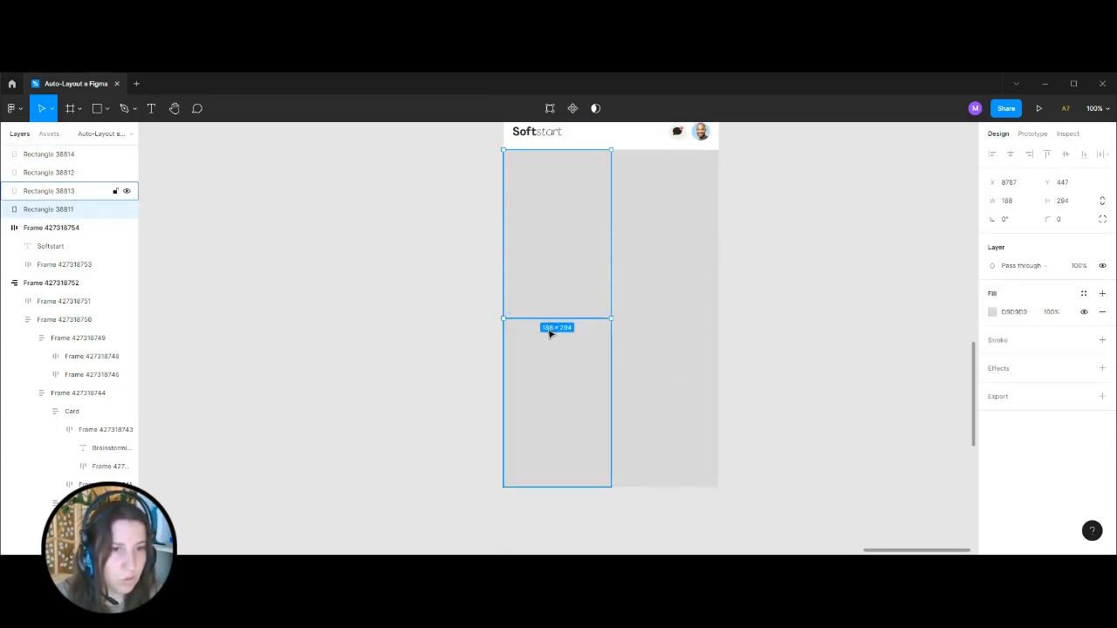
{"action": "left_click_drag", "start_coordinate": [468, 245], "coordinate": [755, 468]}
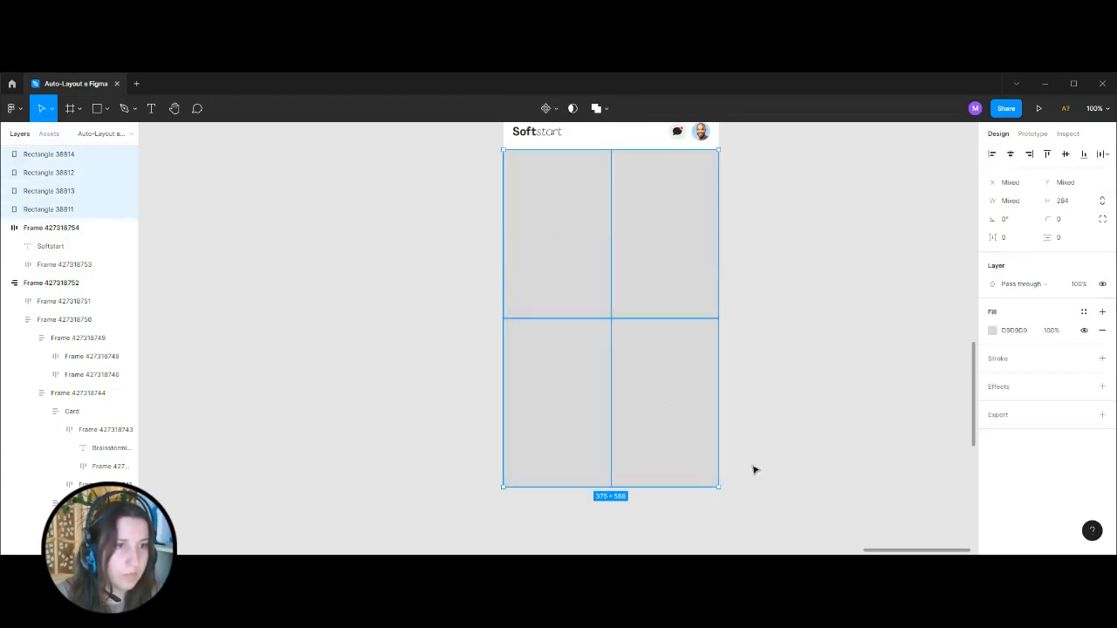
{"action": "key", "text": "Delete"}
Examine how the name label is nested inside the first participant's photo tile in the example screen.
{"action": "key", "text": "ctrl+minus"}
{"action": "left_click_drag", "start_coordinate": [482, 303], "coordinate": [878, 333]}
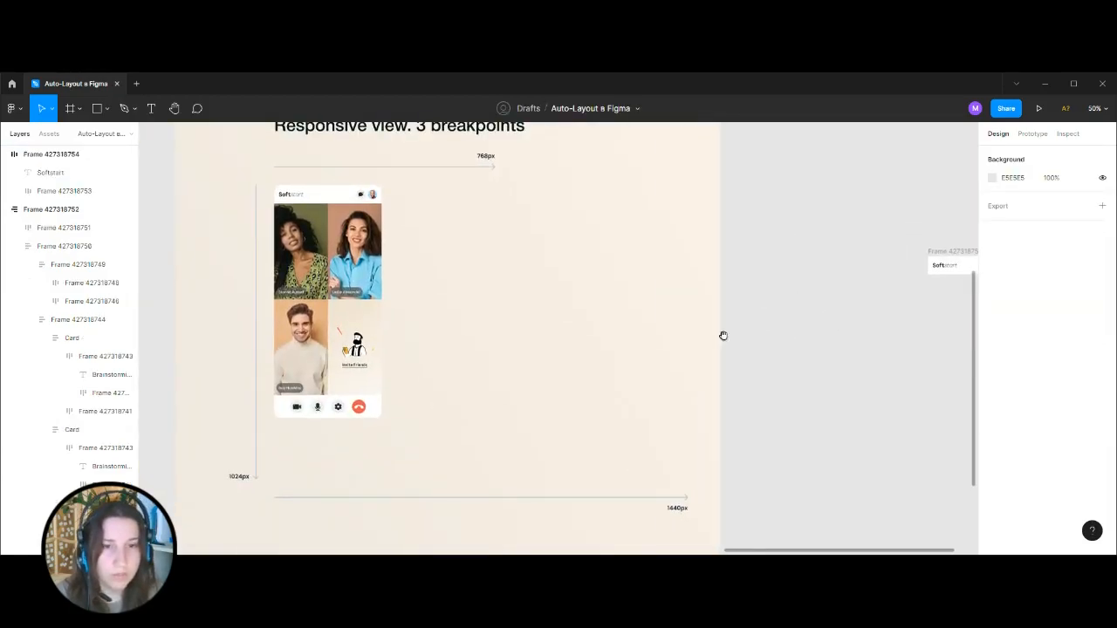
{"action": "left_click_drag", "start_coordinate": [485, 341], "coordinate": [741, 377]}
{"action": "key", "text": "ctrl+plus"}
{"action": "key", "text": "ctrl+plus"}
{"action": "left_click_drag", "start_coordinate": [650, 200], "coordinate": [578, 397]}
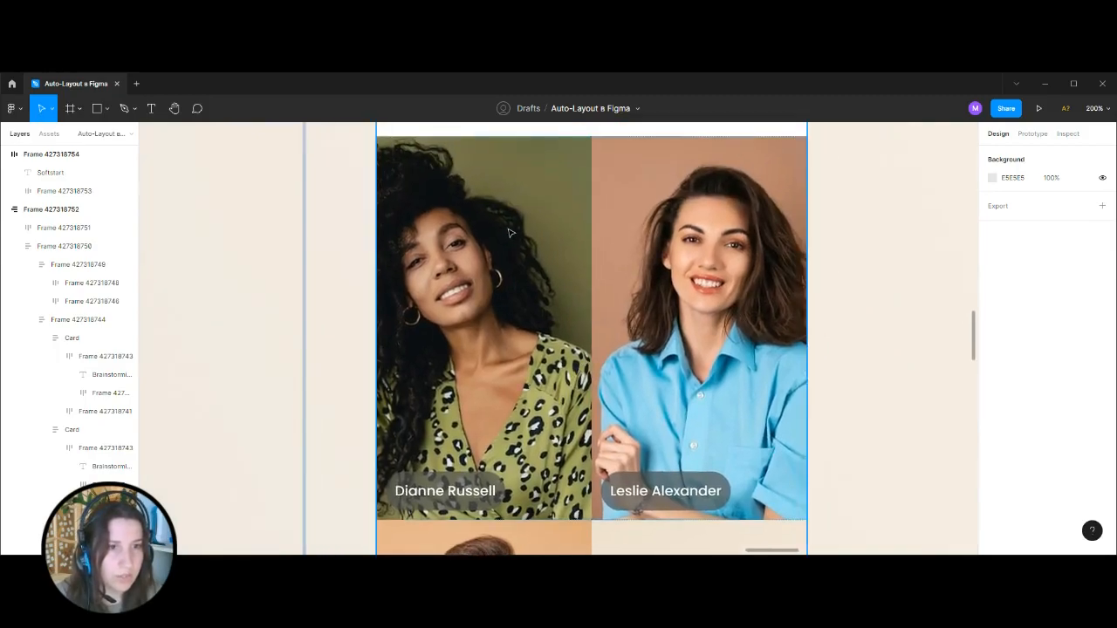
{"action": "left_click", "coordinate": [511, 232]}
{"action": "double_click", "coordinate": [489, 354]}
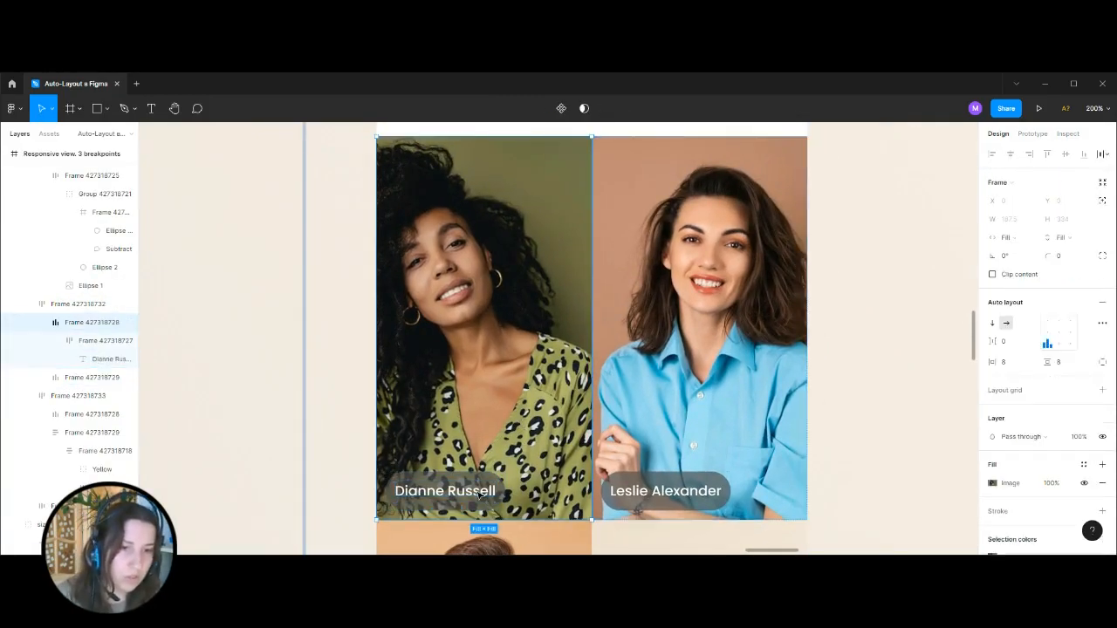
{"action": "left_click", "coordinate": [876, 361]}
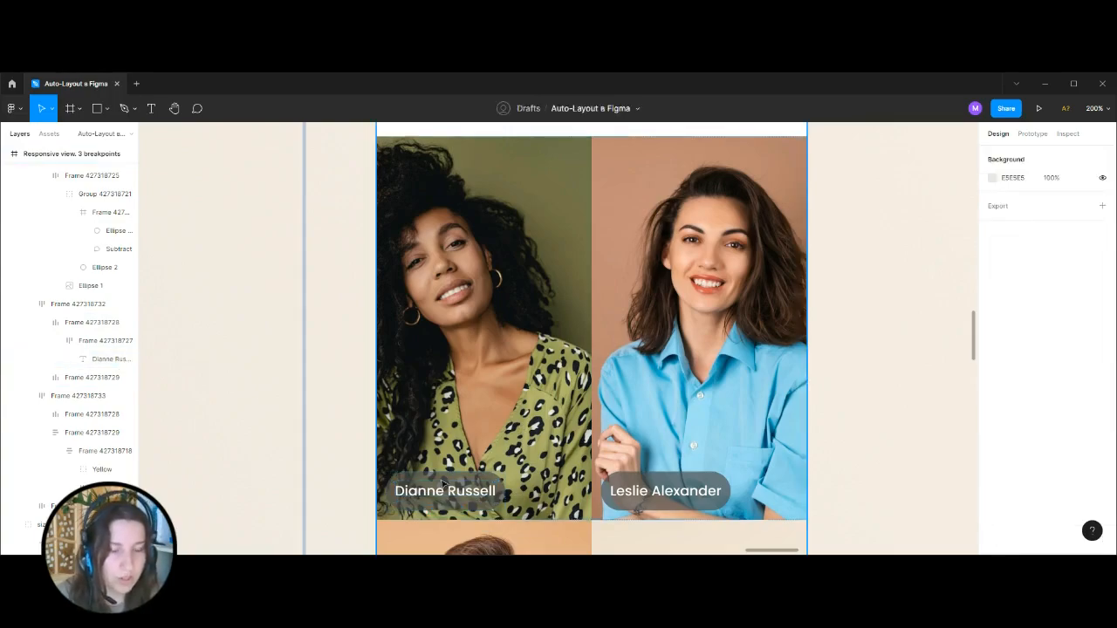
Copy the first participant's name text from the example tile and paste it below the rebuilt header.
{"action": "key", "text": "ctrl+minus"}
{"action": "key", "text": "ctrl+minus"}
{"action": "key", "text": "ctrl+plus"}
{"action": "key", "text": "ctrl+plus"}
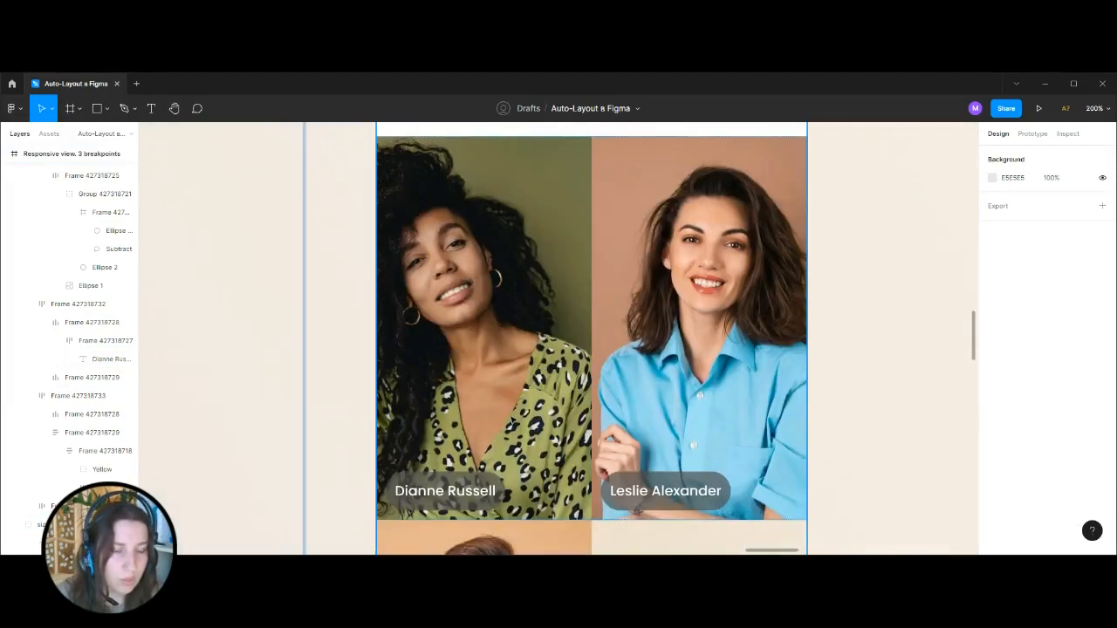
{"action": "key", "text": "ctrl+minus"}
{"action": "key", "text": "ctrl+minus"}
{"action": "key", "text": "ctrl+minus"}
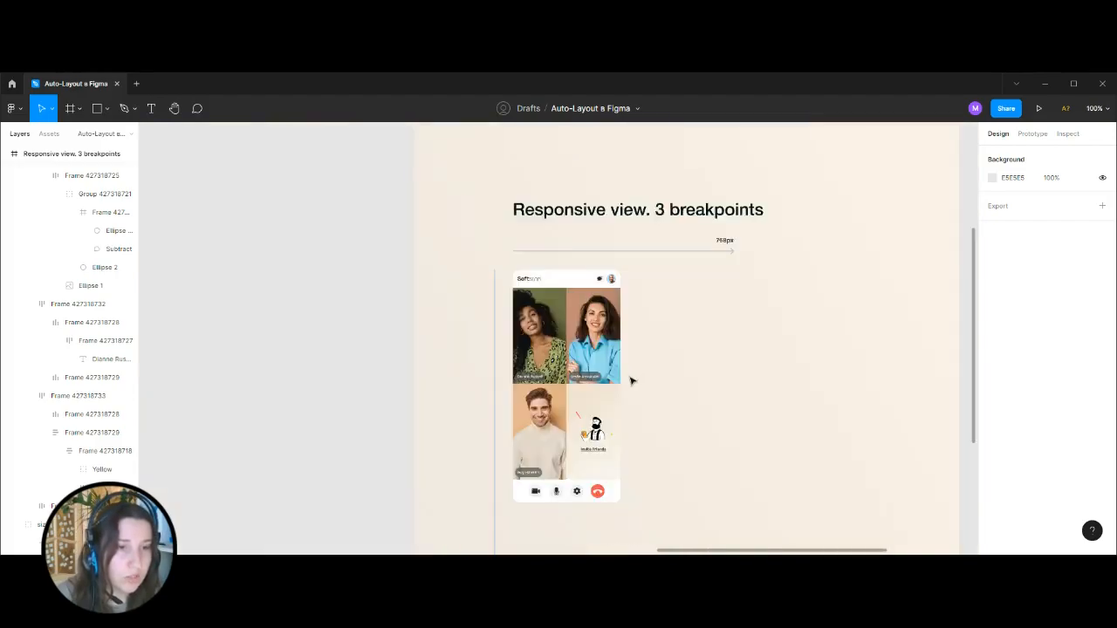
{"action": "key", "text": "ctrl+plus"}
{"action": "key", "text": "ctrl+plus"}
{"action": "left_click_drag", "start_coordinate": [790, 386], "coordinate": [804, 363]}
{"action": "key", "text": "ctrl+plus"}
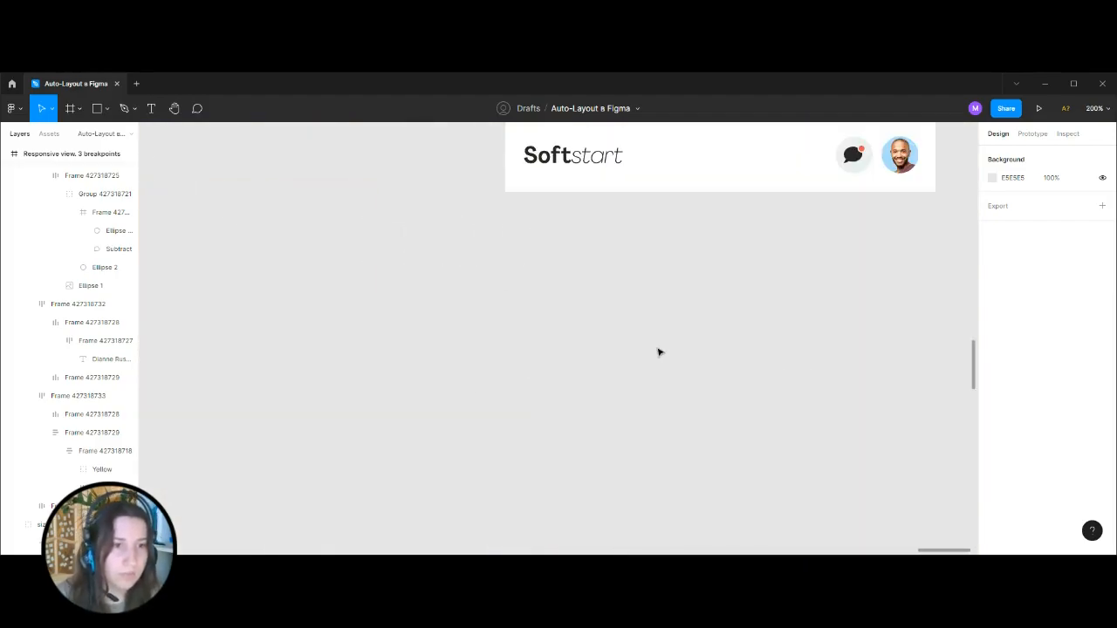
{"action": "key", "text": "ctrl+v"}
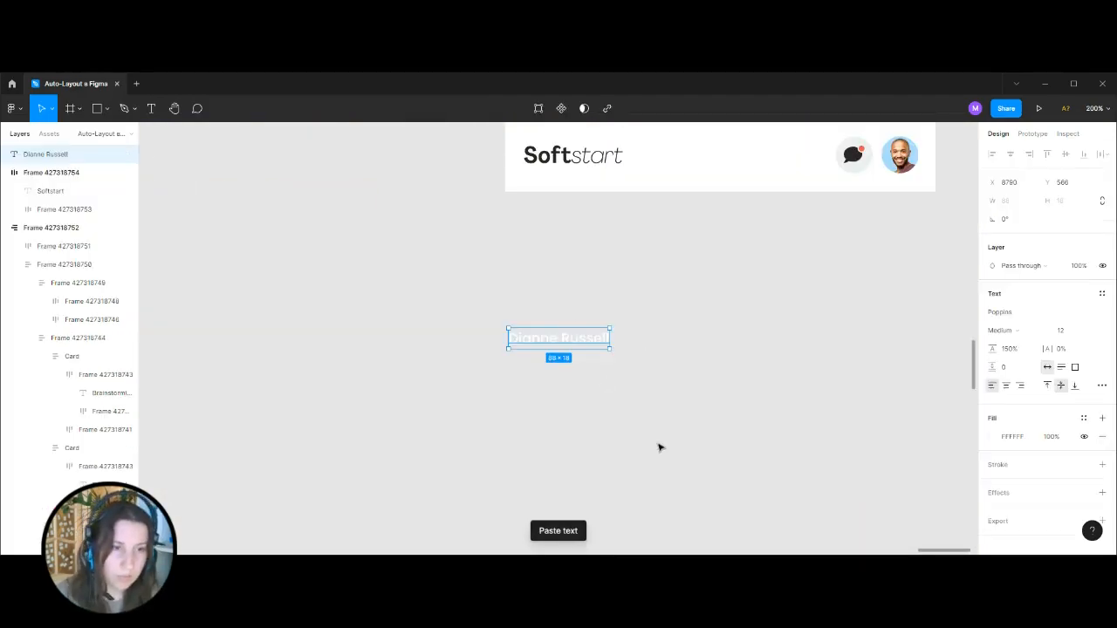
Wrap the pasted name text in an auto layout frame with corner radius 100 and vertical padding 6.
{"action": "key", "text": "ctrl+plus"}
{"action": "key", "text": "shift+a"}
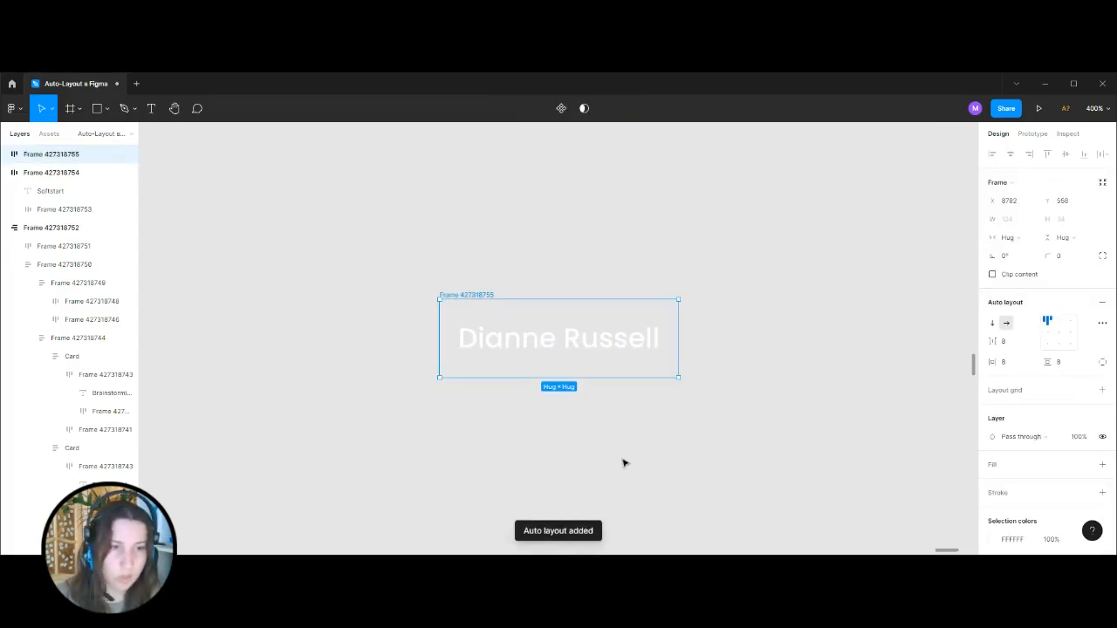
{"action": "left_click", "coordinate": [1066, 259]}
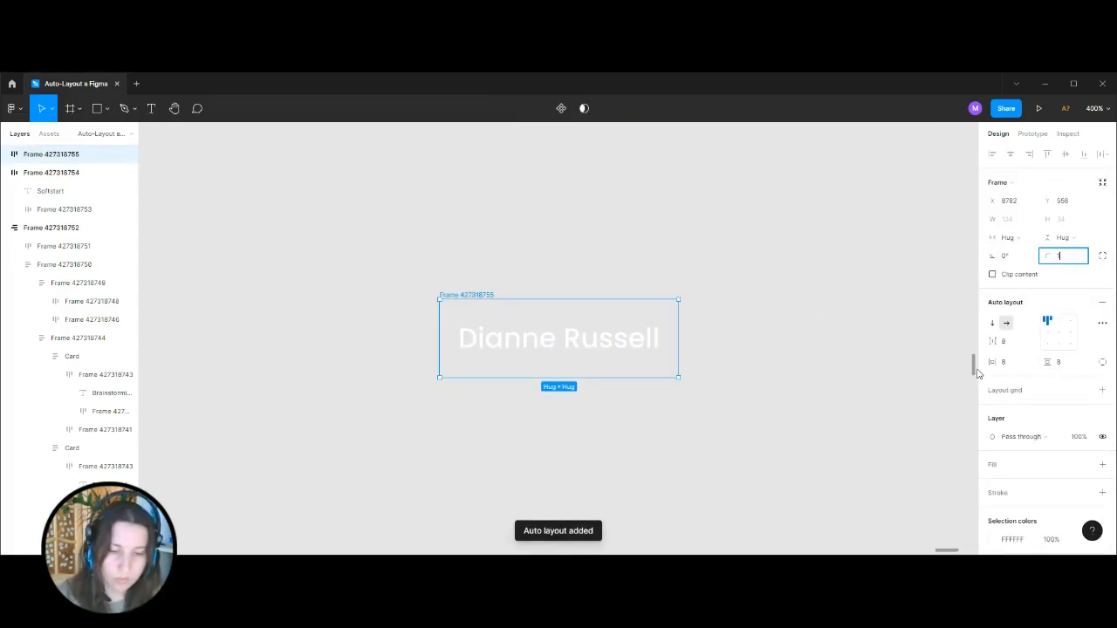
{"action": "key", "text": "Return"}
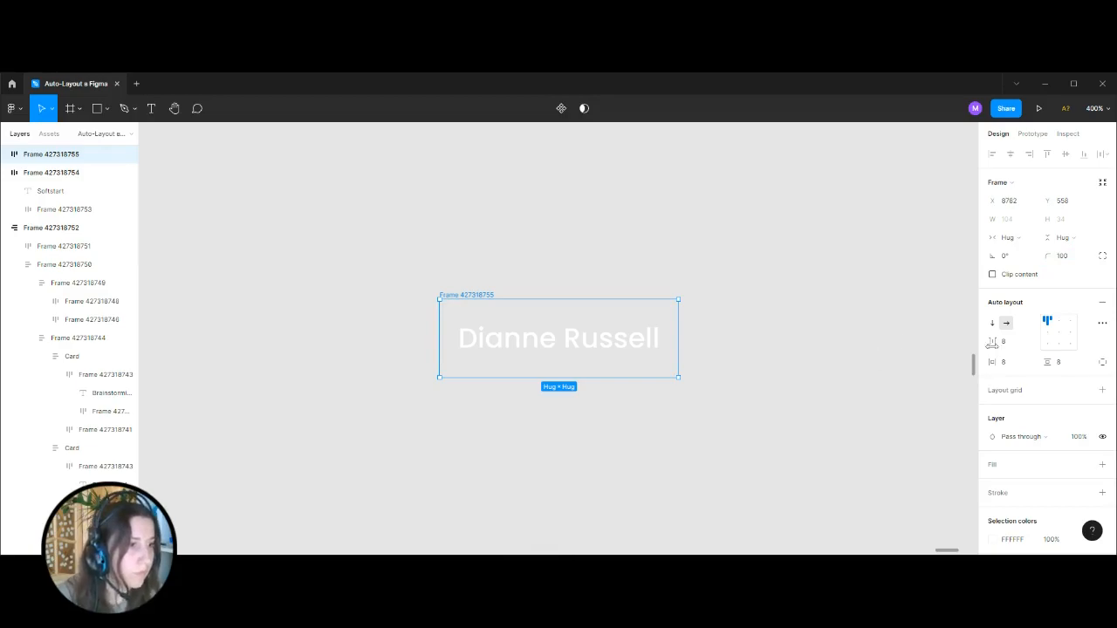
{"action": "left_click", "coordinate": [1061, 364]}
{"action": "type", "text": "6"}
{"action": "key", "text": "Return"}
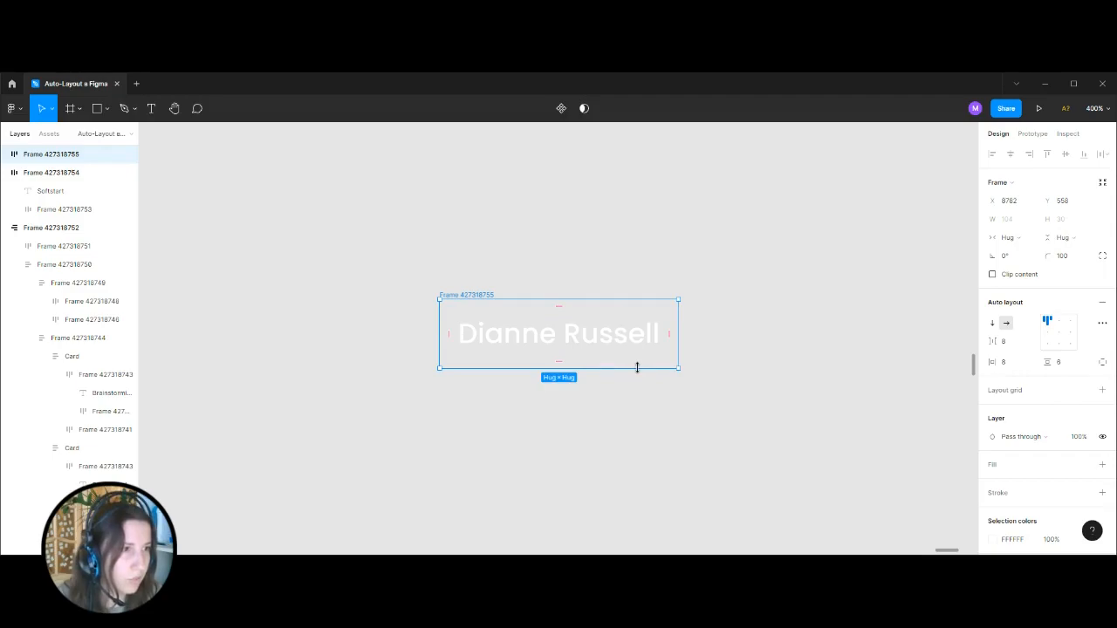
Set the name label frame's height to a fixed 24 and center its content.
{"action": "left_click_drag", "start_coordinate": [638, 368], "coordinate": [646, 362]}
{"action": "left_click", "coordinate": [1060, 220]}
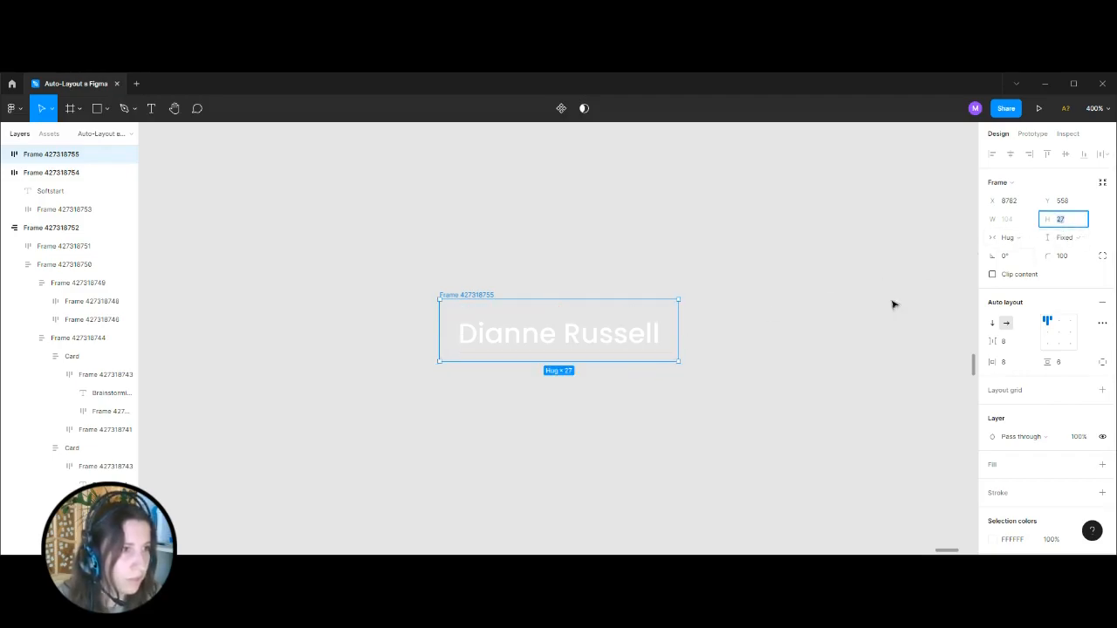
{"action": "type", "text": "24"}
{"action": "key", "text": "Return"}
{"action": "left_click", "coordinate": [1058, 332]}
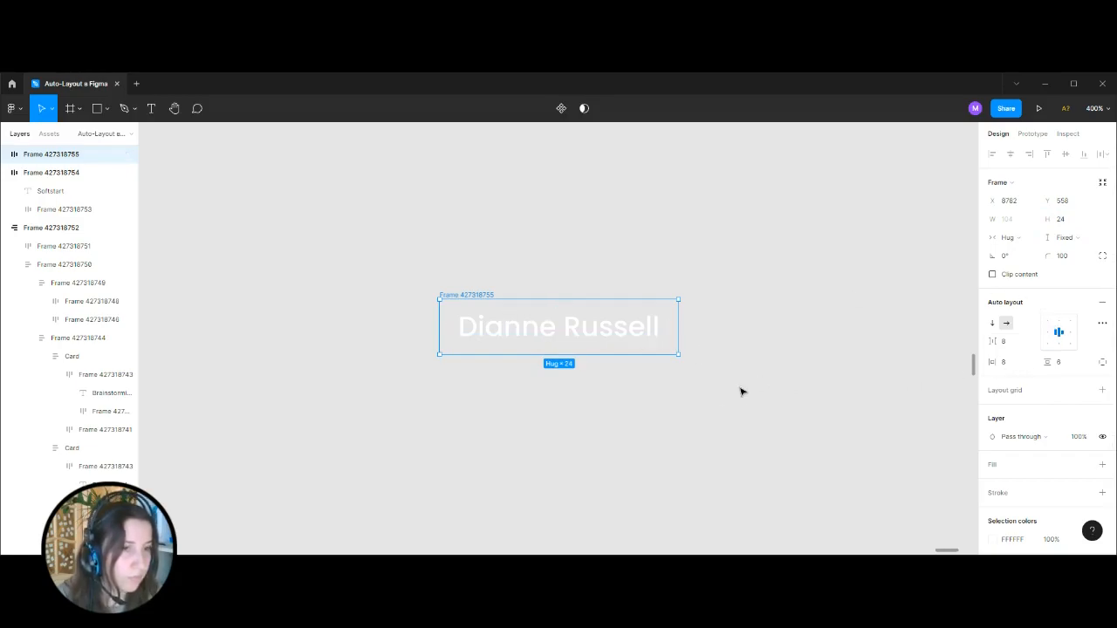
Copy the 505050 fill at 70% from the first participant's name label frame in the example screen.
{"action": "left_click", "coordinate": [744, 346]}
{"action": "key", "text": "ctrl+minus"}
{"action": "key", "text": "ctrl+minus"}
{"action": "key", "text": "ctrl+minus"}
{"action": "key", "text": "ctrl+minus"}
{"action": "left_click_drag", "start_coordinate": [502, 293], "coordinate": [778, 317]}
{"action": "key", "text": "ctrl+plus"}
{"action": "key", "text": "ctrl+plus"}
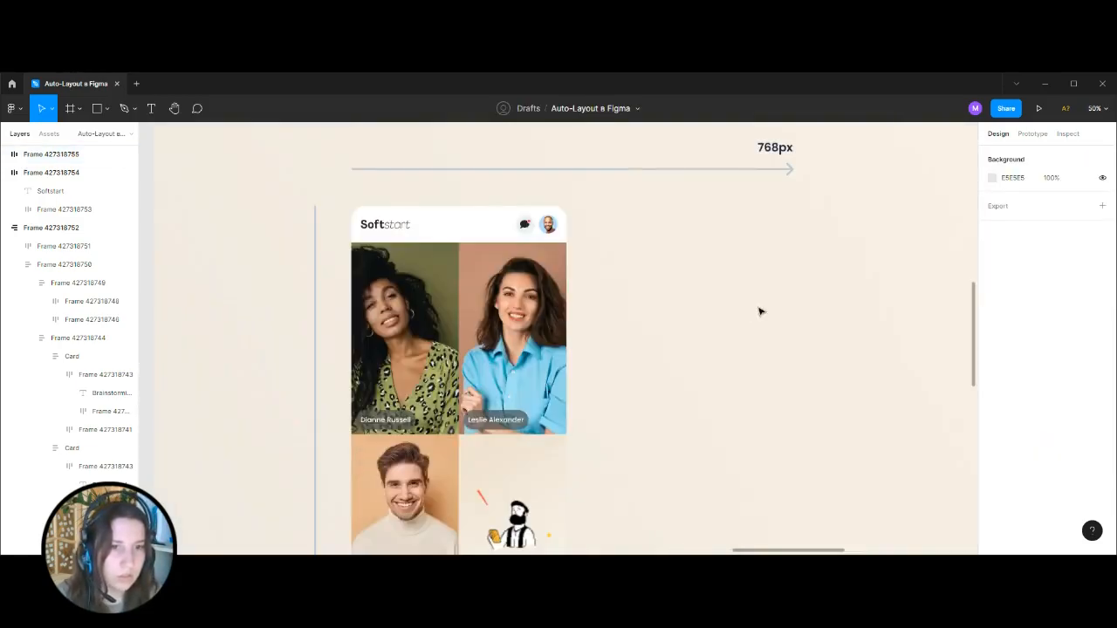
{"action": "scroll", "coordinate": [500, 324], "scroll_direction": "down", "scroll_amount": 1}
{"action": "left_click", "coordinate": [410, 376], "text": "ctrl"}
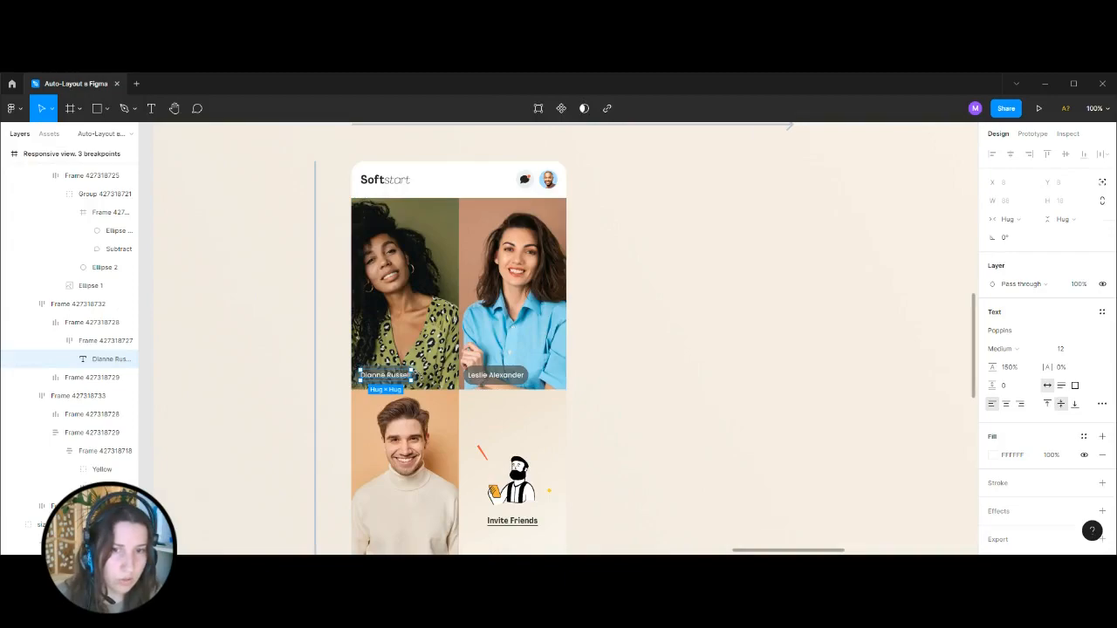
{"action": "left_click", "coordinate": [75, 342]}
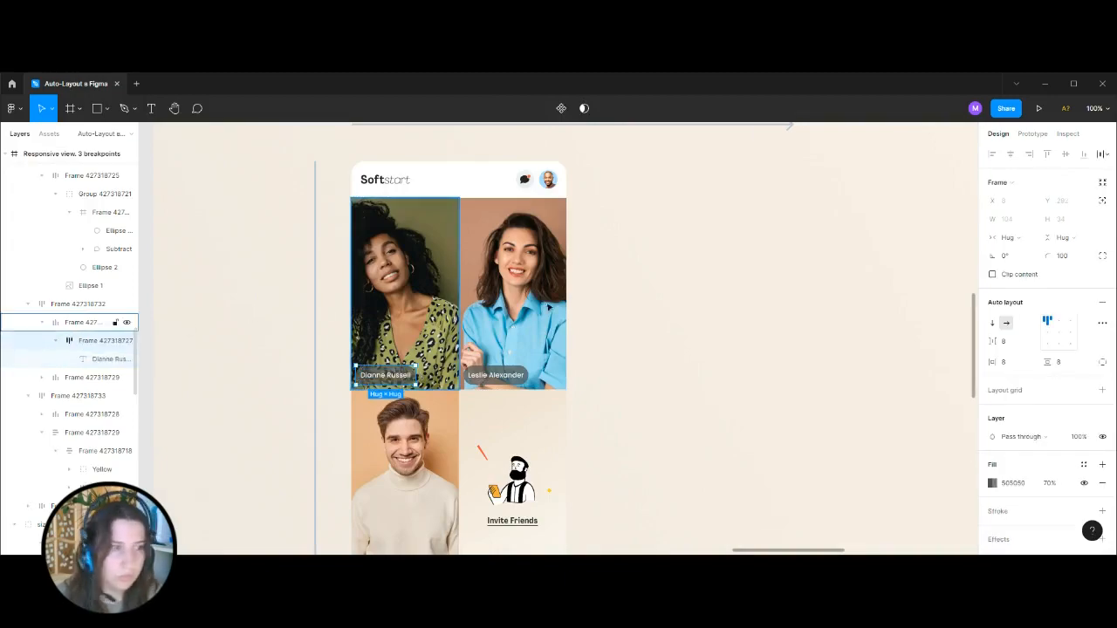
Give the rebuilt name label the copied 505050 fill at 70% and remove its white fill.
{"action": "left_click", "coordinate": [803, 417]}
{"action": "key", "text": "ctrl+minus"}
{"action": "key", "text": "ctrl+minus"}
{"action": "left_click_drag", "start_coordinate": [837, 384], "coordinate": [552, 378]}
{"action": "key", "text": "ctrl+plus"}
{"action": "key", "text": "ctrl+plus"}
{"action": "key", "text": "ctrl+plus"}
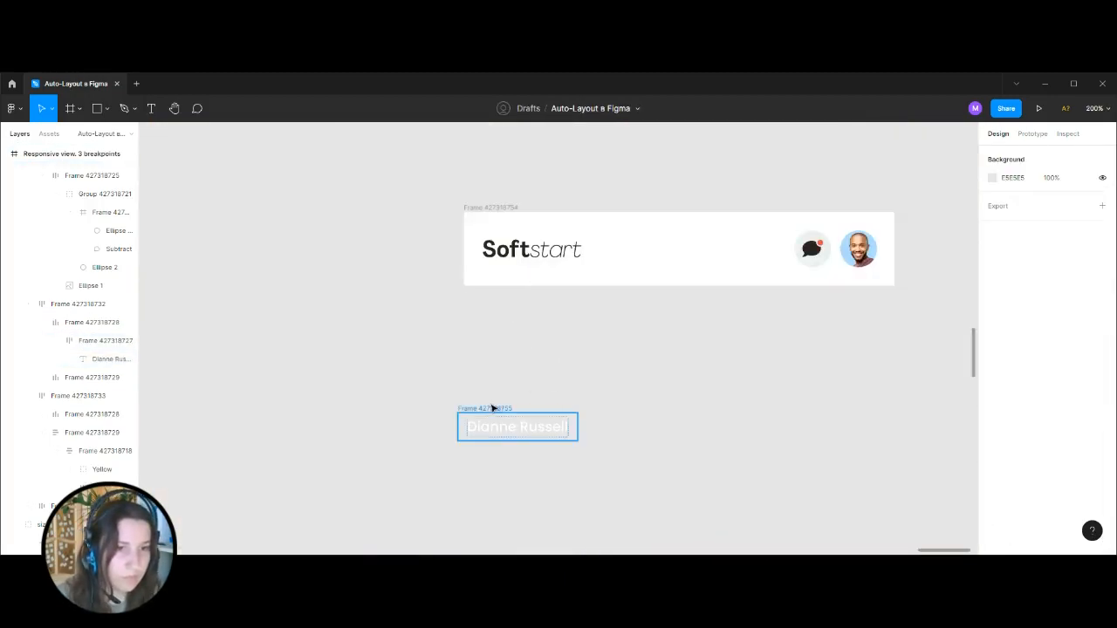
{"action": "left_click", "coordinate": [493, 408]}
{"action": "left_click", "coordinate": [1101, 381]}
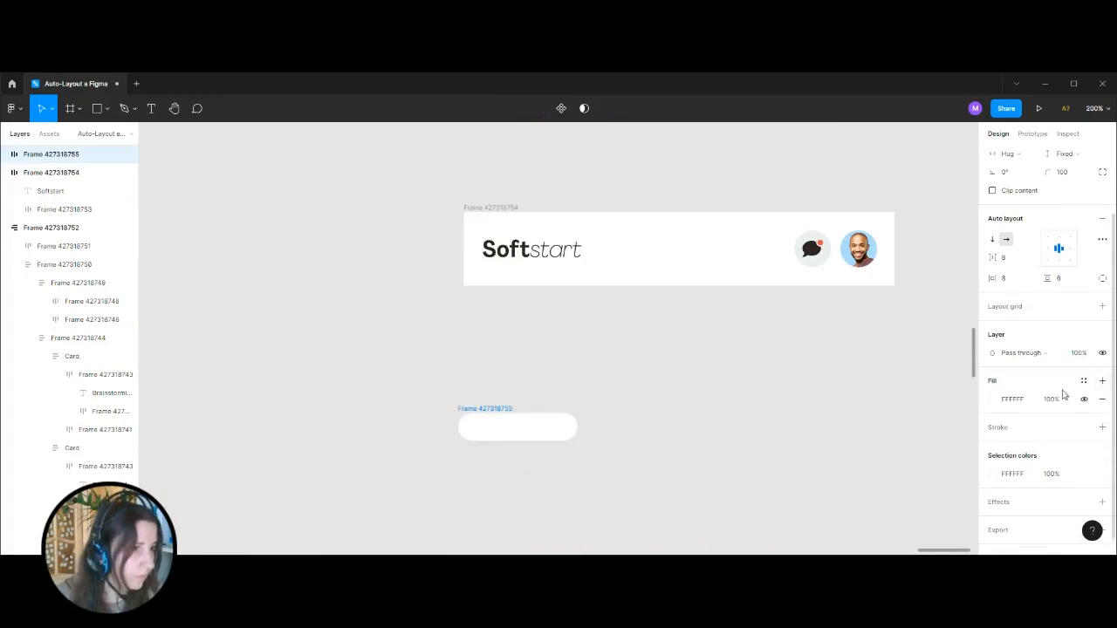
{"action": "left_click", "coordinate": [1102, 380]}
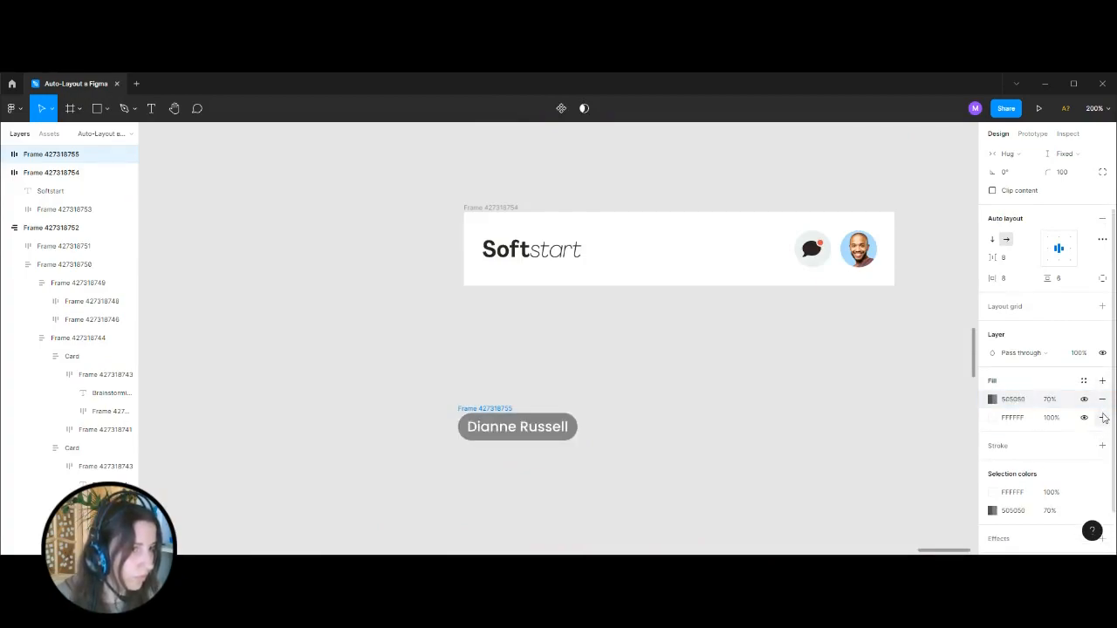
{"action": "left_click", "coordinate": [593, 420]}
Try moving the name label lower and wrapping it in a vertical auto layout frame without padding.
{"action": "scroll", "coordinate": [568, 375], "scroll_direction": "down", "scroll_amount": 3}
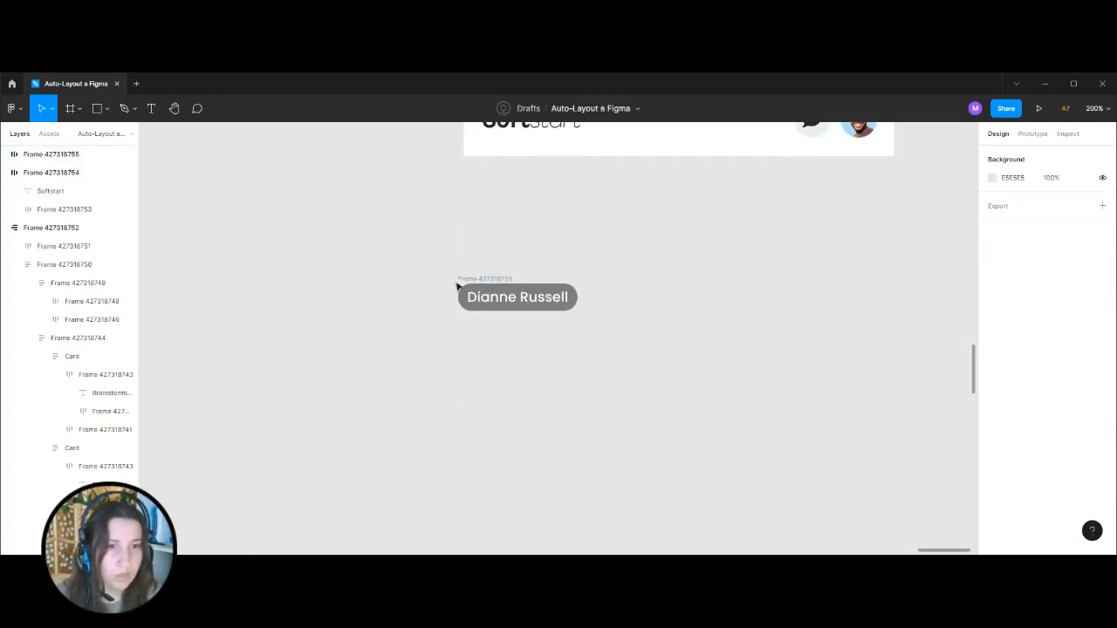
{"action": "left_click", "coordinate": [491, 279]}
{"action": "left_click_drag", "start_coordinate": [494, 279], "coordinate": [508, 329]}
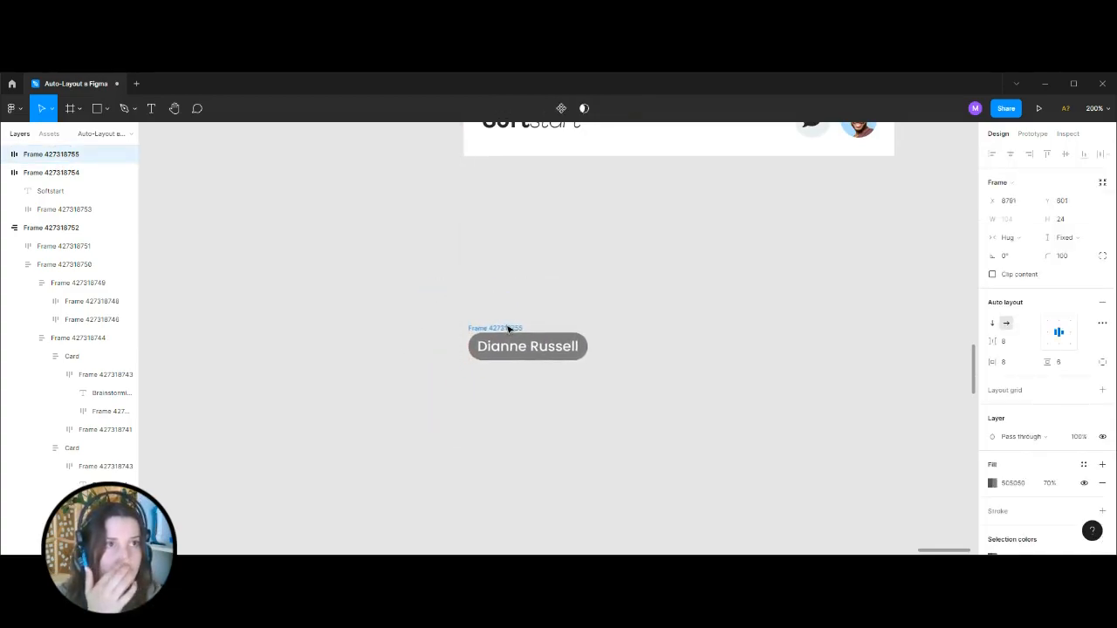
{"action": "left_click", "coordinate": [659, 323]}
{"action": "left_click", "coordinate": [527, 325]}
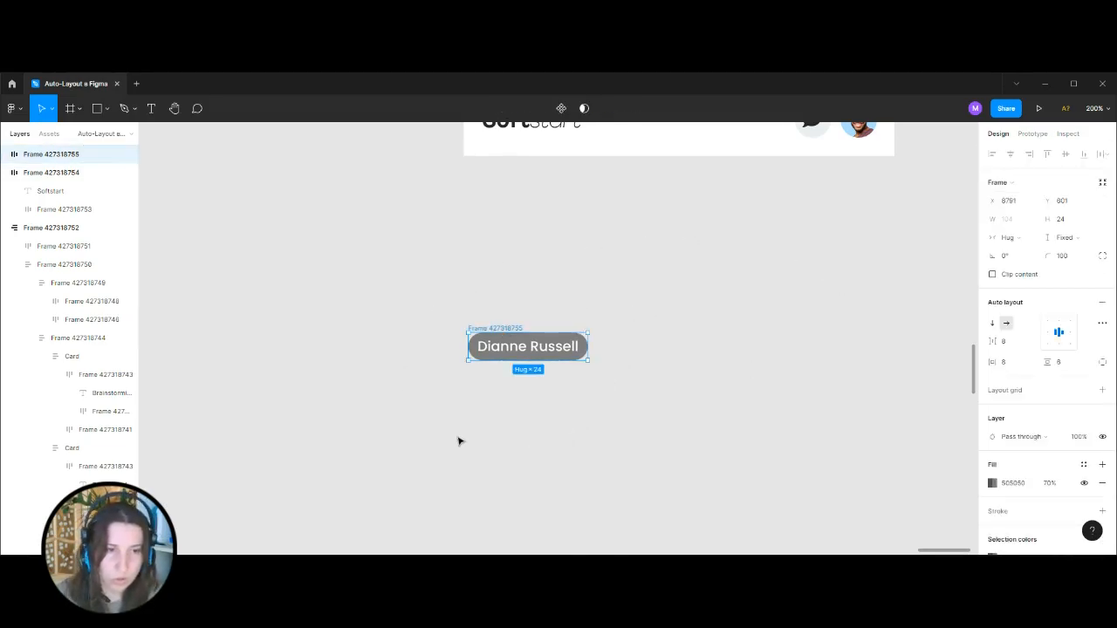
{"action": "key", "text": "ctrl+g"}
{"action": "left_click", "coordinate": [1103, 265]}
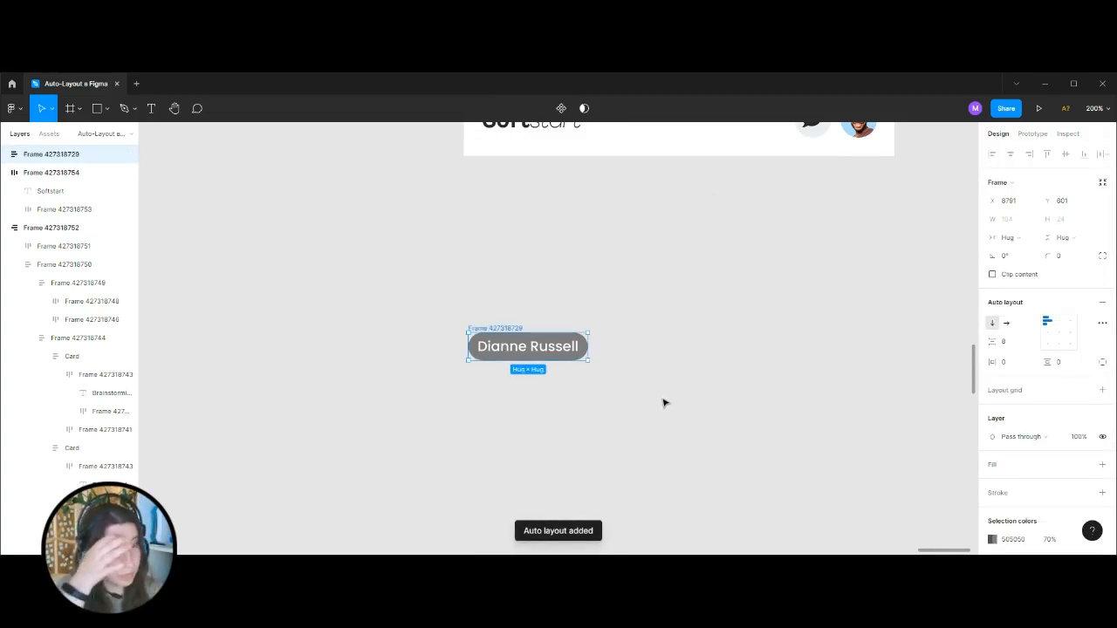
{"action": "double_click", "coordinate": [556, 349]}
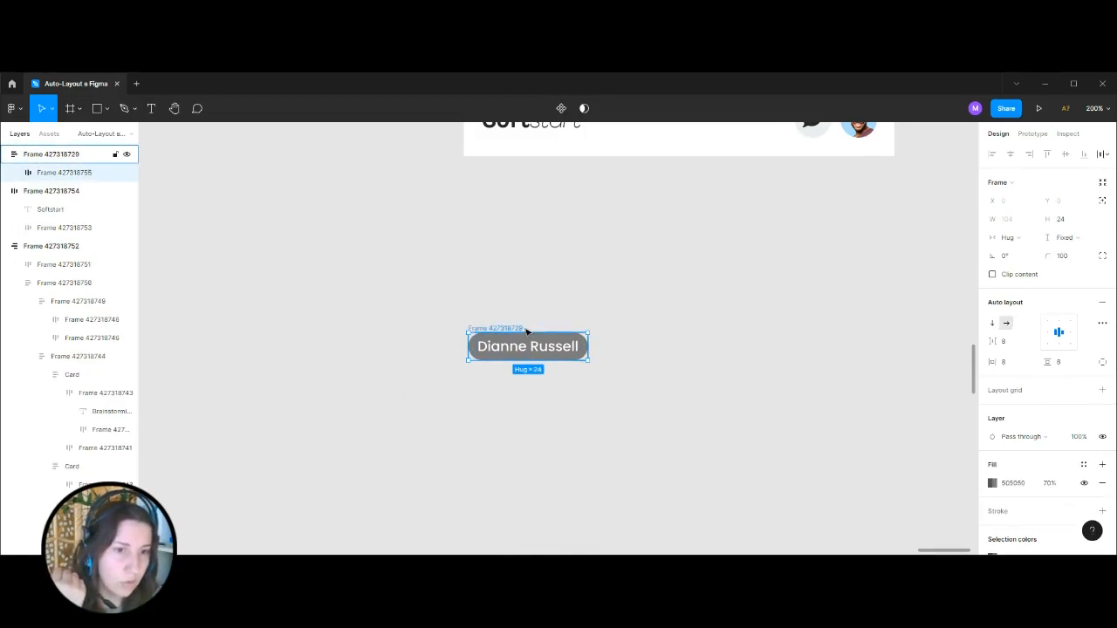
{"action": "left_click", "coordinate": [524, 328]}
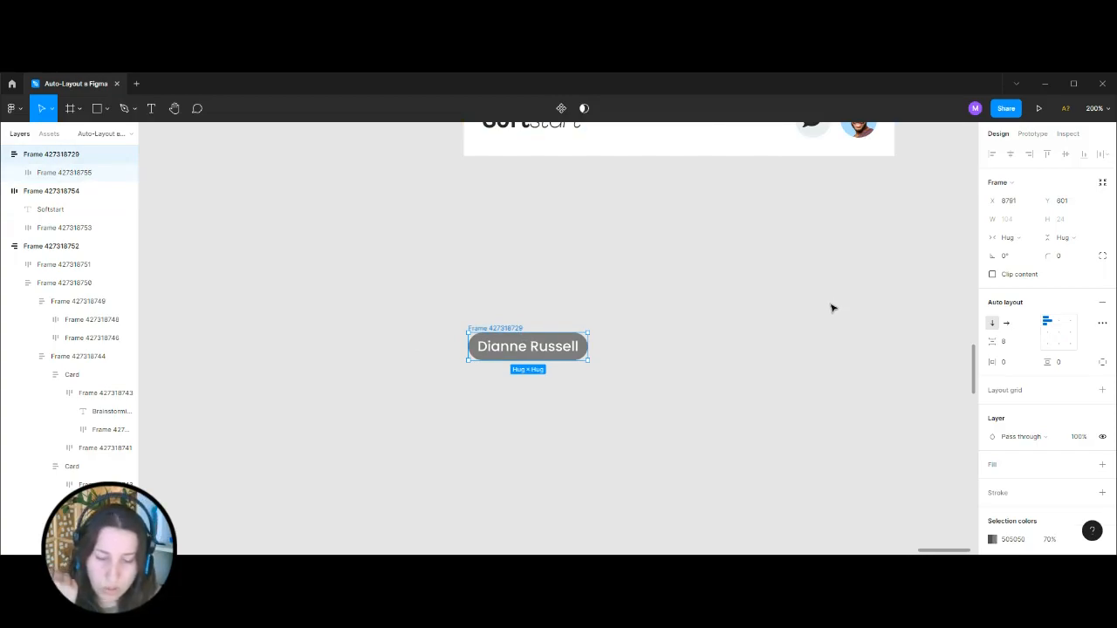
Duplicate the name label beside the original and wrap the copy in its own auto layout frame.
{"action": "double_click", "coordinate": [551, 357]}
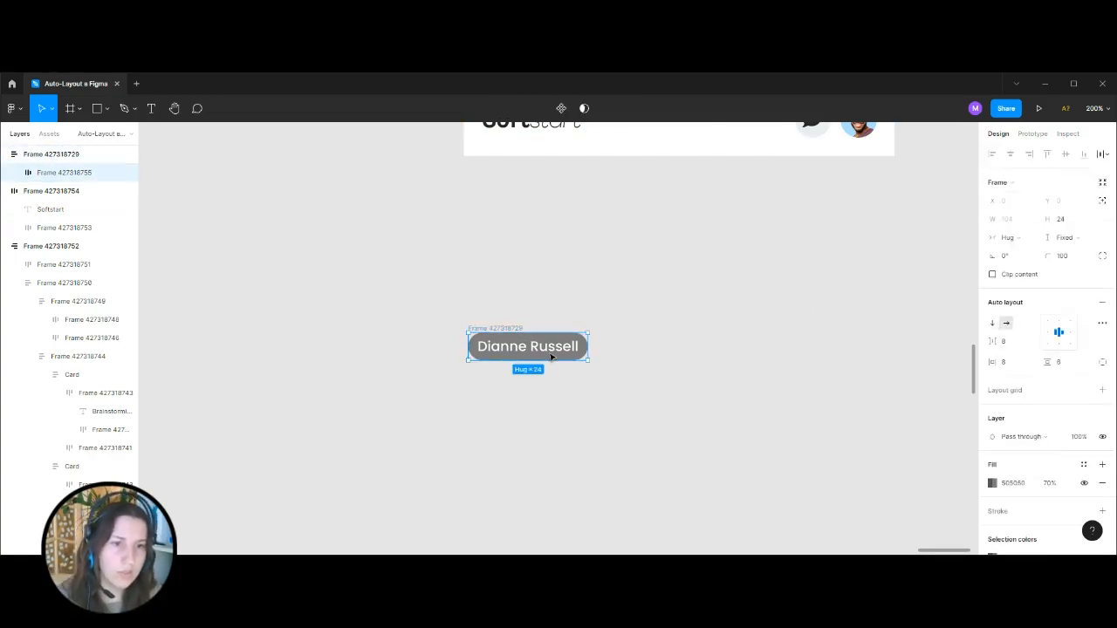
{"action": "left_click_drag", "start_coordinate": [506, 351], "coordinate": [747, 366]}
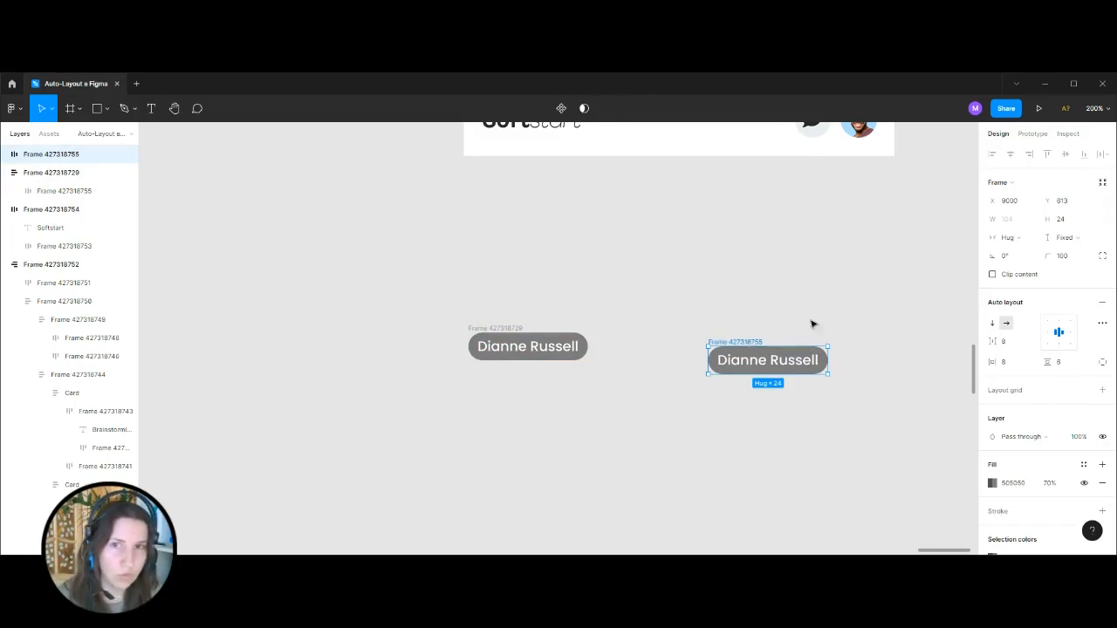
{"action": "key", "text": "shift+a"}
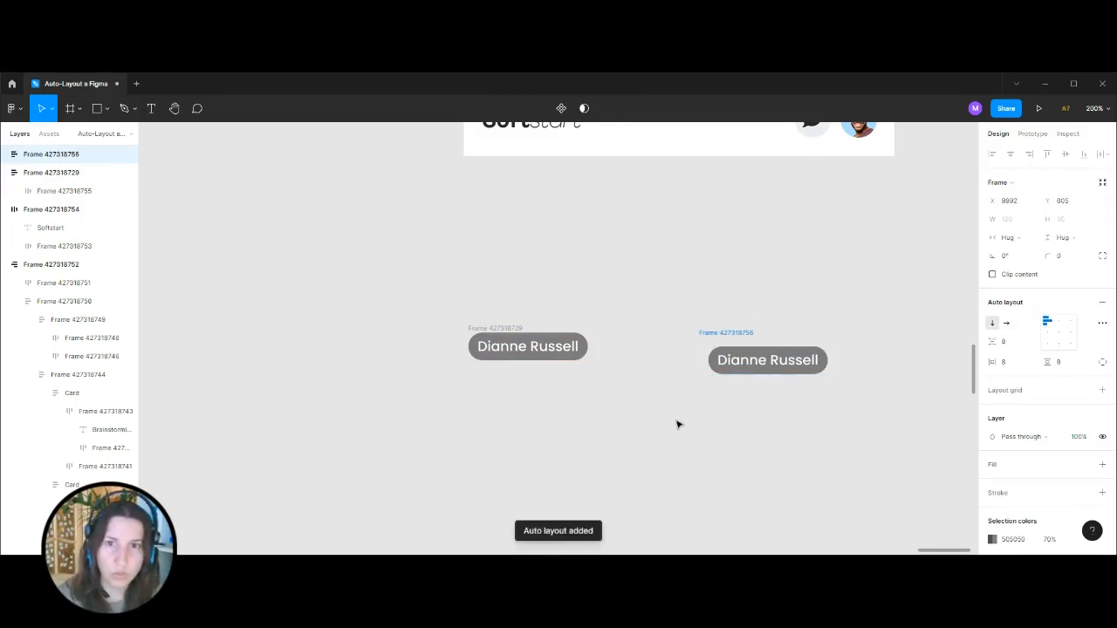
{"action": "left_click", "coordinate": [7, 155]}
{"action": "left_click", "coordinate": [60, 172]}
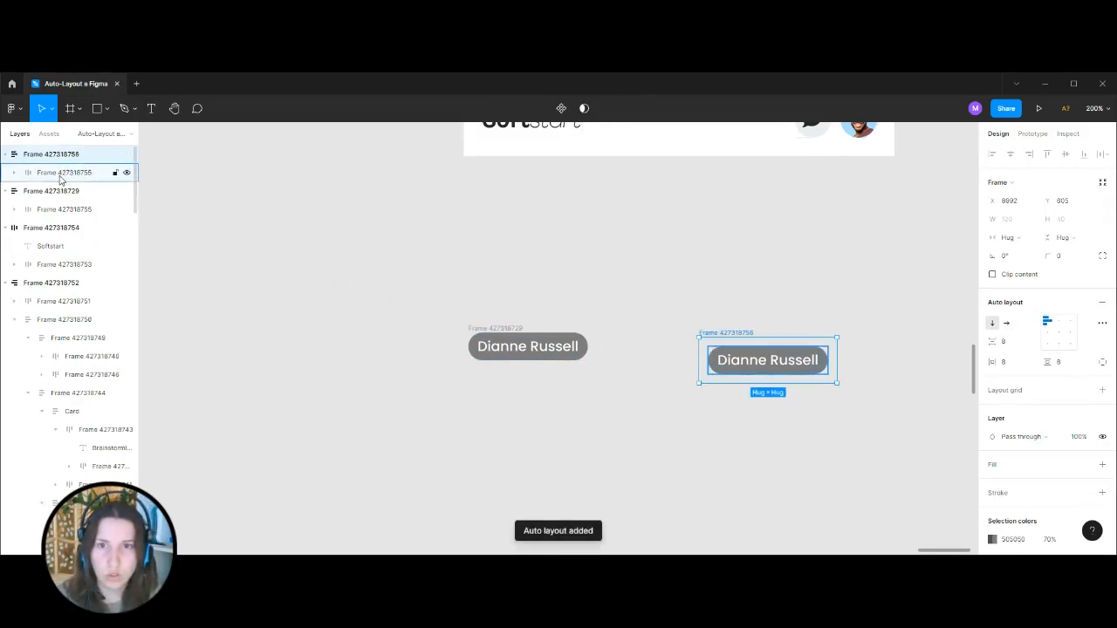
{"action": "left_click", "coordinate": [43, 154]}
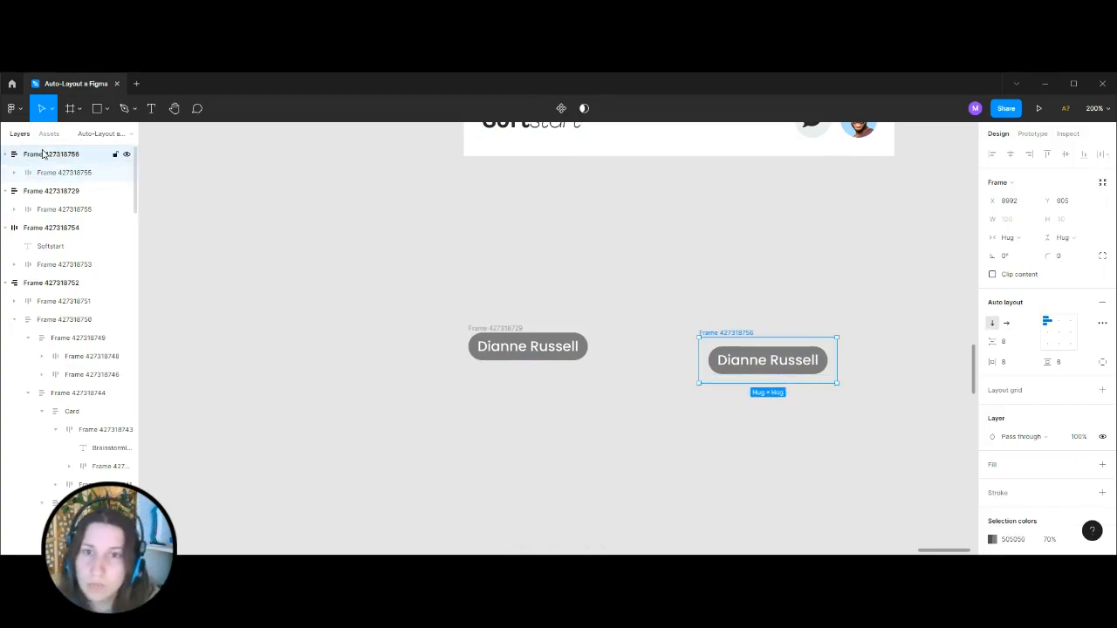
Delete the original wrapped label and place the new label frame just below the header, aligned with its left edge.
{"action": "left_click", "coordinate": [483, 328]}
{"action": "key", "text": "Delete"}
{"action": "left_click_drag", "start_coordinate": [748, 333], "coordinate": [514, 183]}
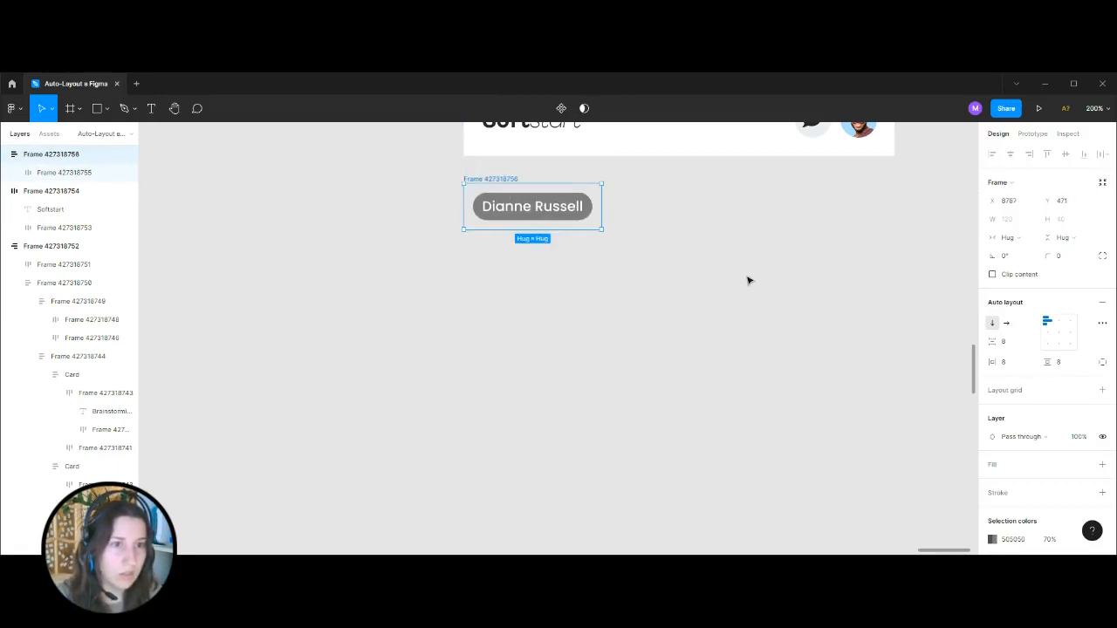
Set the outer frame around the name label to a fixed width of 188.
{"action": "left_click_drag", "start_coordinate": [603, 210], "coordinate": [692, 210]}
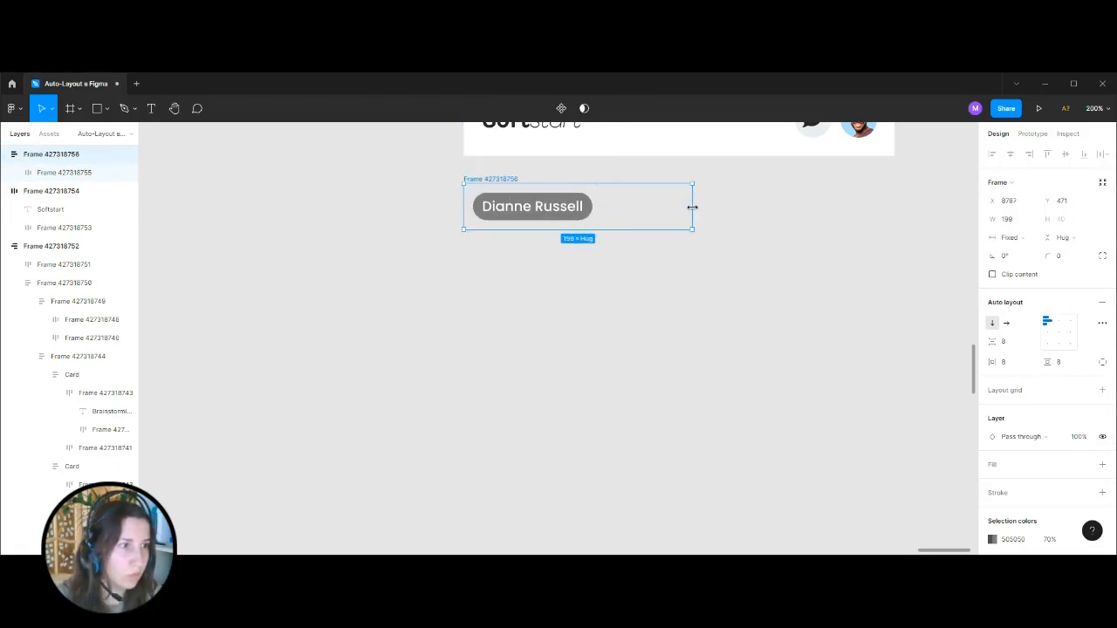
{"action": "left_click", "coordinate": [1021, 220]}
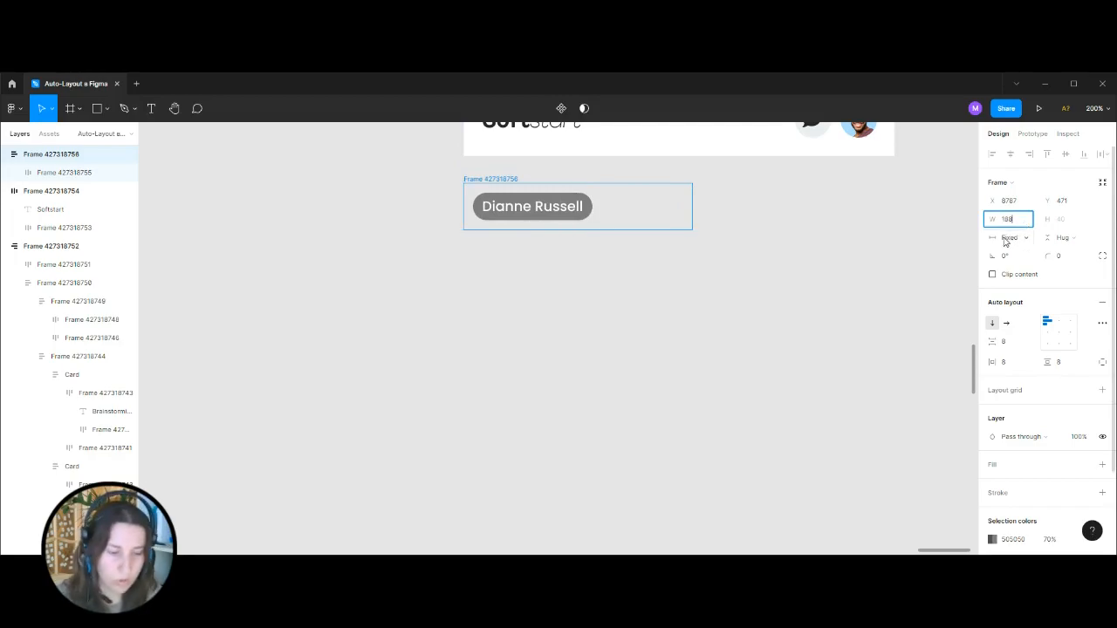
{"action": "left_click", "coordinate": [689, 325]}
{"action": "scroll", "coordinate": [690, 326], "scroll_direction": "down", "scroll_amount": 10}
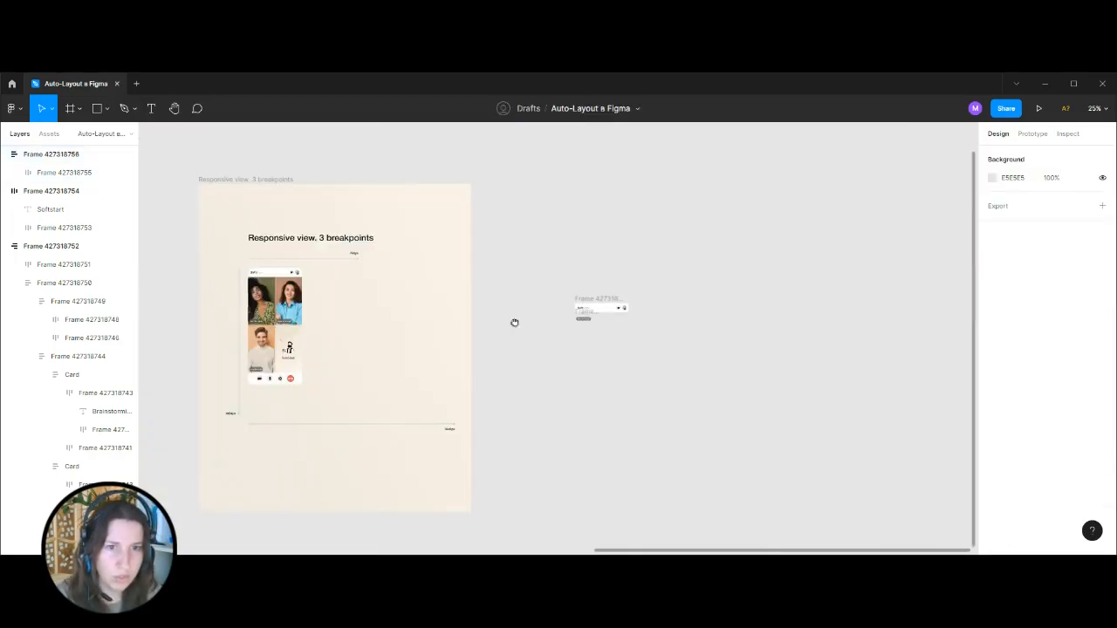
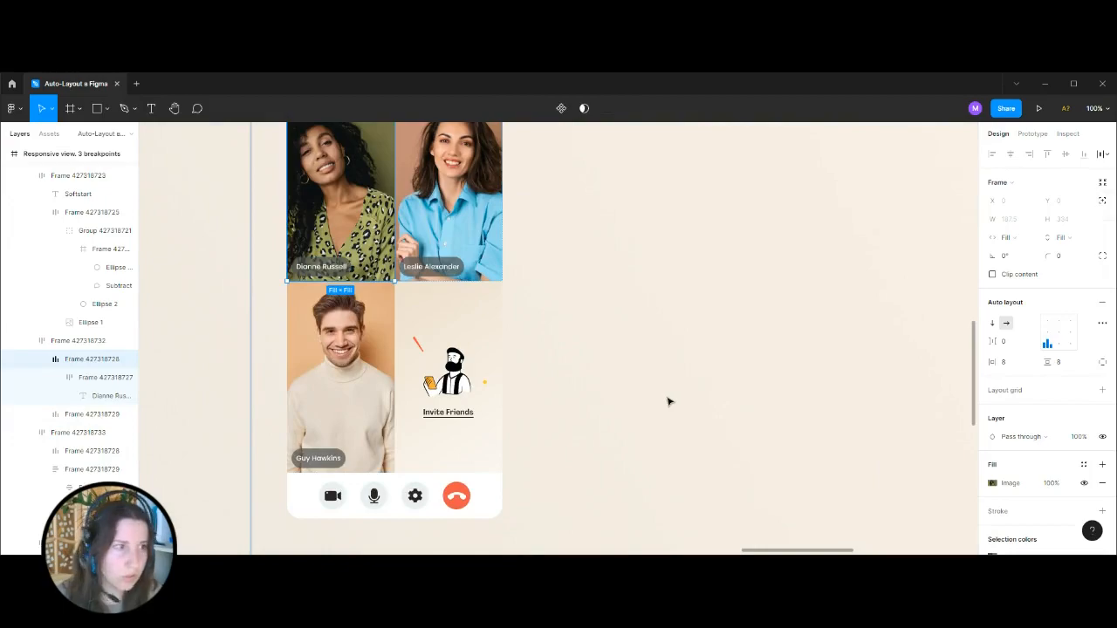
Set the name label's outer frame to a fixed height of 334 and align its content to the bottom left.
{"action": "key", "text": "ctrl+minus"}
{"action": "key", "text": "ctrl+minus"}
{"action": "left_click", "coordinate": [780, 355]}
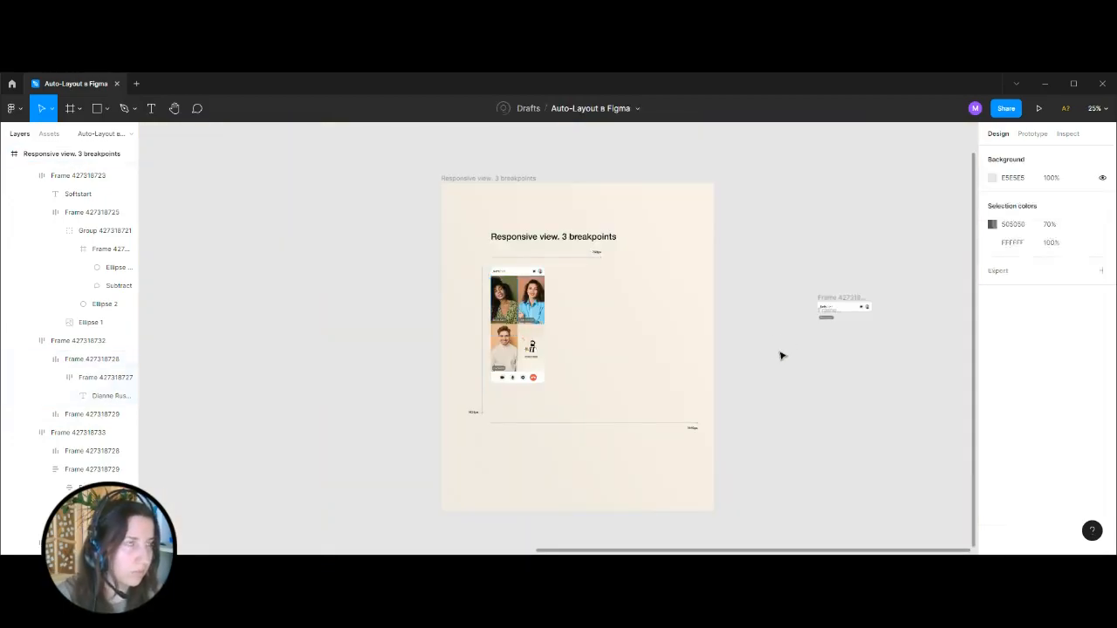
{"action": "left_click_drag", "start_coordinate": [746, 285], "coordinate": [517, 281]}
{"action": "key", "text": "ctrl+plus"}
{"action": "key", "text": "ctrl+plus"}
{"action": "left_click_drag", "start_coordinate": [699, 262], "coordinate": [509, 329]}
{"action": "left_click", "coordinate": [555, 282]}
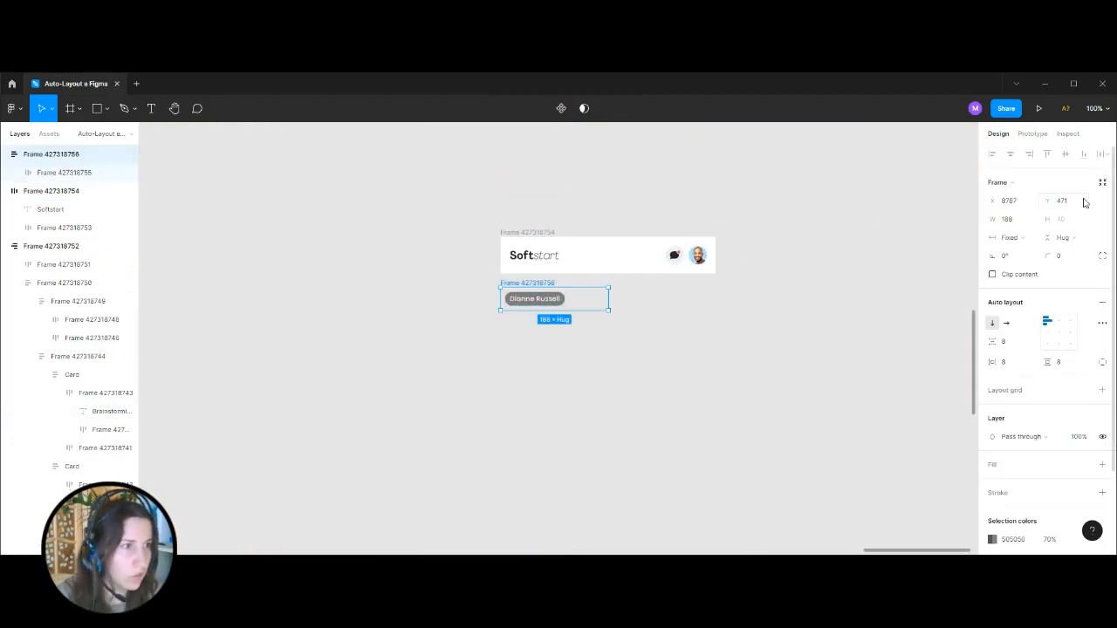
{"action": "left_click_drag", "start_coordinate": [581, 311], "coordinate": [583, 362]}
{"action": "left_click", "coordinate": [1062, 220]}
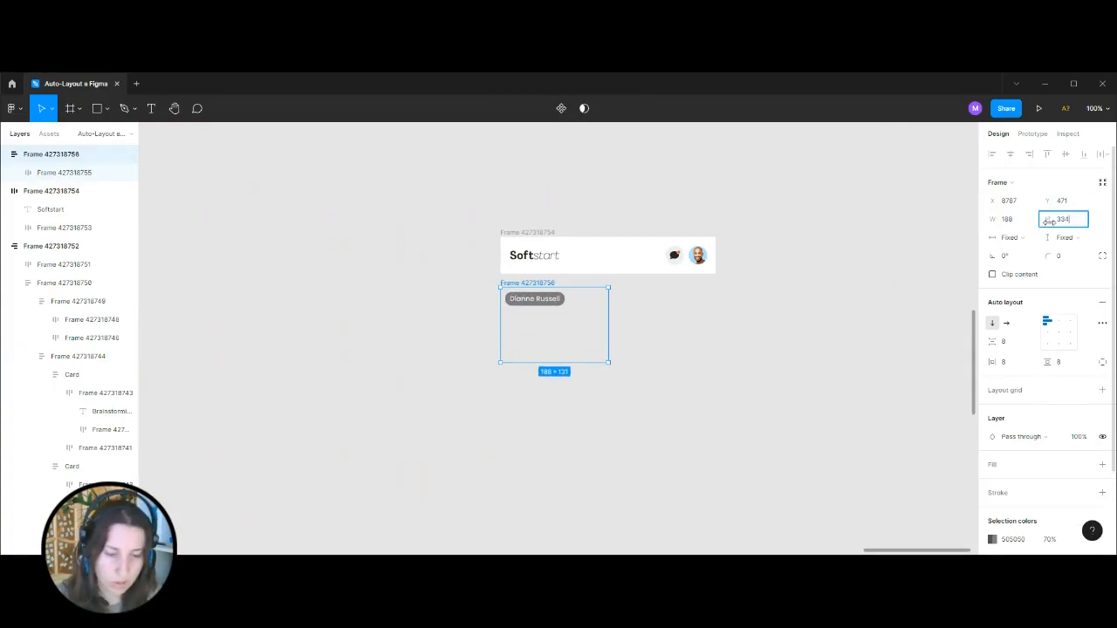
{"action": "type", "text": "334"}
{"action": "key", "text": "Return"}
{"action": "scroll", "coordinate": [721, 335], "scroll_direction": "down", "scroll_amount": 1}
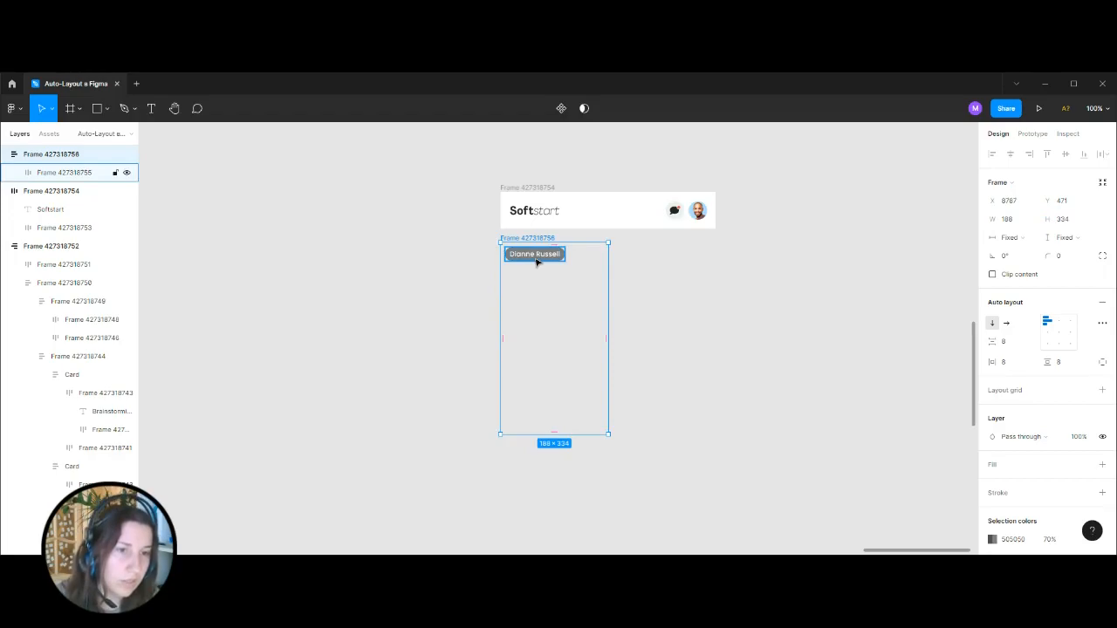
{"action": "left_click", "coordinate": [1047, 345]}
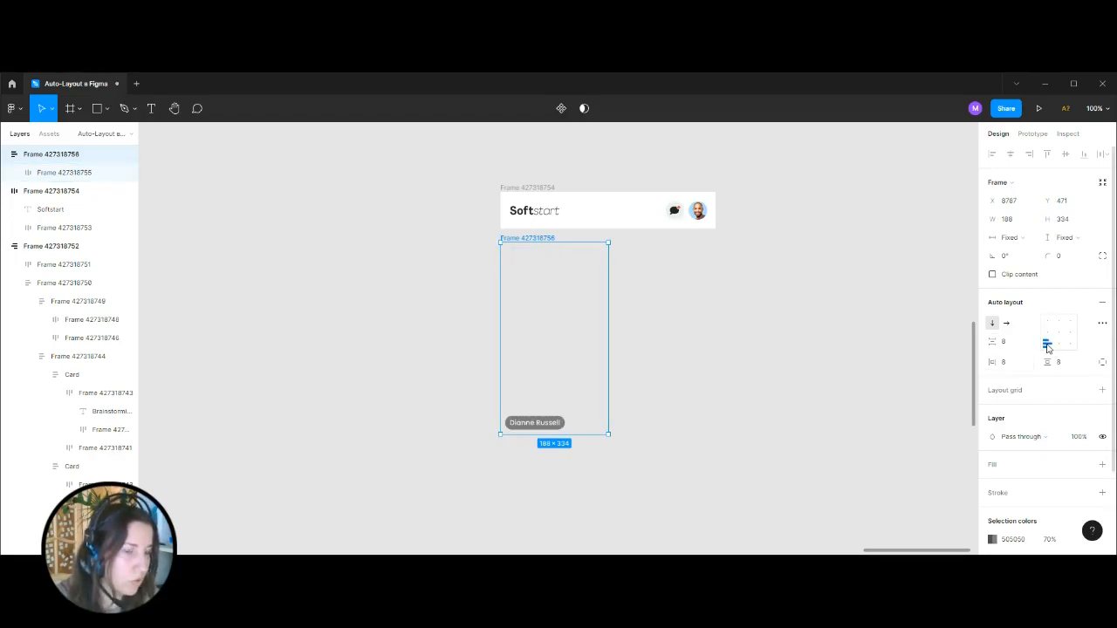
Copy the image fill of the reference's first participant tile onto the new tile and remove its extra white fill.
{"action": "left_click", "coordinate": [741, 308]}
{"action": "key", "text": "ctrl+minus"}
{"action": "key", "text": "ctrl+minus"}
{"action": "left_click_drag", "start_coordinate": [515, 246], "coordinate": [653, 248]}
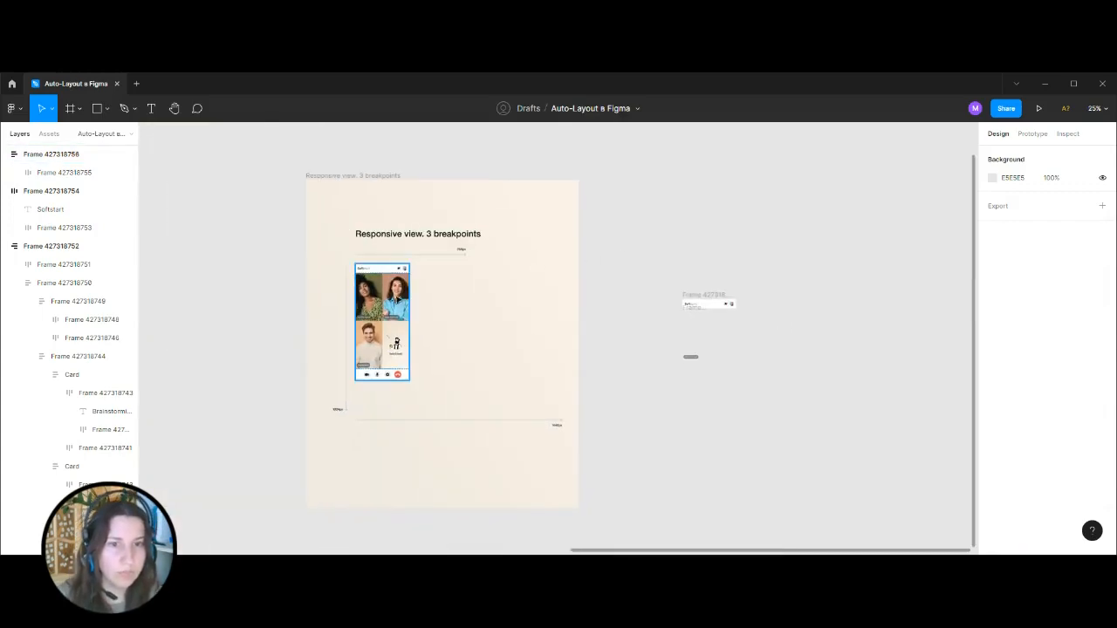
{"action": "left_click", "coordinate": [370, 295], "text": "ctrl"}
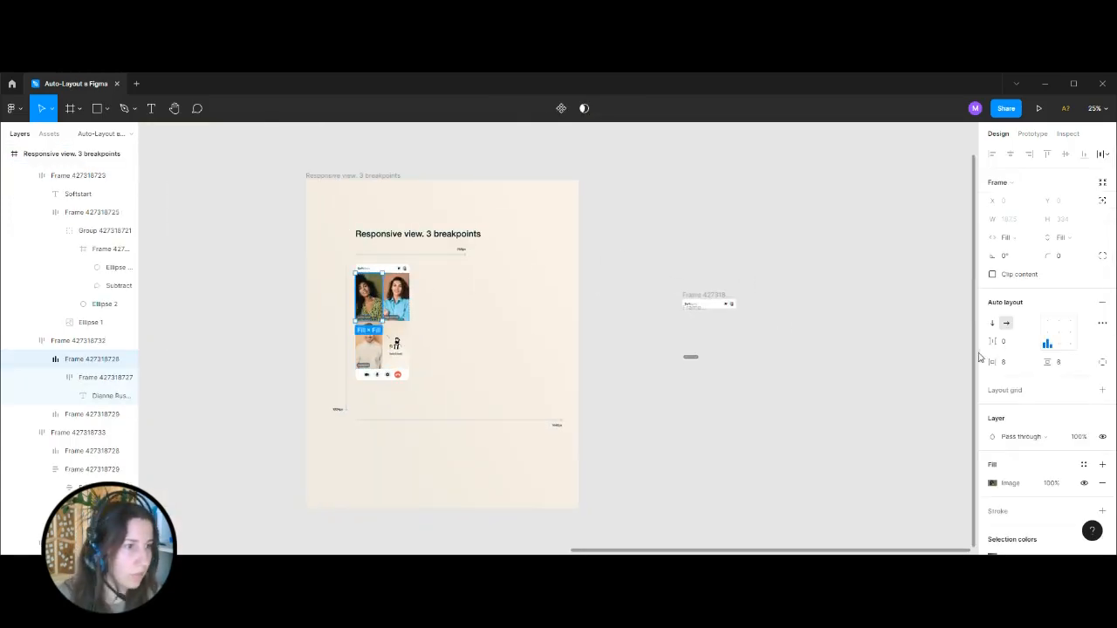
{"action": "left_click", "coordinate": [880, 434]}
{"action": "left_click", "coordinate": [698, 336]}
{"action": "scroll", "coordinate": [1056, 450], "scroll_direction": "down", "scroll_amount": 3}
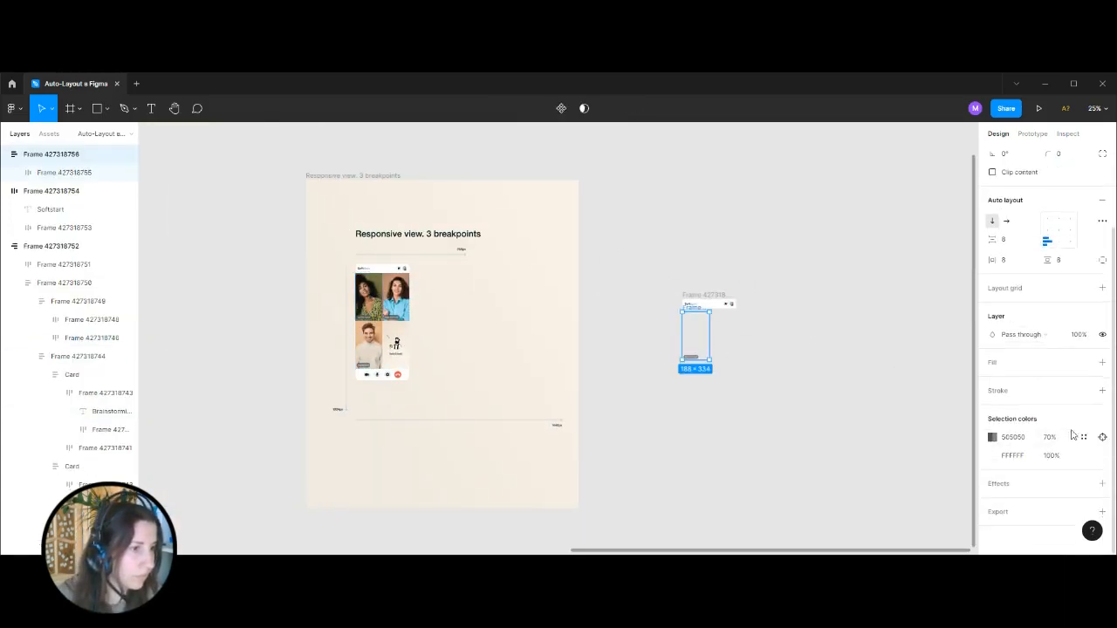
{"action": "left_click", "coordinate": [1104, 365]}
{"action": "left_click", "coordinate": [983, 384]}
{"action": "key", "text": "ctrl+v"}
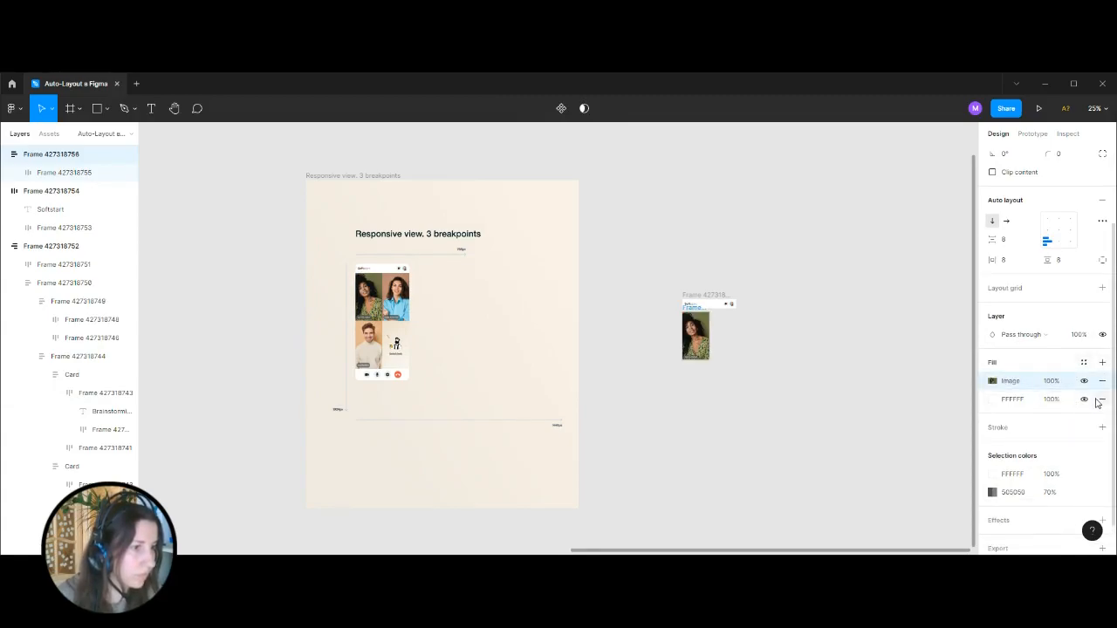
{"action": "left_click", "coordinate": [1100, 402]}
Check the scaling mode options of the tile's image fill, keeping Fill.
{"action": "left_click", "coordinate": [994, 382]}
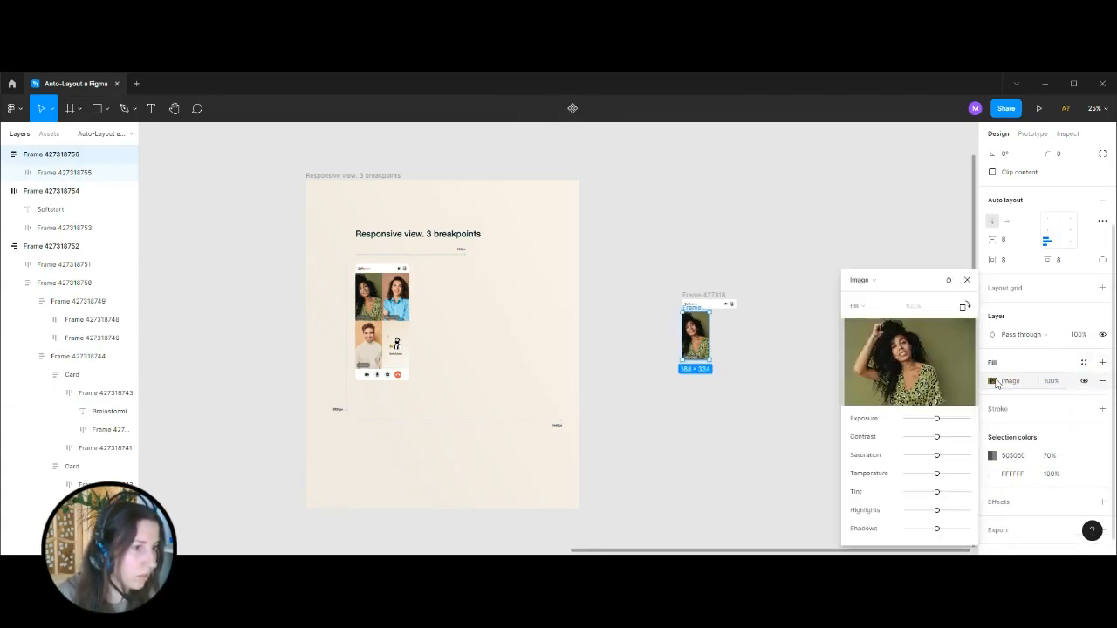
{"action": "left_click", "coordinate": [872, 308]}
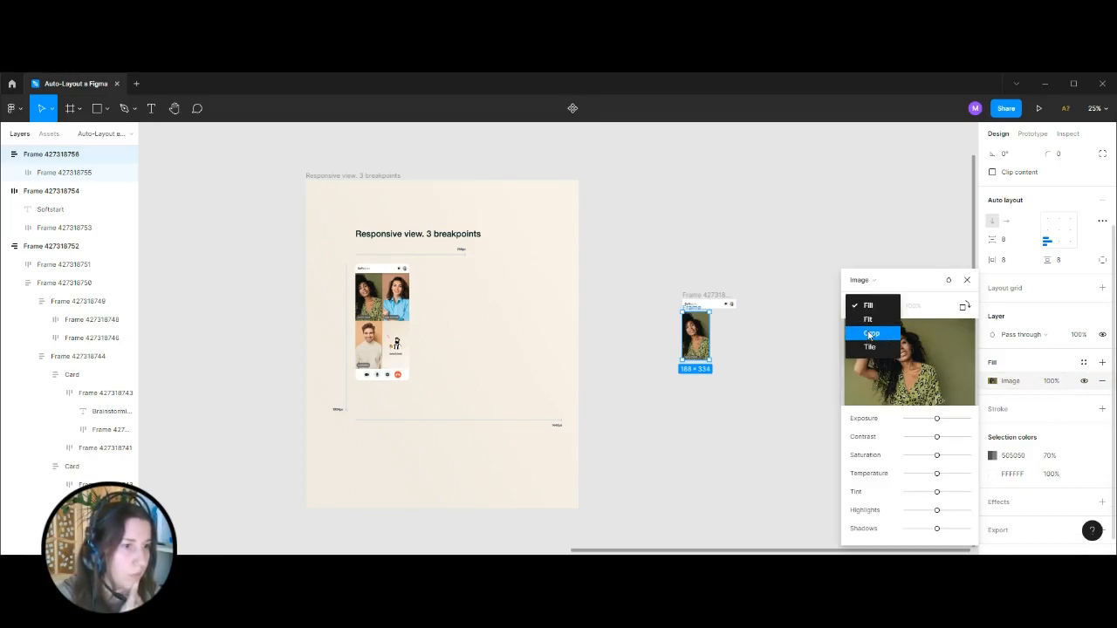
{"action": "left_click", "coordinate": [858, 306]}
{"action": "left_click", "coordinate": [798, 232]}
Move the tile slightly up towards the header and duplicate it directly beside the original to fill the header's width.
{"action": "left_click_drag", "start_coordinate": [835, 342], "coordinate": [694, 336]}
{"action": "key", "text": "ctrl+plus"}
{"action": "key", "text": "ctrl+plus"}
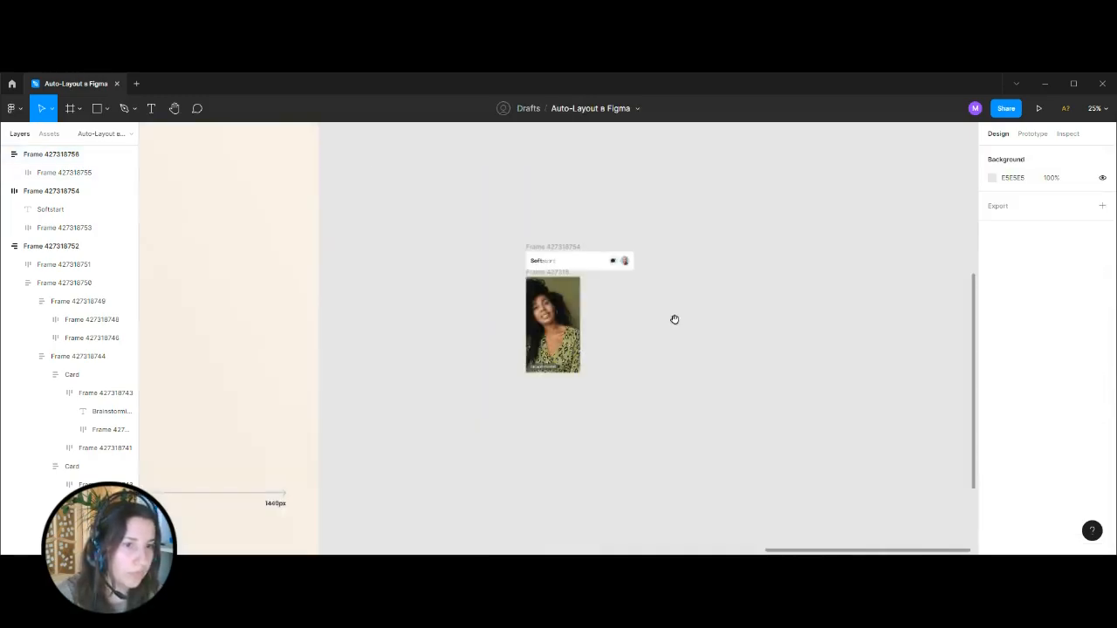
{"action": "scroll", "coordinate": [704, 290], "scroll_direction": "up", "scroll_amount": 2}
{"action": "left_click", "coordinate": [563, 275]}
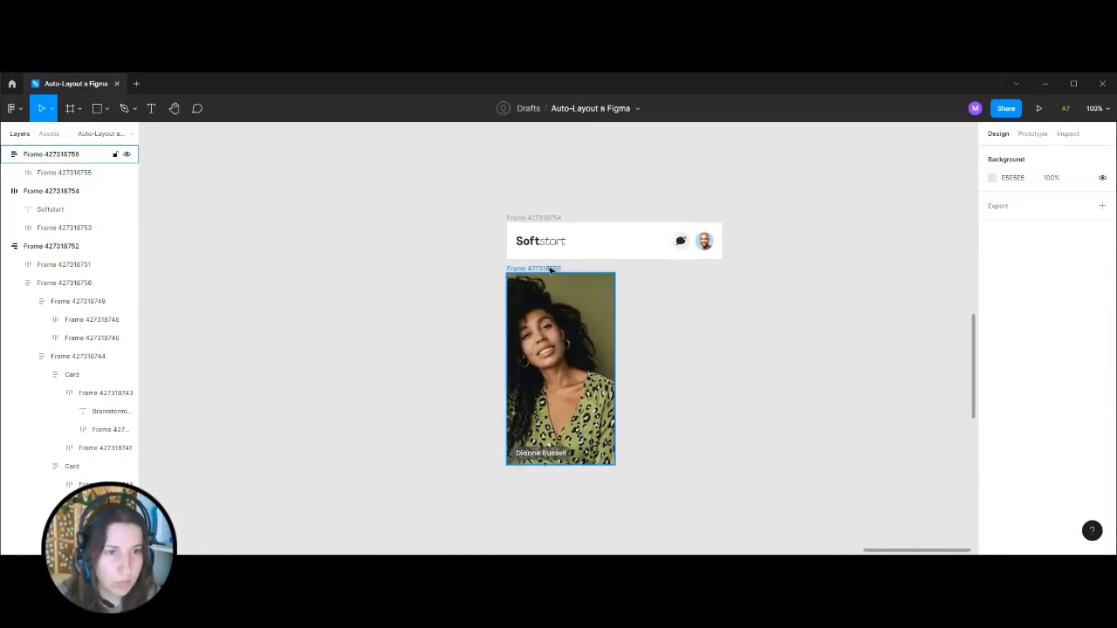
{"action": "left_click", "coordinate": [550, 270]}
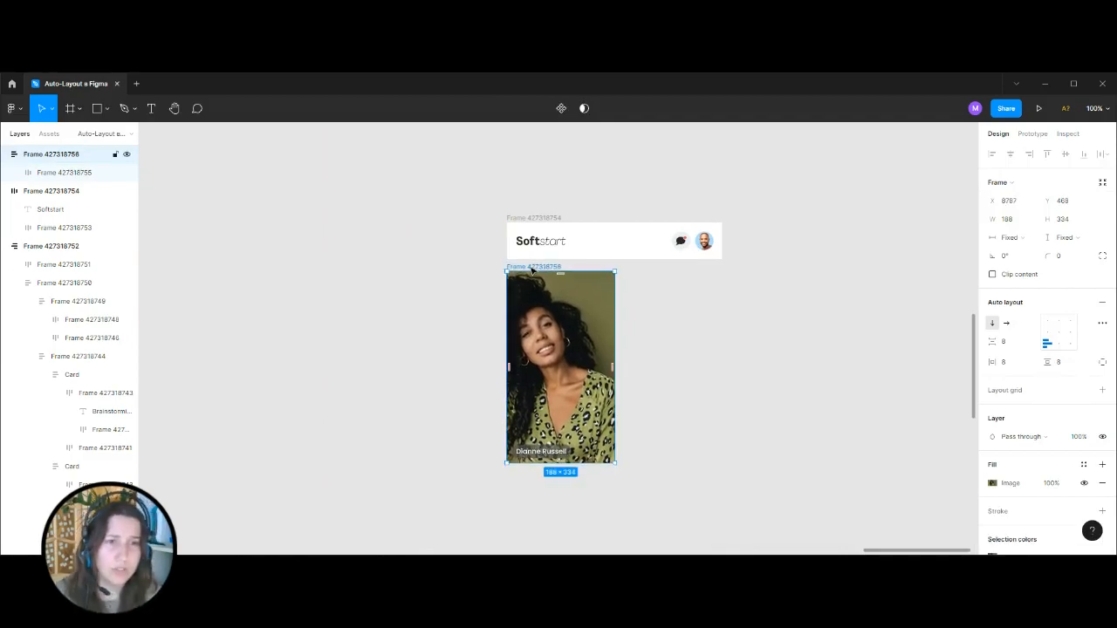
{"action": "left_click_drag", "start_coordinate": [522, 272], "coordinate": [630, 270]}
{"action": "left_click", "coordinate": [803, 306]}
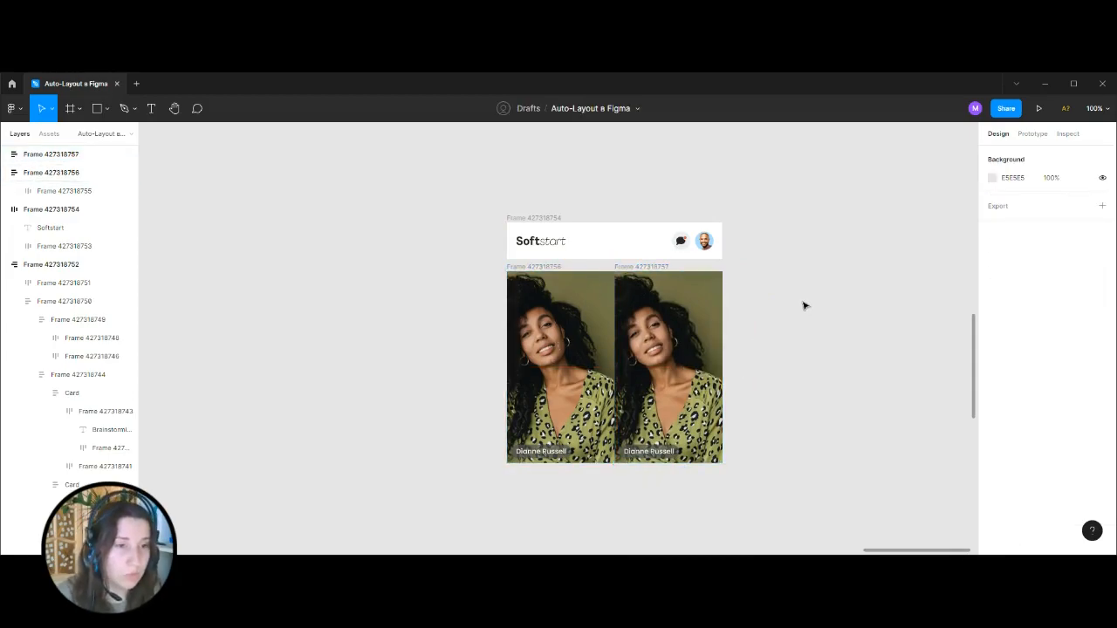
Copy the image fill of the reference's second participant tile onto the duplicated tile.
{"action": "scroll", "coordinate": [664, 293], "scroll_direction": "down", "scroll_amount": 5}
{"action": "scroll", "coordinate": [524, 302], "scroll_direction": "left", "scroll_amount": 3}
{"action": "left_click", "coordinate": [349, 301]}
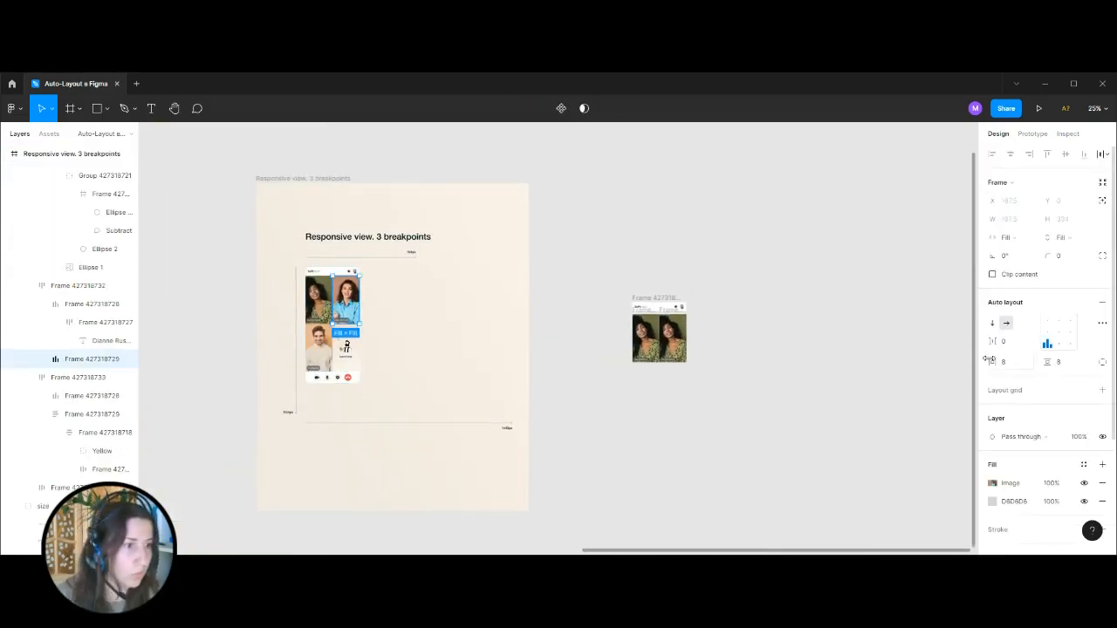
{"action": "left_click", "coordinate": [661, 336]}
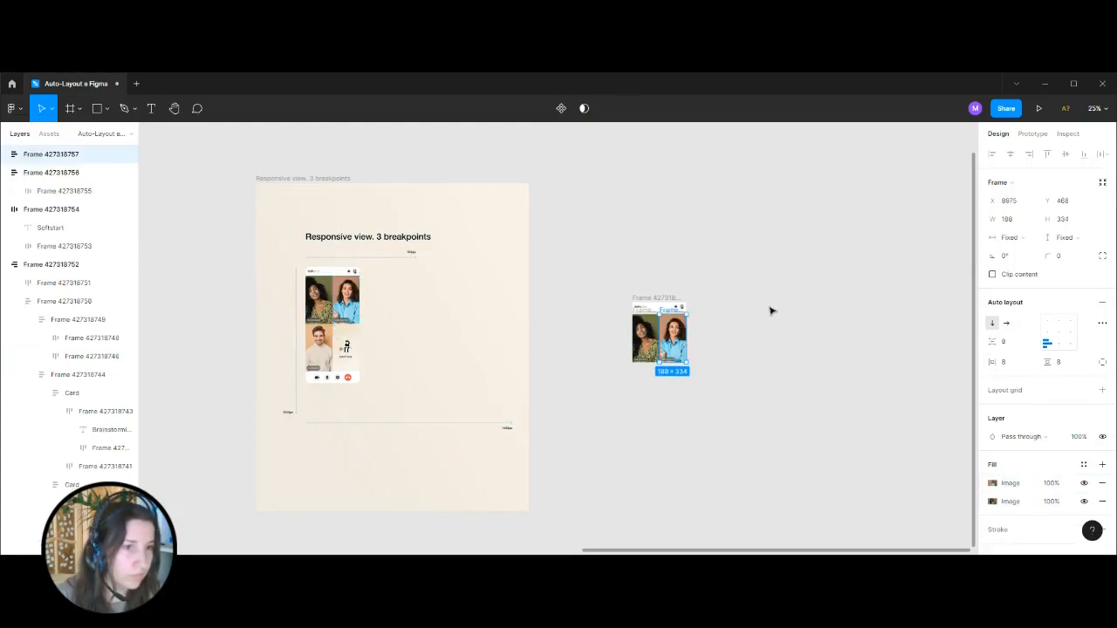
Replace the duplicated tile's name label text with a copy of the second participant's name from the reference.
{"action": "left_click", "coordinate": [555, 335]}
{"action": "left_click", "coordinate": [342, 324]}
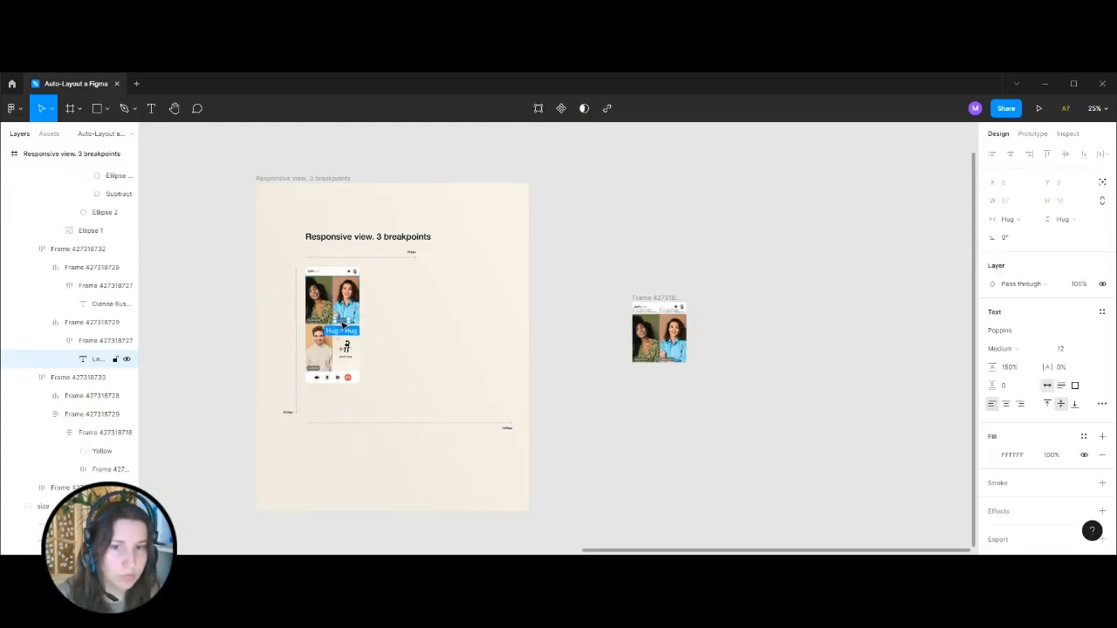
{"action": "left_click_drag", "start_coordinate": [343, 325], "coordinate": [700, 355]}
{"action": "left_click", "coordinate": [670, 363]}
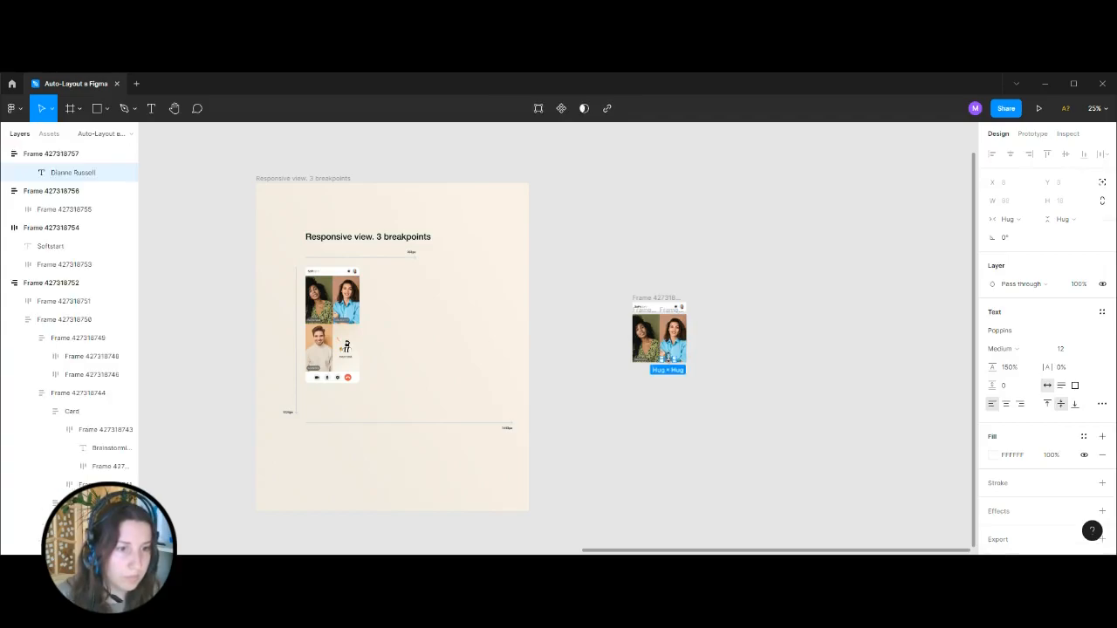
{"action": "key", "text": "ctrl+v"}
{"action": "key", "text": "shift+2"}
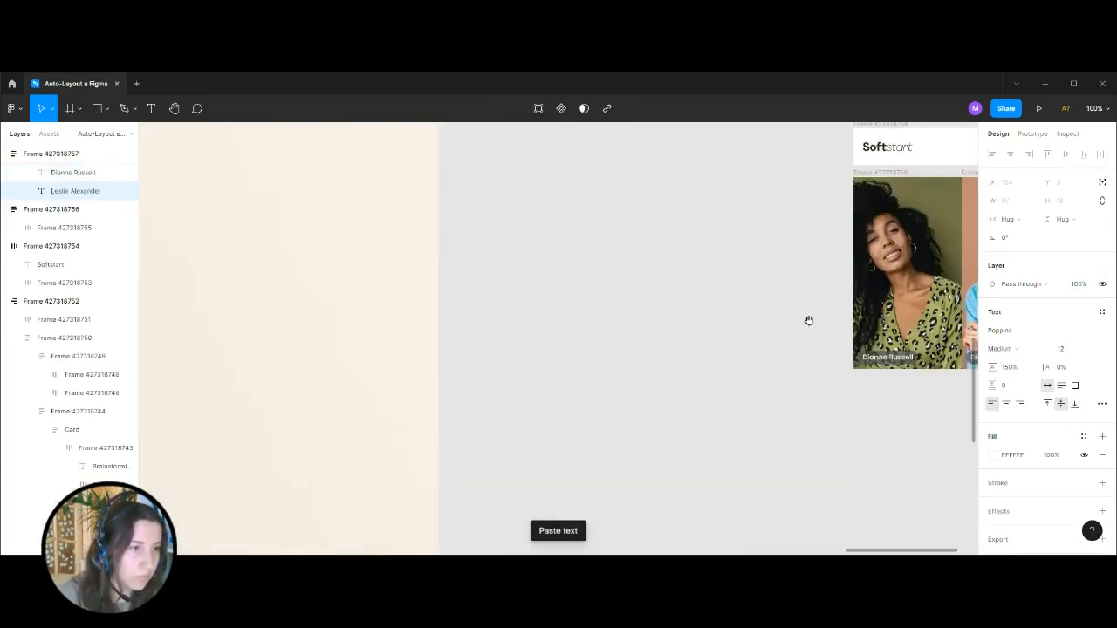
{"action": "key", "text": "Delete"}
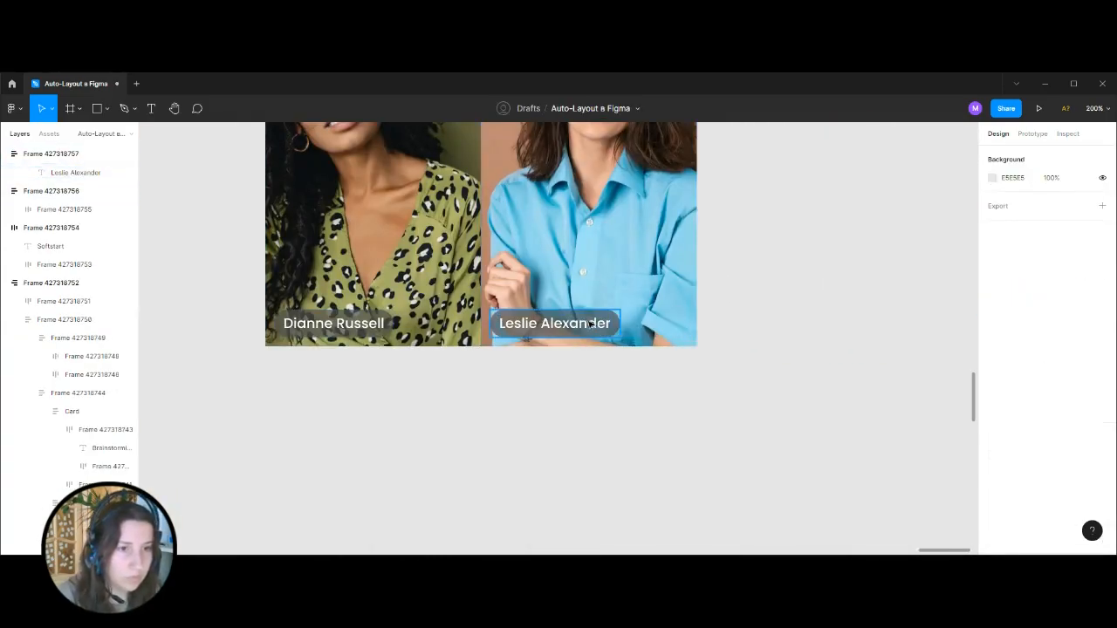
Select both participant tiles and duplicate them below as a second row.
{"action": "key", "text": "minus"}
{"action": "key", "text": "minus"}
{"action": "left_click_drag", "start_coordinate": [454, 270], "coordinate": [660, 392]}
{"action": "left_click", "coordinate": [509, 241]}
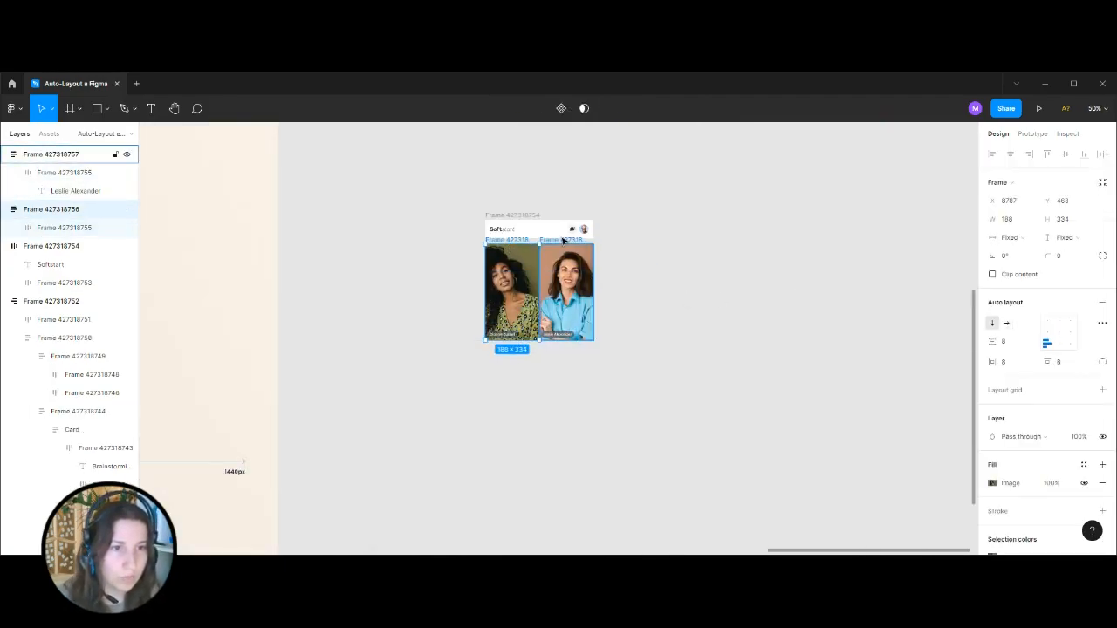
{"action": "left_click", "coordinate": [563, 241], "text": "shift"}
{"action": "left_click_drag", "start_coordinate": [522, 241], "coordinate": [522, 342], "text": "alt"}
Replace the label text on the second row's first tile with the third participant's name copied from the reference.
{"action": "left_click", "coordinate": [426, 364]}
{"action": "left_click_drag", "start_coordinate": [427, 353], "coordinate": [866, 366]}
{"action": "left_click", "coordinate": [293, 368], "text": "ctrl"}
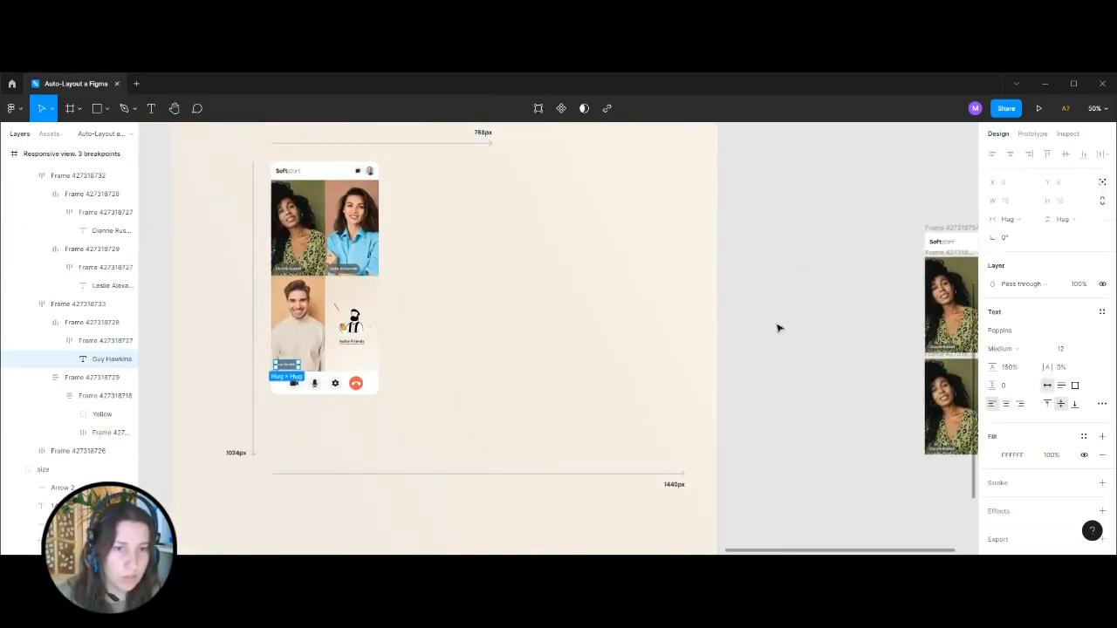
{"action": "left_click", "coordinate": [816, 299]}
{"action": "left_click_drag", "start_coordinate": [790, 310], "coordinate": [371, 289]}
{"action": "scroll", "coordinate": [652, 424], "scroll_direction": "down", "scroll_amount": 1}
{"action": "key", "text": "ctrl+plus"}
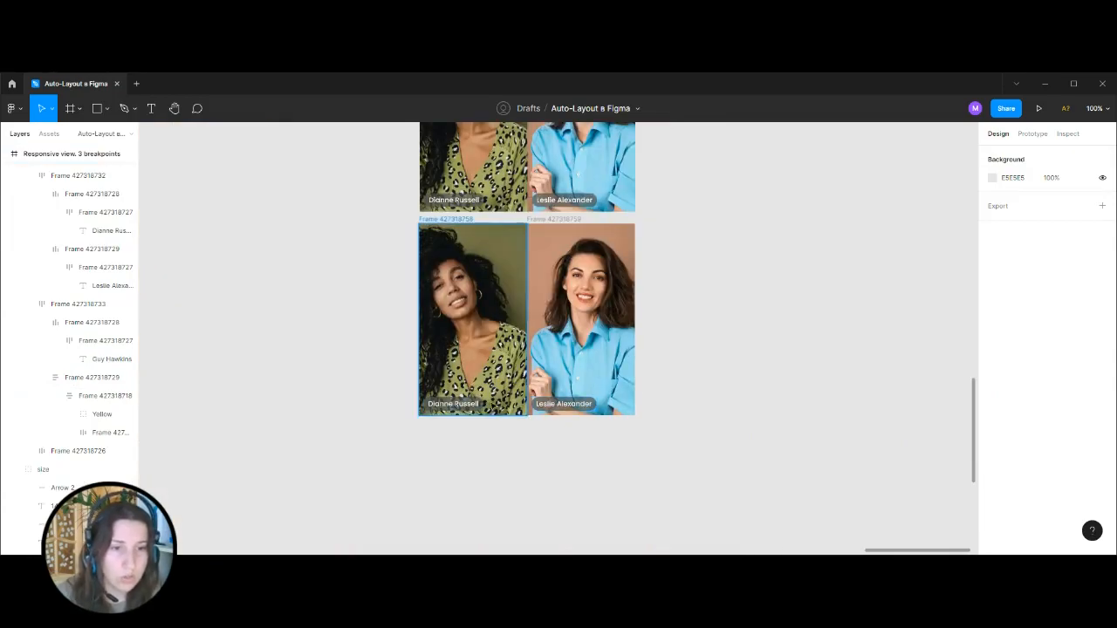
{"action": "double_click", "coordinate": [455, 405], "text": "ctrl"}
{"action": "type", "text": "Guy Hawkins"}
{"action": "left_click", "coordinate": [749, 348]}
{"action": "left_click", "coordinate": [749, 348]}
Copy the image fill of the reference's third participant tile onto the second row's first tile.
{"action": "key", "text": "ctrl+minus"}
{"action": "key", "text": "ctrl+minus"}
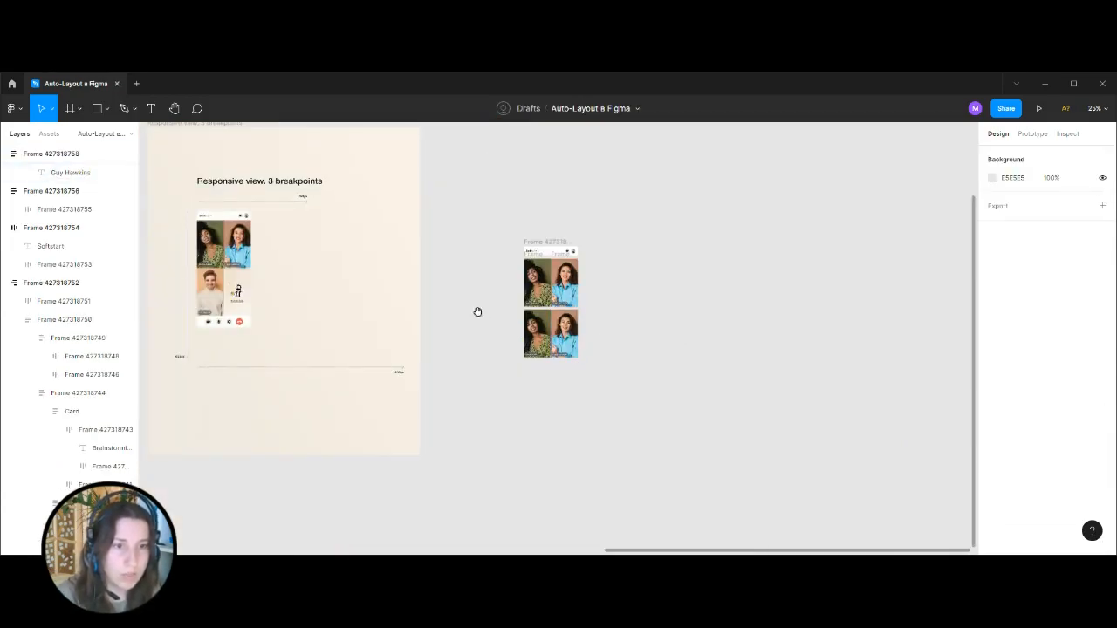
{"action": "left_click_drag", "start_coordinate": [478, 312], "coordinate": [668, 341]}
{"action": "key", "text": "ctrl+plus"}
{"action": "left_click", "coordinate": [279, 279]}
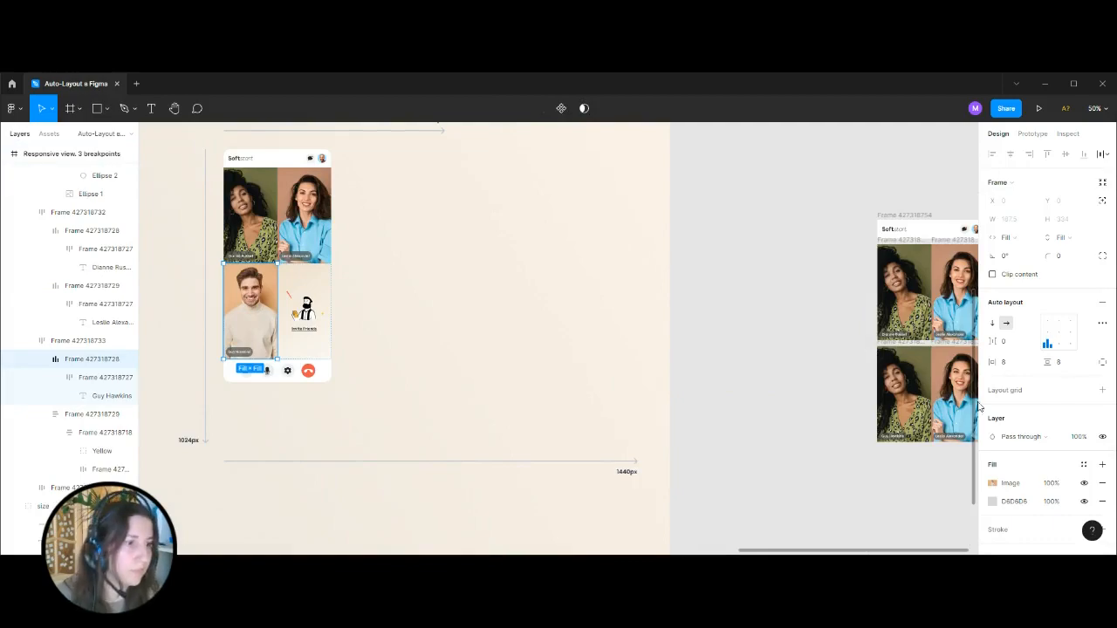
{"action": "left_click", "coordinate": [796, 337]}
{"action": "left_click_drag", "start_coordinate": [796, 337], "coordinate": [382, 323]}
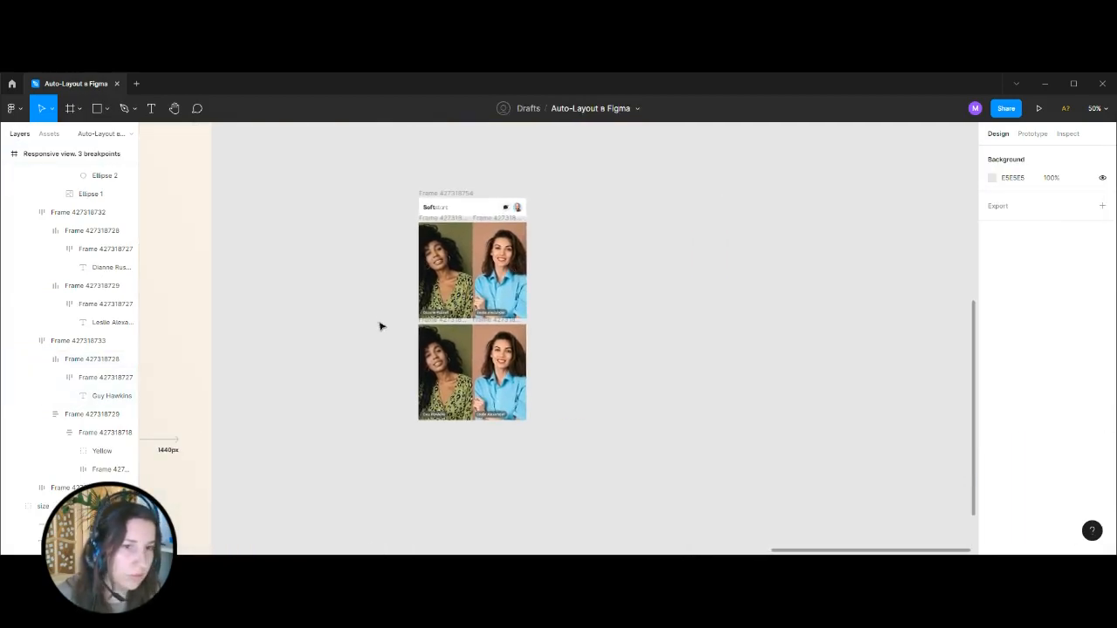
{"action": "left_click", "coordinate": [435, 348]}
{"action": "left_click", "coordinate": [644, 440]}
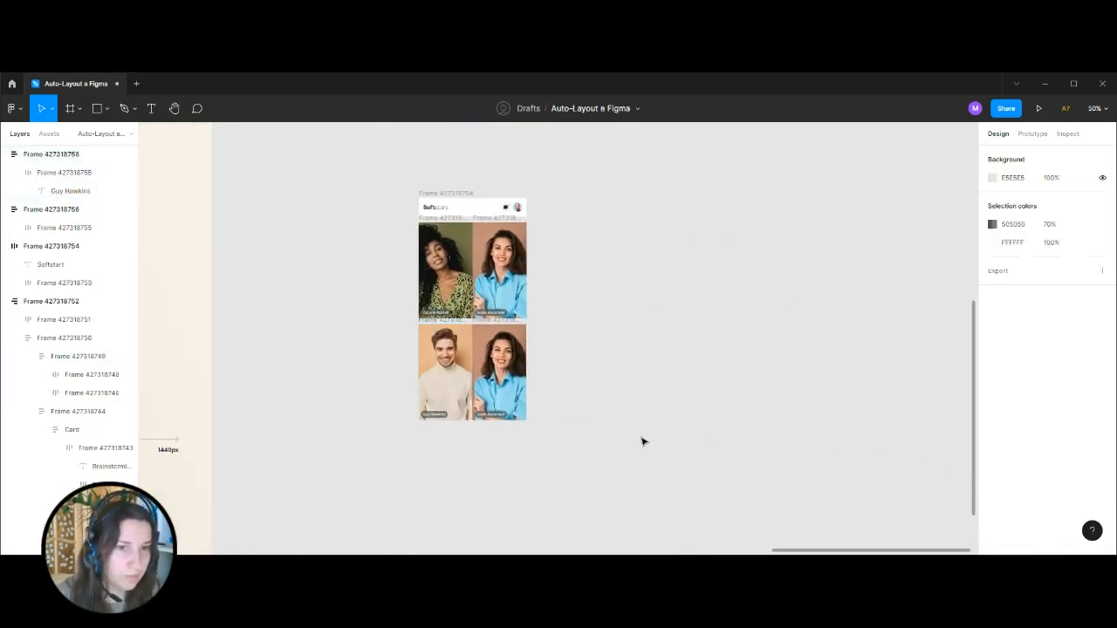
Examine the Invite Friends tile in the reference mobile layout.
{"action": "left_click_drag", "start_coordinate": [347, 308], "coordinate": [896, 323]}
{"action": "mouse_move", "coordinate": [879, 270]}
{"action": "left_mouse_down"}
{"action": "mouse_move", "coordinate": [521, 249]}
{"action": "mouse_move", "coordinate": [873, 282]}
{"action": "left_mouse_up"}
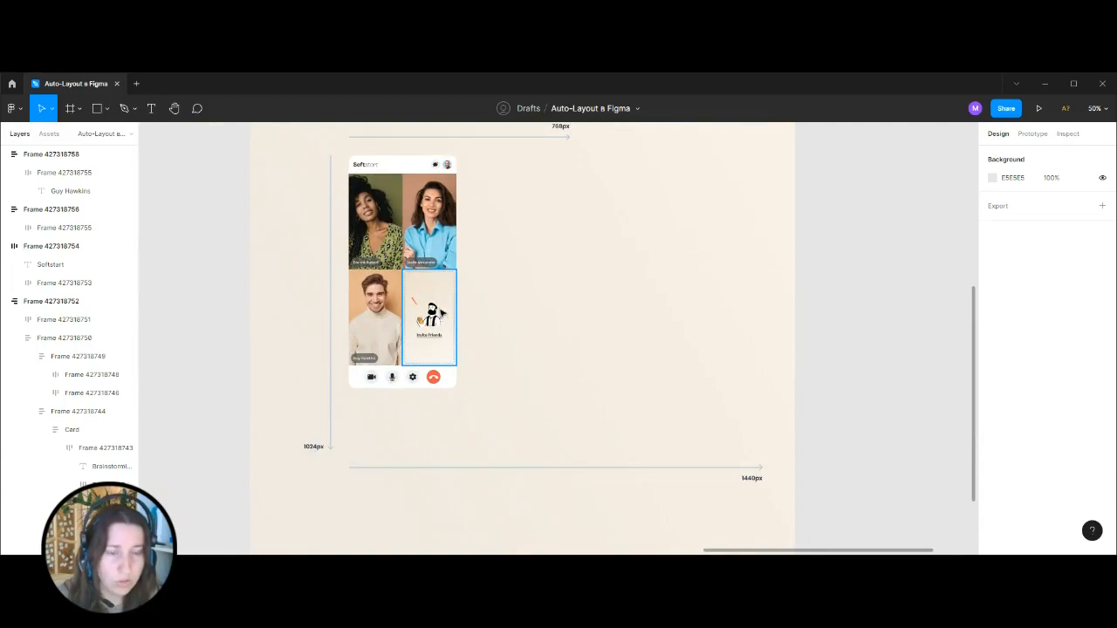
{"action": "scroll", "coordinate": [603, 327], "scroll_direction": "left", "scroll_amount": 3}
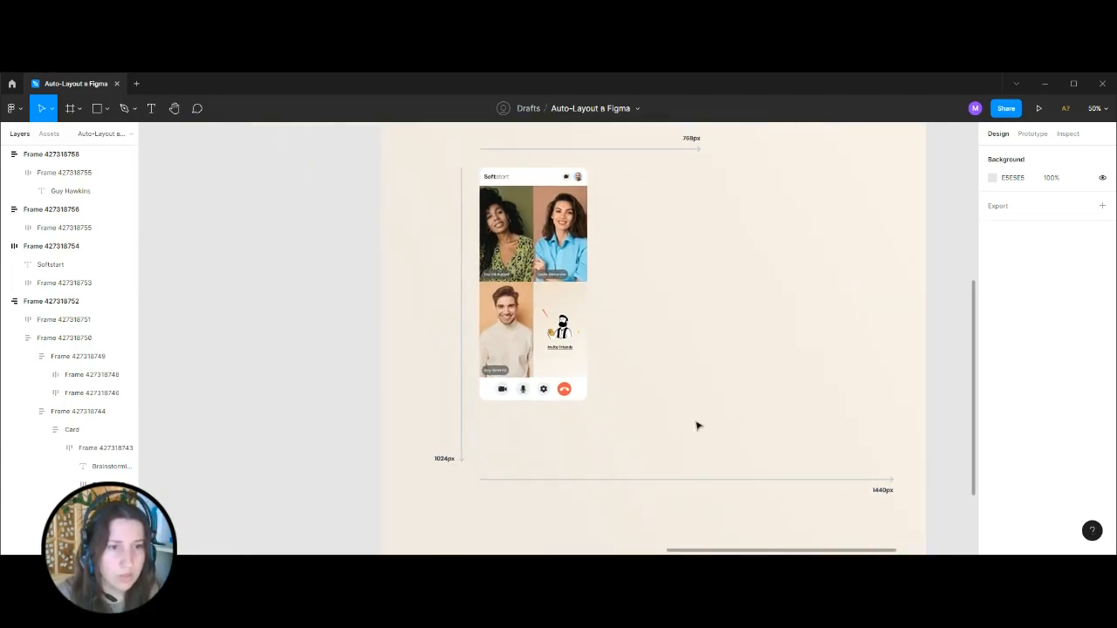
{"action": "key", "text": "ctrl+plus"}
{"action": "key", "text": "ctrl+plus"}
{"action": "key", "text": "ctrl+minus"}
{"action": "key", "text": "ctrl+minus"}
{"action": "key", "text": "ctrl+minus"}
Remove both image fills from the fourth tile and add a solid FFFFFF fill.
{"action": "left_click_drag", "start_coordinate": [844, 333], "coordinate": [540, 269]}
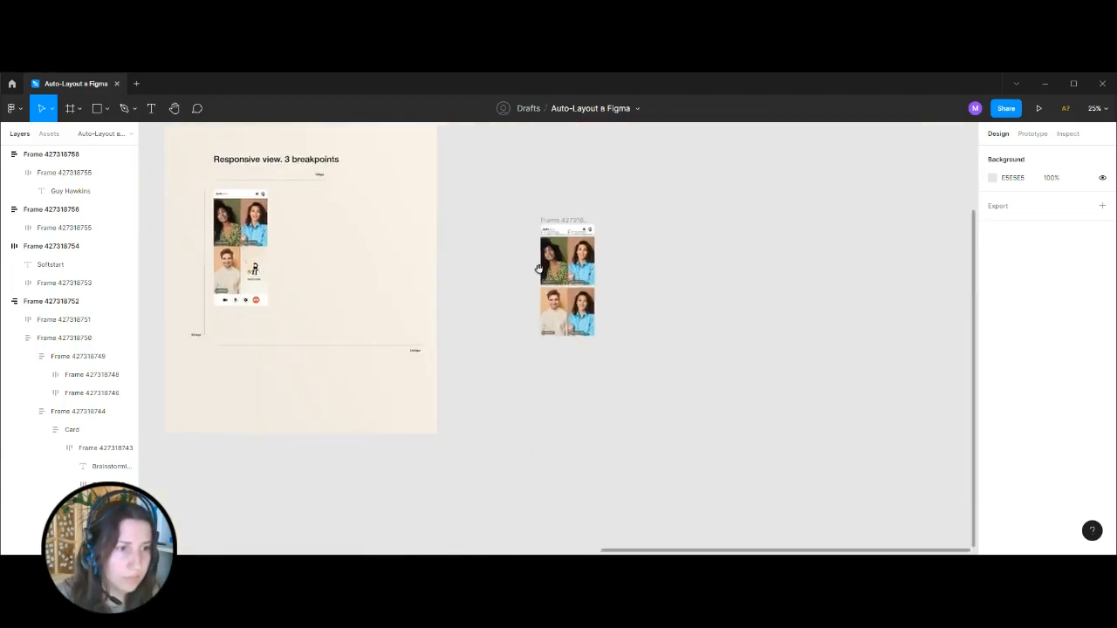
{"action": "key", "text": "shift+0"}
{"action": "scroll", "coordinate": [818, 242], "scroll_direction": "up", "scroll_amount": 2}
{"action": "left_click", "coordinate": [596, 358]}
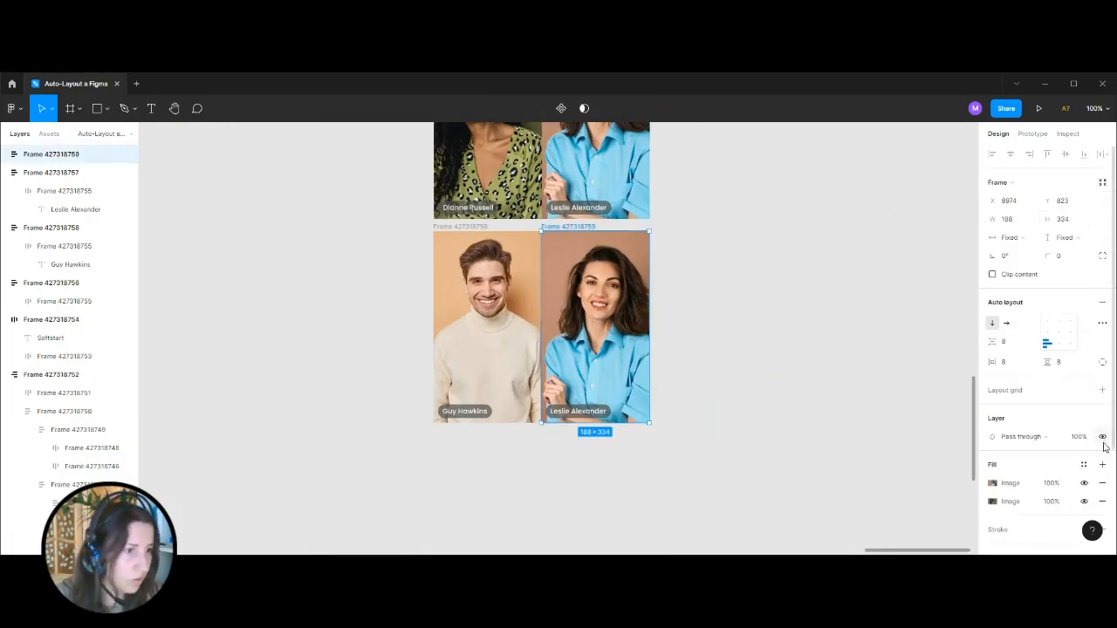
{"action": "left_click", "coordinate": [1103, 484]}
{"action": "left_click", "coordinate": [1103, 484]}
{"action": "left_click", "coordinate": [1103, 465]}
Replace the fourth tile's white fill with the linear gradient fill copied from the reference's Invite Friends tile.
{"action": "left_click", "coordinate": [783, 367]}
{"action": "key", "text": "ctrl+minus"}
{"action": "key", "text": "ctrl+minus"}
{"action": "left_click_drag", "start_coordinate": [494, 315], "coordinate": [707, 368]}
{"action": "key", "text": "ctrl+plus"}
{"action": "left_click", "coordinate": [378, 327]}
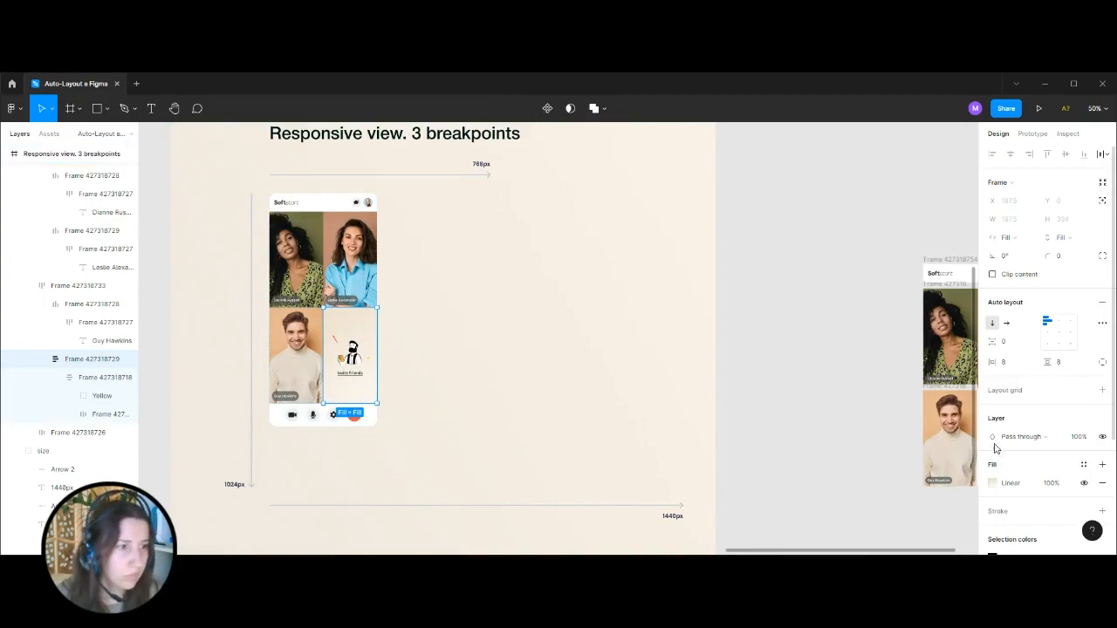
{"action": "left_click", "coordinate": [835, 398]}
{"action": "left_click_drag", "start_coordinate": [885, 331], "coordinate": [400, 227]}
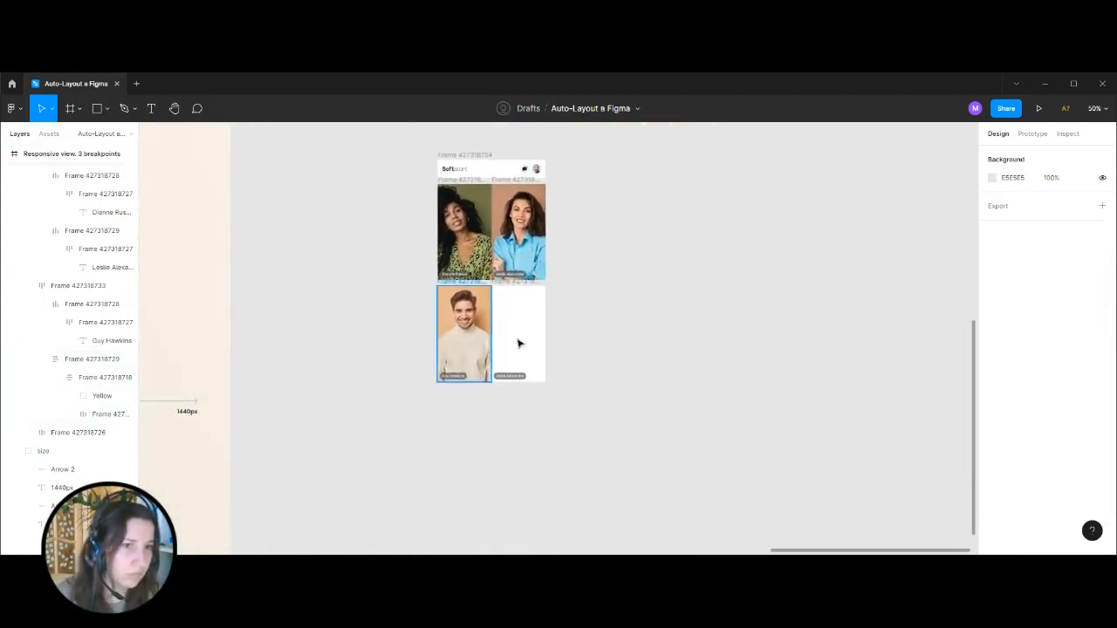
{"action": "key", "text": "ctrl+plus"}
{"action": "left_click", "coordinate": [452, 239]}
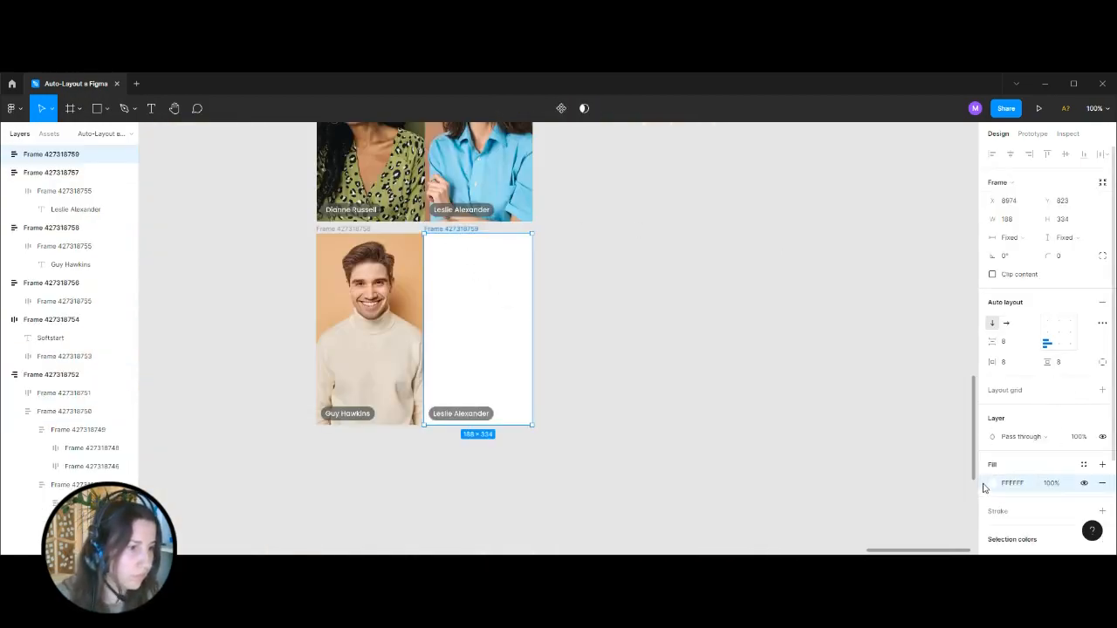
{"action": "left_click", "coordinate": [1085, 499]}
{"action": "left_click", "coordinate": [677, 410]}
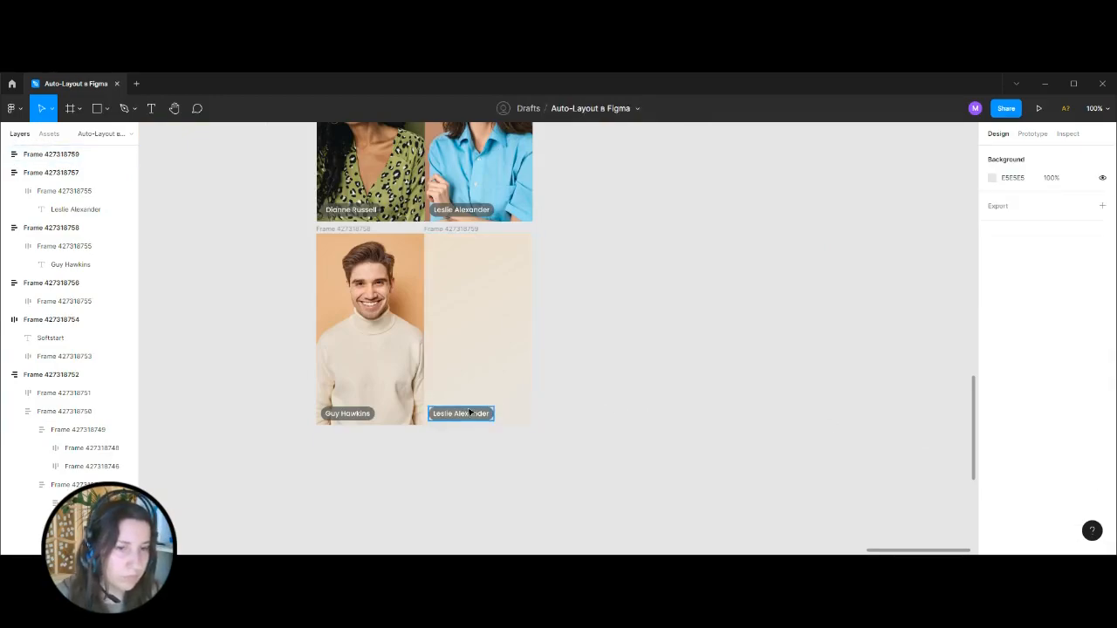
Centre the fourth tile's auto layout content both ways and set its item spacing to 16.
{"action": "left_click", "coordinate": [469, 341]}
{"action": "left_click", "coordinate": [1059, 335]}
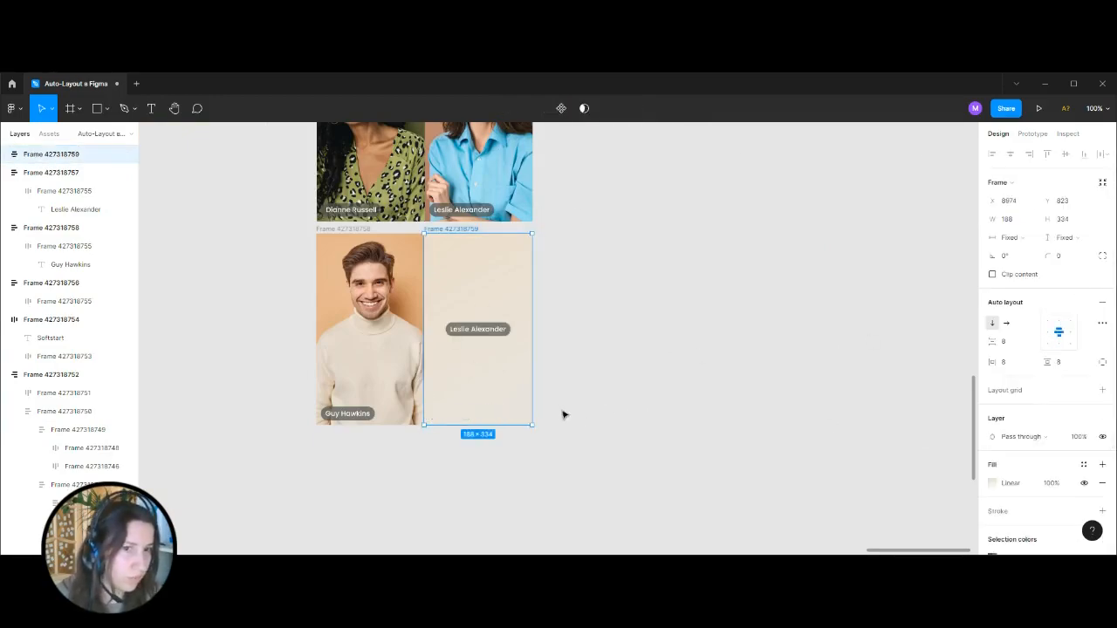
{"action": "left_click", "coordinate": [985, 341]}
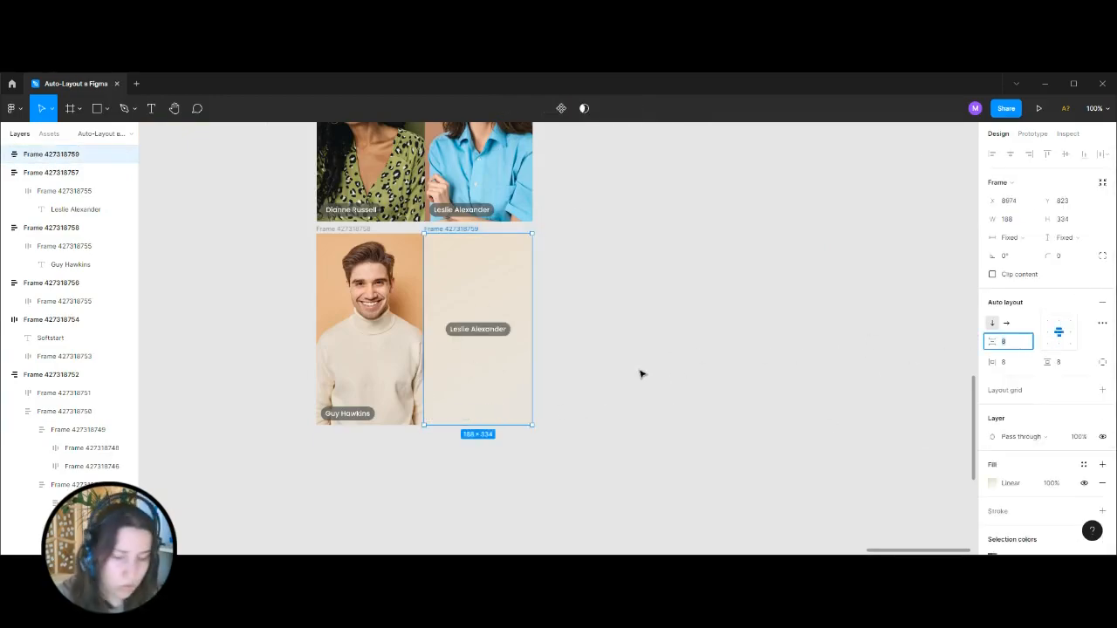
{"action": "key", "text": "Return"}
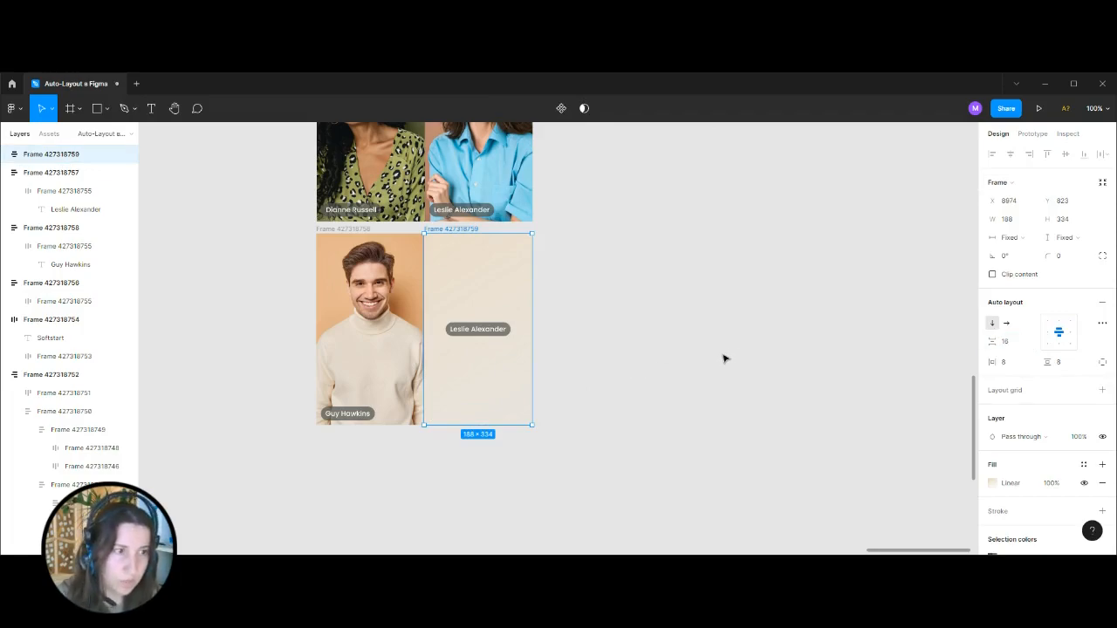
Copy the bearded-man illustration from the reference's Invite Friends tile into the fourth tile, placing it above the name label.
{"action": "left_click", "coordinate": [725, 359]}
{"action": "key", "text": "ctrl+minus"}
{"action": "key", "text": "ctrl+minus"}
{"action": "left_click_drag", "start_coordinate": [454, 302], "coordinate": [706, 376]}
{"action": "key", "text": "ctrl+equal"}
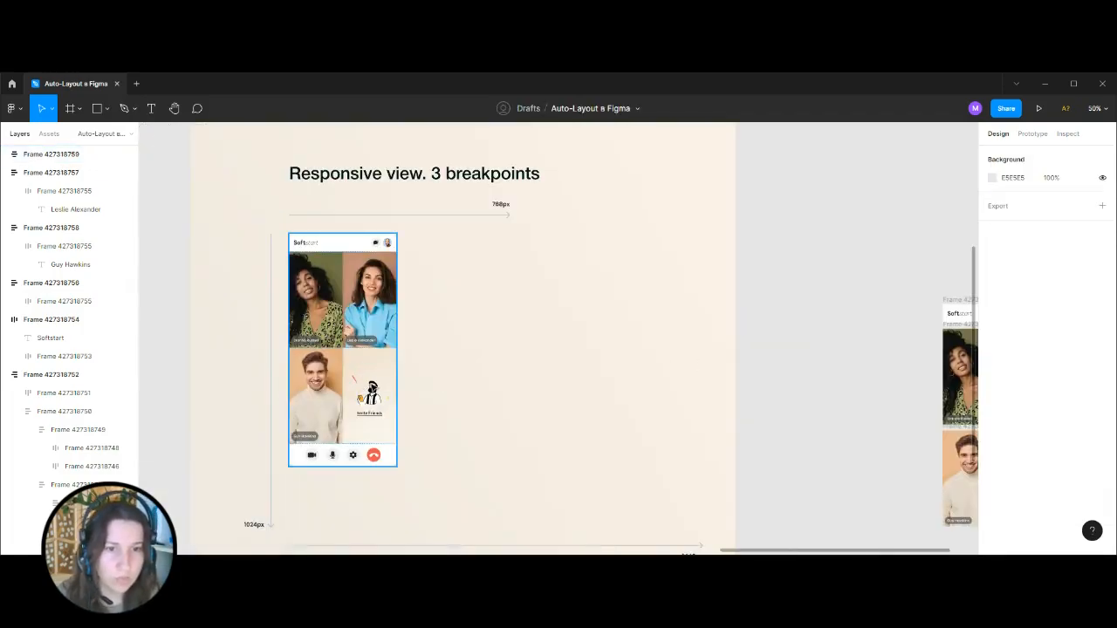
{"action": "left_click", "coordinate": [370, 393]}
{"action": "double_click", "coordinate": [370, 393]}
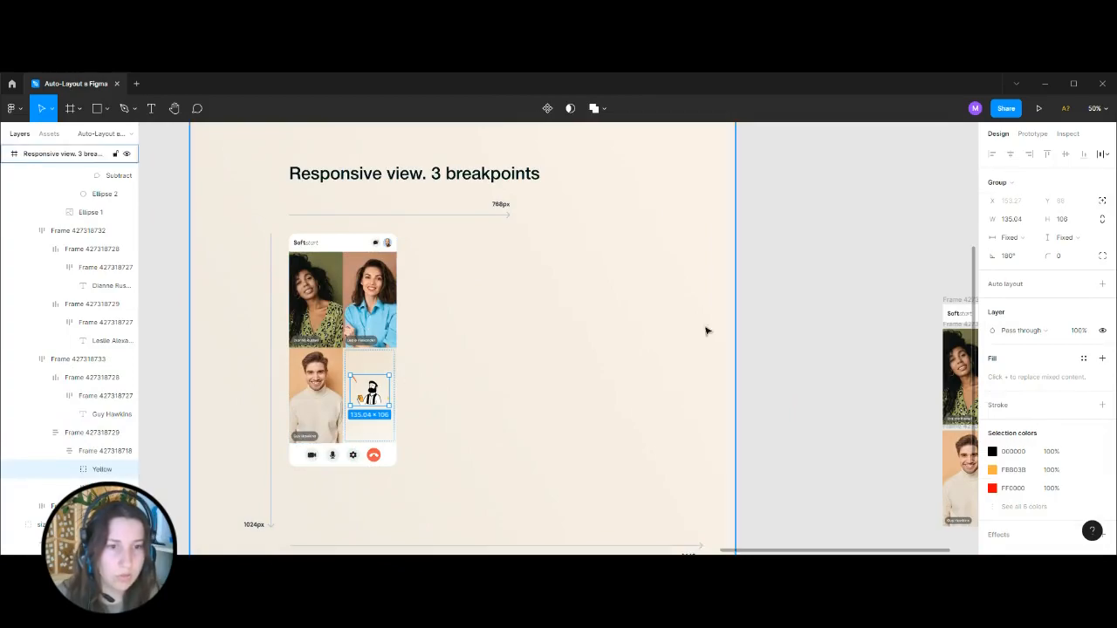
{"action": "left_click", "coordinate": [836, 320]}
{"action": "left_click_drag", "start_coordinate": [799, 334], "coordinate": [368, 170]}
{"action": "key", "text": "ctrl+equal"}
{"action": "left_click", "coordinate": [655, 230]}
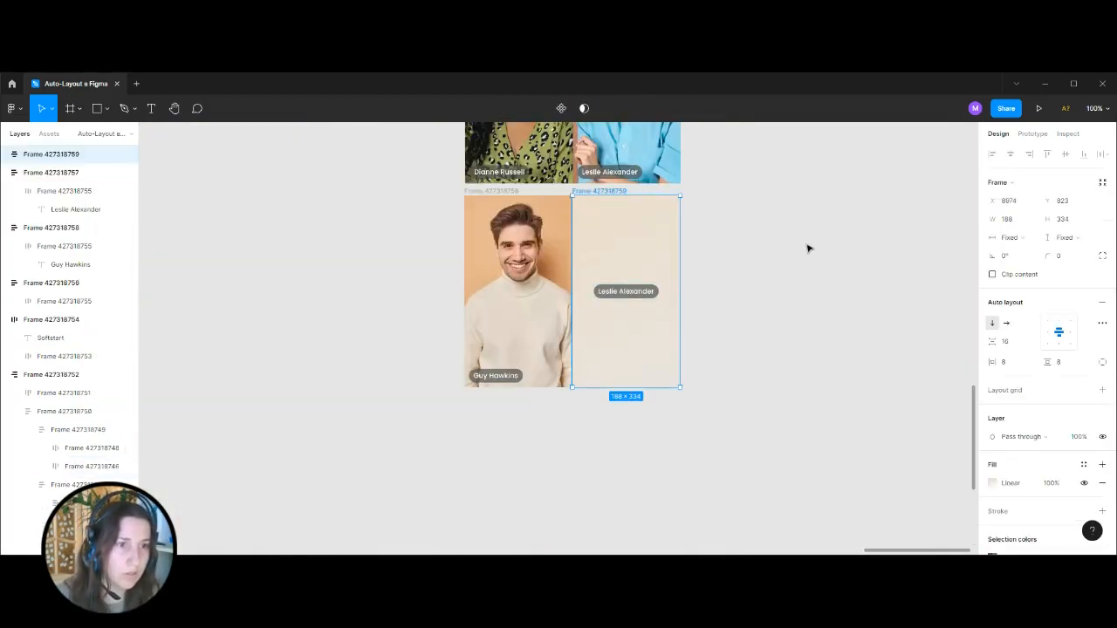
{"action": "key", "text": "ctrl+v"}
{"action": "key", "text": "Up"}
Copy the "Invite Friends" text from the reference onto the empty canvas beside the fourth tile.
{"action": "left_click", "coordinate": [771, 289]}
{"action": "key", "text": "ctrl+minus"}
{"action": "key", "text": "ctrl+minus"}
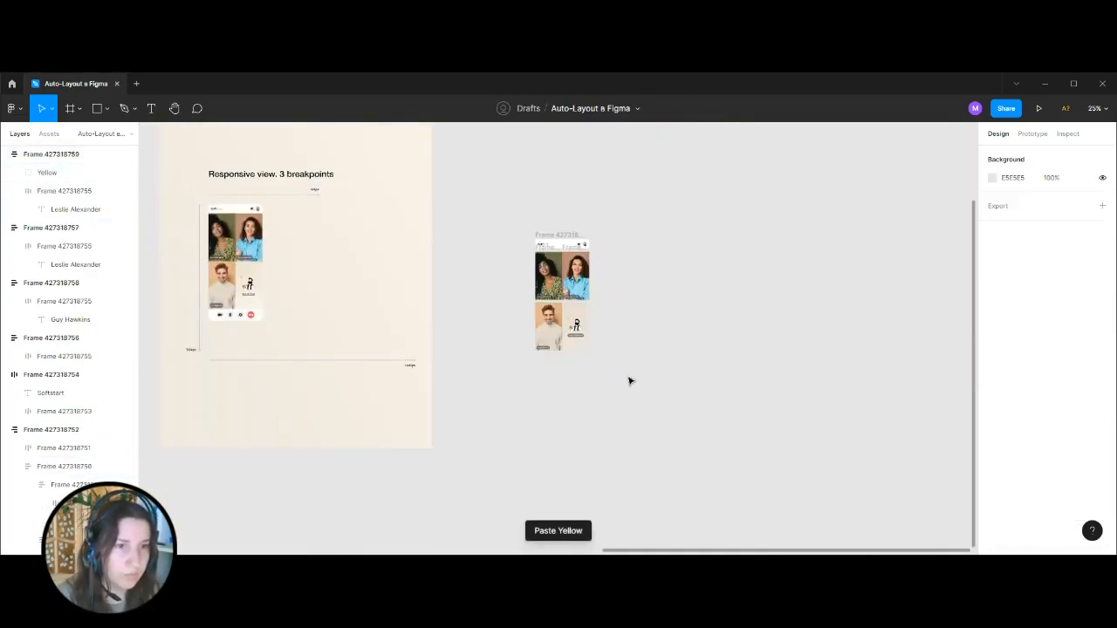
{"action": "left_click_drag", "start_coordinate": [456, 338], "coordinate": [740, 352]}
{"action": "key", "text": "ctrl+equal"}
{"action": "key", "text": "ctrl+equal"}
{"action": "left_click", "coordinate": [463, 219]}
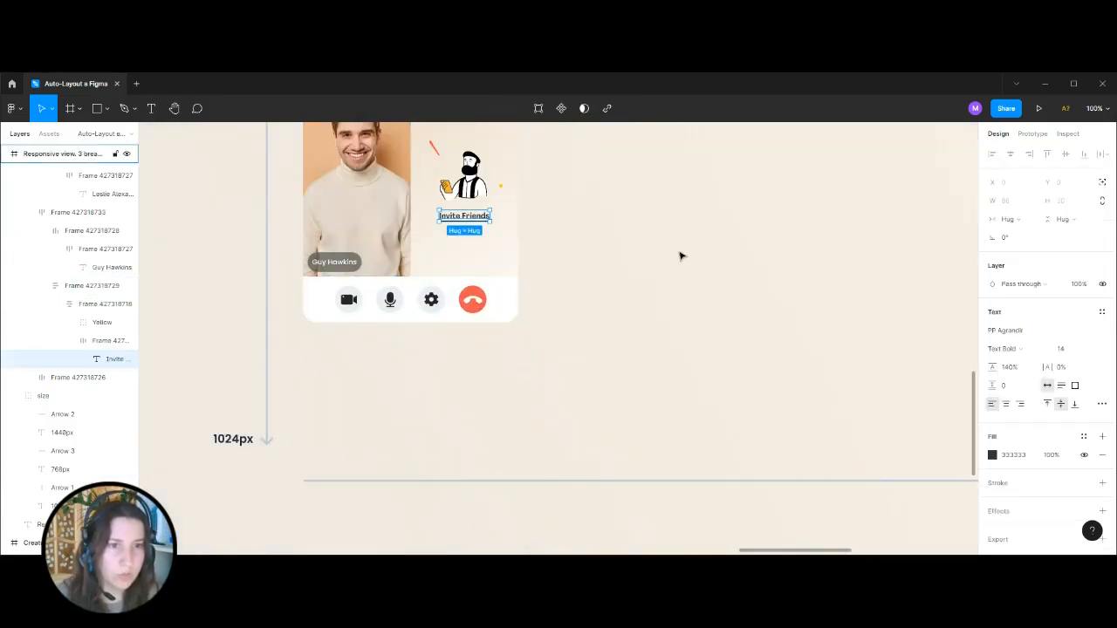
{"action": "key", "text": "ctrl+minus"}
{"action": "key", "text": "ctrl+minus"}
{"action": "key", "text": "ctrl+equal"}
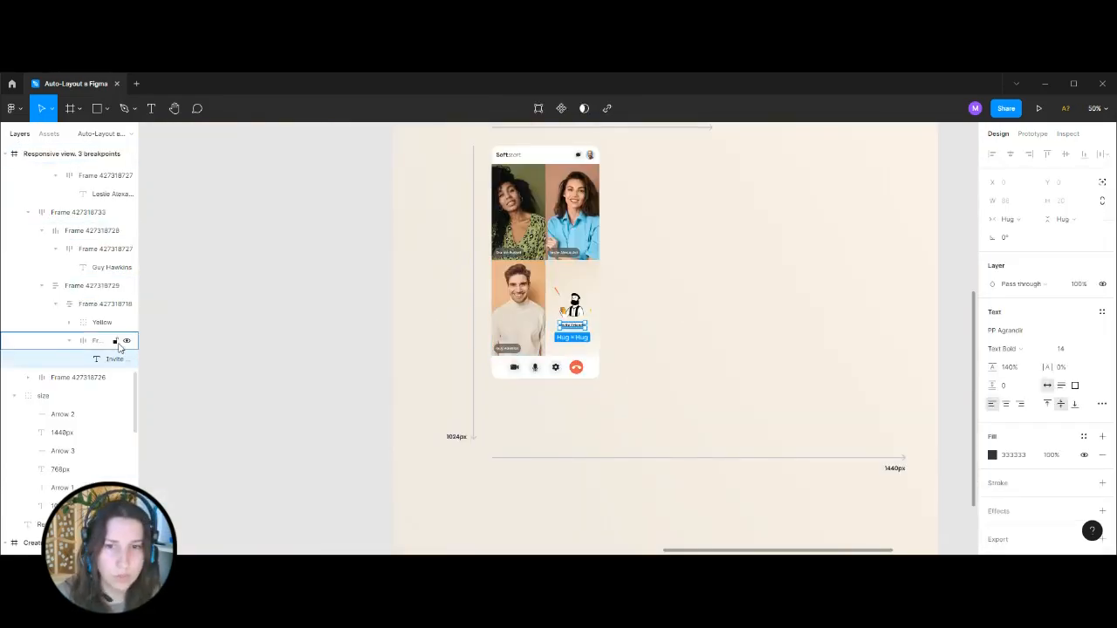
{"action": "left_click", "coordinate": [277, 316]}
{"action": "key", "text": "ctrl+minus"}
{"action": "key", "text": "ctrl+minus"}
{"action": "left_click_drag", "start_coordinate": [812, 290], "coordinate": [646, 284]}
{"action": "key", "text": "ctrl+equal"}
{"action": "key", "text": "ctrl+equal"}
{"action": "key", "text": "ctrl+equal"}
{"action": "key", "text": "ctrl+equal"}
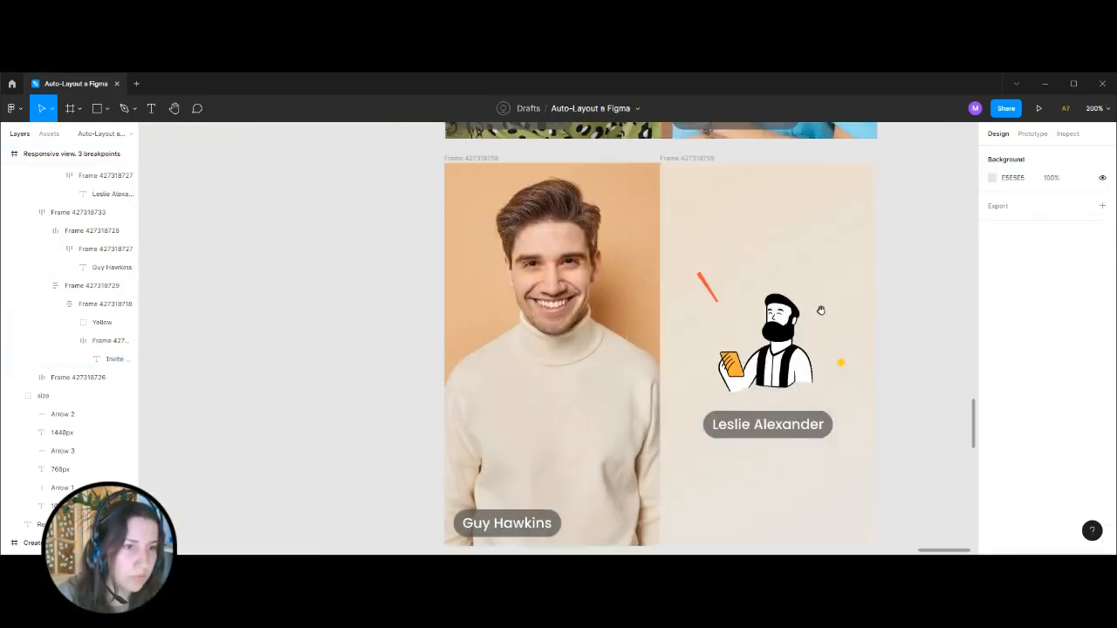
{"action": "left_click_drag", "start_coordinate": [820, 311], "coordinate": [562, 274]}
{"action": "key", "text": "ctrl+v"}
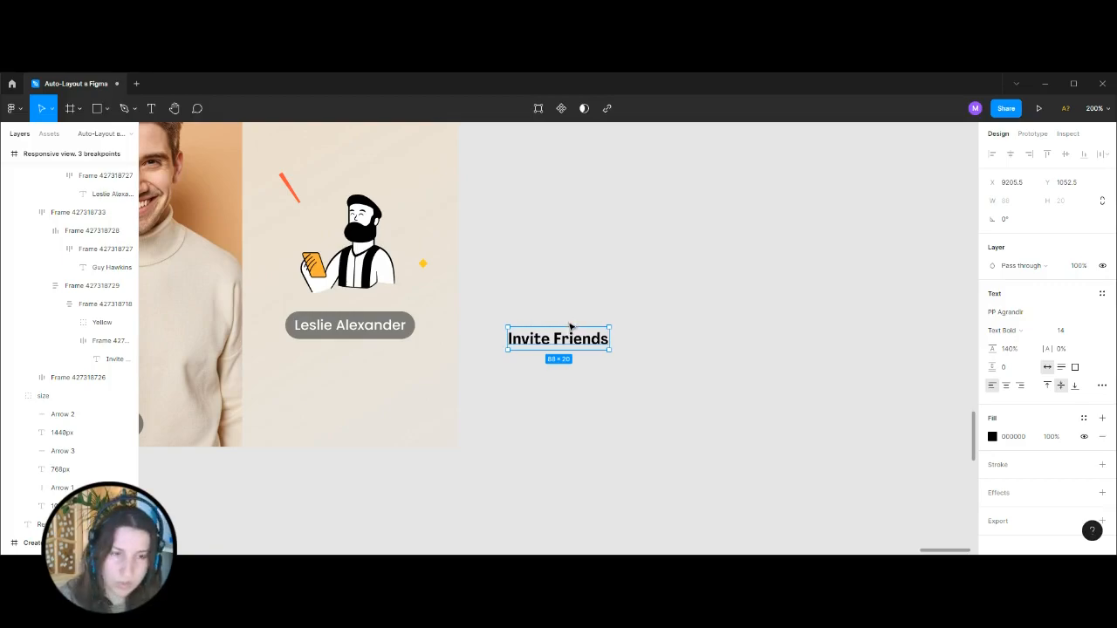
Wrap the copied "Invite Friends" text in an auto layout frame with horizontal and vertical padding of 0.
{"action": "key", "text": "shift+a"}
{"action": "left_click", "coordinate": [1070, 366]}
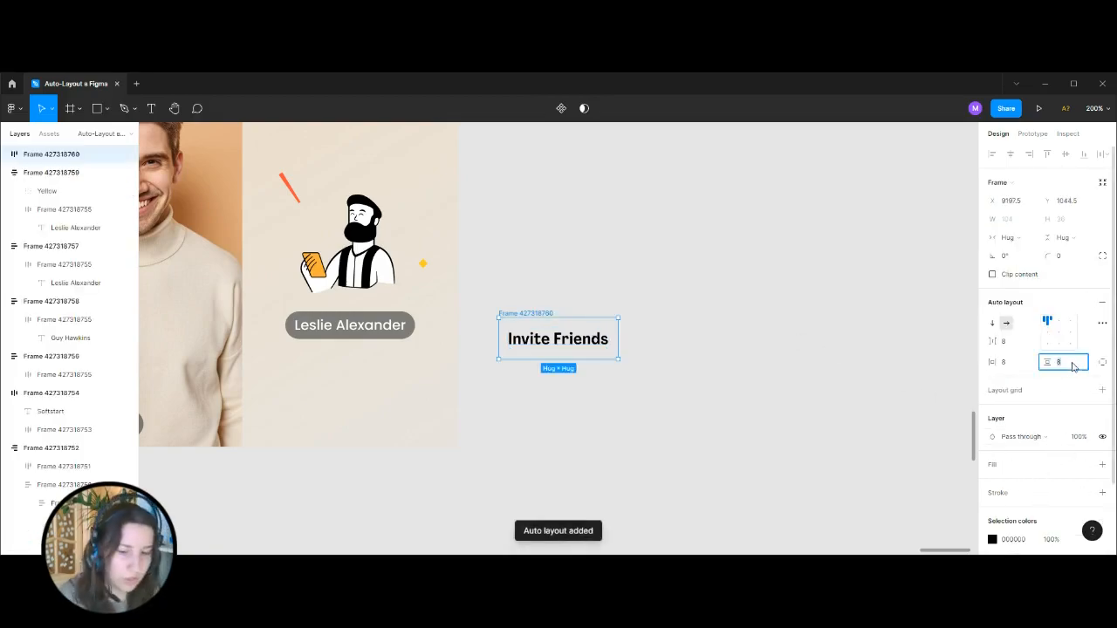
{"action": "left_click", "coordinate": [1021, 367]}
{"action": "type", "text": "0"}
{"action": "key", "text": "Return"}
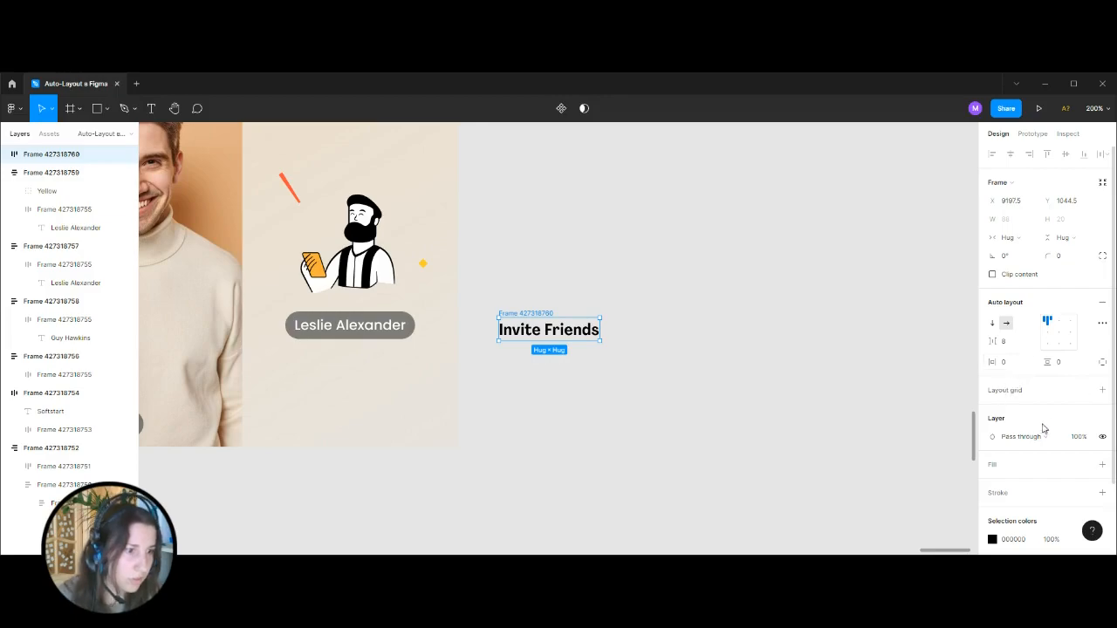
Underline the "Invite Friends" frame with a 1 px 000000 stroke on its bottom side only.
{"action": "scroll", "coordinate": [1046, 426], "scroll_direction": "down", "scroll_amount": 2}
{"action": "left_click", "coordinate": [1102, 409]}
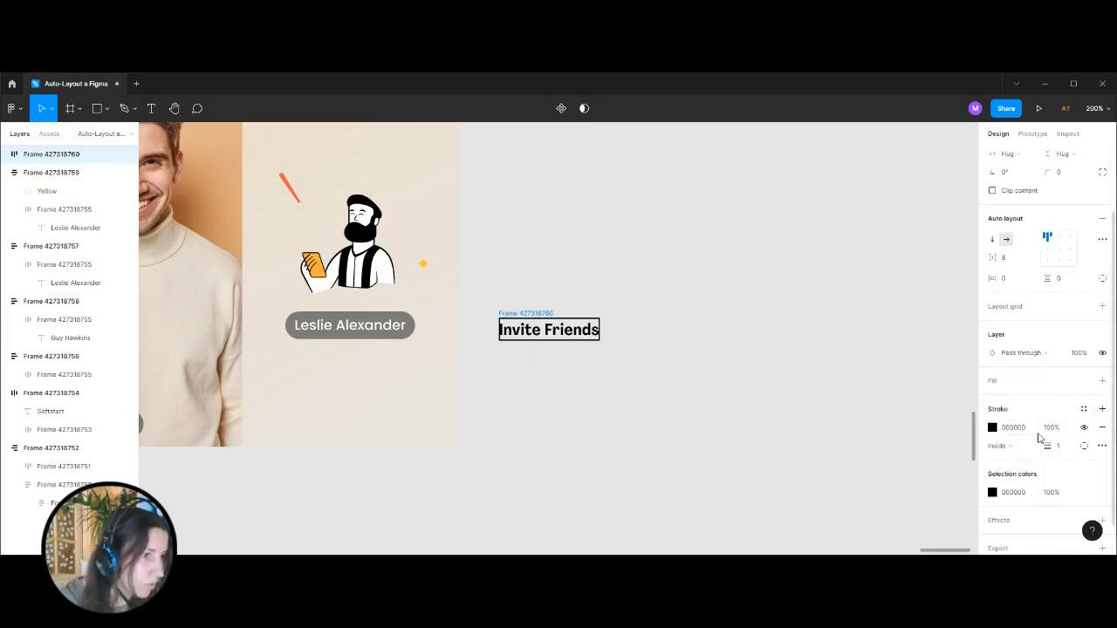
{"action": "left_click", "coordinate": [1083, 447]}
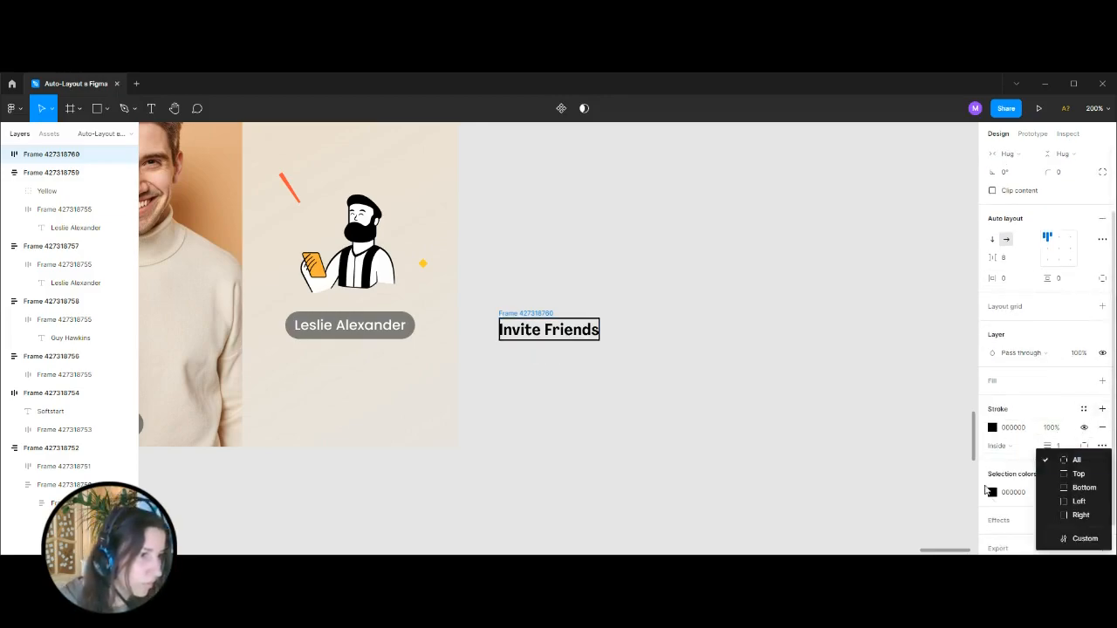
{"action": "left_click", "coordinate": [1077, 486]}
{"action": "left_click", "coordinate": [616, 422]}
{"action": "scroll", "coordinate": [673, 326], "scroll_direction": "left", "scroll_amount": 5}
{"action": "scroll", "coordinate": [673, 326], "scroll_direction": "up", "scroll_amount": 2}
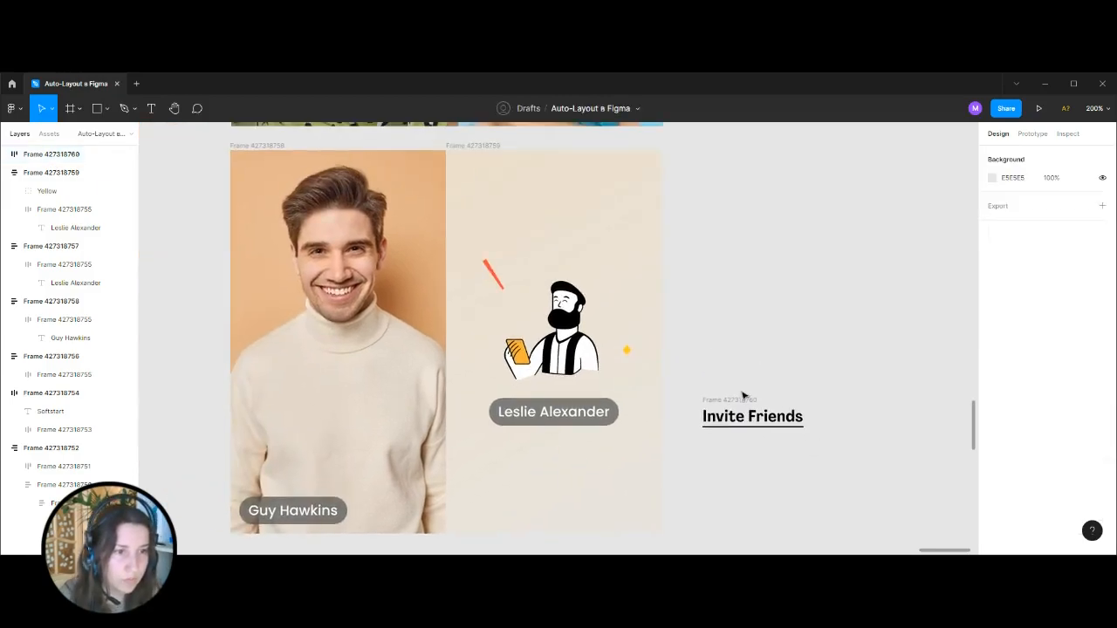
Move the underlined "Invite Friends" frame into the fourth tile and delete that tile's participant name label.
{"action": "left_click", "coordinate": [747, 394]}
{"action": "key", "text": "ctrl+x"}
{"action": "left_click", "coordinate": [599, 279]}
{"action": "key", "text": "Escape"}
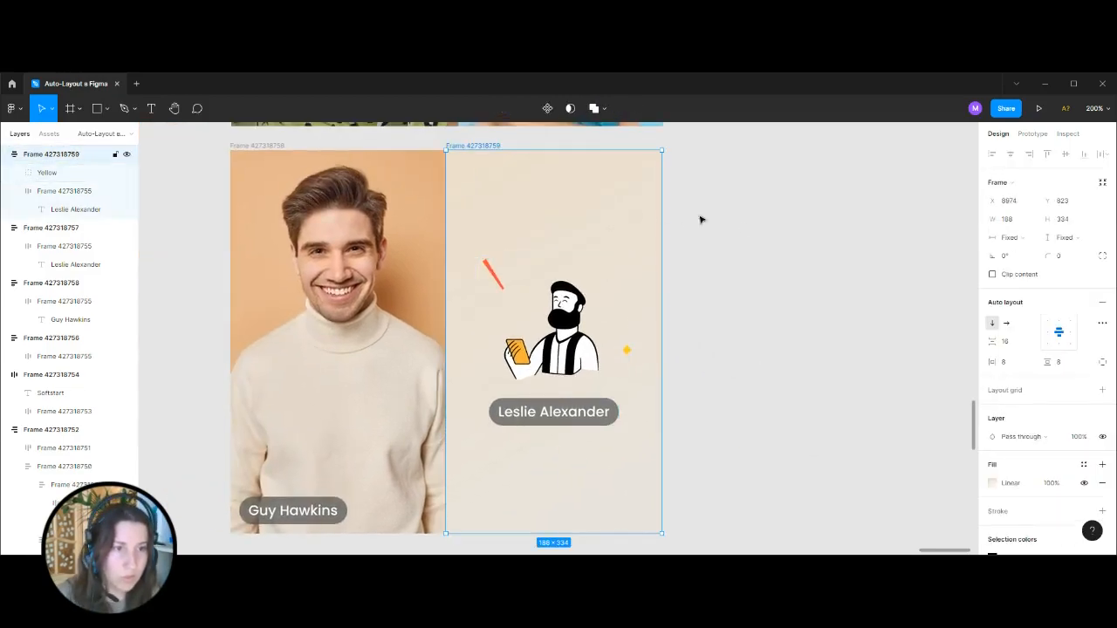
{"action": "key", "text": "ctrl+v"}
{"action": "left_click", "coordinate": [518, 398]}
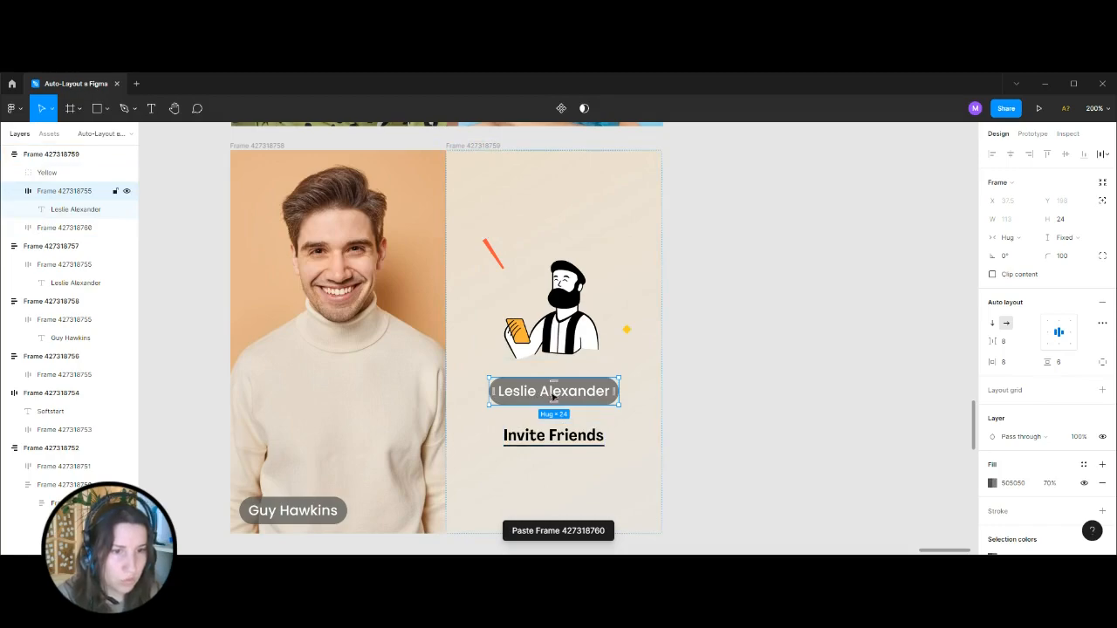
{"action": "key", "text": "Delete"}
Compare the rebuilt two-by-two tile grid with the reference mobile layout and its tile structure.
{"action": "scroll", "coordinate": [777, 431], "scroll_direction": "down", "scroll_amount": 5}
{"action": "scroll", "coordinate": [728, 332], "scroll_direction": "up", "scroll_amount": 4}
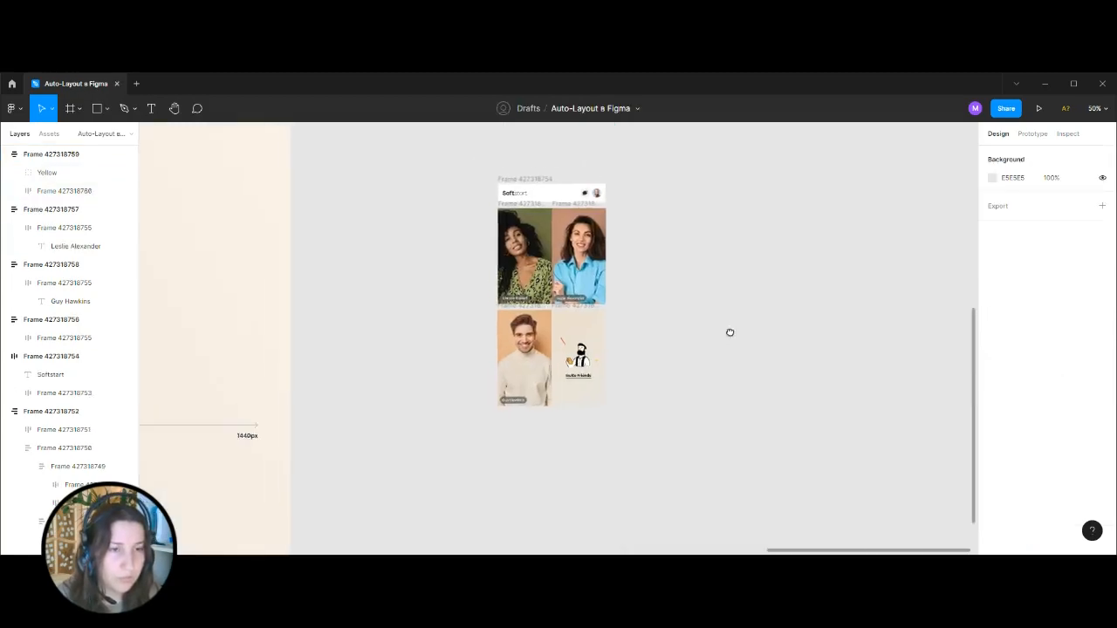
{"action": "left_click", "coordinate": [667, 373]}
{"action": "left_click", "coordinate": [432, 393]}
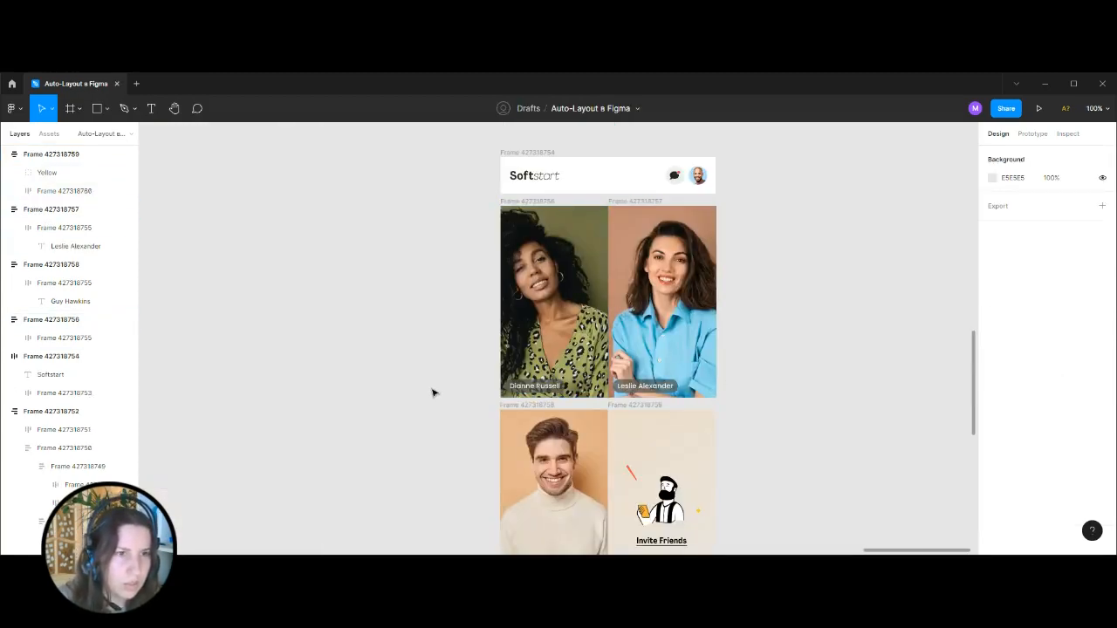
{"action": "scroll", "coordinate": [522, 299], "scroll_direction": "down", "scroll_amount": 5}
{"action": "left_click_drag", "start_coordinate": [521, 299], "coordinate": [798, 297]}
{"action": "scroll", "coordinate": [524, 314], "scroll_direction": "up", "scroll_amount": 1}
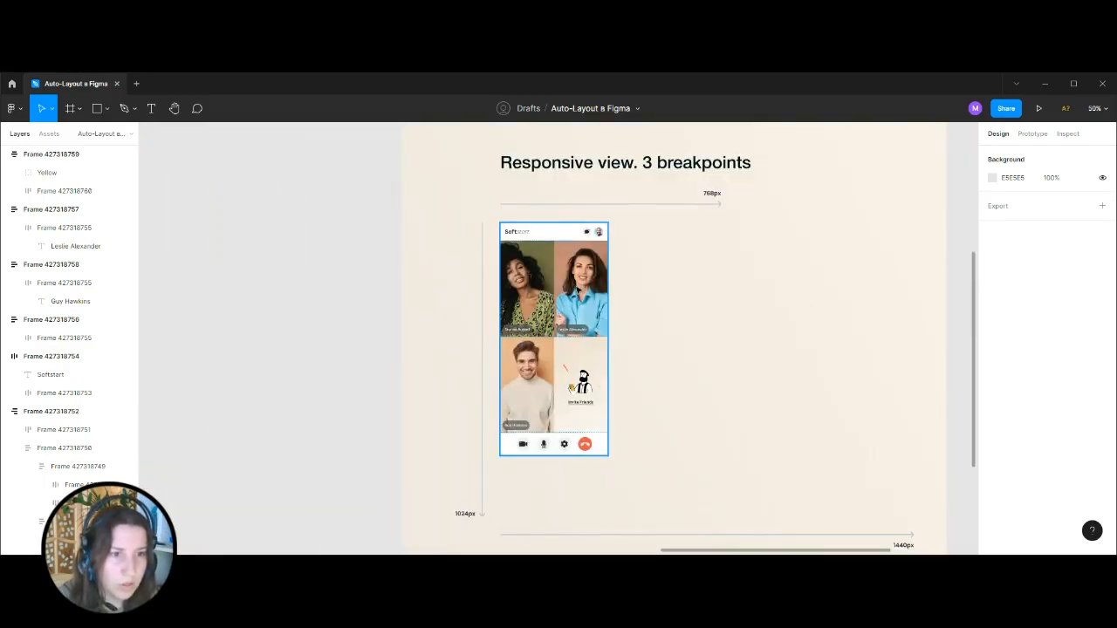
{"action": "double_click", "coordinate": [577, 290]}
{"action": "left_click", "coordinate": [582, 371]}
Wrap the first row's two participant tiles together in an auto layout frame.
{"action": "left_click", "coordinate": [771, 317]}
{"action": "key", "text": "ctrl+minus"}
{"action": "left_click_drag", "start_coordinate": [771, 263], "coordinate": [508, 254]}
{"action": "key", "text": "ctrl+plus"}
{"action": "key", "text": "ctrl+plus"}
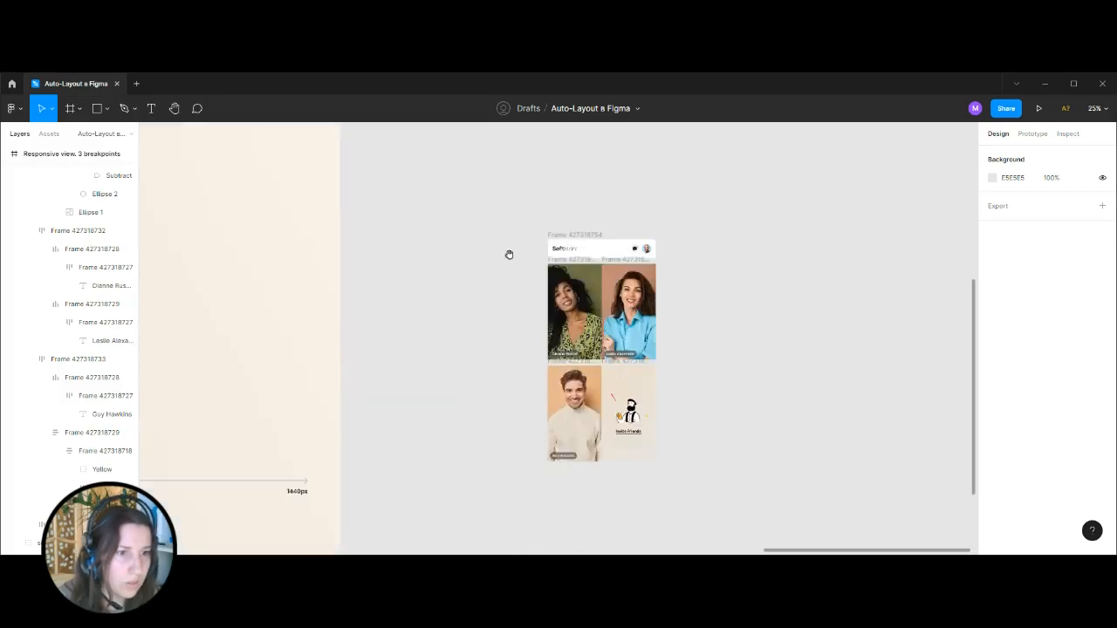
{"action": "left_click", "coordinate": [564, 196]}
{"action": "left_click", "coordinate": [678, 185], "text": "shift"}
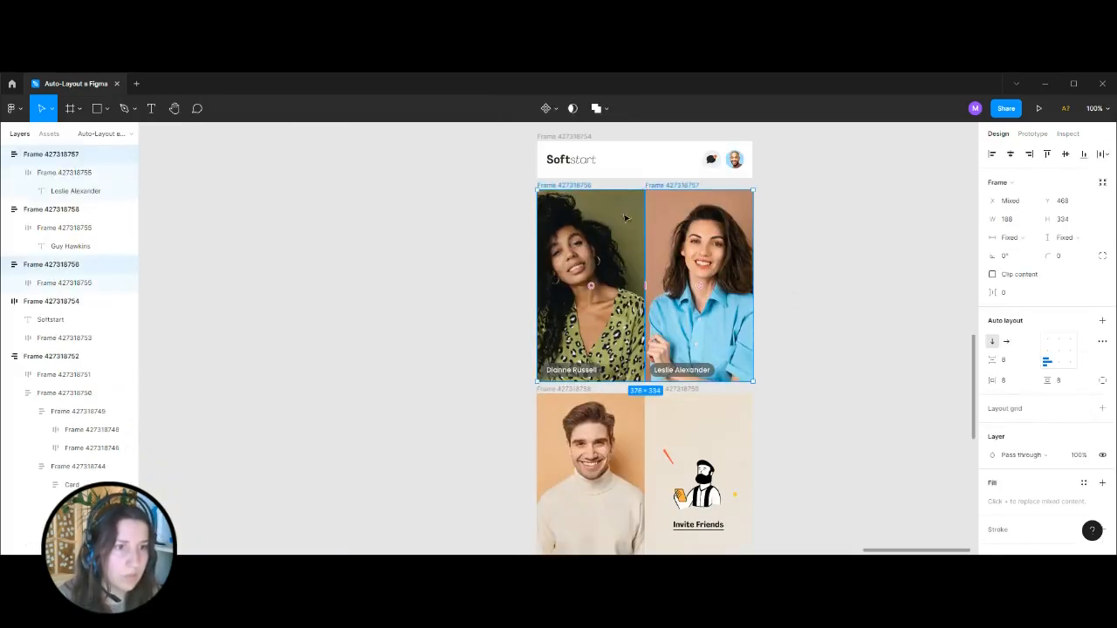
{"action": "key", "text": "shift+a"}
{"action": "left_click", "coordinate": [489, 375]}
Wrap the second row's participant tile and Invite Friends tile together in an auto layout frame.
{"action": "scroll", "coordinate": [510, 377], "scroll_direction": "down", "scroll_amount": 1}
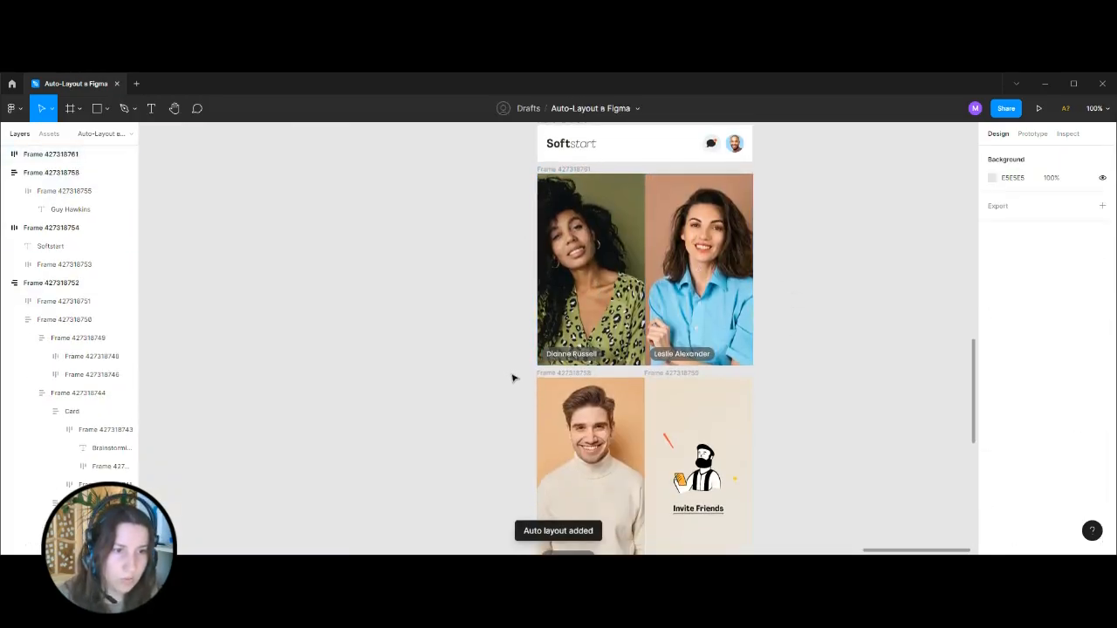
{"action": "left_click", "coordinate": [581, 374]}
{"action": "left_click", "coordinate": [674, 373], "text": "shift"}
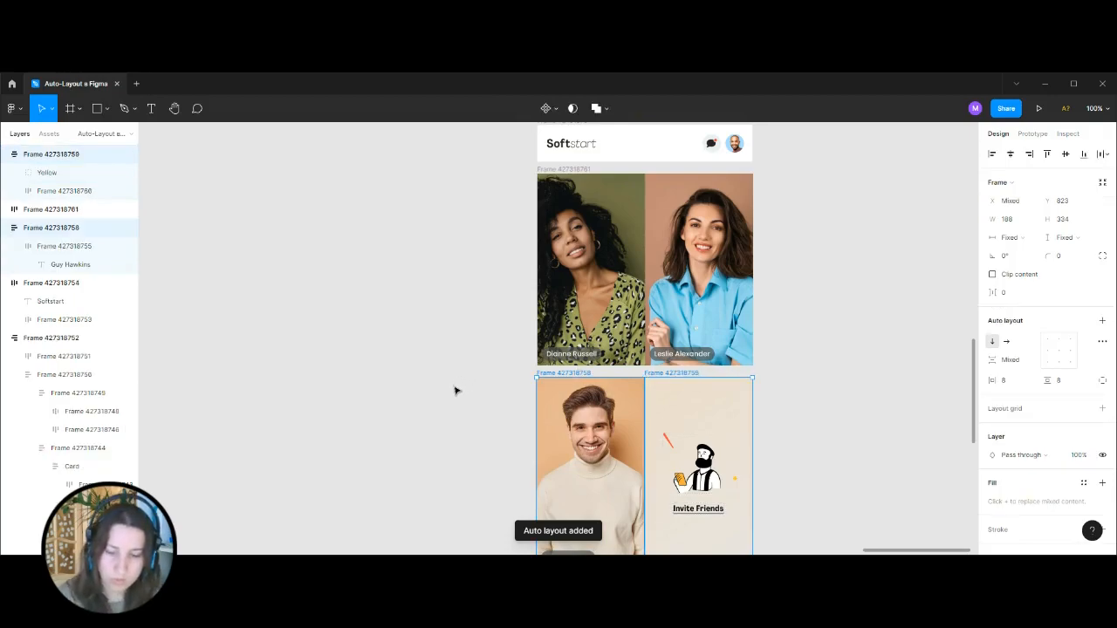
{"action": "key", "text": "shift+a"}
{"action": "left_click", "coordinate": [806, 362]}
Copy the camera, microphone, settings and hang-up icon frames from the reference mobile layout's call control bar.
{"action": "scroll", "coordinate": [807, 362], "scroll_direction": "down", "scroll_amount": 3}
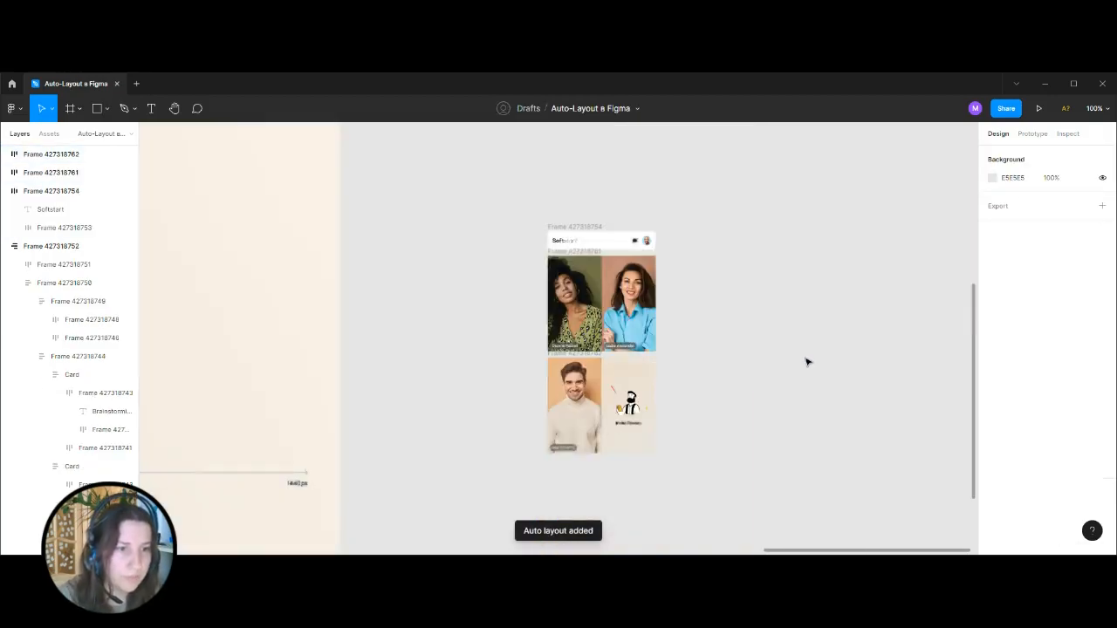
{"action": "scroll", "coordinate": [807, 361], "scroll_direction": "down", "scroll_amount": 2}
{"action": "scroll", "coordinate": [512, 396], "scroll_direction": "up", "scroll_amount": 6}
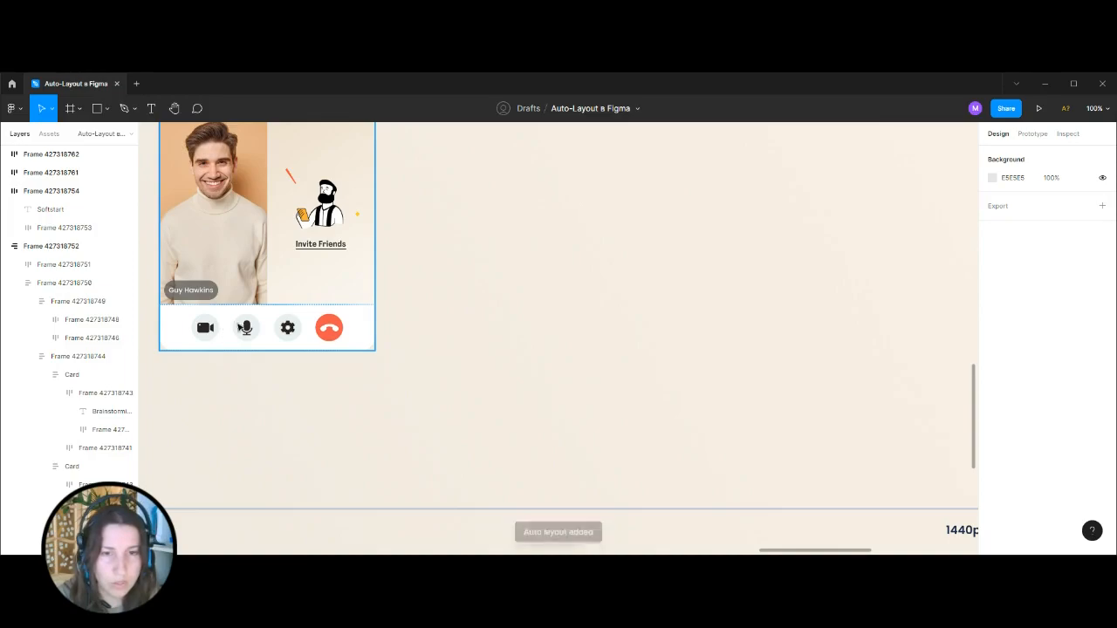
{"action": "left_click_drag", "start_coordinate": [374, 333], "coordinate": [541, 382]}
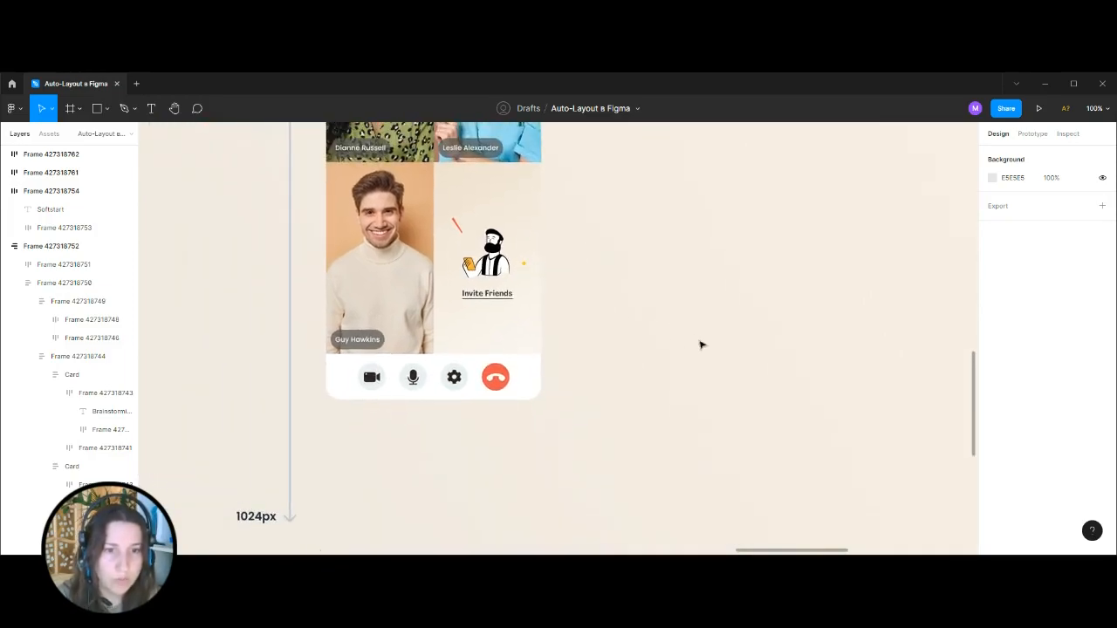
{"action": "left_click", "coordinate": [372, 381], "text": "ctrl"}
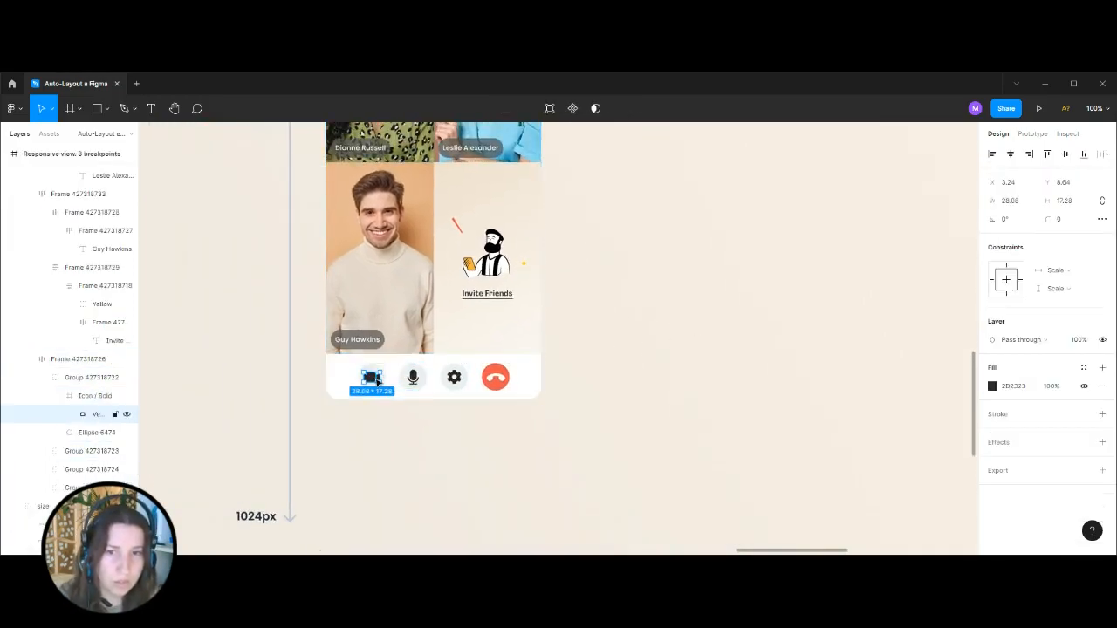
{"action": "left_click", "coordinate": [105, 395]}
{"action": "left_click", "coordinate": [413, 377], "text": "shift"}
{"action": "left_click", "coordinate": [454, 377], "text": "shift"}
{"action": "left_click", "coordinate": [494, 380], "text": "shift"}
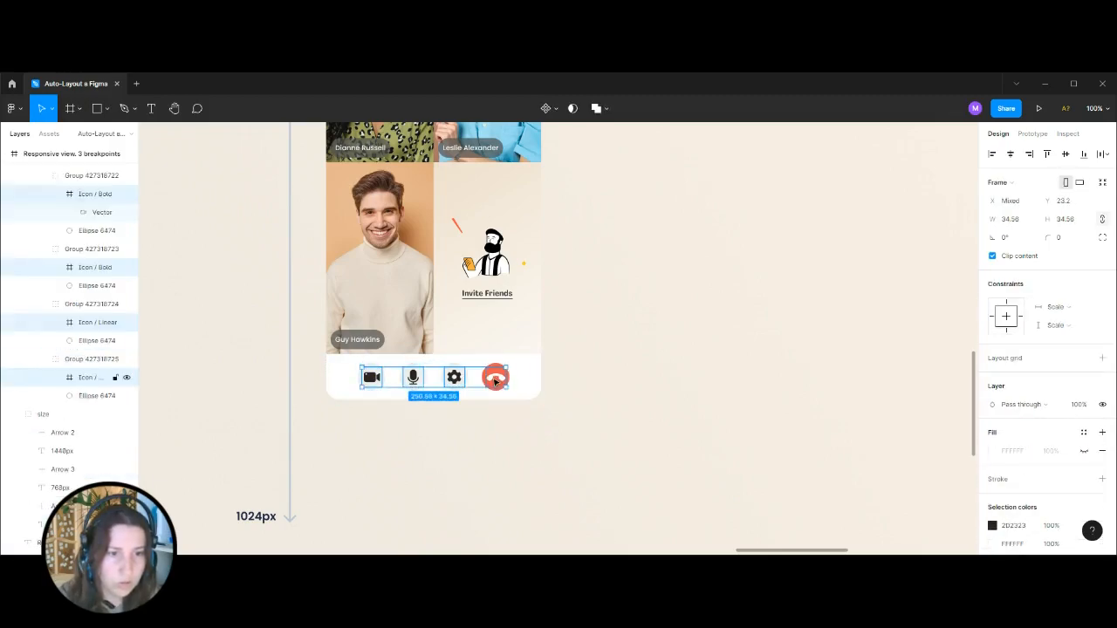
Paste the four call control icons on the empty canvas below the rebuilt second tile row.
{"action": "left_click", "coordinate": [617, 367]}
{"action": "key", "text": "ctrl+minus"}
{"action": "key", "text": "ctrl+minus"}
{"action": "left_click_drag", "start_coordinate": [827, 445], "coordinate": [511, 366]}
{"action": "key", "text": "ctrl+plus"}
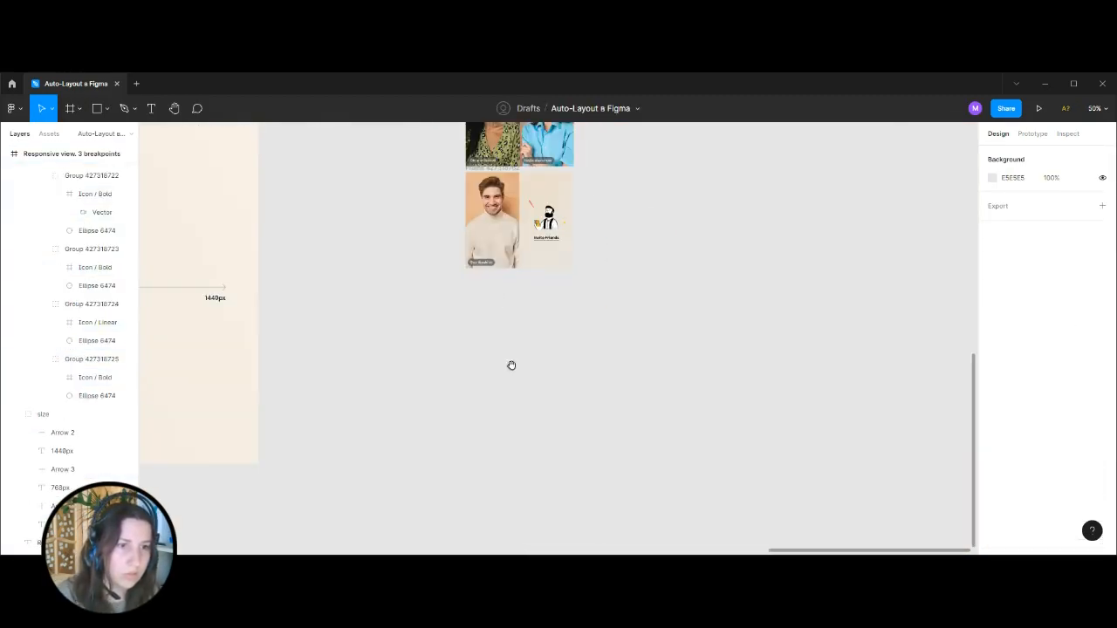
{"action": "key", "text": "ctrl+plus"}
{"action": "key", "text": "ctrl+v"}
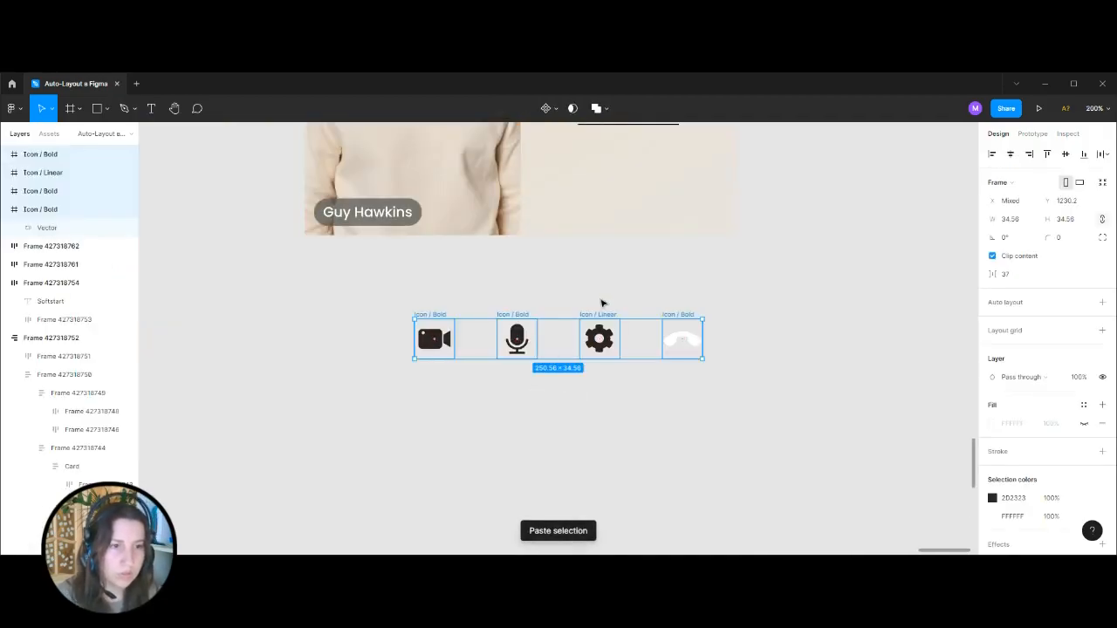
{"action": "left_click", "coordinate": [602, 302]}
Check the size and fill of the chat button's circle in the rebuilt Softstart header.
{"action": "scroll", "coordinate": [482, 308], "scroll_direction": "left", "scroll_amount": 1}
{"action": "left_click", "coordinate": [459, 318]}
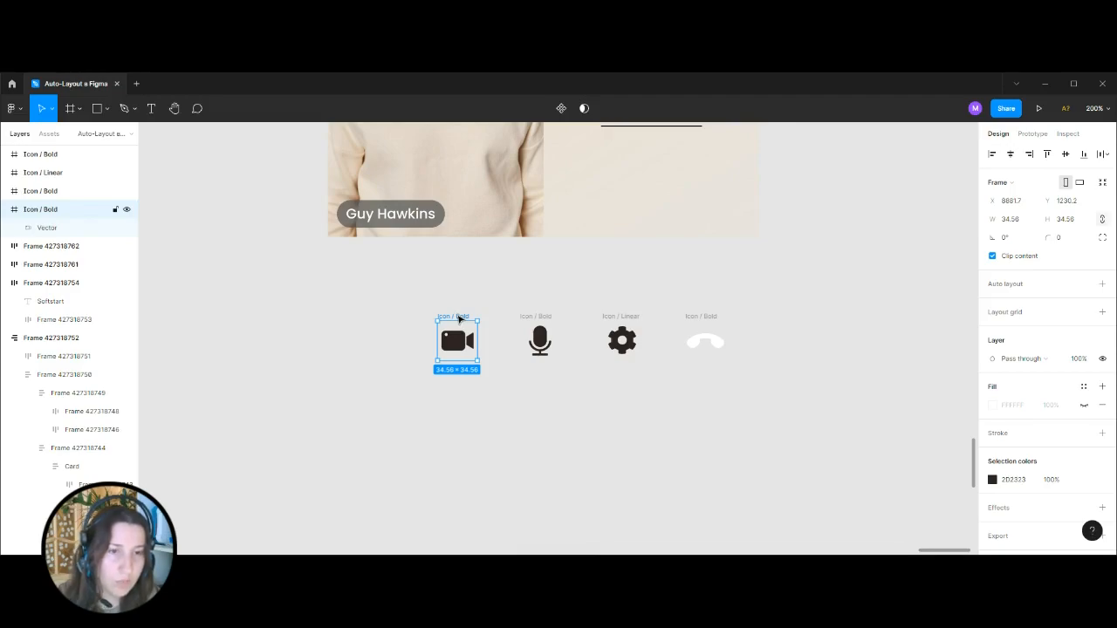
{"action": "left_click", "coordinate": [454, 289]}
{"action": "scroll", "coordinate": [836, 487], "scroll_direction": "up", "scroll_amount": 15}
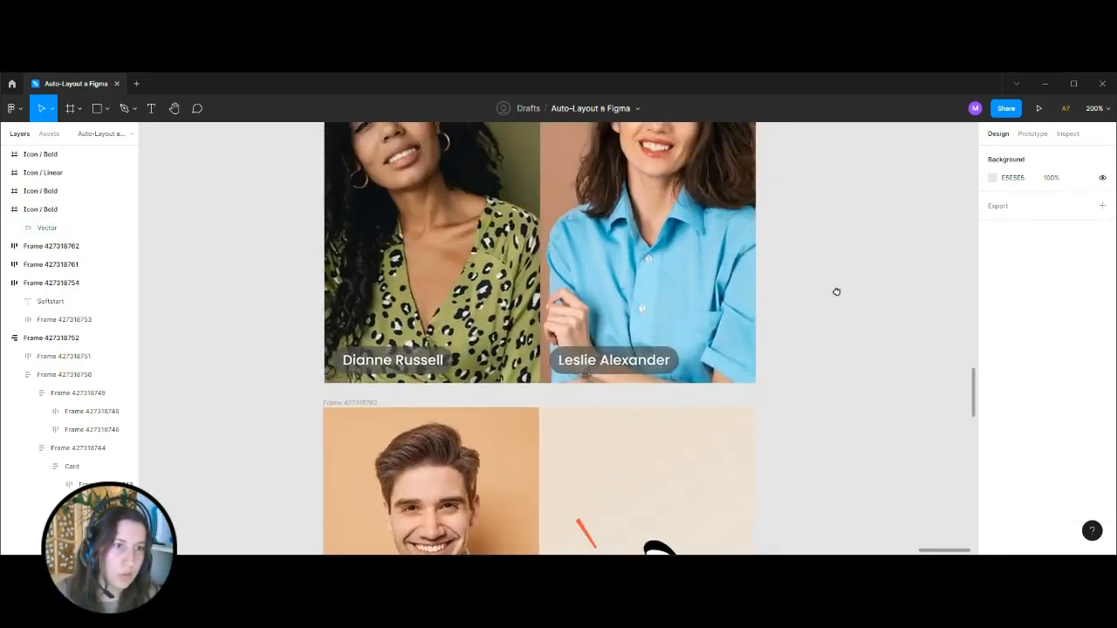
{"action": "left_click", "coordinate": [635, 384]}
{"action": "scroll", "coordinate": [577, 384], "scroll_direction": "down", "scroll_amount": 10}
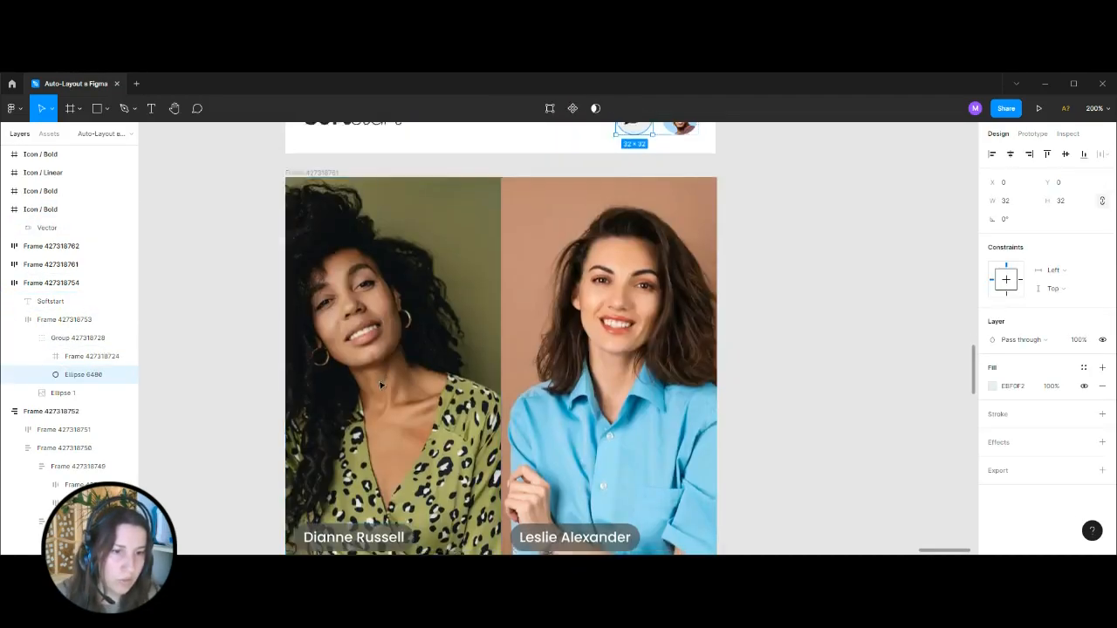
{"action": "scroll", "coordinate": [375, 391], "scroll_direction": "down", "scroll_amount": 5}
{"action": "left_click", "coordinate": [369, 401]}
Add auto layout to the camera icon frame and set its horizontal padding to 8 and vertical padding to 8.
{"action": "left_click", "coordinate": [403, 306]}
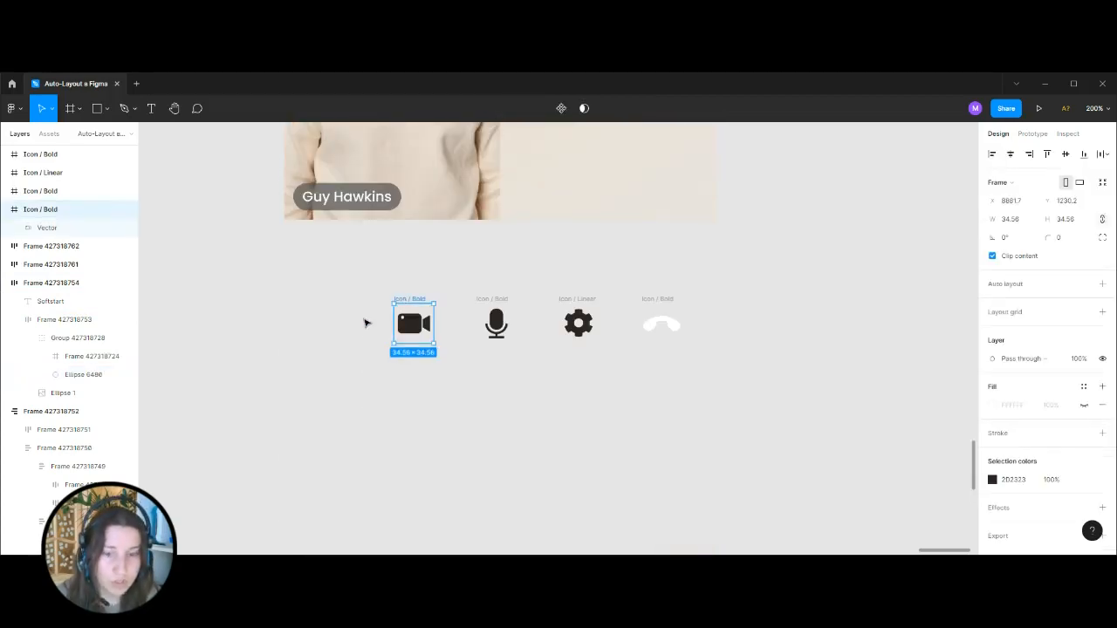
{"action": "key", "text": "shift+a"}
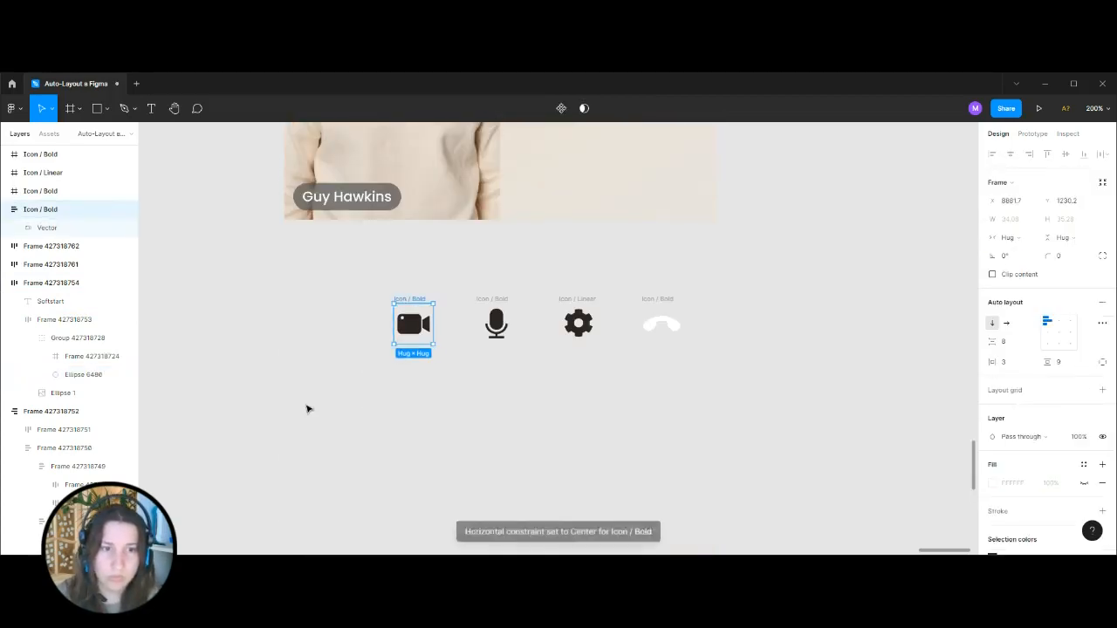
{"action": "left_click", "coordinate": [1065, 363]}
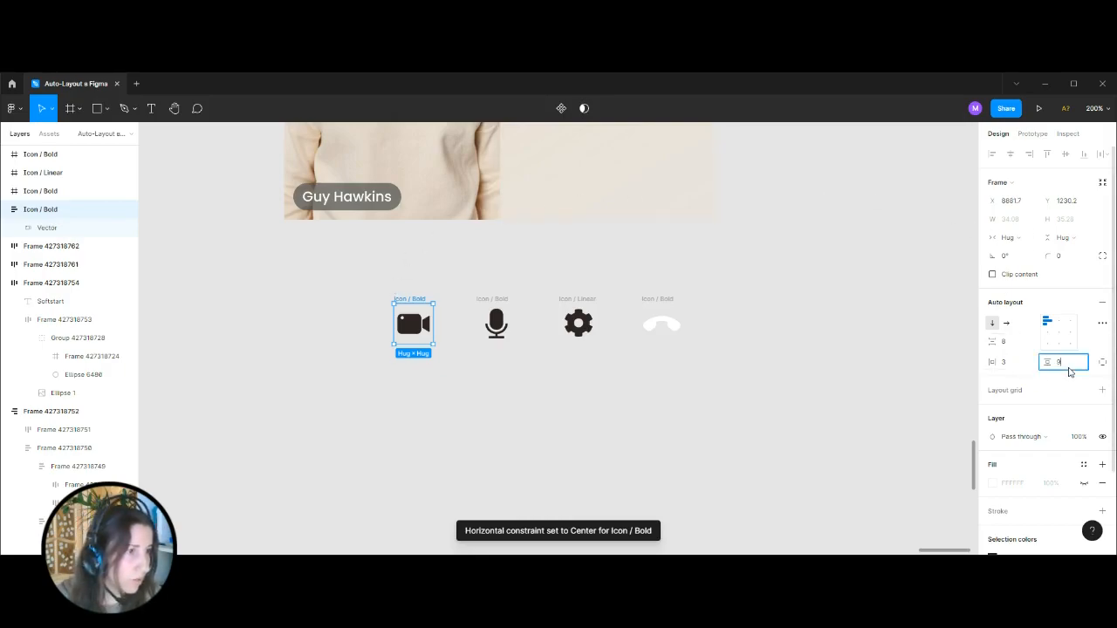
{"action": "left_click", "coordinate": [1011, 362]}
{"action": "type", "text": "8"}
{"action": "key", "text": "Return"}
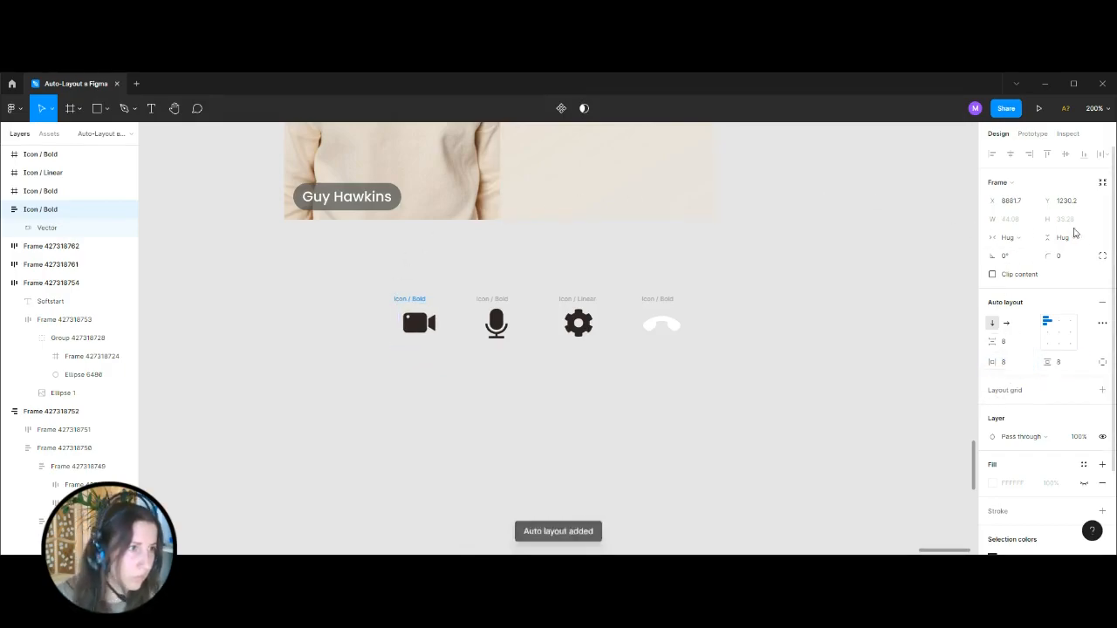
Make the camera icon frame's white FFFFFF fill visible.
{"action": "scroll", "coordinate": [1058, 458], "scroll_direction": "down", "scroll_amount": 3}
{"action": "left_click", "coordinate": [1084, 381]}
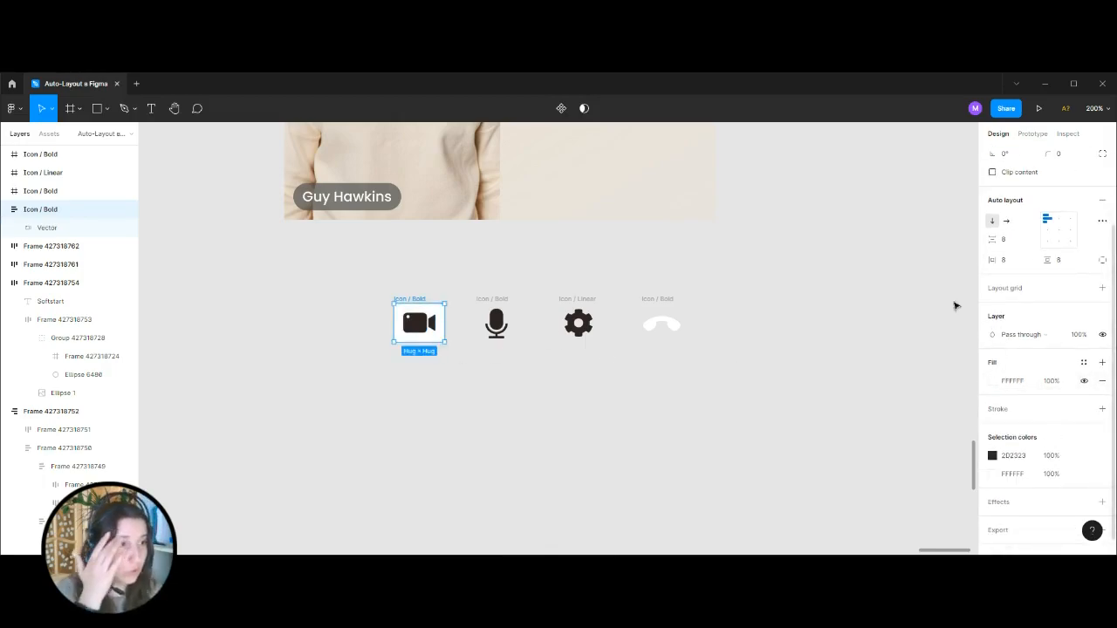
{"action": "scroll", "coordinate": [439, 366], "scroll_direction": "up", "scroll_amount": 2}
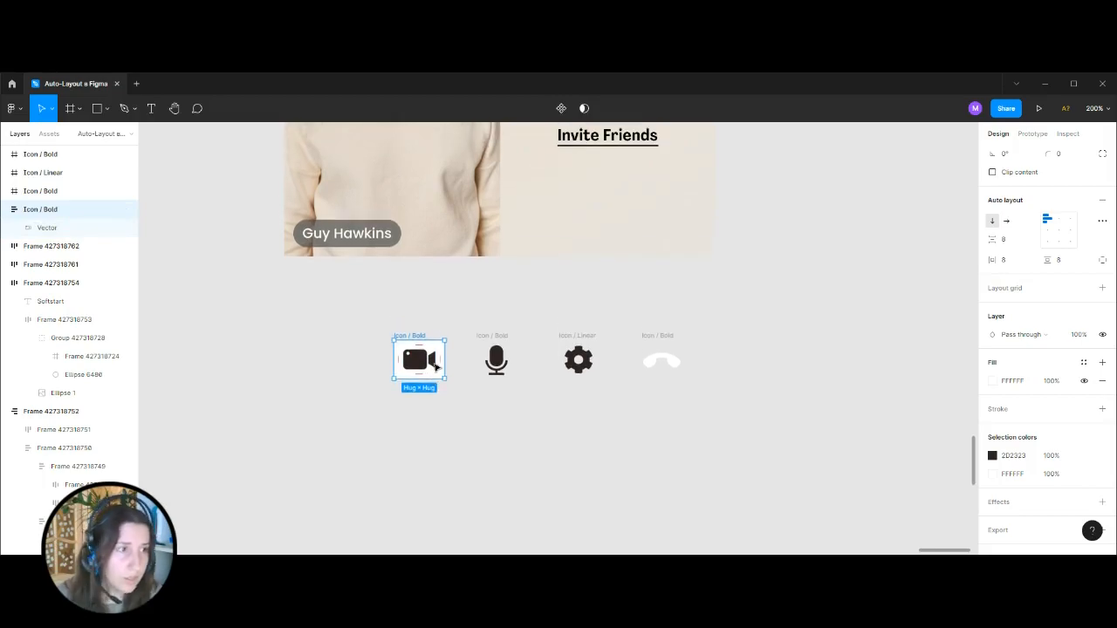
{"action": "scroll", "coordinate": [1058, 233], "scroll_direction": "up", "scroll_amount": 3}
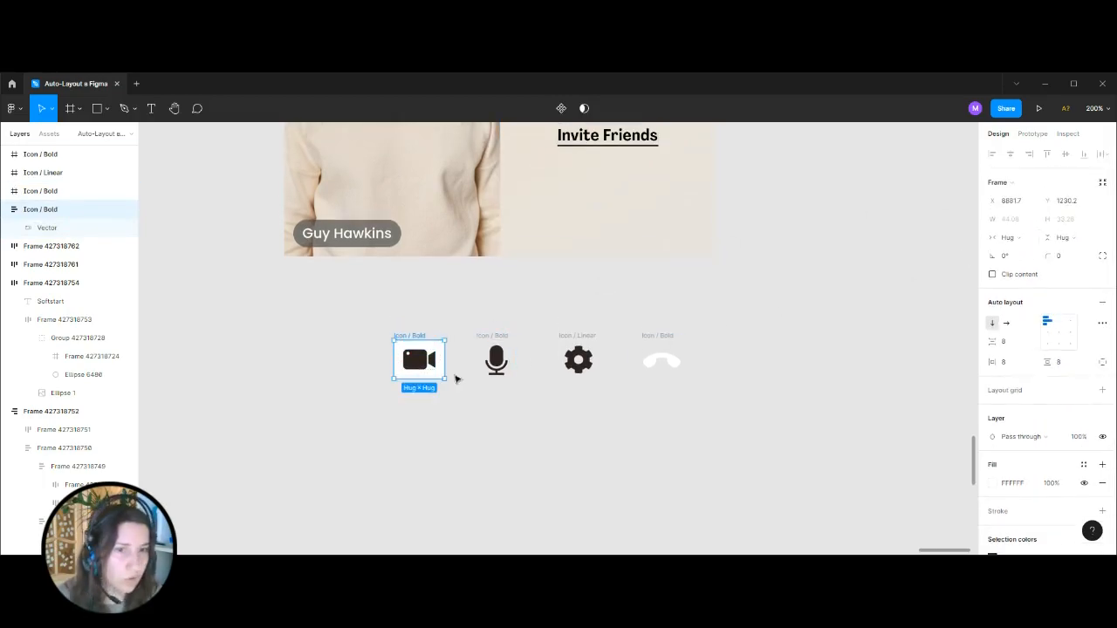
Resize the camera icon frame to a fixed width and height of 48.
{"action": "left_click_drag", "start_coordinate": [449, 361], "coordinate": [428, 384]}
{"action": "left_click", "coordinate": [1079, 220]}
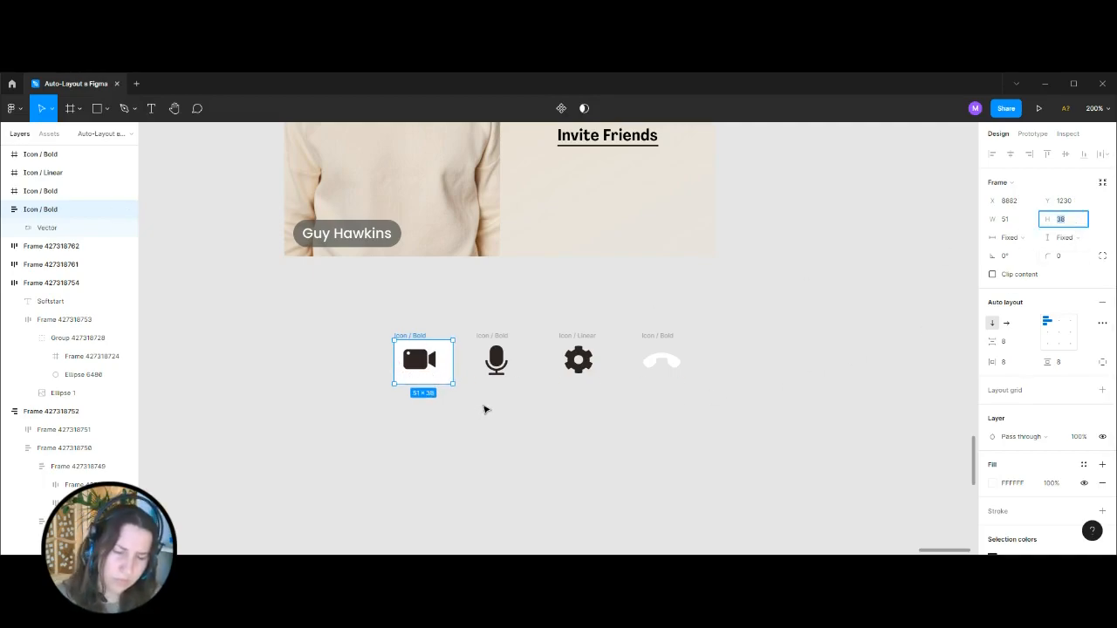
{"action": "type", "text": "48"}
{"action": "key", "text": "Return"}
{"action": "left_click", "coordinate": [1010, 223]}
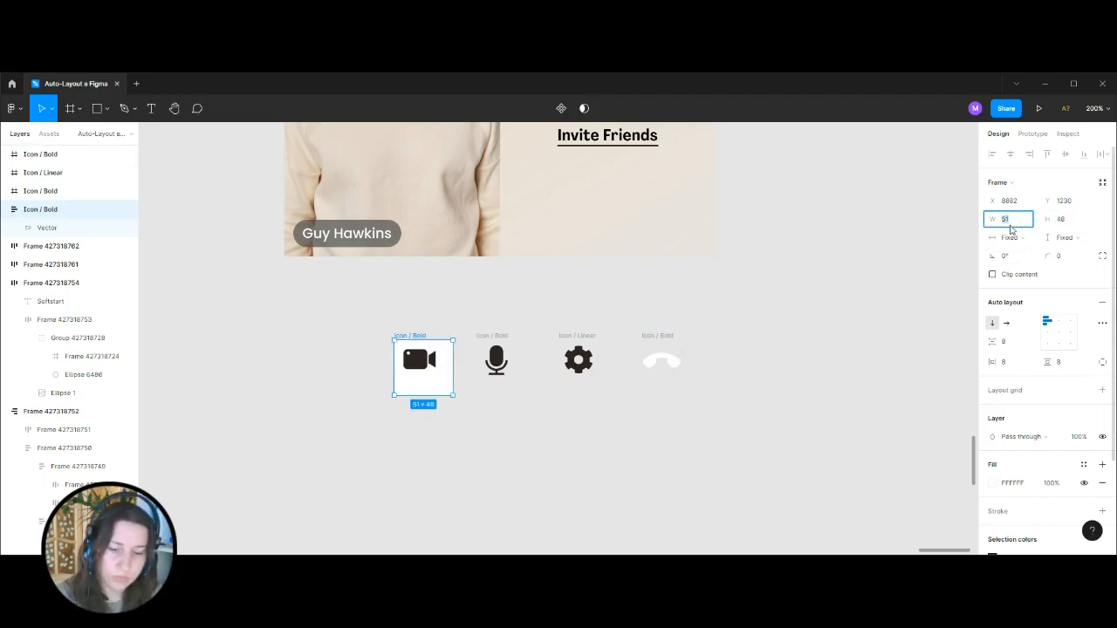
{"action": "type", "text": "48"}
{"action": "key", "text": "Return"}
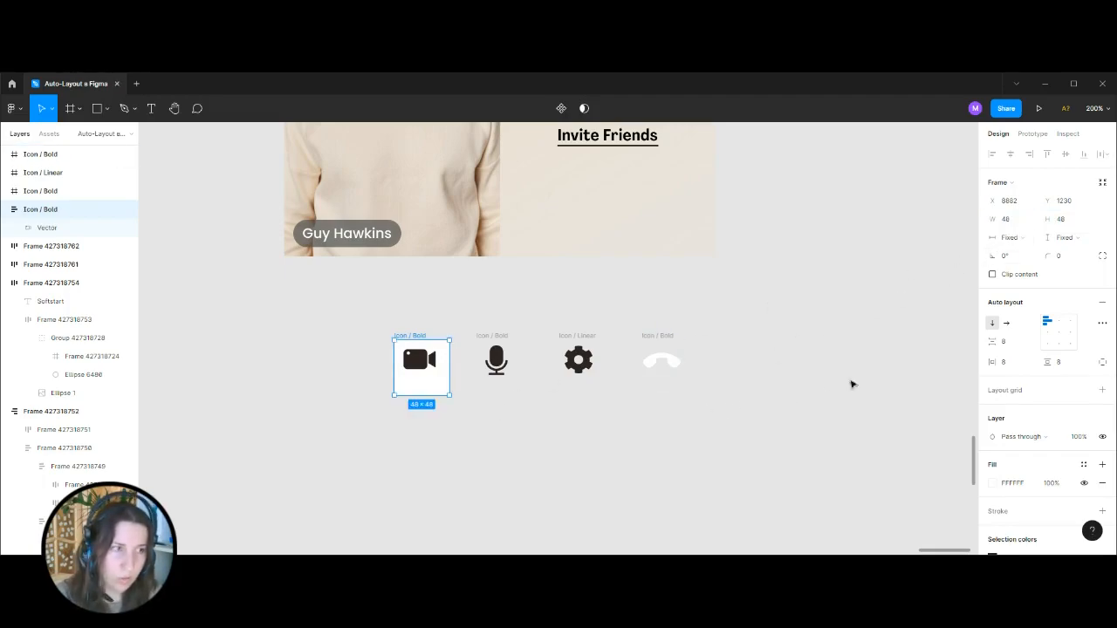
Align the camera icon to the centre of its frame and set the frame's corner radius to 200.
{"action": "left_click", "coordinate": [1059, 332]}
{"action": "left_click", "coordinate": [1071, 261]}
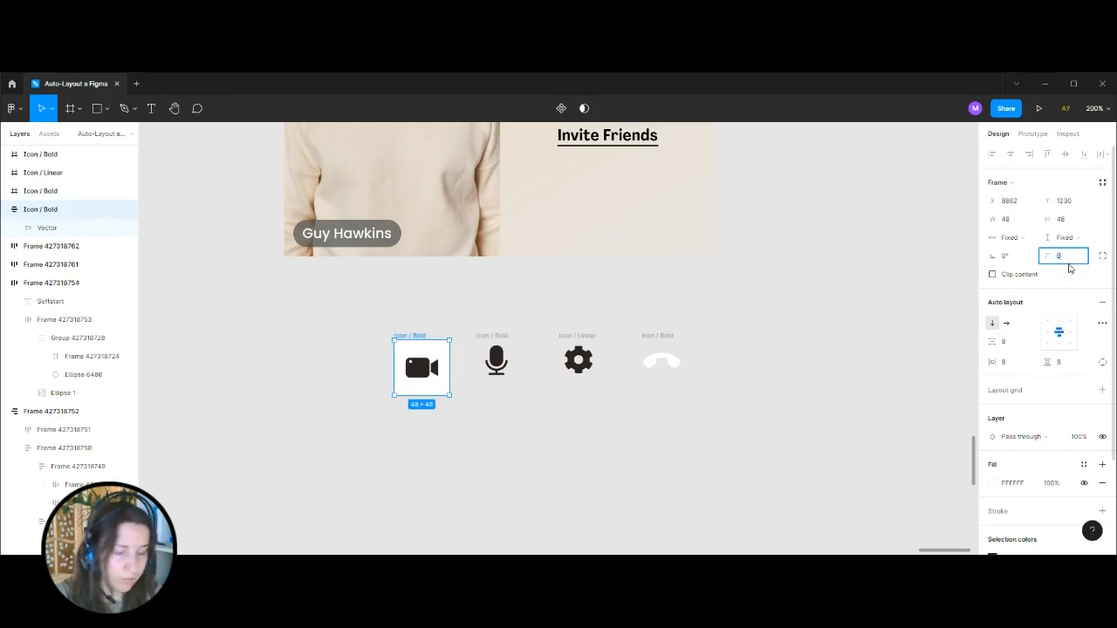
{"action": "type", "text": "200"}
{"action": "key", "text": "Return"}
{"action": "left_click", "coordinate": [833, 302]}
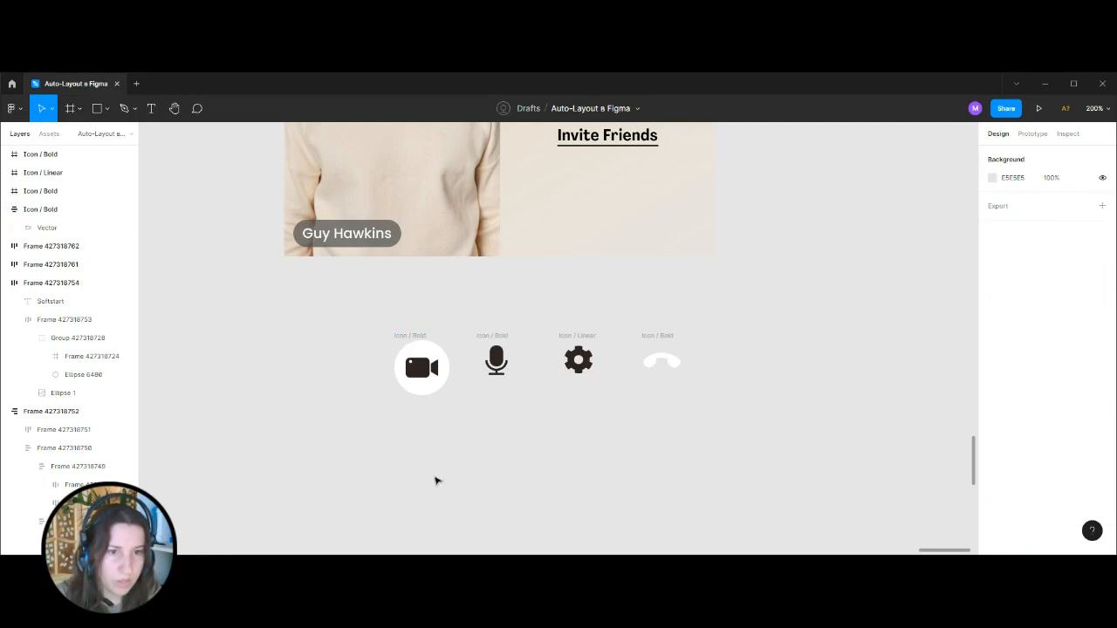
Copy the fill colour EBF0F2 from the camera button's circle in the reference control bar.
{"action": "key", "text": "ctrl+plus"}
{"action": "left_click", "coordinate": [272, 354]}
{"action": "left_click_drag", "start_coordinate": [368, 293], "coordinate": [668, 255]}
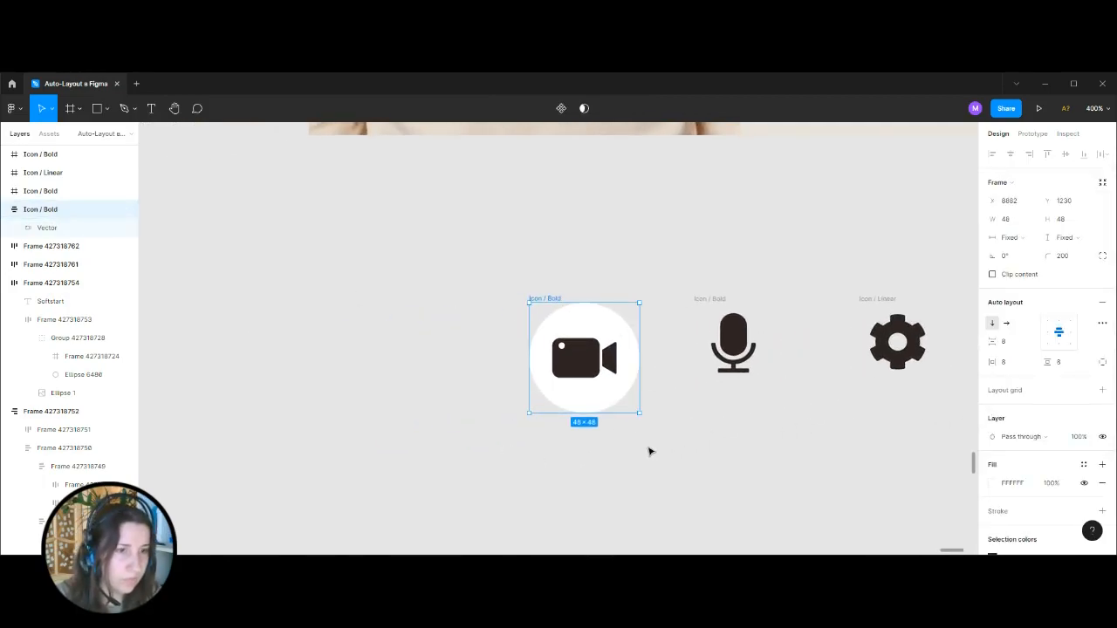
{"action": "key", "text": "ctrl+minus"}
{"action": "key", "text": "ctrl+minus"}
{"action": "key", "text": "ctrl+minus"}
{"action": "key", "text": "ctrl+minus"}
{"action": "left_click_drag", "start_coordinate": [492, 327], "coordinate": [827, 362]}
{"action": "key", "text": "ctrl+plus"}
{"action": "key", "text": "ctrl+plus"}
{"action": "left_click", "coordinate": [569, 287]}
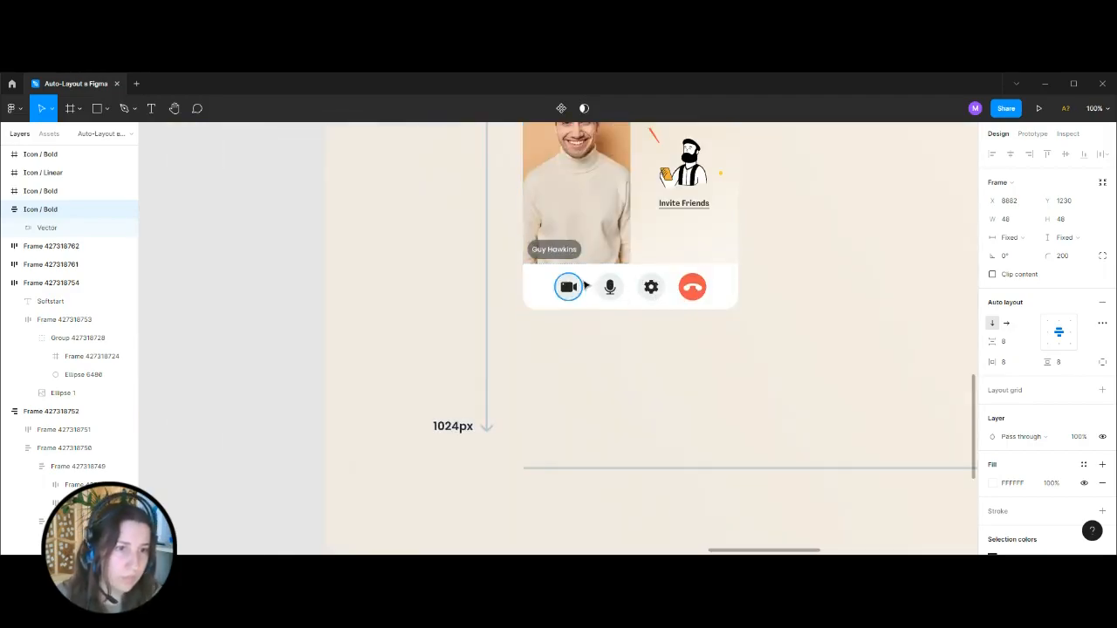
Apply the fill colour EBF0F2 to the rebuilt camera button frame.
{"action": "left_click", "coordinate": [294, 411]}
{"action": "key", "text": "ctrl+minus"}
{"action": "key", "text": "ctrl+minus"}
{"action": "left_click_drag", "start_coordinate": [759, 412], "coordinate": [449, 384]}
{"action": "key", "text": "ctrl+plus"}
{"action": "key", "text": "ctrl+plus"}
{"action": "key", "text": "ctrl+plus"}
{"action": "left_click_drag", "start_coordinate": [497, 464], "coordinate": [623, 256]}
{"action": "key", "text": "ctrl+plus"}
{"action": "left_click", "coordinate": [549, 272]}
{"action": "left_click", "coordinate": [1032, 488]}
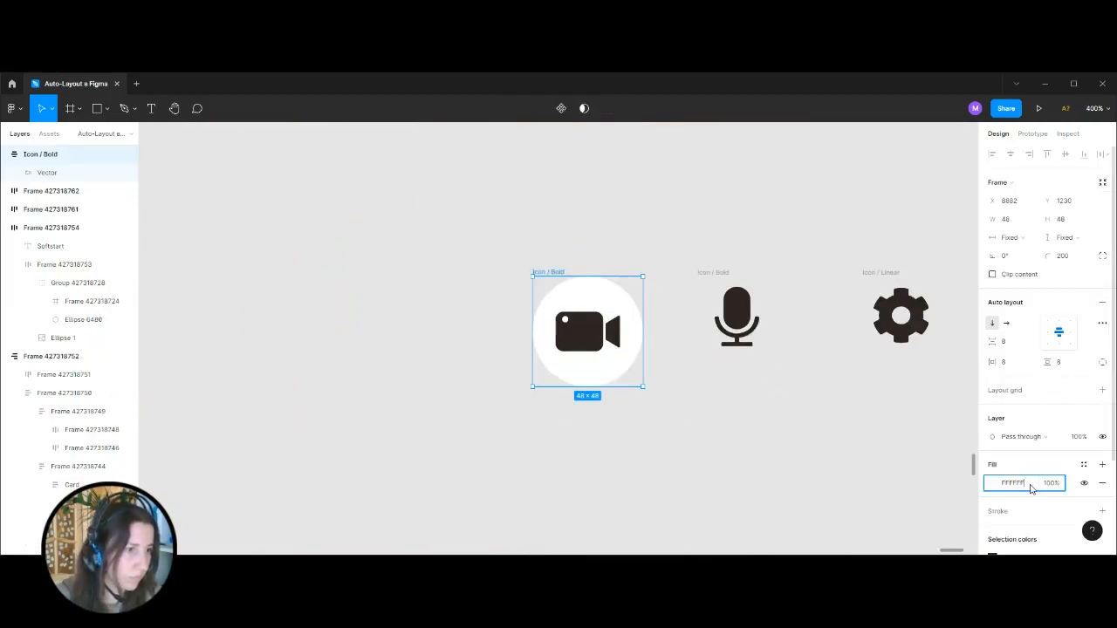
{"action": "key", "text": "ctrl+v"}
{"action": "left_click", "coordinate": [735, 491]}
{"action": "left_click_drag", "start_coordinate": [694, 403], "coordinate": [581, 397]}
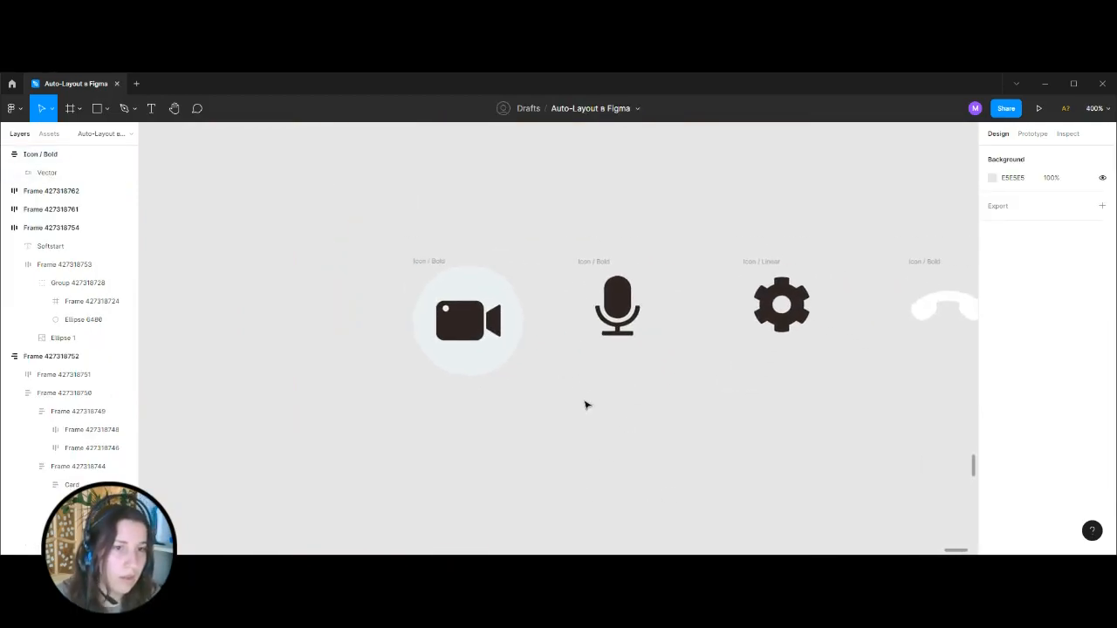
Try a right padding of 16 on the camera button and undo the change.
{"action": "left_click", "coordinate": [439, 261]}
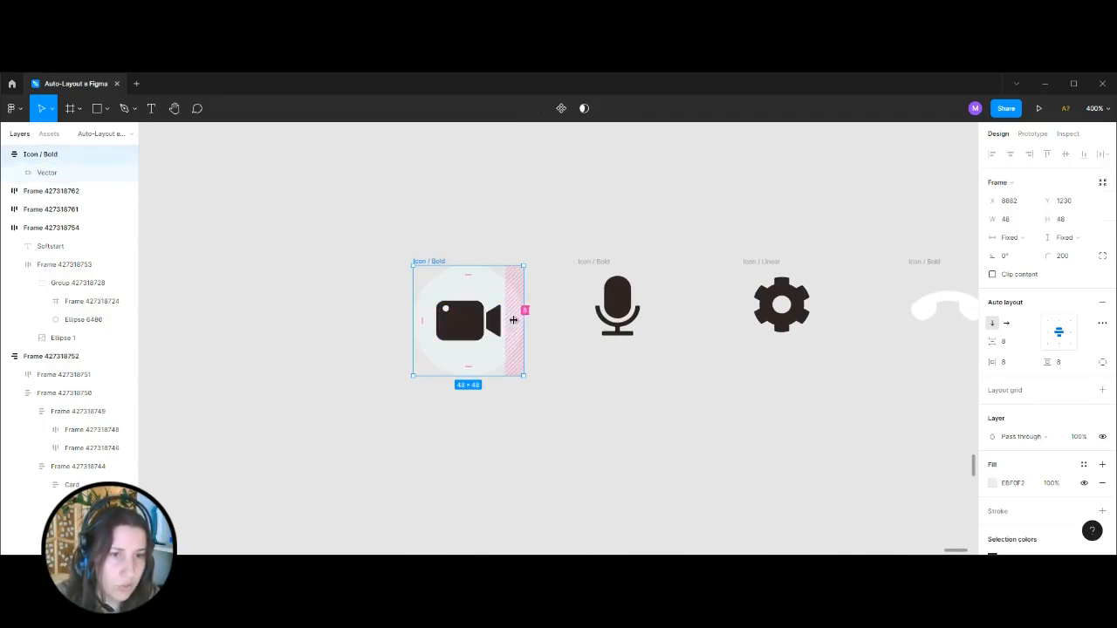
{"action": "scroll", "coordinate": [436, 356], "scroll_direction": "up", "scroll_amount": 3}
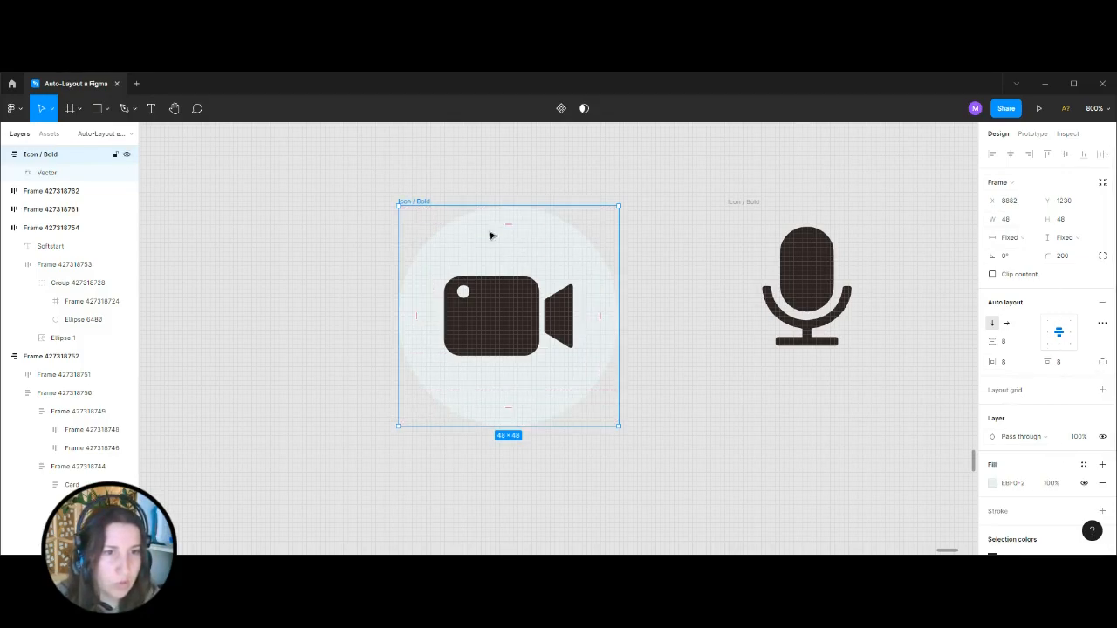
{"action": "left_click", "coordinate": [602, 316]}
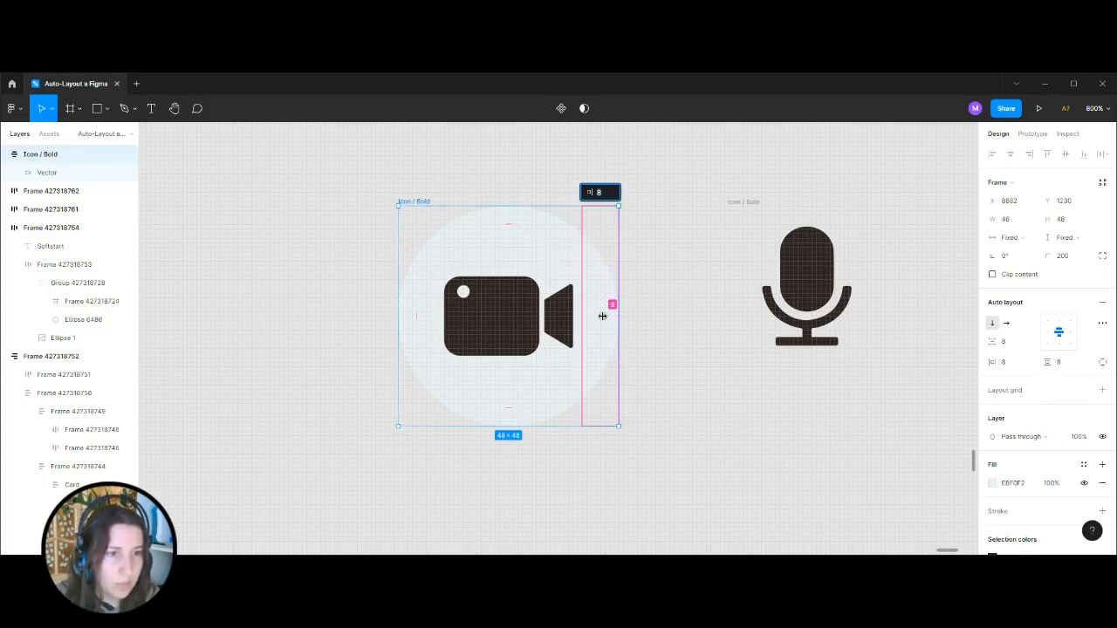
{"action": "type", "text": "1"}
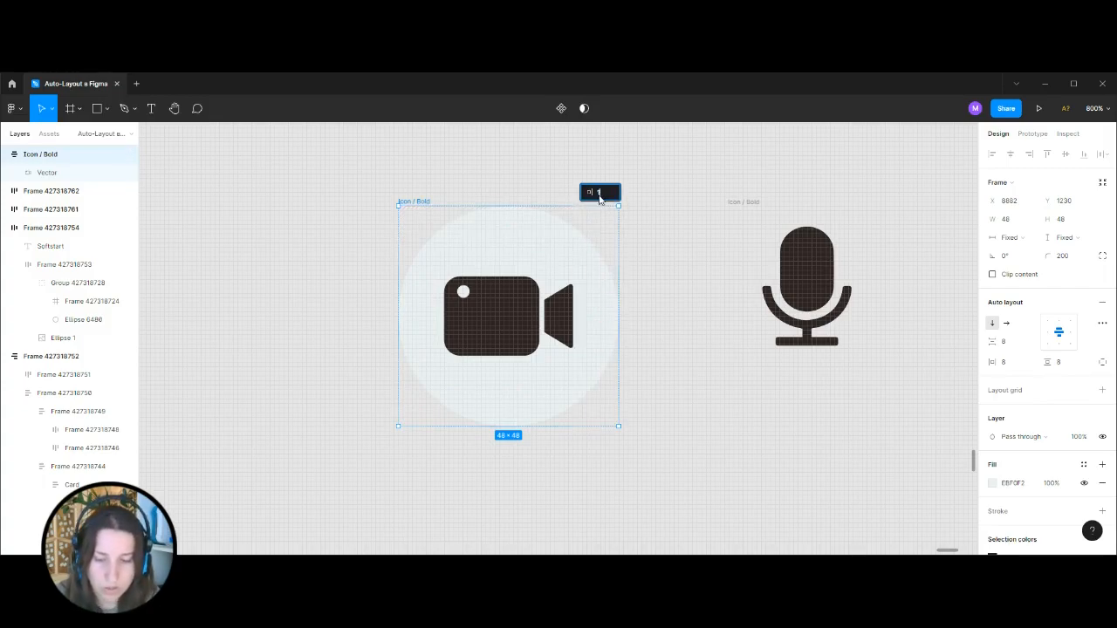
{"action": "type", "text": "6"}
{"action": "key", "text": "Return"}
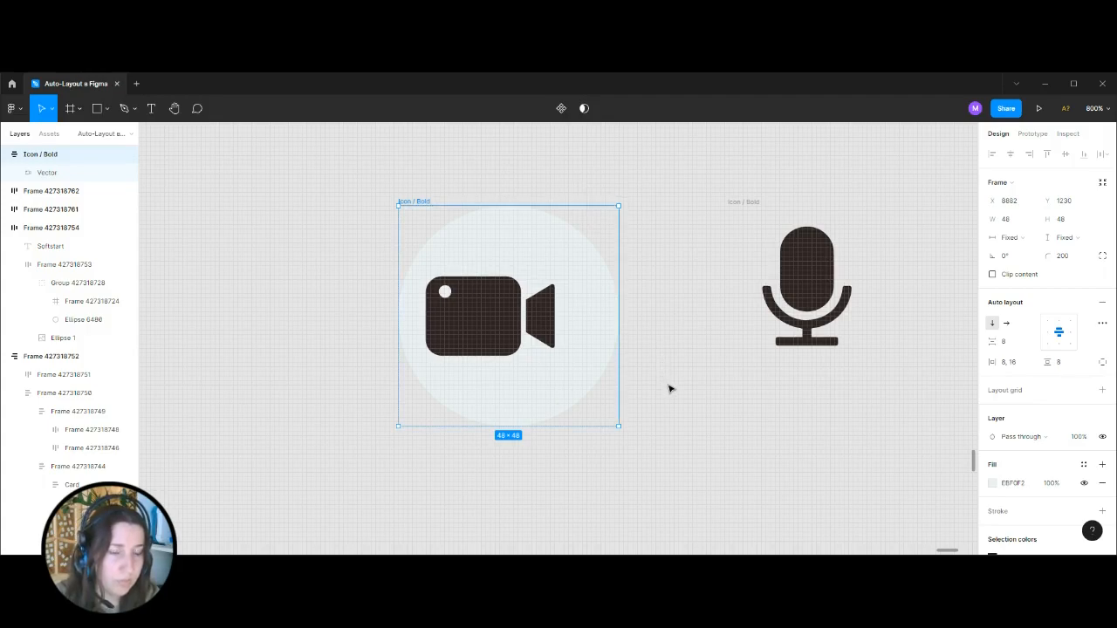
{"action": "key", "text": "ctrl+z"}
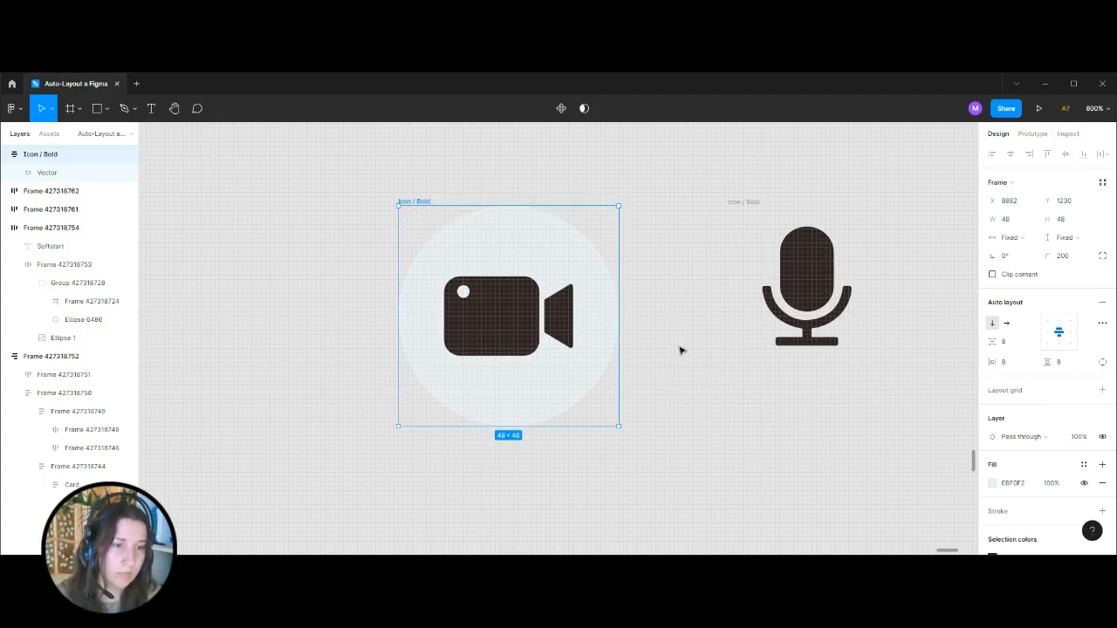
Move the round camera button below the row of icons and place a copy of it alongside.
{"action": "left_click", "coordinate": [683, 440]}
{"action": "key", "text": "ctrl+minus"}
{"action": "key", "text": "ctrl+minus"}
{"action": "key", "text": "ctrl+minus"}
{"action": "key", "text": "ctrl+plus"}
{"action": "key", "text": "ctrl+plus"}
{"action": "left_click_drag", "start_coordinate": [774, 393], "coordinate": [678, 331]}
{"action": "left_click", "coordinate": [410, 210]}
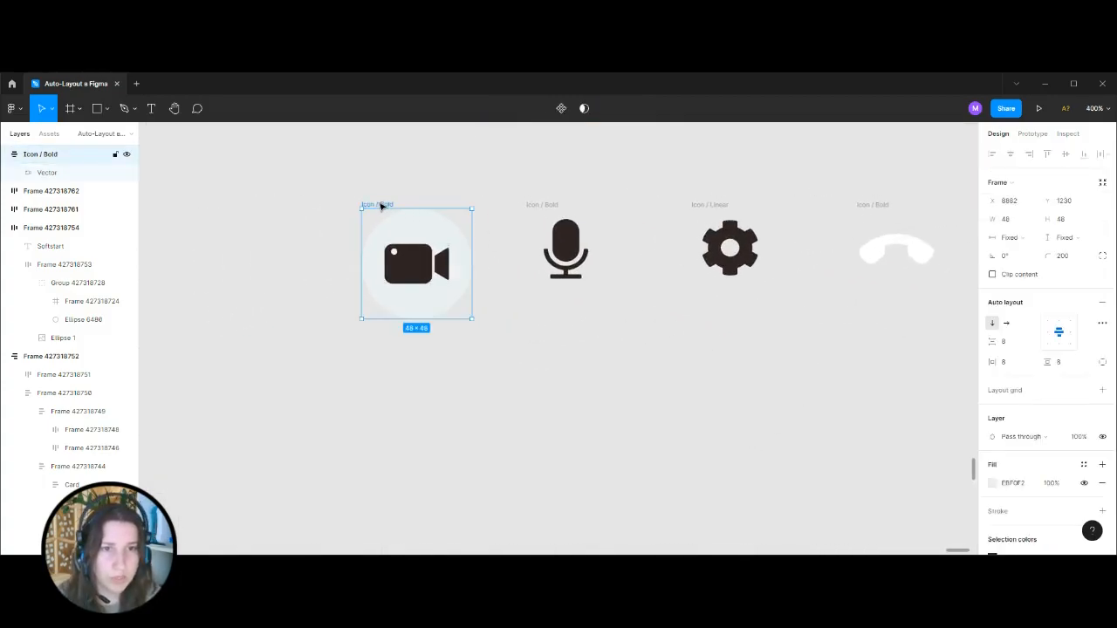
{"action": "left_click_drag", "start_coordinate": [379, 204], "coordinate": [360, 348]}
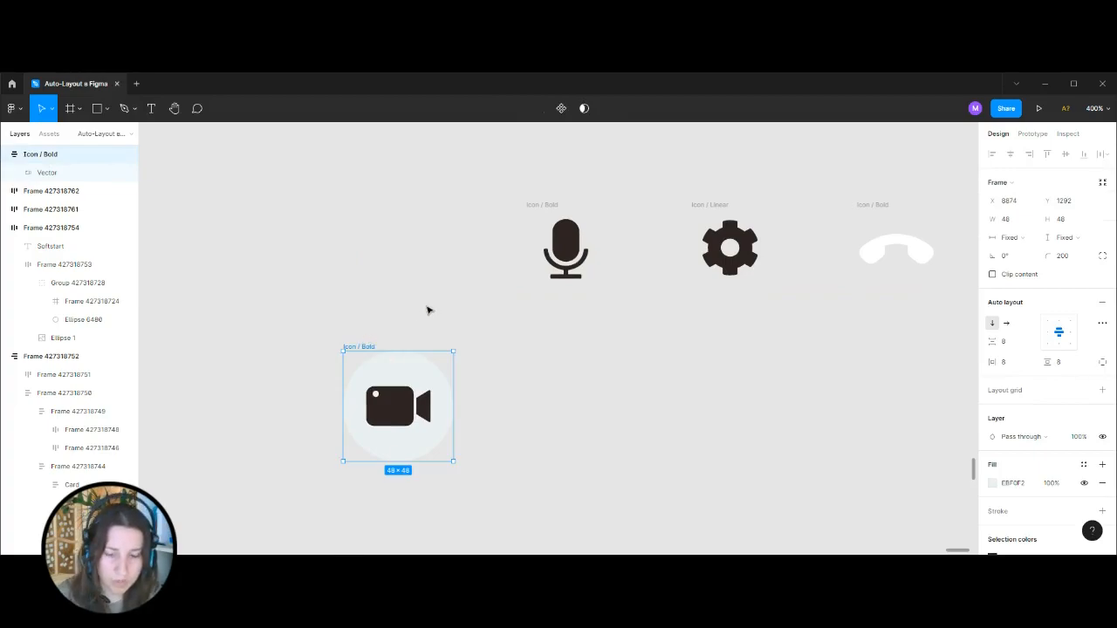
{"action": "key", "text": "ctrl+v"}
Replace the camera icon in the copied round button with the microphone icon and remove the loose microphone icon.
{"action": "left_click", "coordinate": [499, 262]}
{"action": "left_click", "coordinate": [539, 209]}
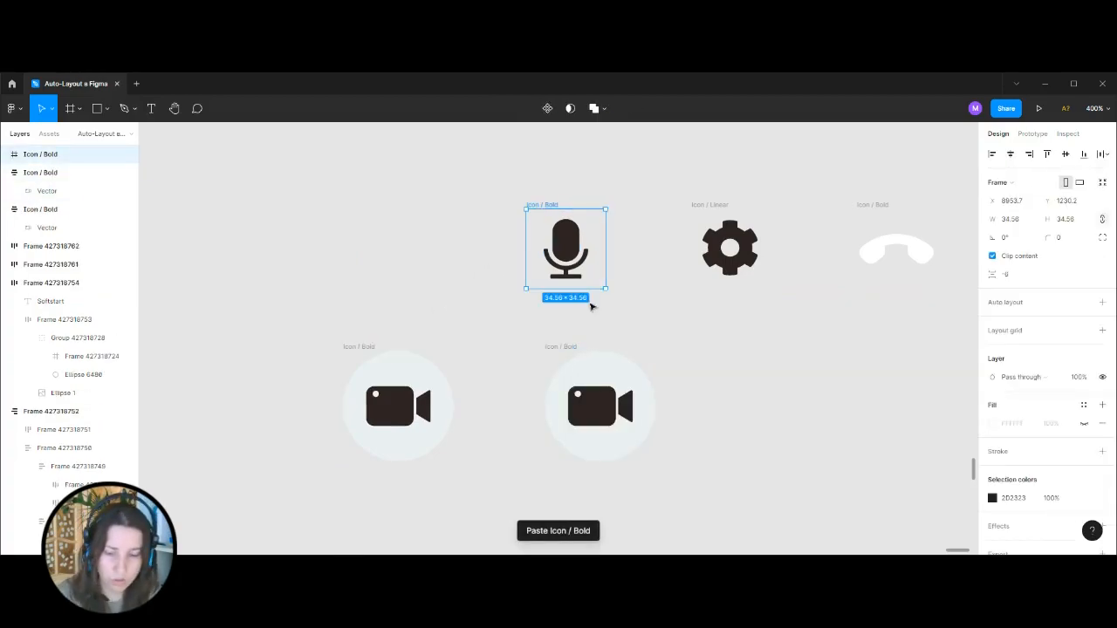
{"action": "key", "text": "Delete"}
{"action": "double_click", "coordinate": [615, 419]}
{"action": "left_click", "coordinate": [760, 374]}
{"action": "left_click", "coordinate": [620, 397]}
{"action": "key", "text": "Delete"}
{"action": "left_click", "coordinate": [618, 379]}
{"action": "key", "text": "ctrl+v"}
{"action": "left_click", "coordinate": [701, 355]}
{"action": "left_click", "coordinate": [587, 357]}
{"action": "left_click", "coordinate": [408, 401]}
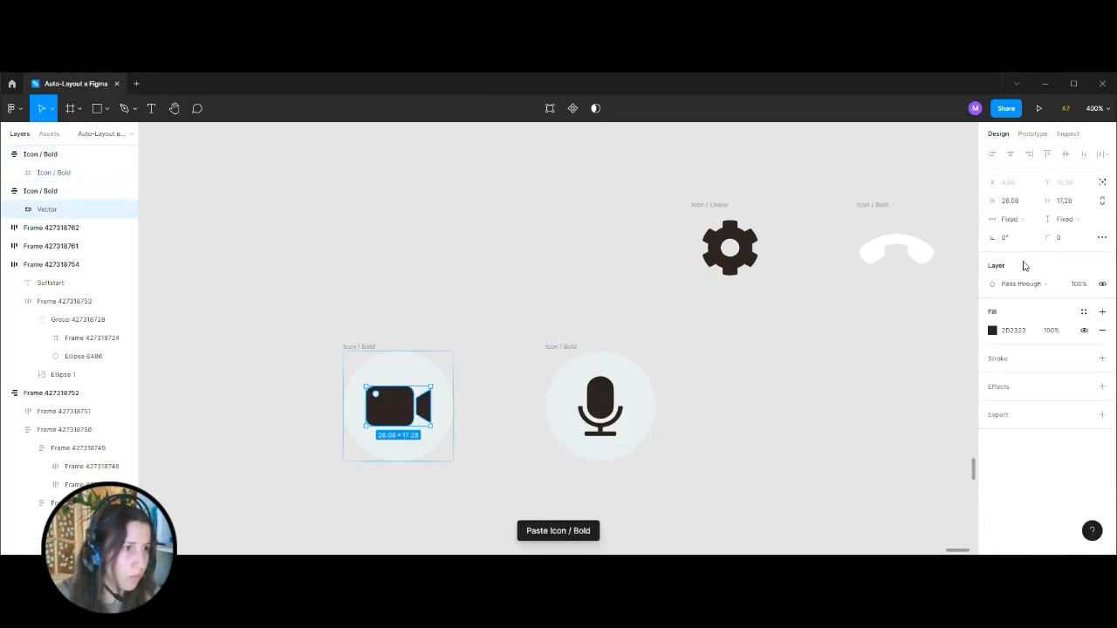
{"action": "left_click", "coordinate": [614, 305]}
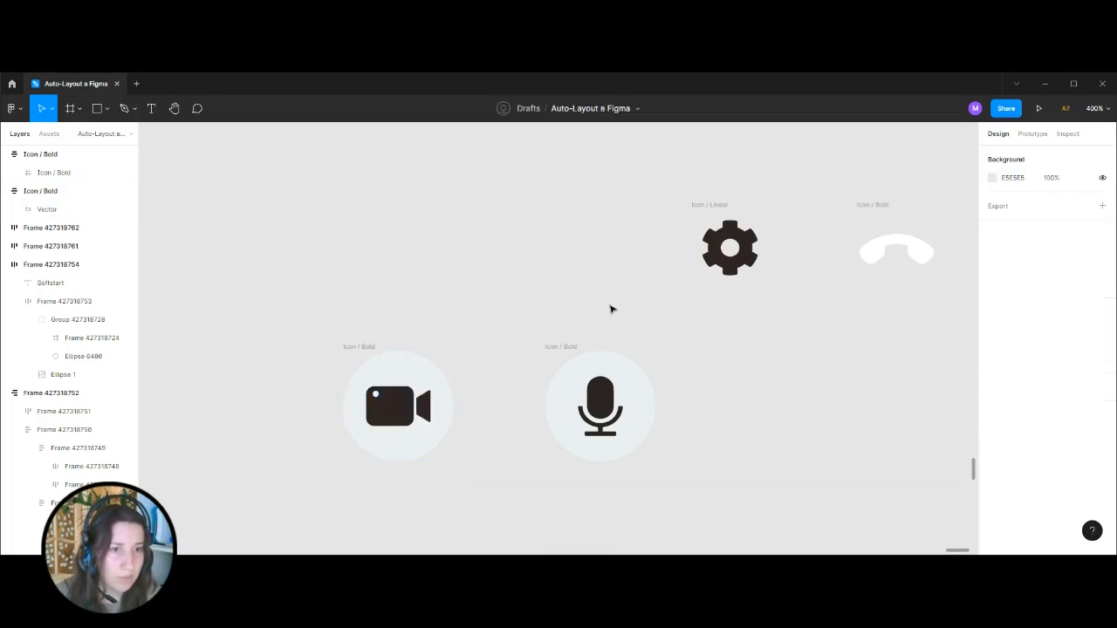
Duplicate the round microphone button alongside and replace the copy's icon with the gear icon.
{"action": "left_click", "coordinate": [578, 349]}
{"action": "key", "text": "ctrl+c"}
{"action": "key", "text": "ctrl+v"}
{"action": "scroll", "coordinate": [678, 320], "scroll_direction": "right", "scroll_amount": 5}
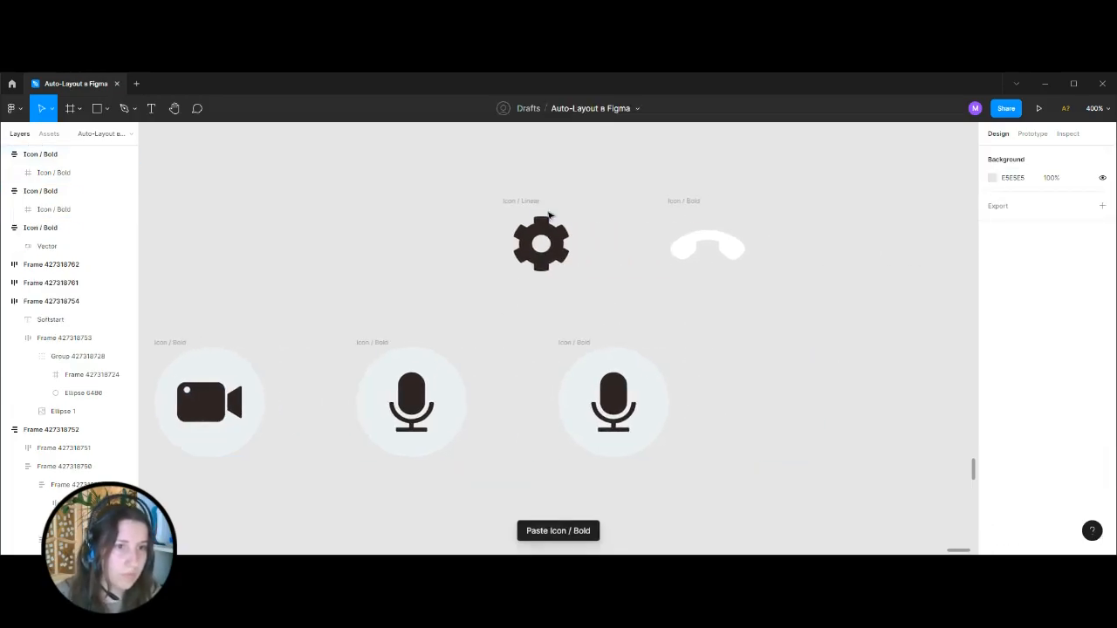
{"action": "left_click", "coordinate": [572, 275]}
{"action": "left_click", "coordinate": [646, 369], "text": "ctrl"}
{"action": "key", "text": "Delete"}
{"action": "key", "text": "ctrl+v"}
{"action": "key", "text": "Escape"}
{"action": "left_click", "coordinate": [583, 342]}
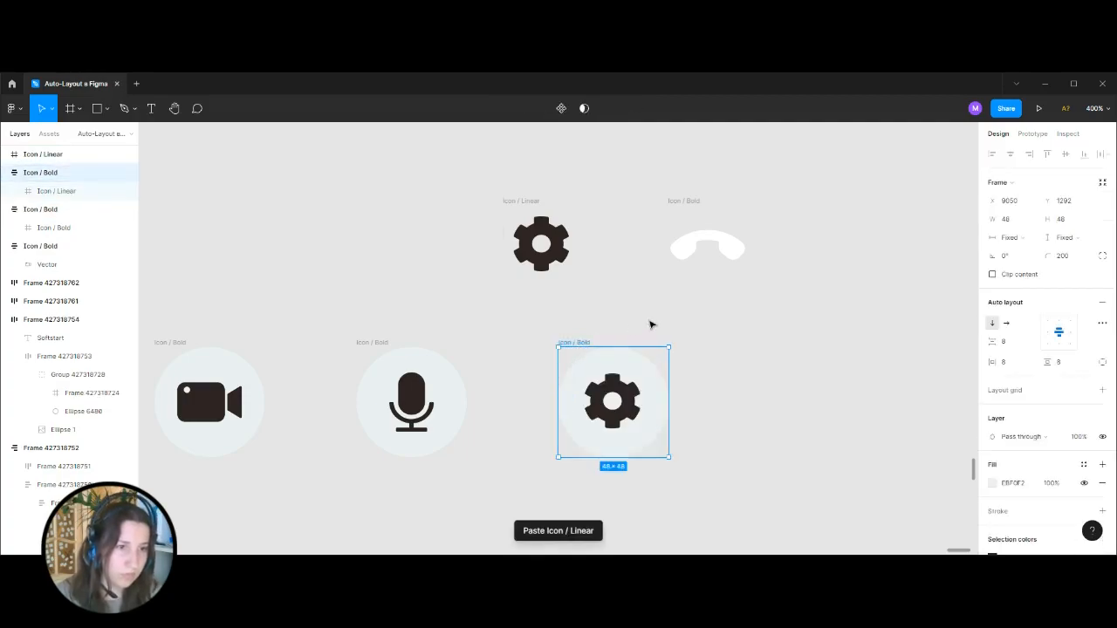
Duplicate the round settings button alongside and replace the copy's gear with the white hang-up icon.
{"action": "key", "text": "ctrl+c"}
{"action": "key", "text": "ctrl+v"}
{"action": "left_click", "coordinate": [698, 204]}
{"action": "left_click", "coordinate": [821, 393], "text": "ctrl"}
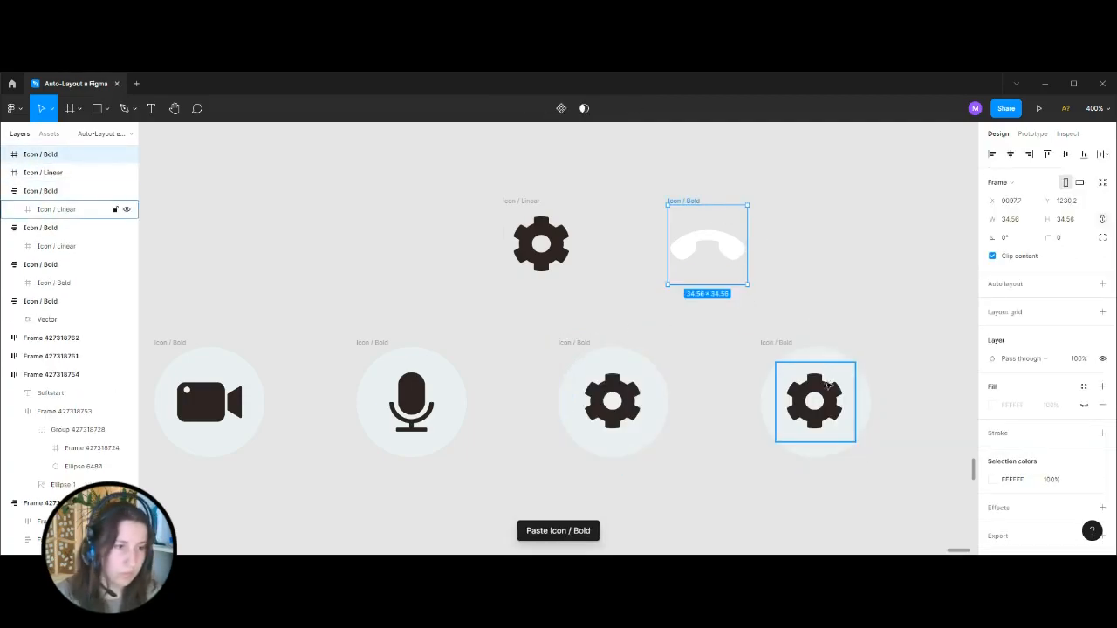
{"action": "key", "text": "Delete"}
{"action": "key", "text": "ctrl+v"}
{"action": "key", "text": "Escape"}
Copy the red fill colour from the hang-up button's circle in the reference control bar.
{"action": "key", "text": "ctrl+minus"}
{"action": "key", "text": "ctrl+minus"}
{"action": "key", "text": "ctrl+minus"}
{"action": "left_click_drag", "start_coordinate": [399, 309], "coordinate": [809, 322]}
{"action": "key", "text": "ctrl+plus"}
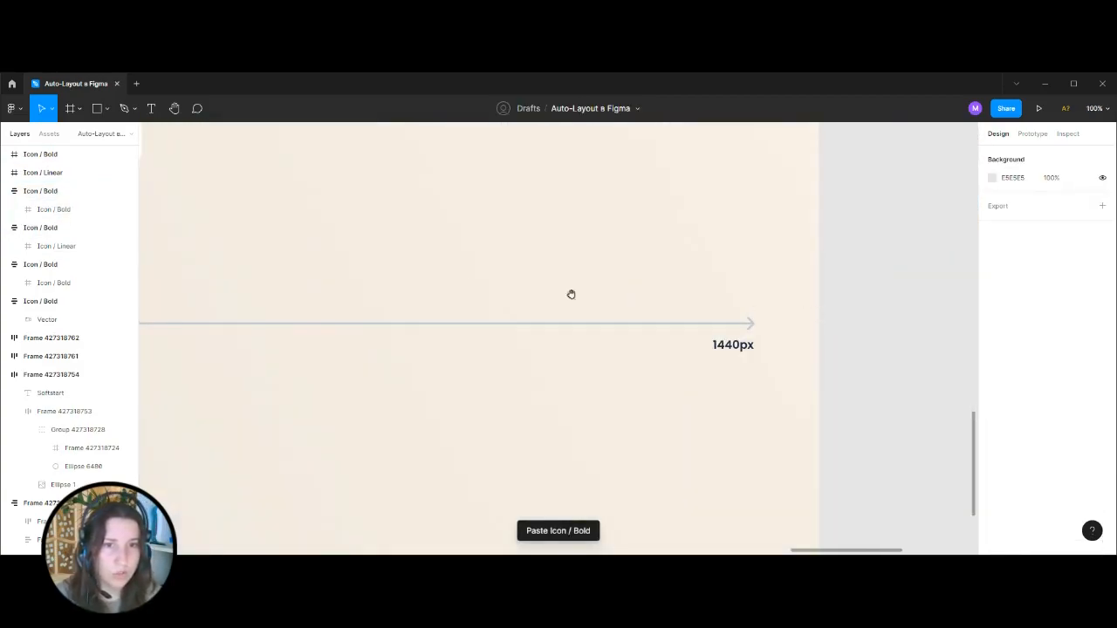
{"action": "left_click_drag", "start_coordinate": [347, 245], "coordinate": [740, 386]}
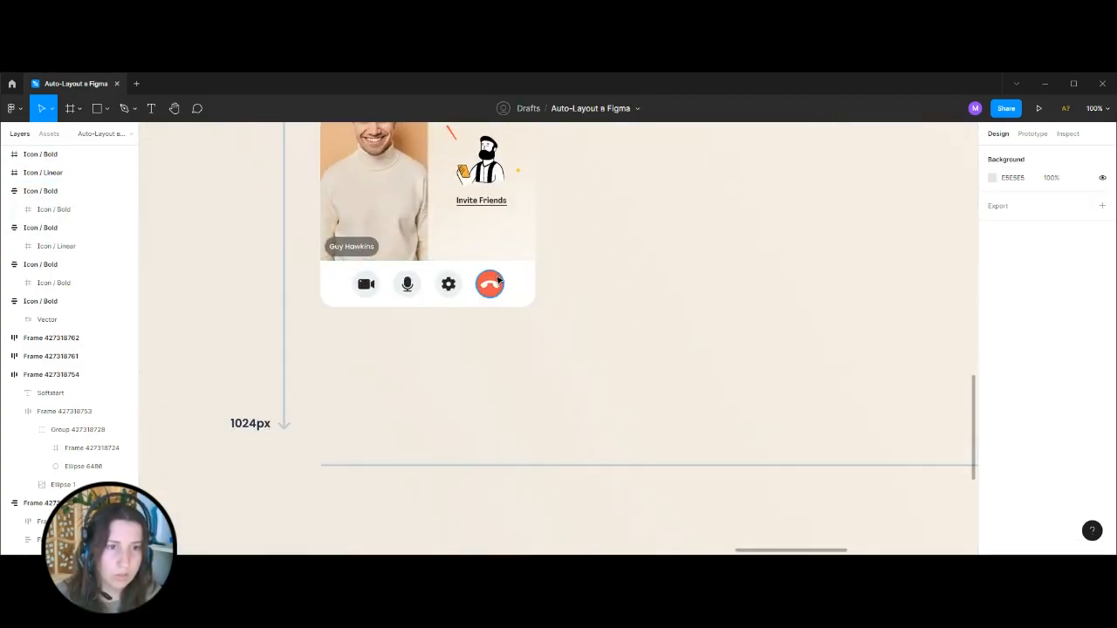
{"action": "left_click", "coordinate": [498, 279], "text": "ctrl"}
{"action": "left_click", "coordinate": [775, 378]}
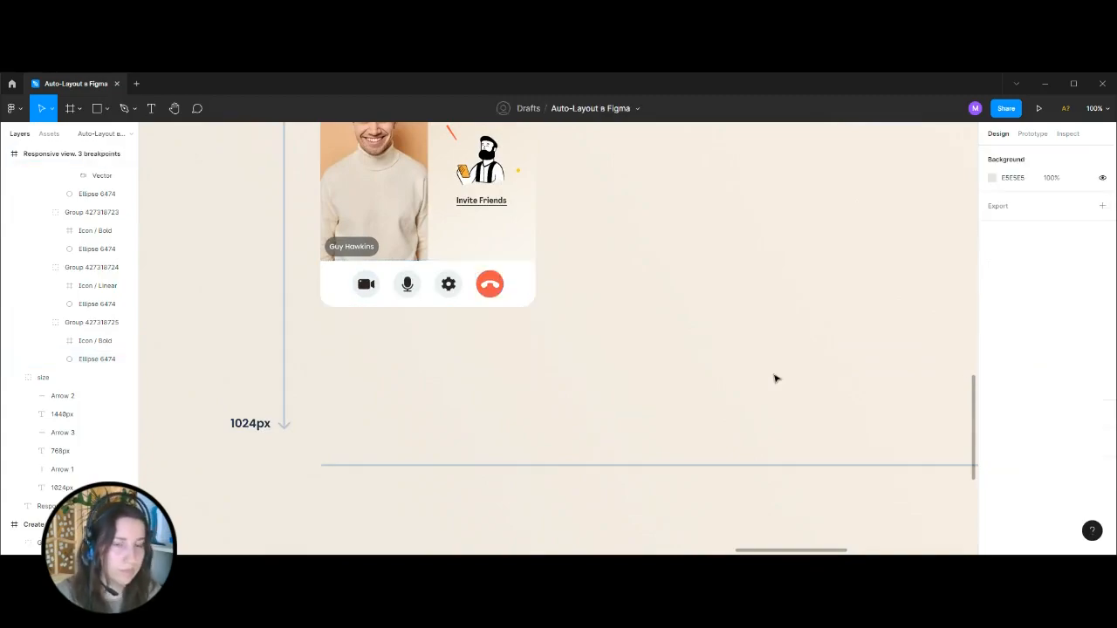
Apply the copied red fill colour to the rebuilt hang-up button frame.
{"action": "key", "text": "ctrl+minus"}
{"action": "key", "text": "ctrl+minus"}
{"action": "left_click_drag", "start_coordinate": [775, 379], "coordinate": [538, 343]}
{"action": "key", "text": "ctrl+plus"}
{"action": "key", "text": "ctrl+plus"}
{"action": "key", "text": "ctrl+plus"}
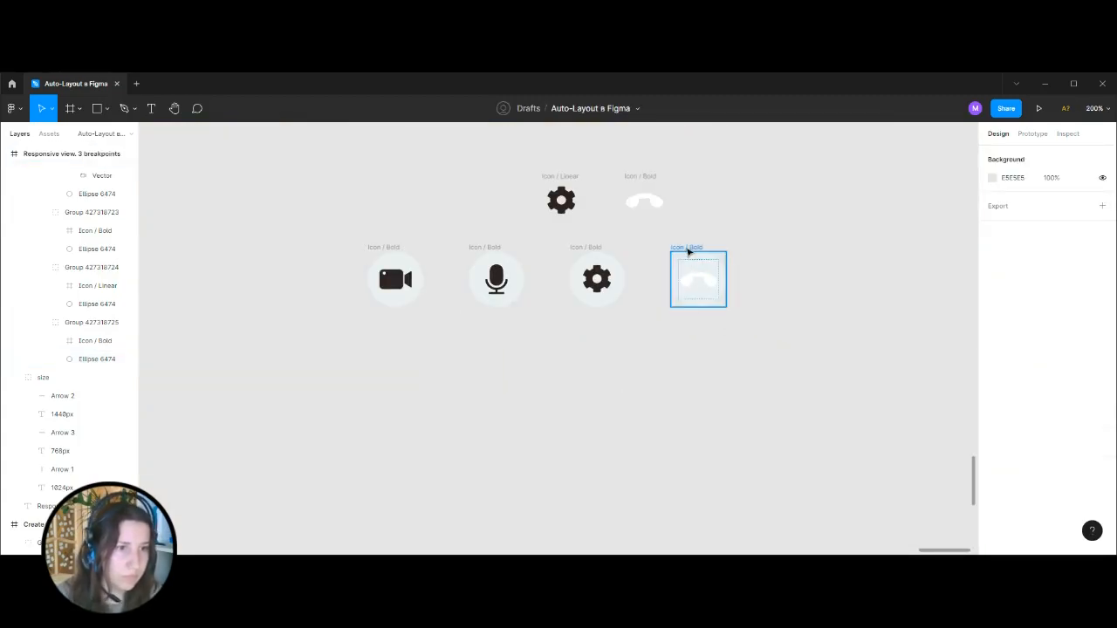
{"action": "left_click", "coordinate": [691, 254]}
{"action": "left_click", "coordinate": [1019, 486]}
{"action": "key", "text": "ctrl+v"}
{"action": "left_click", "coordinate": [790, 477]}
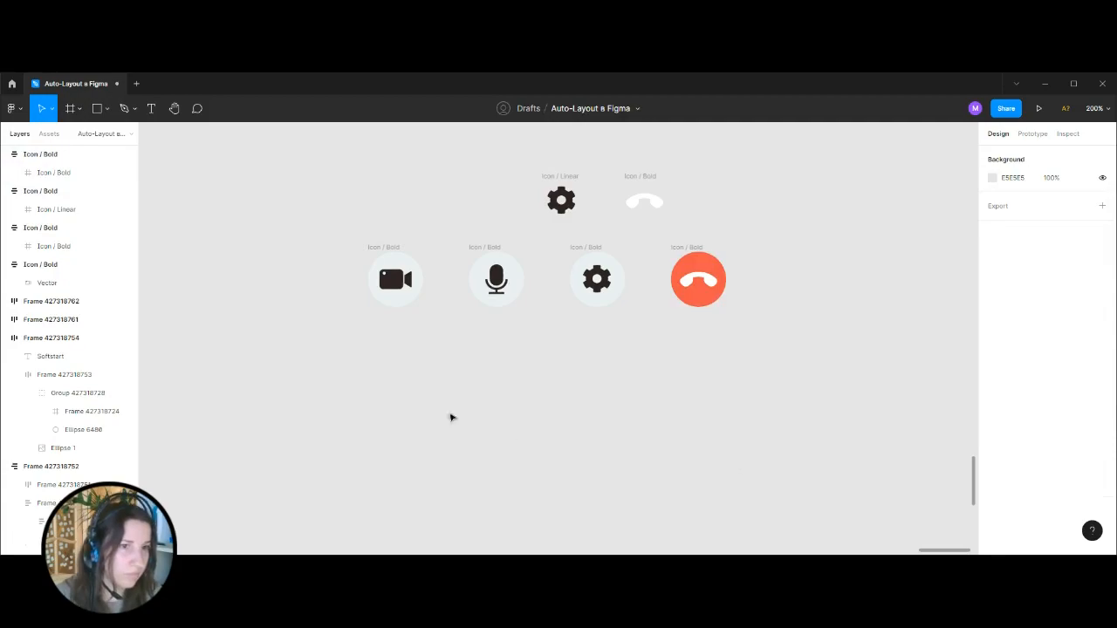
Wrap the four round buttons in a horizontal auto layout frame with a spacing of 24.
{"action": "left_click_drag", "start_coordinate": [382, 248], "coordinate": [777, 451]}
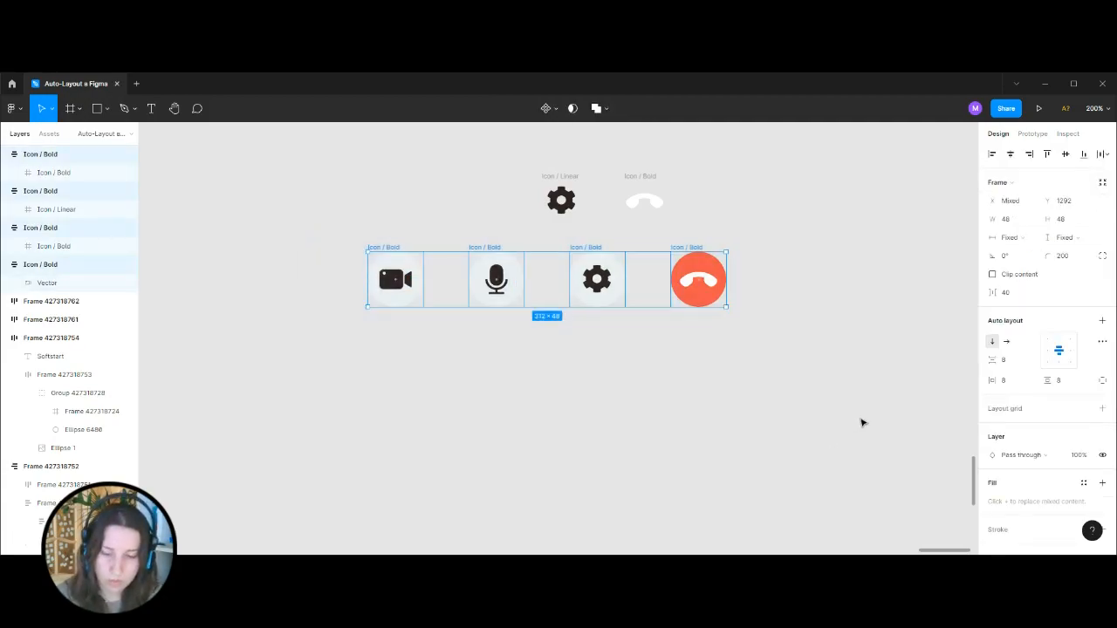
{"action": "key", "text": "shift+a"}
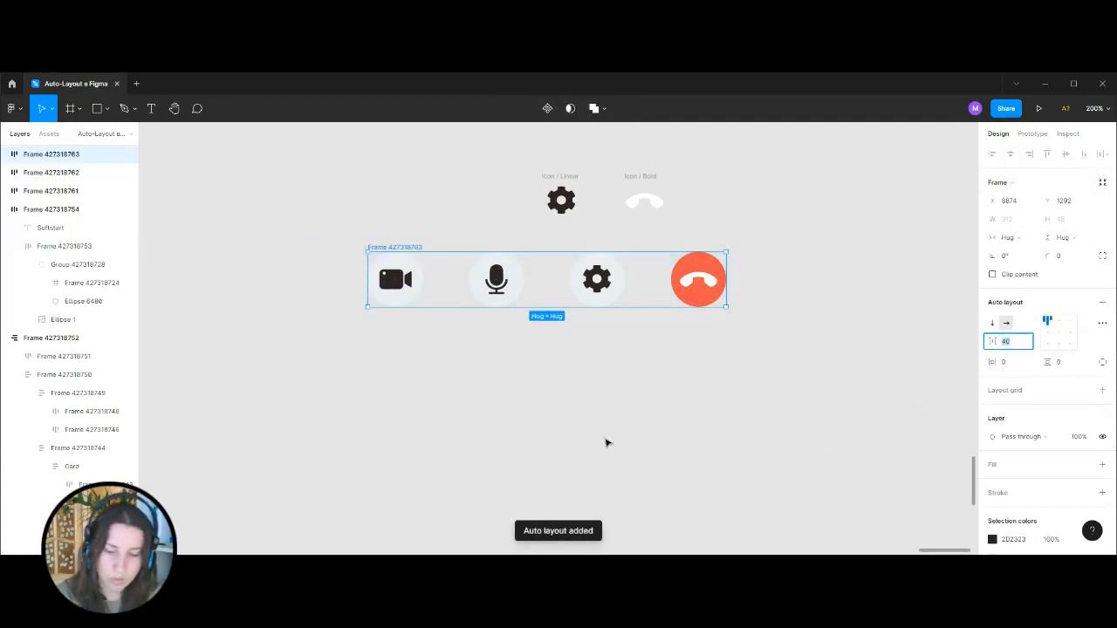
{"action": "type", "text": "24"}
{"action": "key", "text": "Return"}
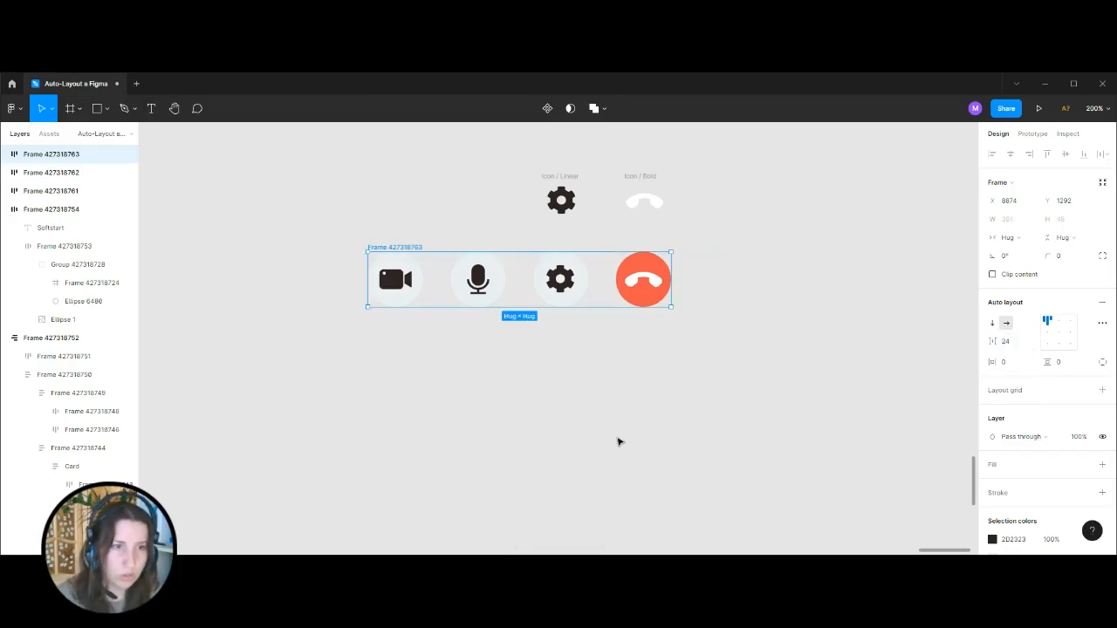
{"action": "key", "text": "minus"}
{"action": "key", "text": "minus"}
{"action": "key", "text": "plus"}
{"action": "key", "text": "plus"}
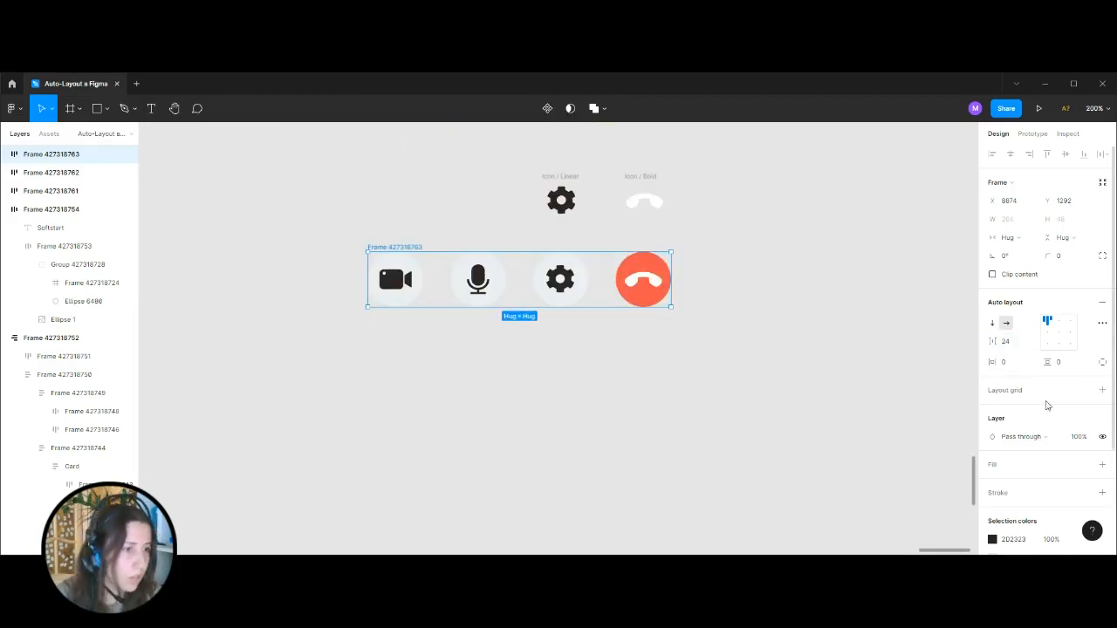
Add a white FFFFFF fill to the auto layout frame holding the four buttons.
{"action": "left_click", "coordinate": [1103, 465]}
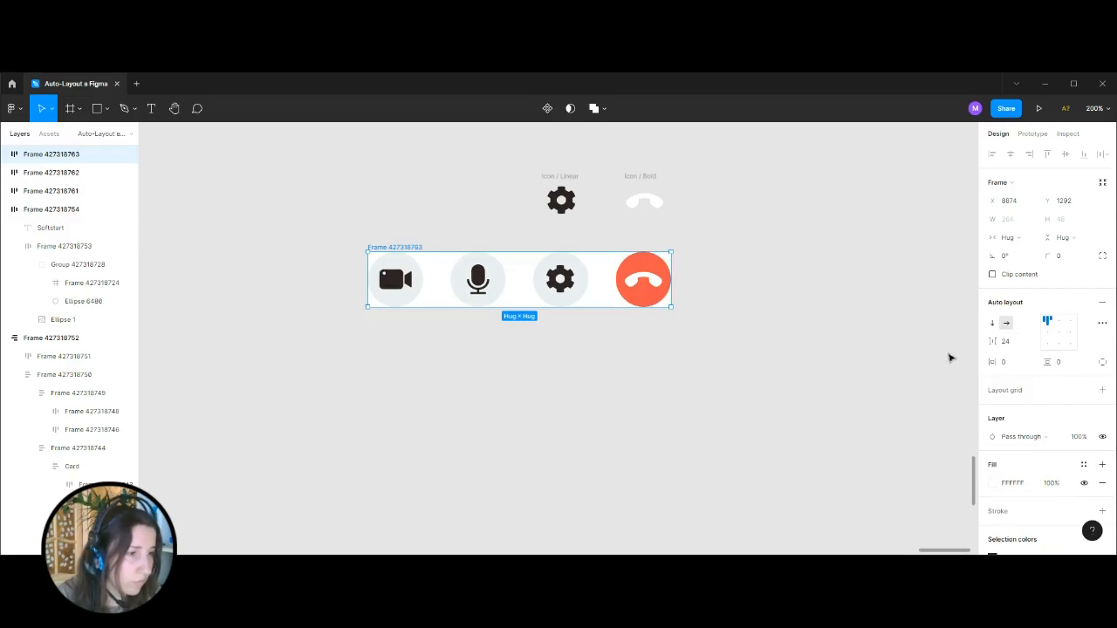
{"action": "left_click", "coordinate": [1006, 362]}
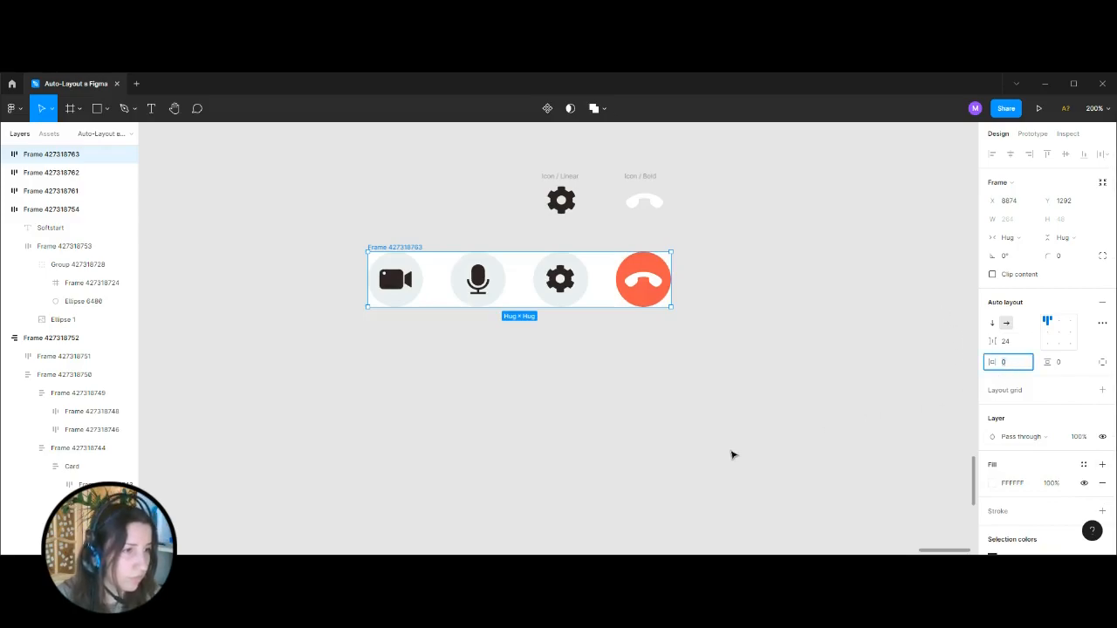
{"action": "left_click", "coordinate": [733, 454]}
{"action": "left_click", "coordinate": [418, 246]}
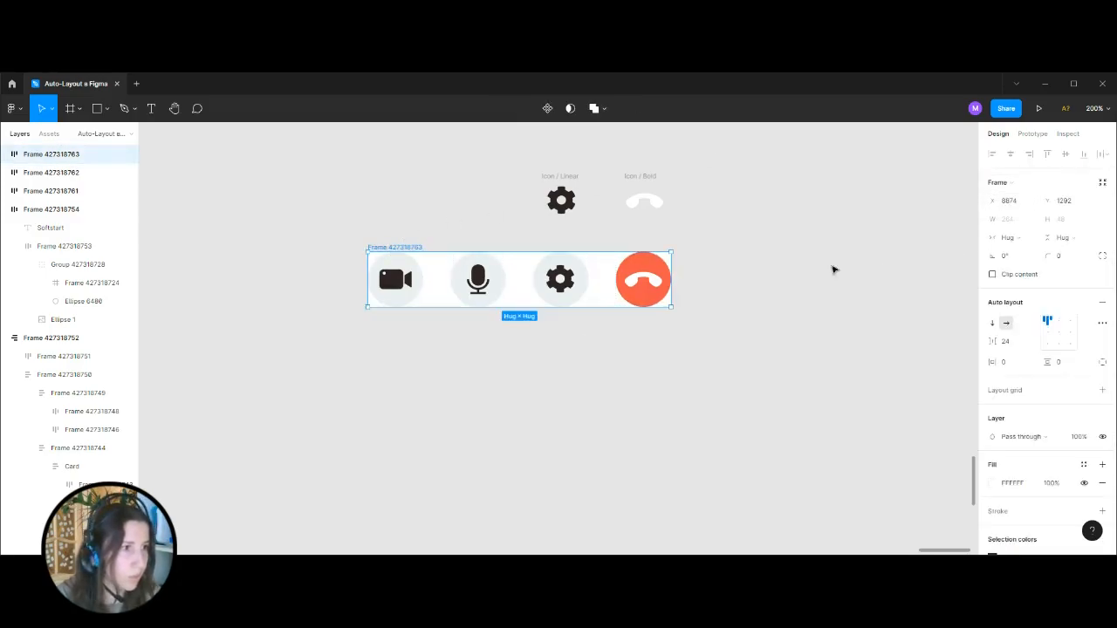
Set the control bar frame to a fixed width of 375.
{"action": "left_click_drag", "start_coordinate": [672, 277], "coordinate": [721, 277]}
{"action": "left_click", "coordinate": [1011, 219]}
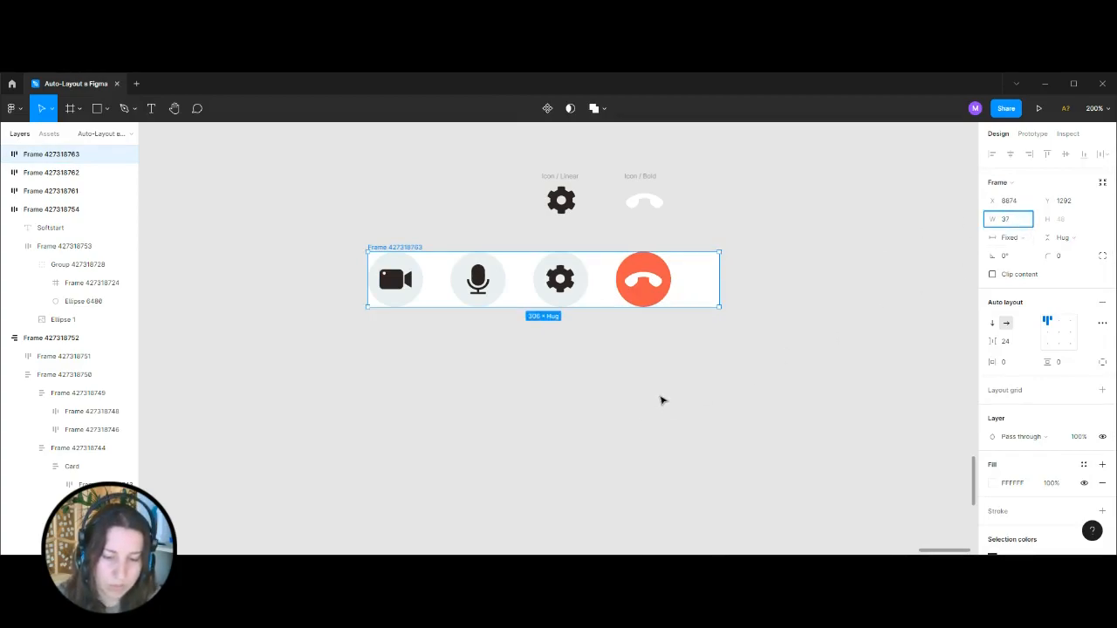
{"action": "key", "text": "Return"}
Delete the leftover gear and hang-up icons and move the control bar directly below the lower row of participant tiles.
{"action": "key", "text": "ctrl+minus"}
{"action": "key", "text": "ctrl+minus"}
{"action": "left_click_drag", "start_coordinate": [684, 324], "coordinate": [766, 402]}
{"action": "key", "text": "ctrl+plus"}
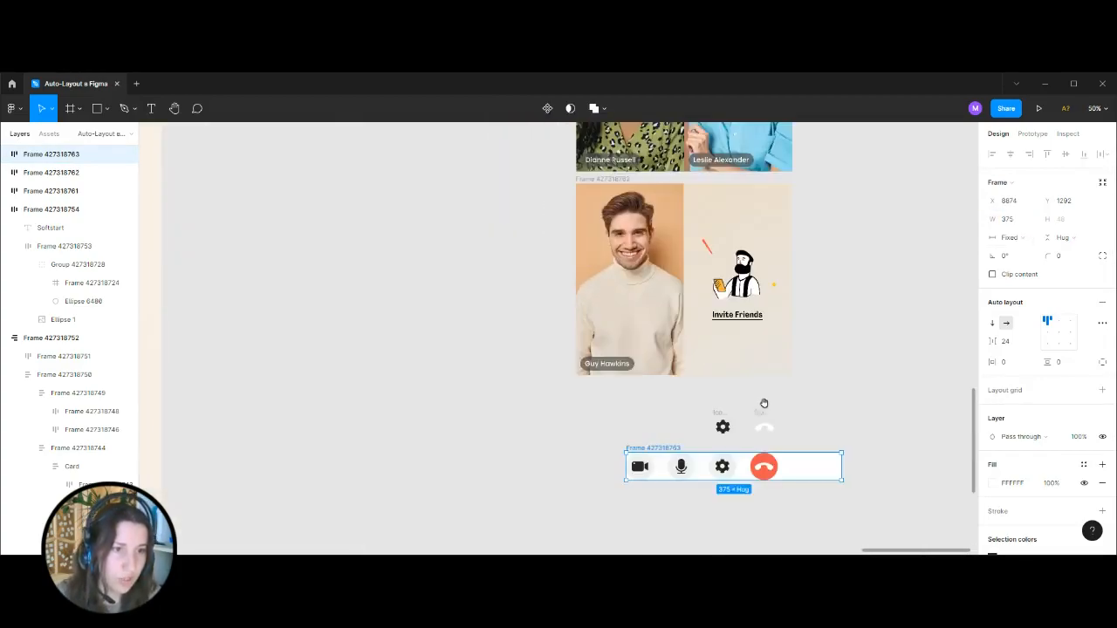
{"action": "left_click_drag", "start_coordinate": [677, 386], "coordinate": [819, 437]}
{"action": "key", "text": "Delete"}
{"action": "left_click_drag", "start_coordinate": [694, 400], "coordinate": [808, 433]}
{"action": "key", "text": "Delete"}
{"action": "left_click_drag", "start_coordinate": [669, 448], "coordinate": [619, 384]}
{"action": "key", "text": "ctrl+plus"}
{"action": "left_click_drag", "start_coordinate": [817, 511], "coordinate": [567, 390]}
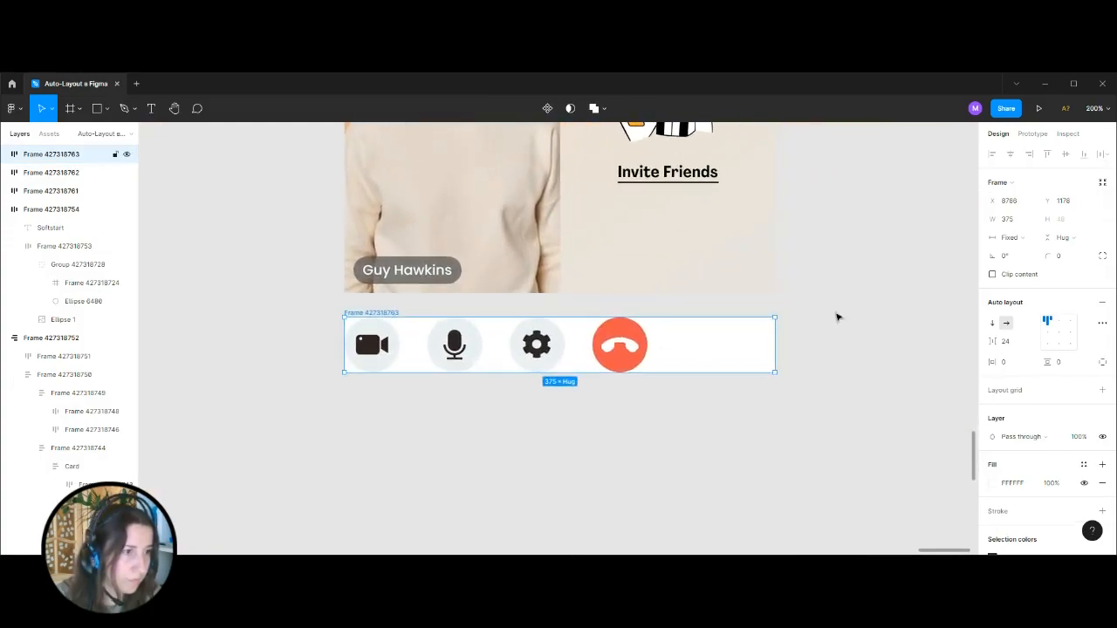
Centre the buttons within the control bar and set its vertical padding to 16.
{"action": "left_click", "coordinate": [1058, 332]}
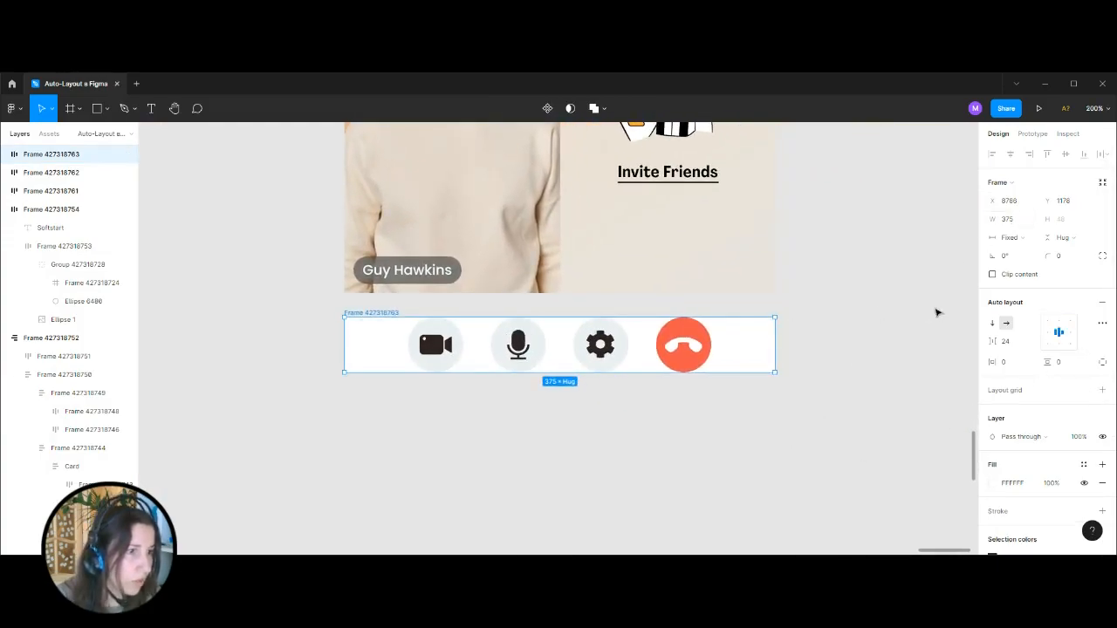
{"action": "left_click", "coordinate": [1065, 364]}
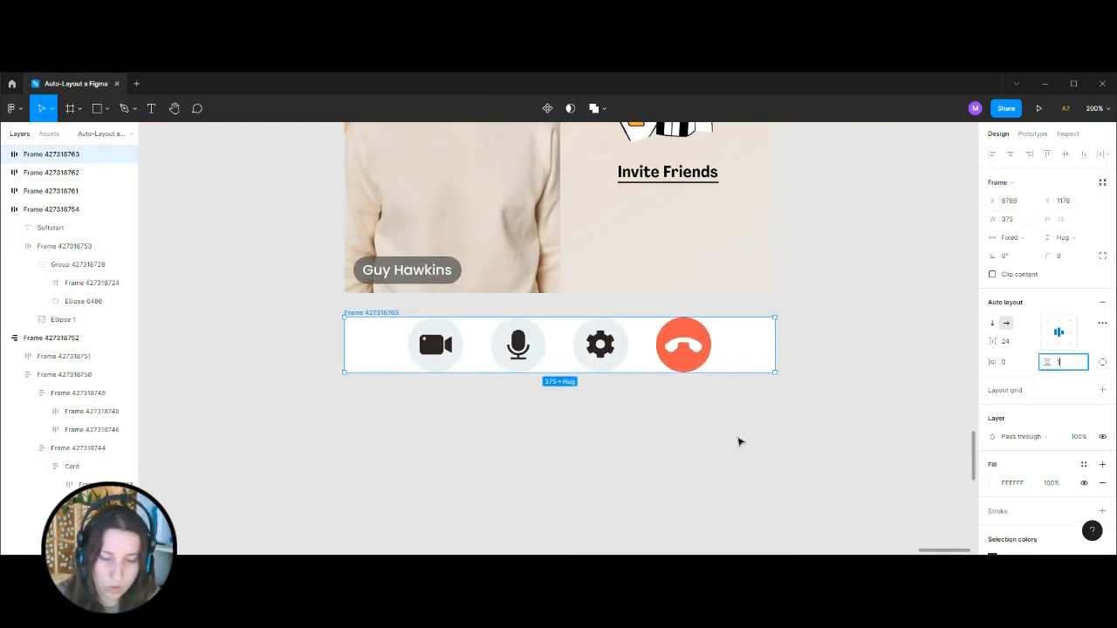
{"action": "key", "text": "Return"}
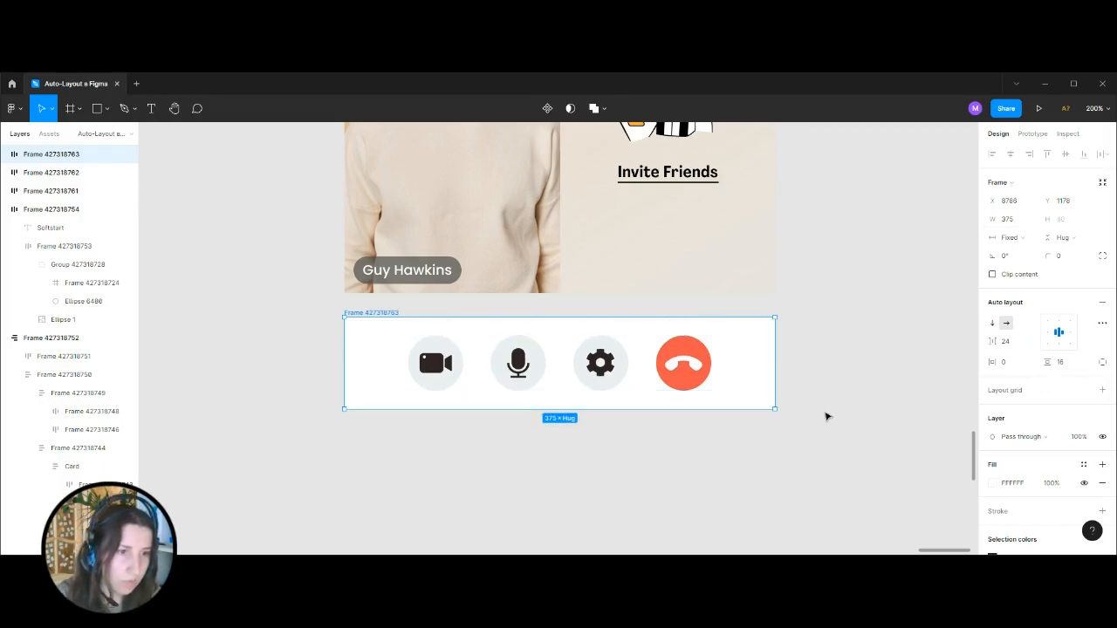
{"action": "left_click", "coordinate": [826, 416]}
Wrap the header, both participant rows and the control bar in a vertical auto layout frame with a spacing of 0.
{"action": "scroll", "coordinate": [823, 409], "scroll_direction": "down", "scroll_amount": 5}
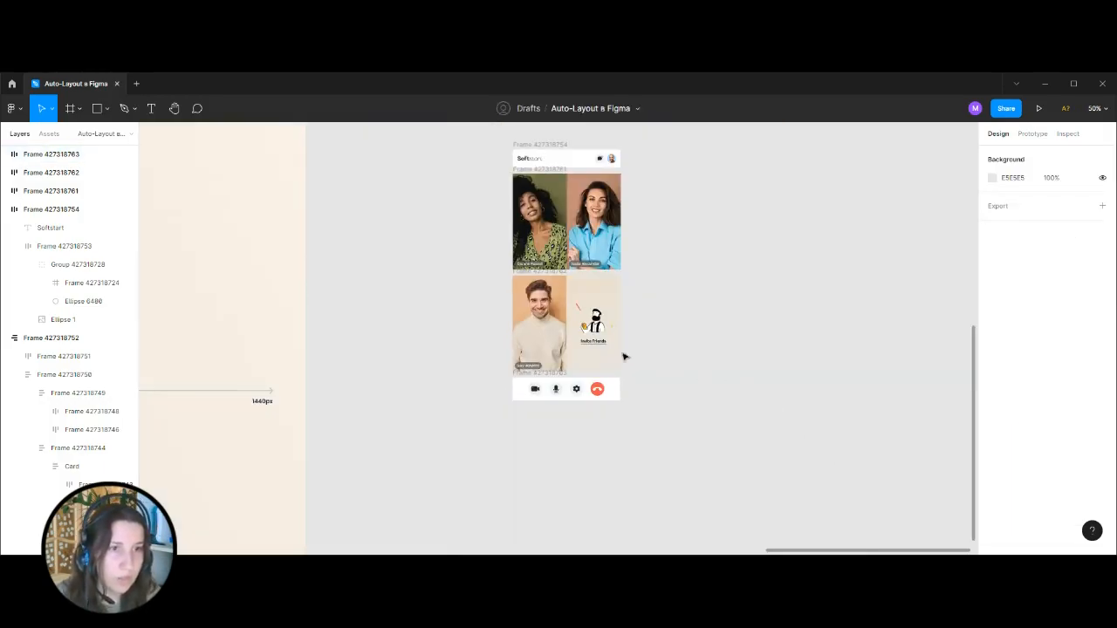
{"action": "left_click_drag", "start_coordinate": [492, 142], "coordinate": [689, 489]}
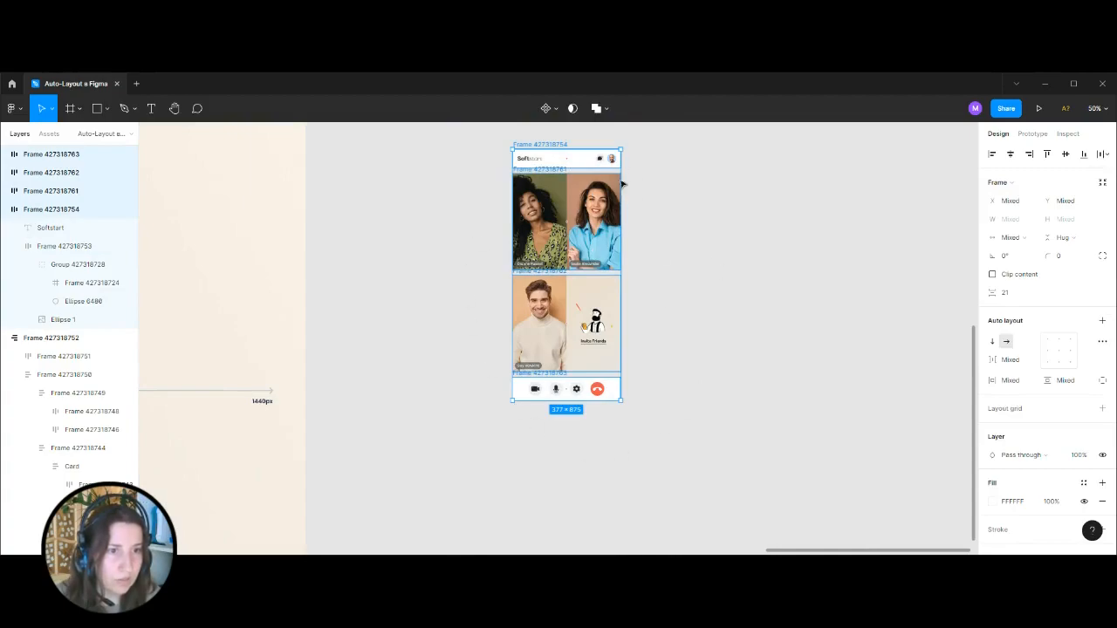
{"action": "key", "text": "shift+a"}
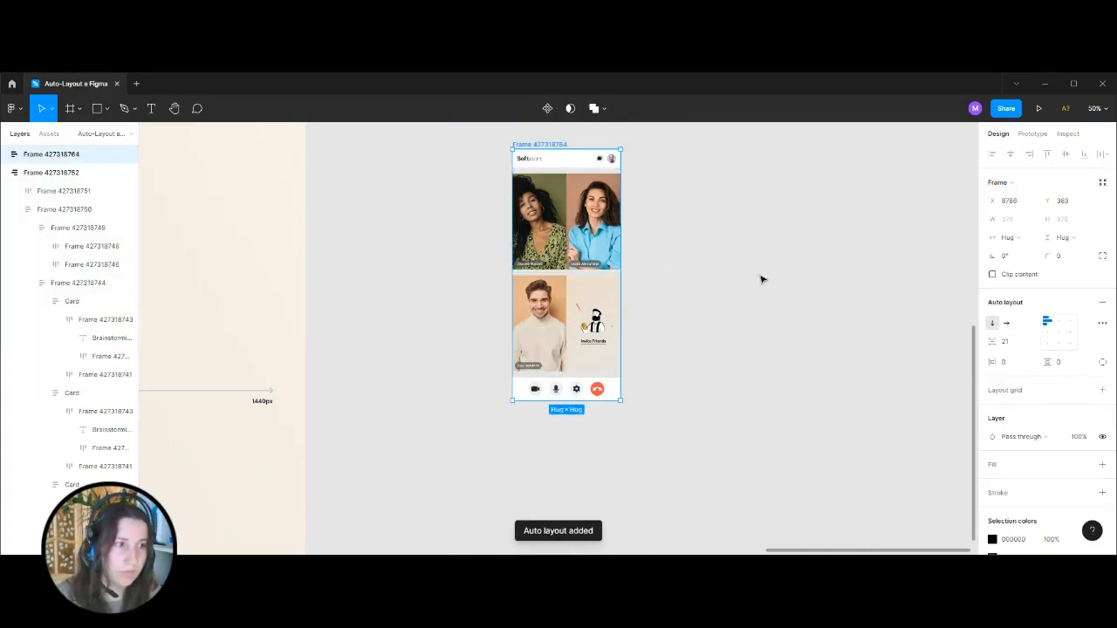
{"action": "left_click", "coordinate": [1016, 345]}
{"action": "type", "text": "0"}
{"action": "key", "text": "Return"}
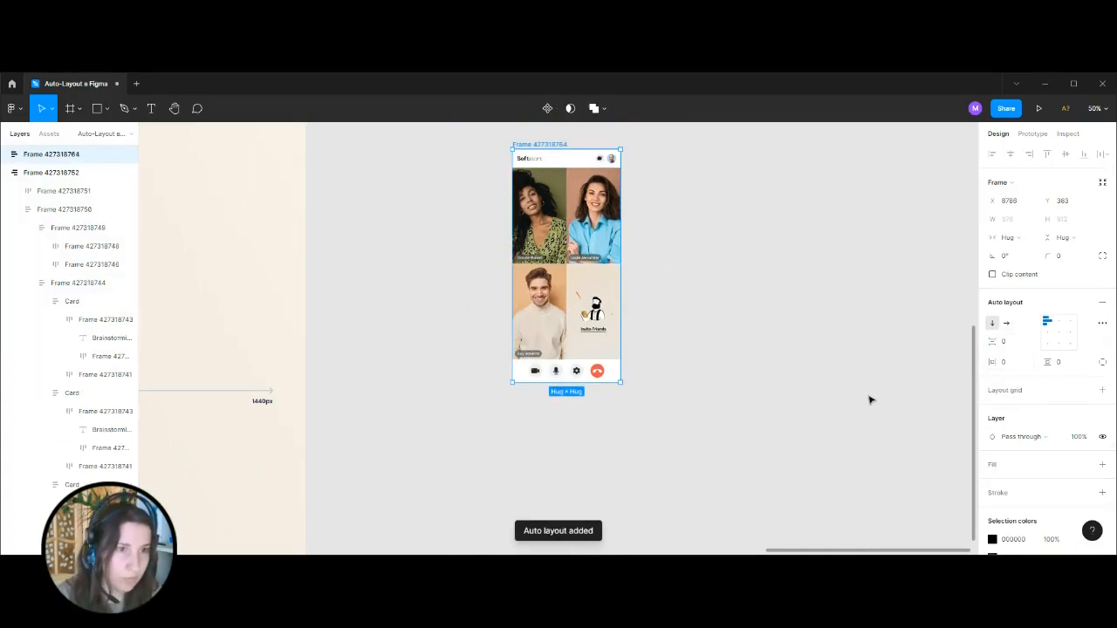
Round the corners of the assembled screen frame and enable Clip content on it.
{"action": "left_click", "coordinate": [1072, 262]}
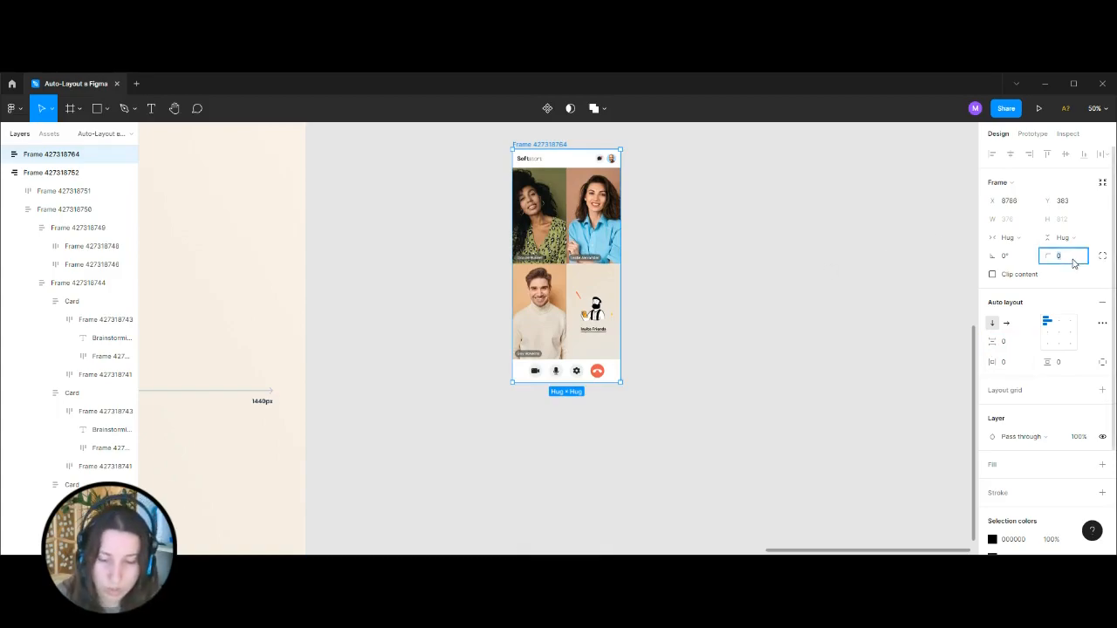
{"action": "left_click", "coordinate": [992, 275]}
{"action": "left_click", "coordinate": [728, 392]}
Examine the assembled mobile screen's sections and rounded corners up close and as a whole.
{"action": "scroll", "coordinate": [727, 397], "scroll_direction": "up", "scroll_amount": 2}
{"action": "key", "text": "ctrl+plus"}
{"action": "key", "text": "ctrl+plus"}
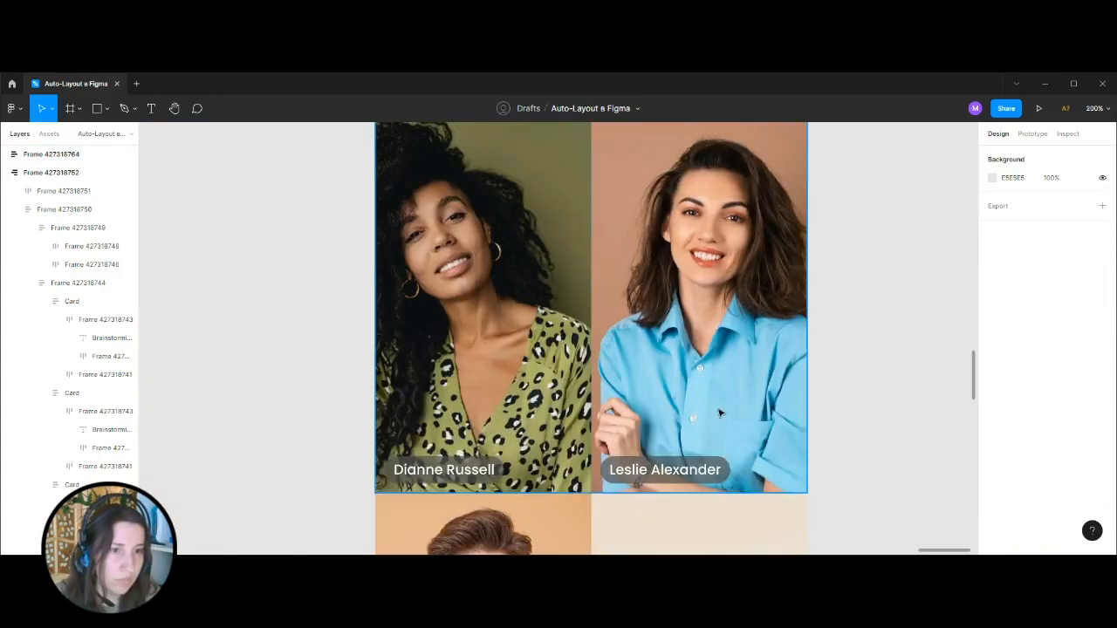
{"action": "scroll", "coordinate": [721, 410], "scroll_direction": "up", "scroll_amount": 4}
{"action": "key", "text": "ctrl+minus"}
{"action": "key", "text": "ctrl+minus"}
{"action": "scroll", "coordinate": [574, 344], "scroll_direction": "down", "scroll_amount": 4}
{"action": "scroll", "coordinate": [576, 346], "scroll_direction": "up", "scroll_amount": 2}
{"action": "scroll", "coordinate": [576, 349], "scroll_direction": "up", "scroll_amount": 1}
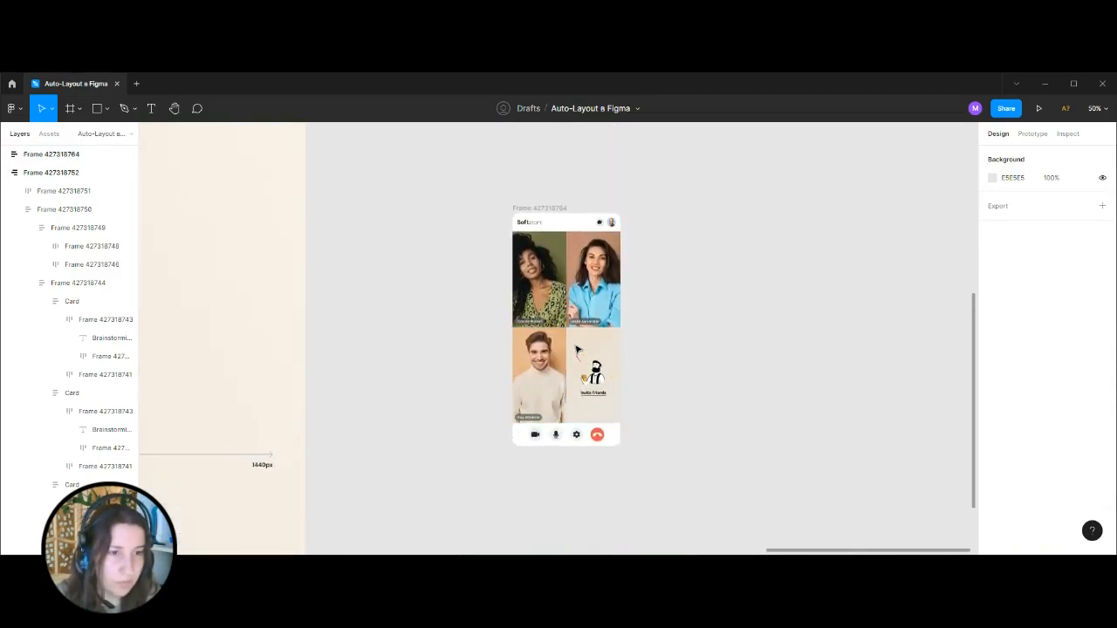
Set the width of the Softstart header frame to Fill container.
{"action": "key", "text": "ctrl+plus"}
{"action": "key", "text": "ctrl+plus"}
{"action": "scroll", "coordinate": [603, 379], "scroll_direction": "up", "scroll_amount": 10}
{"action": "left_click", "coordinate": [736, 312]}
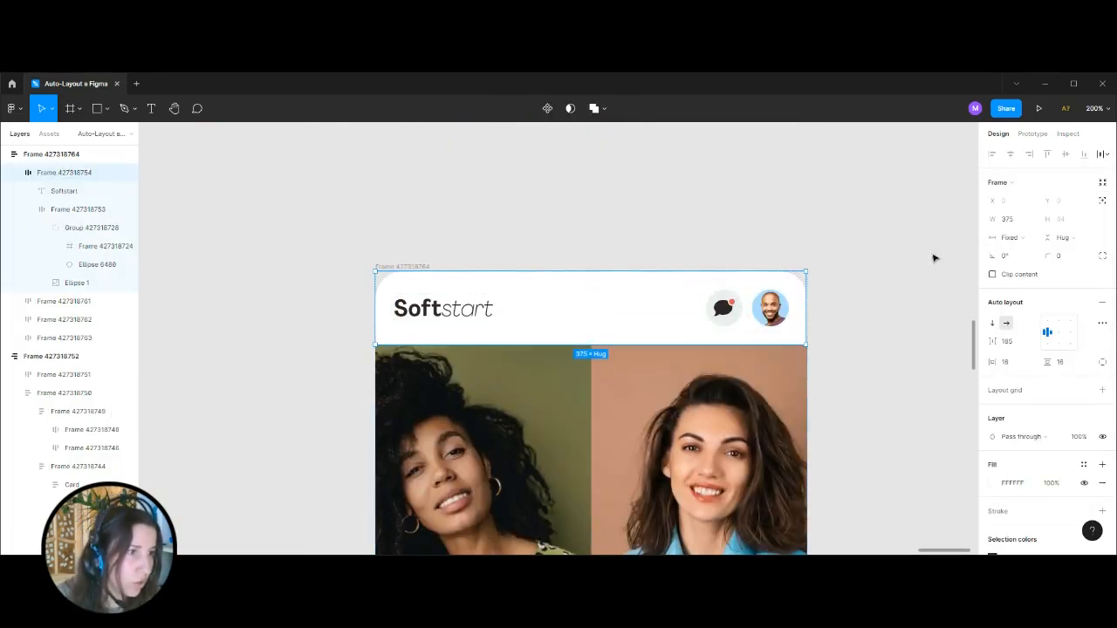
{"action": "left_click", "coordinate": [1013, 238]}
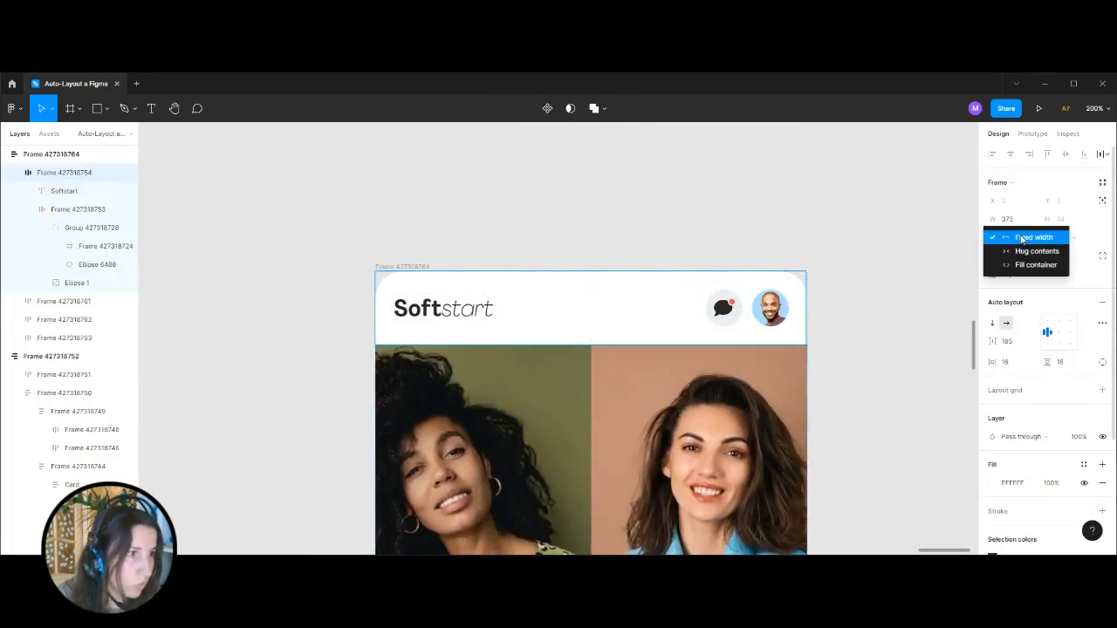
{"action": "left_click", "coordinate": [710, 261]}
{"action": "left_click", "coordinate": [1013, 238]}
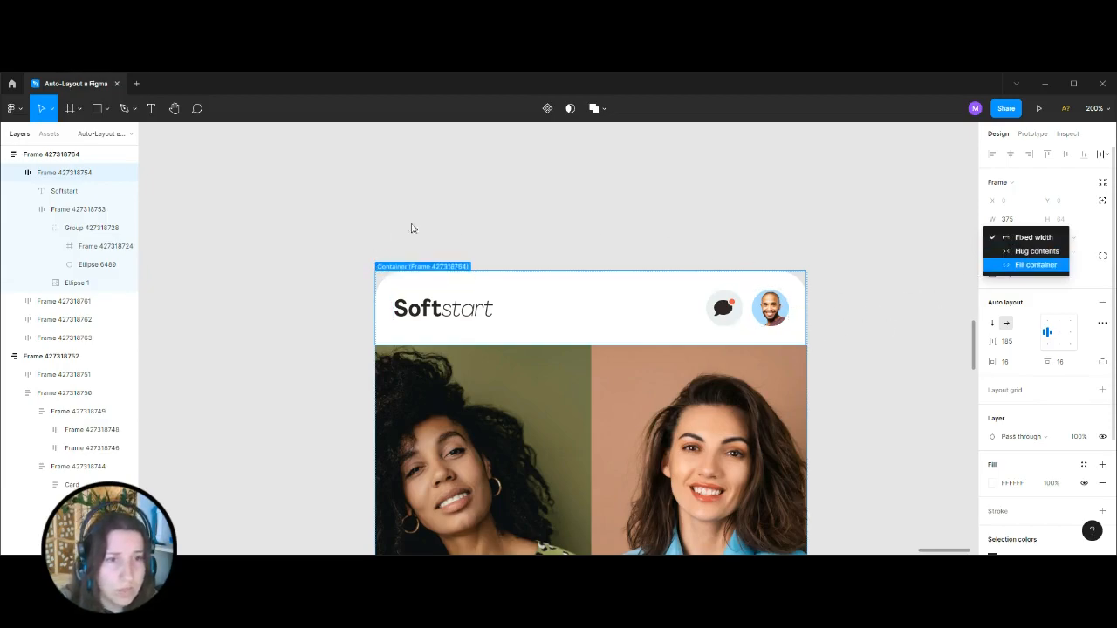
{"action": "left_click", "coordinate": [1034, 265]}
Set the width of the upper participant row to Fill container.
{"action": "scroll", "coordinate": [718, 262], "scroll_direction": "down", "scroll_amount": 4}
{"action": "left_click", "coordinate": [718, 262]}
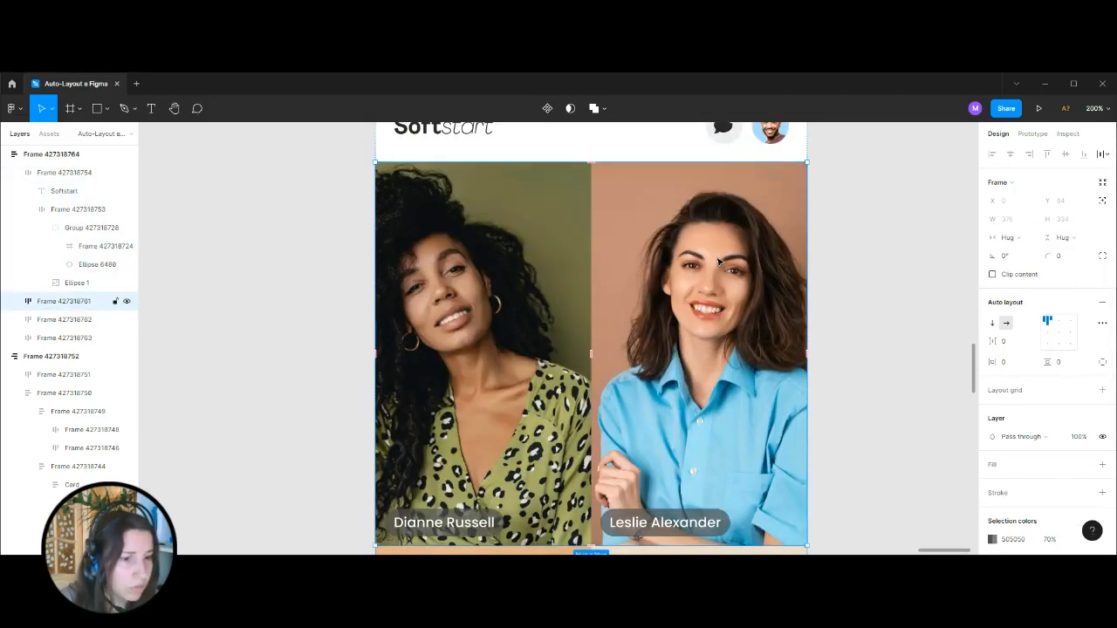
{"action": "left_click", "coordinate": [1008, 239]}
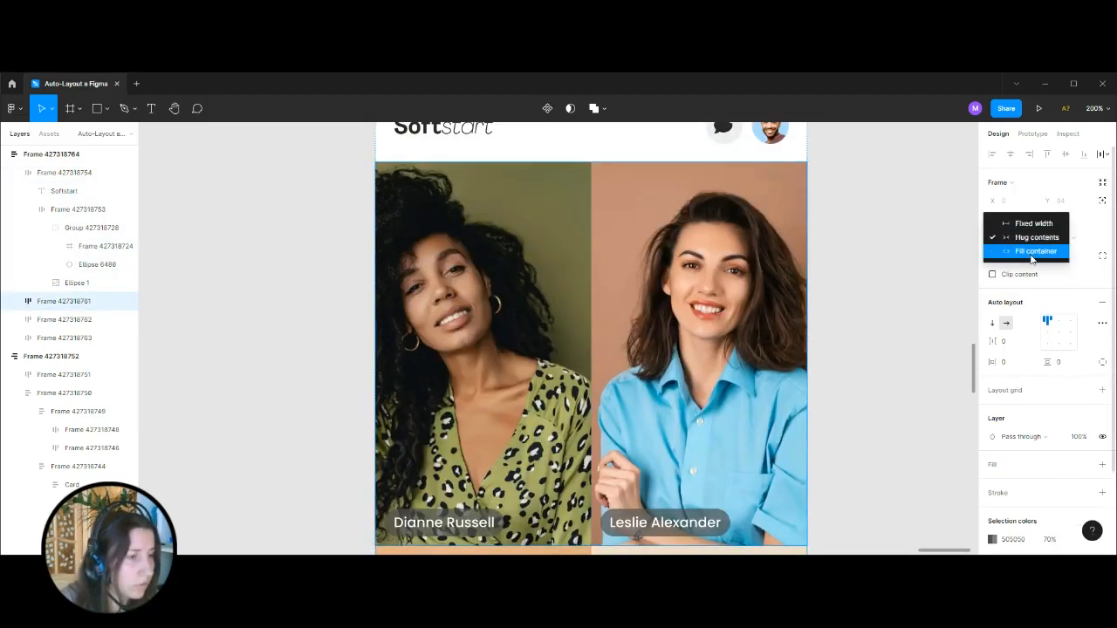
{"action": "left_click", "coordinate": [1034, 251]}
Set the width of the lower participant row, with the Invite Friends tile, to Fill container.
{"action": "key", "text": "ctrl+minus"}
{"action": "key", "text": "ctrl+equal"}
{"action": "key", "text": "ctrl+minus"}
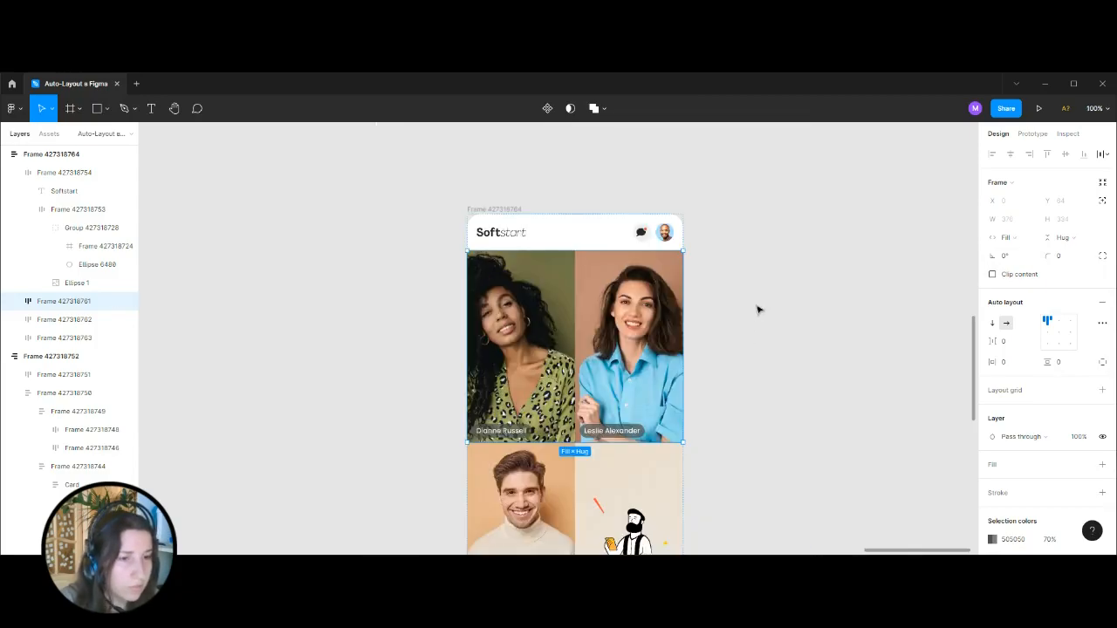
{"action": "scroll", "coordinate": [758, 311], "scroll_direction": "down", "scroll_amount": 3}
{"action": "left_click", "coordinate": [88, 320]}
{"action": "left_click", "coordinate": [1039, 238]}
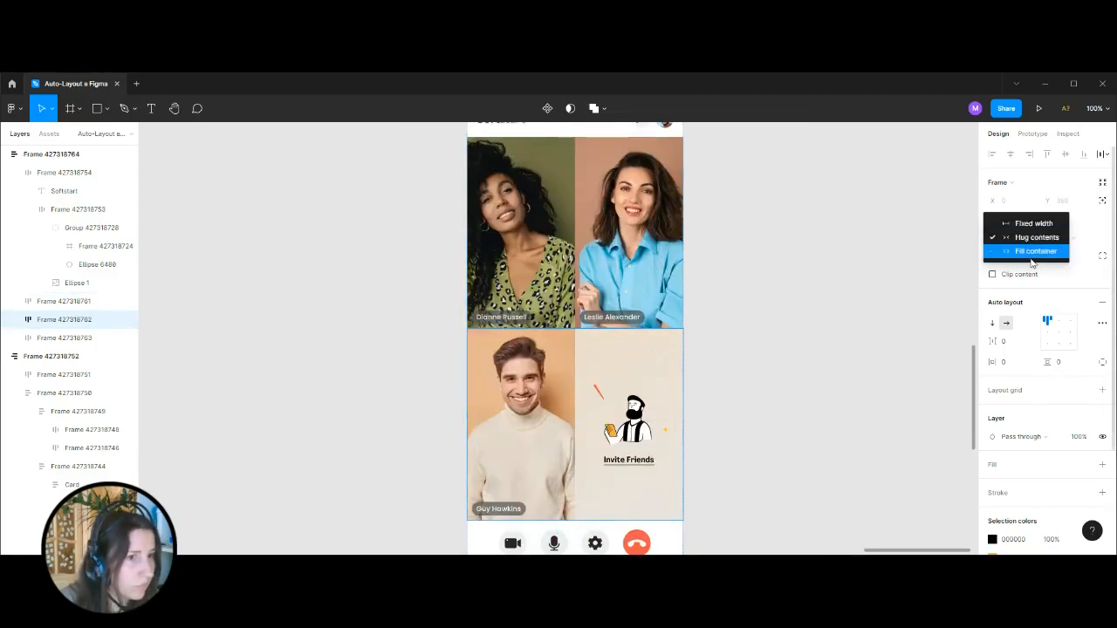
{"action": "left_click", "coordinate": [1010, 255]}
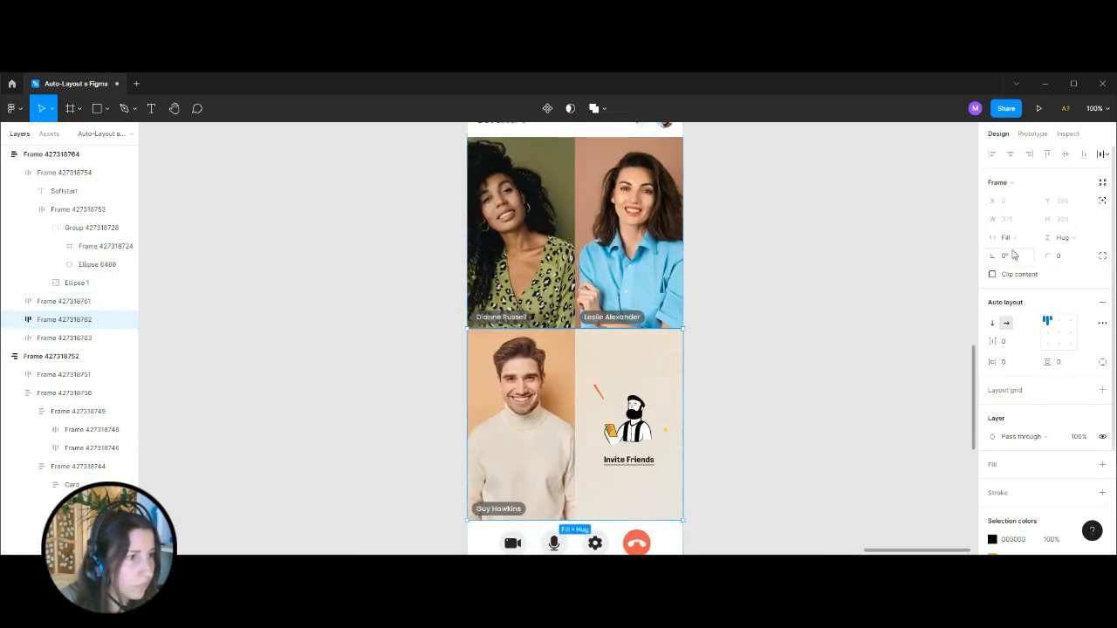
Set the height of both participant rows to Fill container.
{"action": "left_click", "coordinate": [1076, 238]}
{"action": "left_click", "coordinate": [1048, 250]}
{"action": "left_click", "coordinate": [650, 288]}
{"action": "left_click", "coordinate": [1076, 239]}
{"action": "left_click", "coordinate": [1077, 253]}
Set the width of the call control bar frame to Fill container.
{"action": "scroll", "coordinate": [669, 291], "scroll_direction": "down", "scroll_amount": 1}
{"action": "scroll", "coordinate": [670, 292], "scroll_direction": "down", "scroll_amount": 5}
{"action": "left_click", "coordinate": [668, 308]}
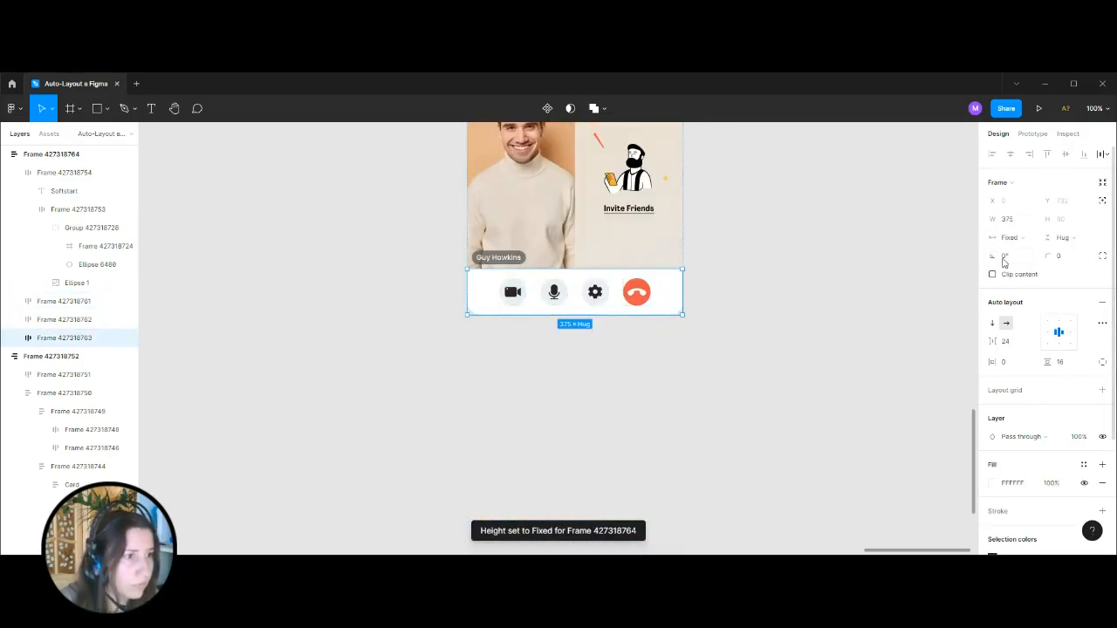
{"action": "left_click", "coordinate": [1022, 238]}
{"action": "left_click", "coordinate": [1039, 266]}
{"action": "left_click", "coordinate": [758, 287]}
Place the "Responsive view. 3 breakpoints" heading and its size arrows on the empty canvas beside the reference board.
{"action": "key", "text": "ctrl+minus"}
{"action": "key", "text": "ctrl+minus"}
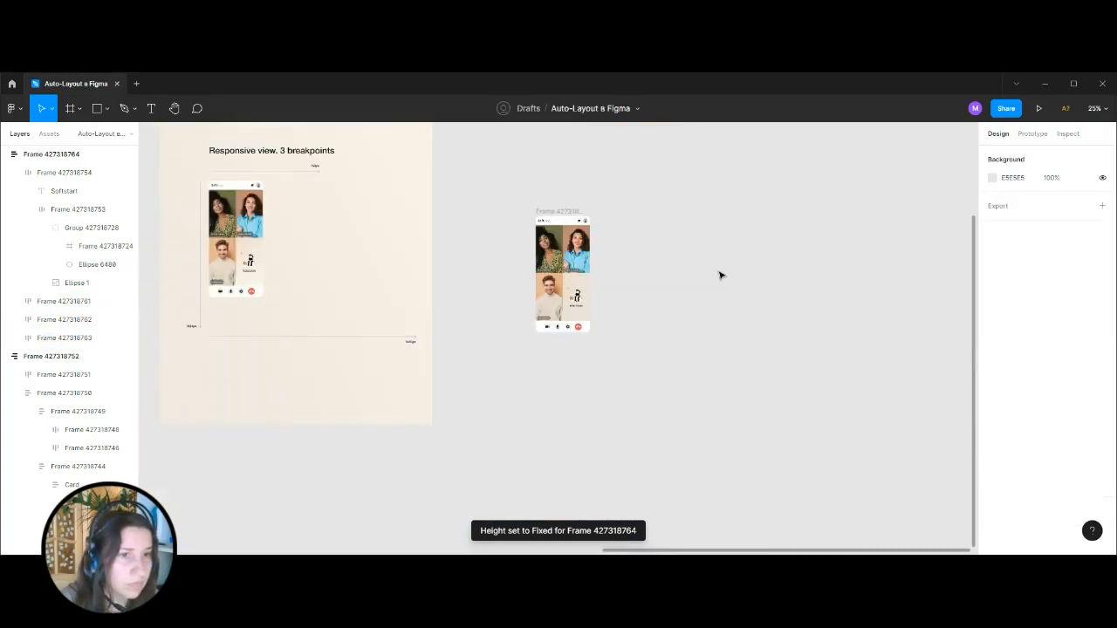
{"action": "scroll", "coordinate": [721, 274], "scroll_direction": "up", "scroll_amount": 1}
{"action": "left_click", "coordinate": [557, 284]}
{"action": "scroll", "coordinate": [658, 194], "scroll_direction": "left", "scroll_amount": 3}
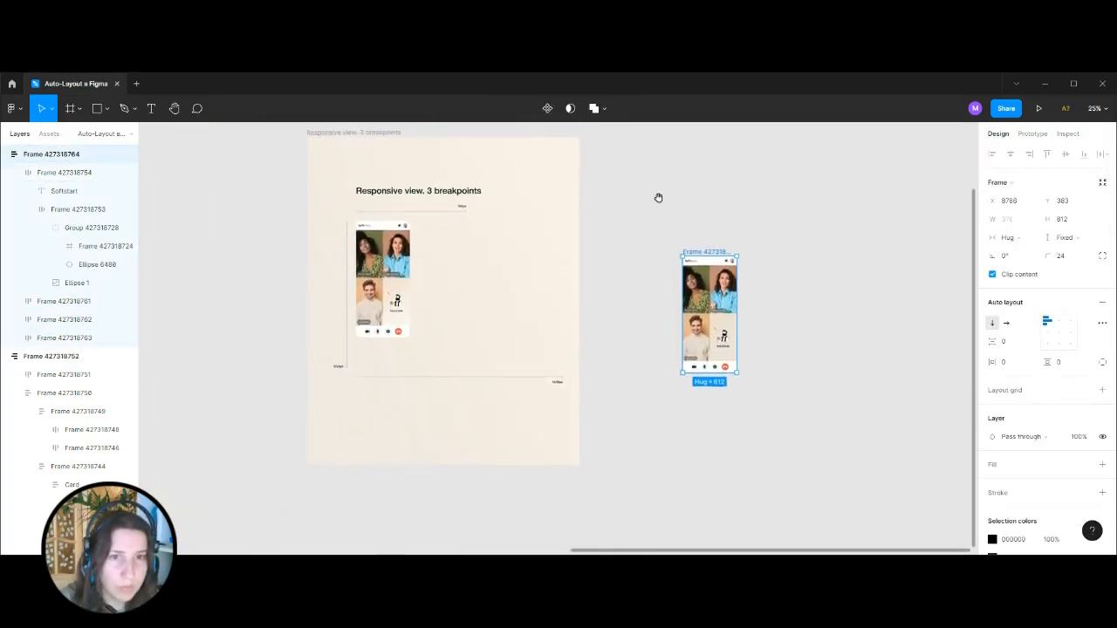
{"action": "left_click", "coordinate": [418, 194]}
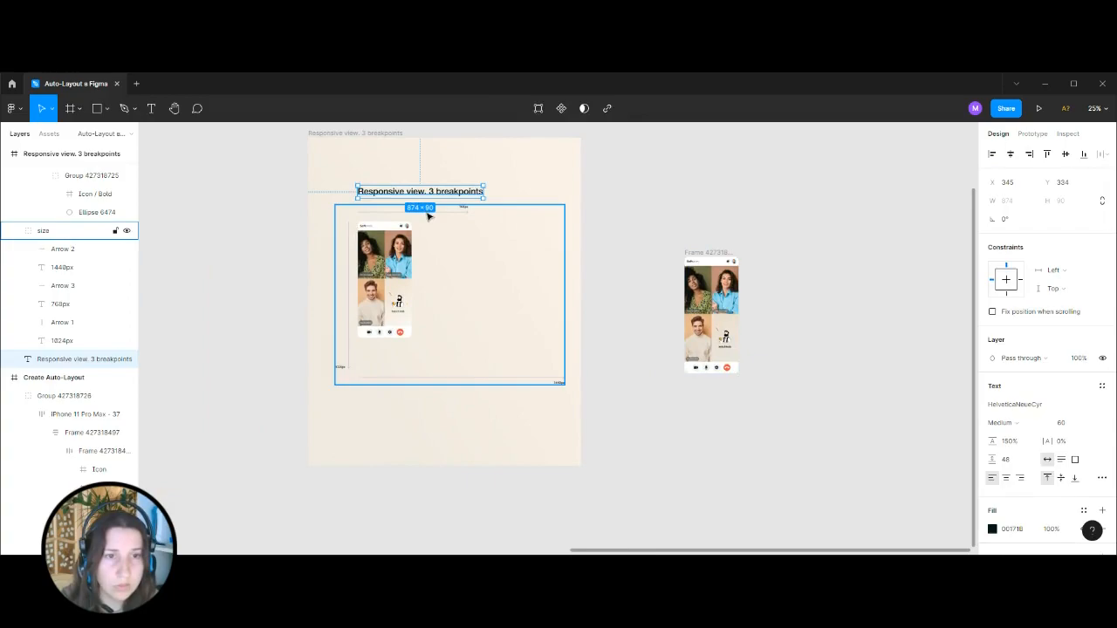
{"action": "left_click", "coordinate": [427, 211], "text": "shift"}
{"action": "left_click_drag", "start_coordinate": [421, 209], "coordinate": [838, 213]}
Move the assembled screen frame to the start of the breakpoint size arrows beneath the heading.
{"action": "left_click", "coordinate": [750, 234]}
{"action": "left_click_drag", "start_coordinate": [697, 255], "coordinate": [798, 228]}
{"action": "key", "text": "ctrl+plus"}
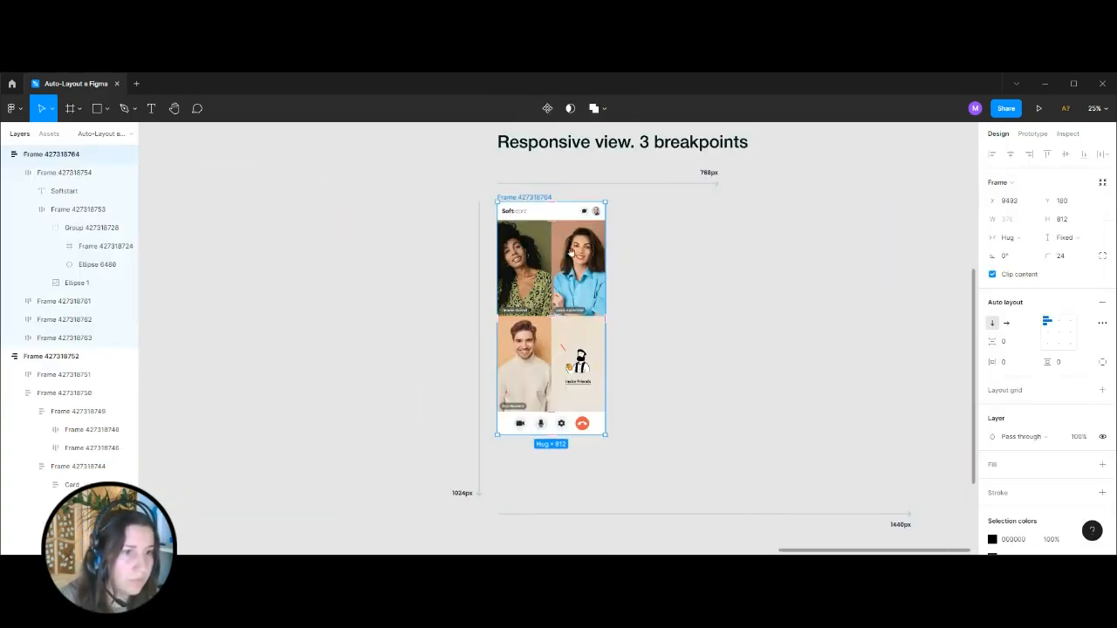
Try enlarging the screen frame from its lower corner and undo the resize.
{"action": "left_click_drag", "start_coordinate": [608, 435], "coordinate": [645, 445]}
{"action": "key", "text": "ctrl+z"}
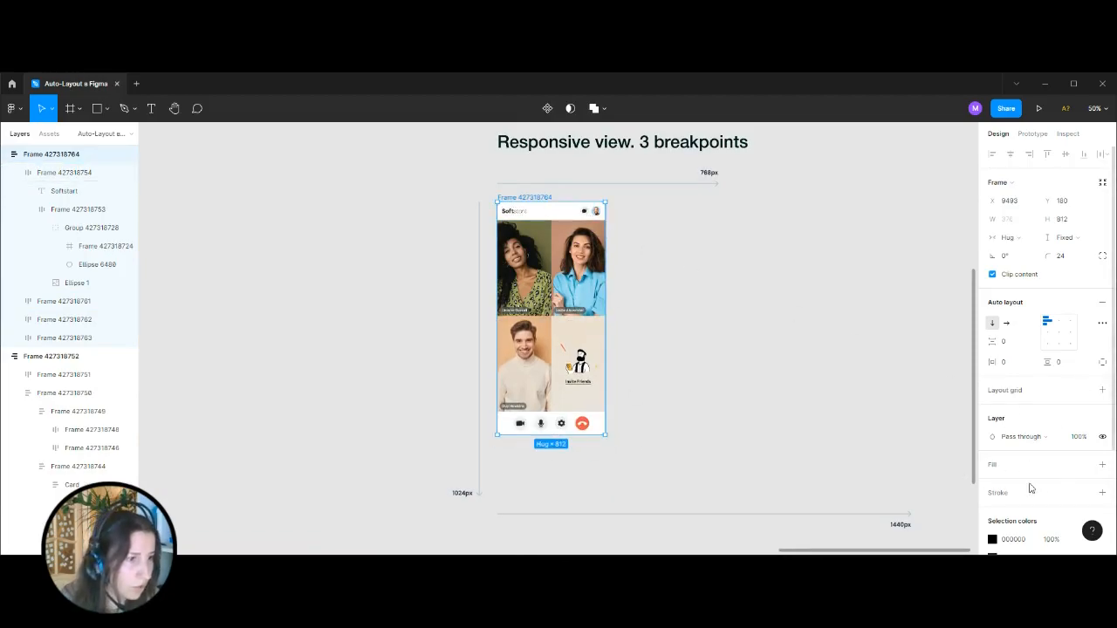
Try a white FFFFFF fill on the assembled screen frame and undo it.
{"action": "left_click", "coordinate": [1102, 464]}
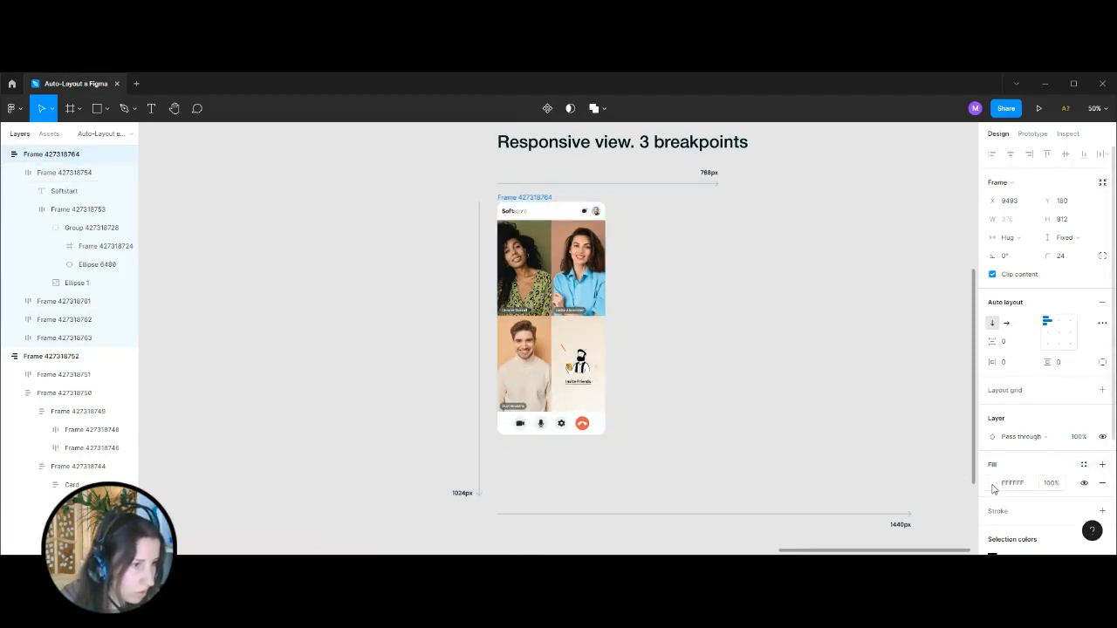
{"action": "left_click", "coordinate": [782, 322]}
{"action": "left_click", "coordinate": [513, 197]}
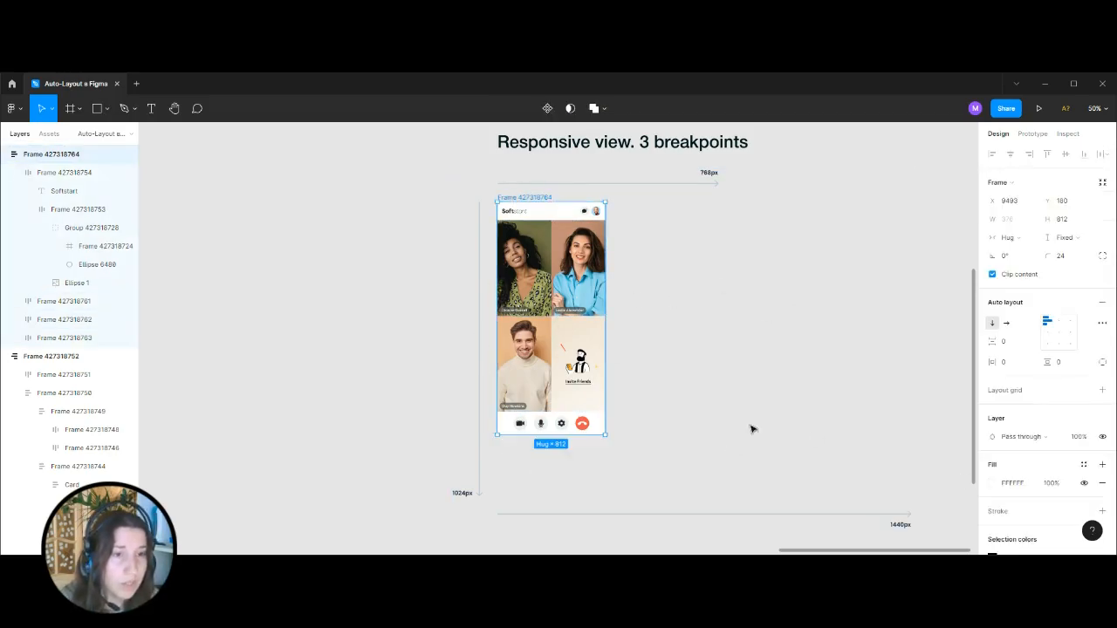
{"action": "left_click", "coordinate": [671, 384]}
{"action": "key", "text": "shift+0"}
{"action": "key", "text": "ctrl+minus"}
Try widening the assembled screen frame towards the 768px arrow and undo the change.
{"action": "left_click", "coordinate": [515, 198]}
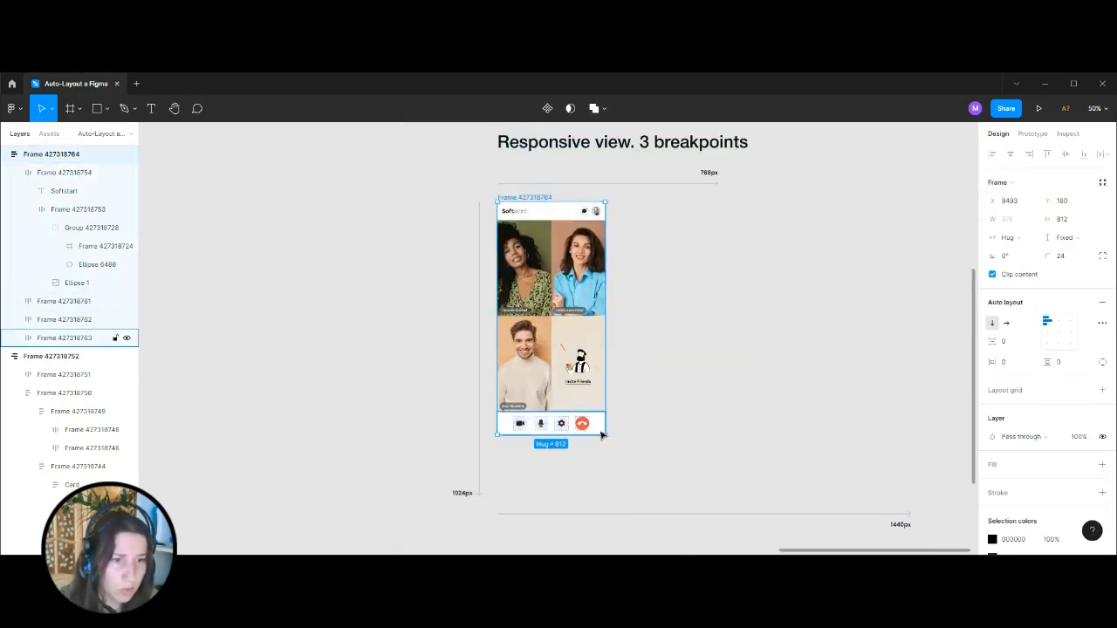
{"action": "left_click_drag", "start_coordinate": [605, 420], "coordinate": [711, 380]}
{"action": "key", "text": "ctrl+z"}
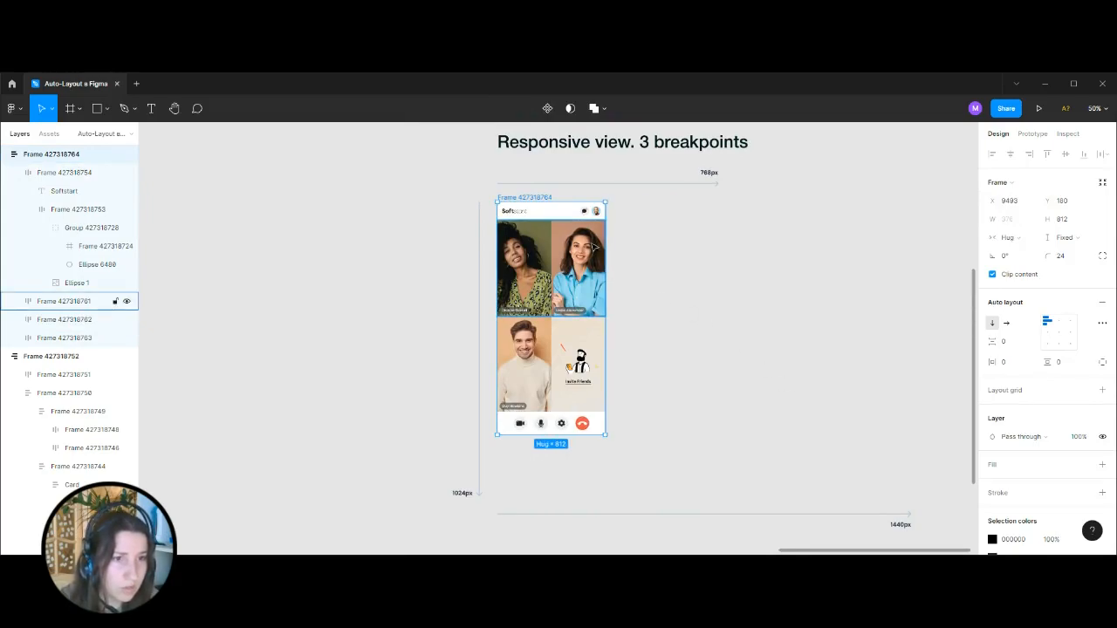
Check the resizing settings of both participant rows and of the second tile in the upper row.
{"action": "left_click", "coordinate": [593, 249]}
{"action": "left_click", "coordinate": [596, 347], "text": "shift"}
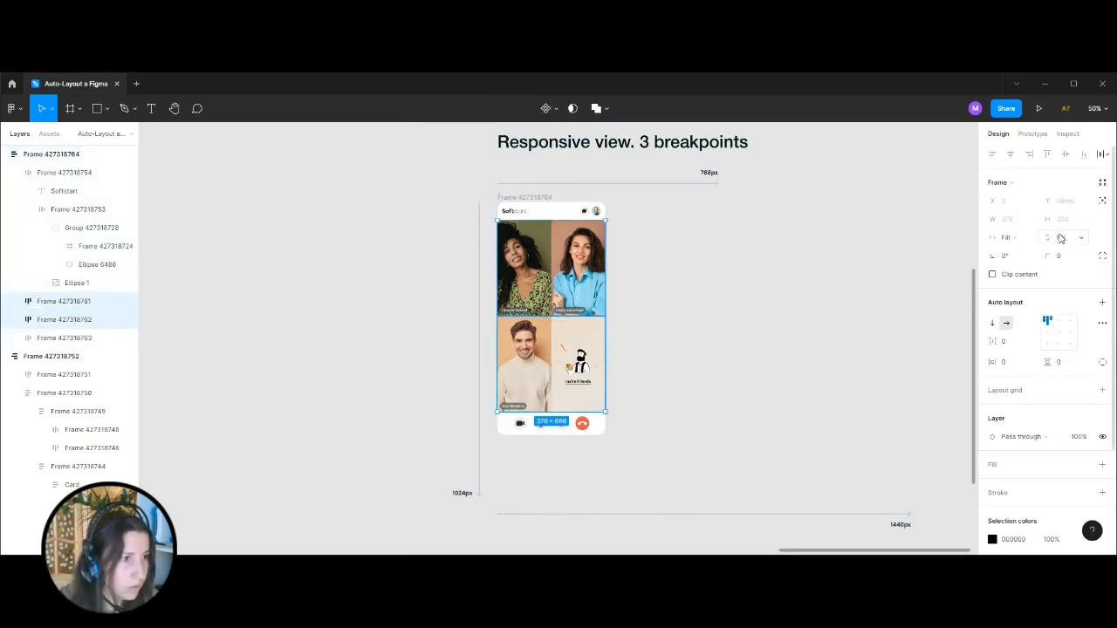
{"action": "left_click", "coordinate": [1018, 240]}
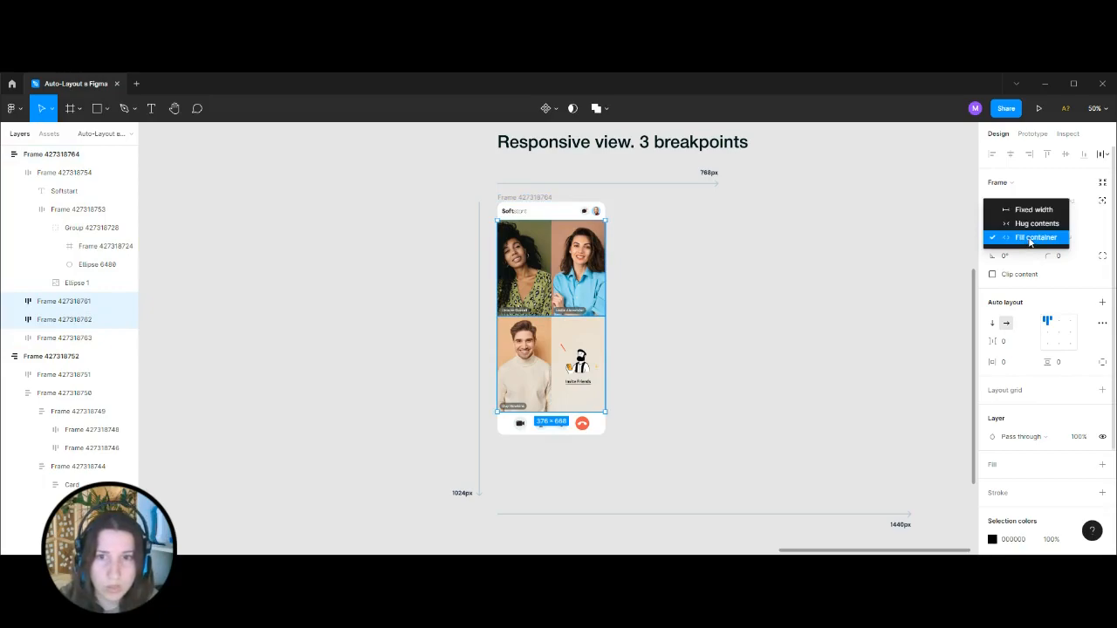
{"action": "left_click", "coordinate": [1030, 238]}
{"action": "double_click", "coordinate": [587, 262]}
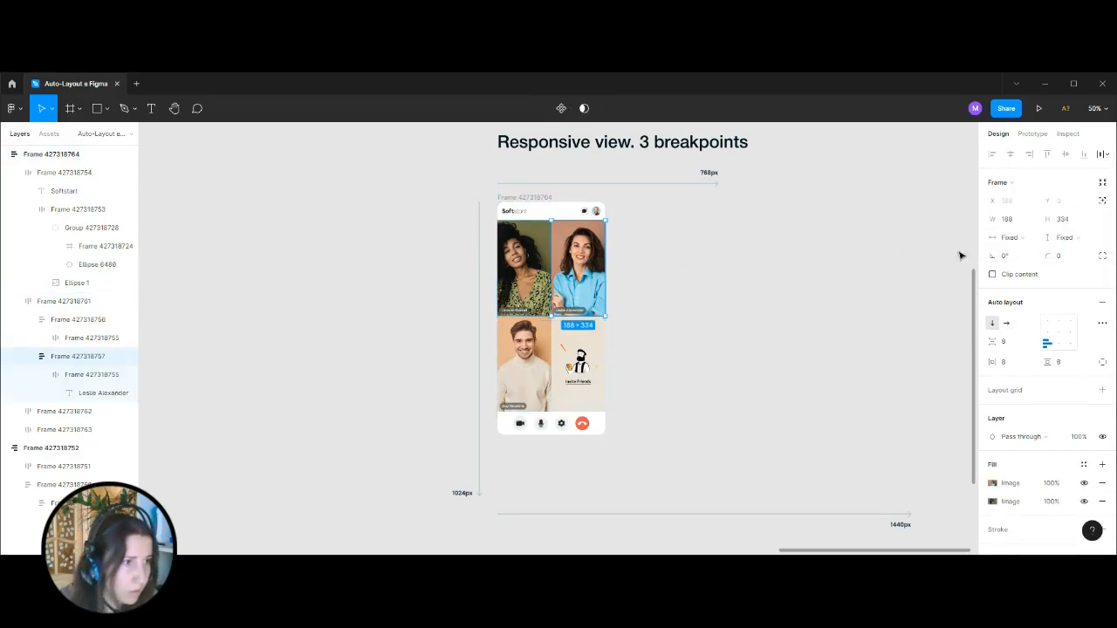
{"action": "left_click", "coordinate": [698, 266]}
{"action": "left_click", "coordinate": [600, 308]}
{"action": "left_click", "coordinate": [1006, 237]}
{"action": "left_click", "coordinate": [1021, 237]}
{"action": "left_click", "coordinate": [574, 250]}
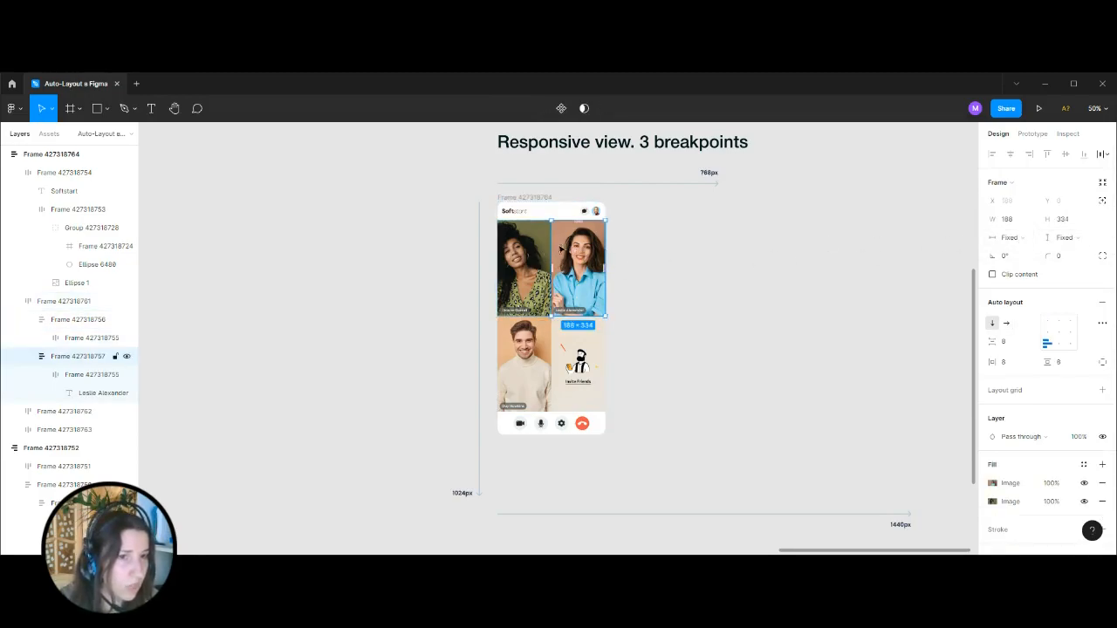
Check the width and height resizing of the header, the participant rows and the control bar.
{"action": "scroll", "coordinate": [675, 361], "scroll_direction": "up", "scroll_amount": 2}
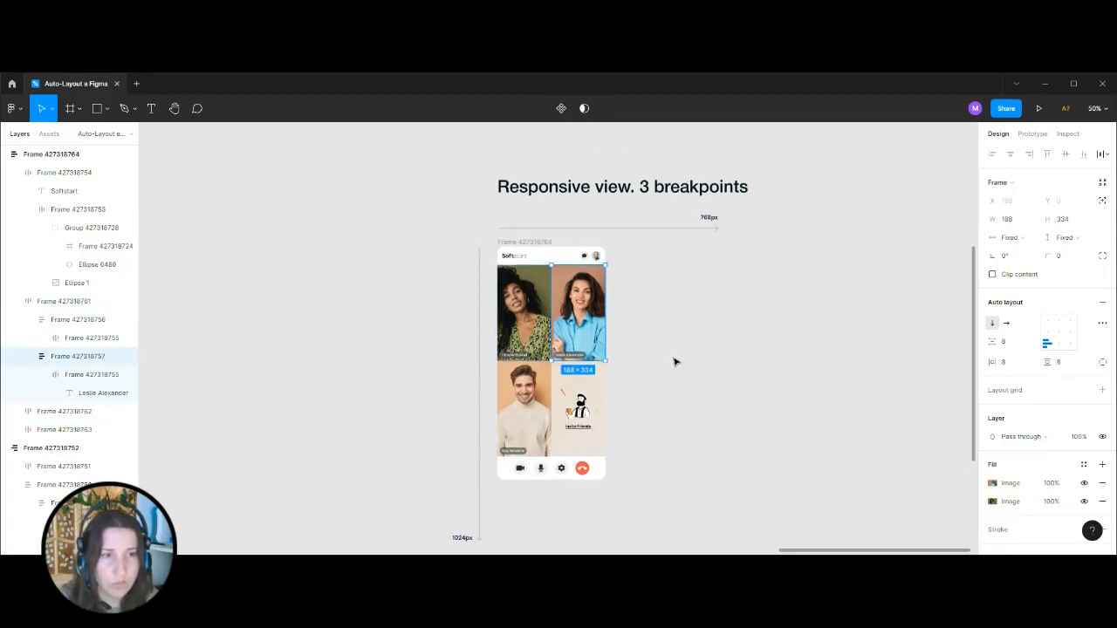
{"action": "key", "text": "ctrl+plus"}
{"action": "left_click", "coordinate": [800, 329]}
{"action": "left_click", "coordinate": [491, 151]}
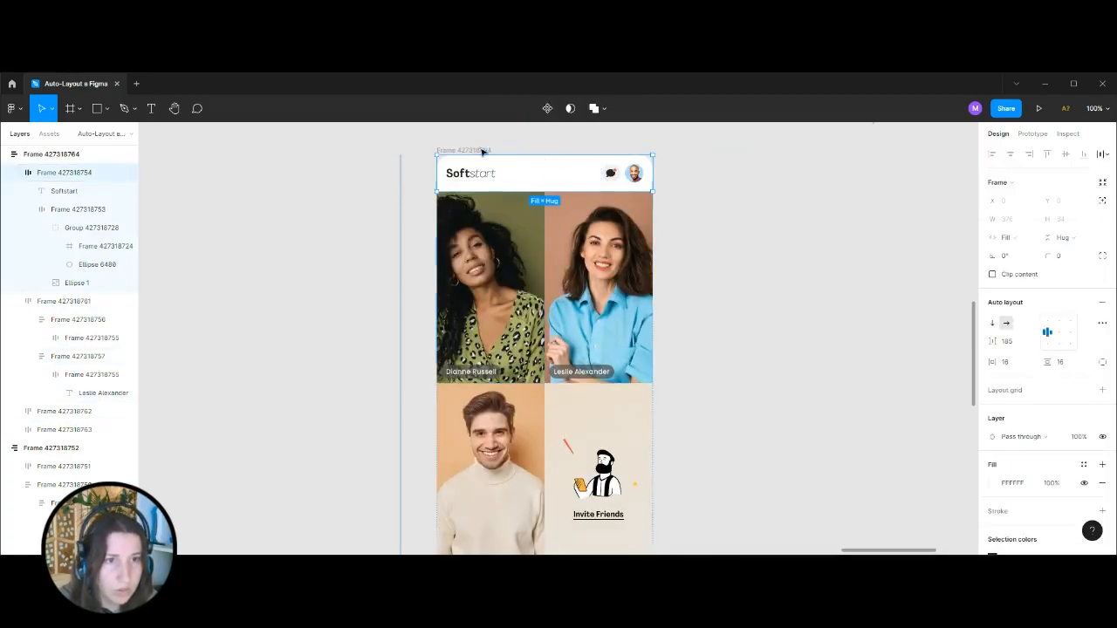
{"action": "left_click", "coordinate": [501, 174]}
{"action": "left_click", "coordinate": [508, 240]}
{"action": "scroll", "coordinate": [511, 414], "scroll_direction": "down", "scroll_amount": 5}
{"action": "left_click", "coordinate": [544, 357]}
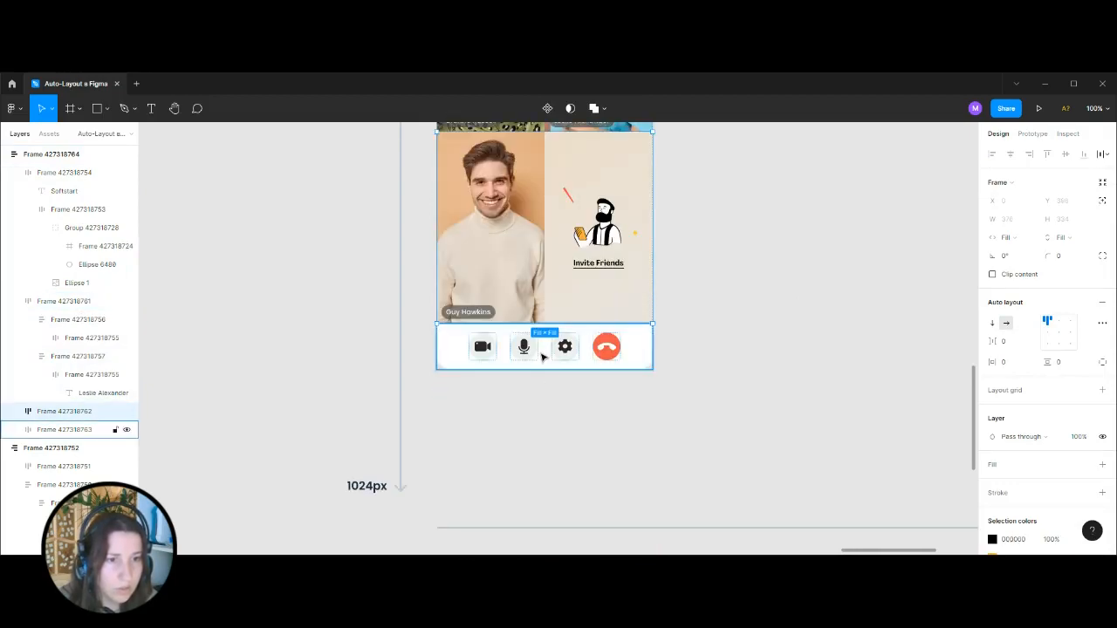
{"action": "scroll", "coordinate": [586, 462], "scroll_direction": "up", "scroll_amount": 7}
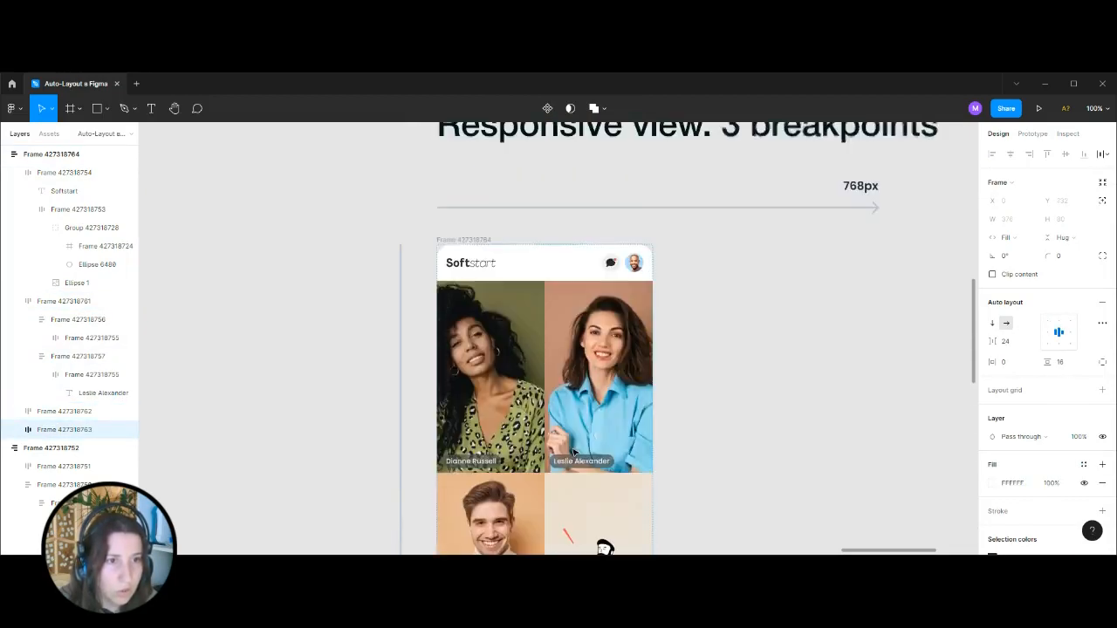
Set the width of both tiles in the upper participant row to Fill container.
{"action": "left_click", "coordinate": [603, 335]}
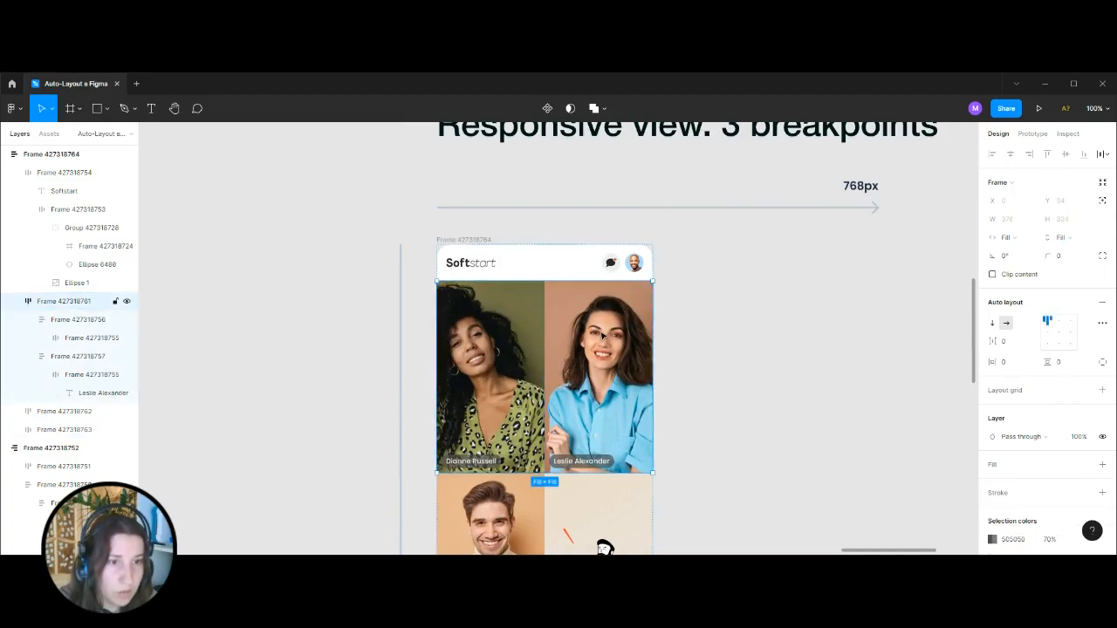
{"action": "left_click", "coordinate": [54, 320]}
{"action": "left_click", "coordinate": [75, 360], "text": "shift"}
{"action": "left_click", "coordinate": [1009, 237]}
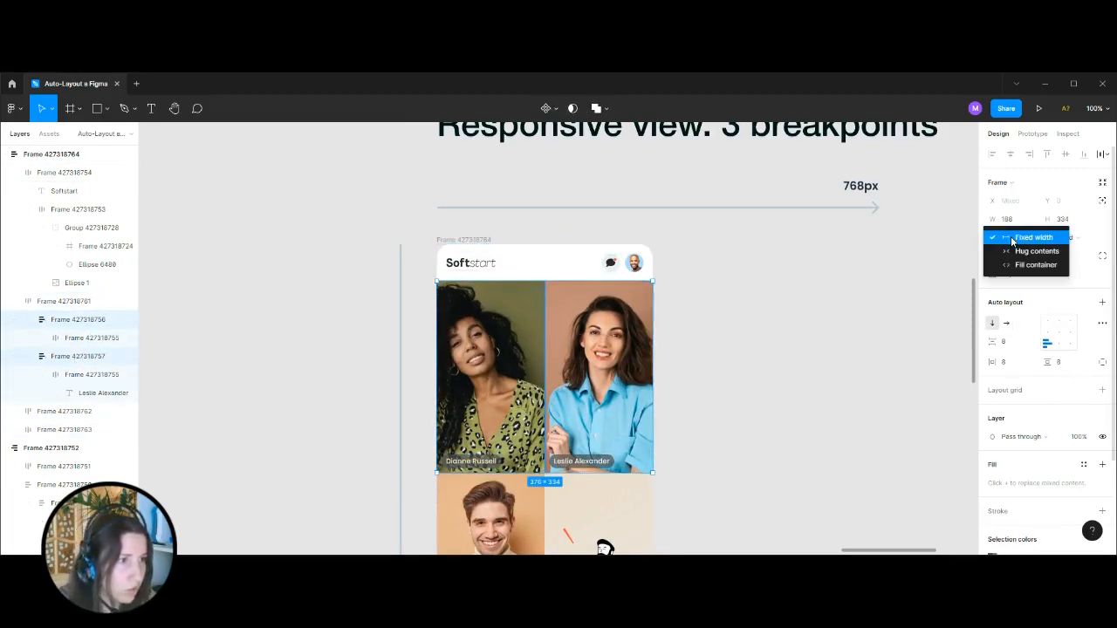
{"action": "left_click", "coordinate": [1029, 267]}
Set the width of both tiles in the lower participant row to Fill container.
{"action": "scroll", "coordinate": [591, 270], "scroll_direction": "down", "scroll_amount": 5}
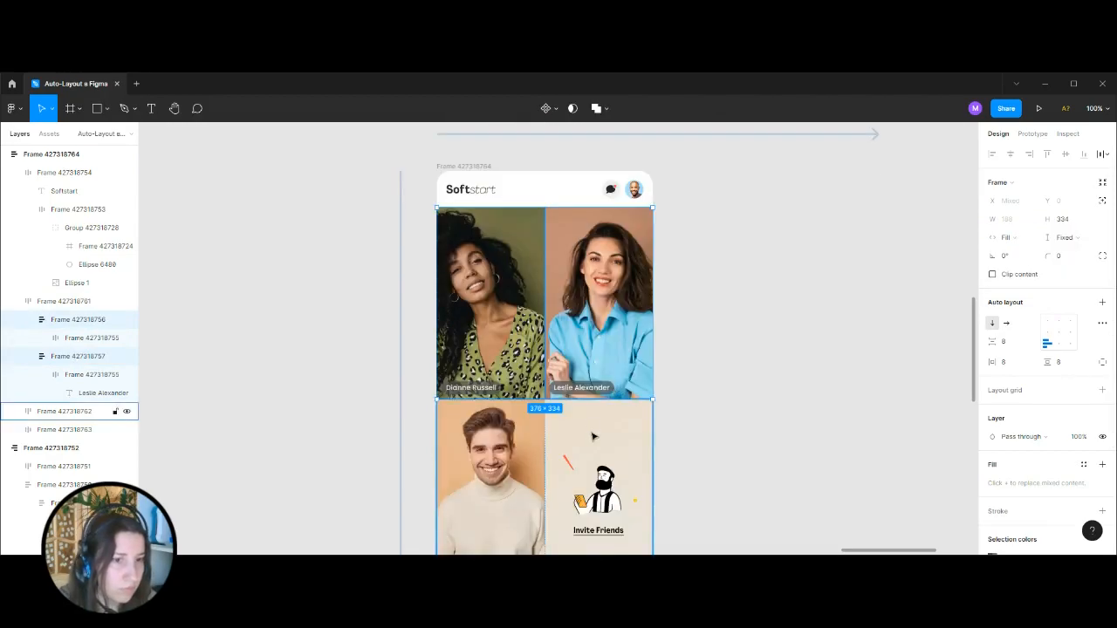
{"action": "left_click", "coordinate": [591, 271]}
{"action": "key", "text": "Return"}
{"action": "left_click", "coordinate": [1009, 238]}
{"action": "left_click", "coordinate": [1030, 266]}
{"action": "left_click", "coordinate": [737, 337]}
Try widening the screen frame to about 795 px to test its layout, and undo the resize.
{"action": "key", "text": "minus"}
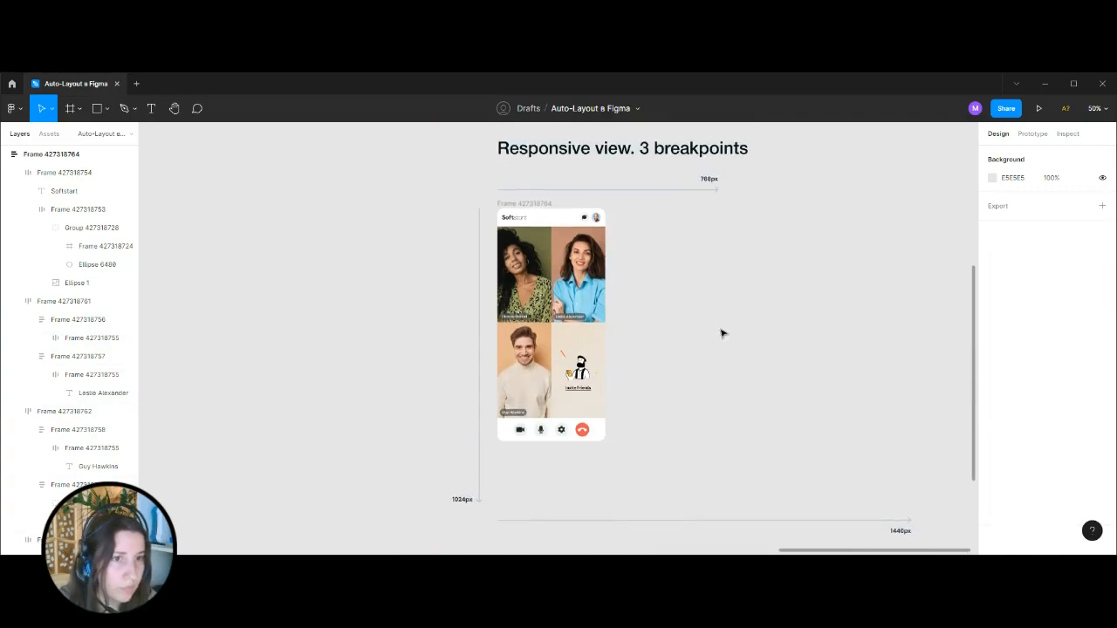
{"action": "left_click", "coordinate": [502, 211]}
{"action": "left_click_drag", "start_coordinate": [607, 323], "coordinate": [726, 340]}
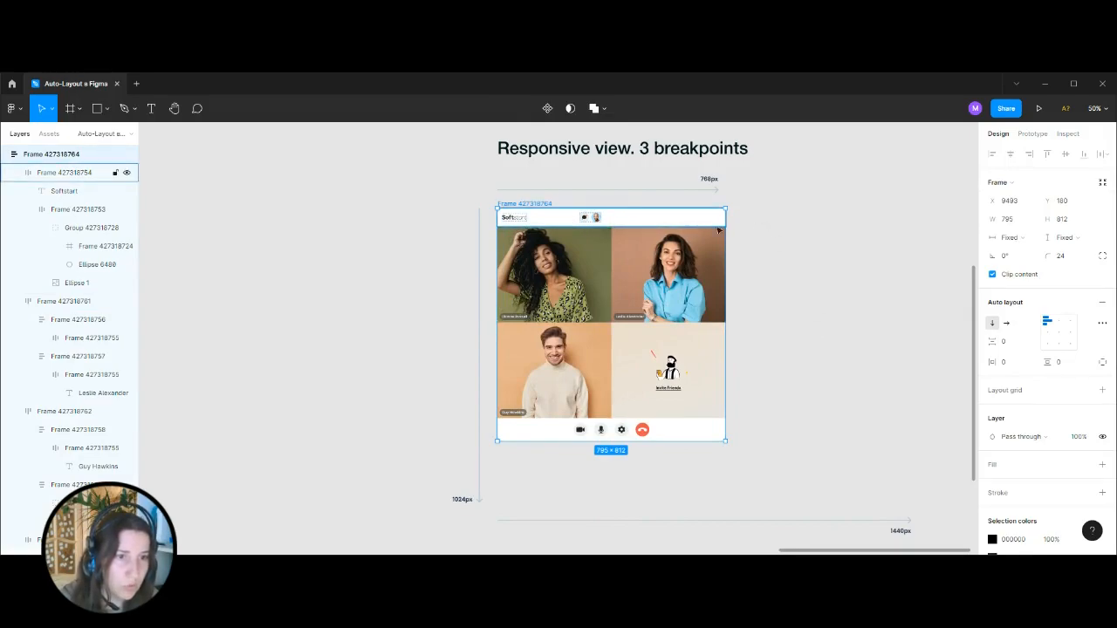
{"action": "key", "text": "ctrl+z"}
Set the spacing mode of the Softstart header frame to Space between.
{"action": "left_click", "coordinate": [567, 222]}
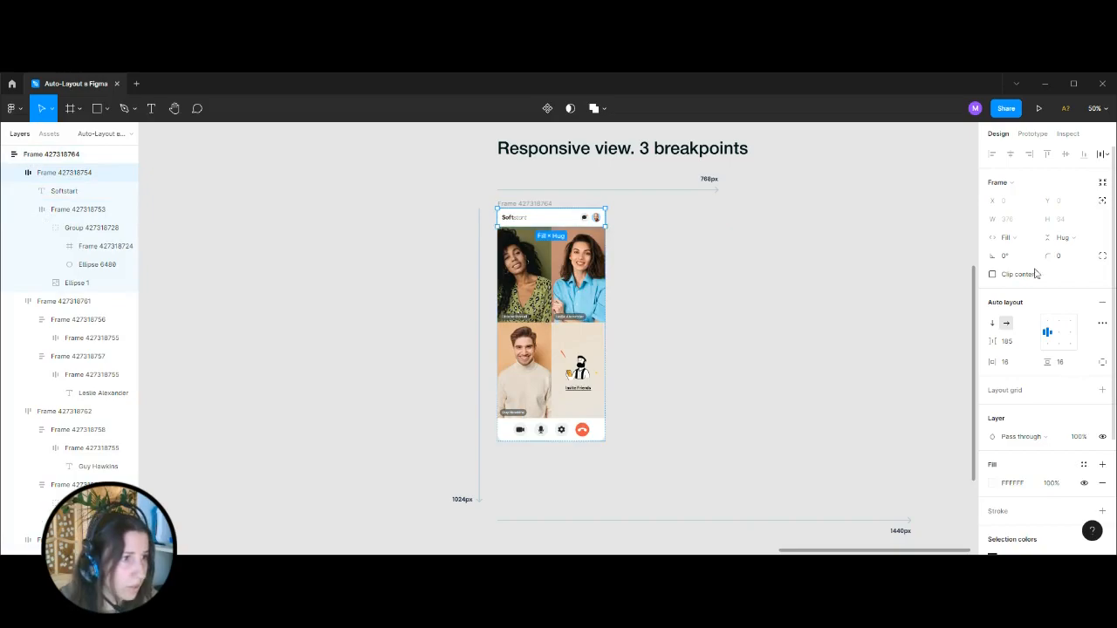
{"action": "left_click", "coordinate": [1018, 240]}
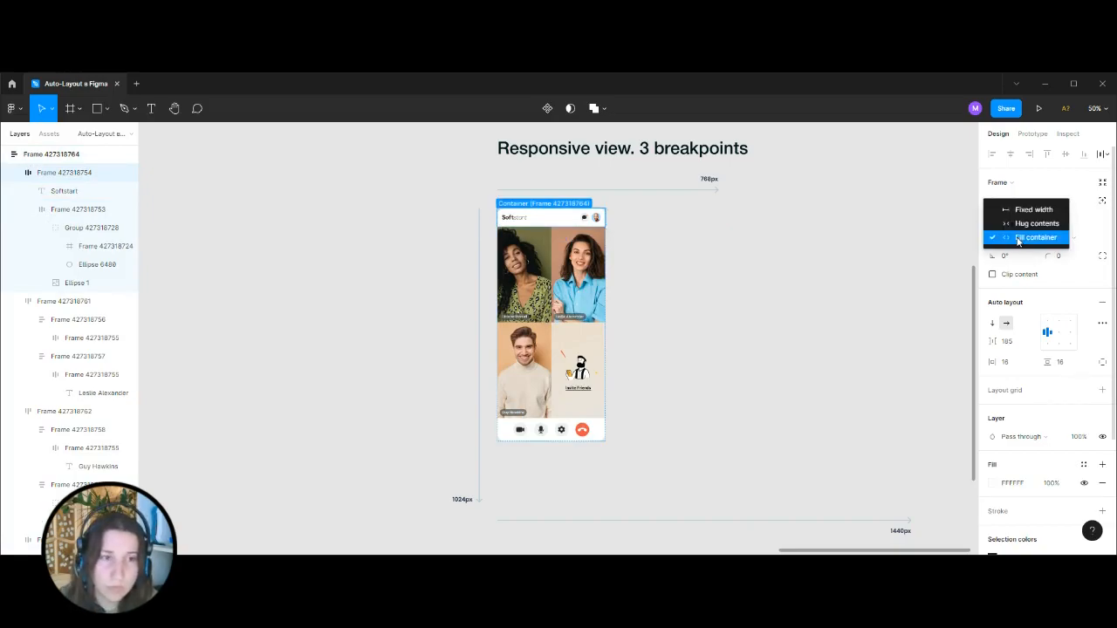
{"action": "left_click", "coordinate": [1018, 241]}
{"action": "scroll", "coordinate": [672, 356], "scroll_direction": "up", "scroll_amount": 1}
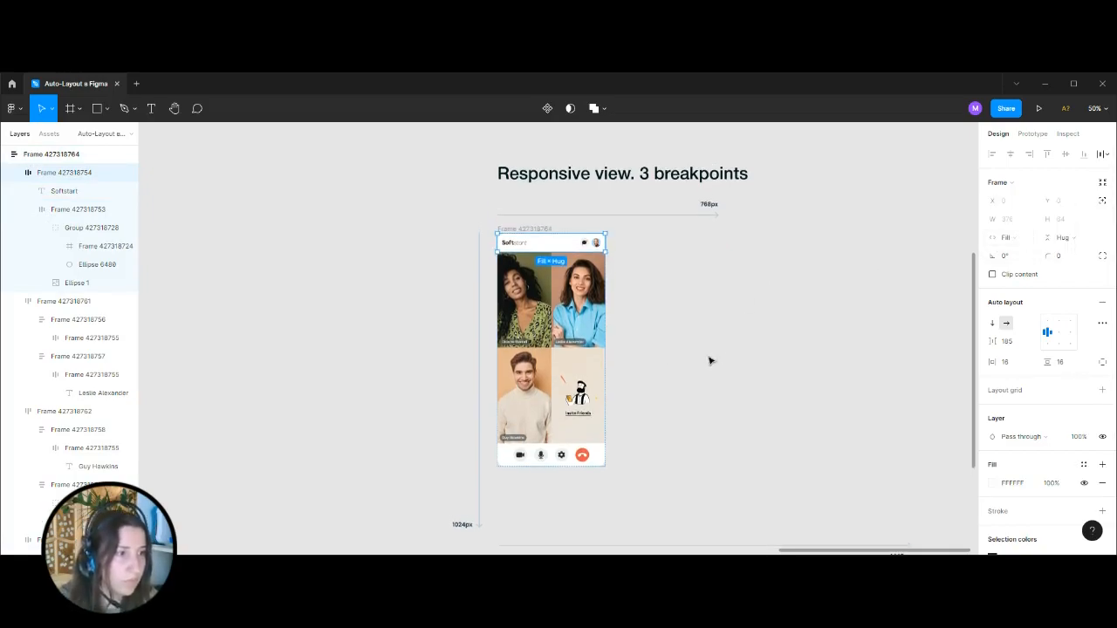
{"action": "left_click", "coordinate": [1103, 323]}
{"action": "left_click", "coordinate": [956, 421]}
{"action": "left_click", "coordinate": [953, 435]}
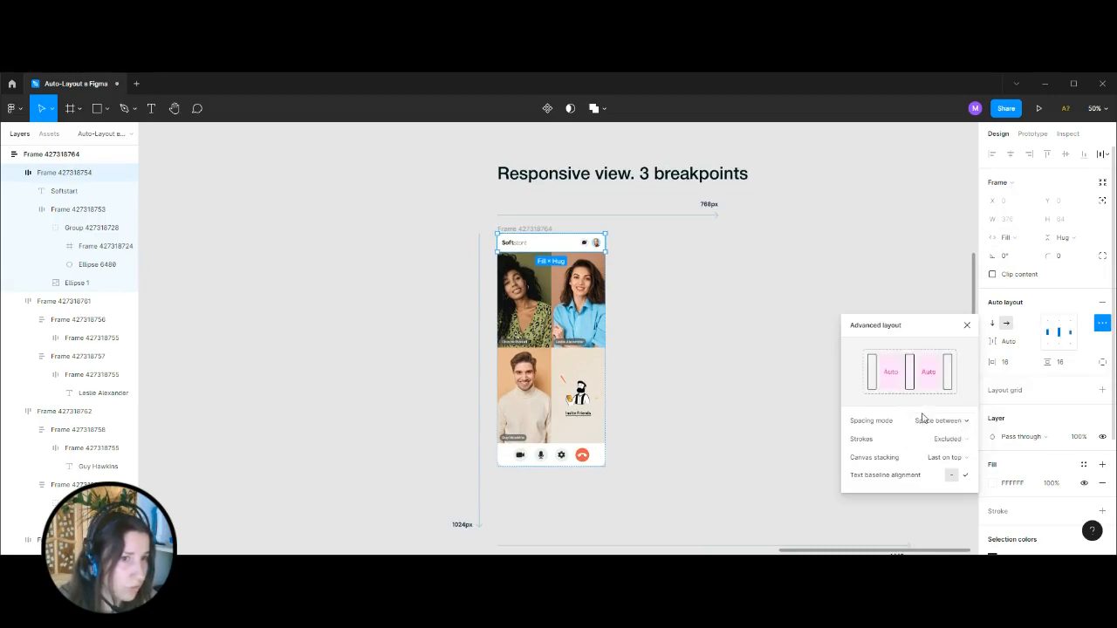
Widen the assembled screen frame to about 769 px, matching the 768px breakpoint arrow.
{"action": "left_click", "coordinate": [716, 327]}
{"action": "left_click", "coordinate": [524, 230]}
{"action": "left_click_drag", "start_coordinate": [608, 307], "coordinate": [717, 325]}
Try stretching the screen frame to about 1022 px high, towards the 1024px mark, and undo it.
{"action": "scroll", "coordinate": [616, 330], "scroll_direction": "down", "scroll_amount": 2}
{"action": "scroll", "coordinate": [617, 330], "scroll_direction": "down", "scroll_amount": 3}
{"action": "left_click_drag", "start_coordinate": [590, 350], "coordinate": [587, 414]}
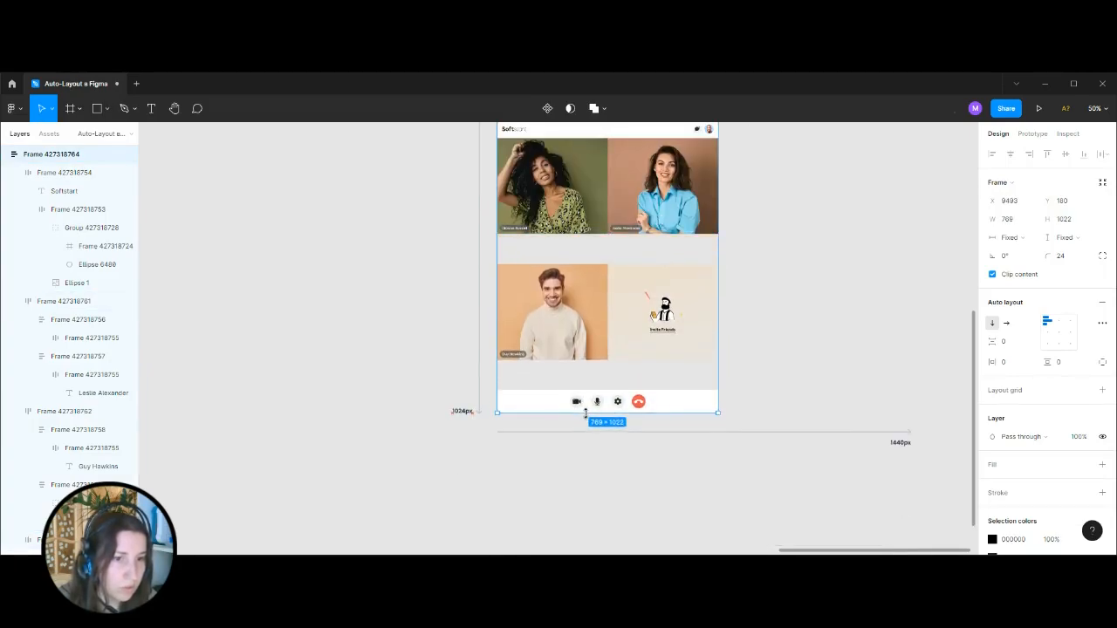
{"action": "scroll", "coordinate": [797, 381], "scroll_direction": "up", "scroll_amount": 2}
{"action": "key", "text": "ctrl+z"}
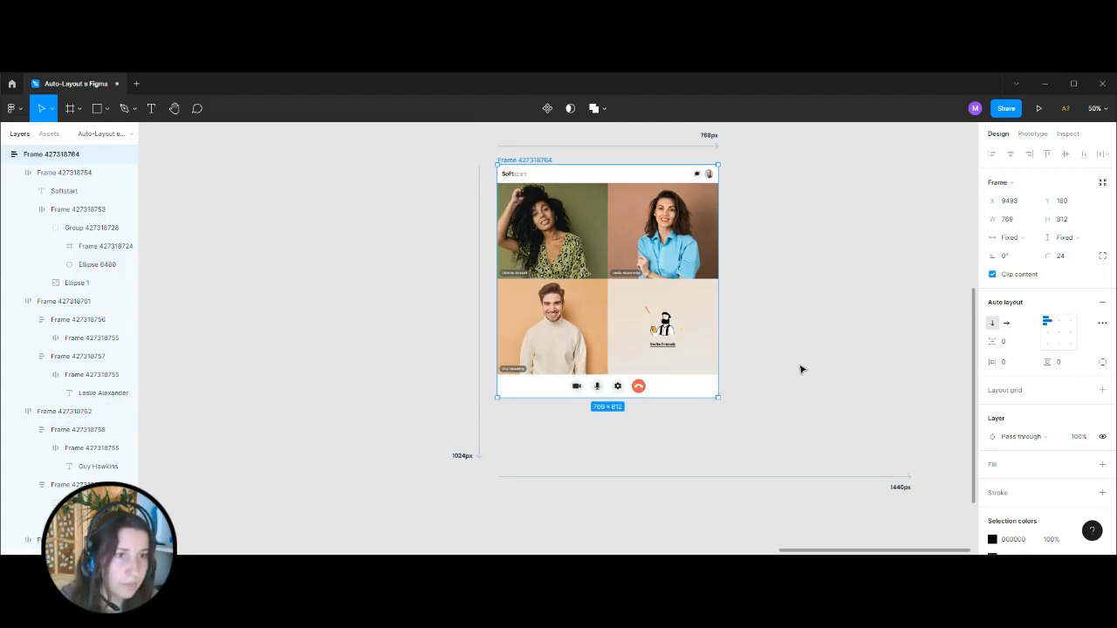
Set the vertical resizing of both video tile rows to Fill container.
{"action": "left_click", "coordinate": [694, 308]}
{"action": "left_click", "coordinate": [1063, 237]}
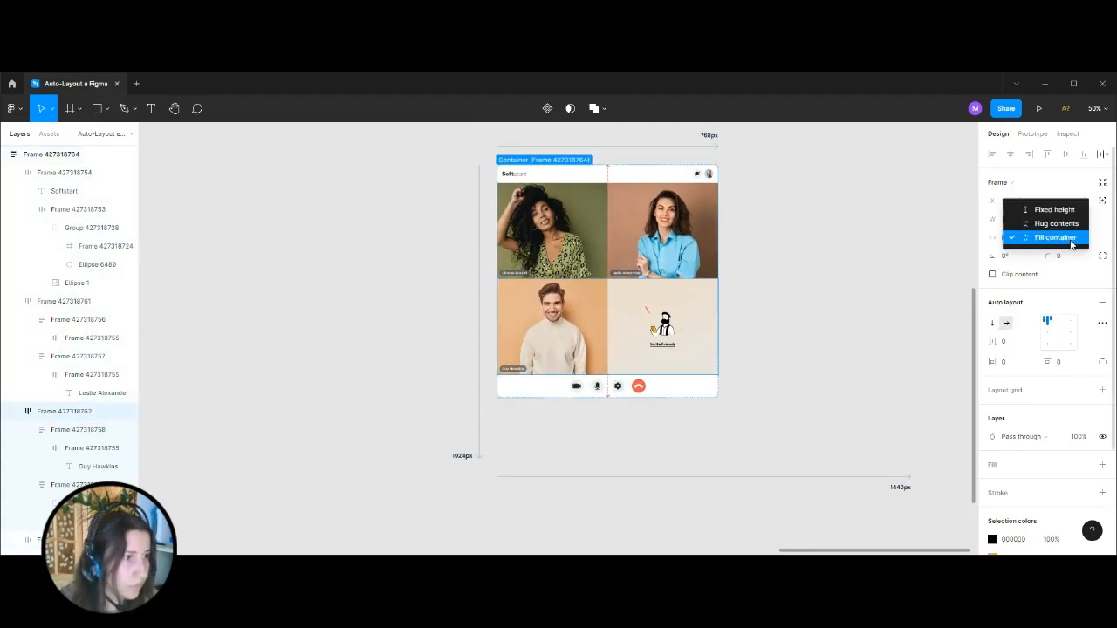
{"action": "left_click", "coordinate": [1072, 239]}
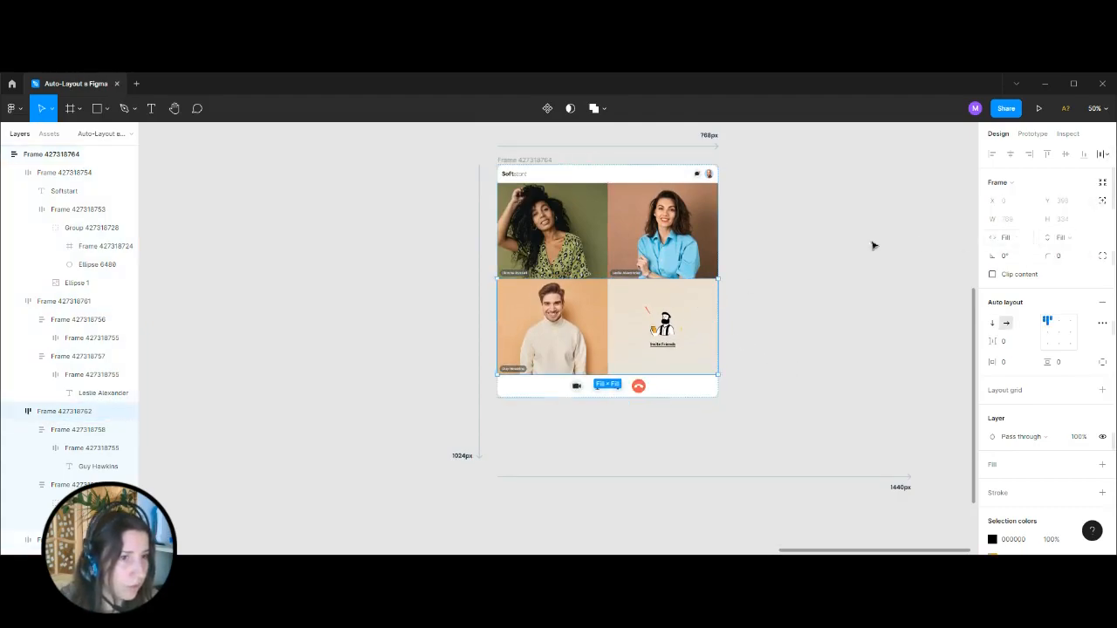
{"action": "left_click", "coordinate": [715, 240]}
{"action": "left_click", "coordinate": [1069, 238]}
{"action": "left_click", "coordinate": [1073, 241]}
Set the vertical resizing of all four tiles in the video grid to Fill container.
{"action": "left_click", "coordinate": [698, 291]}
{"action": "double_click", "coordinate": [699, 292]}
{"action": "left_click", "coordinate": [579, 307], "text": "shift"}
{"action": "left_click", "coordinate": [566, 254], "text": "shift"}
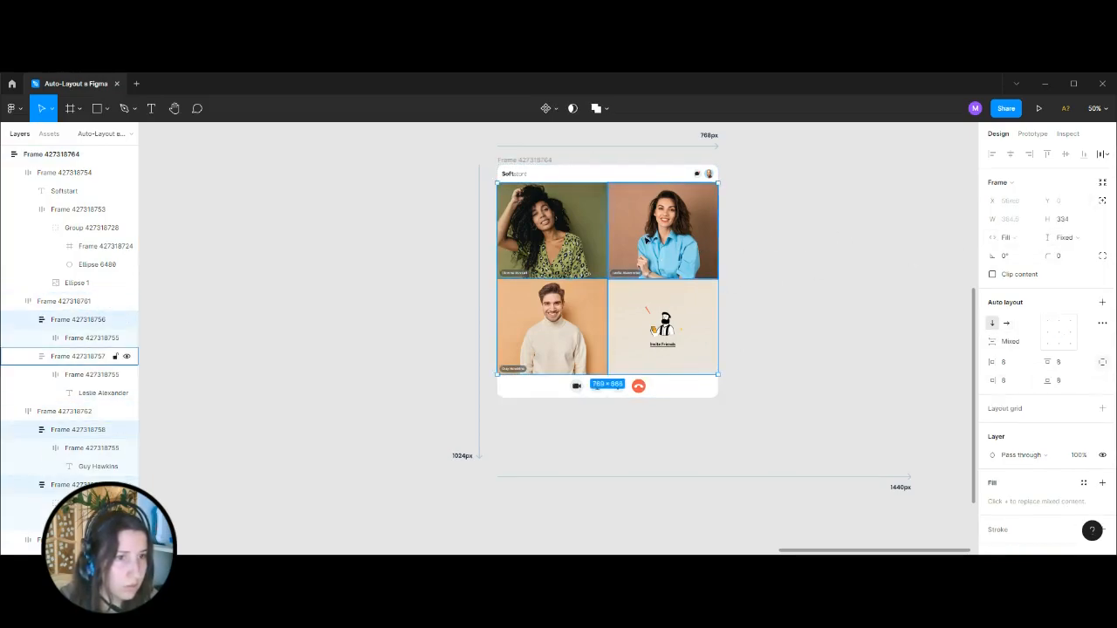
{"action": "left_click", "coordinate": [664, 232], "text": "shift"}
{"action": "left_click", "coordinate": [1078, 236]}
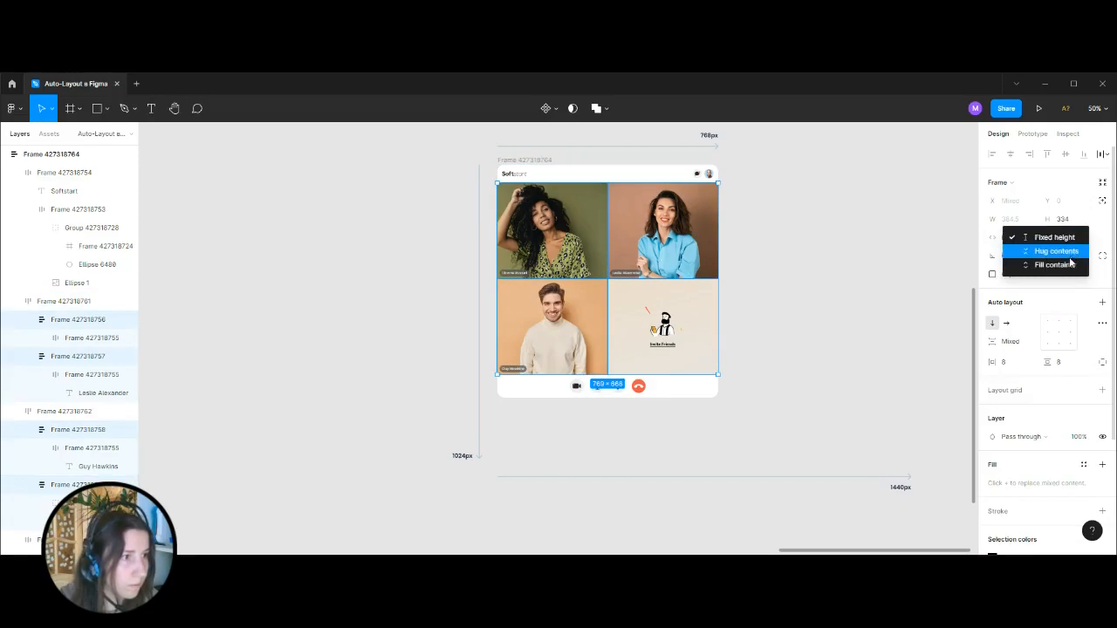
{"action": "left_click", "coordinate": [1055, 264]}
{"action": "key", "text": "Escape"}
Stretch the assembled screen frame to about 1441 × 1028 px, matching the 1024px and 1440px breakpoint arrows.
{"action": "left_click", "coordinate": [521, 166]}
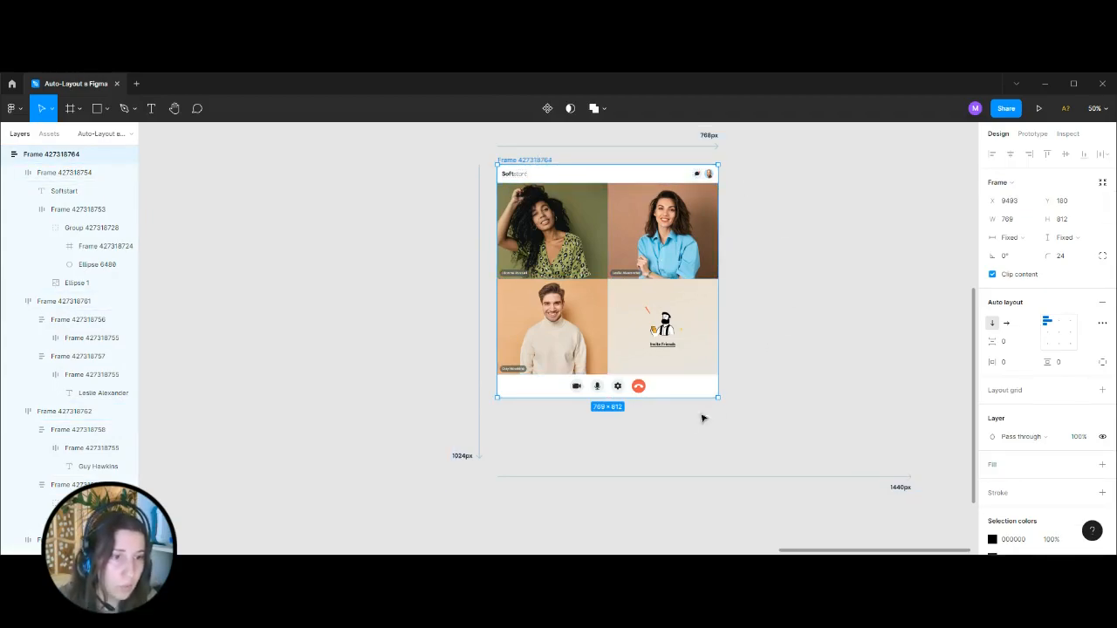
{"action": "left_click_drag", "start_coordinate": [682, 401], "coordinate": [684, 460]}
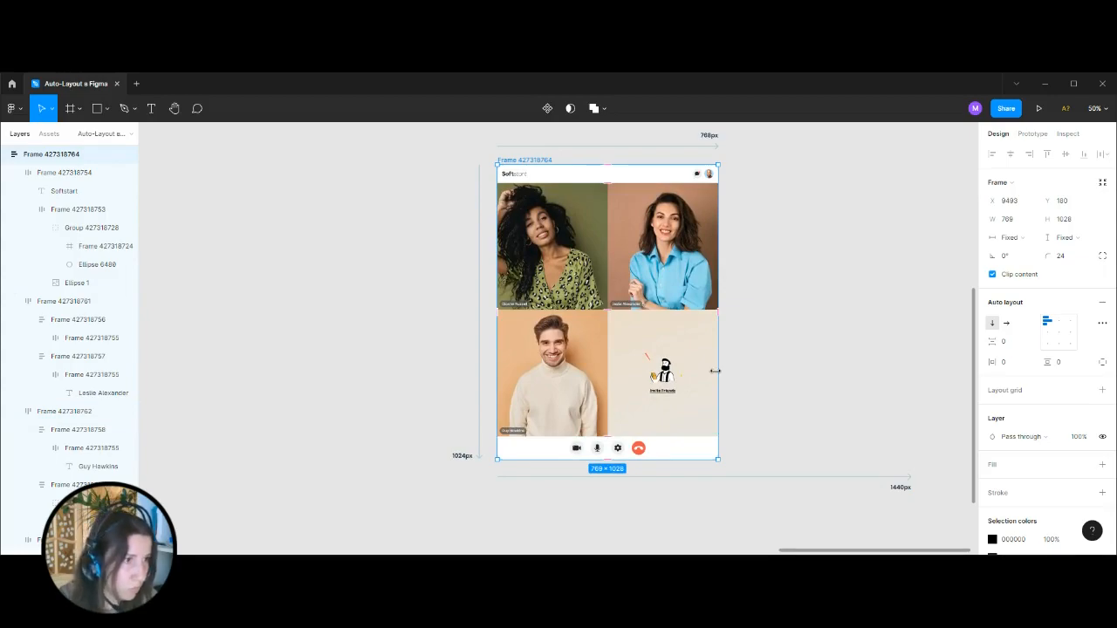
{"action": "left_click_drag", "start_coordinate": [715, 370], "coordinate": [904, 401]}
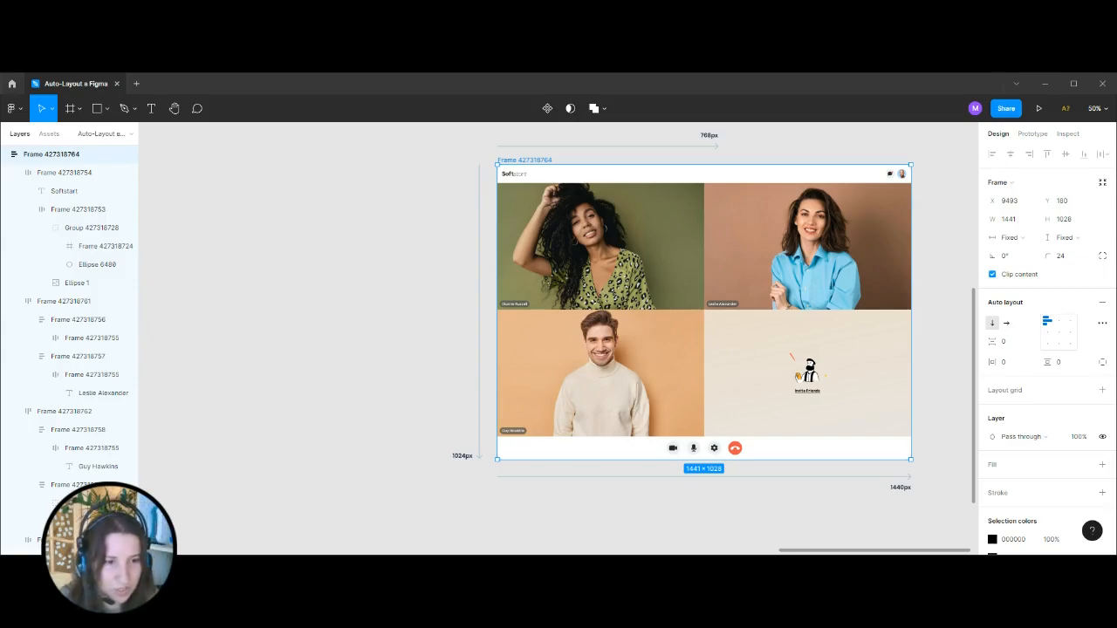
{"action": "left_click", "coordinate": [945, 297]}
{"action": "left_click_drag", "start_coordinate": [927, 229], "coordinate": [748, 252]}
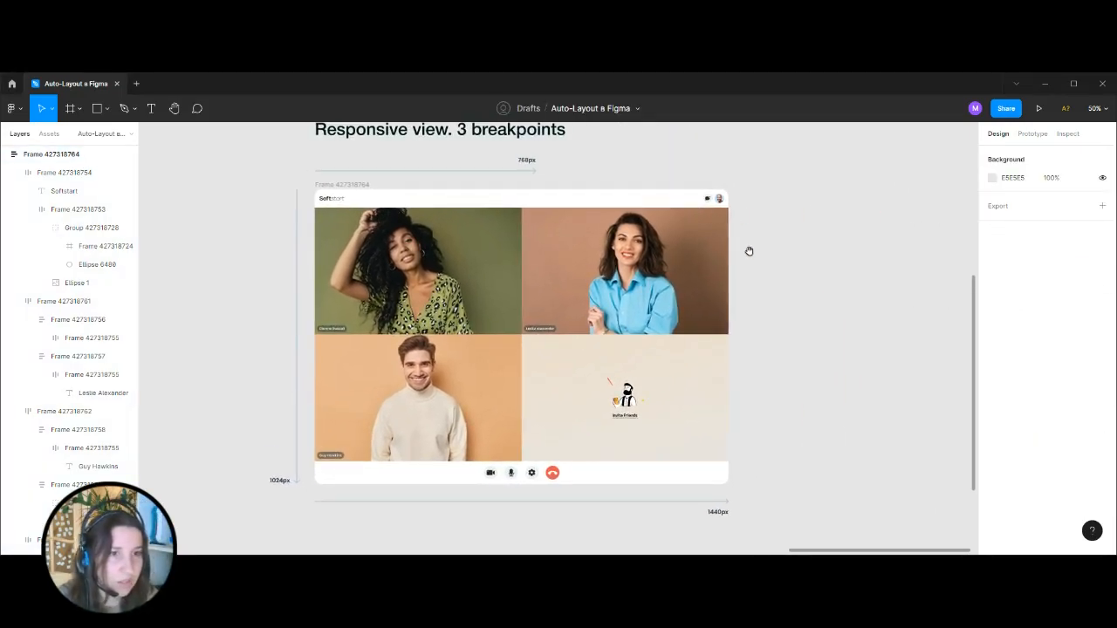
Test the layout by narrowing the screen frame to about 769 px and widening it back to about 1441 px.
{"action": "left_click", "coordinate": [345, 183]}
{"action": "left_click_drag", "start_coordinate": [729, 258], "coordinate": [535, 259]}
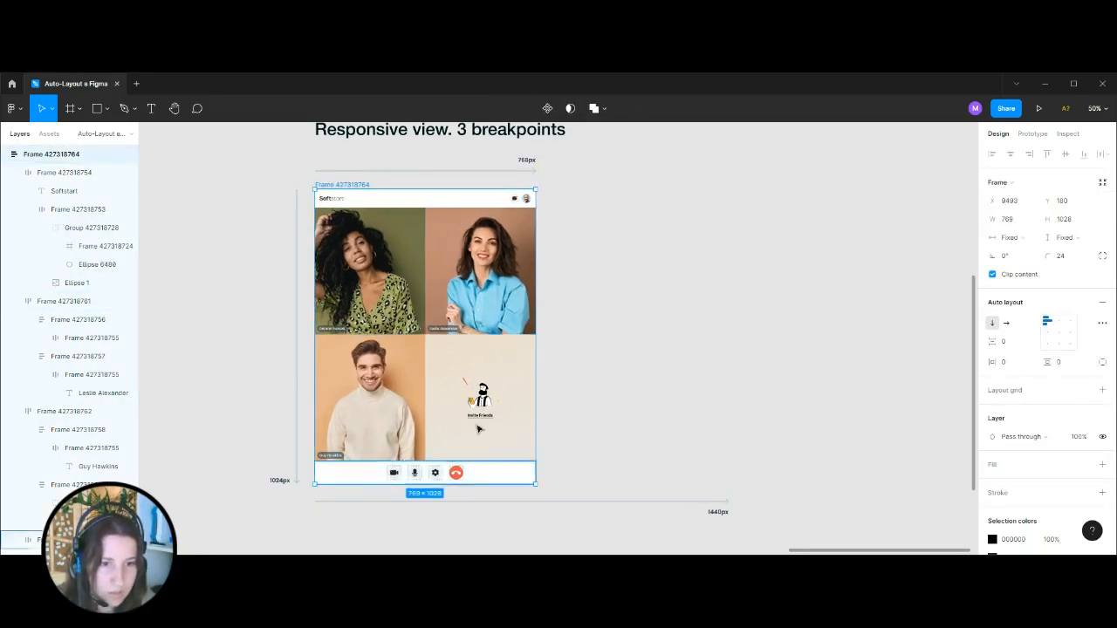
{"action": "left_click_drag", "start_coordinate": [539, 331], "coordinate": [730, 376]}
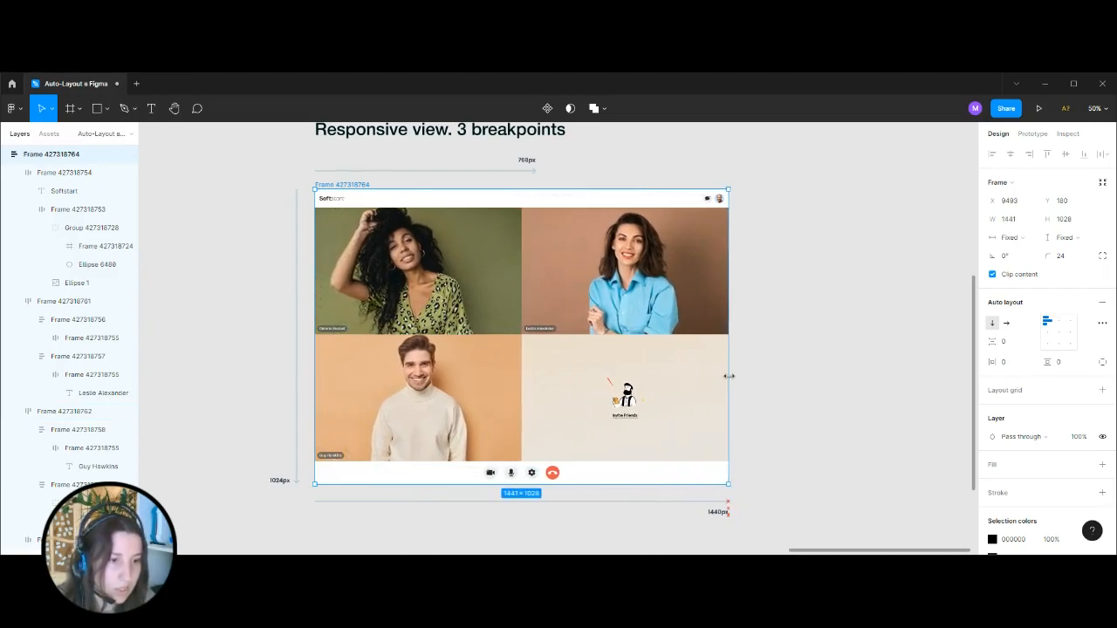
{"action": "left_click", "coordinate": [808, 238]}
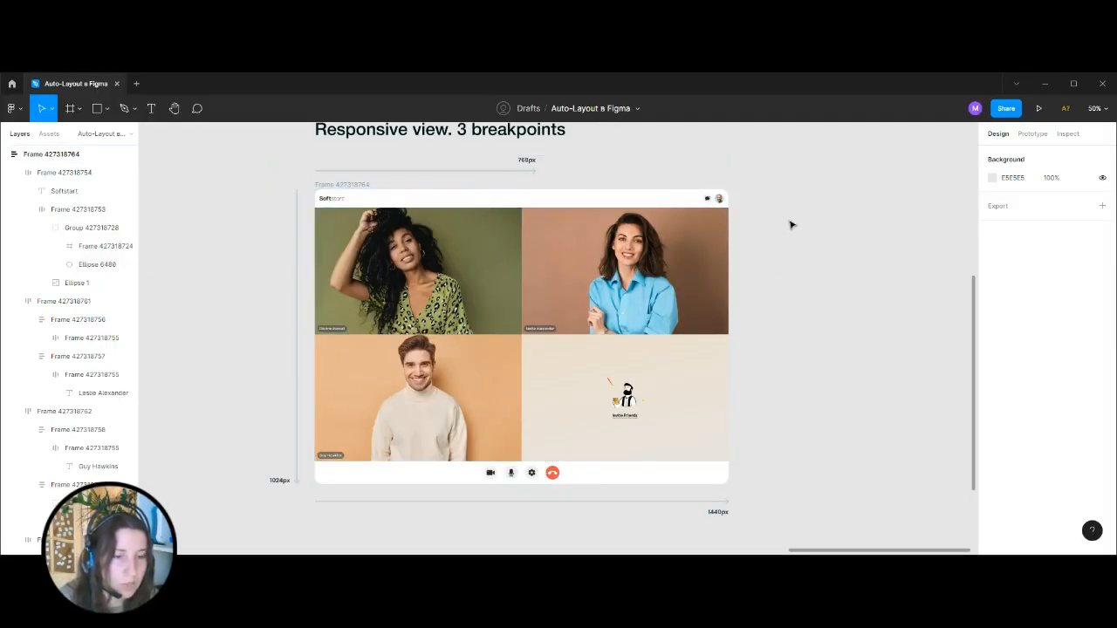
Examine the name label on the blue-shirt tile and the header and tile rows at the 1440px width.
{"action": "left_click", "coordinate": [352, 188]}
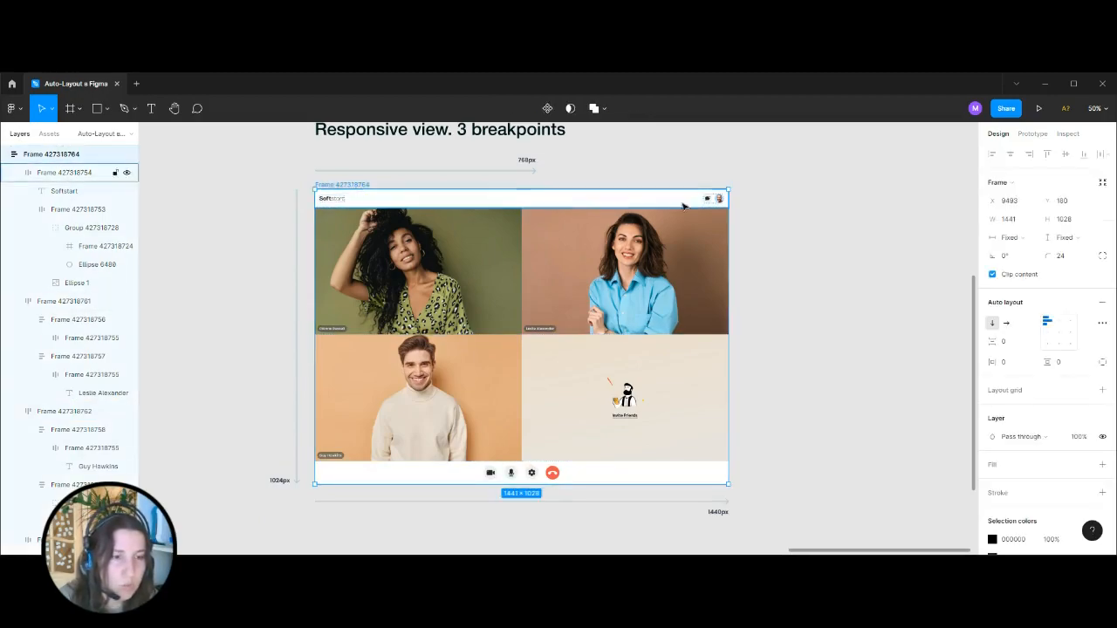
{"action": "left_click", "coordinate": [861, 229]}
{"action": "key", "text": "ctrl+plus"}
{"action": "key", "text": "ctrl+plus"}
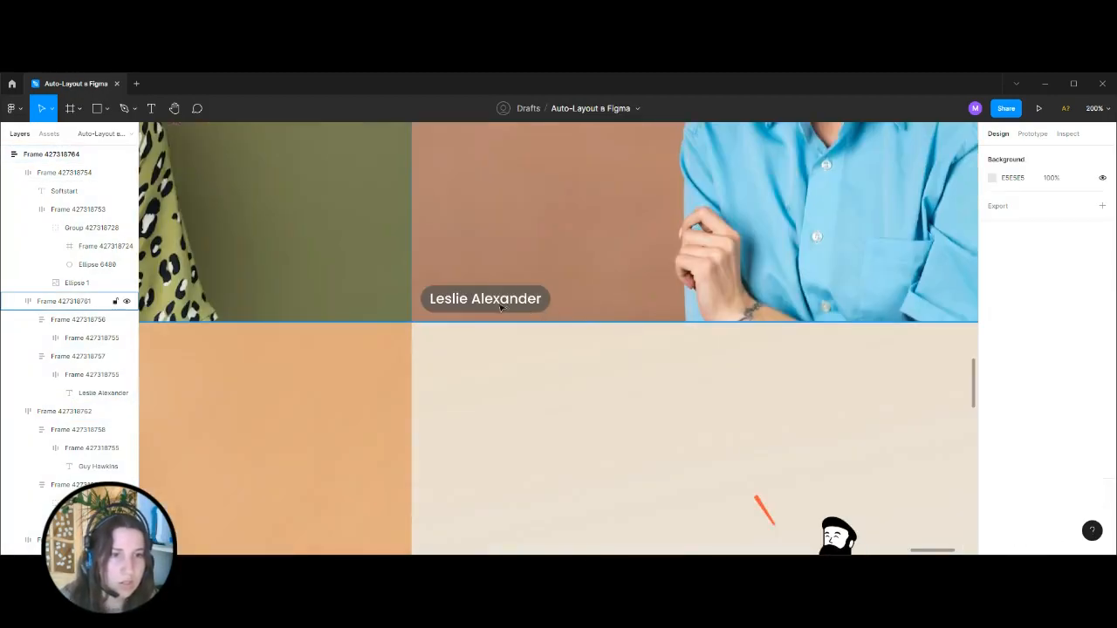
{"action": "left_click", "coordinate": [496, 303]}
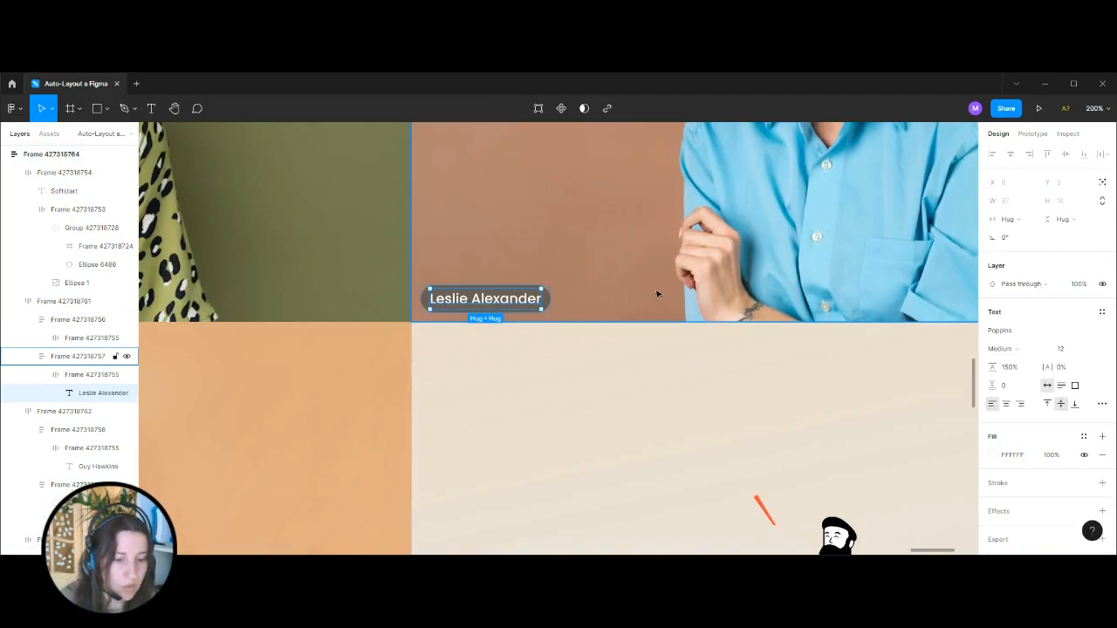
{"action": "key", "text": "ctrl+minus"}
{"action": "key", "text": "ctrl+minus"}
{"action": "left_click", "coordinate": [732, 292]}
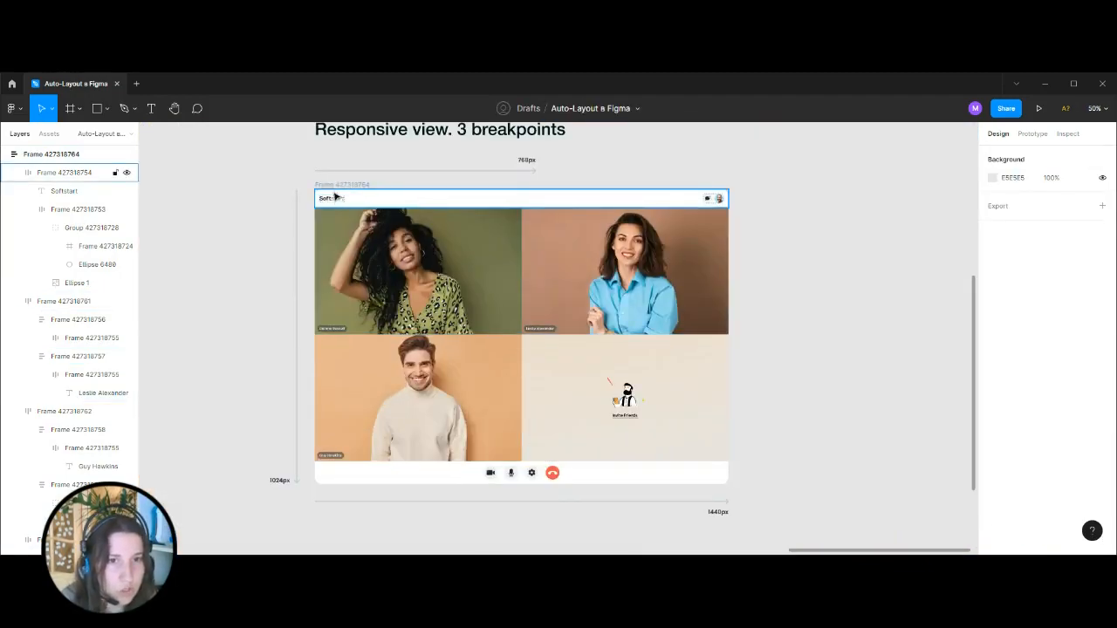
{"action": "left_click", "coordinate": [725, 197]}
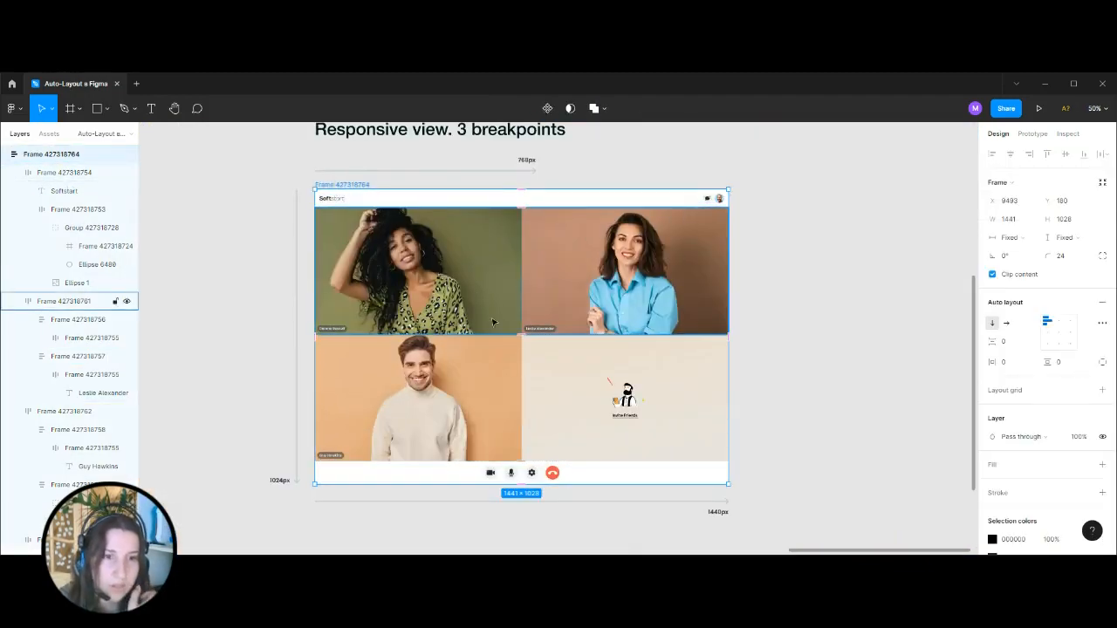
{"action": "left_click", "coordinate": [549, 332]}
{"action": "left_click", "coordinate": [548, 332]}
{"action": "left_click", "coordinate": [801, 290]}
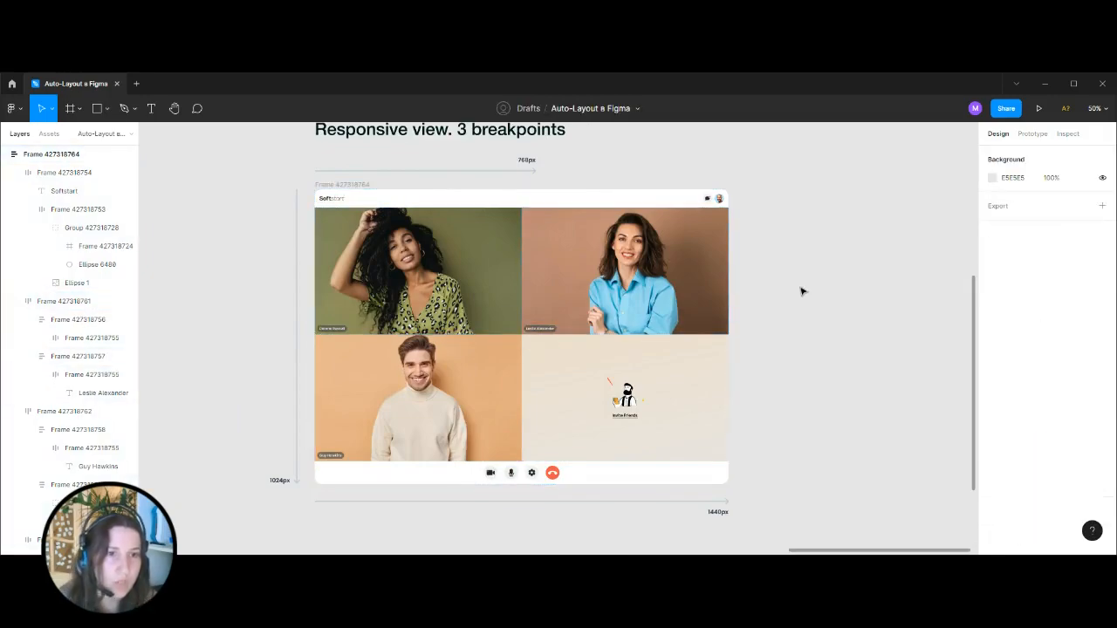
Narrow the screen frame to about 768 px, matching the 768px breakpoint arrow.
{"action": "left_click", "coordinate": [367, 185]}
{"action": "left_click_drag", "start_coordinate": [729, 318], "coordinate": [534, 317]}
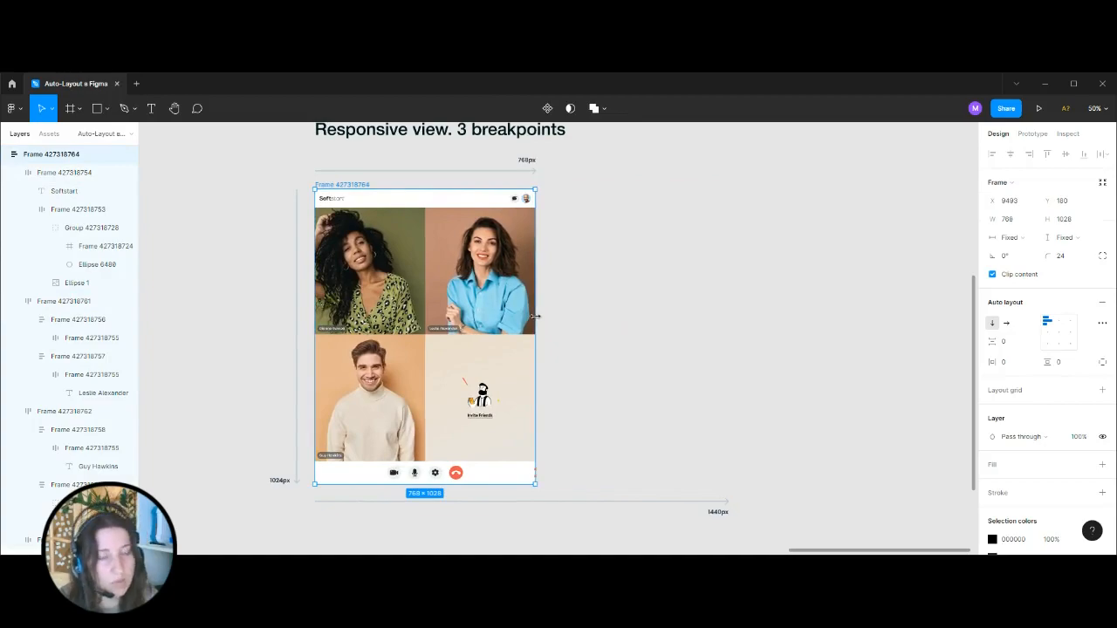
{"action": "left_click", "coordinate": [621, 364]}
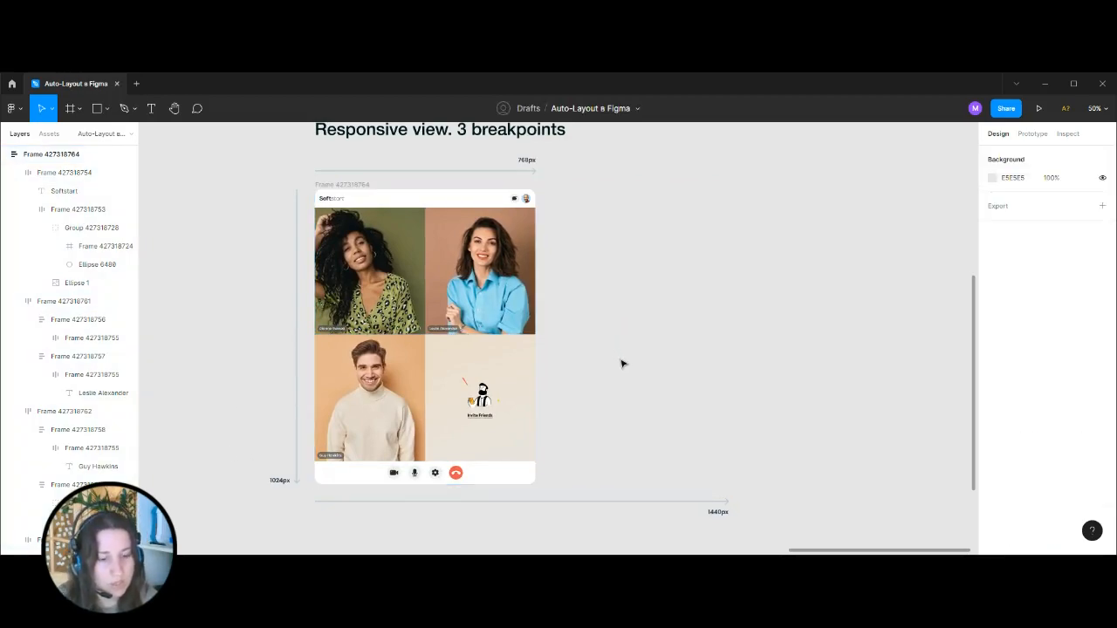
Try enlarging the name label text on the blue-shirt tile to font size 16, and undo it.
{"action": "scroll", "coordinate": [577, 254], "scroll_direction": "up", "scroll_amount": 5}
{"action": "scroll", "coordinate": [577, 254], "scroll_direction": "left", "scroll_amount": 10}
{"action": "scroll", "coordinate": [577, 254], "scroll_direction": "up", "scroll_amount": 3}
{"action": "left_click", "coordinate": [103, 393]}
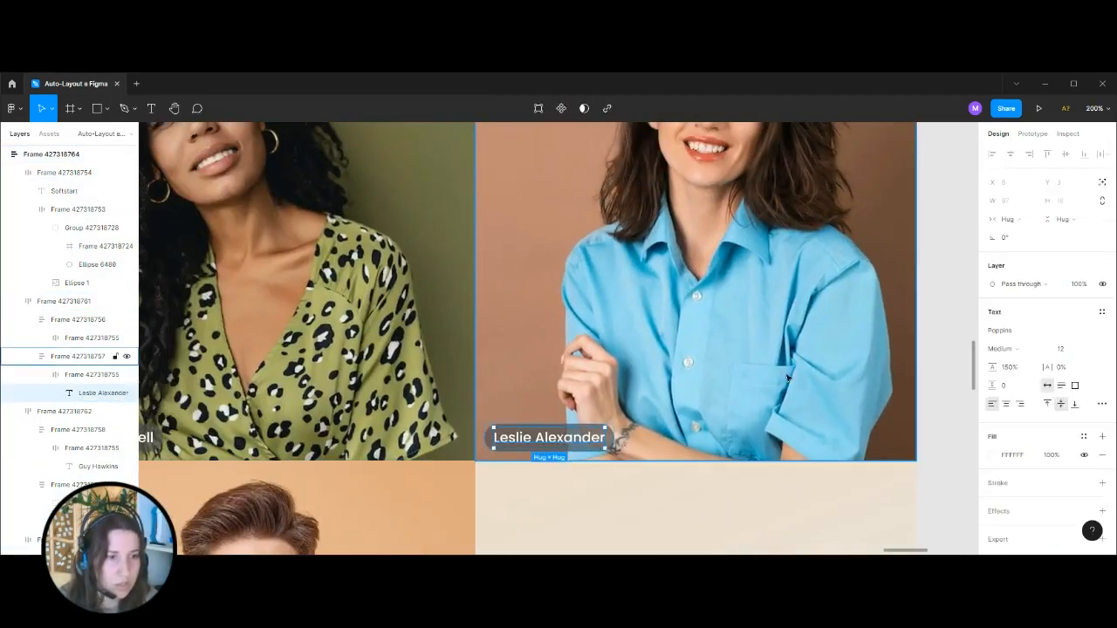
{"action": "key", "text": "ctrl+minus"}
{"action": "key", "text": "ctrl+minus"}
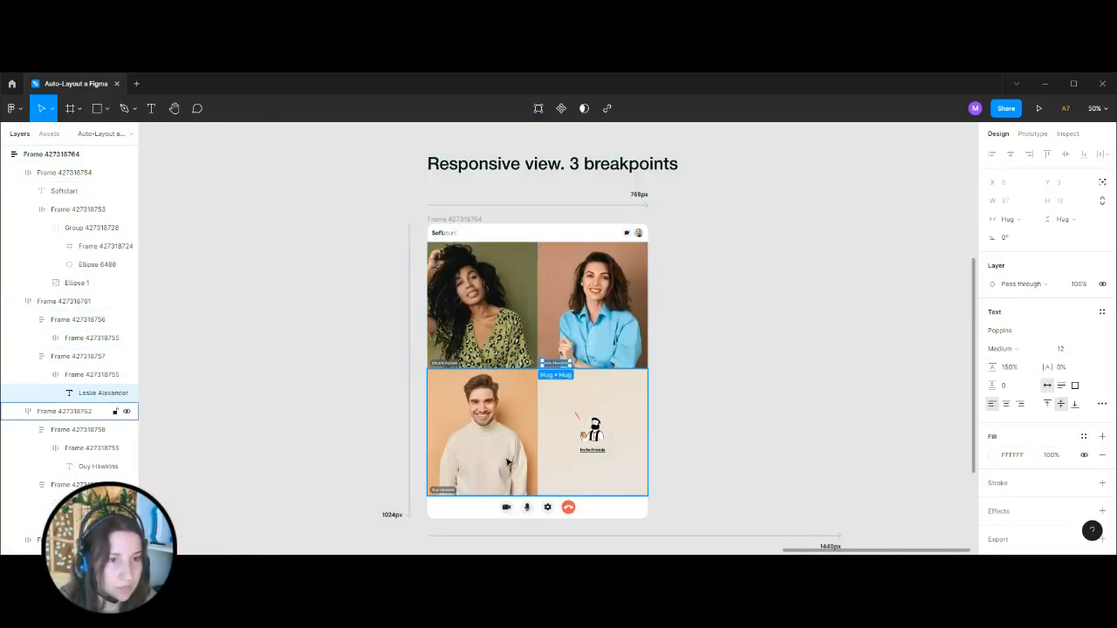
{"action": "key", "text": "ctrl+plus"}
{"action": "left_click", "coordinate": [1062, 349]}
{"action": "type", "text": "16"}
{"action": "key", "text": "Return"}
{"action": "left_click", "coordinate": [830, 381]}
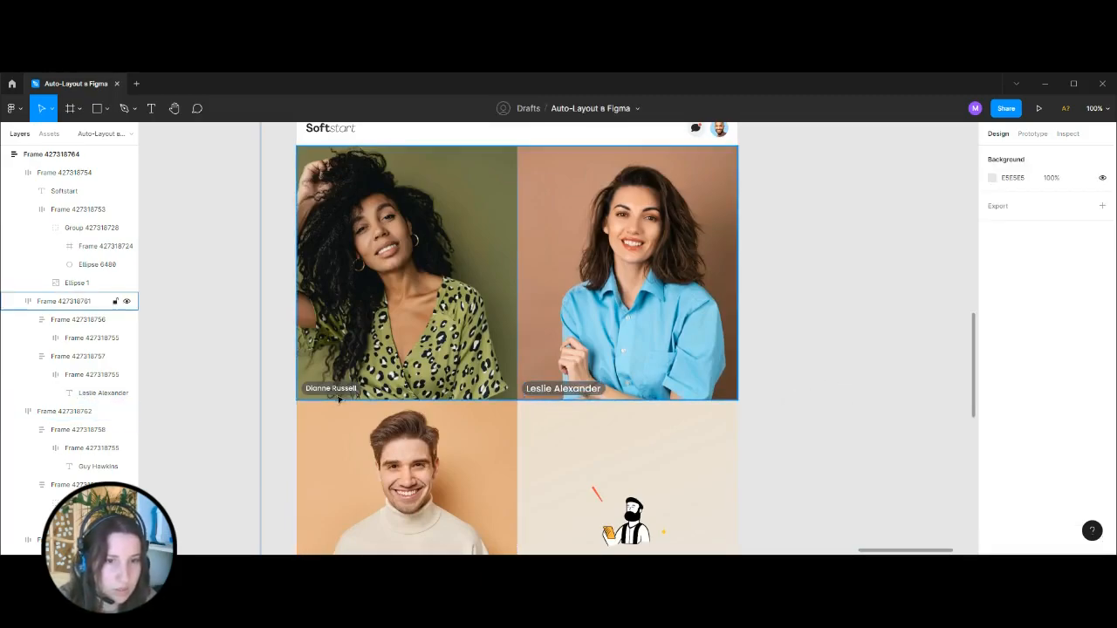
{"action": "key", "text": "ctrl+z"}
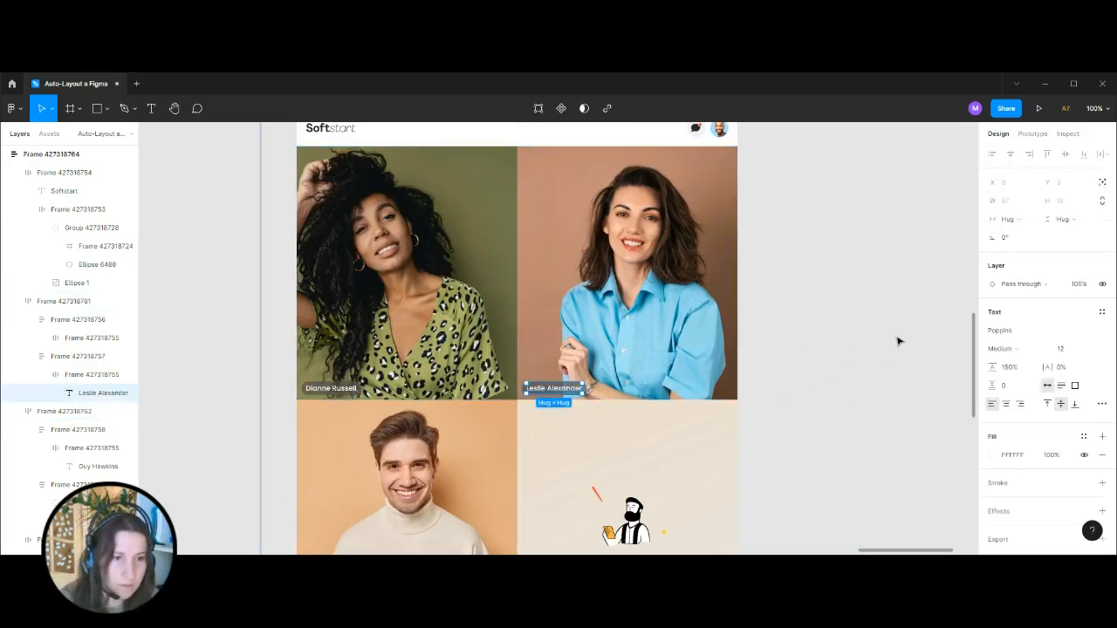
{"action": "left_click", "coordinate": [899, 342]}
Nudge the screen frame horizontally to X 9494 to line it up with the breakpoint arrows.
{"action": "key", "text": "ctrl+minus"}
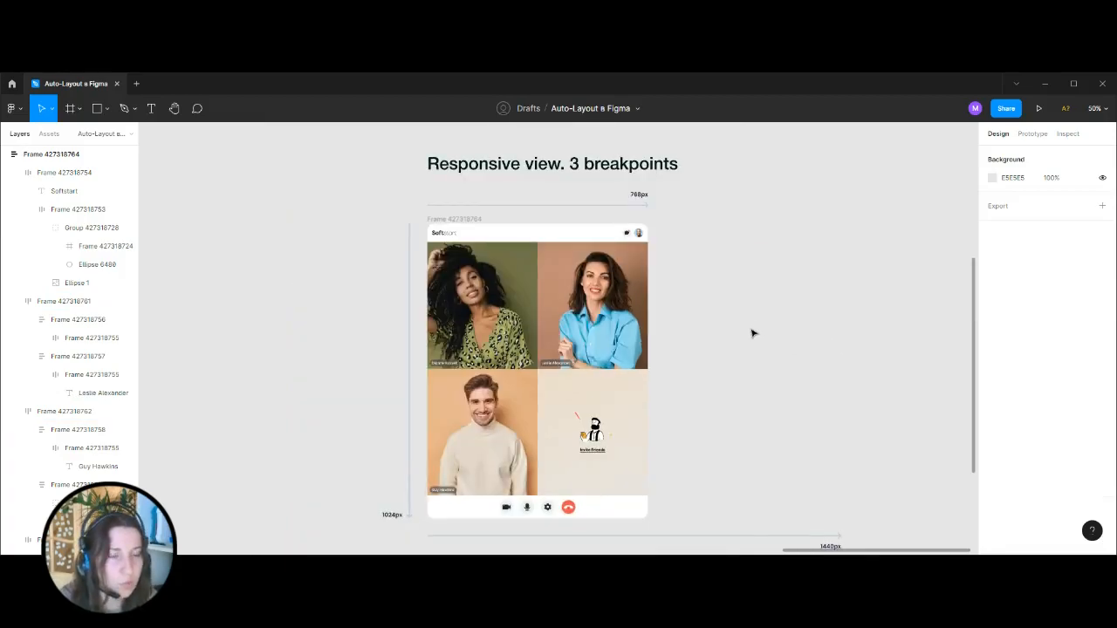
{"action": "left_click", "coordinate": [437, 221]}
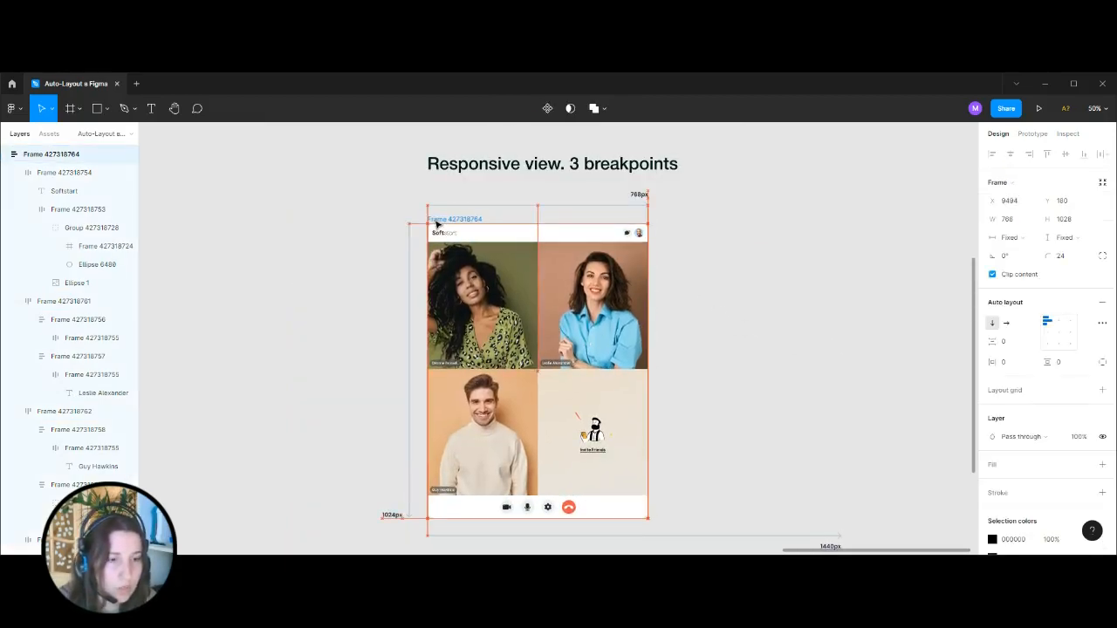
{"action": "left_click", "coordinate": [788, 242]}
Examine the 768px-wide screen frame and its control bar against the three breakpoint arrows.
{"action": "left_click_drag", "start_coordinate": [714, 267], "coordinate": [529, 226]}
{"action": "left_click_drag", "start_coordinate": [512, 187], "coordinate": [857, 436]}
{"action": "scroll", "coordinate": [654, 297], "scroll_direction": "left", "scroll_amount": 5}
{"action": "scroll", "coordinate": [654, 297], "scroll_direction": "up", "scroll_amount": 2}
{"action": "left_click", "coordinate": [494, 253]}
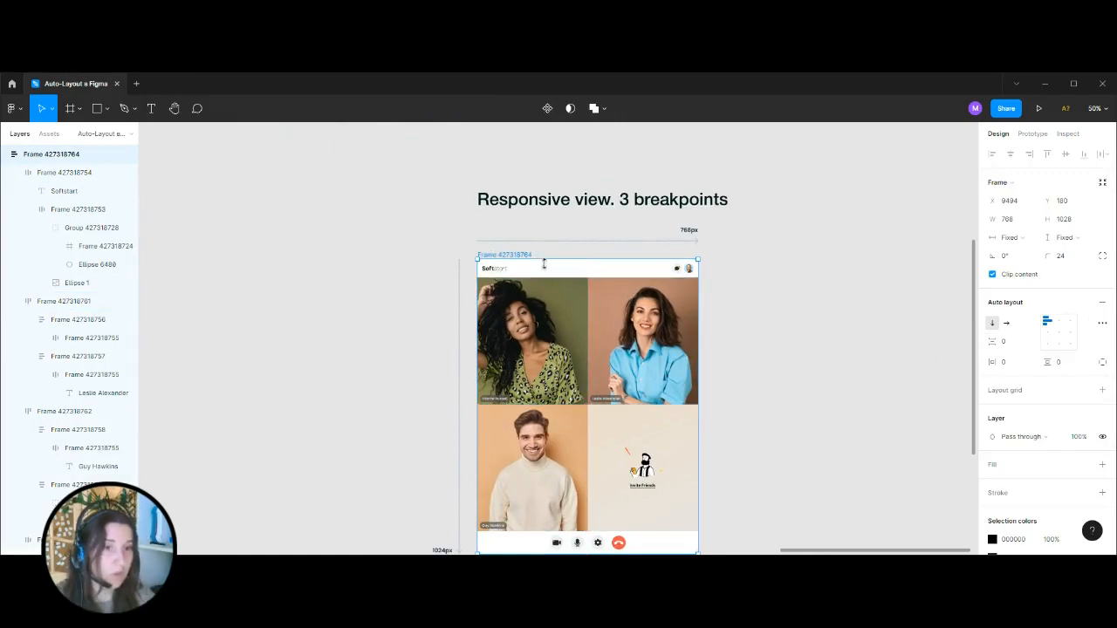
{"action": "scroll", "coordinate": [671, 460], "scroll_direction": "down", "scroll_amount": 3}
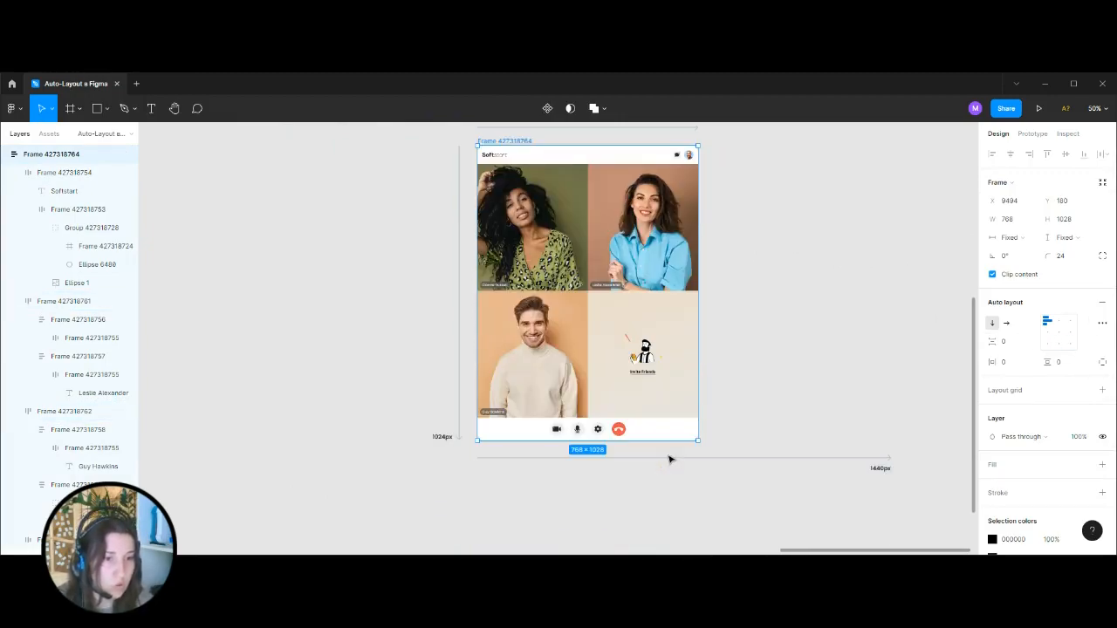
{"action": "key", "text": "ctrl+plus"}
{"action": "scroll", "coordinate": [664, 457], "scroll_direction": "down", "scroll_amount": 1}
{"action": "key", "text": "ctrl+minus"}
{"action": "key", "text": "ctrl+minus"}
{"action": "left_click_drag", "start_coordinate": [686, 339], "coordinate": [624, 392]}
{"action": "key", "text": "ctrl+plus"}
{"action": "left_click", "coordinate": [671, 379]}
{"action": "left_click", "coordinate": [396, 228]}
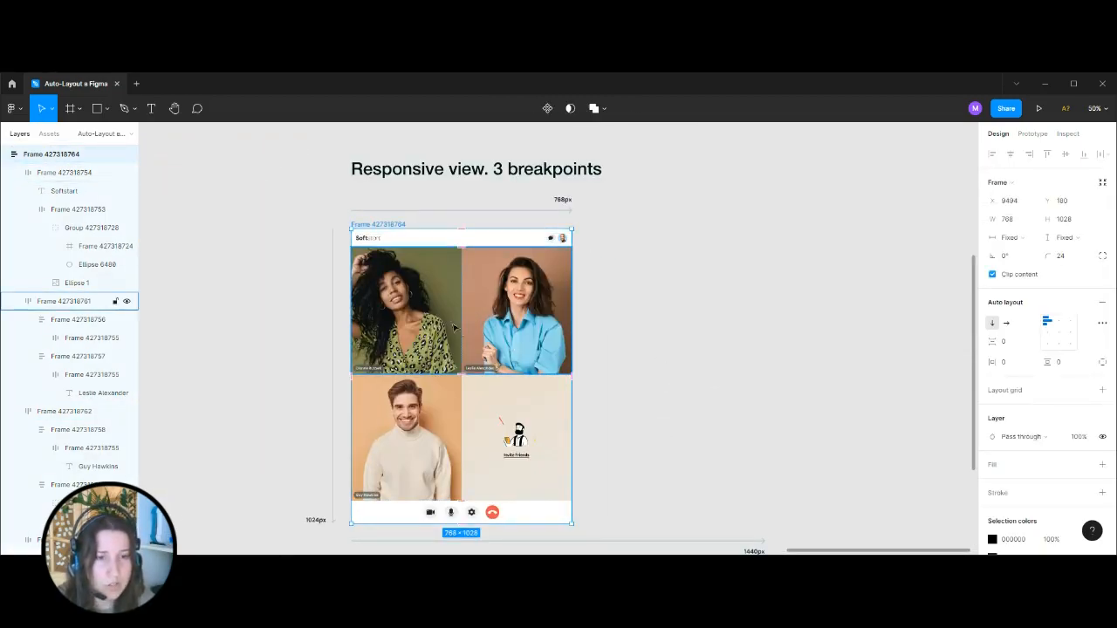
Find the Design task-list mobile screen elsewhere on the canvas and select its frame.
{"action": "left_click", "coordinate": [678, 416]}
{"action": "key", "text": "ctrl+minus"}
{"action": "key", "text": "ctrl+minus"}
{"action": "key", "text": "ctrl+minus"}
{"action": "left_click_drag", "start_coordinate": [365, 394], "coordinate": [585, 372]}
{"action": "key", "text": "ctrl+plus"}
{"action": "key", "text": "ctrl+plus"}
{"action": "key", "text": "ctrl+plus"}
{"action": "left_click_drag", "start_coordinate": [636, 218], "coordinate": [638, 442]}
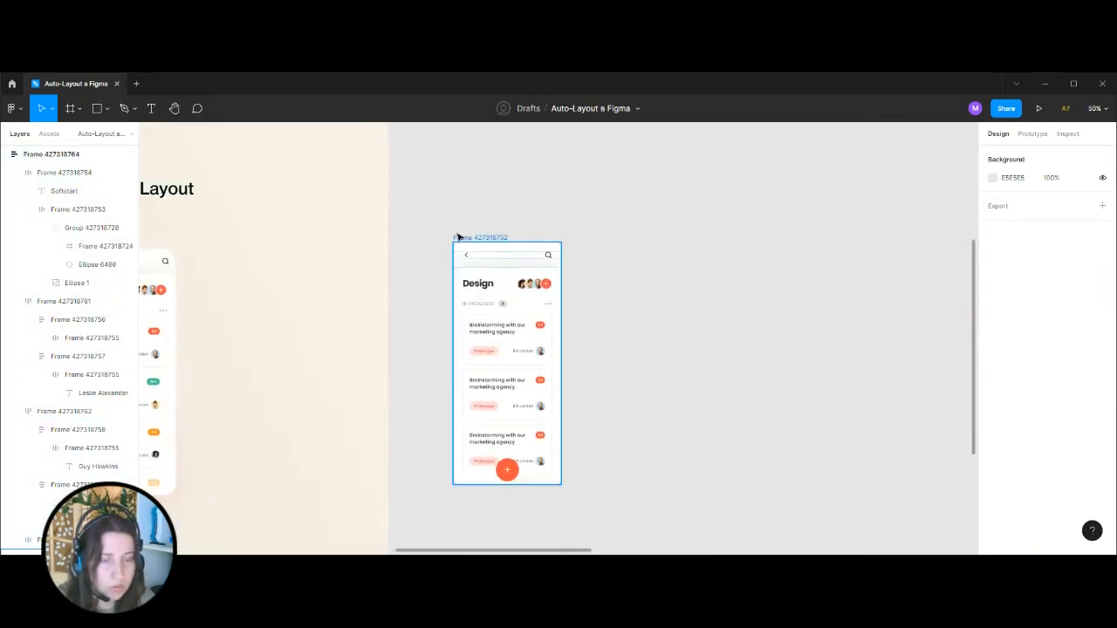
{"action": "left_click", "coordinate": [457, 237]}
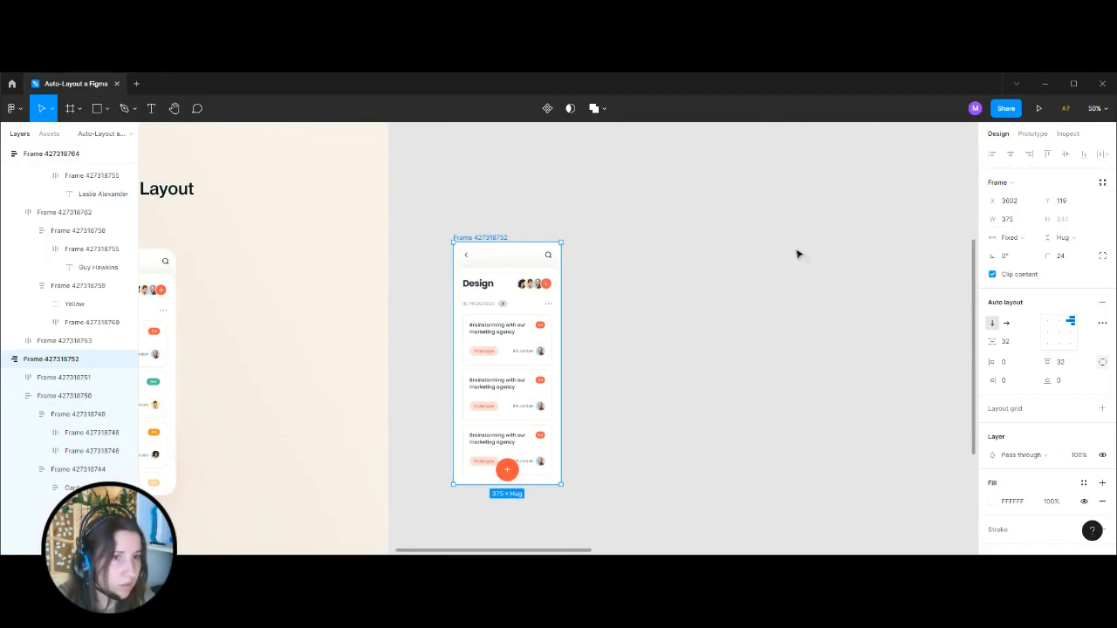
Look over the original "Responsive view. 3 breakpoints" board and return to the Design task-list screen.
{"action": "left_click", "coordinate": [733, 255]}
{"action": "key", "text": "ctrl+minus"}
{"action": "key", "text": "ctrl+minus"}
{"action": "key", "text": "ctrl+plus"}
{"action": "left_click_drag", "start_coordinate": [707, 238], "coordinate": [158, 227]}
{"action": "key", "text": "ctrl+plus"}
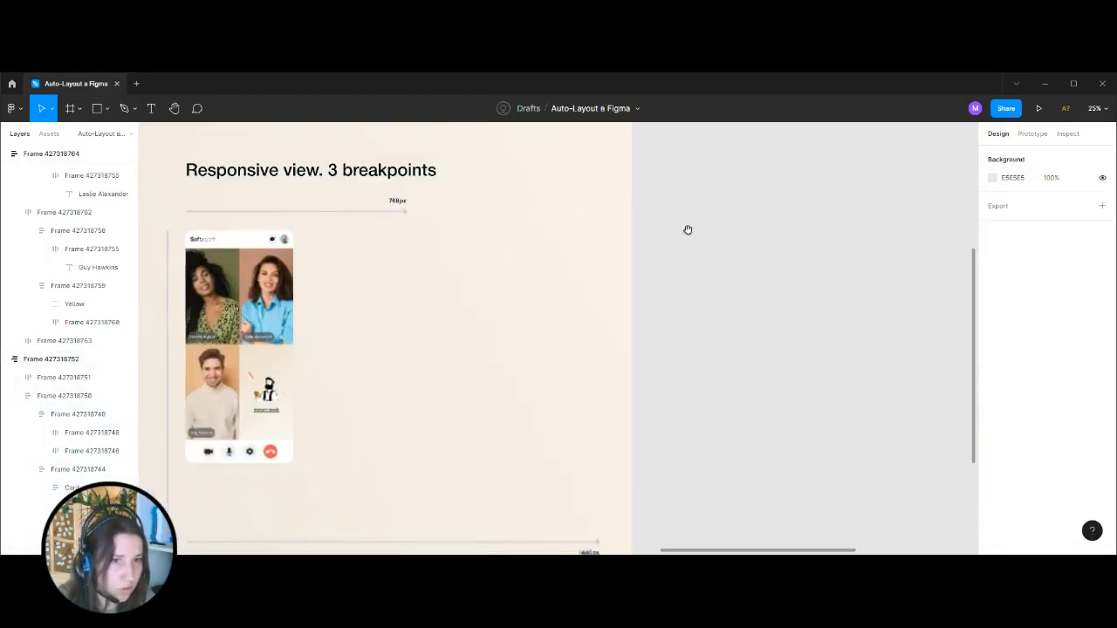
{"action": "key", "text": "ctrl+minus"}
{"action": "left_click_drag", "start_coordinate": [249, 212], "coordinate": [726, 200]}
{"action": "key", "text": "ctrl+plus"}
Resize the Design task-list screen frame to 768 px wide and 1024 px high.
{"action": "left_click", "coordinate": [348, 193]}
{"action": "left_click", "coordinate": [1010, 220]}
{"action": "type", "text": "768"}
{"action": "key", "text": "Return"}
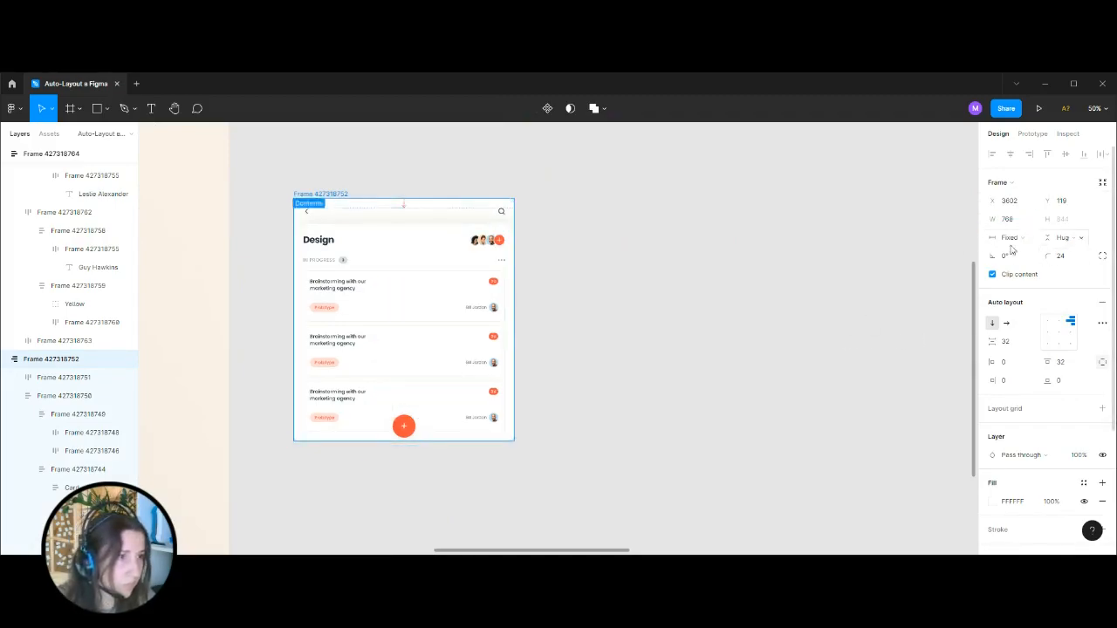
{"action": "left_click_drag", "start_coordinate": [452, 442], "coordinate": [451, 511]}
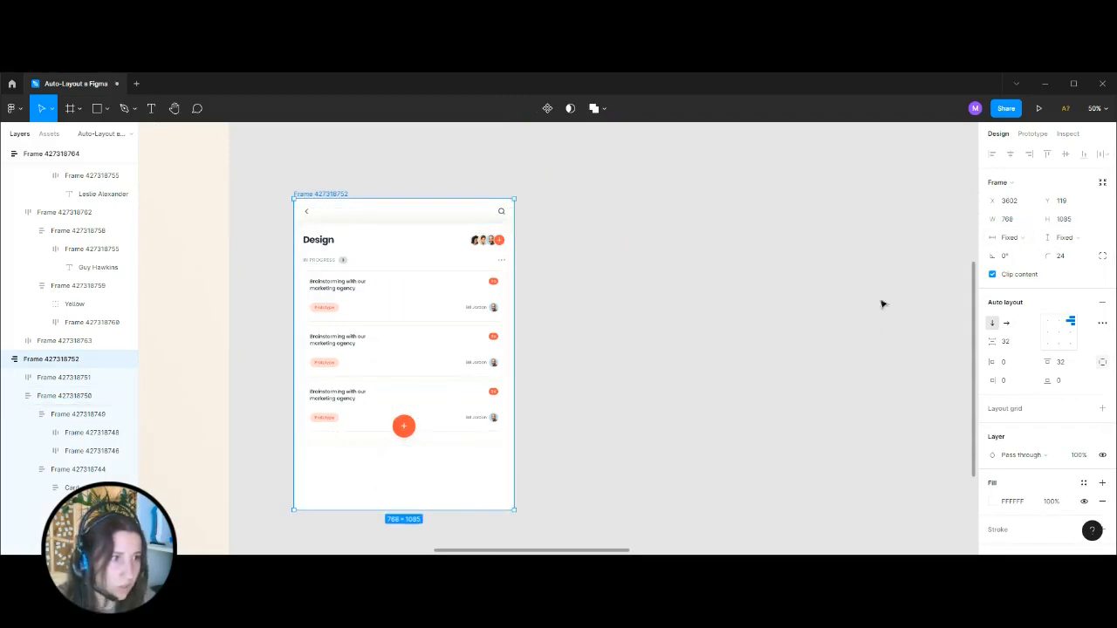
{"action": "left_click", "coordinate": [1074, 224]}
{"action": "type", "text": "1024"}
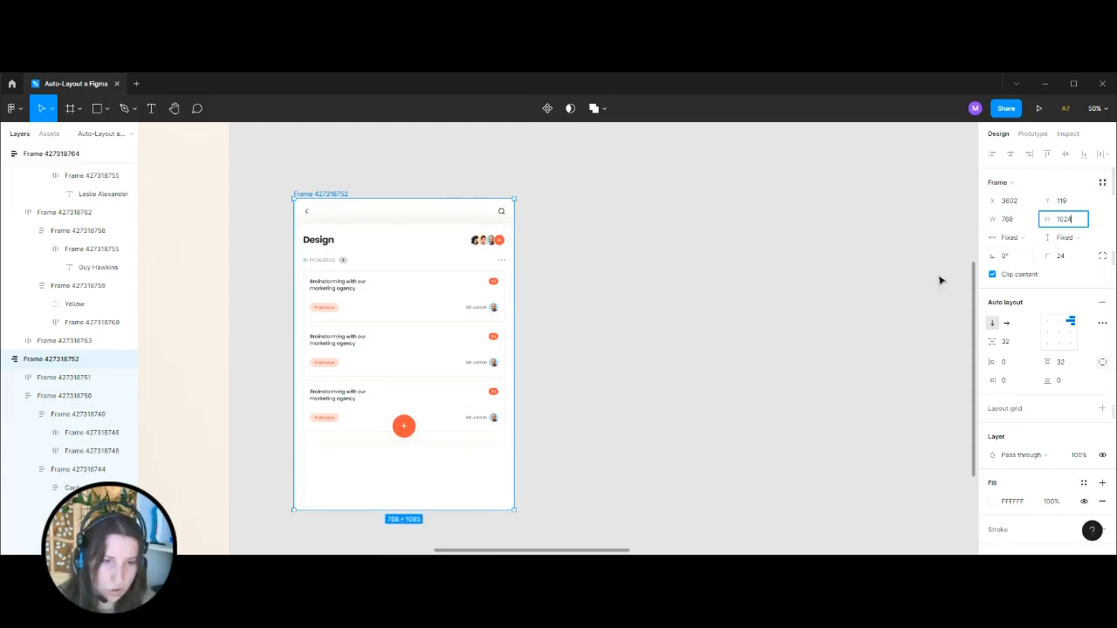
{"action": "key", "text": "Return"}
{"action": "left_click", "coordinate": [641, 335]}
{"action": "left_click_drag", "start_coordinate": [566, 321], "coordinate": [734, 303]}
{"action": "key", "text": "ctrl+plus"}
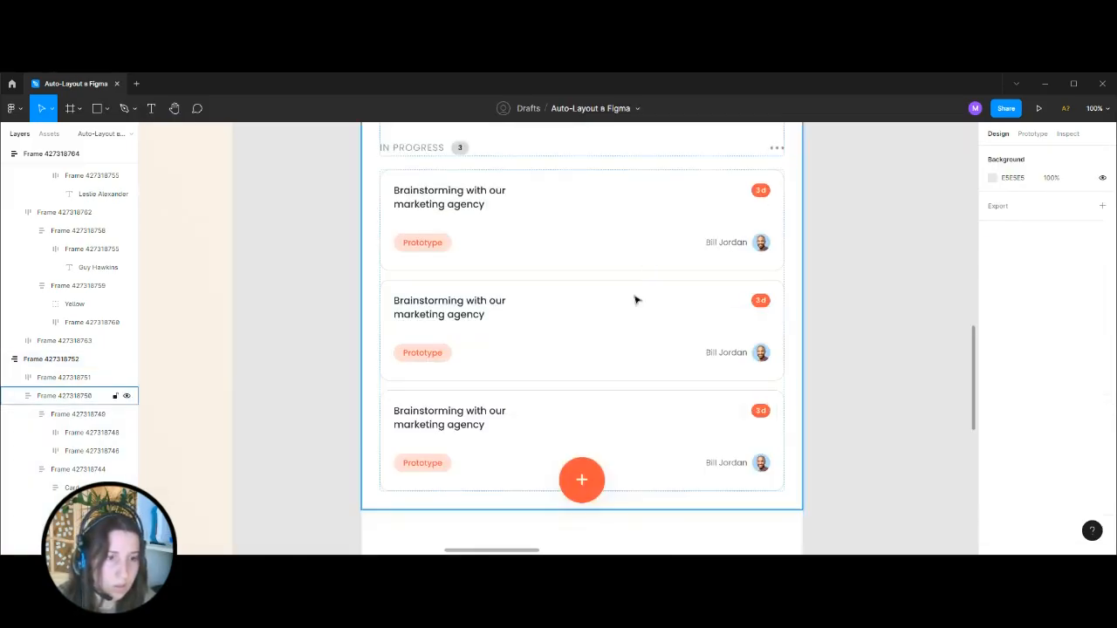
Move the round orange plus button below the last card to Y 293, just above the screen frame's lower edge.
{"action": "left_click", "coordinate": [611, 444]}
{"action": "scroll", "coordinate": [602, 402], "scroll_direction": "down", "scroll_amount": 3}
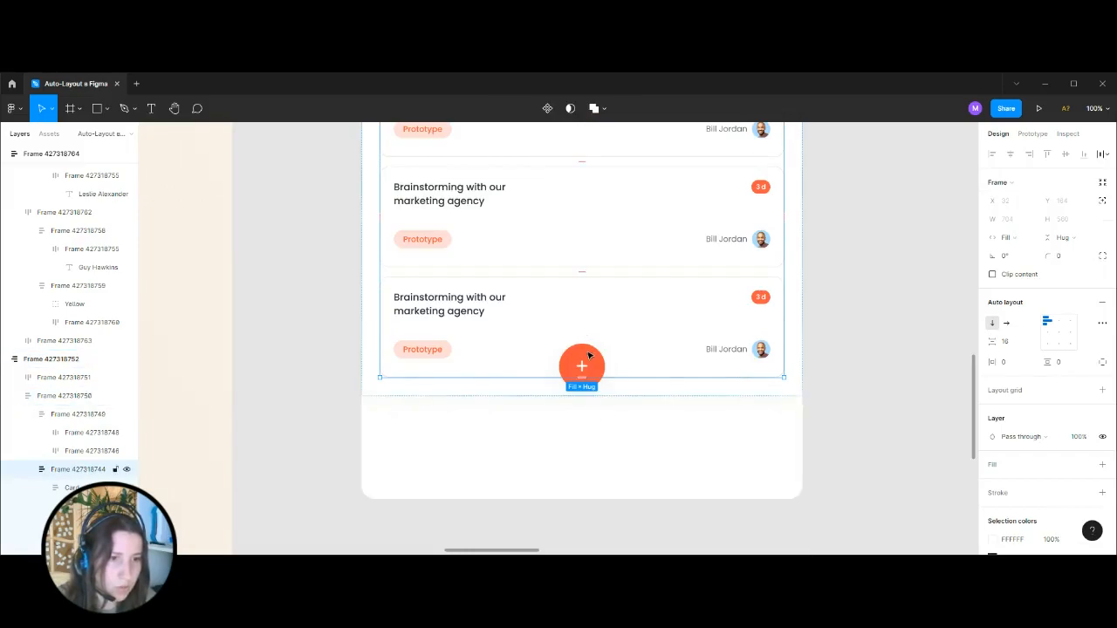
{"action": "left_click", "coordinate": [583, 364]}
{"action": "left_click", "coordinate": [583, 363]}
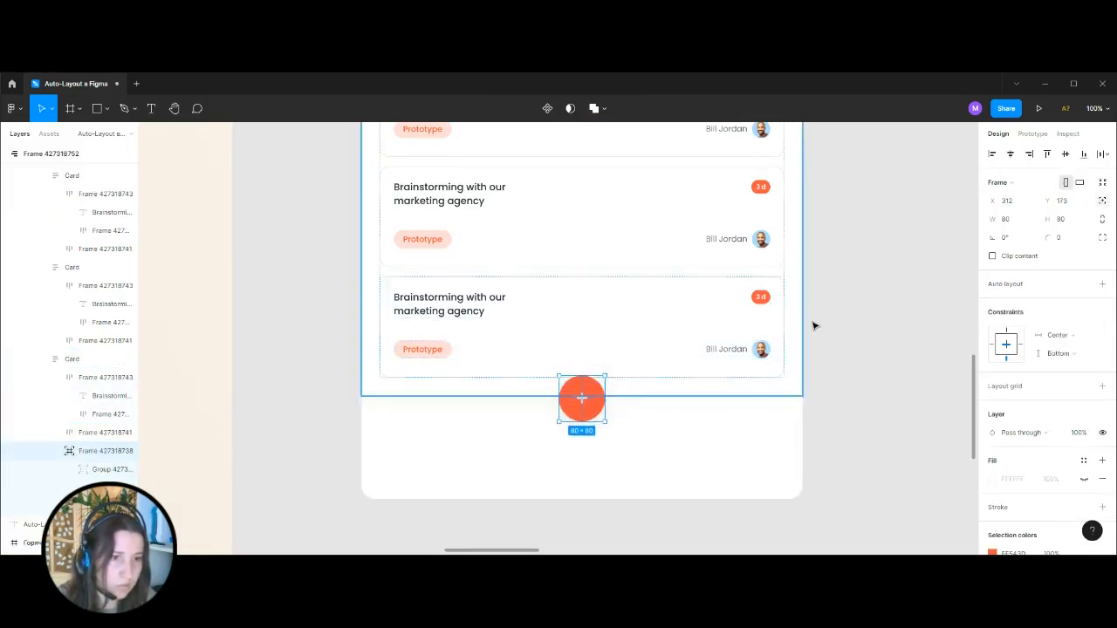
{"action": "key", "text": "shift+Down"}
{"action": "key", "text": "shift+Down"}
{"action": "key", "text": "shift+Down"}
{"action": "key", "text": "shift+Down"}
{"action": "key", "text": "shift+Down"}
{"action": "key", "text": "shift+Down"}
{"action": "key", "text": "shift+Down"}
{"action": "key", "text": "shift+Down"}
{"action": "key", "text": "shift+Down"}
{"action": "key", "text": "shift+Down"}
{"action": "key", "text": "shift+Down"}
{"action": "key", "text": "shift+Down"}
{"action": "key", "text": "shift+Down"}
{"action": "key", "text": "shift+Down"}
{"action": "key", "text": "shift+Down"}
{"action": "key", "text": "shift+Down"}
{"action": "key", "text": "shift+Down"}
{"action": "key", "text": "shift+Up"}
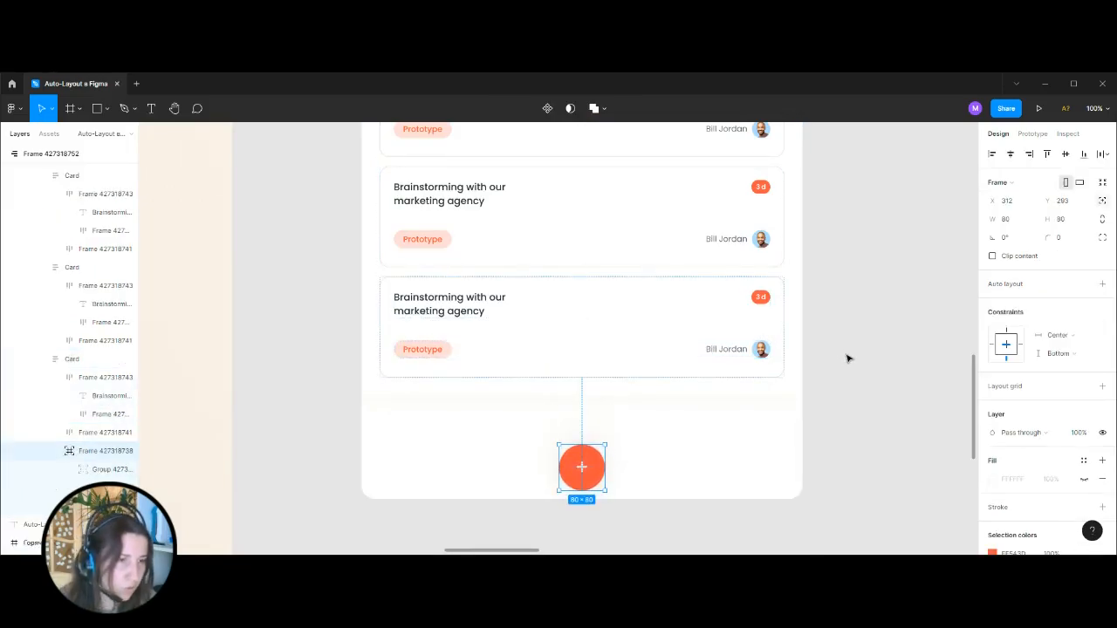
{"action": "left_click", "coordinate": [847, 358]}
{"action": "scroll", "coordinate": [847, 358], "scroll_direction": "up", "scroll_amount": 2}
{"action": "scroll", "coordinate": [834, 362], "scroll_direction": "down", "scroll_amount": 3}
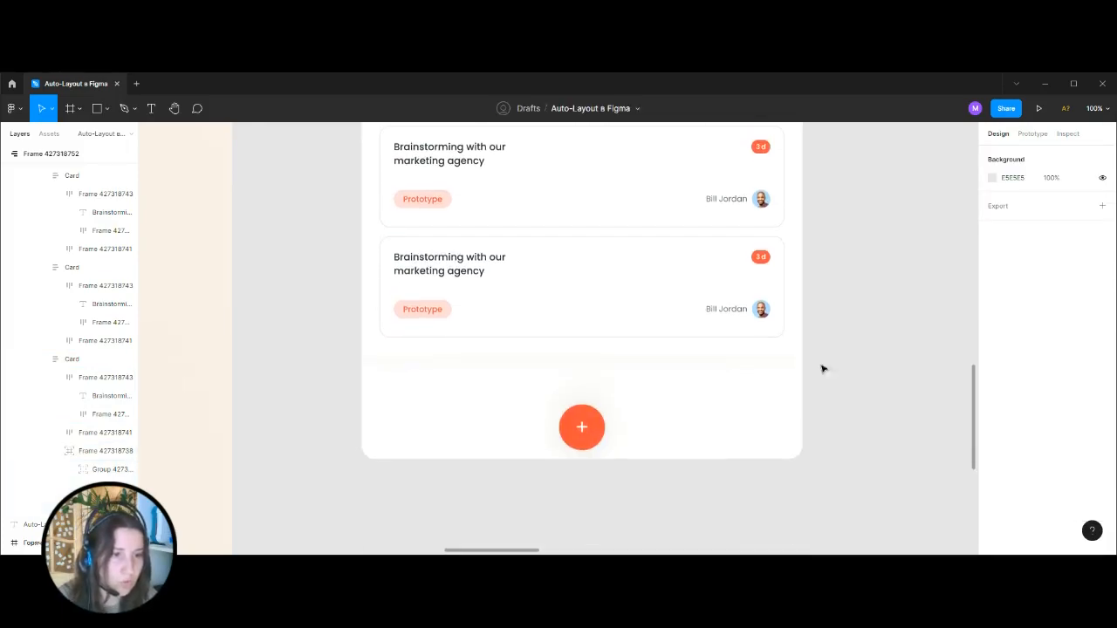
Inspect the control bar of the 768px video-call screen for comparison and return to the Design task-list screen.
{"action": "key", "text": "ctrl+minus"}
{"action": "key", "text": "ctrl+minus"}
{"action": "key", "text": "ctrl+minus"}
{"action": "left_click_drag", "start_coordinate": [786, 354], "coordinate": [300, 381]}
{"action": "key", "text": "ctrl+plus"}
{"action": "key", "text": "ctrl+plus"}
{"action": "left_click_drag", "start_coordinate": [529, 411], "coordinate": [777, 256]}
{"action": "key", "text": "ctrl+plus"}
{"action": "left_click", "coordinate": [608, 365]}
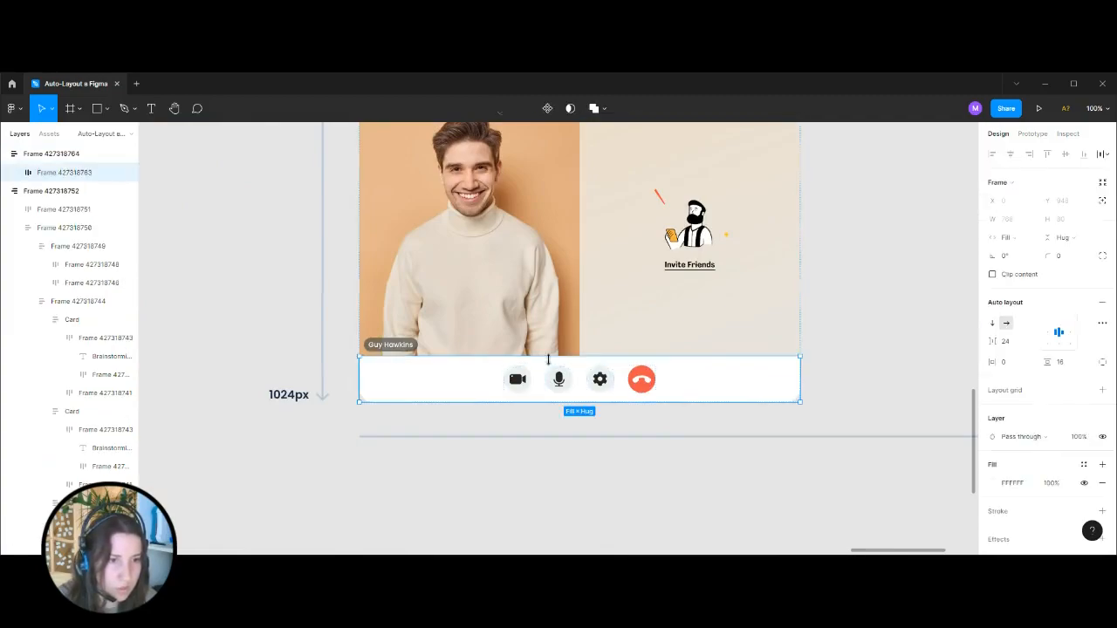
{"action": "key", "text": "ctrl+minus"}
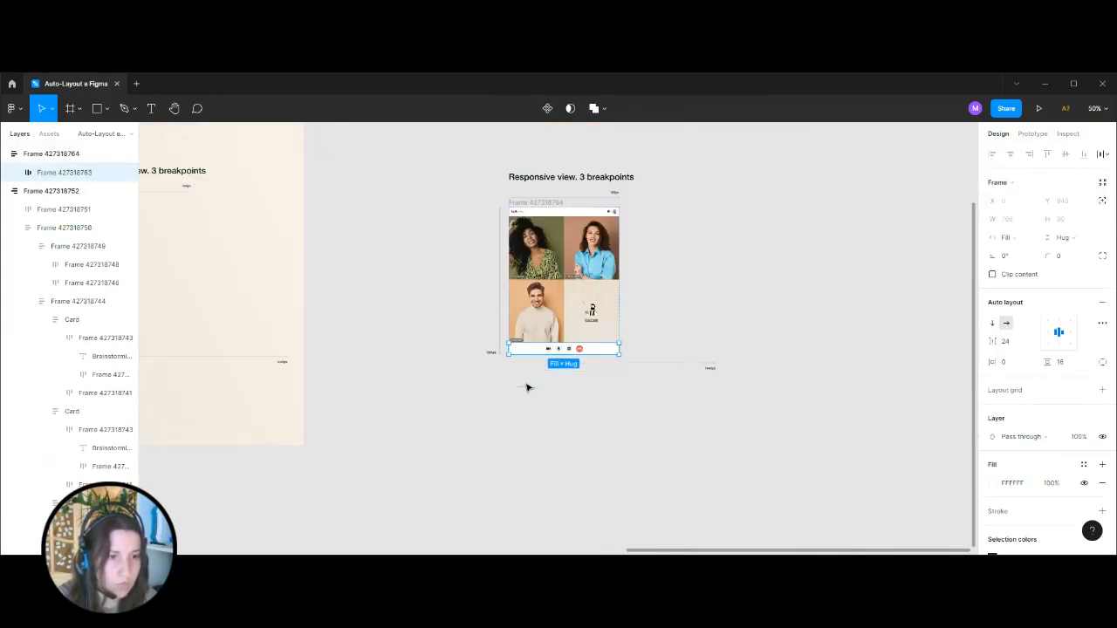
{"action": "key", "text": "ctrl+minus"}
{"action": "left_click_drag", "start_coordinate": [354, 393], "coordinate": [728, 400]}
{"action": "key", "text": "ctrl+plus"}
{"action": "key", "text": "ctrl+plus"}
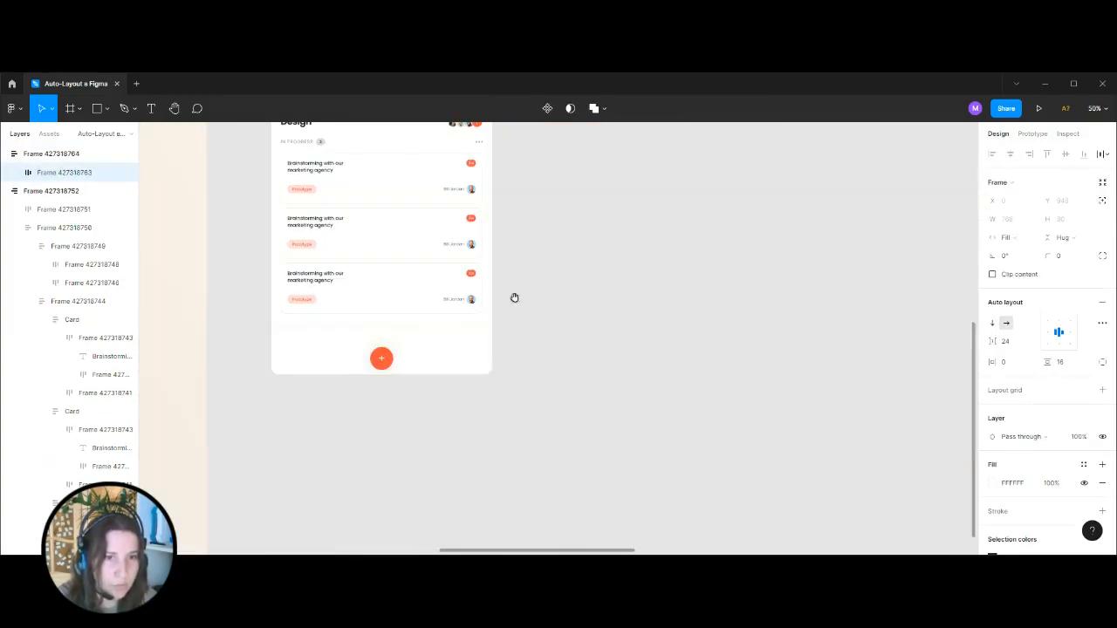
{"action": "left_click_drag", "start_coordinate": [515, 298], "coordinate": [691, 436]}
{"action": "key", "text": "ctrl+plus"}
Wrap the first two task cards of the Design screen in their own auto layout frame.
{"action": "left_click", "coordinate": [375, 280]}
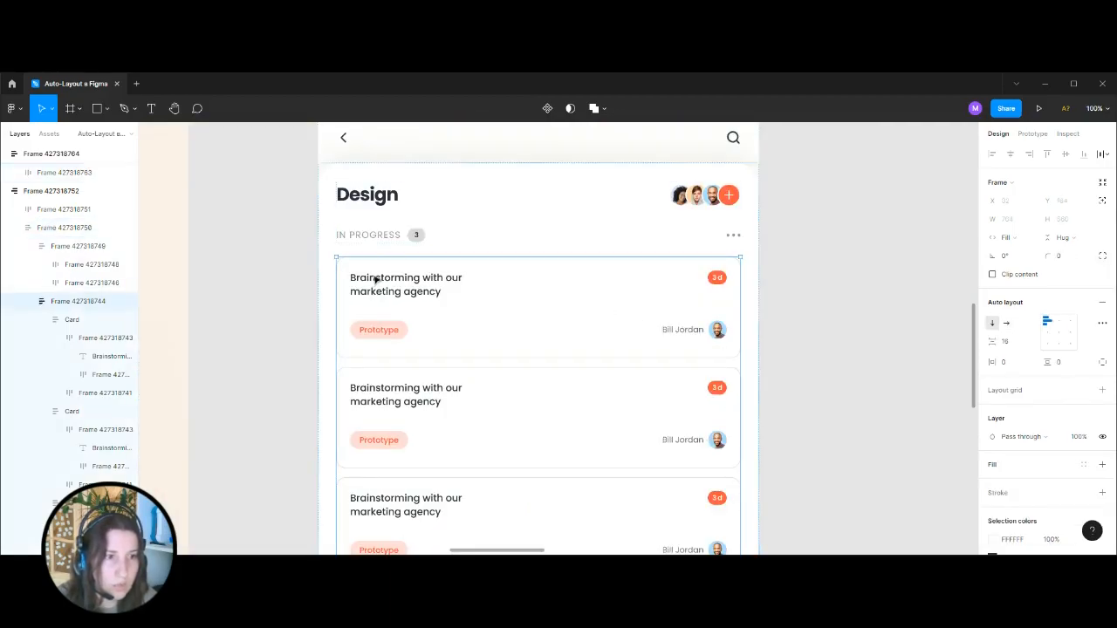
{"action": "left_click", "coordinate": [457, 278]}
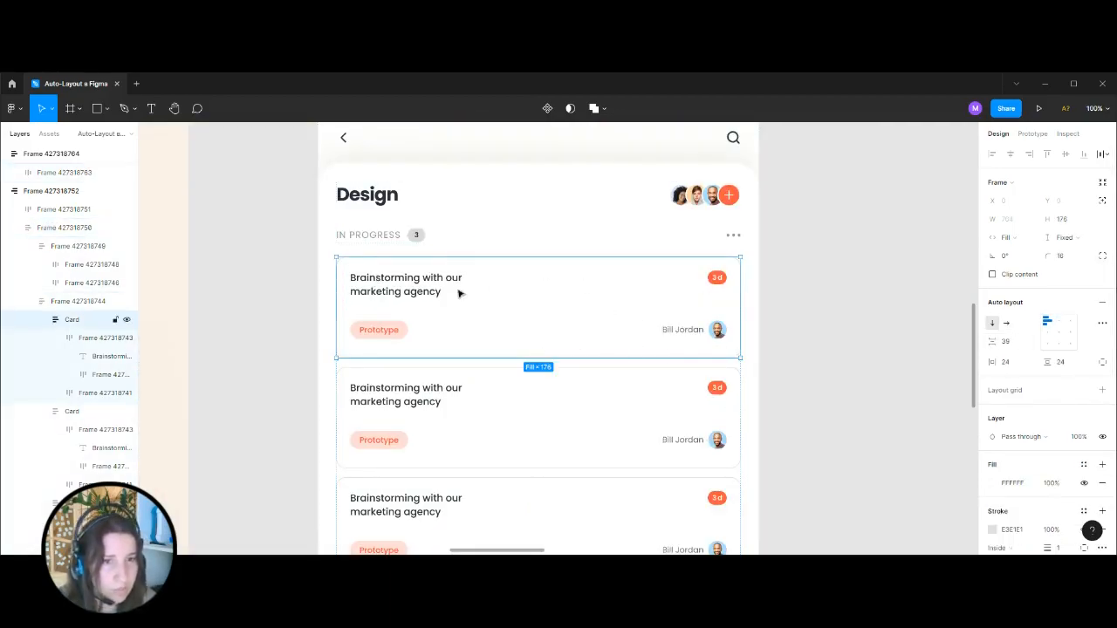
{"action": "left_click", "coordinate": [447, 378], "text": "shift"}
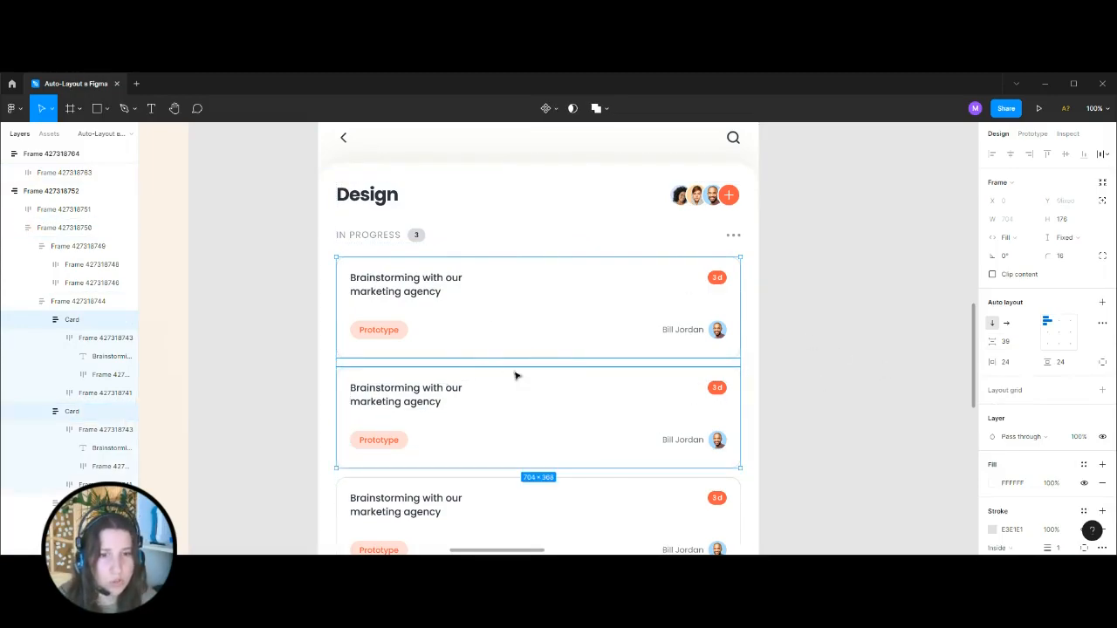
{"action": "left_click", "coordinate": [55, 301]}
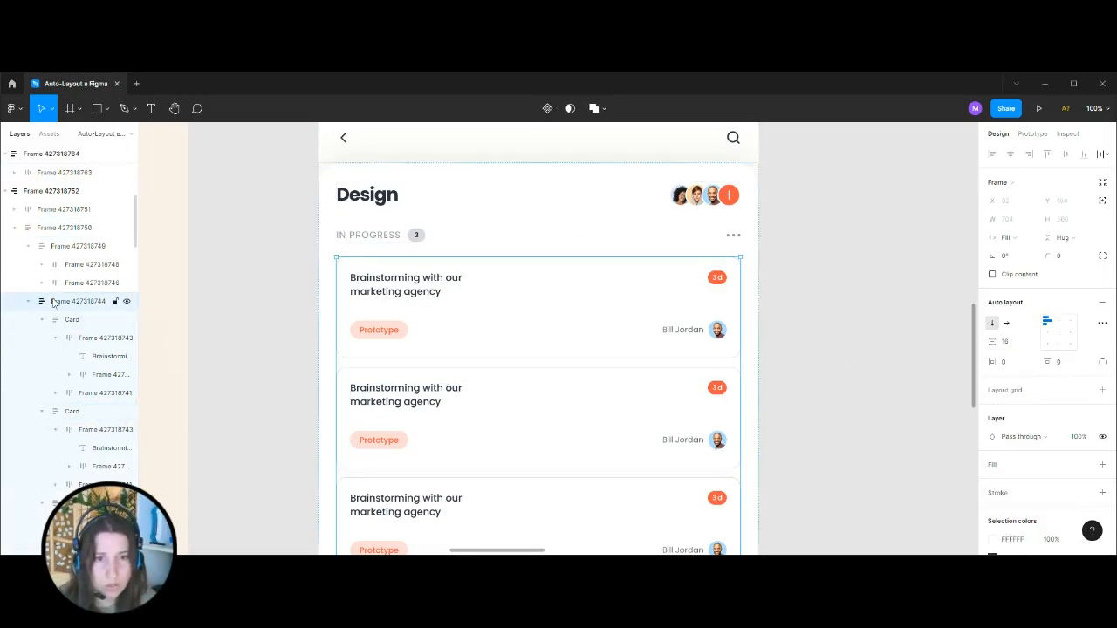
{"action": "left_click", "coordinate": [440, 317]}
{"action": "left_click", "coordinate": [432, 393], "text": "shift"}
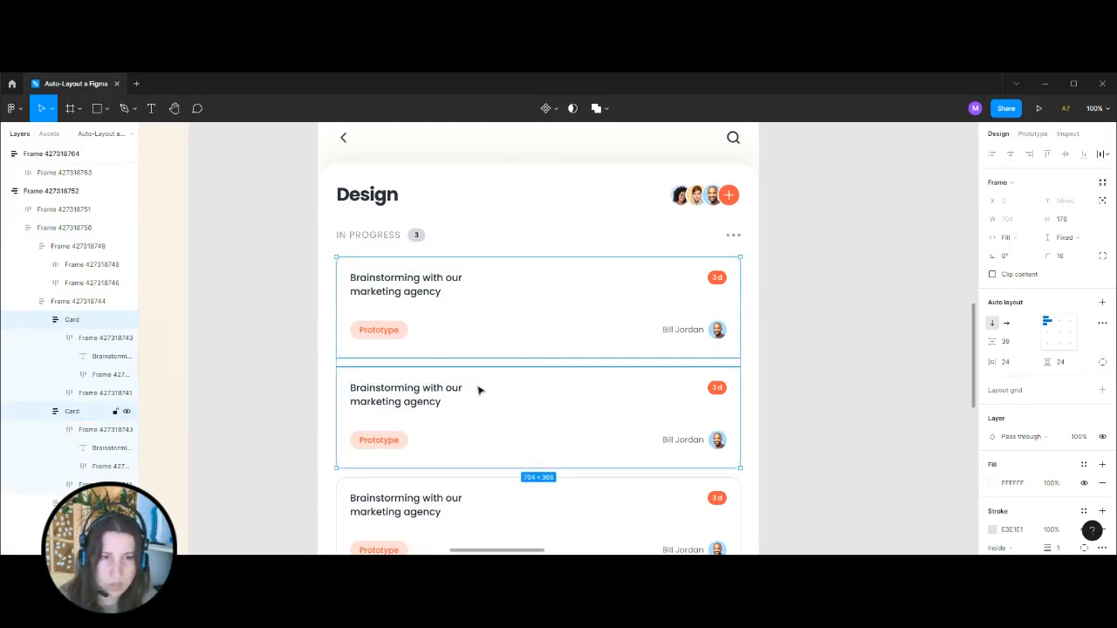
{"action": "key", "text": "shift+a"}
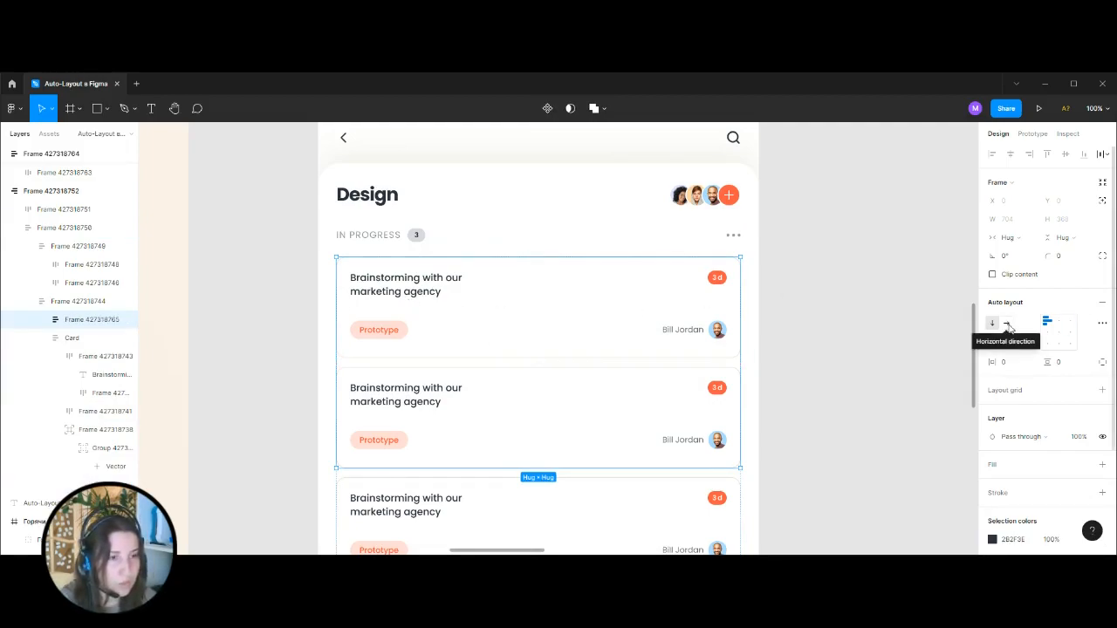
Set the width of the new two-card frame and of both cards inside it to Fill container.
{"action": "left_click", "coordinate": [1030, 240]}
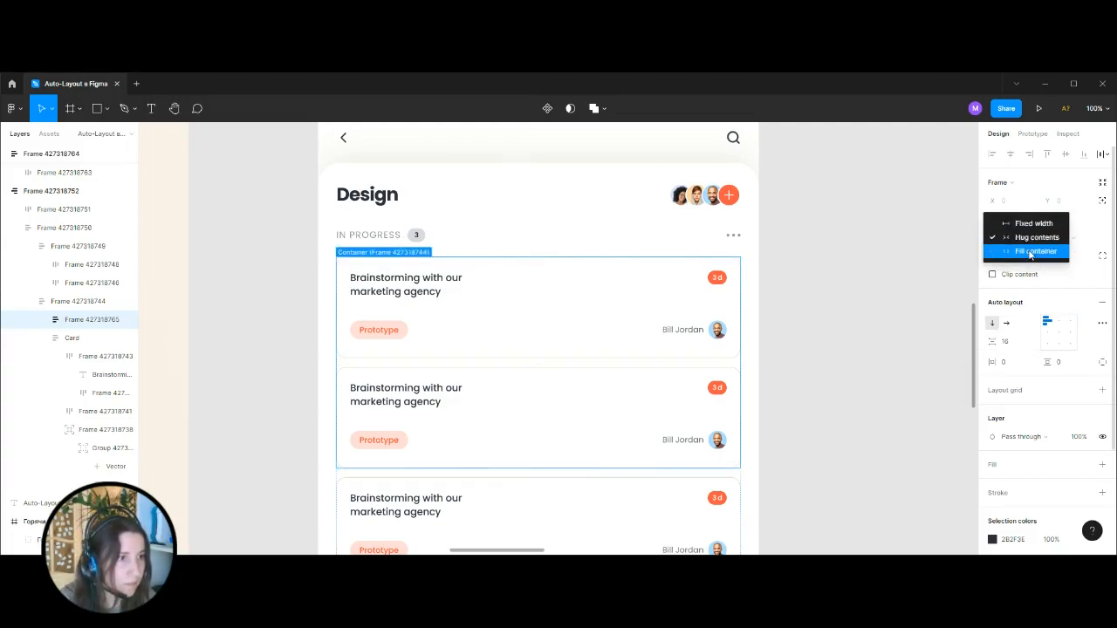
{"action": "left_click", "coordinate": [1031, 251]}
{"action": "left_click", "coordinate": [403, 277]}
{"action": "left_click", "coordinate": [439, 370], "text": "shift"}
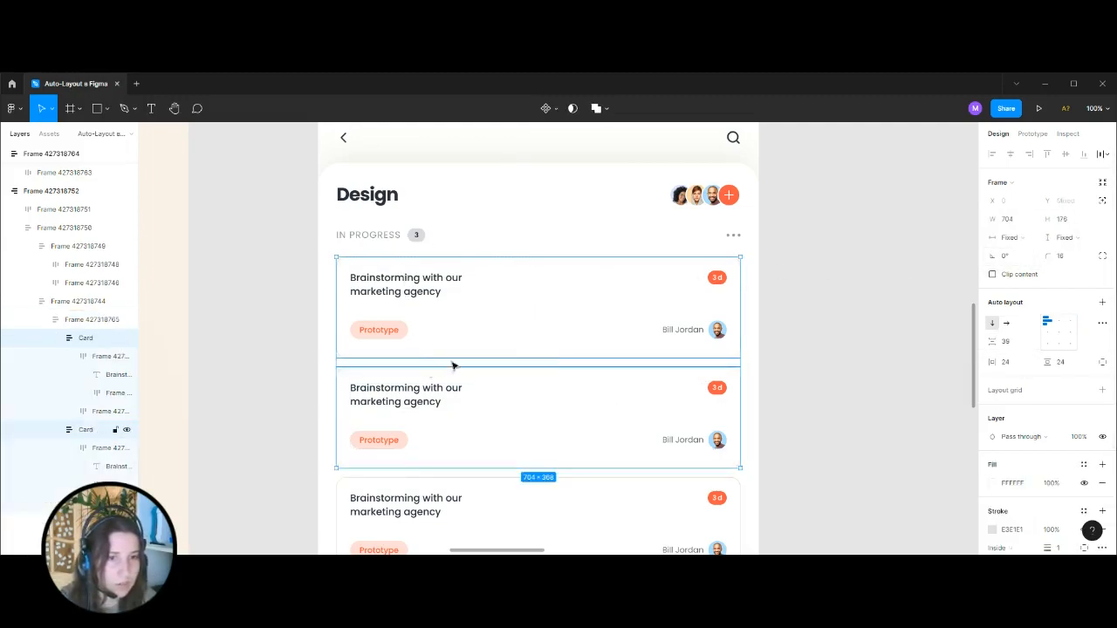
{"action": "left_click", "coordinate": [1017, 243]}
{"action": "left_click", "coordinate": [1035, 267]}
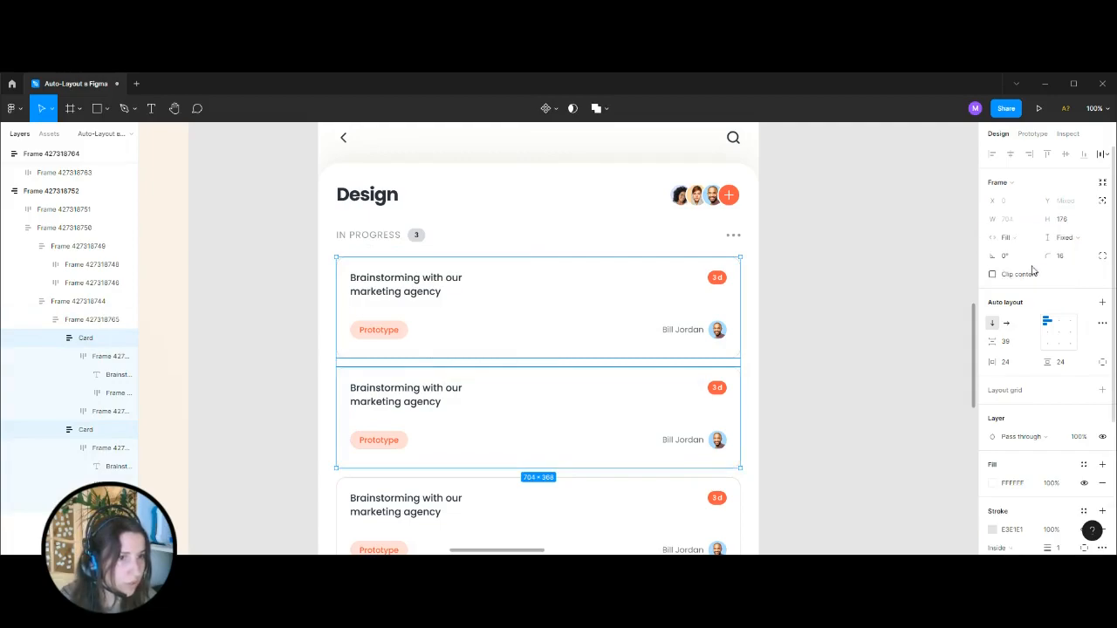
Try the horizontal direction on the two-card frame and return it to vertical.
{"action": "left_click", "coordinate": [54, 320]}
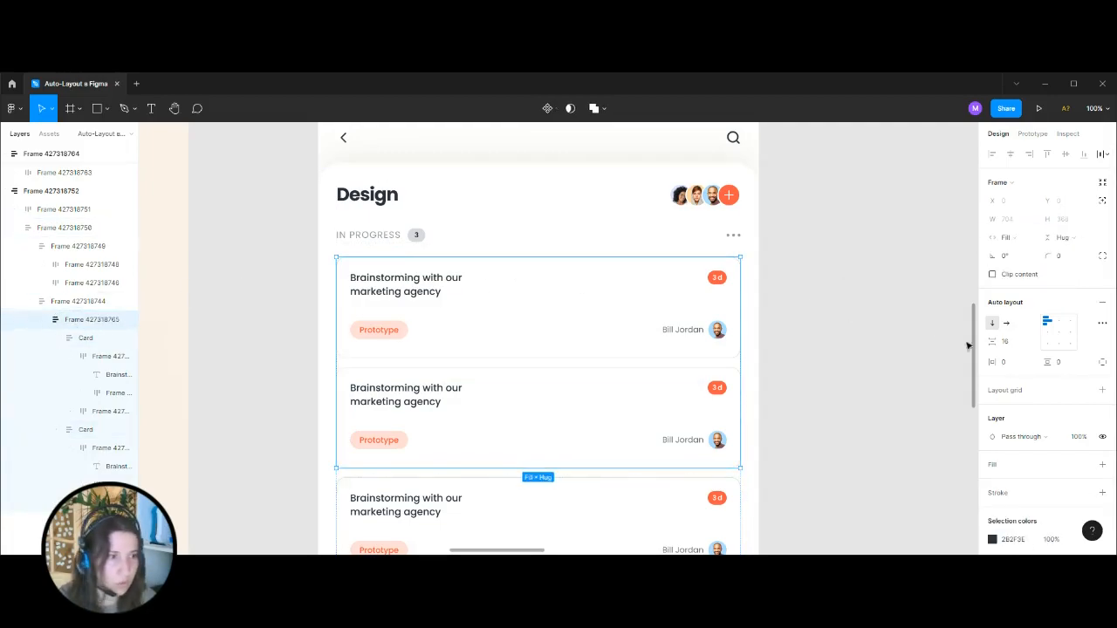
{"action": "left_click", "coordinate": [1006, 323]}
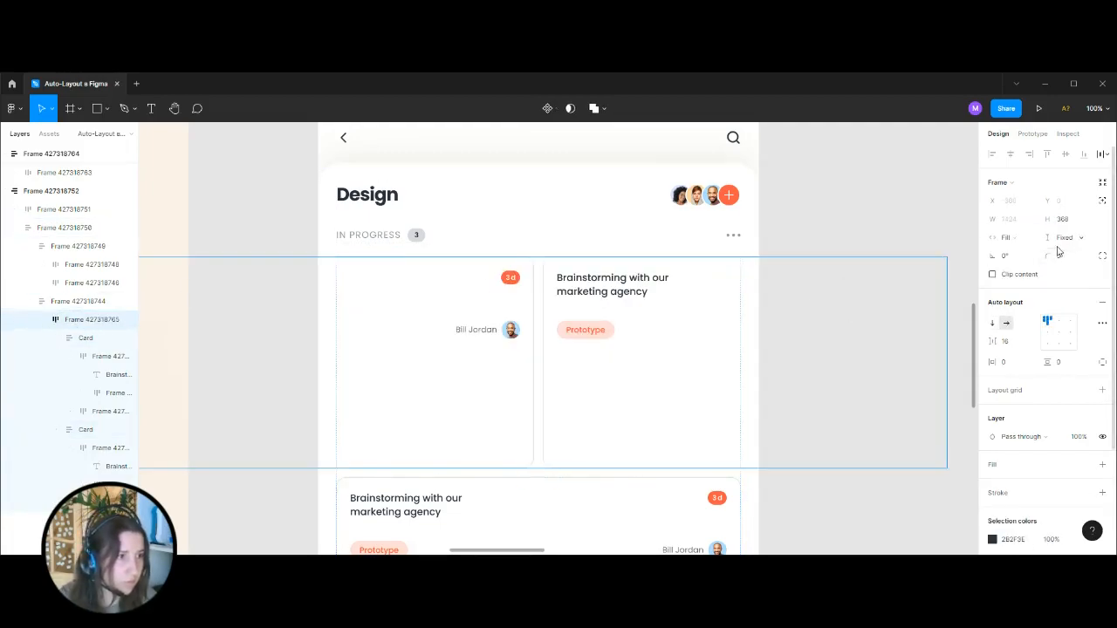
{"action": "left_click", "coordinate": [992, 323]}
Set the height of both cards inside the two-card frame to Fill container.
{"action": "left_click", "coordinate": [404, 323]}
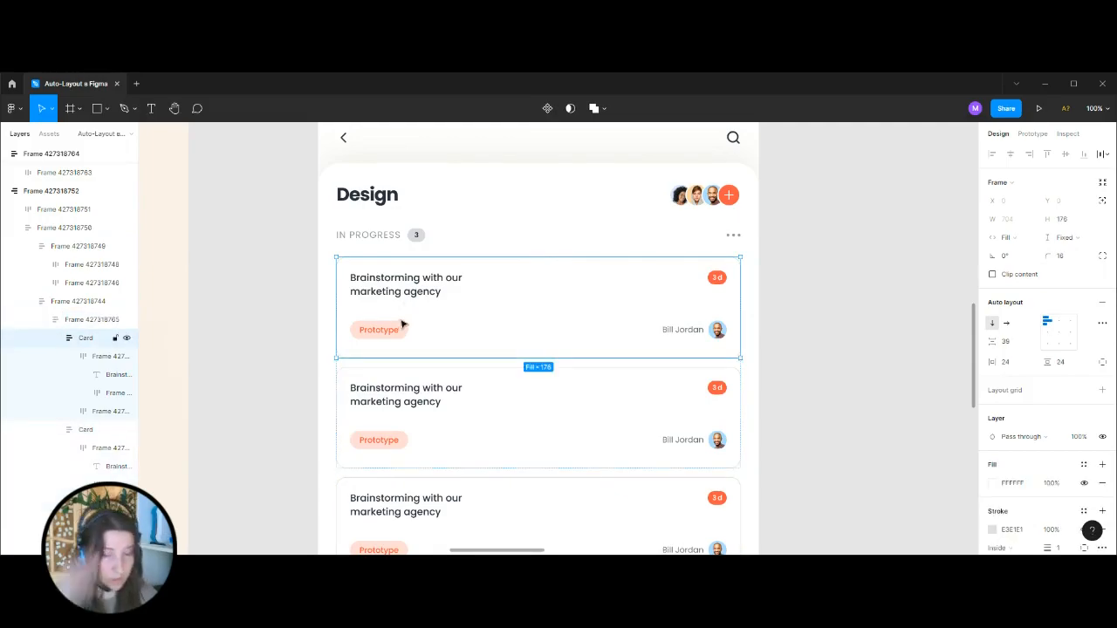
{"action": "left_click", "coordinate": [420, 373], "text": "shift"}
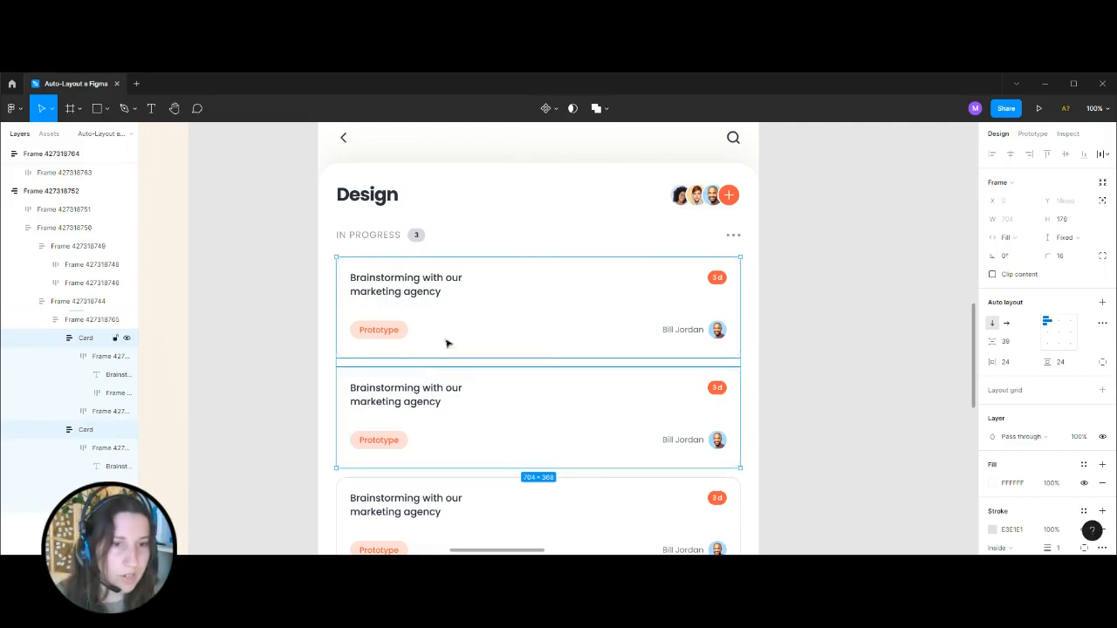
{"action": "left_click", "coordinate": [1074, 237]}
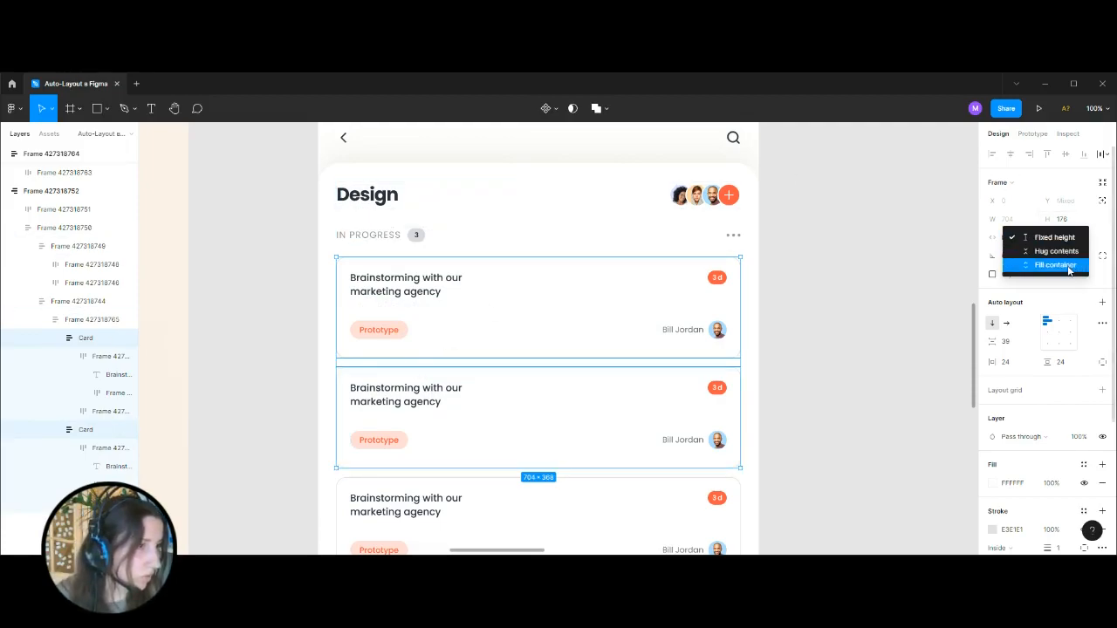
{"action": "left_click", "coordinate": [1069, 266]}
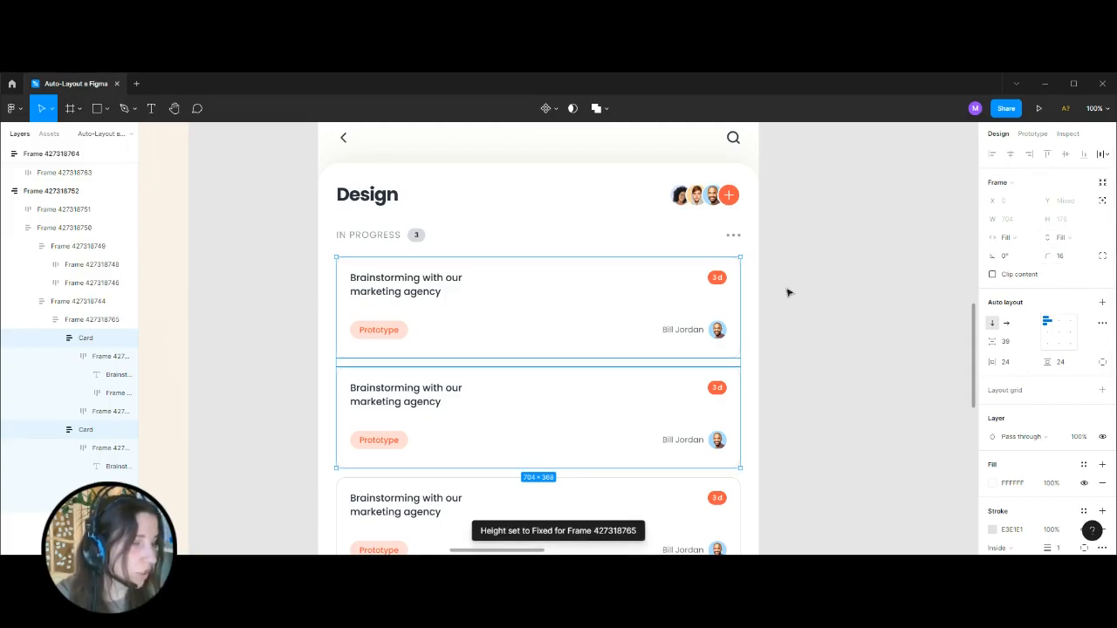
Arrange the two-card frame in horizontal direction and set its height to Hug contents.
{"action": "left_click", "coordinate": [76, 323]}
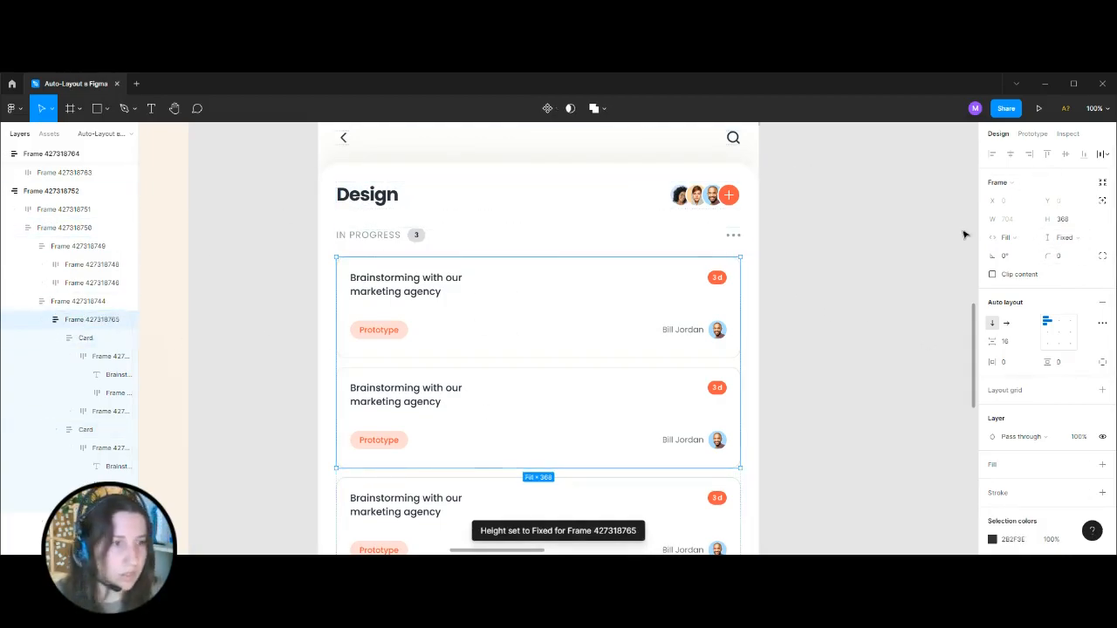
{"action": "left_click", "coordinate": [1007, 326]}
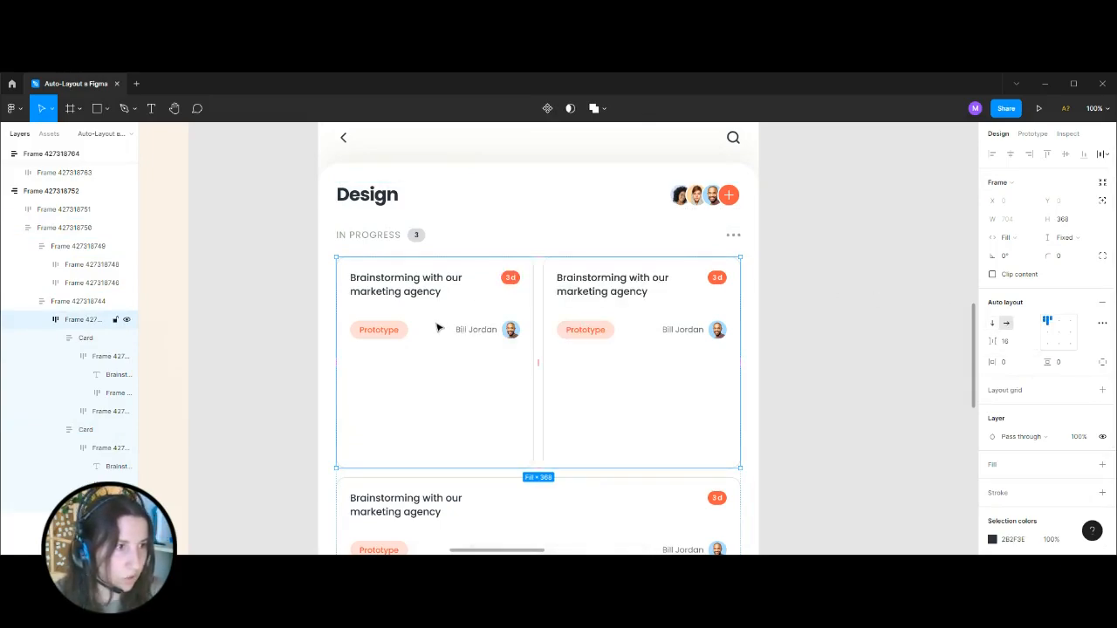
{"action": "left_click", "coordinate": [1065, 238]}
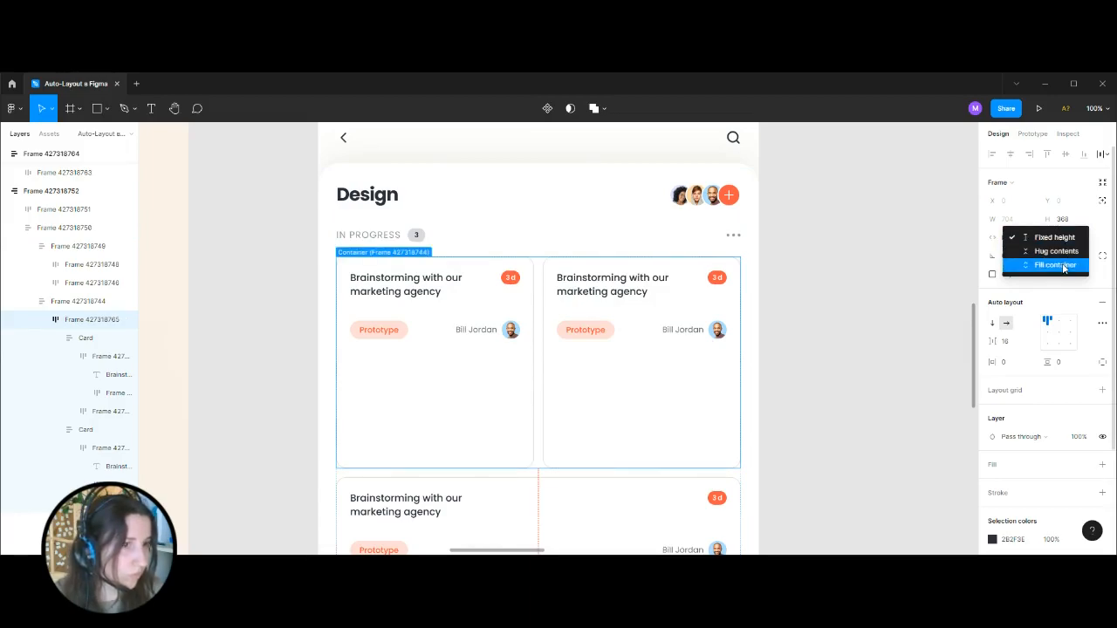
{"action": "left_click", "coordinate": [1064, 266]}
{"action": "left_click", "coordinate": [1063, 238]}
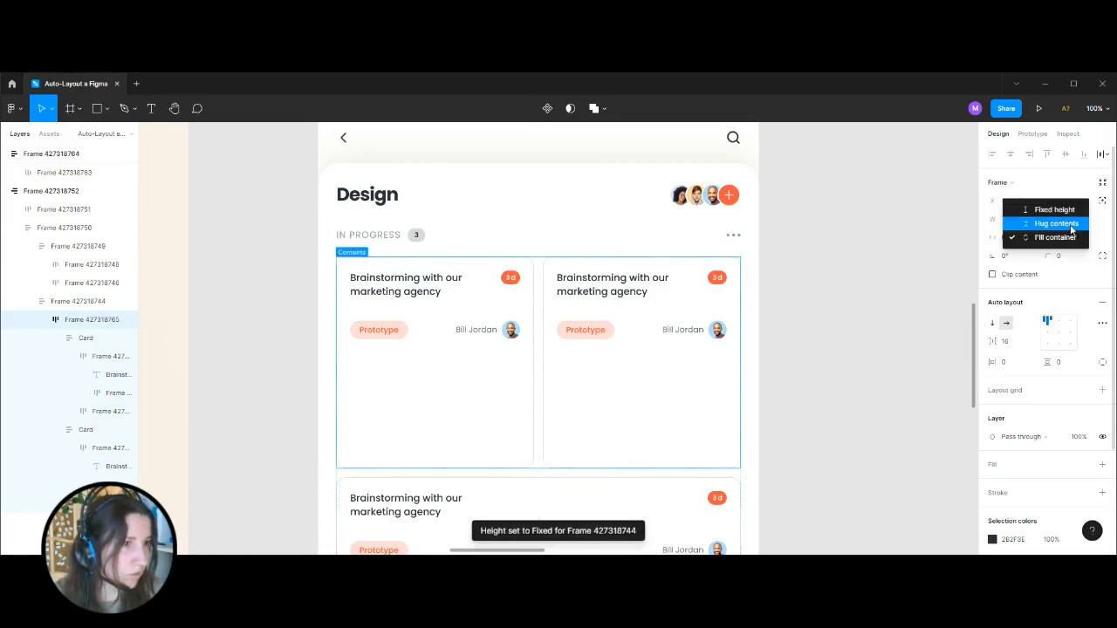
{"action": "left_click", "coordinate": [1065, 223]}
{"action": "left_click", "coordinate": [827, 340]}
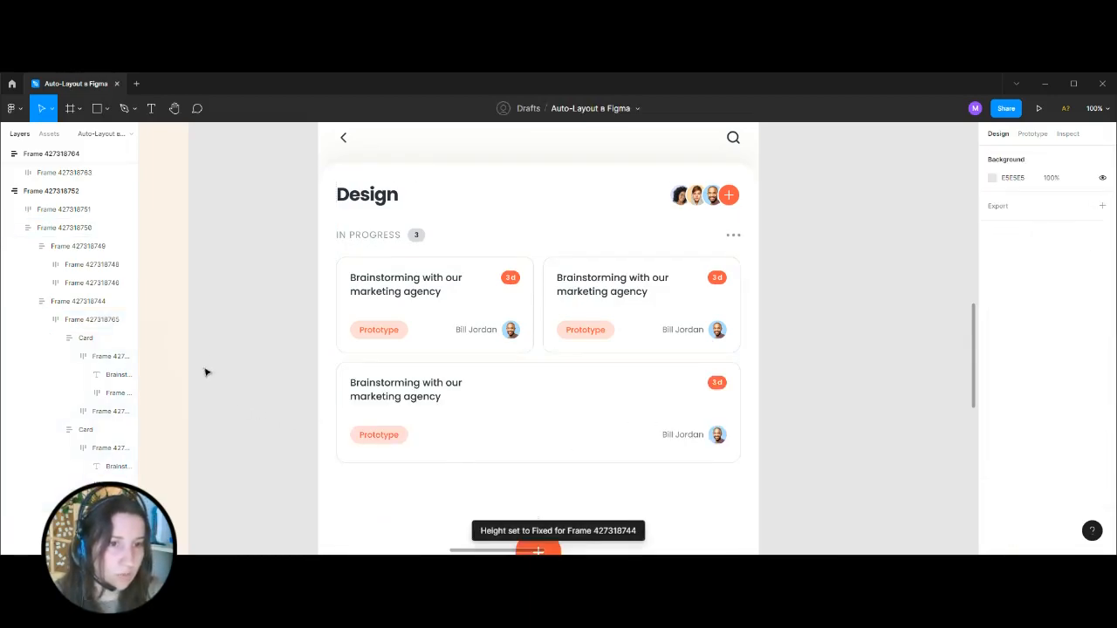
Examine the two side-by-side cards and the full-width third card on the Design screen.
{"action": "left_click", "coordinate": [437, 283]}
{"action": "left_click", "coordinate": [437, 284]}
{"action": "left_click", "coordinate": [437, 284]}
{"action": "left_click", "coordinate": [437, 283]}
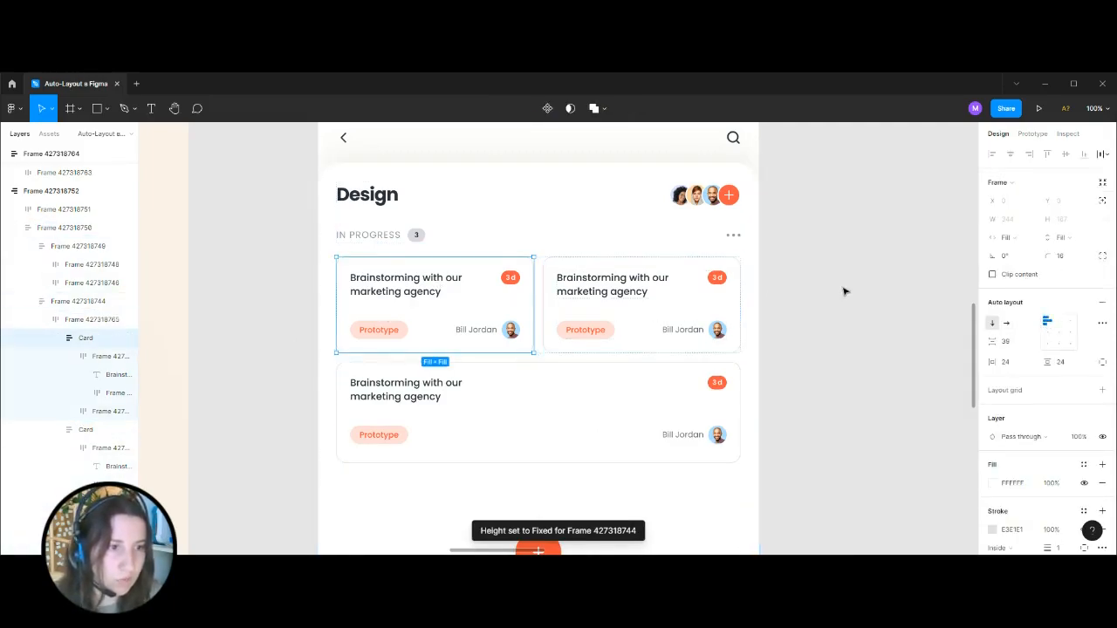
{"action": "left_click", "coordinate": [840, 290]}
{"action": "left_click", "coordinate": [612, 291]}
{"action": "left_click", "coordinate": [612, 291]}
{"action": "left_click", "coordinate": [612, 291]}
{"action": "left_click", "coordinate": [612, 291]}
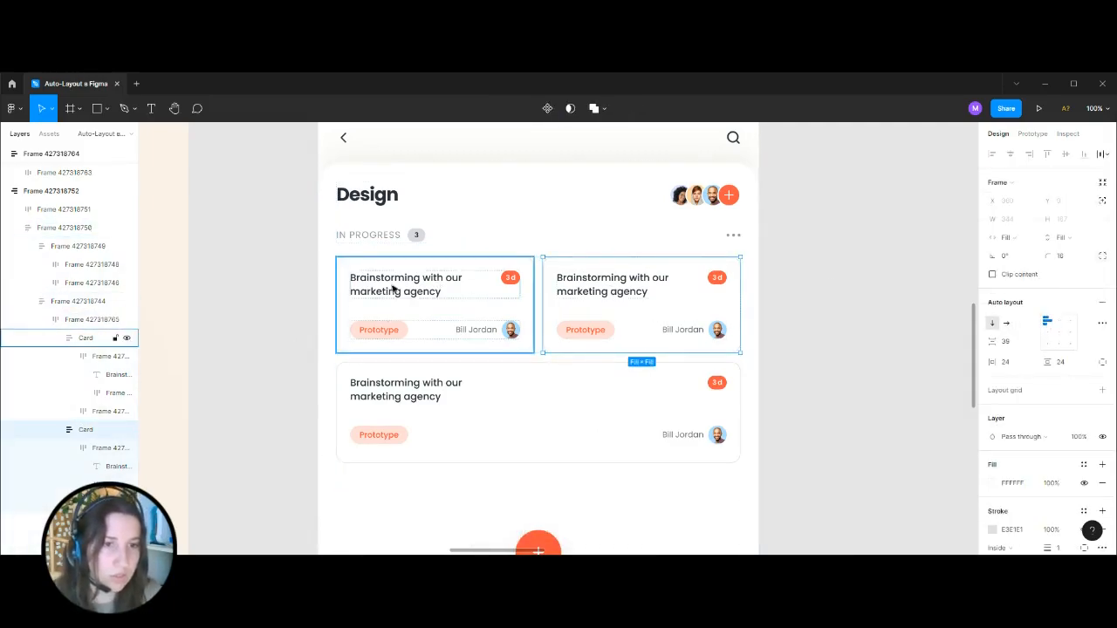
{"action": "left_click", "coordinate": [836, 302]}
{"action": "left_click", "coordinate": [425, 375]}
{"action": "left_click", "coordinate": [424, 375]}
{"action": "left_click", "coordinate": [809, 284]}
{"action": "key", "text": "ctrl+minus"}
{"action": "key", "text": "ctrl+minus"}
{"action": "key", "text": "ctrl+plus"}
{"action": "key", "text": "ctrl+plus"}
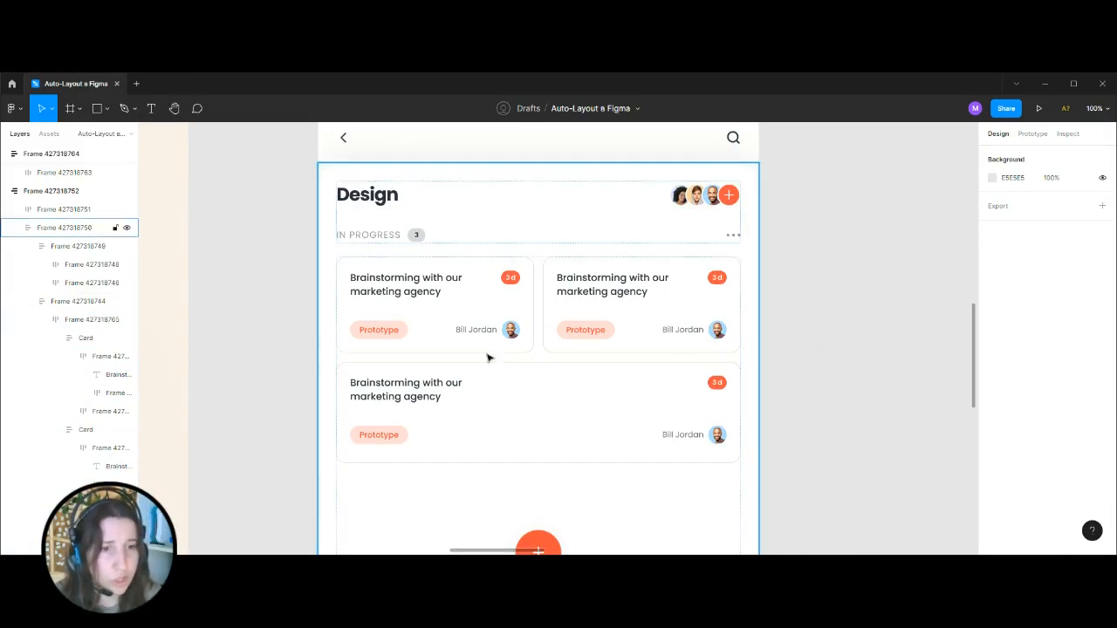
Delete the full-width third card and paste three copies of the two-card row beneath the first row.
{"action": "left_click", "coordinate": [425, 377]}
{"action": "key", "text": "Delete"}
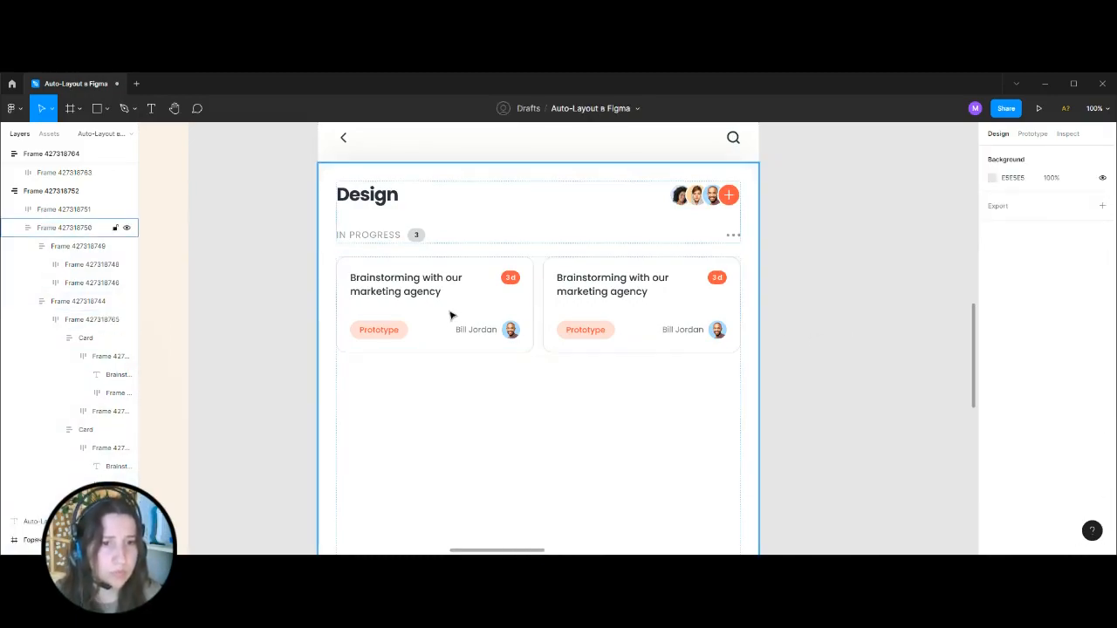
{"action": "left_click", "coordinate": [450, 312]}
{"action": "key", "text": "ctrl+v"}
{"action": "key", "text": "ctrl+v"}
{"action": "key", "text": "ctrl+v"}
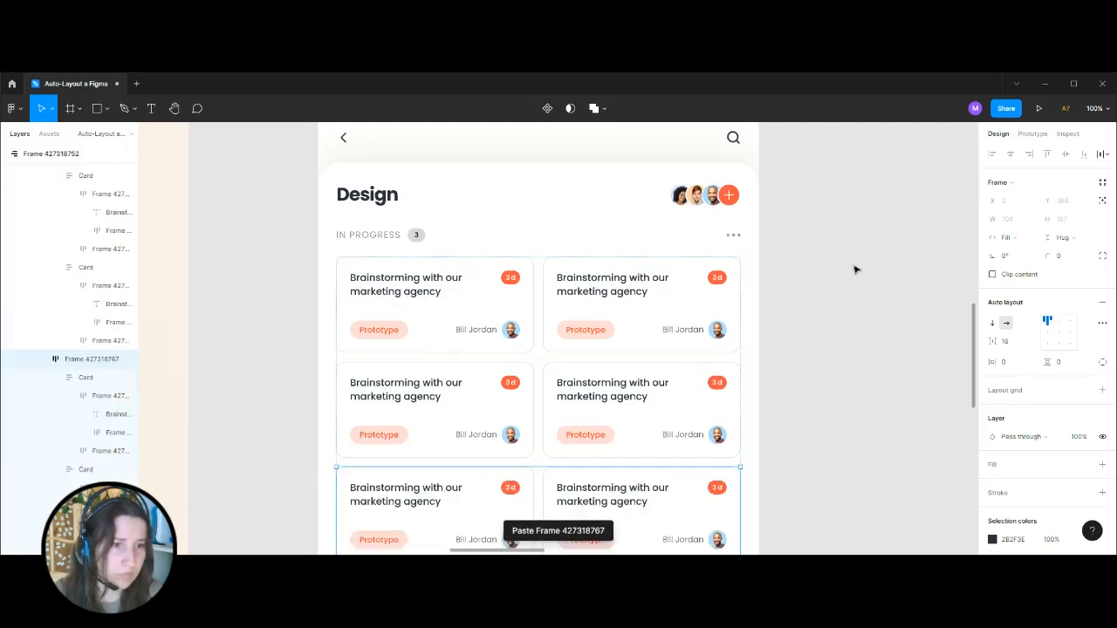
Review the two-column Design screen from its header to its last card row and among the other boards on the canvas.
{"action": "left_click", "coordinate": [823, 379]}
{"action": "key", "text": "ctrl+minus"}
{"action": "scroll", "coordinate": [743, 423], "scroll_direction": "up", "scroll_amount": 1}
{"action": "key", "text": "ctrl+plus"}
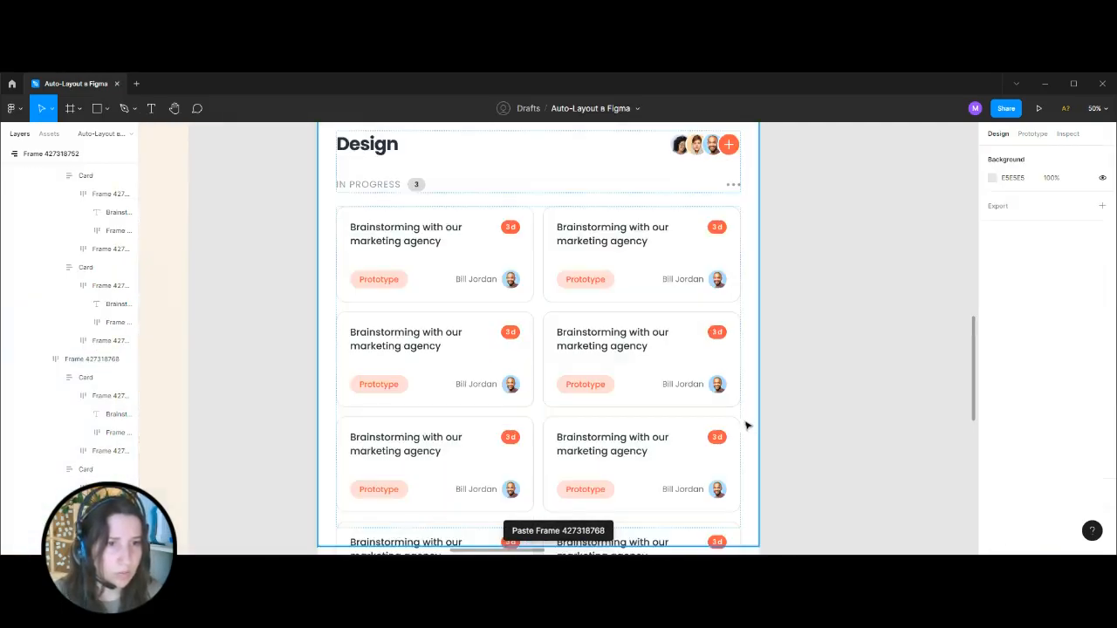
{"action": "scroll", "coordinate": [745, 424], "scroll_direction": "up", "scroll_amount": 2}
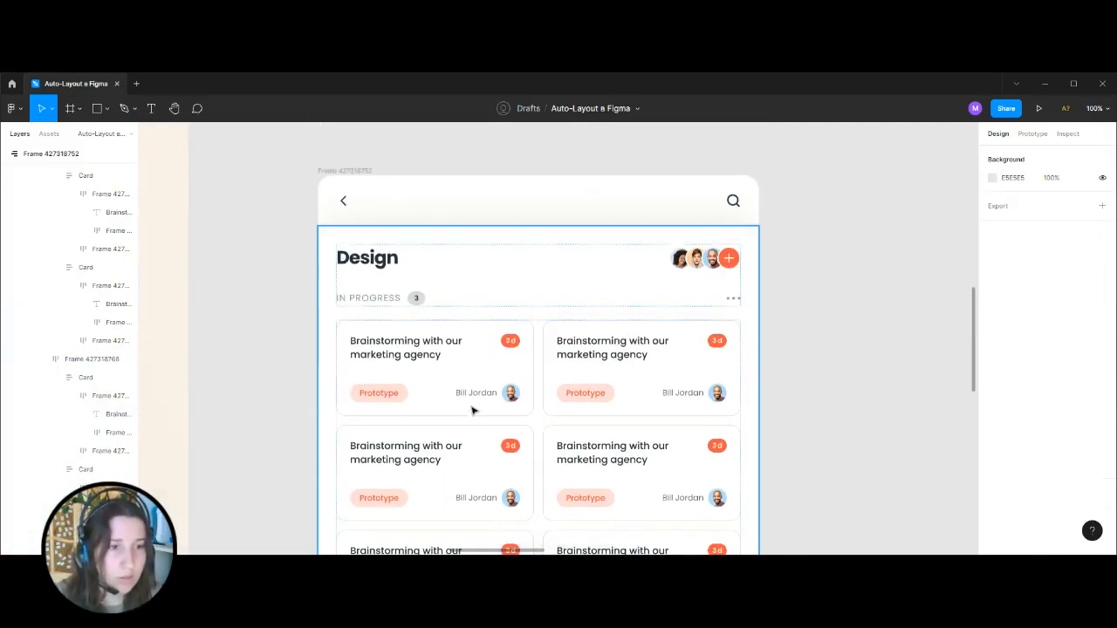
{"action": "key", "text": "ctrl+minus"}
{"action": "key", "text": "ctrl+minus"}
{"action": "key", "text": "ctrl+minus"}
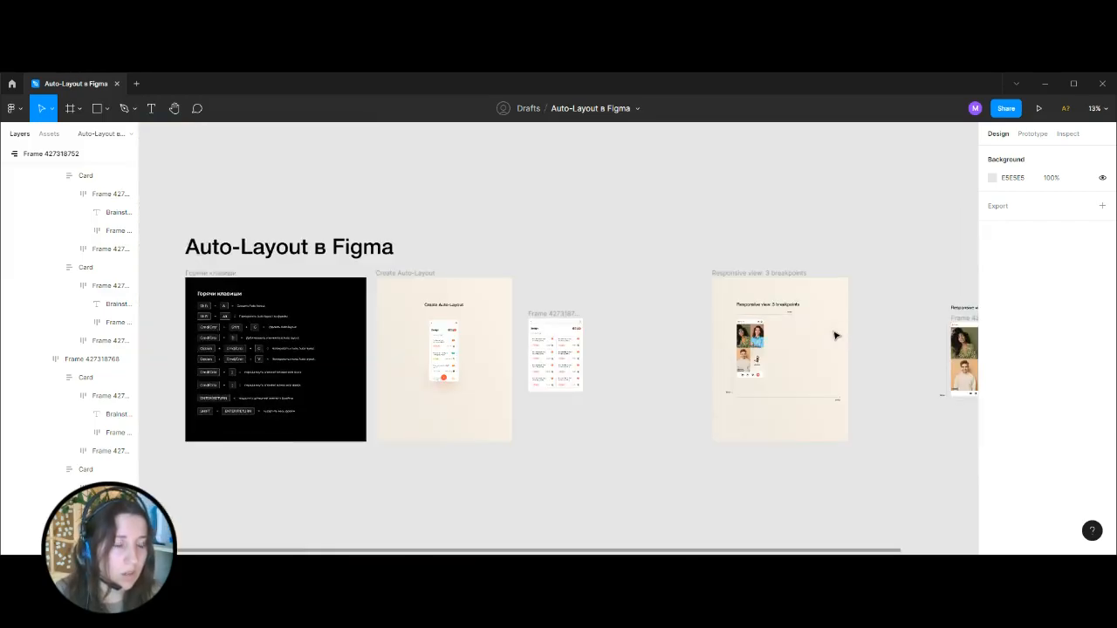
Copy the Prototype tag from the second card in the first row onto the empty canvas above the Design screen.
{"action": "left_click_drag", "start_coordinate": [835, 331], "coordinate": [686, 462]}
{"action": "key", "text": "ctrl+plus"}
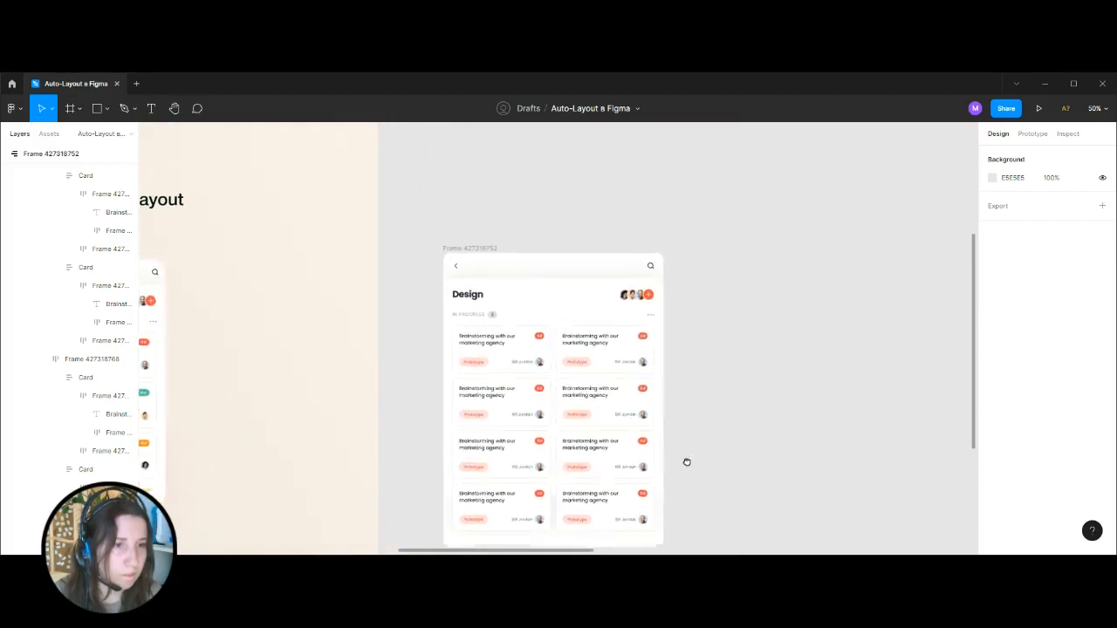
{"action": "key", "text": "ctrl+plus"}
{"action": "key", "text": "ctrl+plus"}
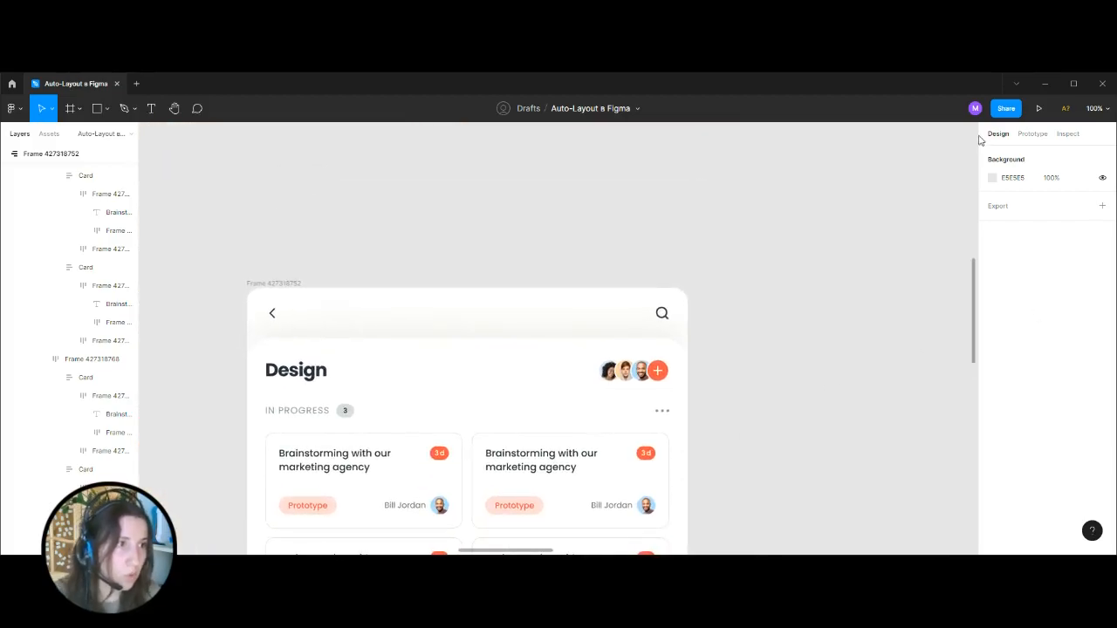
{"action": "key", "text": "ctrl+minus"}
{"action": "scroll", "coordinate": [668, 219], "scroll_direction": "down", "scroll_amount": 1}
{"action": "key", "text": "ctrl+plus"}
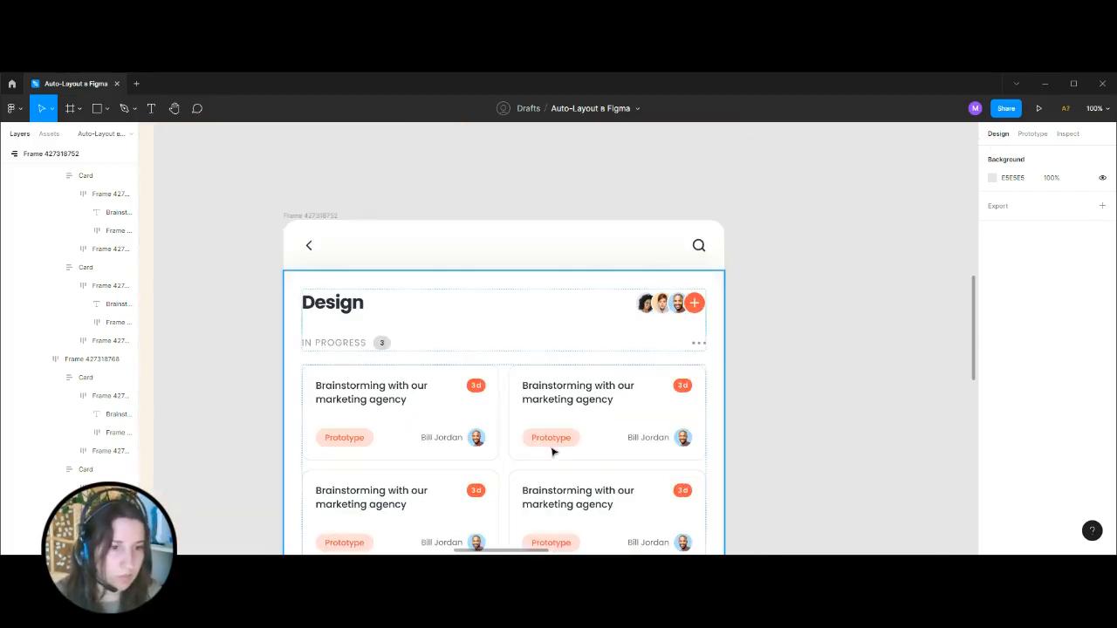
{"action": "left_click", "coordinate": [545, 439]}
{"action": "double_click", "coordinate": [546, 439]}
{"action": "double_click", "coordinate": [546, 439]}
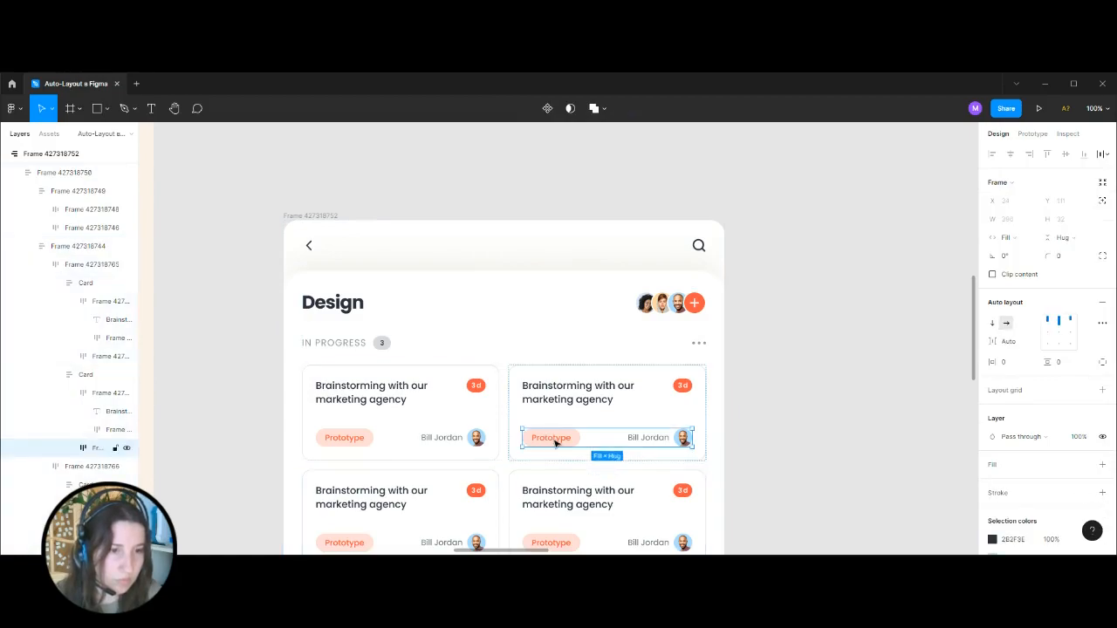
{"action": "double_click", "coordinate": [553, 443]}
{"action": "left_click_drag", "start_coordinate": [546, 443], "coordinate": [544, 145]}
{"action": "left_click", "coordinate": [723, 153]}
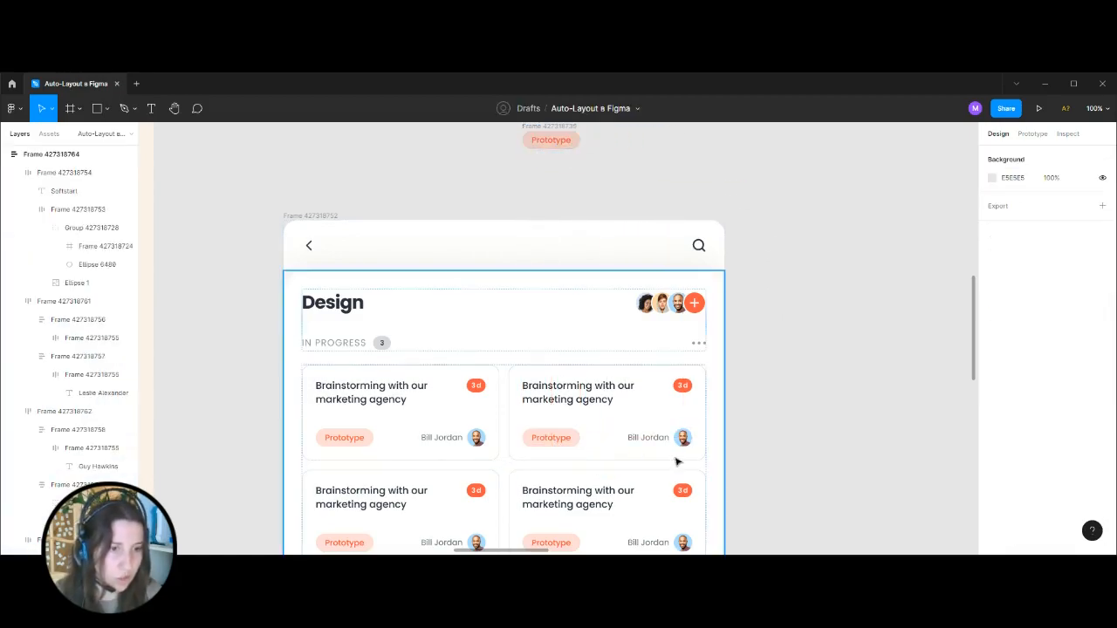
Copy the card's assignee name text and the tag's Prototype text onto the empty canvas, lined up side by side.
{"action": "left_click", "coordinate": [641, 442], "text": "ctrl"}
{"action": "left_click_drag", "start_coordinate": [641, 443], "coordinate": [664, 157]}
{"action": "left_click_drag", "start_coordinate": [591, 177], "coordinate": [625, 300]}
{"action": "key", "text": "ctrl+plus"}
{"action": "left_click", "coordinate": [509, 327]}
{"action": "left_click_drag", "start_coordinate": [510, 324], "coordinate": [502, 197]}
{"action": "left_click_drag", "start_coordinate": [668, 184], "coordinate": [670, 320]}
{"action": "left_click_drag", "start_coordinate": [745, 482], "coordinate": [584, 361]}
{"action": "key", "text": "ctrl+plus"}
{"action": "scroll", "coordinate": [576, 271], "scroll_direction": "up", "scroll_amount": 2}
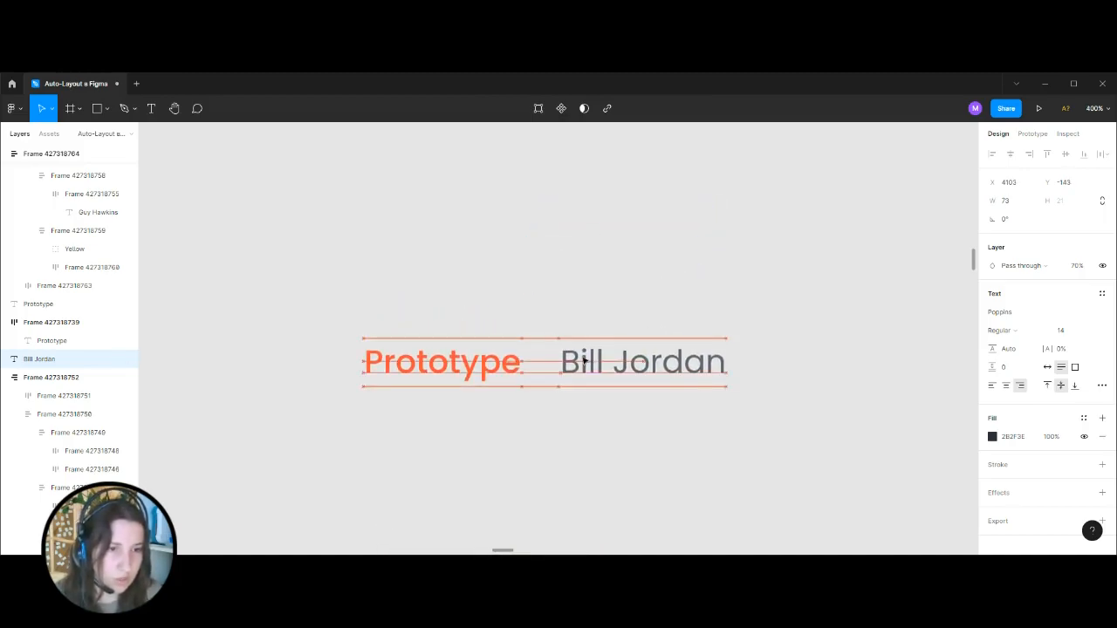
Replace the copied assignee name text with 45k.
{"action": "double_click", "coordinate": [651, 363]}
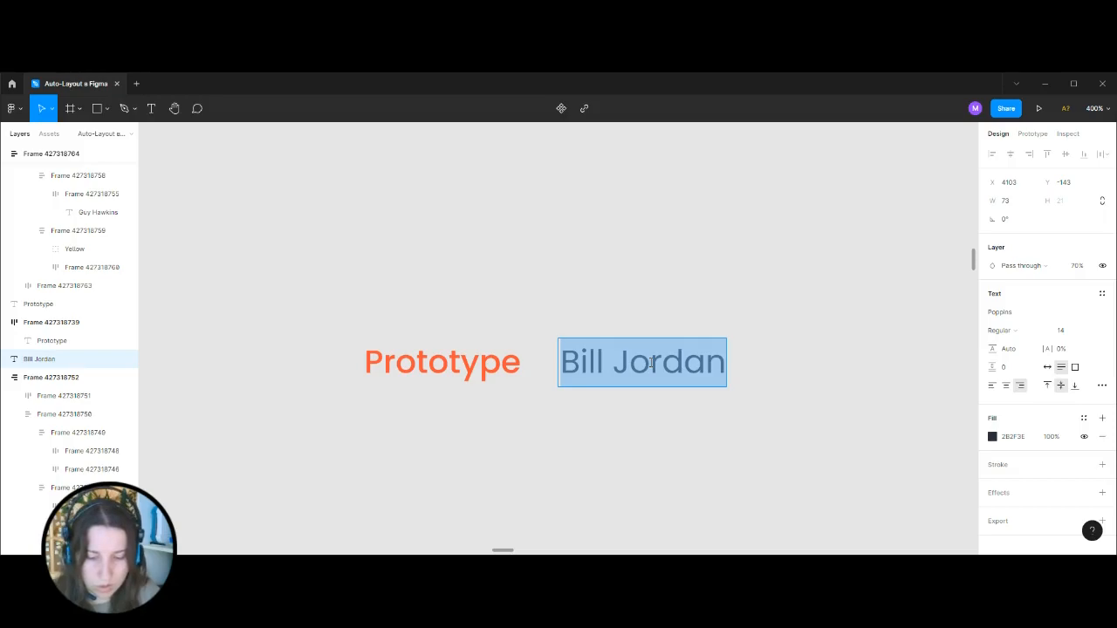
{"action": "type", "text": "45Л"}
{"action": "key", "text": "BackSpace"}
{"action": "type", "text": "K"}
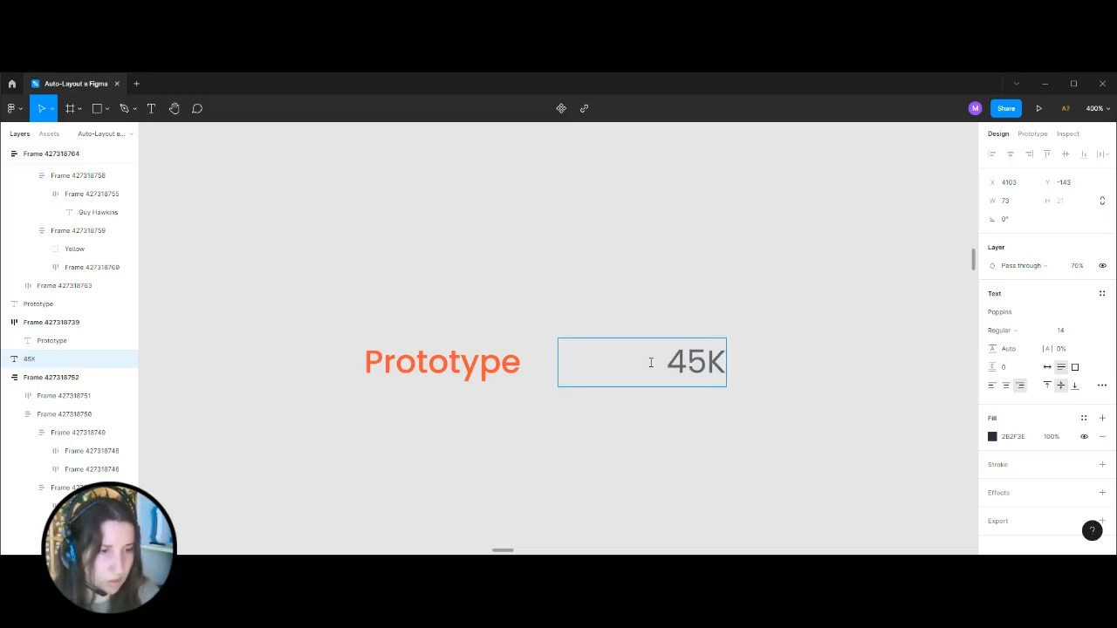
{"action": "key", "text": "BackSpace"}
{"action": "type", "text": "k"}
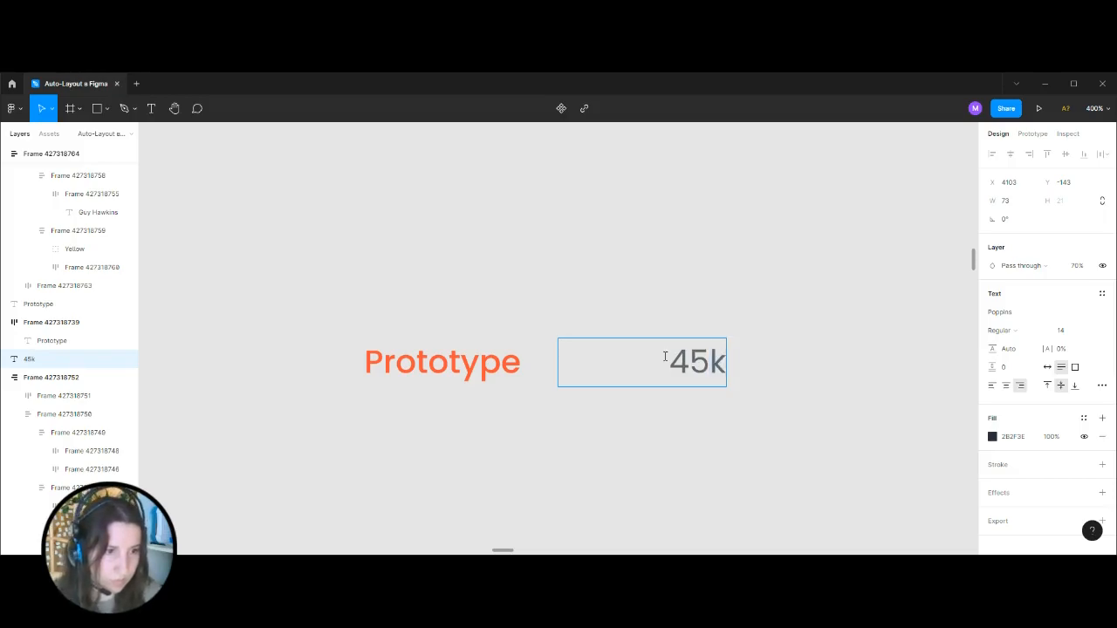
{"action": "key", "text": "Escape"}
Set the font size of the 45k text to 12.
{"action": "left_click", "coordinate": [1069, 332]}
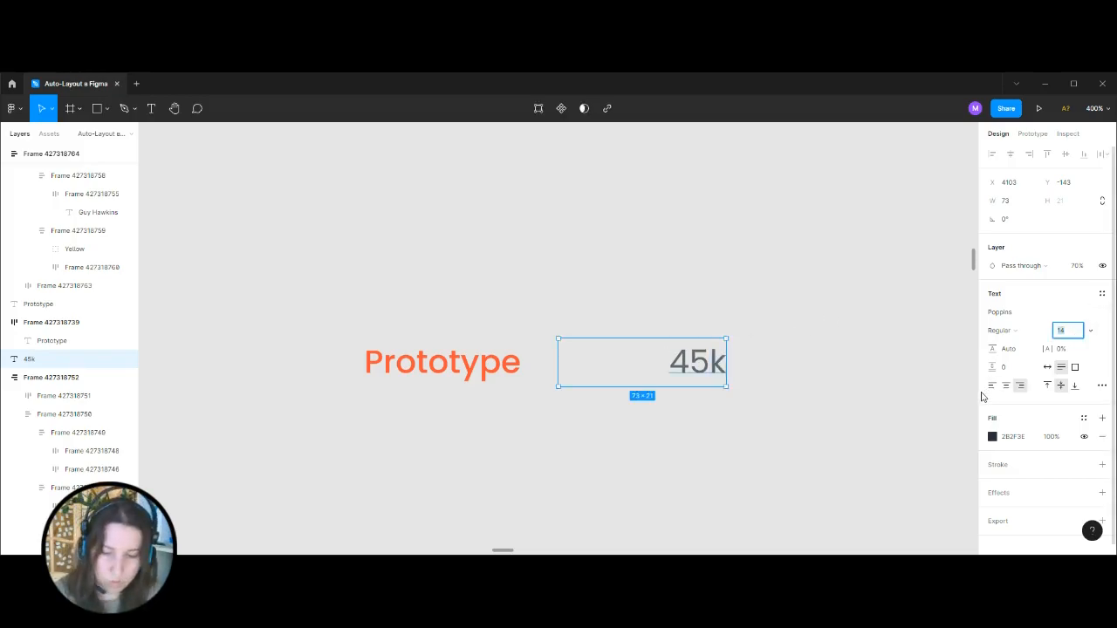
{"action": "type", "text": "12"}
{"action": "key", "text": "Return"}
{"action": "left_click", "coordinate": [758, 431]}
Set the 45k text to Auto width and move it close beside the Prototype text.
{"action": "left_click", "coordinate": [718, 371]}
{"action": "left_click", "coordinate": [1047, 366]}
{"action": "left_click_drag", "start_coordinate": [681, 366], "coordinate": [546, 367]}
{"action": "left_click", "coordinate": [686, 355]}
{"action": "key", "text": "ctrl+plus"}
{"action": "key", "text": "ctrl+minus"}
{"action": "left_click", "coordinate": [570, 368]}
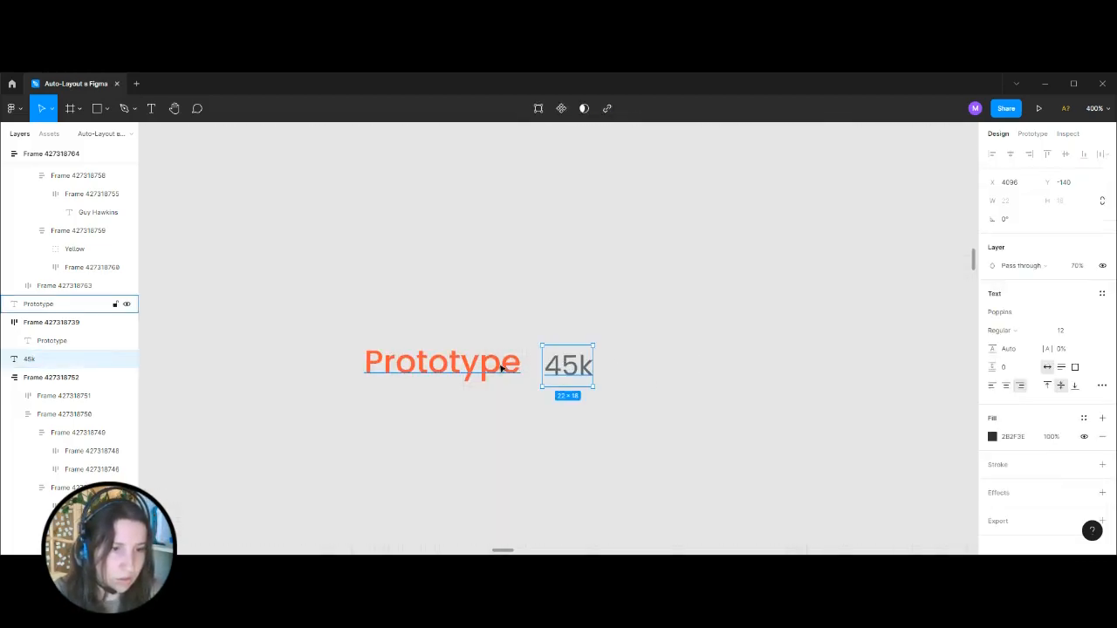
Wrap the Prototype and 45k texts in an auto layout frame and centre-align its contents.
{"action": "left_click", "coordinate": [501, 367], "text": "shift"}
{"action": "key", "text": "shift+a"}
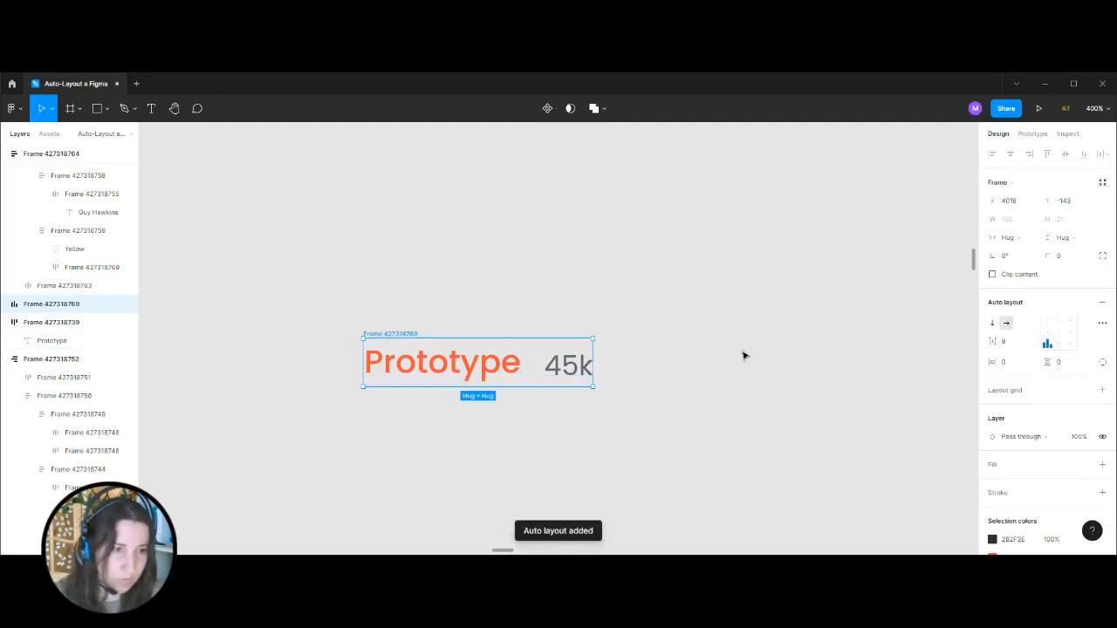
{"action": "scroll", "coordinate": [689, 401], "scroll_direction": "down", "scroll_amount": 1}
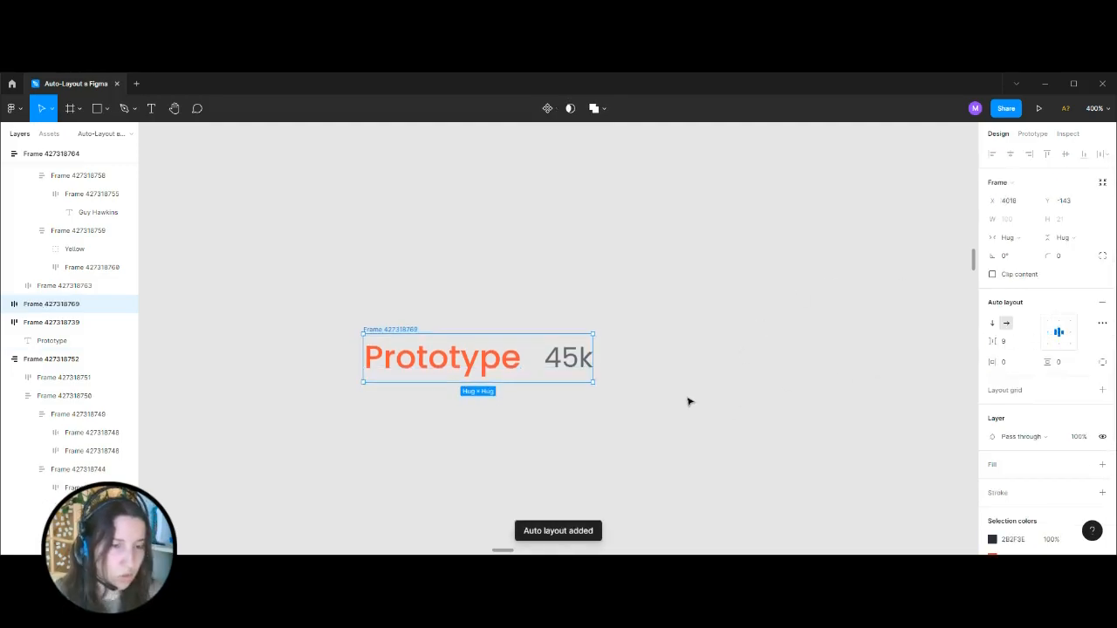
{"action": "key", "text": "shift+a"}
Examine how the 45k text is aligned vertically against the Prototype text inside the frame.
{"action": "left_click", "coordinate": [656, 412]}
{"action": "key", "text": "ctrl+plus"}
{"action": "left_click_drag", "start_coordinate": [642, 311], "coordinate": [701, 249]}
{"action": "left_click", "coordinate": [654, 292]}
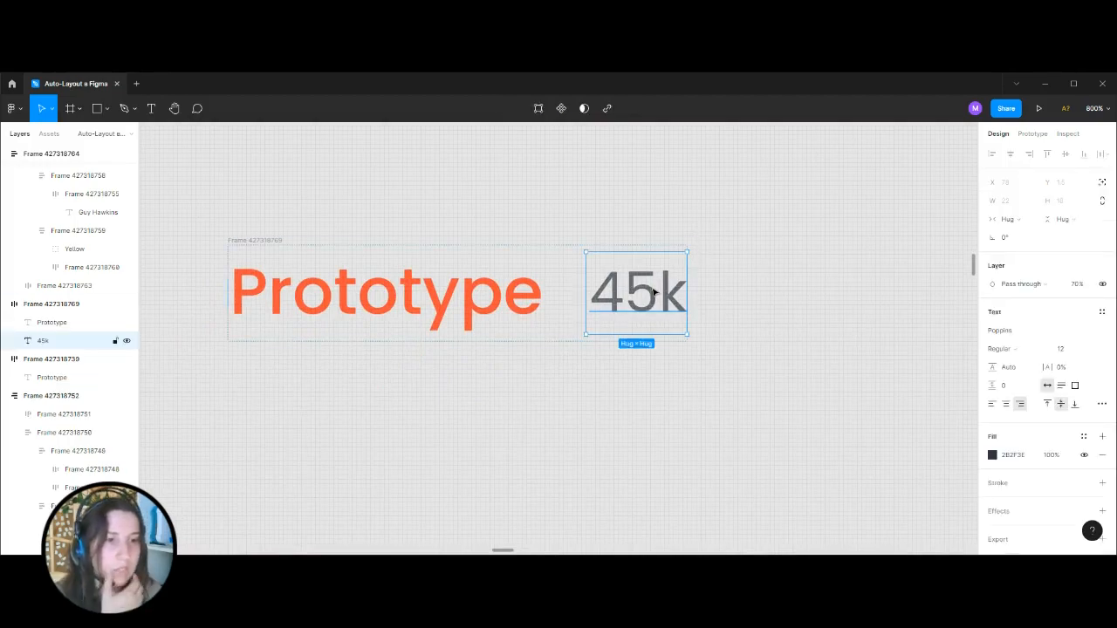
{"action": "left_click", "coordinate": [763, 269]}
{"action": "key", "text": "ctrl+minus"}
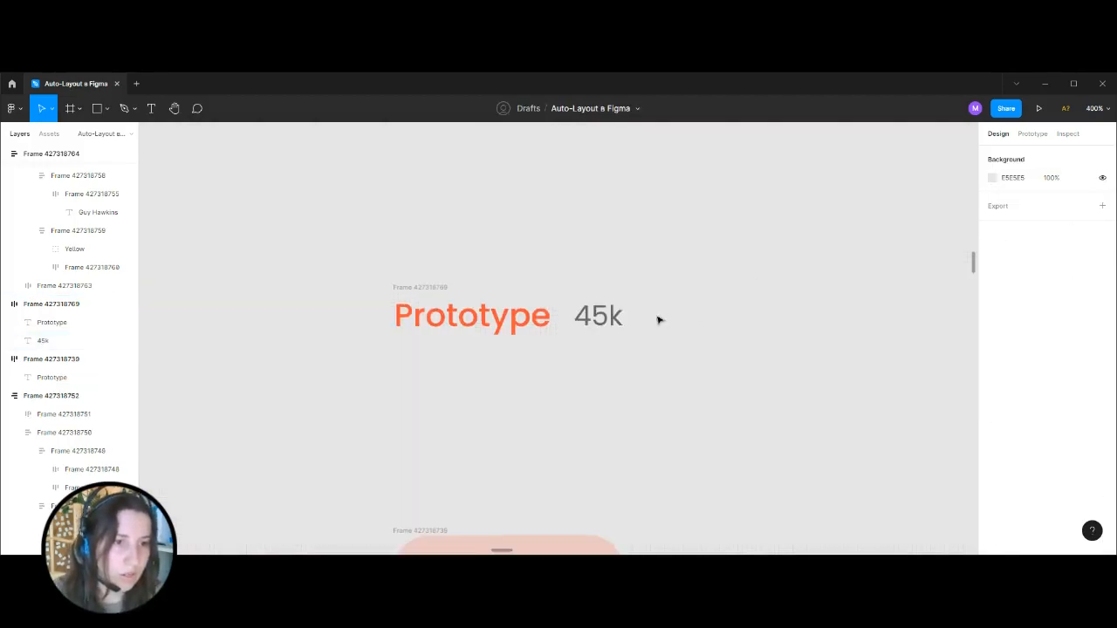
{"action": "left_click", "coordinate": [87, 340]}
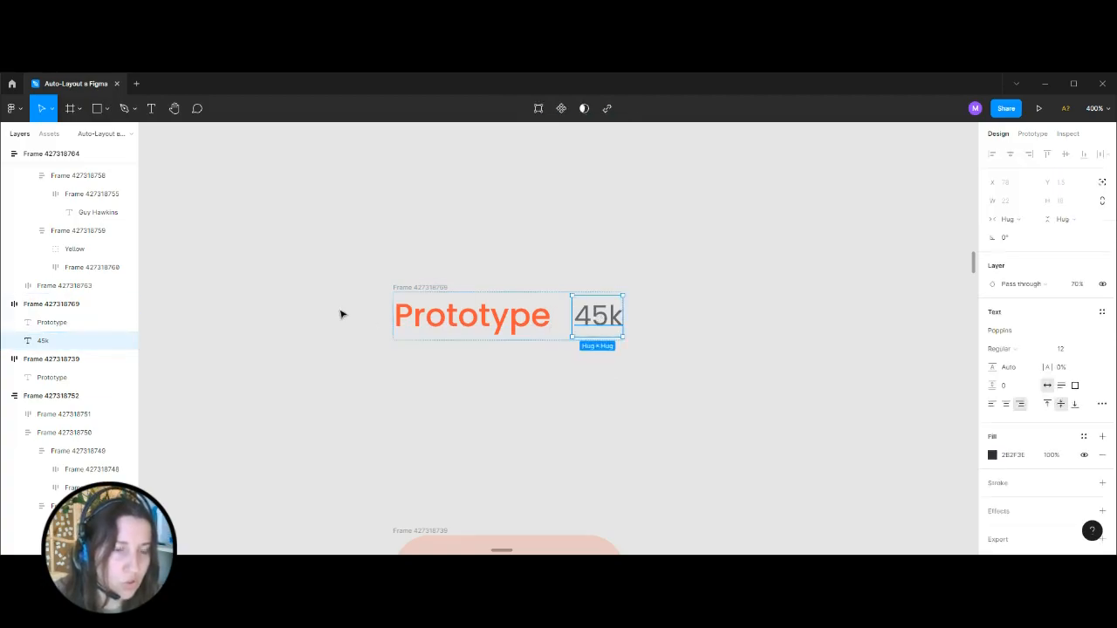
{"action": "left_click", "coordinate": [777, 310]}
Enable Text baseline alignment in the advanced layout settings of the Prototype and 45k frame.
{"action": "left_click", "coordinate": [429, 288]}
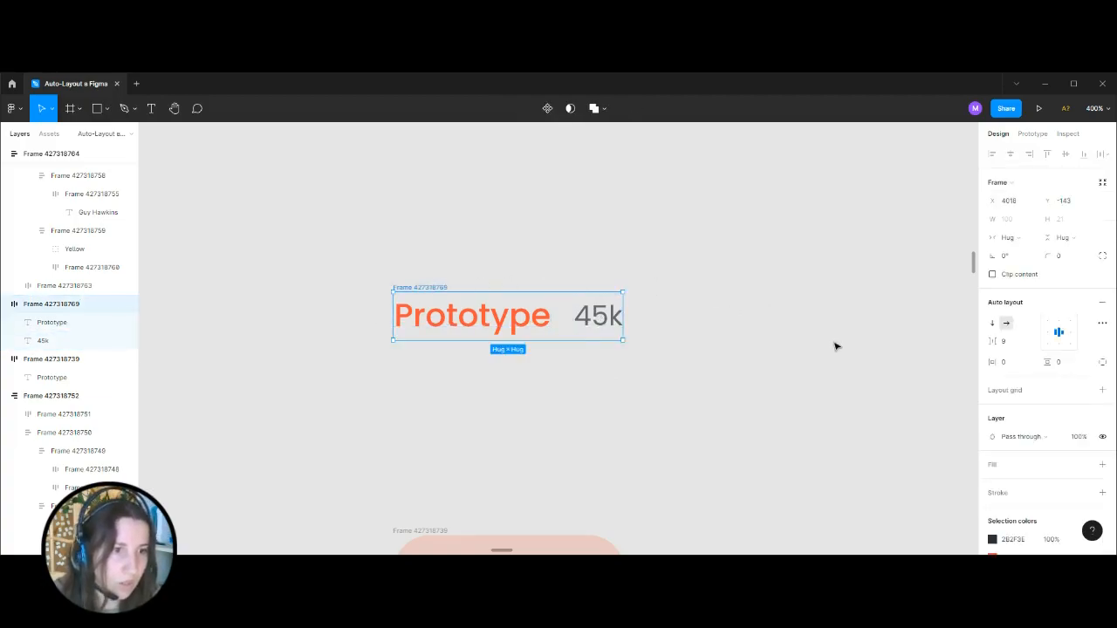
{"action": "key", "text": "ctrl+plus"}
{"action": "left_click", "coordinate": [1102, 324]}
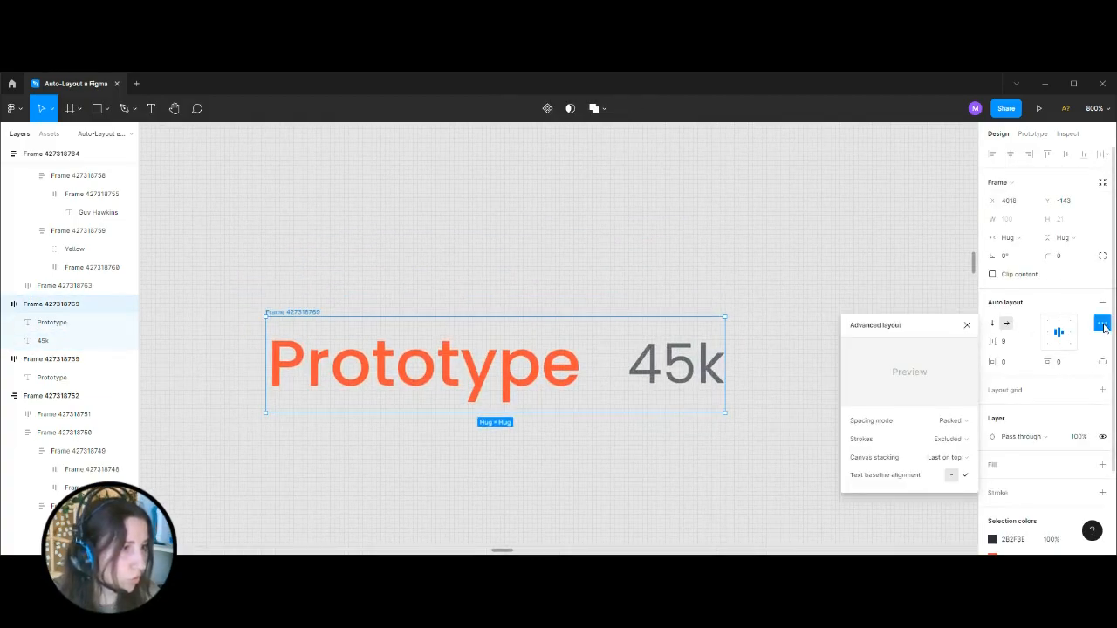
{"action": "left_click", "coordinate": [958, 439]}
{"action": "left_click", "coordinate": [968, 441]}
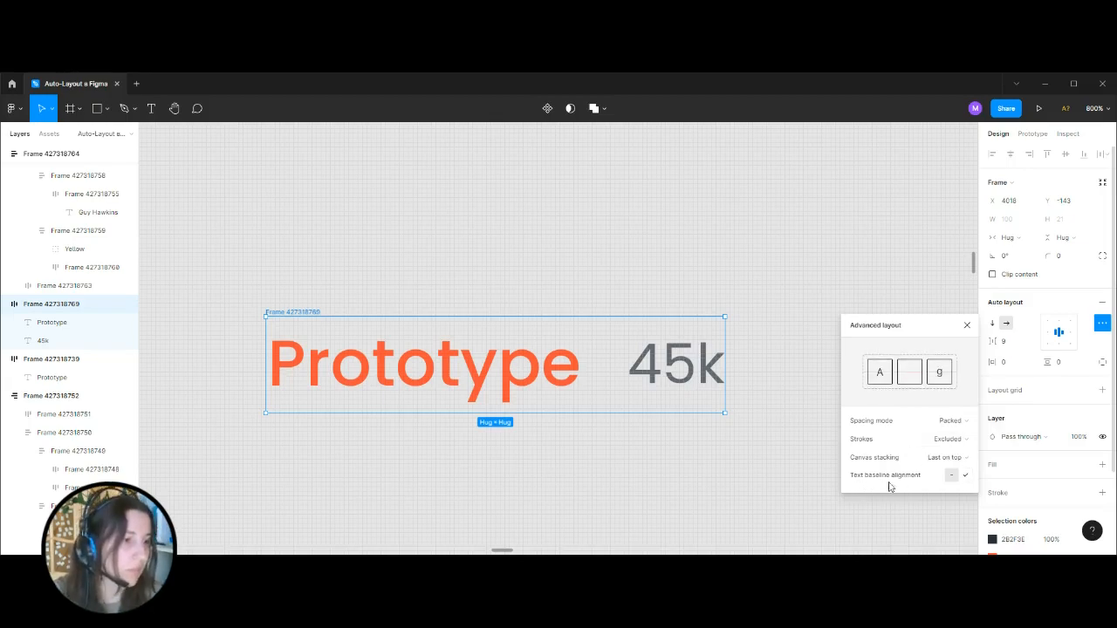
{"action": "left_click", "coordinate": [966, 477]}
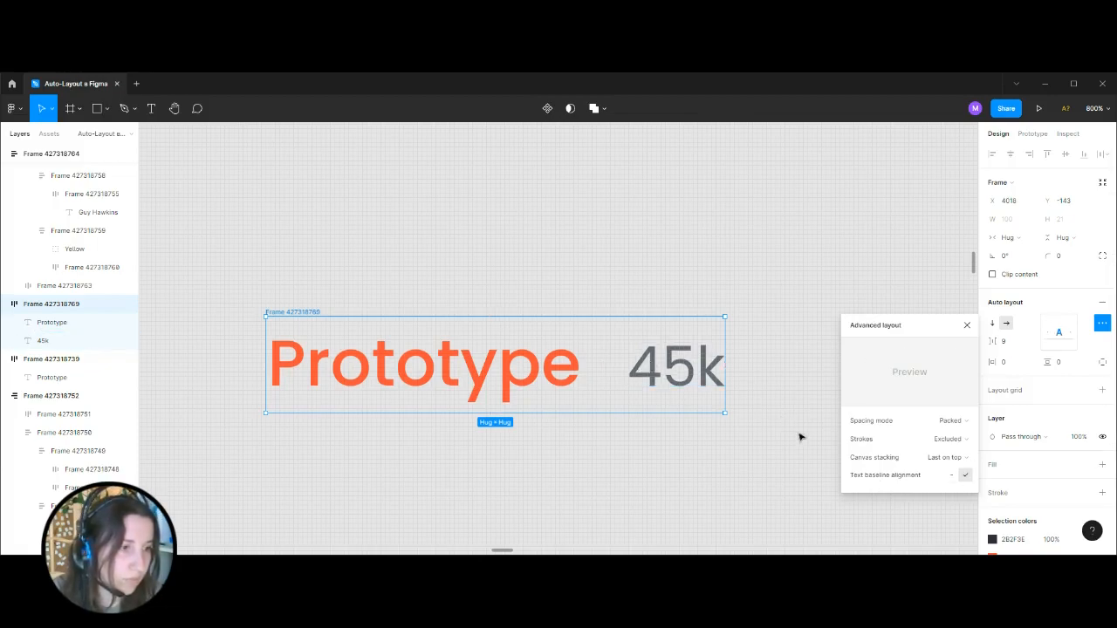
{"action": "left_click", "coordinate": [966, 327]}
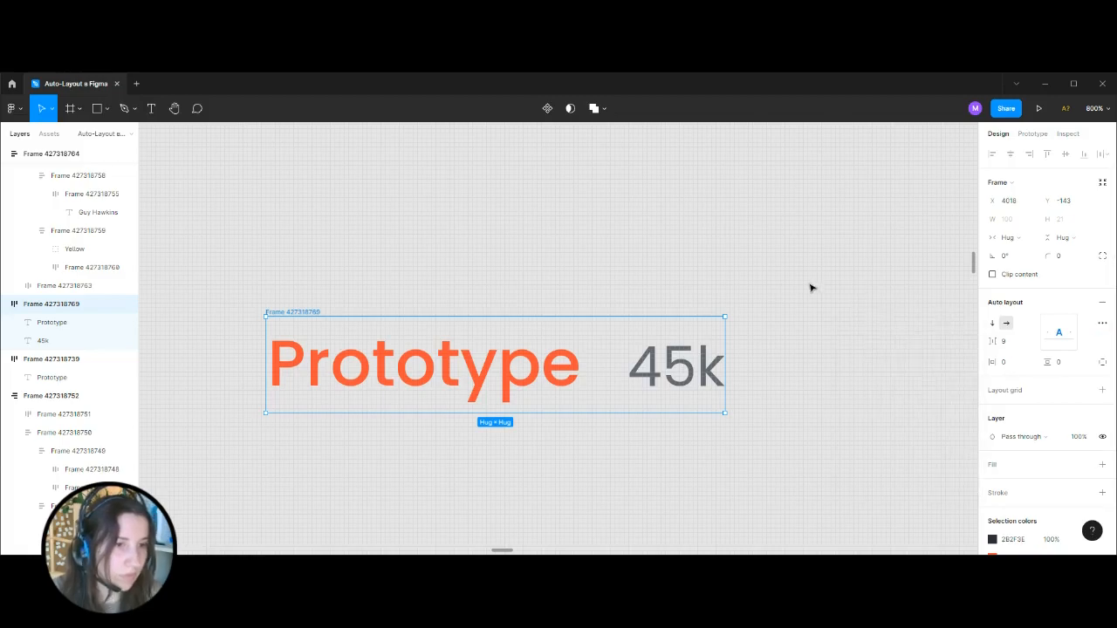
Examine the baseline alignment of the Prototype and 45k texts and the frame's advanced layout settings.
{"action": "left_click", "coordinate": [800, 302]}
{"action": "key", "text": "ctrl+minus"}
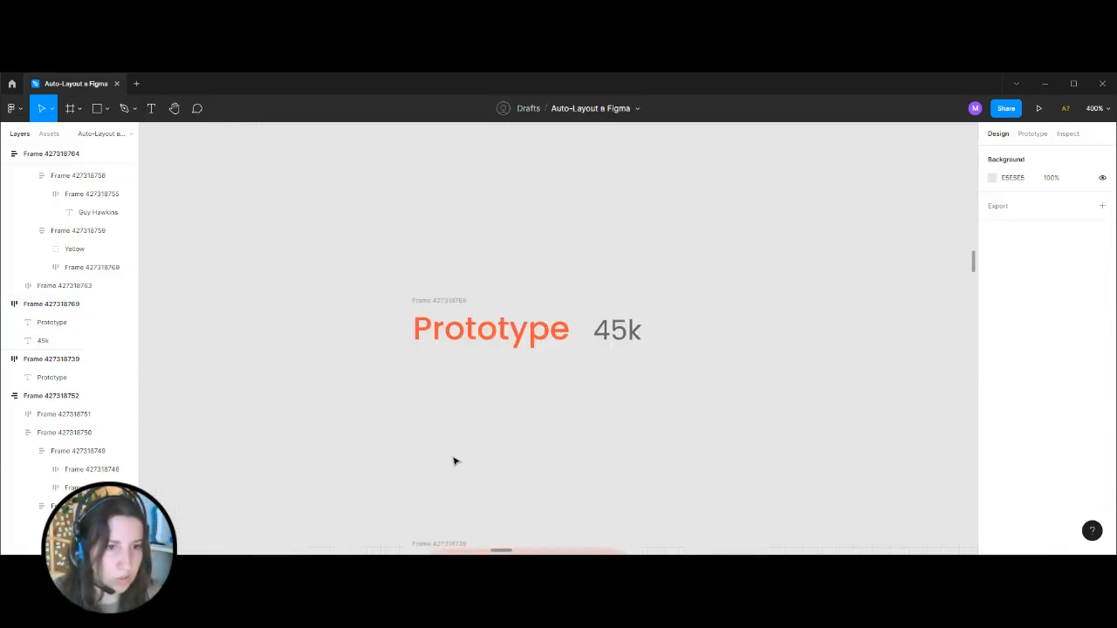
{"action": "left_click", "coordinate": [422, 300]}
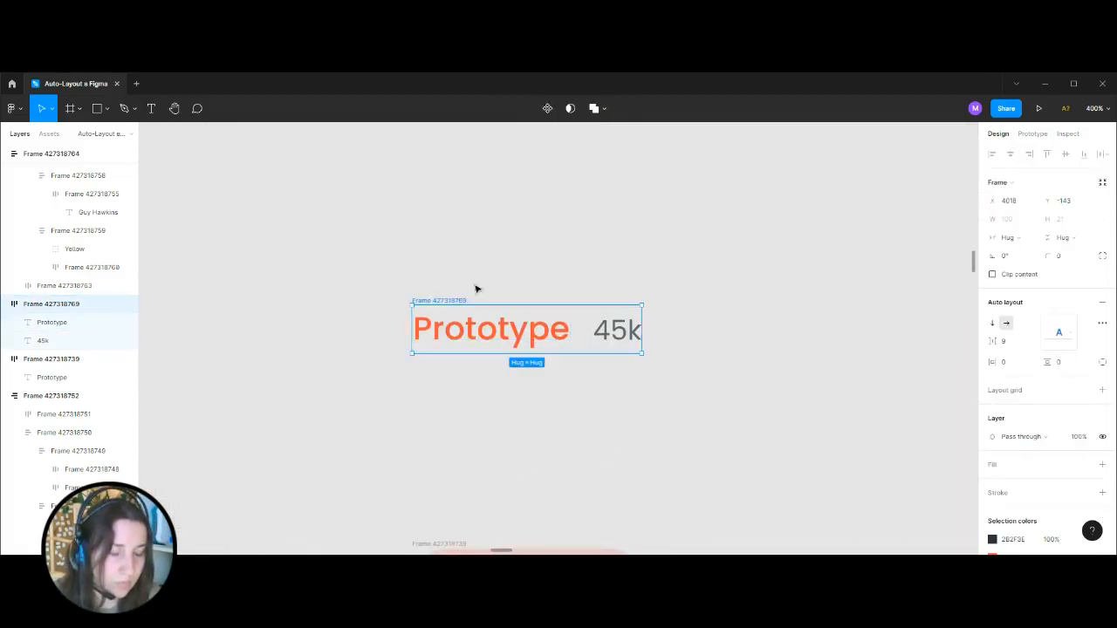
{"action": "left_click", "coordinate": [626, 265]}
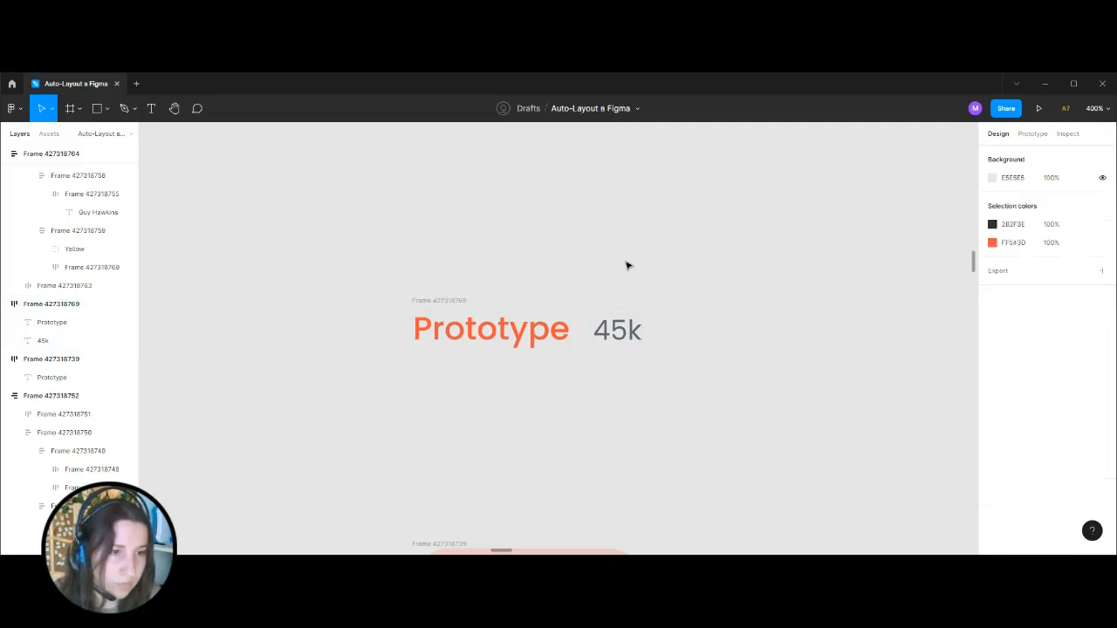
{"action": "left_click", "coordinate": [456, 301]}
{"action": "left_click", "coordinate": [757, 260]}
{"action": "left_click", "coordinate": [491, 297]}
{"action": "left_click", "coordinate": [1102, 323]}
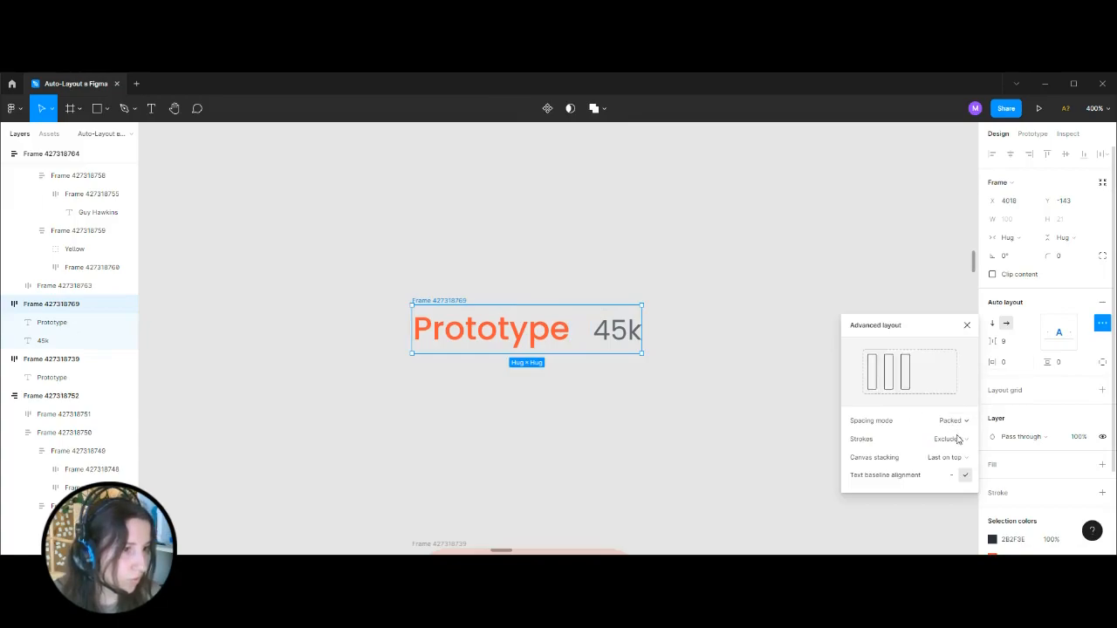
Delete the auto layout frame containing the Prototype and 45k texts.
{"action": "left_click", "coordinate": [435, 290]}
{"action": "left_click", "coordinate": [439, 298]}
{"action": "key", "text": "Delete"}
Copy the avatar row with the plus button from the Design header onto the canvas above the screen.
{"action": "scroll", "coordinate": [624, 238], "scroll_direction": "down", "scroll_amount": 2}
{"action": "scroll", "coordinate": [545, 304], "scroll_direction": "down", "scroll_amount": 5}
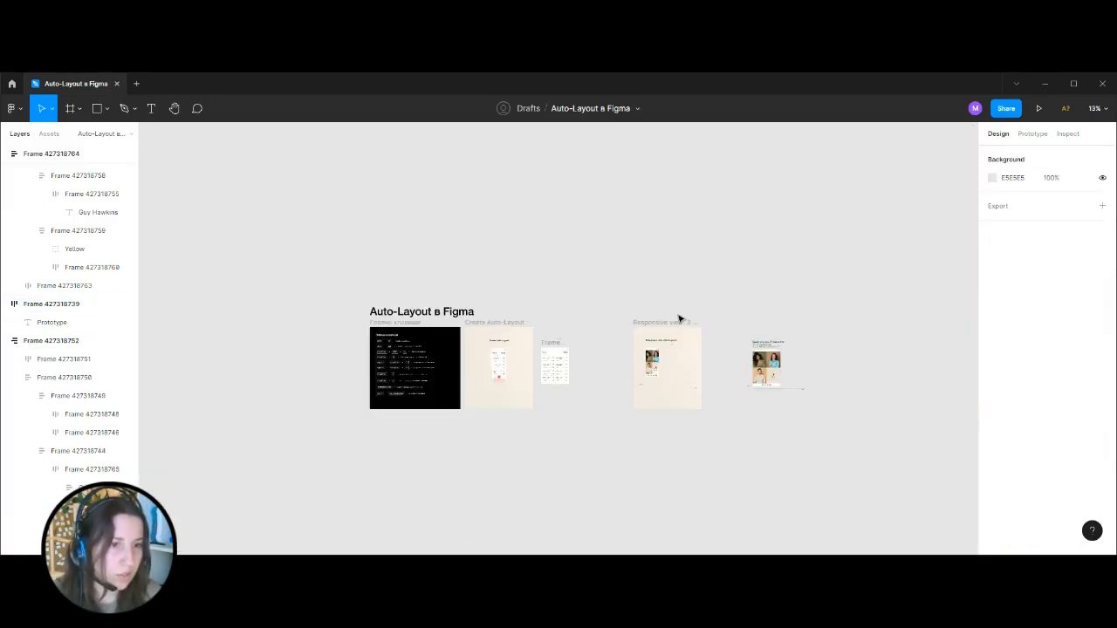
{"action": "scroll", "coordinate": [634, 393], "scroll_direction": "down", "scroll_amount": 3}
{"action": "scroll", "coordinate": [685, 301], "scroll_direction": "up", "scroll_amount": 5}
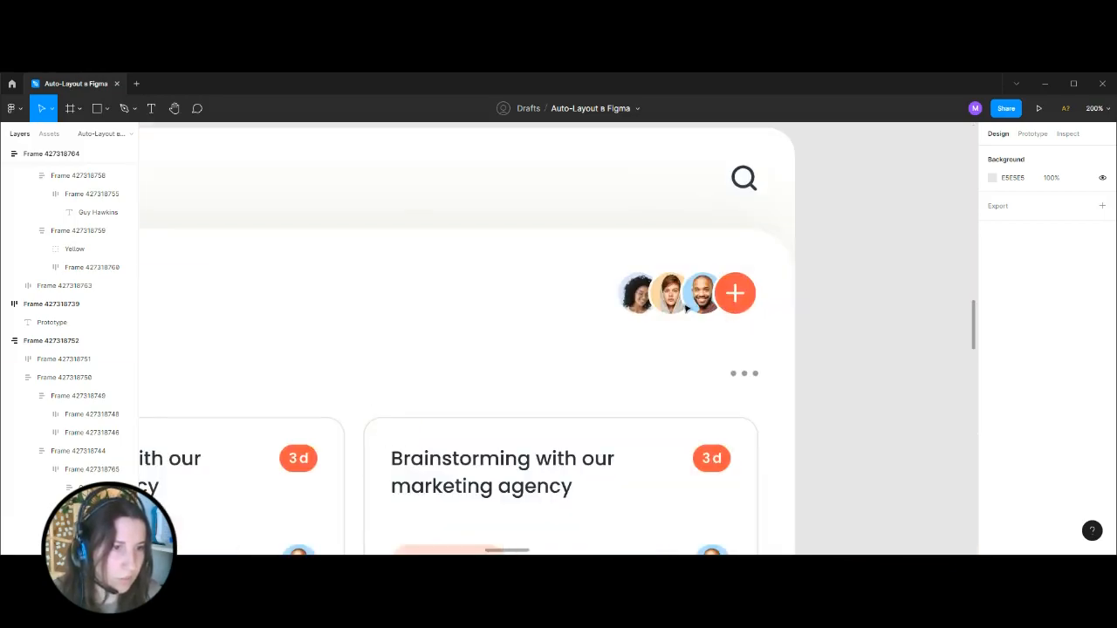
{"action": "left_click", "coordinate": [687, 301]}
{"action": "double_click", "coordinate": [695, 297]}
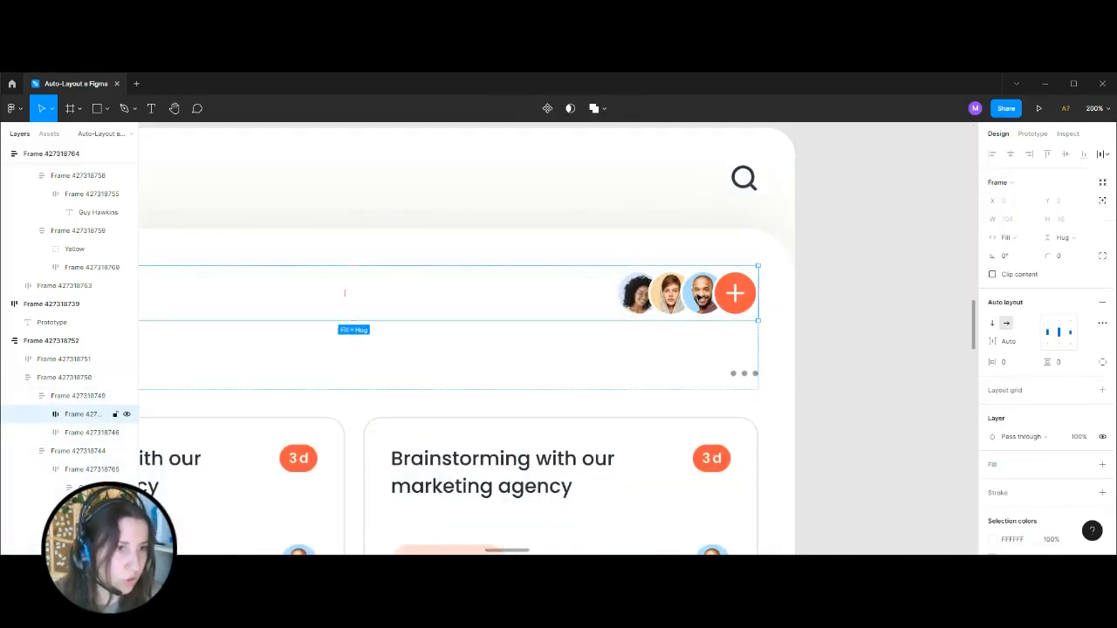
{"action": "double_click", "coordinate": [695, 298]}
{"action": "left_click_drag", "start_coordinate": [686, 300], "coordinate": [678, 193]}
{"action": "key", "text": "ctrl+z"}
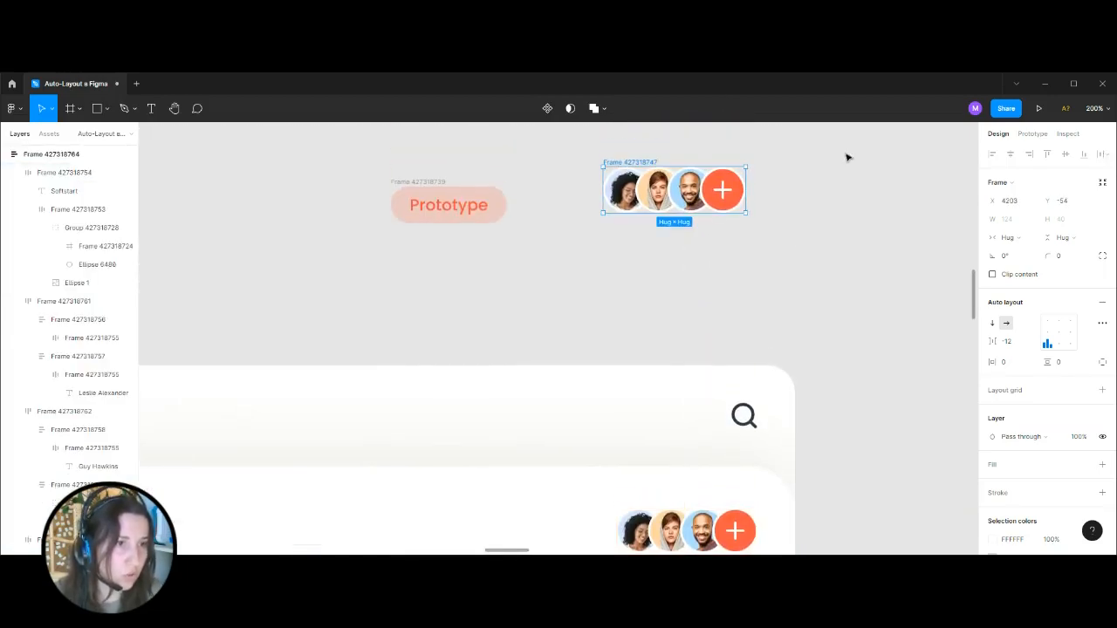
Show the canvas as outlines and inspect the third circle's stroke in the copied avatar row.
{"action": "left_click_drag", "start_coordinate": [831, 174], "coordinate": [782, 275]}
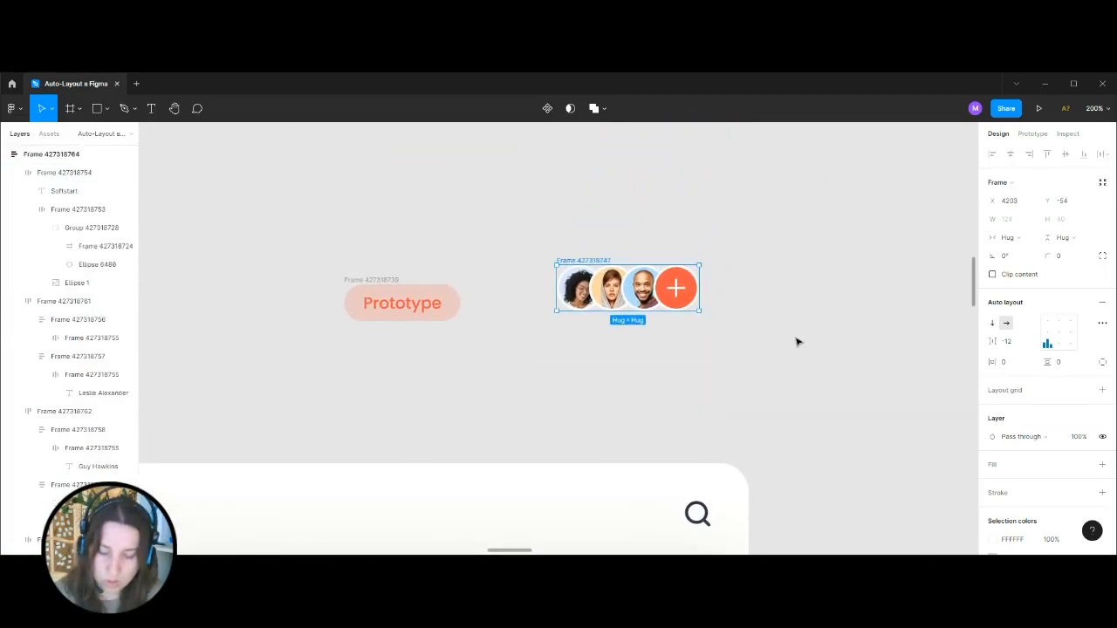
{"action": "key", "text": "ctrl+y"}
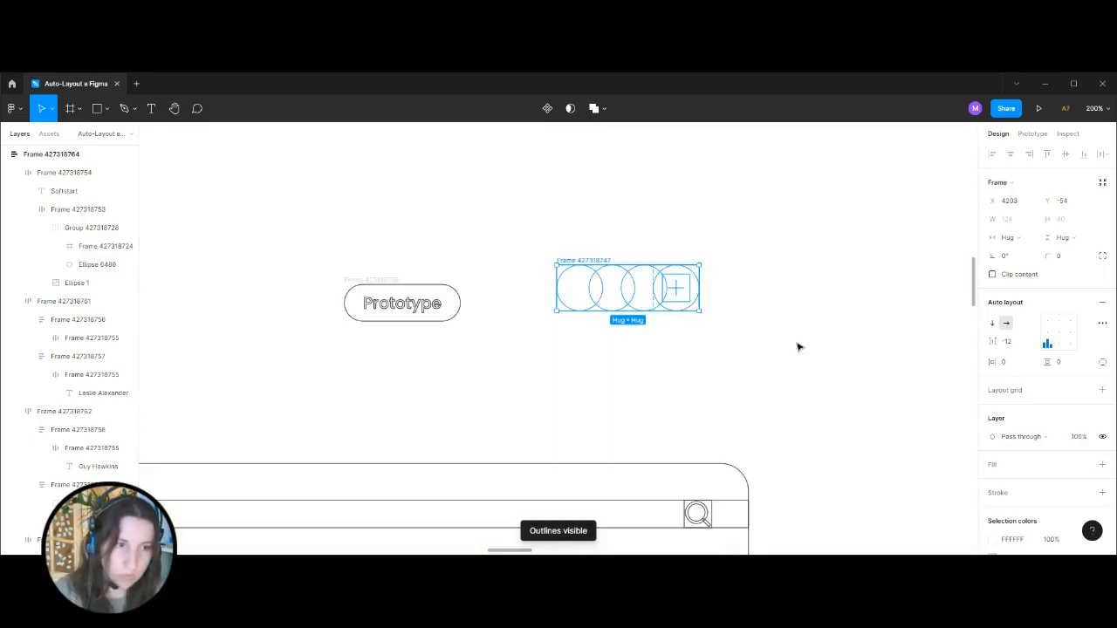
{"action": "left_click", "coordinate": [787, 300]}
{"action": "left_click_drag", "start_coordinate": [787, 228], "coordinate": [743, 271]}
{"action": "key", "text": "ctrl+plus"}
{"action": "key", "text": "ctrl+plus"}
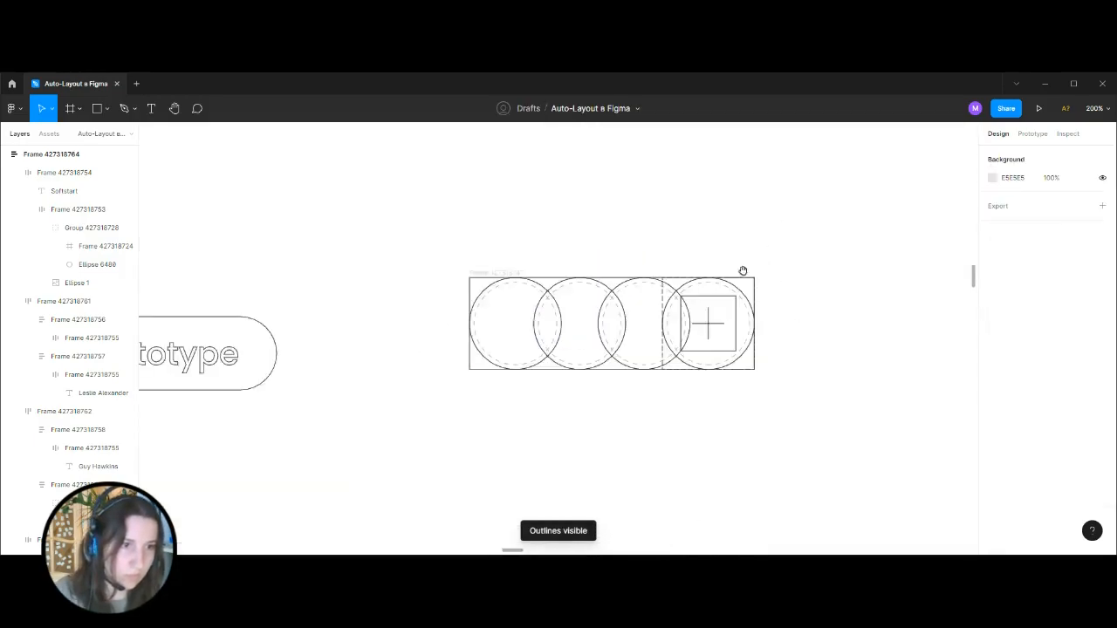
{"action": "left_click_drag", "start_coordinate": [765, 195], "coordinate": [660, 216]}
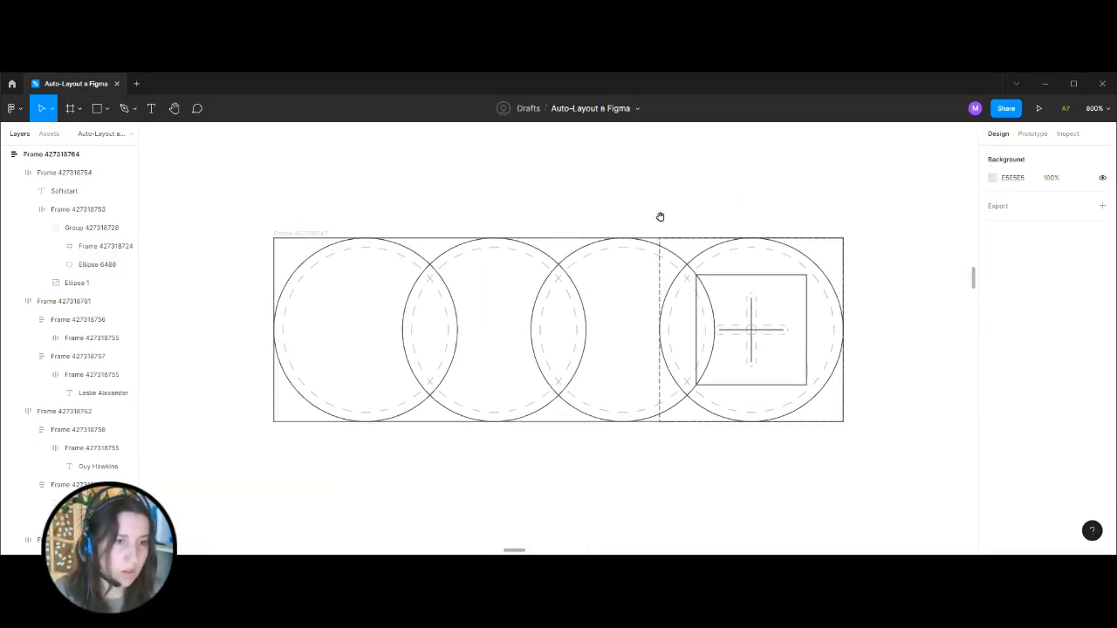
{"action": "left_click", "coordinate": [616, 248]}
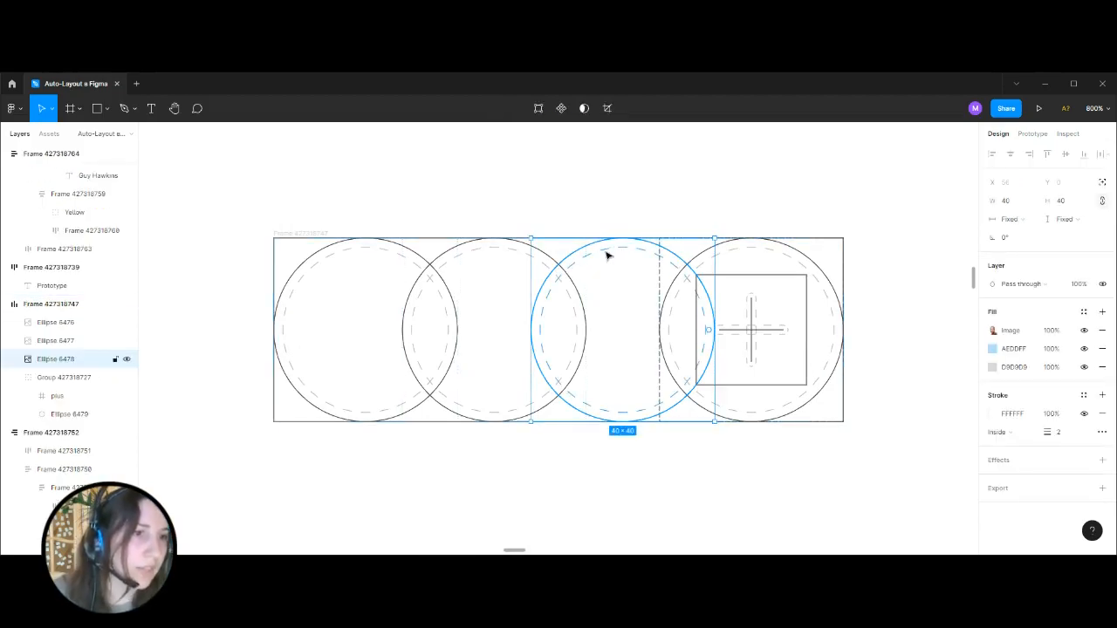
{"action": "left_click", "coordinate": [441, 273], "text": "shift"}
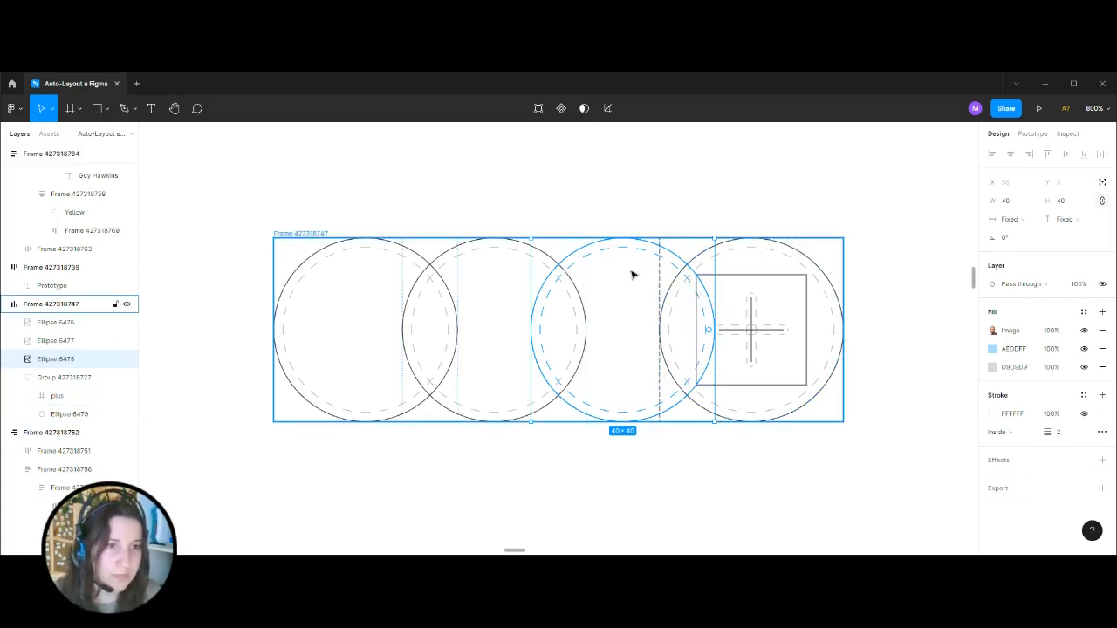
Set the stroke position of all four circles in the copied avatar row to Outside.
{"action": "left_click", "coordinate": [1008, 437]}
{"action": "left_click", "coordinate": [913, 335]}
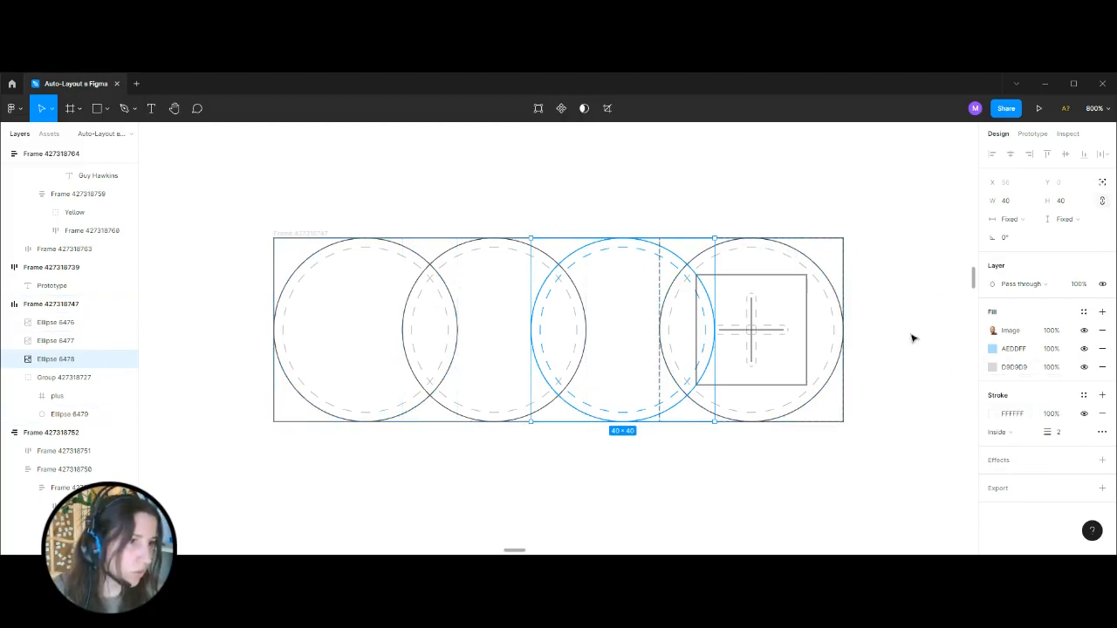
{"action": "left_click", "coordinate": [813, 261], "text": "shift"}
{"action": "left_click", "coordinate": [528, 245], "text": "shift"}
{"action": "left_click", "coordinate": [1000, 450]}
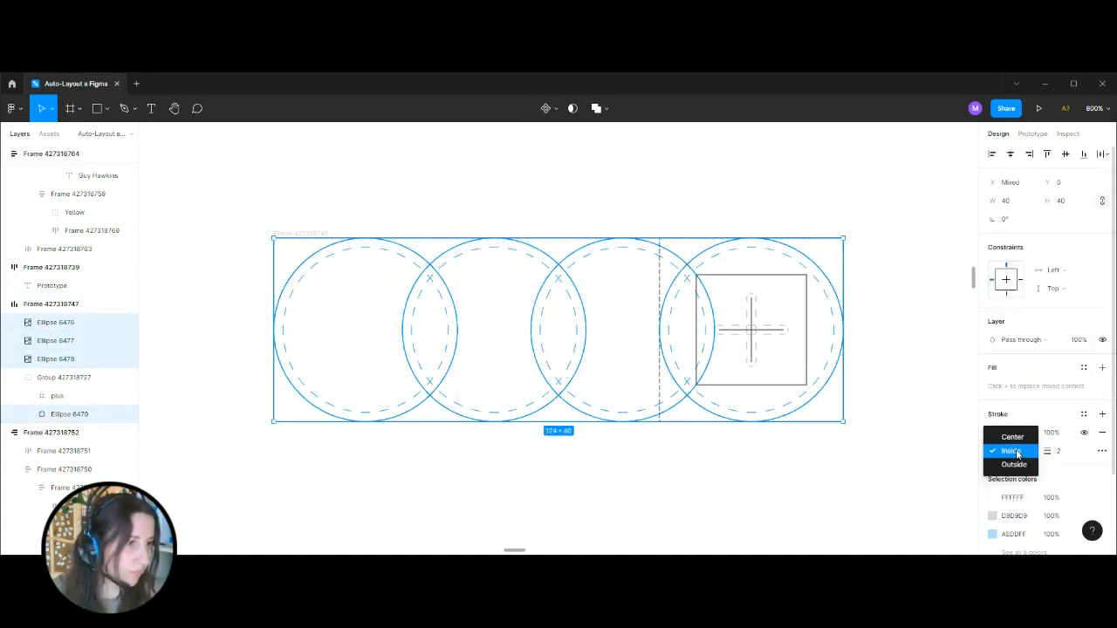
{"action": "left_click", "coordinate": [1017, 464]}
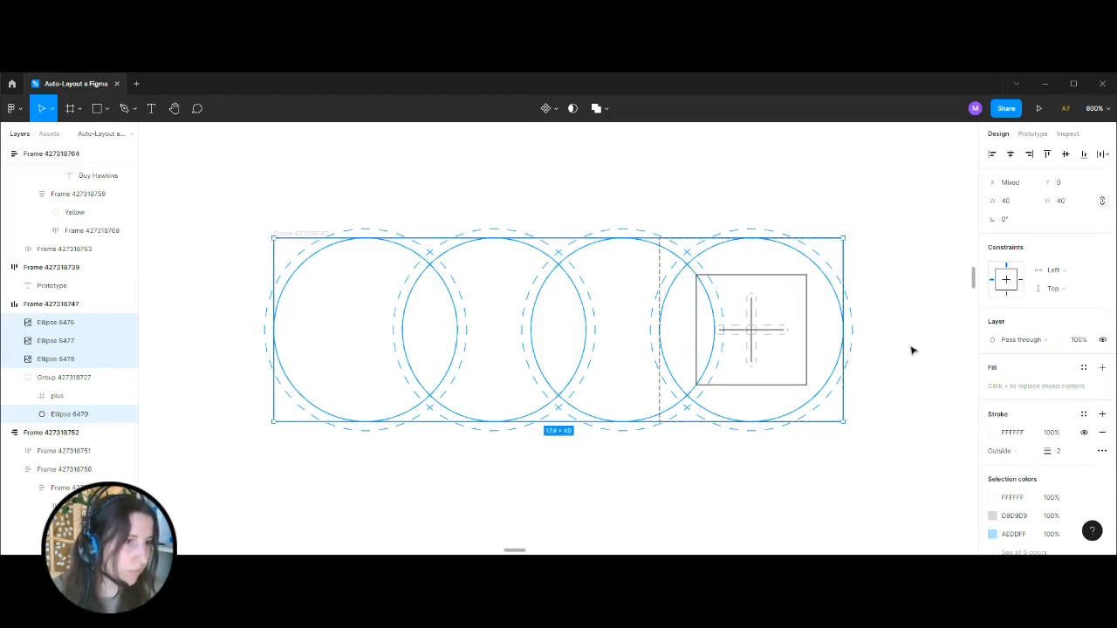
{"action": "scroll", "coordinate": [1067, 364], "scroll_direction": "down", "scroll_amount": 2}
{"action": "left_click", "coordinate": [901, 258]}
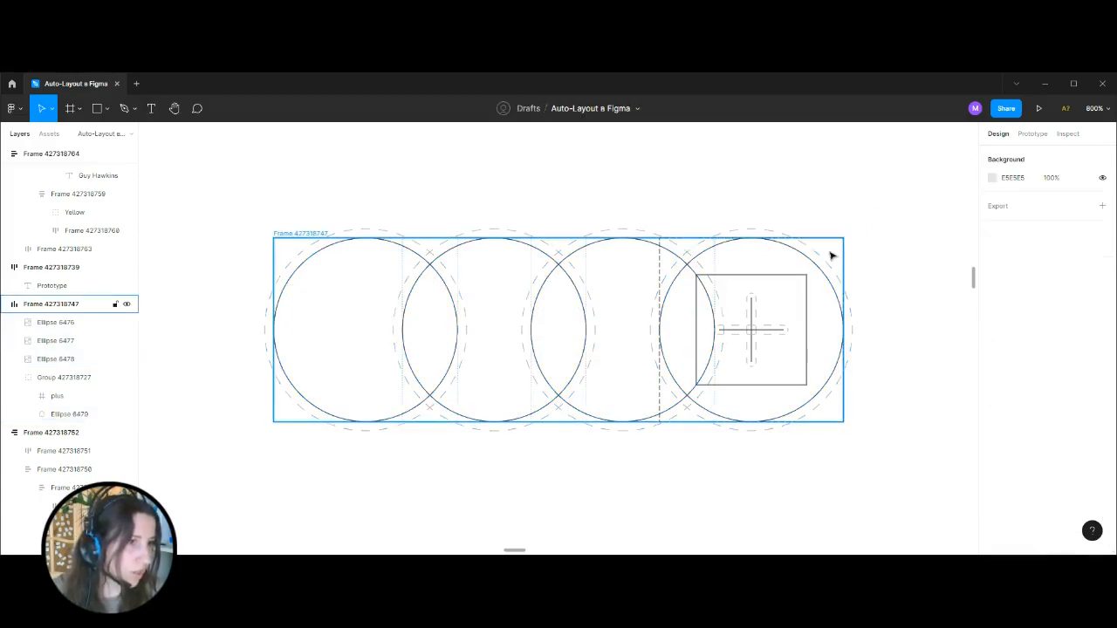
Set the strokes of the copied avatar row to be included in its auto layout.
{"action": "left_click", "coordinate": [830, 253]}
{"action": "left_click", "coordinate": [1103, 323]}
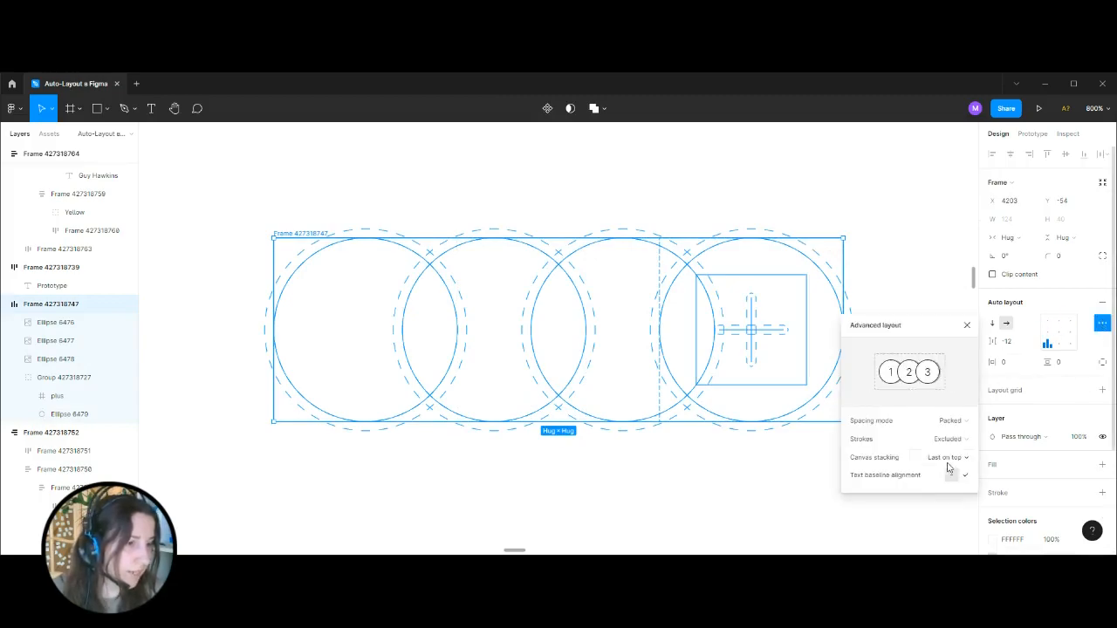
{"action": "left_click", "coordinate": [948, 462]}
{"action": "left_click", "coordinate": [950, 464]}
{"action": "left_click", "coordinate": [951, 439]}
{"action": "left_click", "coordinate": [956, 426]}
{"action": "left_click_drag", "start_coordinate": [687, 191], "coordinate": [566, 126]}
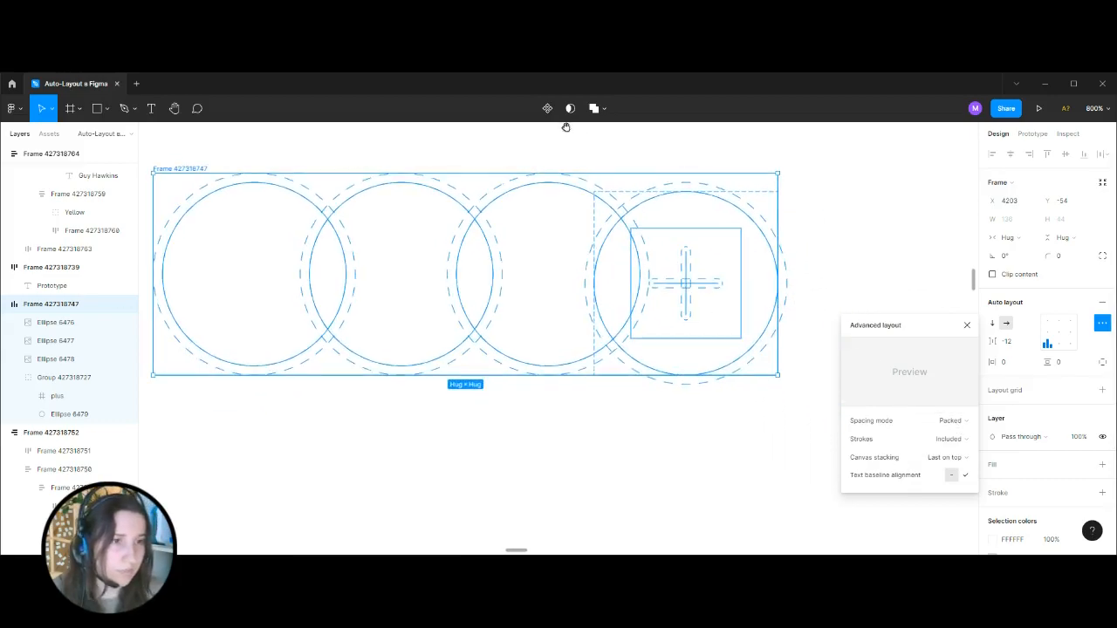
Compare how the plus circle and the first avatar circle, with their outside strokes, sit within the row's frame.
{"action": "left_click", "coordinate": [692, 190]}
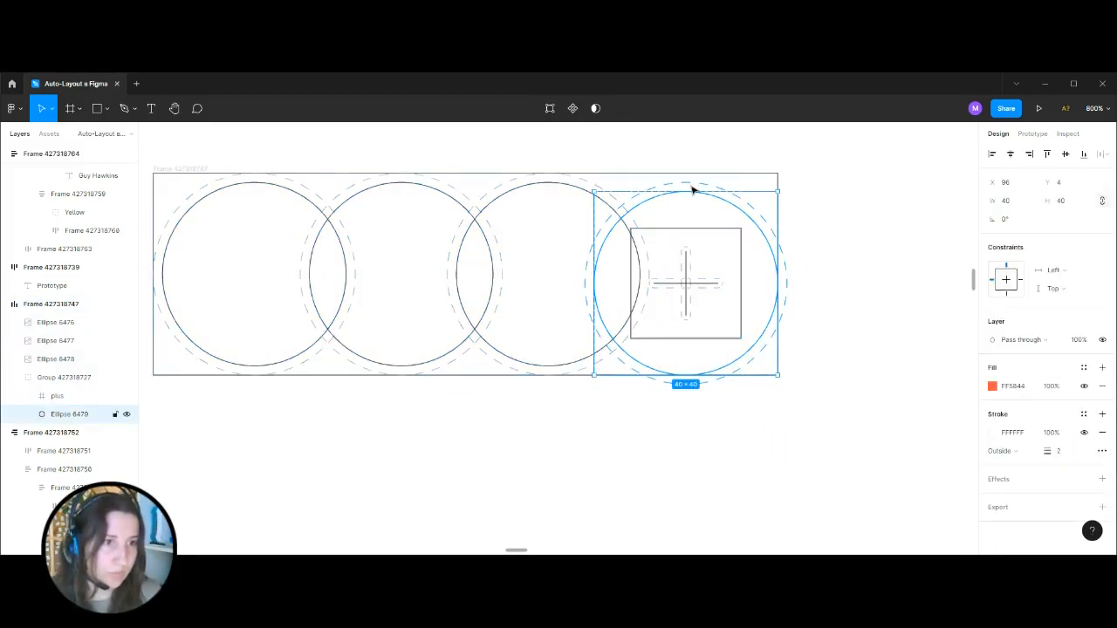
{"action": "left_click", "coordinate": [860, 205]}
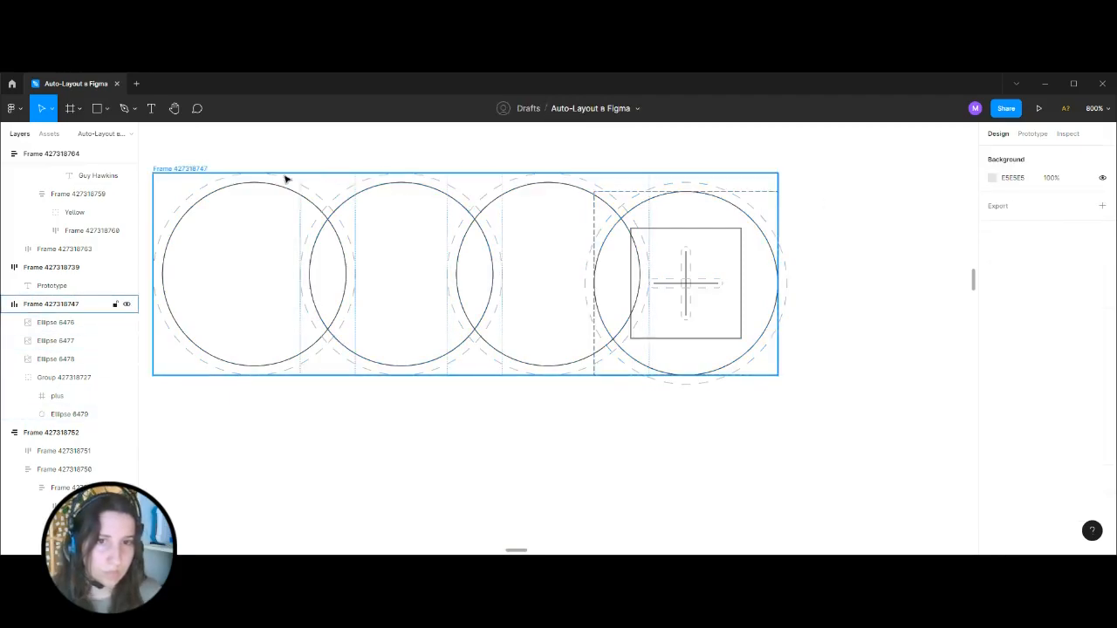
{"action": "left_click", "coordinate": [190, 179]}
{"action": "left_click", "coordinate": [220, 196]}
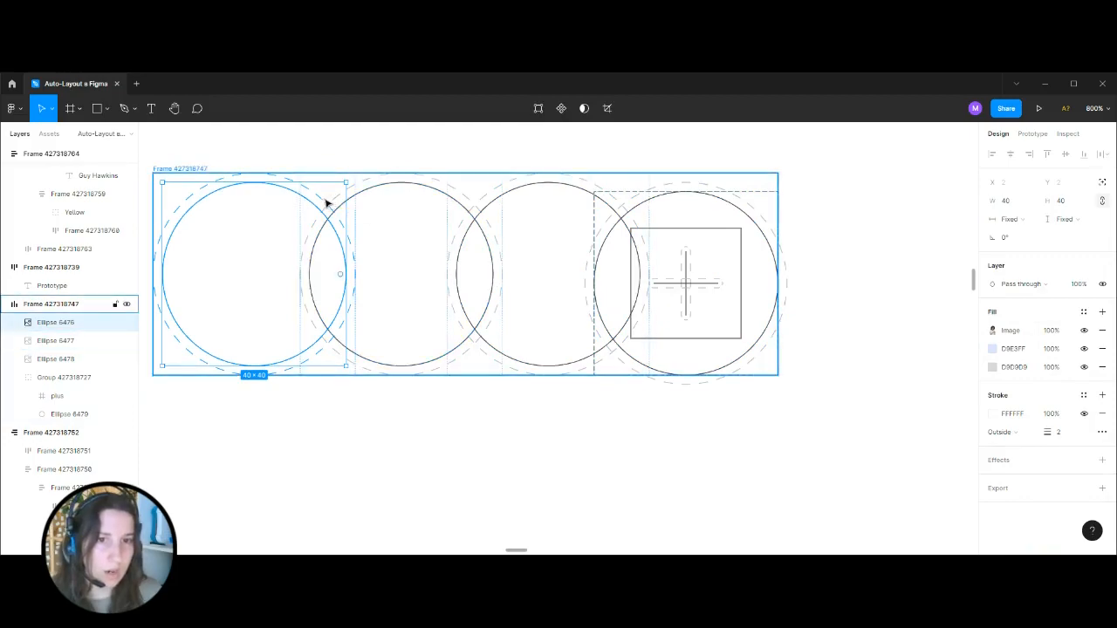
{"action": "left_click", "coordinate": [374, 144]}
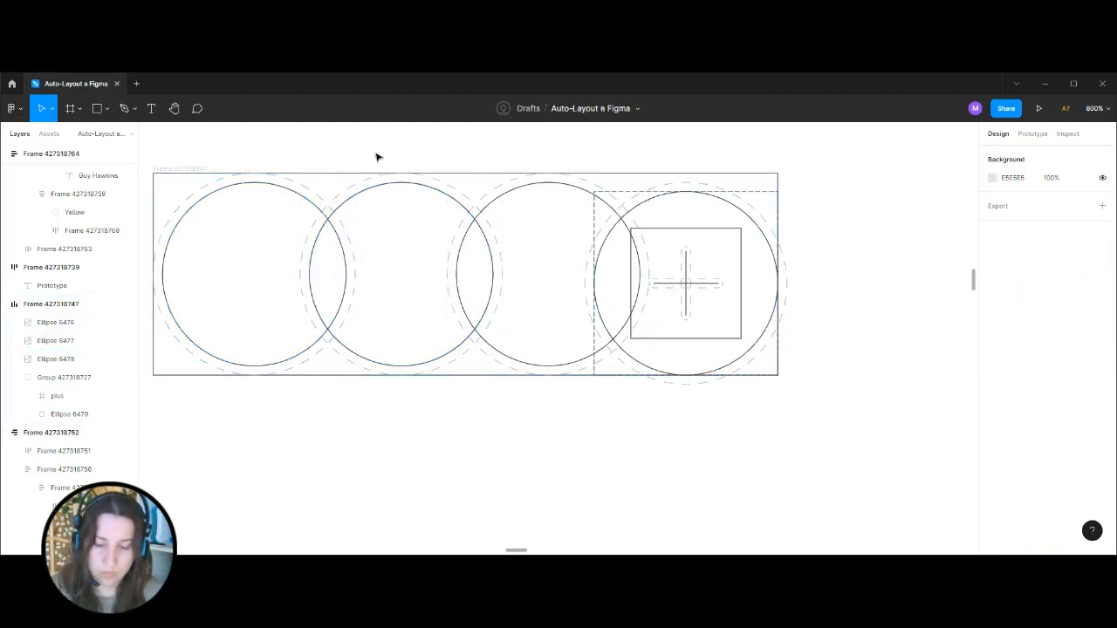
Hide the canvas outlines and exclude strokes from the avatar row's auto layout.
{"action": "key", "text": "ctrl+y"}
{"action": "left_click", "coordinate": [194, 175]}
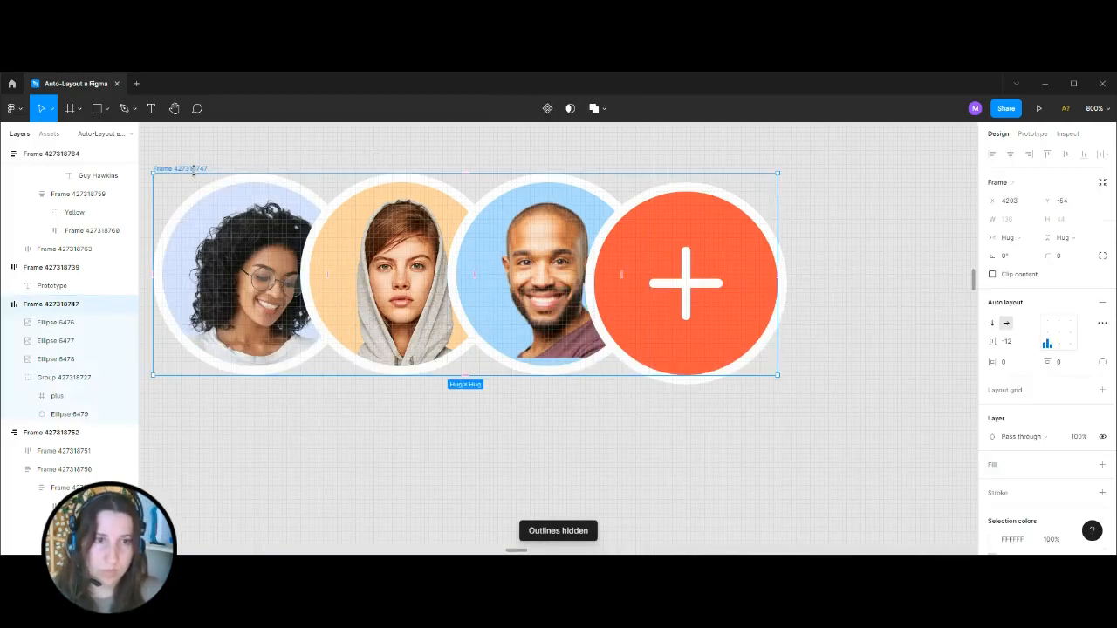
{"action": "left_click", "coordinate": [1102, 323]}
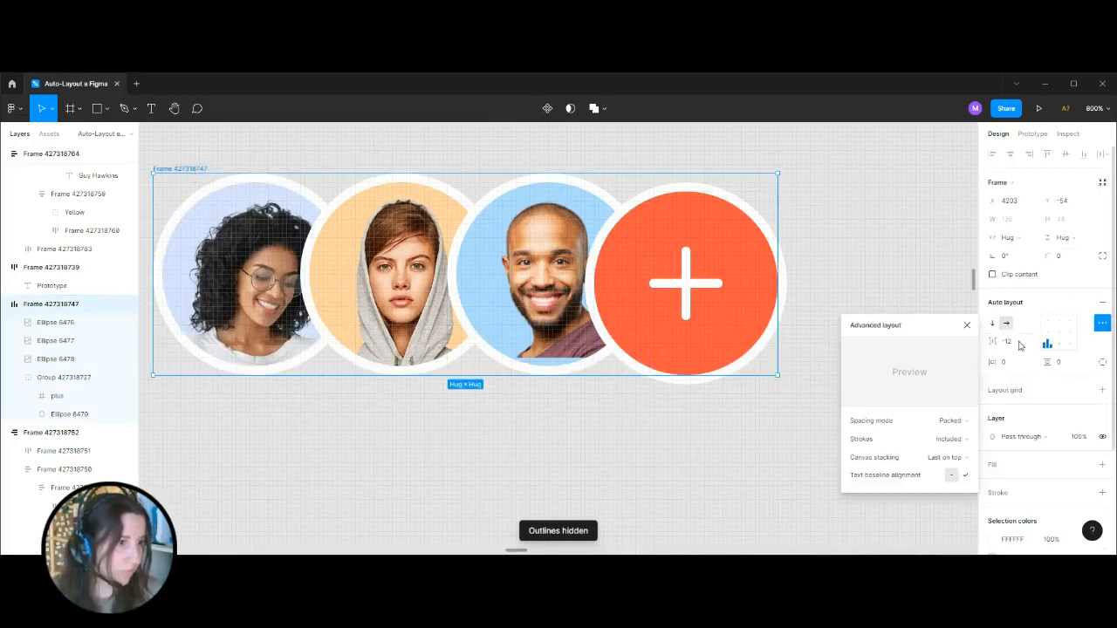
{"action": "left_click", "coordinate": [951, 439]}
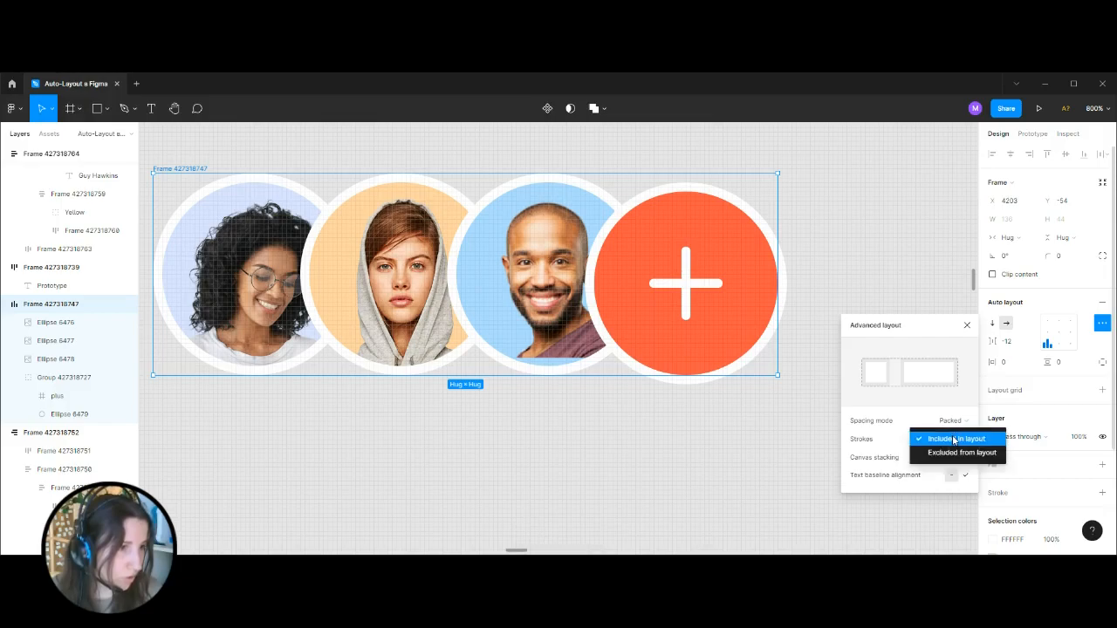
{"action": "left_click", "coordinate": [961, 452]}
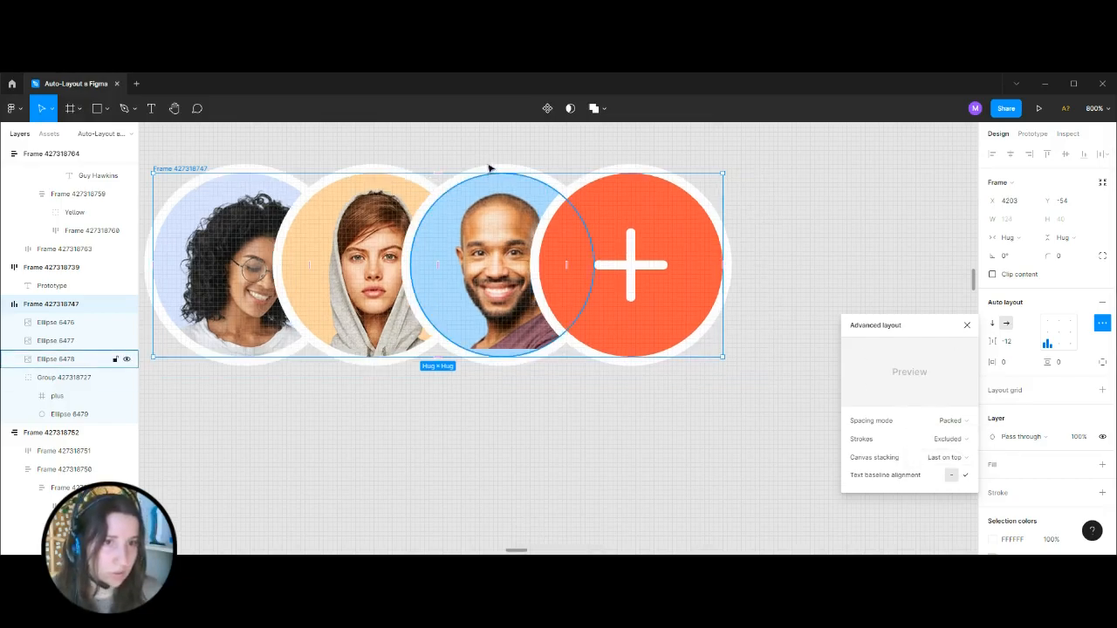
Examine how the second avatar's outside stroke relates to the avatar row's frame boundary.
{"action": "left_click_drag", "start_coordinate": [381, 135], "coordinate": [402, 190]}
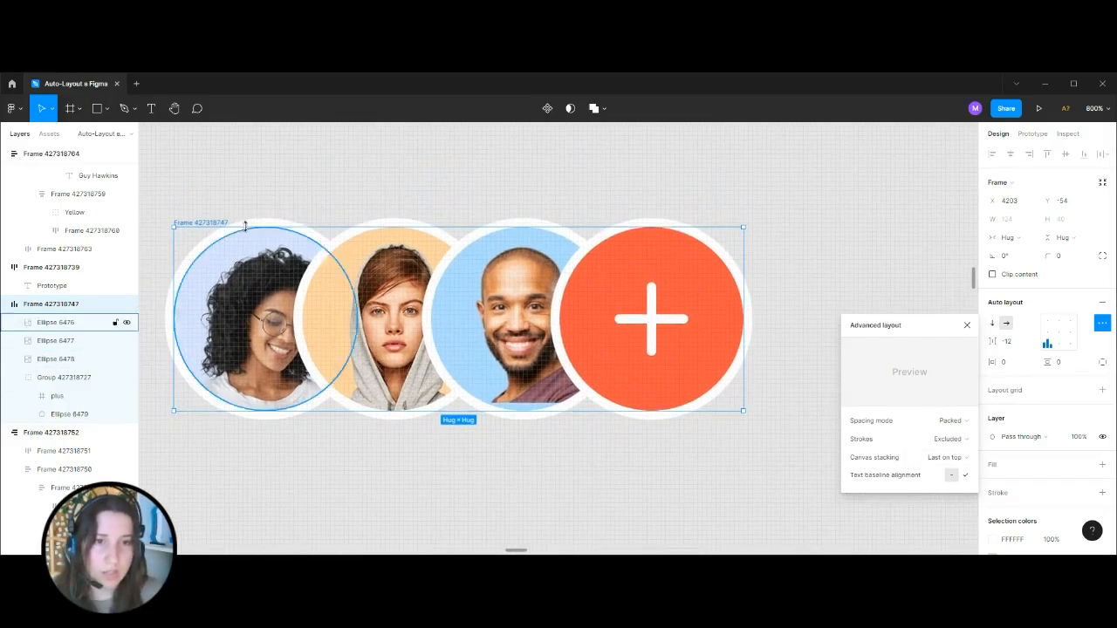
{"action": "left_click", "coordinate": [385, 249]}
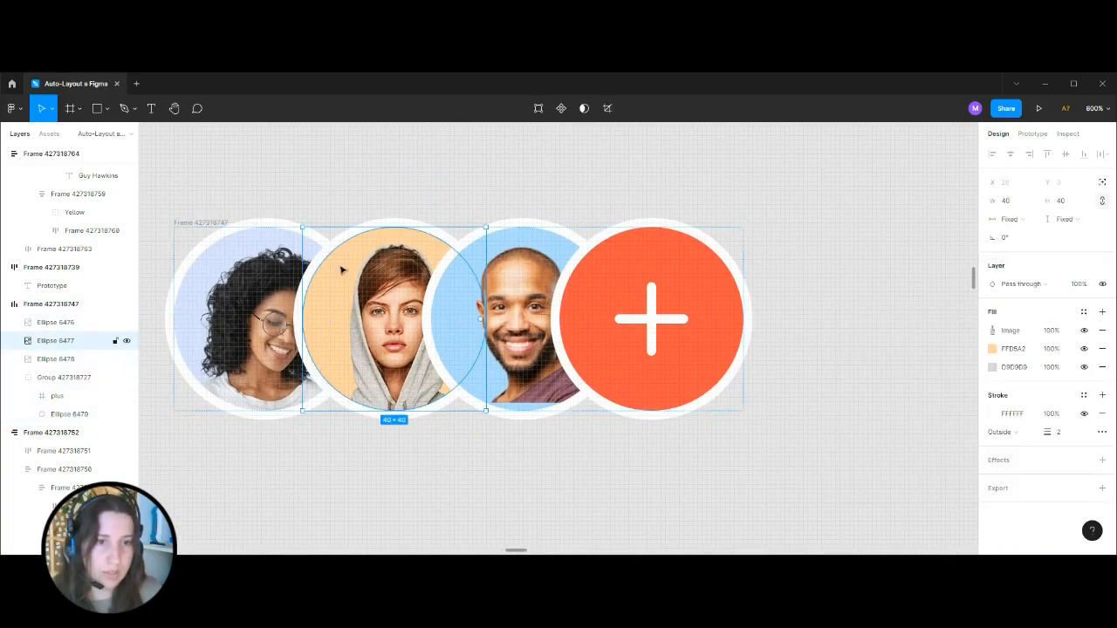
{"action": "left_click", "coordinate": [410, 201]}
{"action": "left_click", "coordinate": [210, 221]}
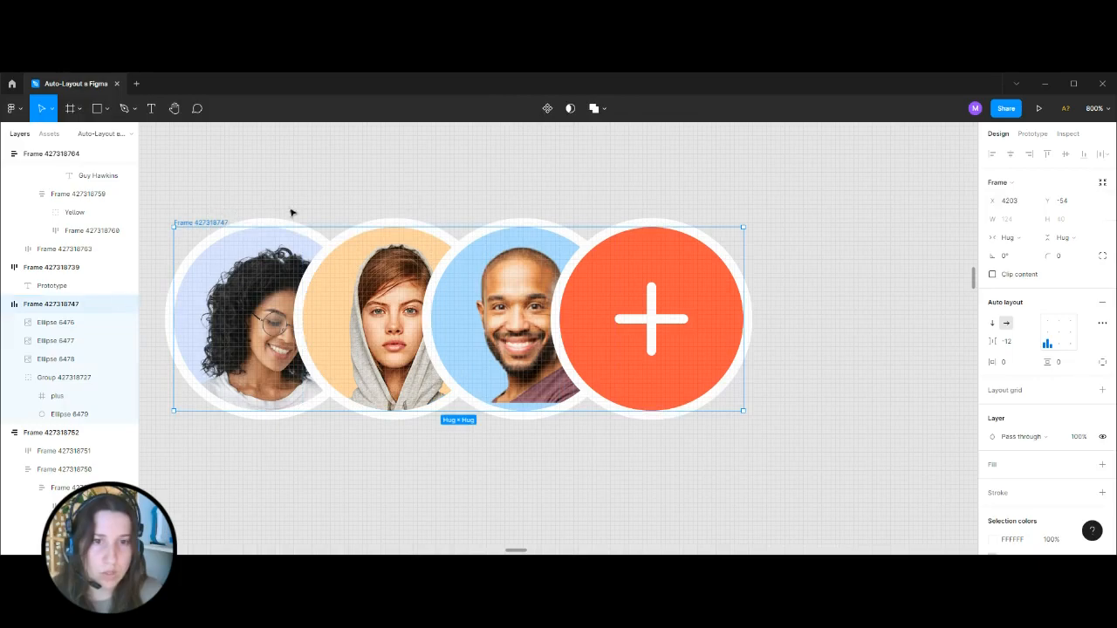
Draw a rectangle about 131 by 15 beneath the copied avatar row.
{"action": "scroll", "coordinate": [370, 451], "scroll_direction": "down", "scroll_amount": 1}
{"action": "left_click", "coordinate": [107, 108]}
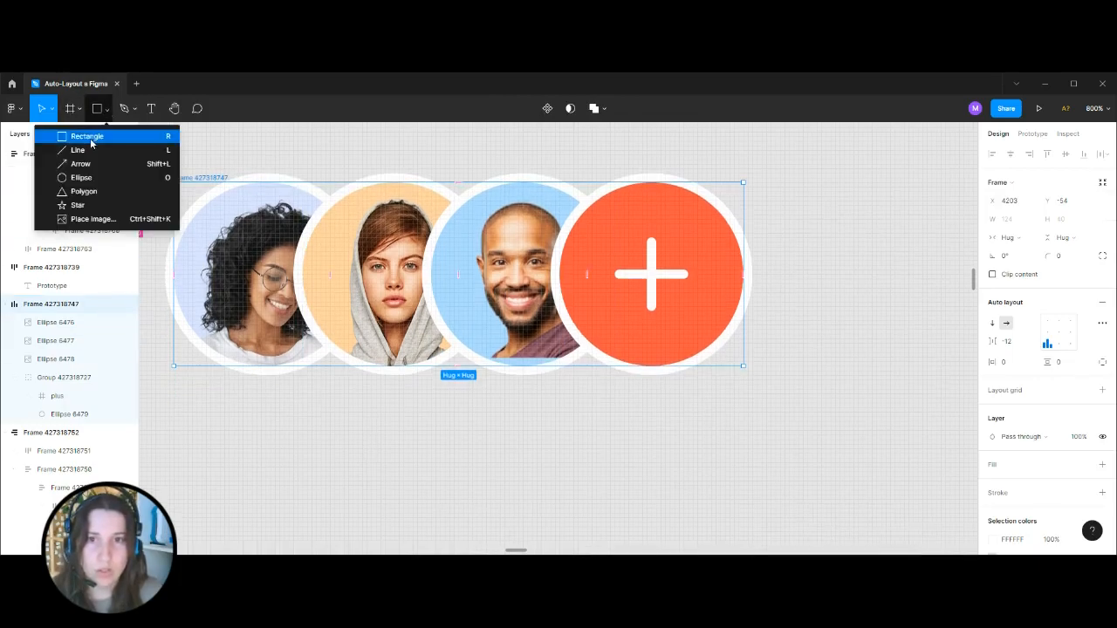
{"action": "left_click", "coordinate": [82, 131]}
{"action": "left_click_drag", "start_coordinate": [178, 418], "coordinate": [395, 475]}
{"action": "left_click_drag", "start_coordinate": [714, 492], "coordinate": [780, 485]}
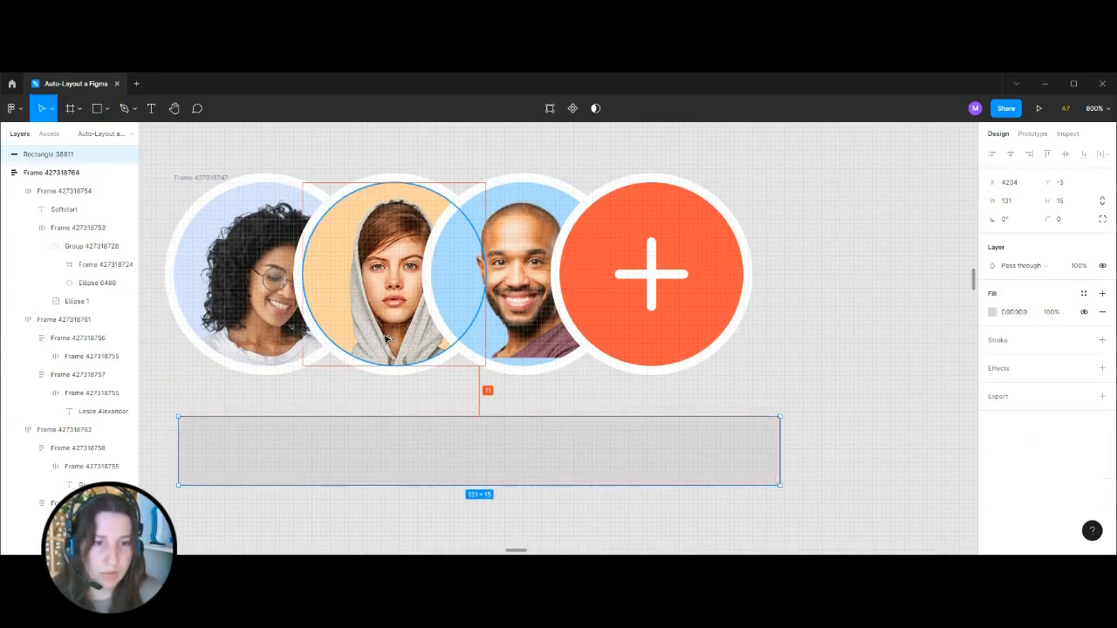
Set the vertical spacing between the avatar row and the rectangle to 16 and measure the distance between them.
{"action": "left_click", "coordinate": [187, 181], "text": "shift"}
{"action": "left_click", "coordinate": [1013, 278]}
{"action": "type", "text": "16"}
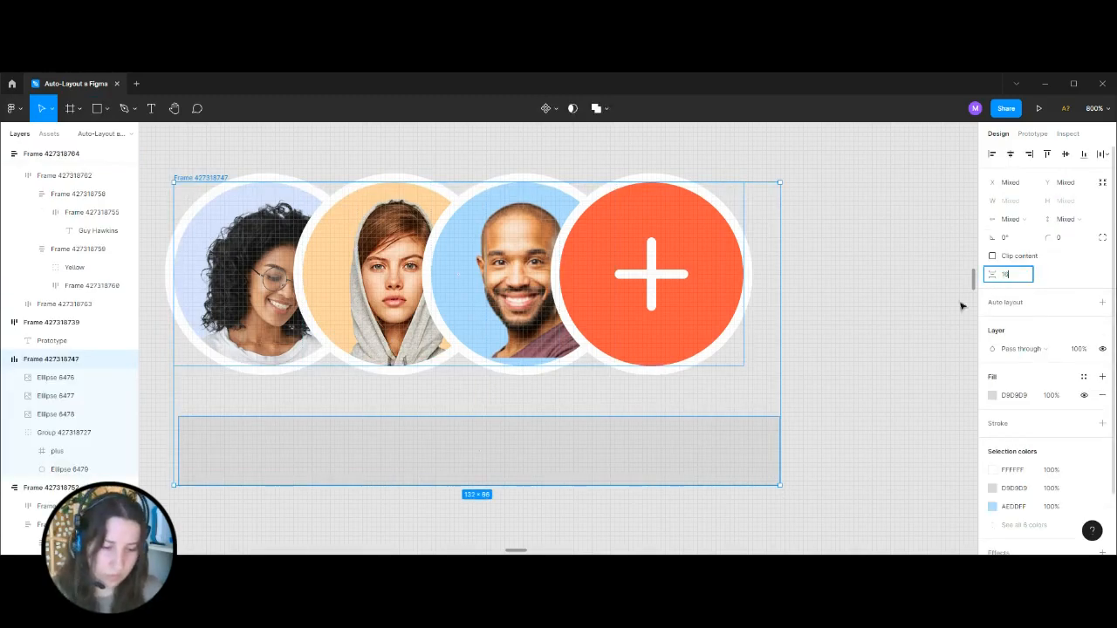
{"action": "key", "text": "Return"}
{"action": "key", "text": "alt"}
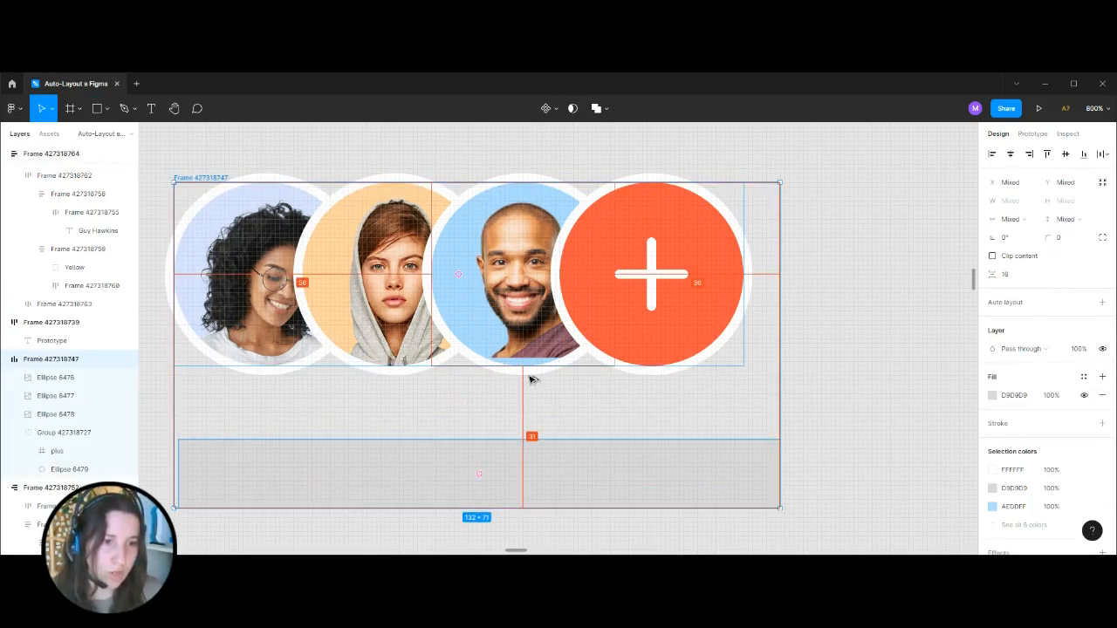
{"action": "left_click", "coordinate": [185, 159]}
Switch the avatar row's strokes back to Included in layout and check its distance to the rectangle.
{"action": "left_click", "coordinate": [192, 183]}
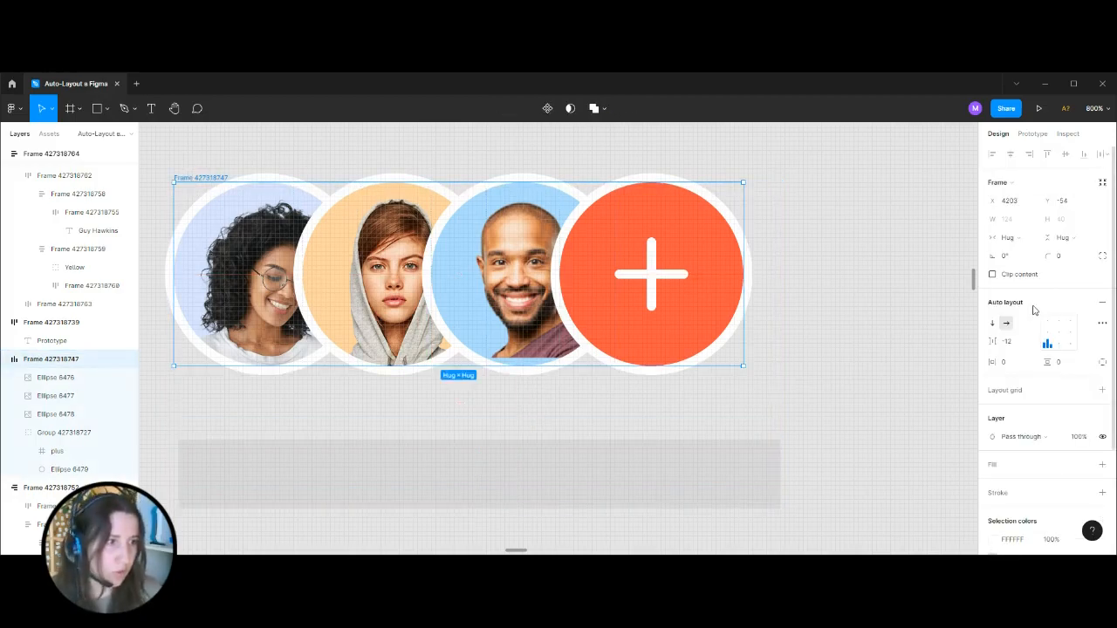
{"action": "left_click", "coordinate": [1102, 323]}
{"action": "left_click", "coordinate": [953, 439]}
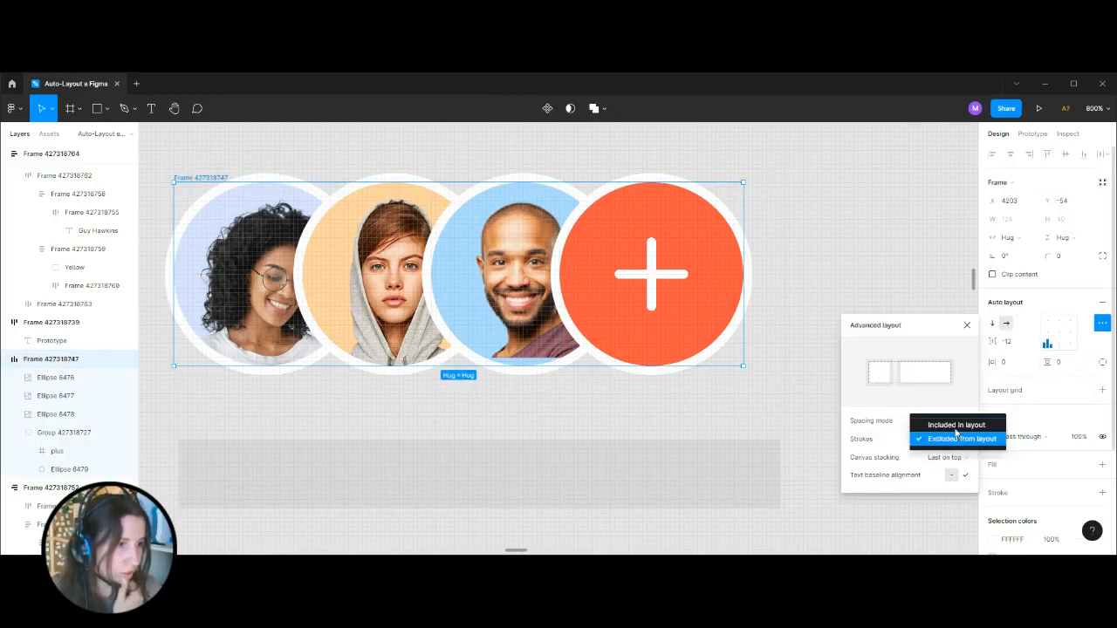
{"action": "left_click", "coordinate": [956, 429]}
{"action": "key", "text": "alt"}
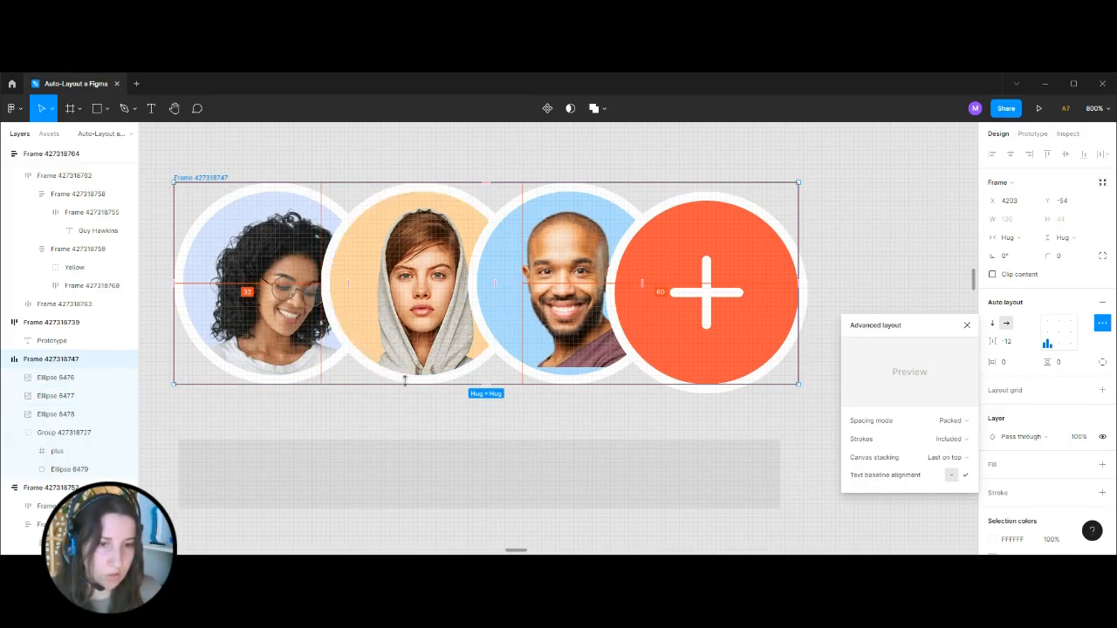
{"action": "left_click", "coordinate": [464, 414]}
Center the avatars and plus button within the avatar row's auto layout.
{"action": "left_click", "coordinate": [707, 231]}
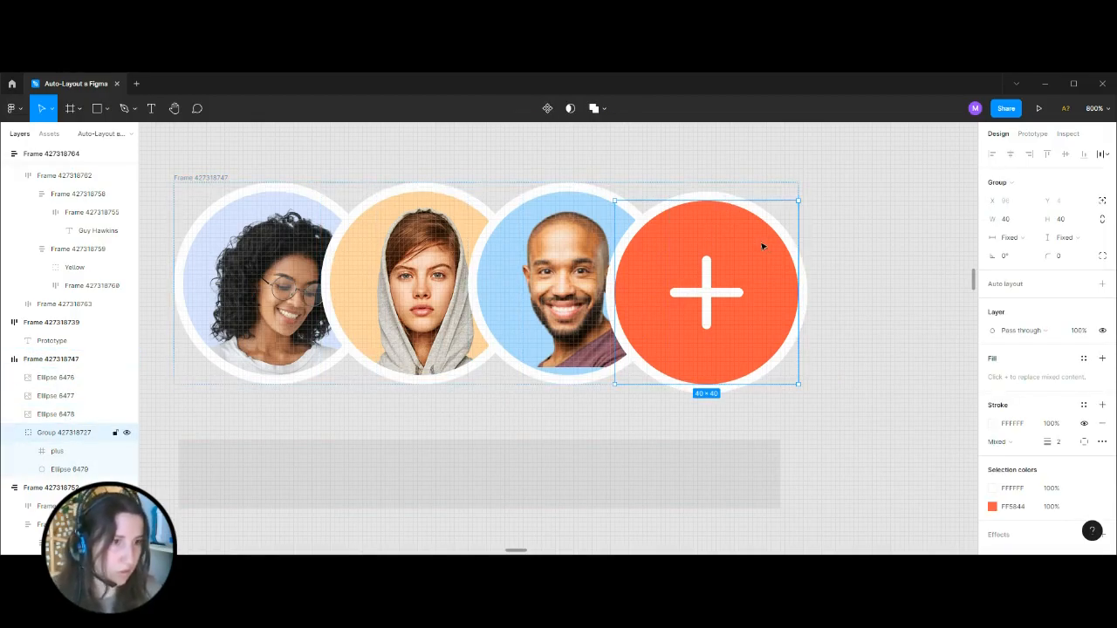
{"action": "left_click", "coordinate": [199, 178]}
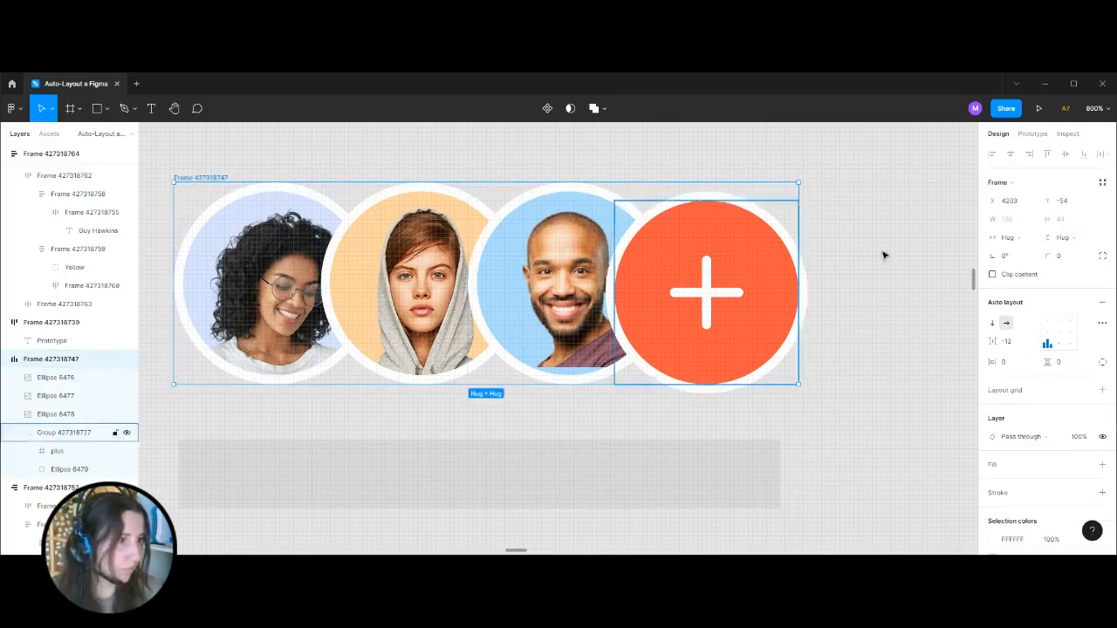
{"action": "left_click", "coordinate": [1061, 337]}
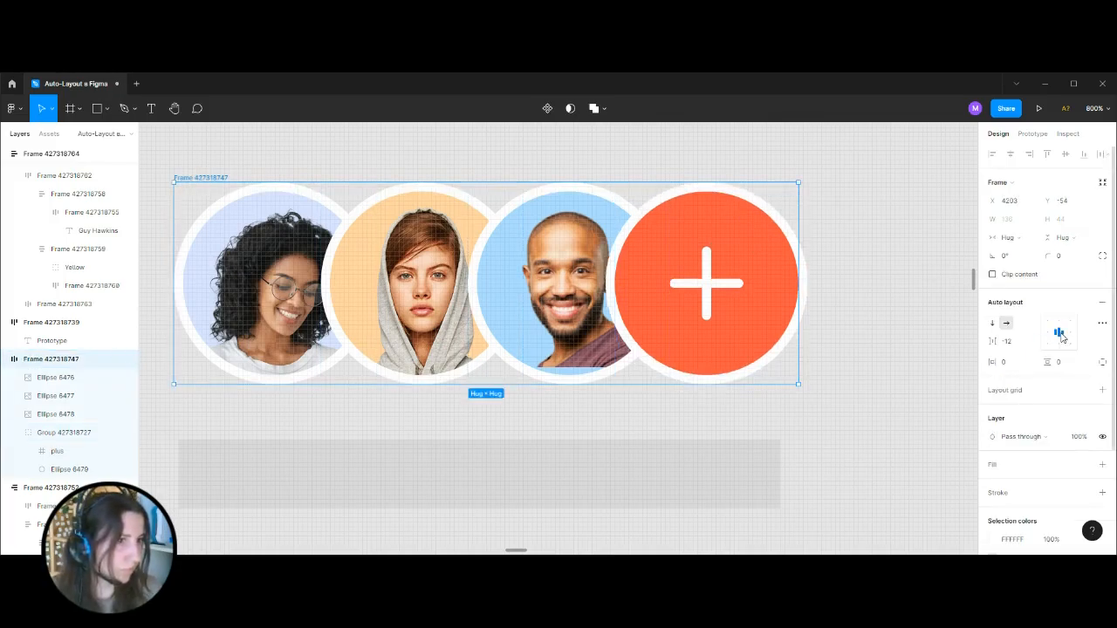
{"action": "left_click", "coordinate": [871, 248]}
Delete the copied avatar row and the rectangle above the Design screen.
{"action": "key", "text": "ctrl+minus"}
{"action": "key", "text": "ctrl+minus"}
{"action": "key", "text": "ctrl+minus"}
{"action": "left_click_drag", "start_coordinate": [338, 278], "coordinate": [671, 382]}
{"action": "key", "text": "Delete"}
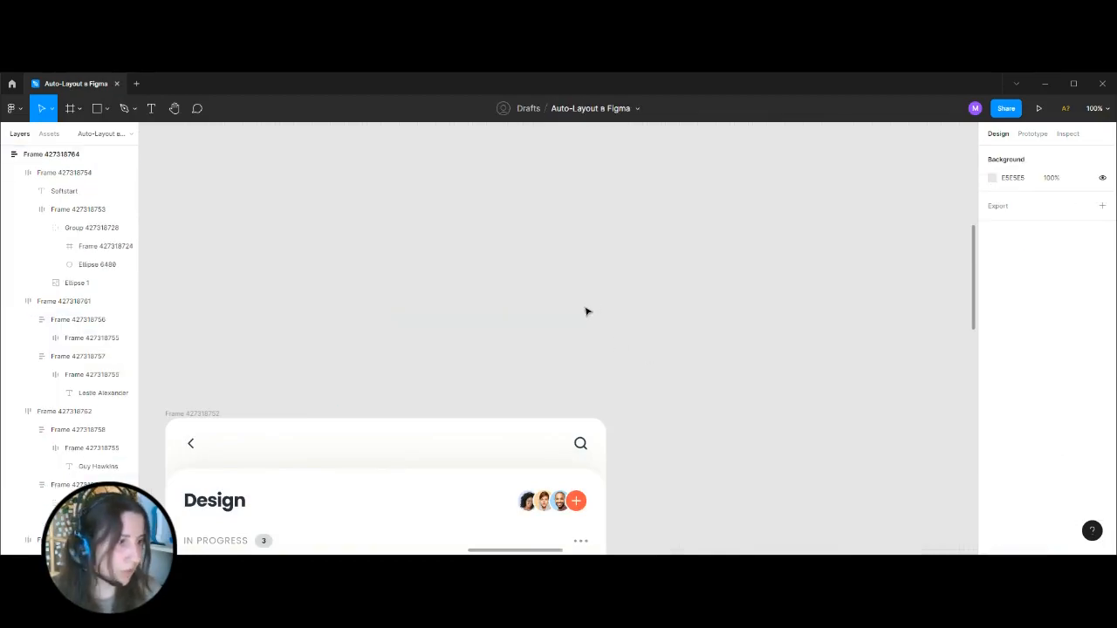
Look over the board's Create Auto-Layout and Responsive view sections from a zoomed-out overview.
{"action": "key", "text": "ctrl+minus"}
{"action": "key", "text": "ctrl+minus"}
{"action": "key", "text": "ctrl+minus"}
{"action": "key", "text": "ctrl+minus"}
{"action": "left_click_drag", "start_coordinate": [583, 353], "coordinate": [581, 308]}
{"action": "left_click_drag", "start_coordinate": [564, 269], "coordinate": [473, 295]}
{"action": "key", "text": "ctrl+plus"}
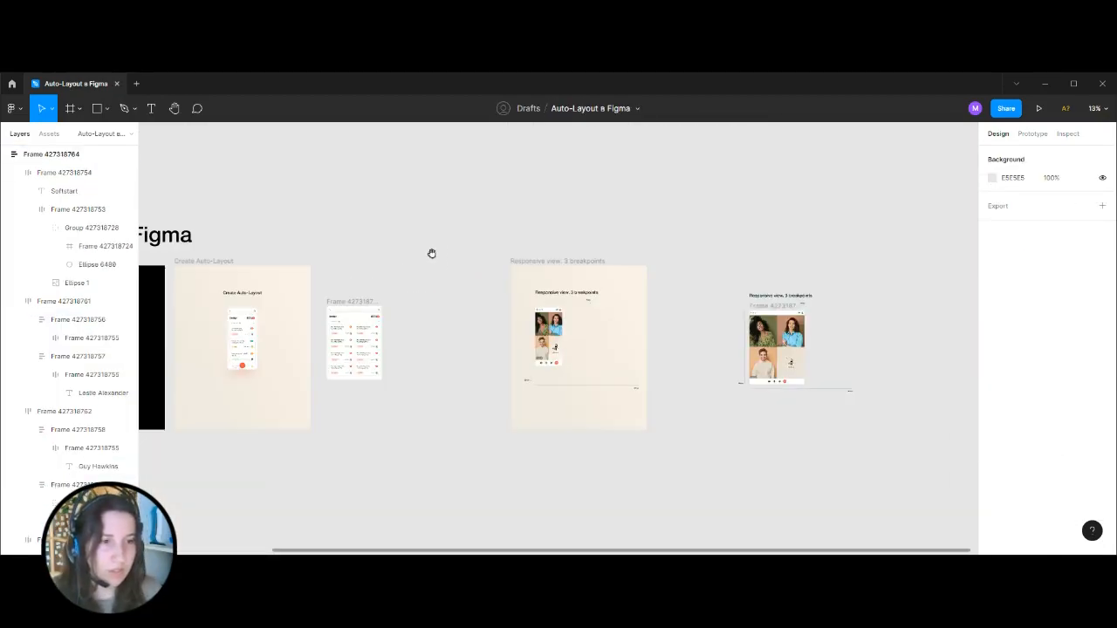
{"action": "left_click_drag", "start_coordinate": [434, 255], "coordinate": [551, 231]}
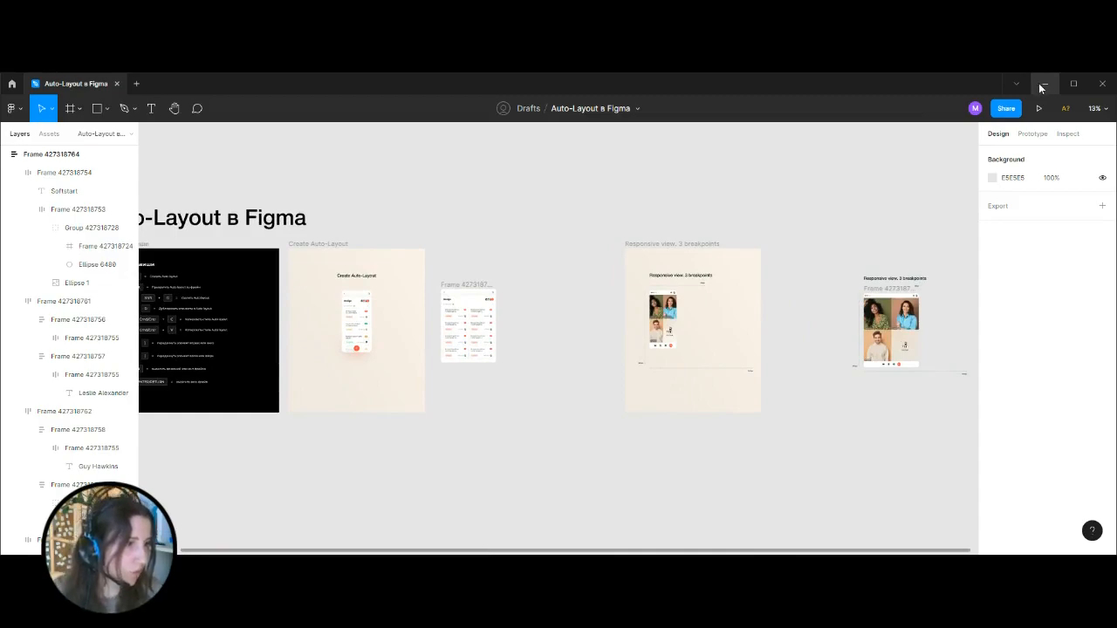
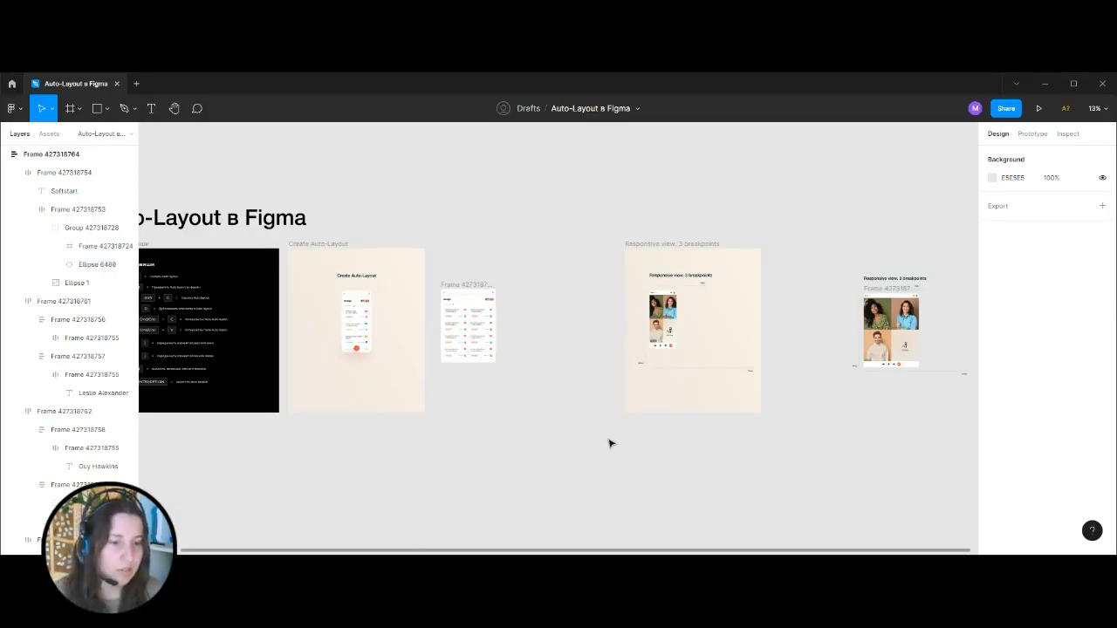
Draw a rectangle about 308 by 318 px on the empty canvas between the two sections and reposition it there.
{"action": "scroll", "coordinate": [608, 441], "scroll_direction": "up", "scroll_amount": 1}
{"action": "key", "text": "ctrl+plus"}
{"action": "key", "text": "ctrl+plus"}
{"action": "left_click", "coordinate": [106, 109]}
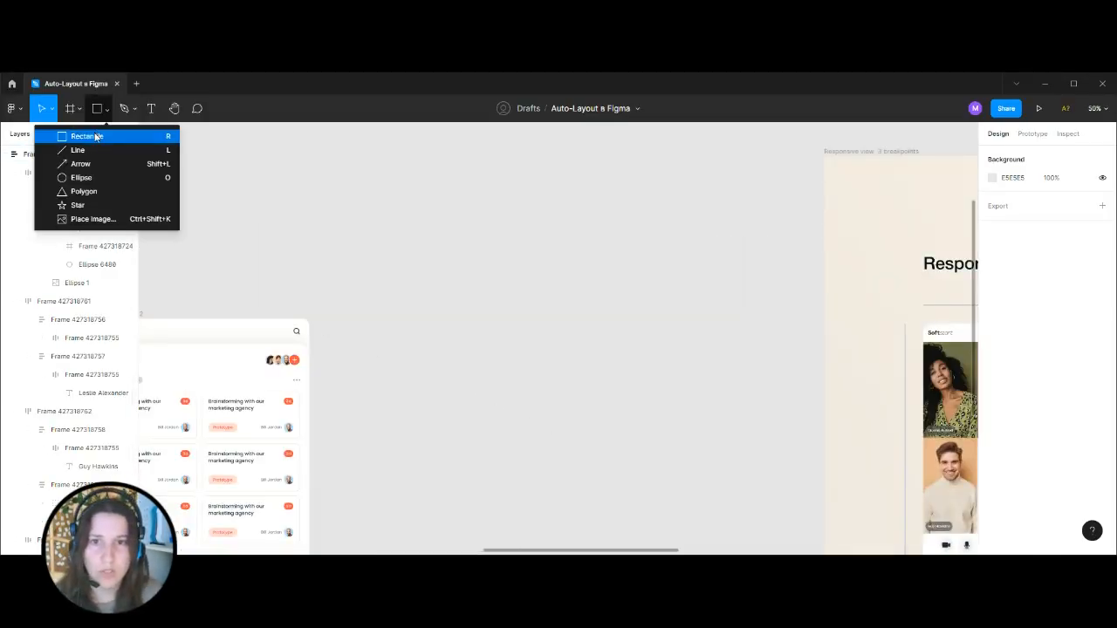
{"action": "left_click", "coordinate": [75, 134]}
{"action": "left_click_drag", "start_coordinate": [400, 186], "coordinate": [490, 277]}
{"action": "left_click", "coordinate": [554, 286]}
{"action": "left_click", "coordinate": [473, 222]}
{"action": "left_click_drag", "start_coordinate": [431, 224], "coordinate": [655, 332]}
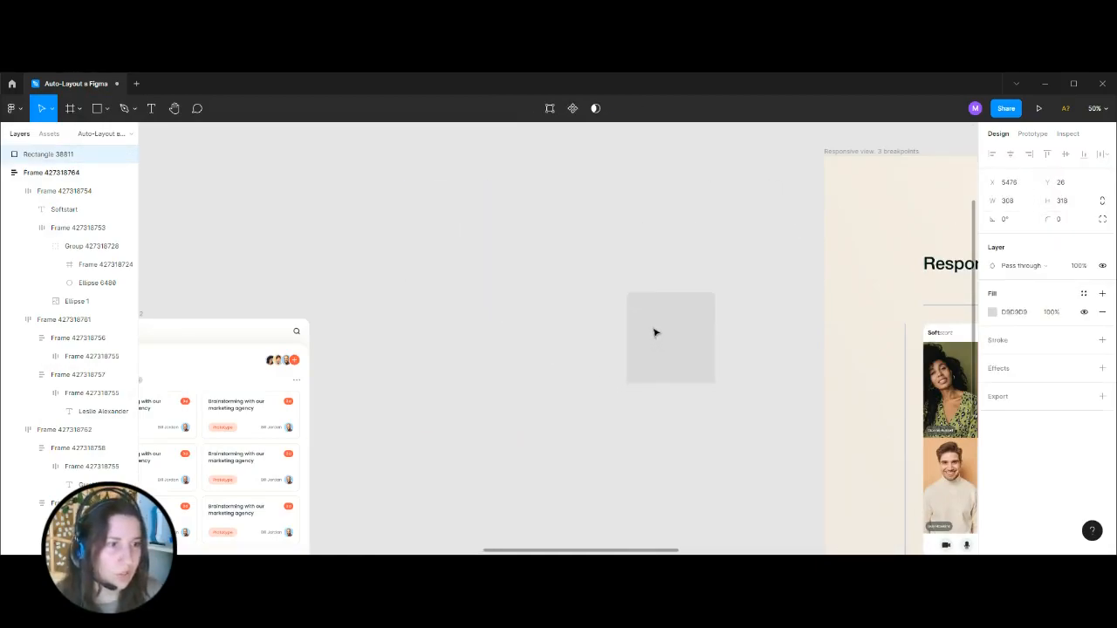
Flatten the grey rectangle to about 33 px high beside the two-column Design screen, and delete it.
{"action": "scroll", "coordinate": [881, 178], "scroll_direction": "down", "scroll_amount": 5}
{"action": "scroll", "coordinate": [882, 178], "scroll_direction": "left", "scroll_amount": 5}
{"action": "left_click_drag", "start_coordinate": [881, 178], "coordinate": [596, 247]}
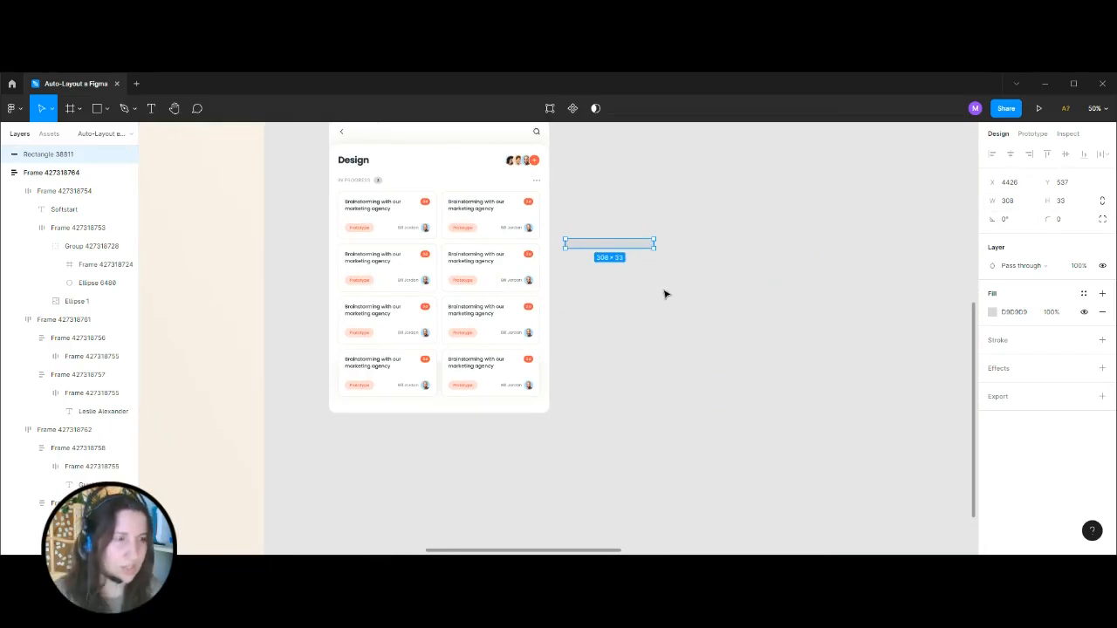
{"action": "key", "text": "Delete"}
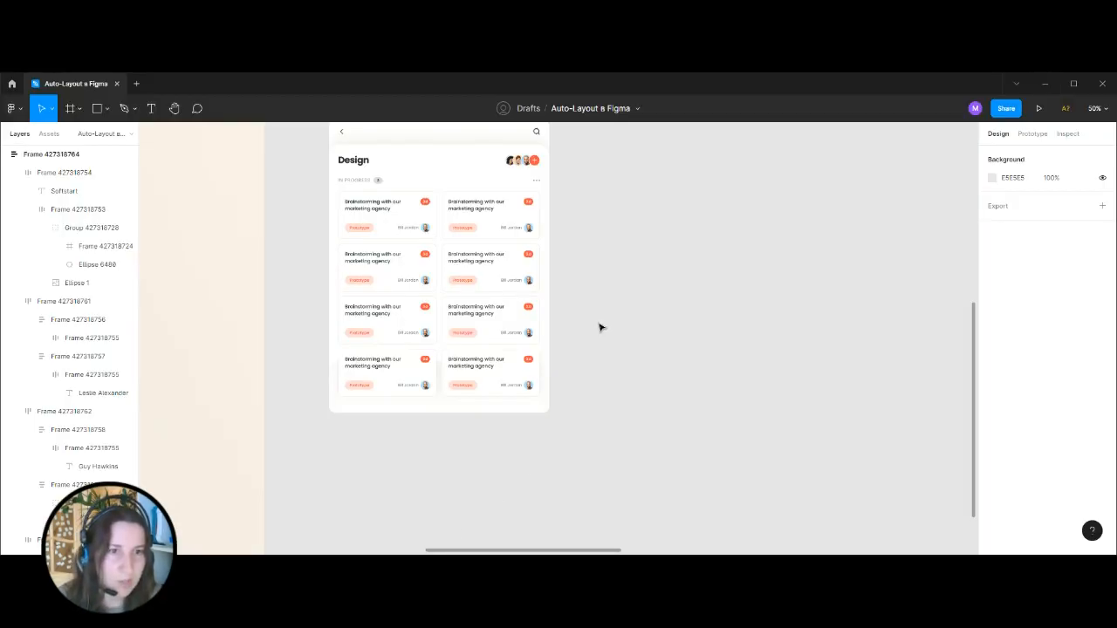
Examine the mobile Design screen in the Create Auto-Layout section, both up close and alongside the two-column version.
{"action": "scroll", "coordinate": [600, 324], "scroll_direction": "down", "scroll_amount": 5}
{"action": "left_click_drag", "start_coordinate": [552, 407], "coordinate": [660, 414]}
{"action": "key", "text": "ctrl+plus"}
{"action": "key", "text": "ctrl+plus"}
{"action": "key", "text": "ctrl+plus"}
{"action": "left_click_drag", "start_coordinate": [636, 340], "coordinate": [798, 497]}
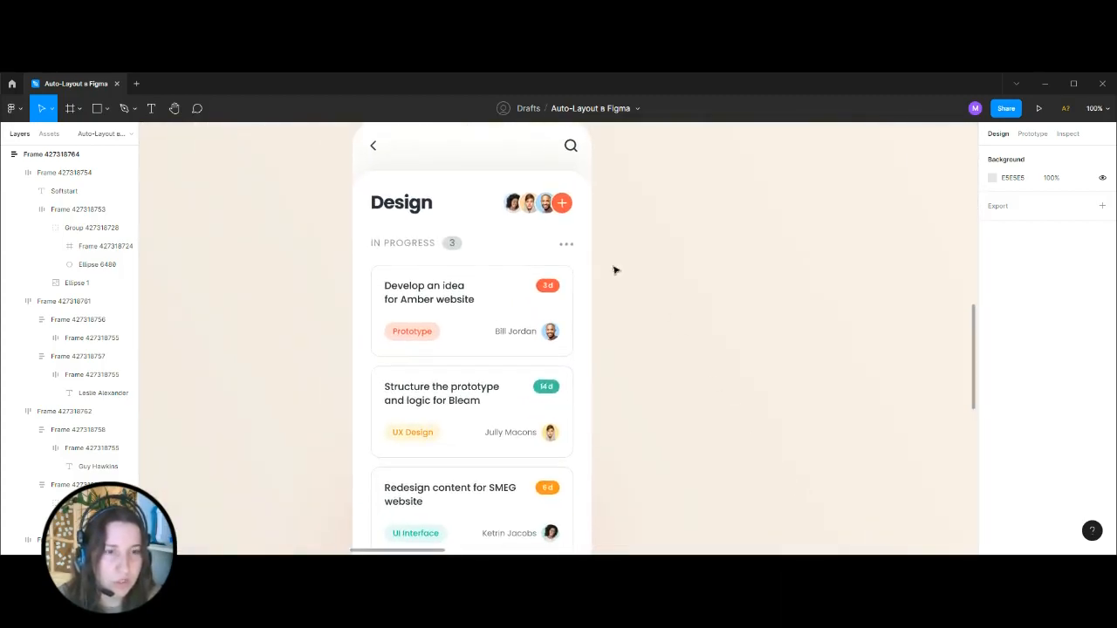
{"action": "left_click", "coordinate": [791, 325]}
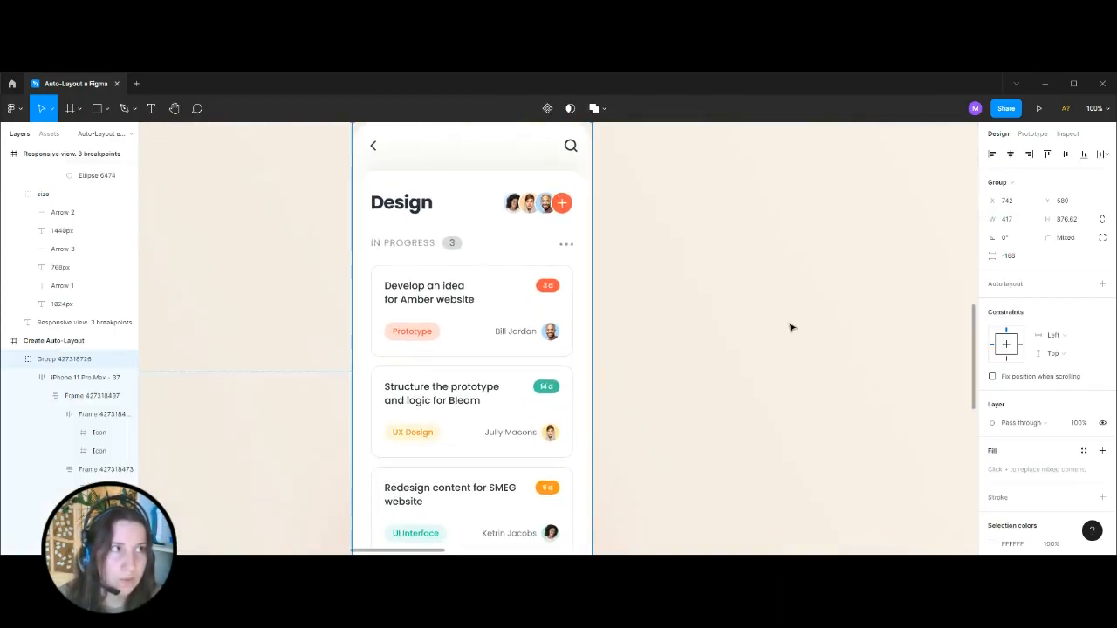
{"action": "key", "text": "ctrl+minus"}
{"action": "key", "text": "ctrl+minus"}
{"action": "key", "text": "ctrl+plus"}
{"action": "key", "text": "ctrl+plus"}
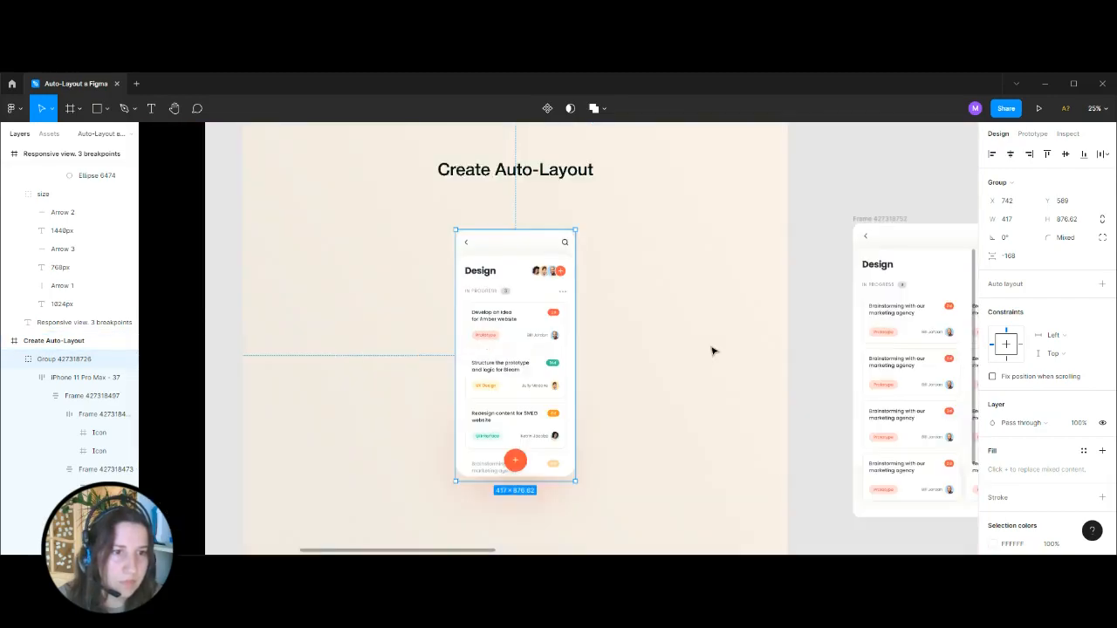
{"action": "key", "text": "ctrl+minus"}
{"action": "key", "text": "ctrl+minus"}
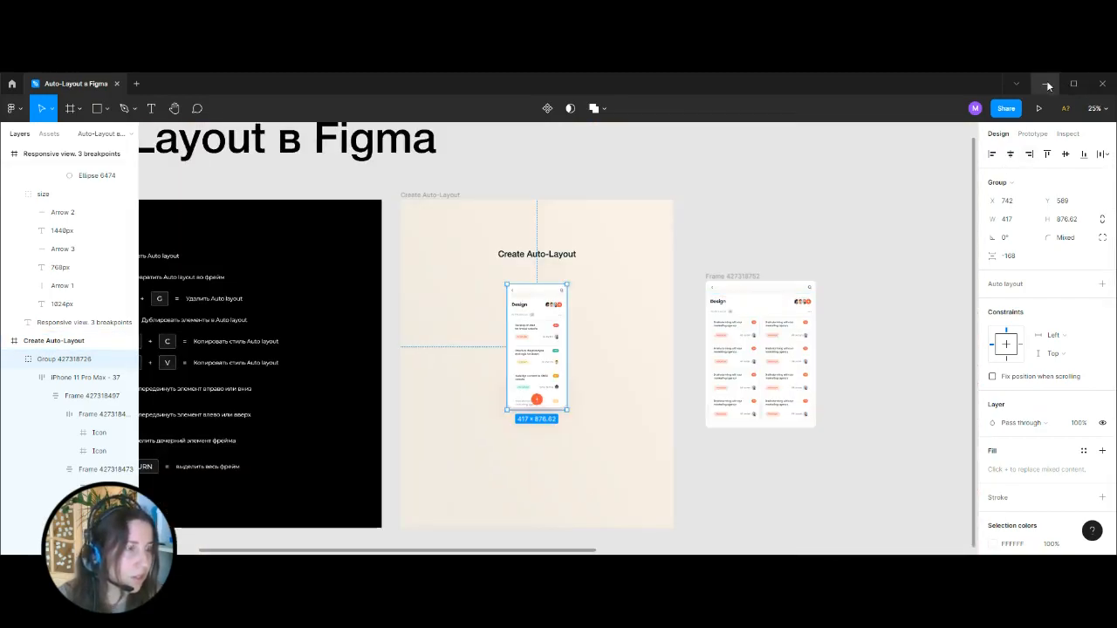